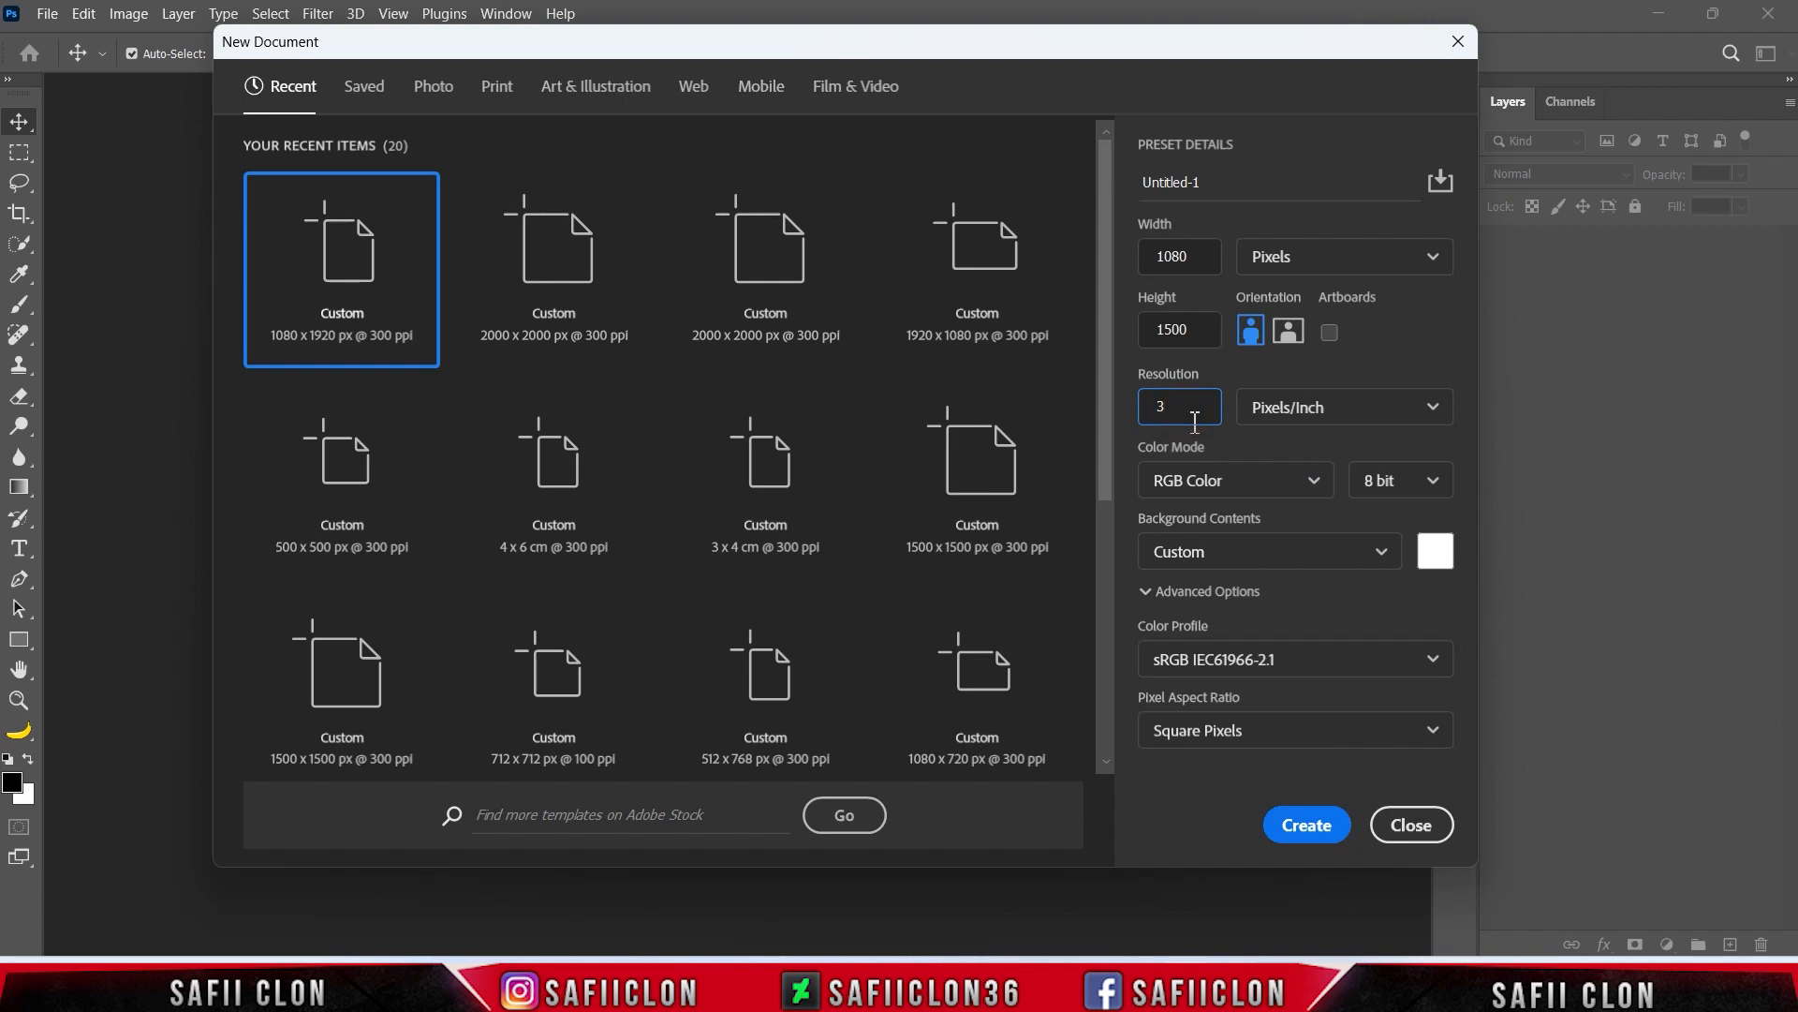
Step: Create a blank 1080 × 1500 px document at 300 ppi and open the teddy bear pilot photo from the Bearboy folder
{"action": "left_click", "coordinate": [1305, 831]}
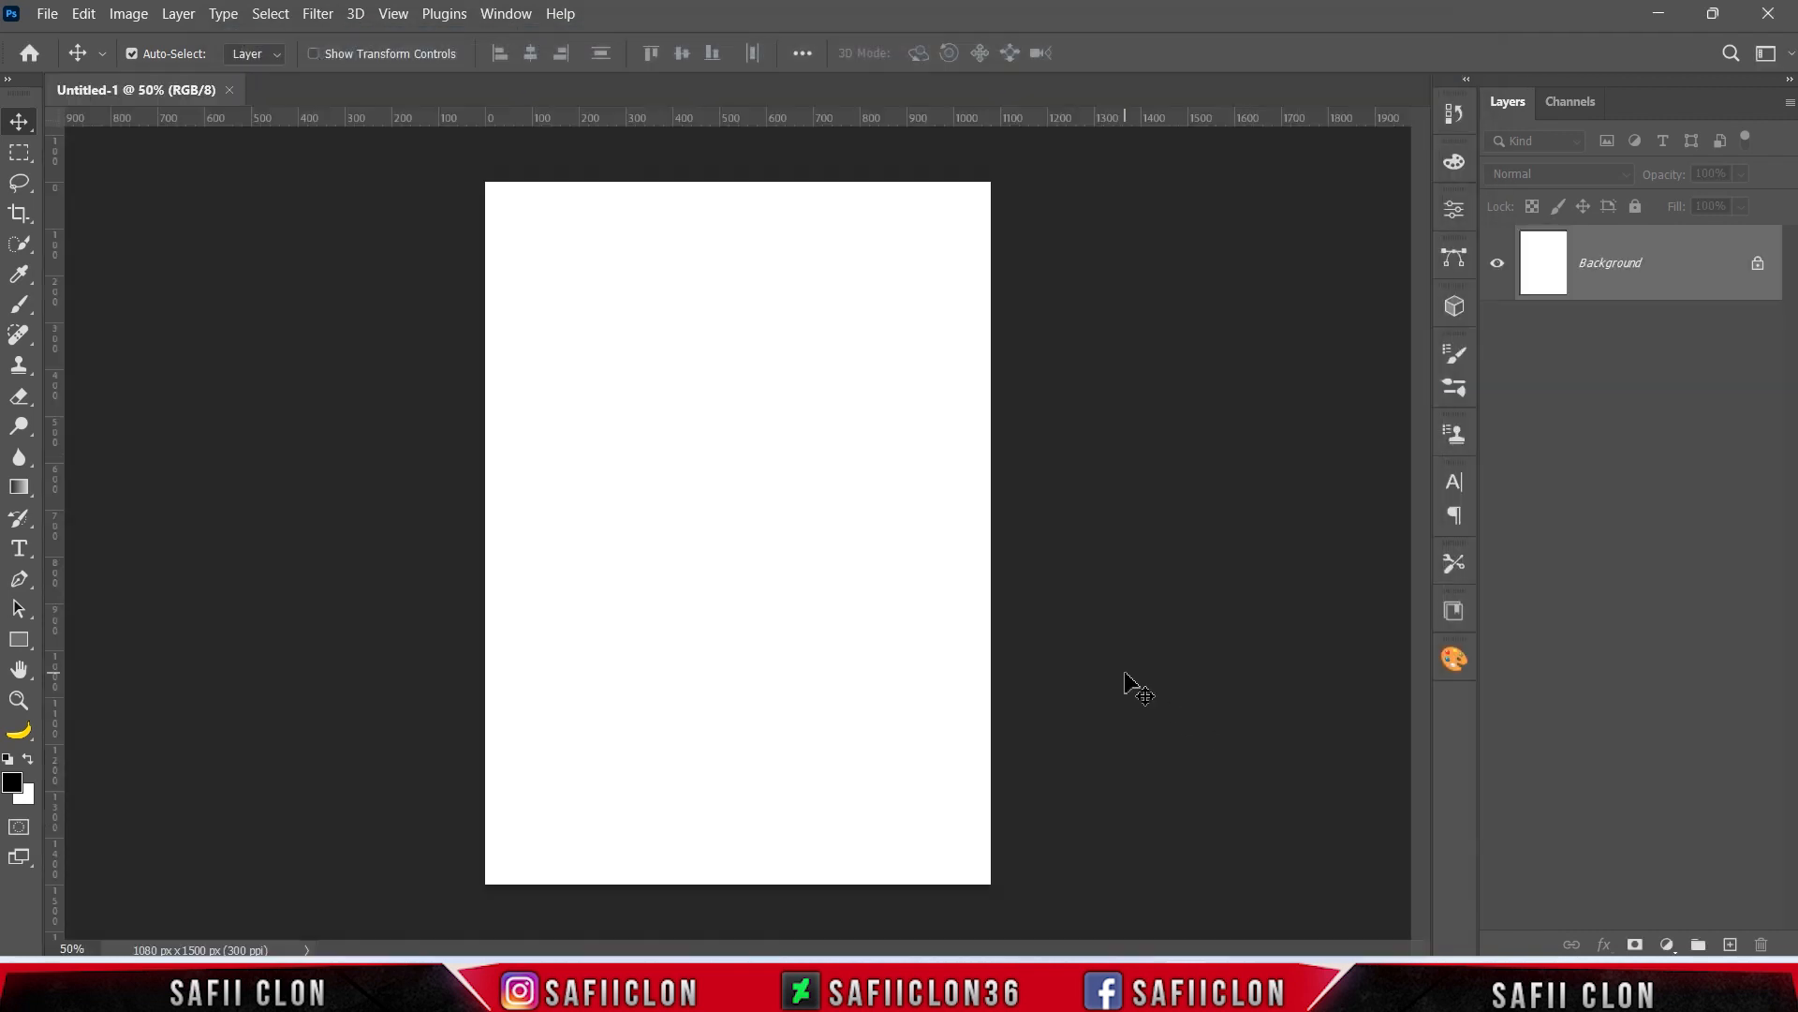
{"action": "left_click", "coordinate": [47, 13]}
{"action": "left_click", "coordinate": [70, 60]}
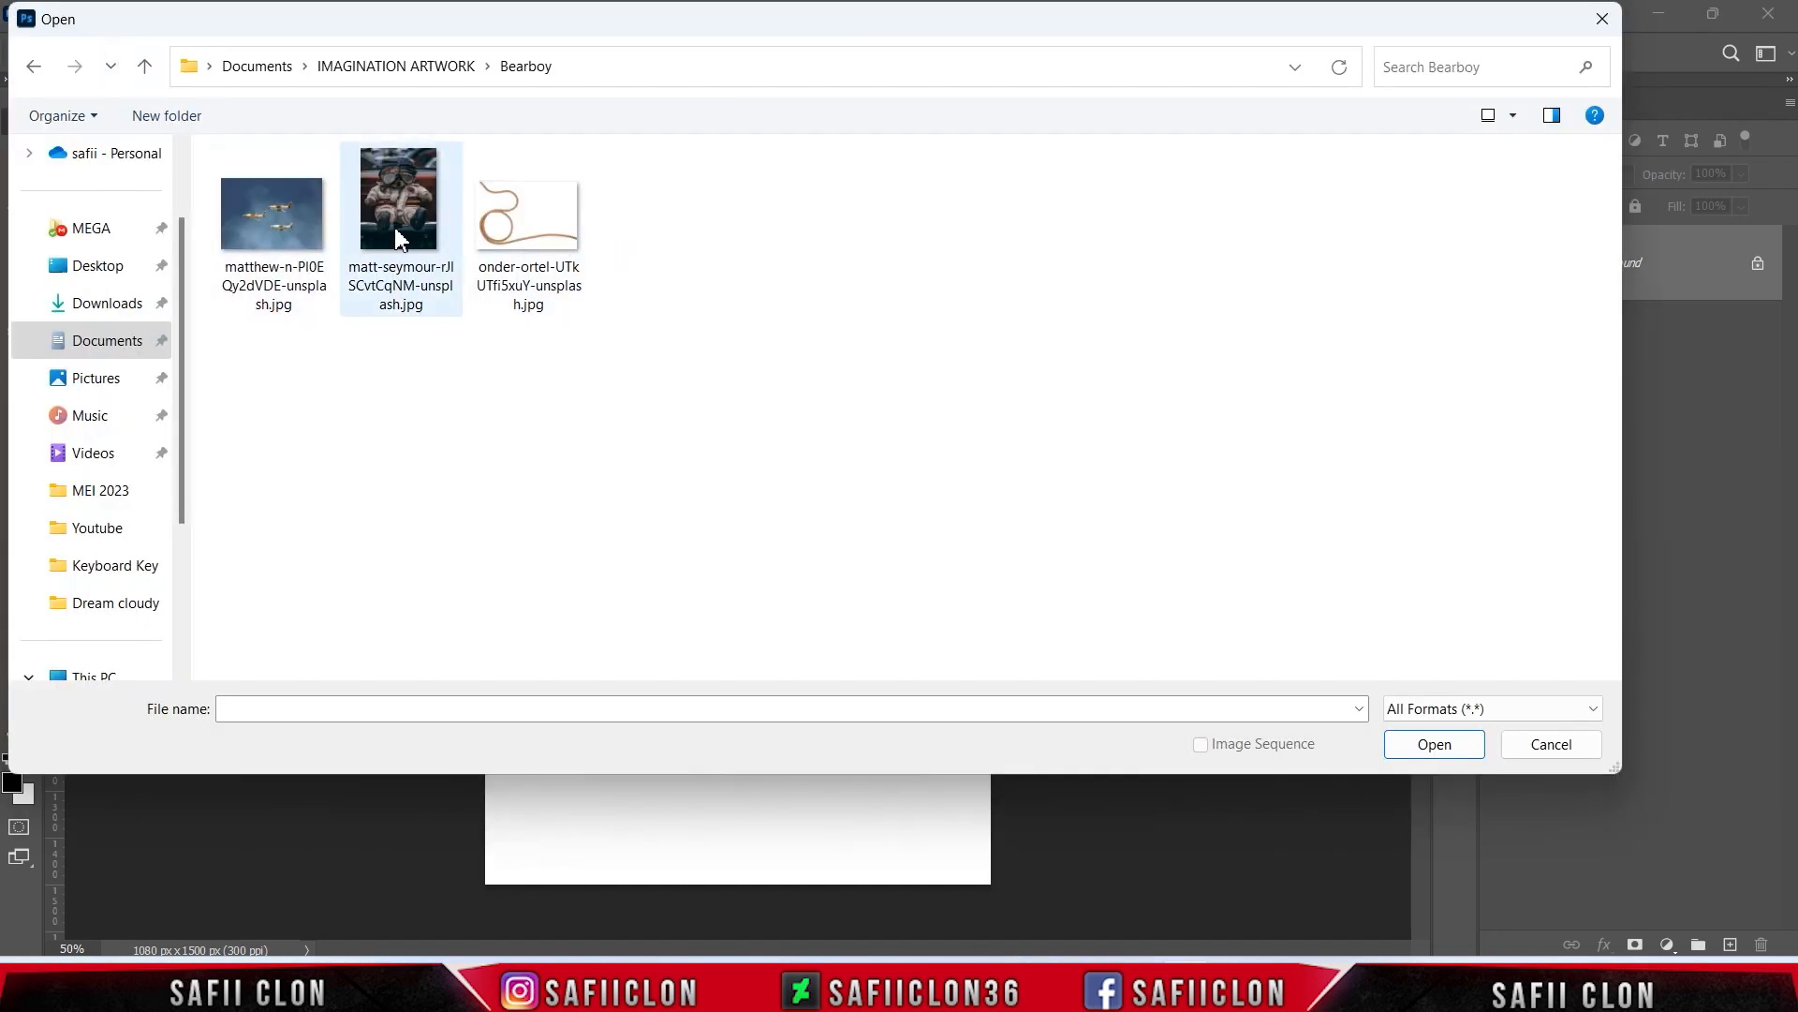
{"action": "left_click", "coordinate": [403, 234]}
{"action": "left_click", "coordinate": [1425, 749]}
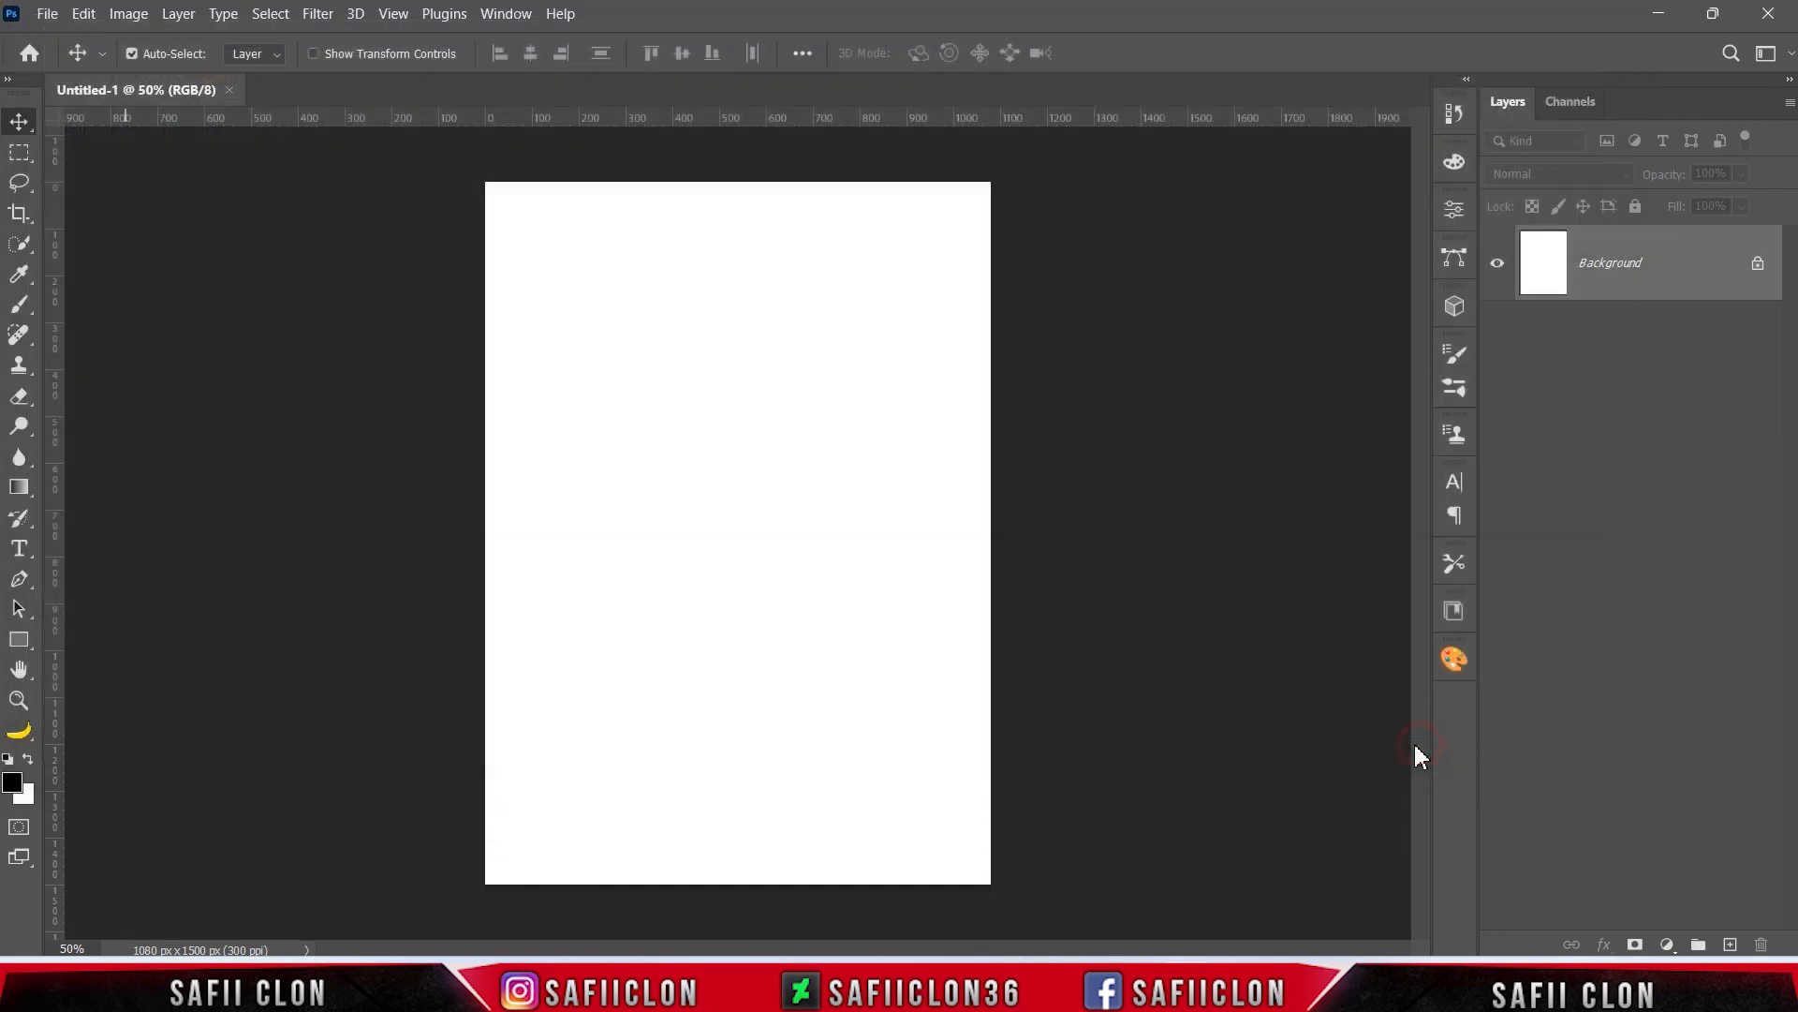
Step: Unlock the bear photo's background layer and select the bear automatically with the Quick Selection tool's Select Subject
{"action": "left_click", "coordinate": [1757, 269]}
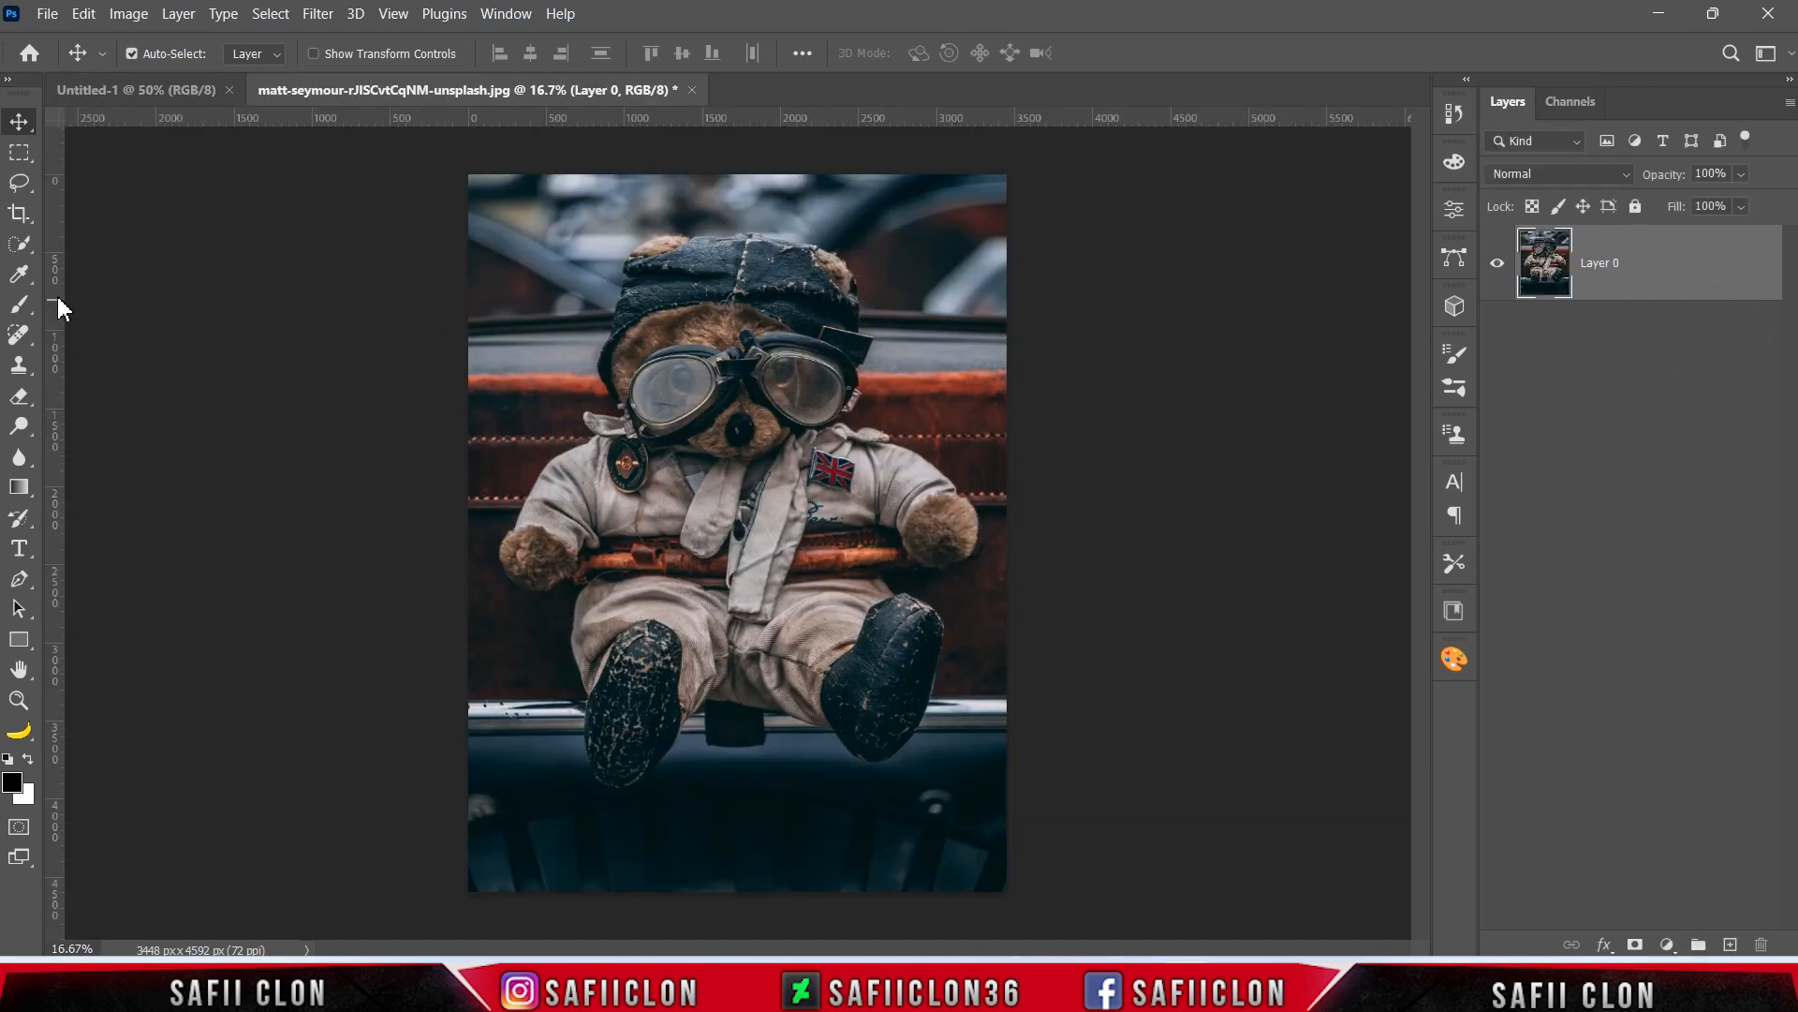
{"action": "left_click", "coordinate": [19, 244]}
{"action": "left_click", "coordinate": [126, 267]}
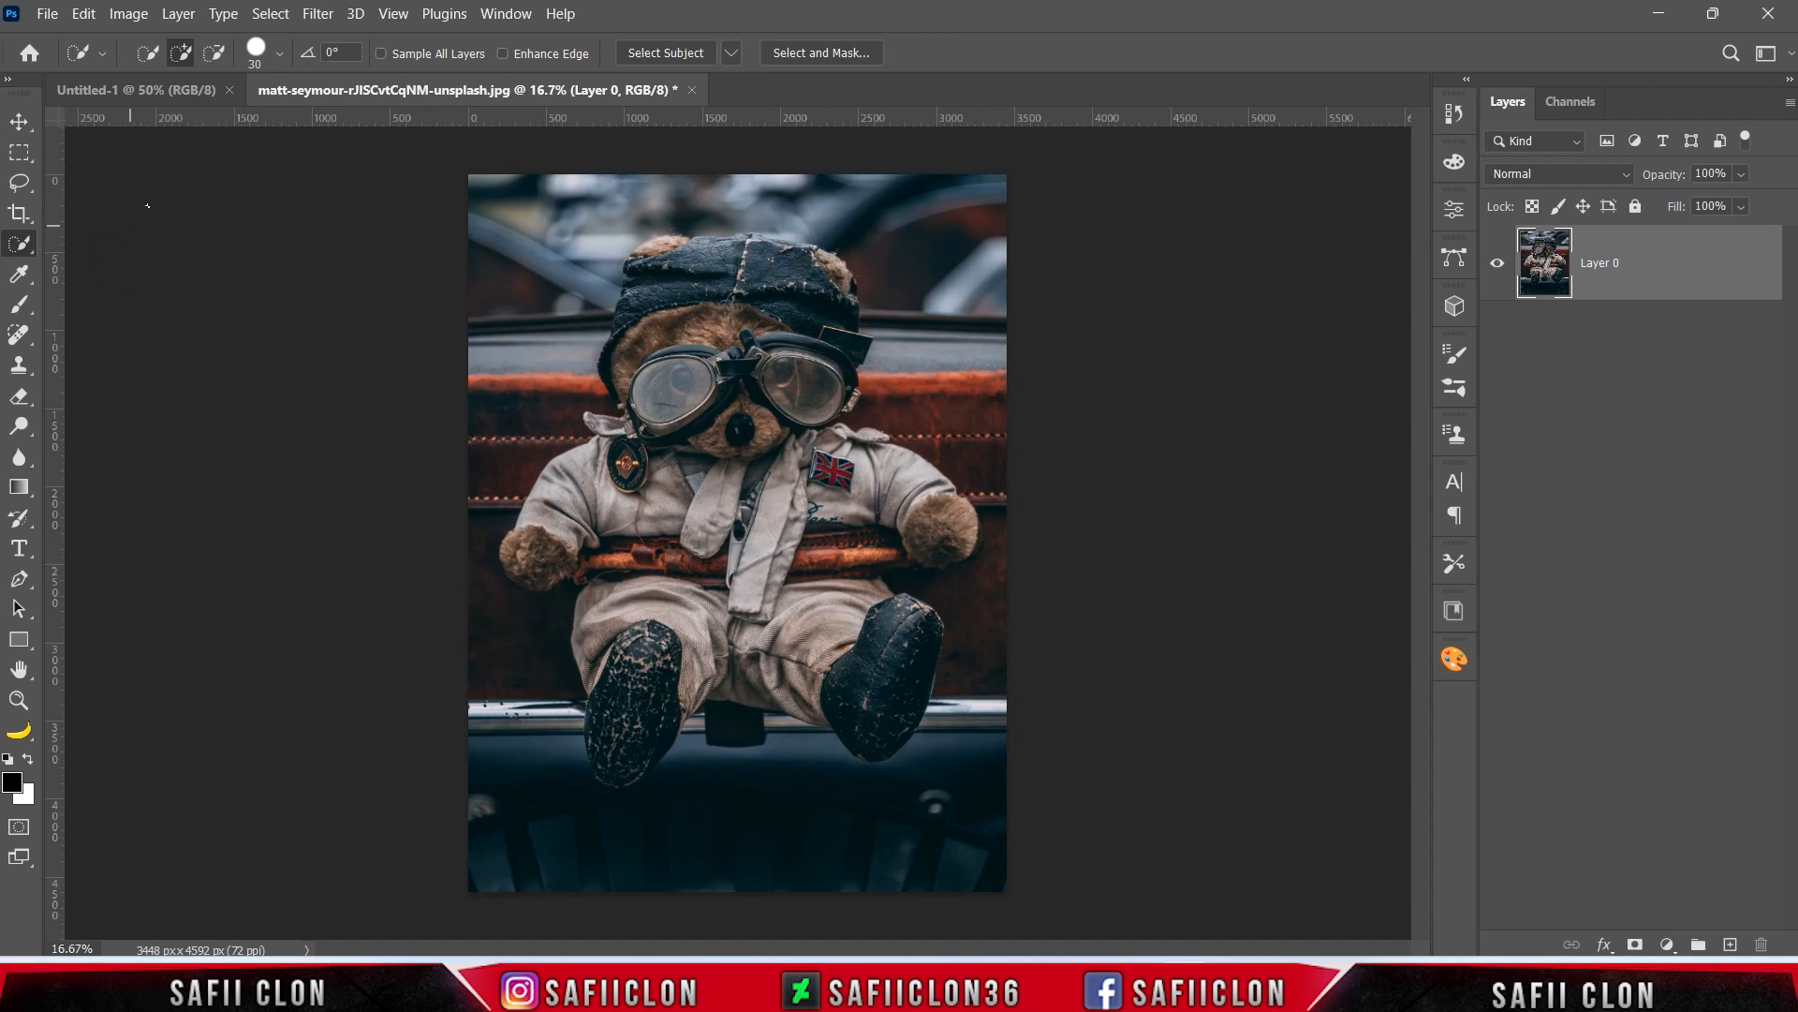
{"action": "left_click", "coordinate": [662, 55]}
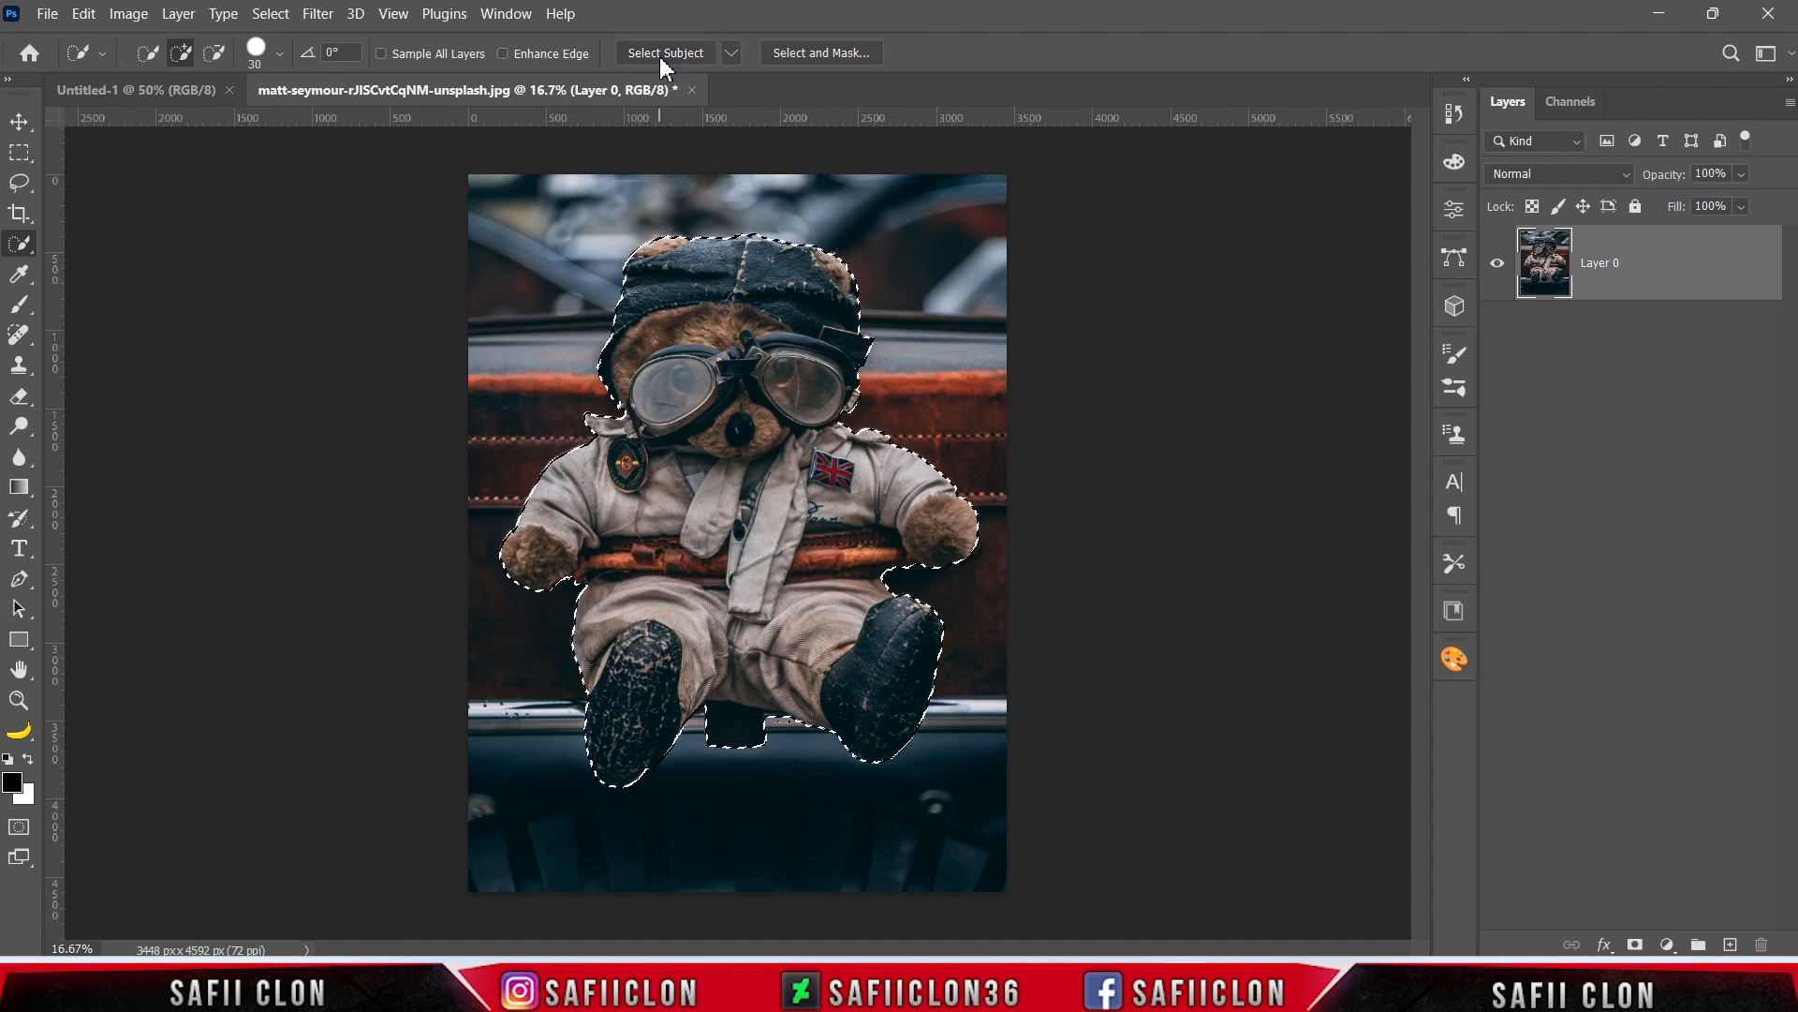
Step: Subtract the dark block between the bear's feet from the selection with a 29 px Quick Selection brush
{"action": "left_click", "coordinate": [215, 54]}
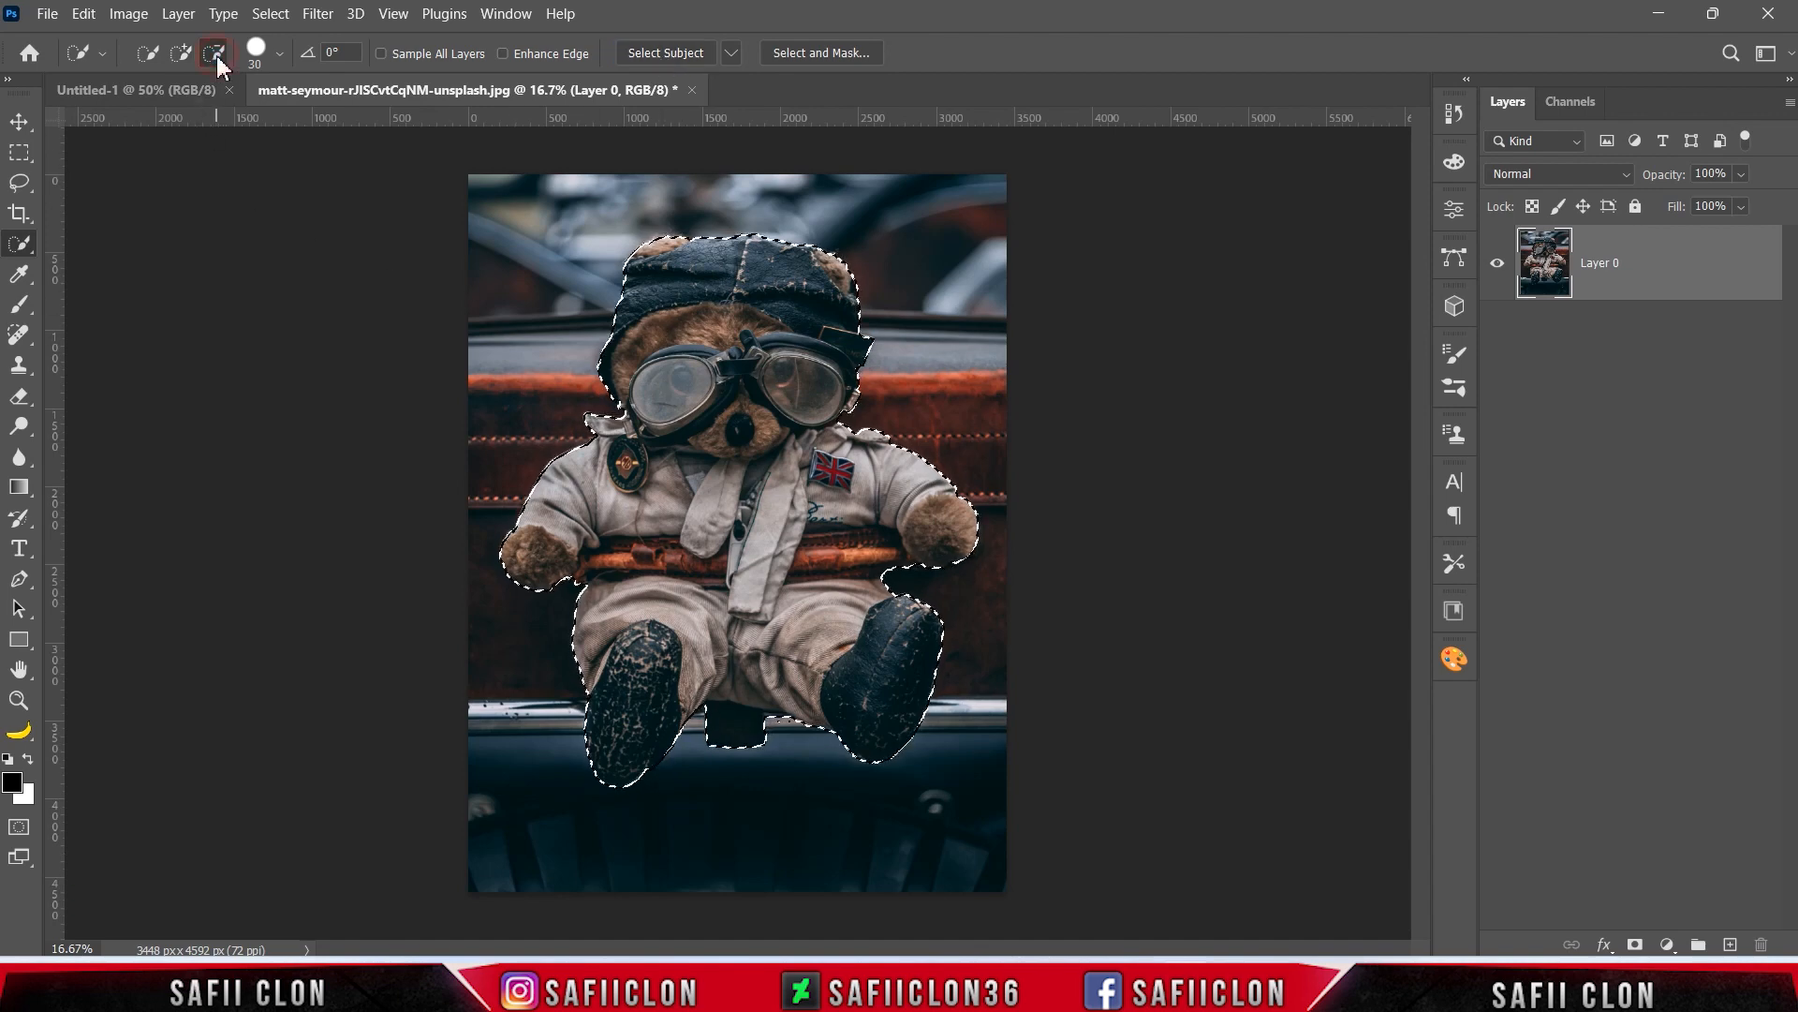
{"action": "left_click", "coordinate": [279, 53]}
{"action": "left_click_drag", "start_coordinate": [183, 121], "coordinate": [181, 121]}
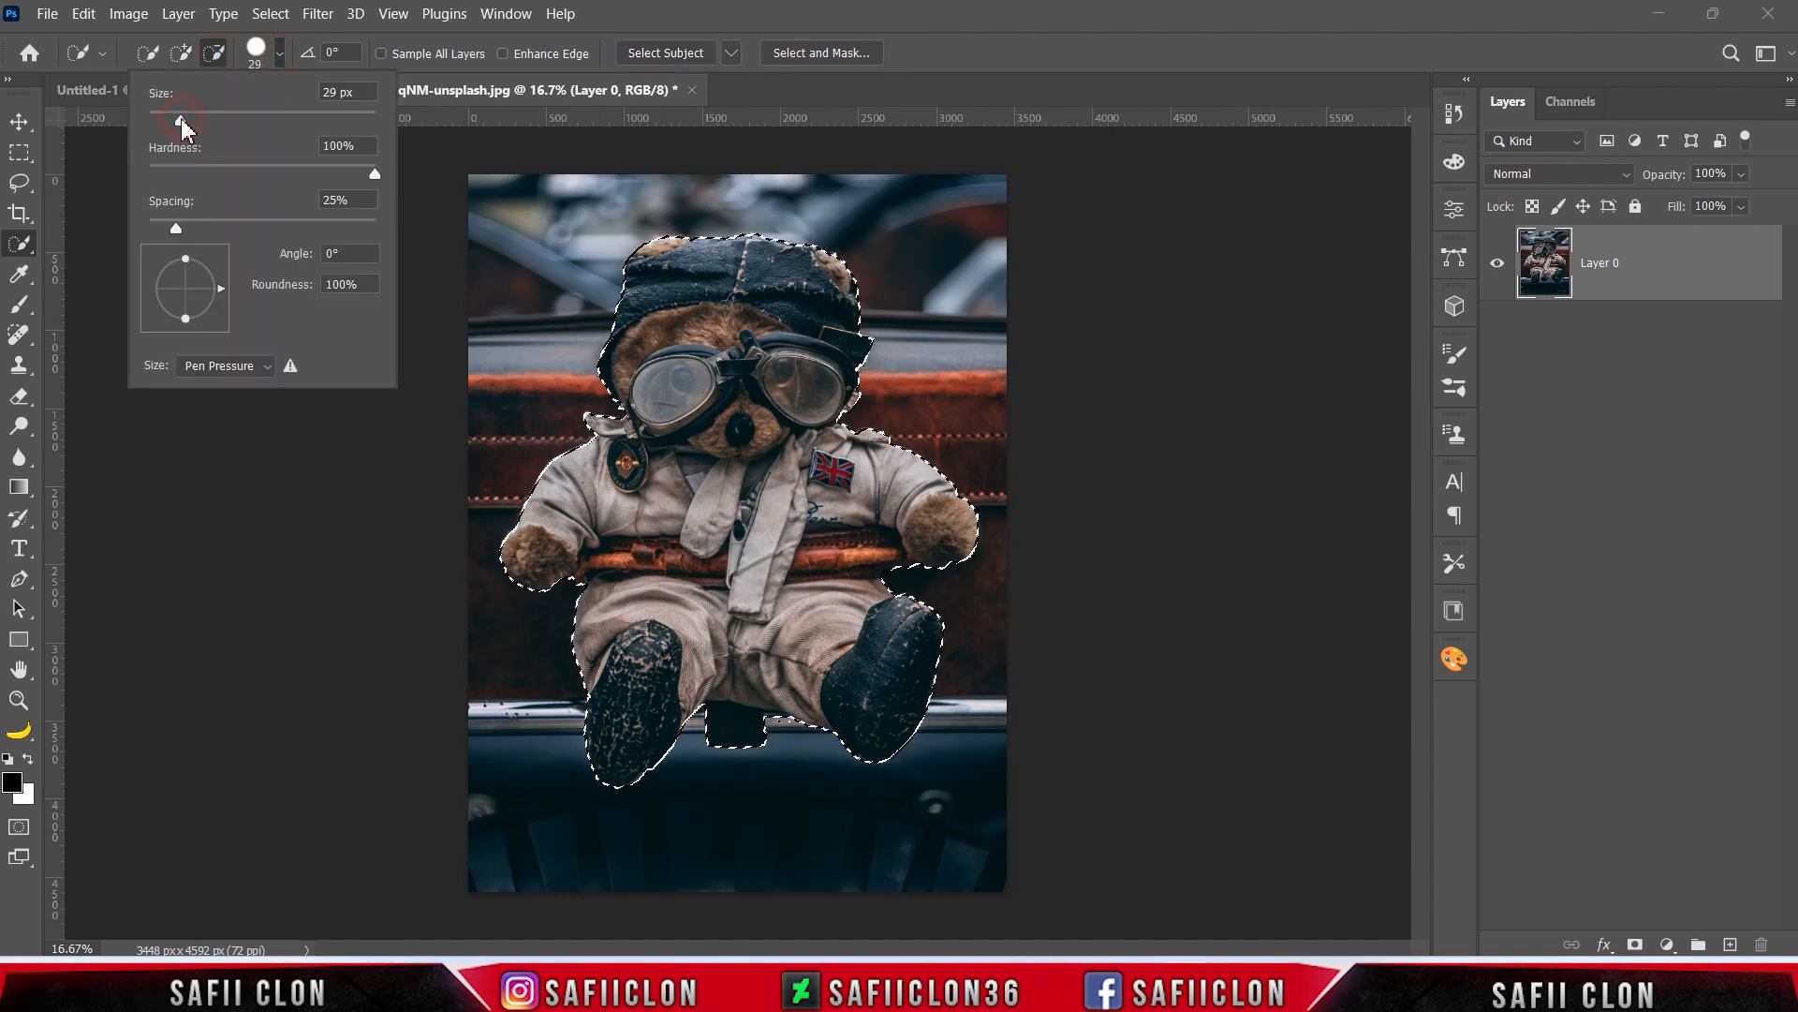
{"action": "left_click", "coordinate": [279, 54]}
{"action": "key", "text": "ctrl+plus"}
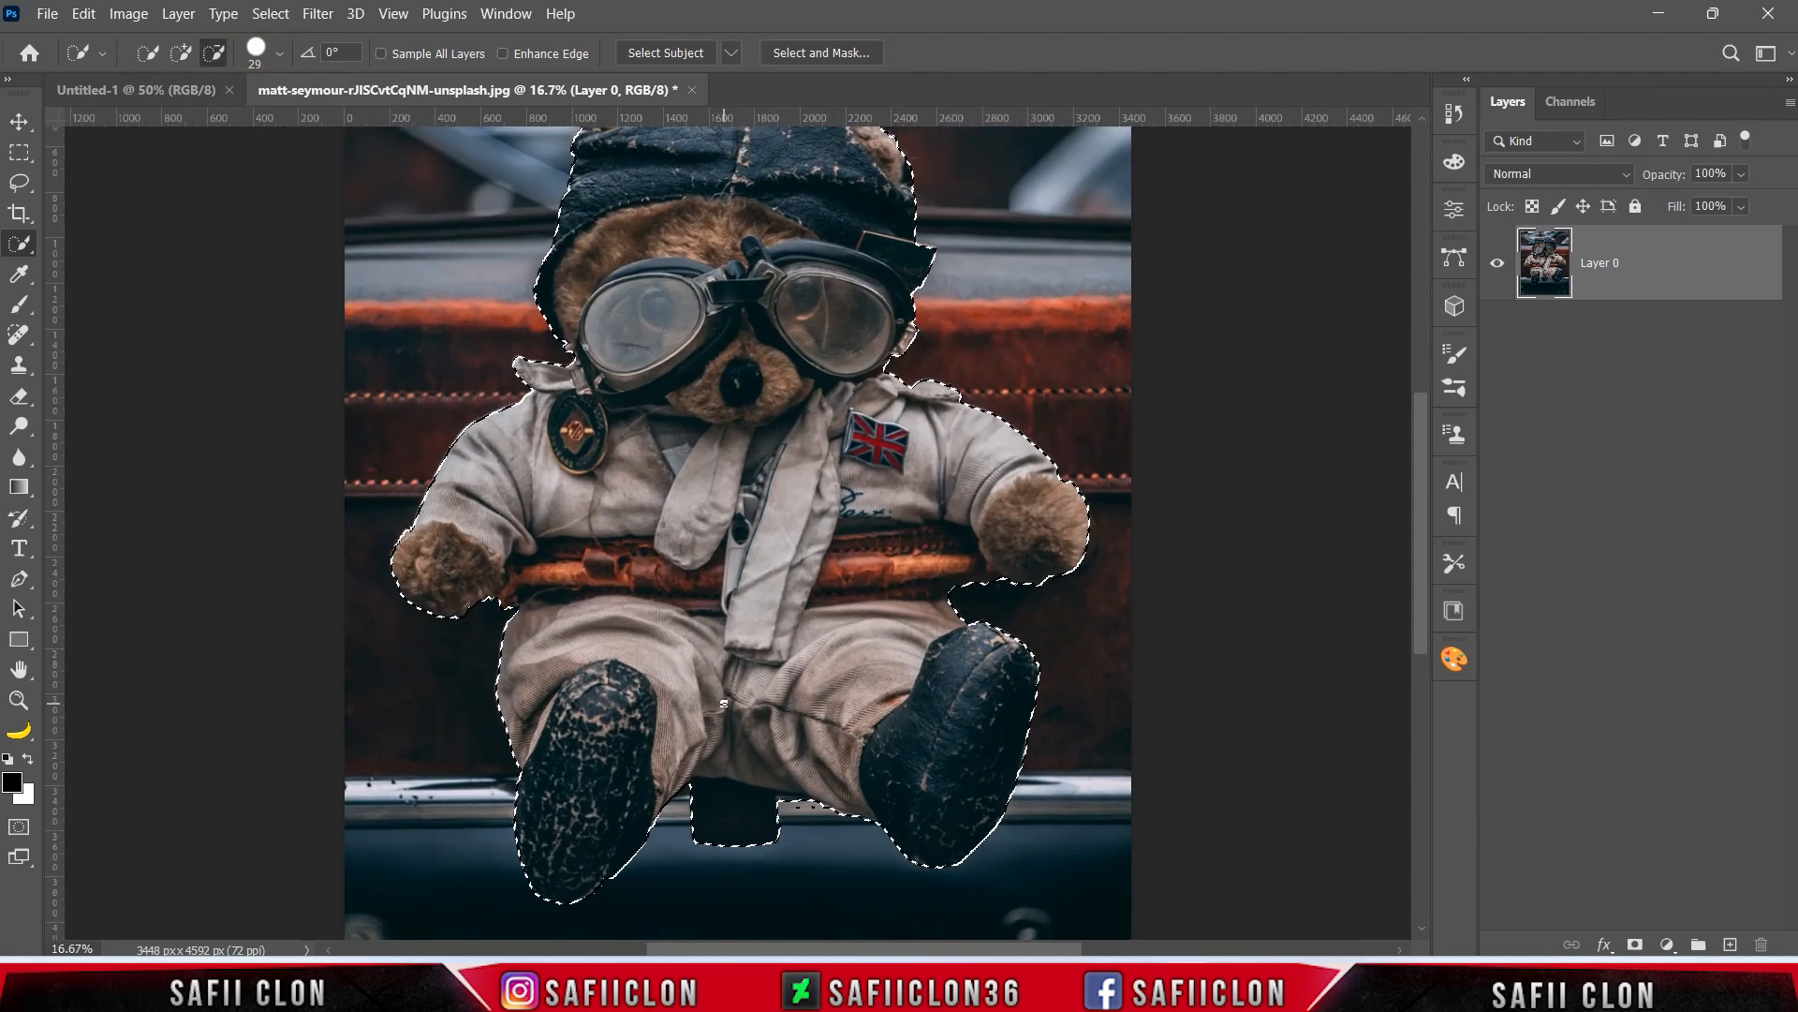
{"action": "scroll", "coordinate": [788, 666], "scroll_direction": "down", "scroll_amount": 3}
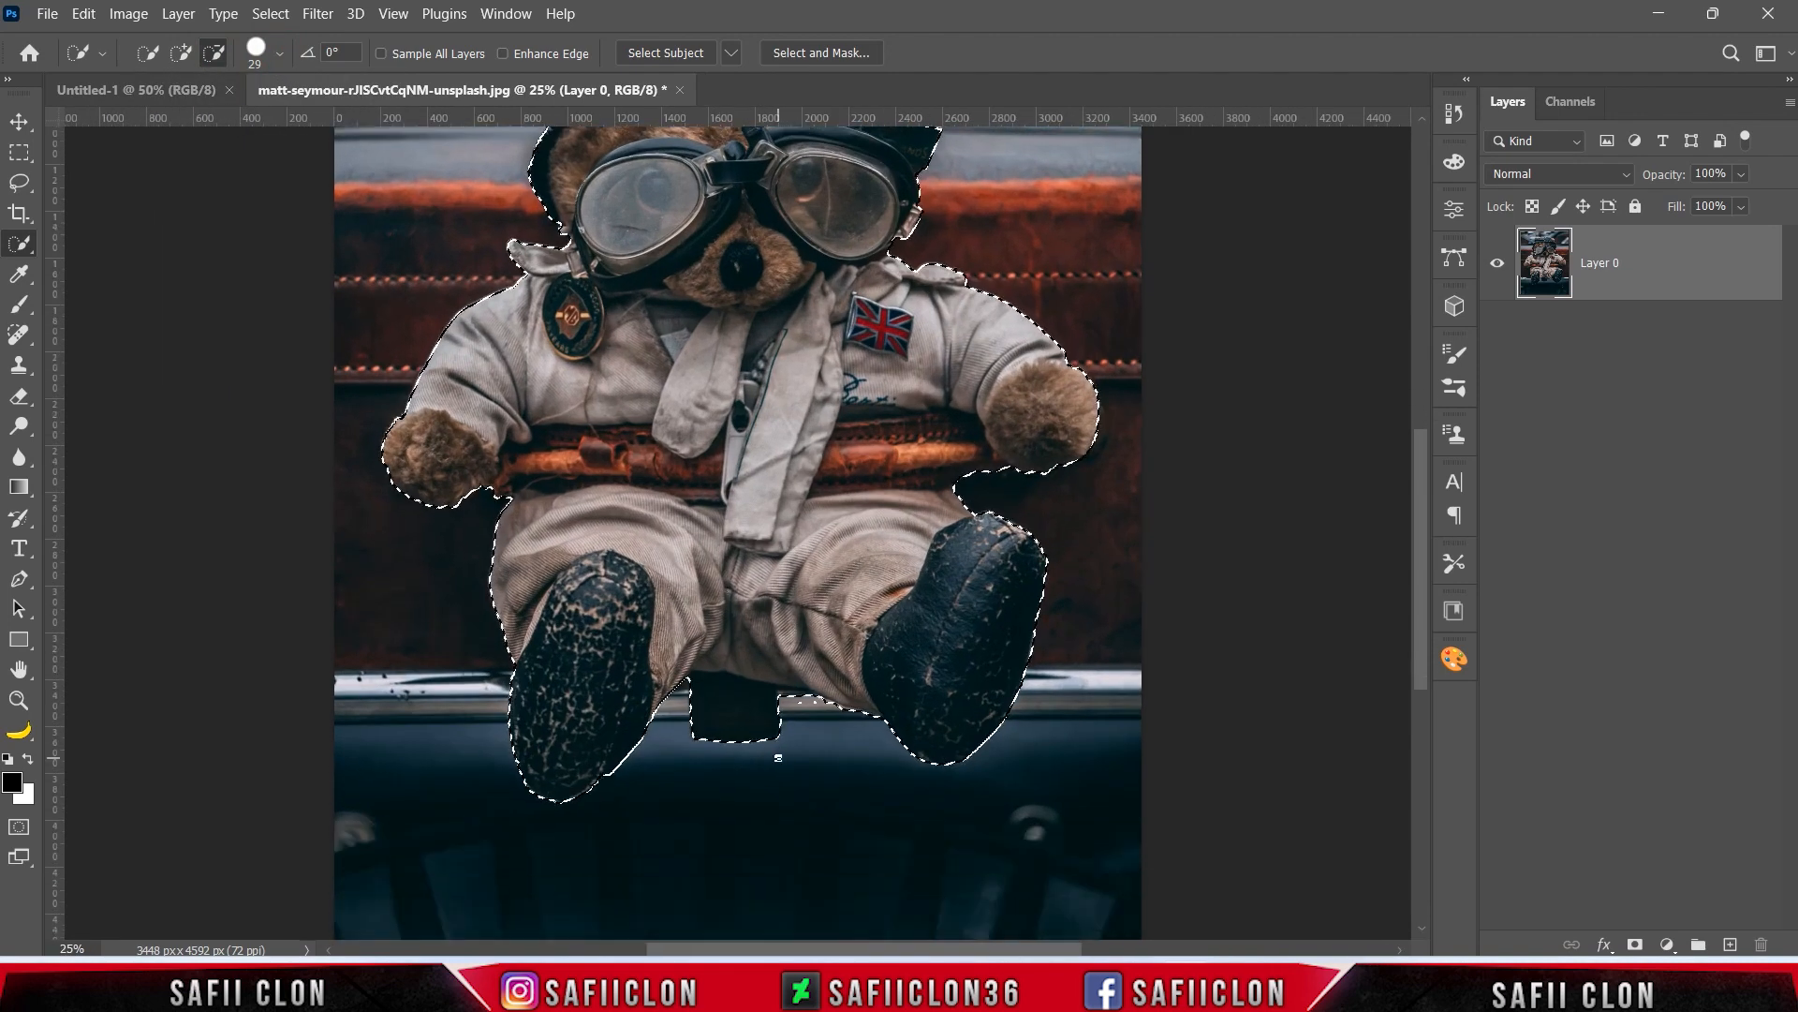
{"action": "mouse_move", "coordinate": [738, 760]}
{"action": "left_mouse_down"}
{"action": "mouse_move", "coordinate": [713, 712]}
{"action": "mouse_move", "coordinate": [777, 739]}
{"action": "mouse_move", "coordinate": [693, 728]}
{"action": "left_mouse_up"}
{"action": "left_click_drag", "start_coordinate": [785, 697], "coordinate": [793, 696]}
{"action": "scroll", "coordinate": [783, 740], "scroll_direction": "up", "scroll_amount": 5}
{"action": "scroll", "coordinate": [783, 755], "scroll_direction": "up", "scroll_amount": 2}
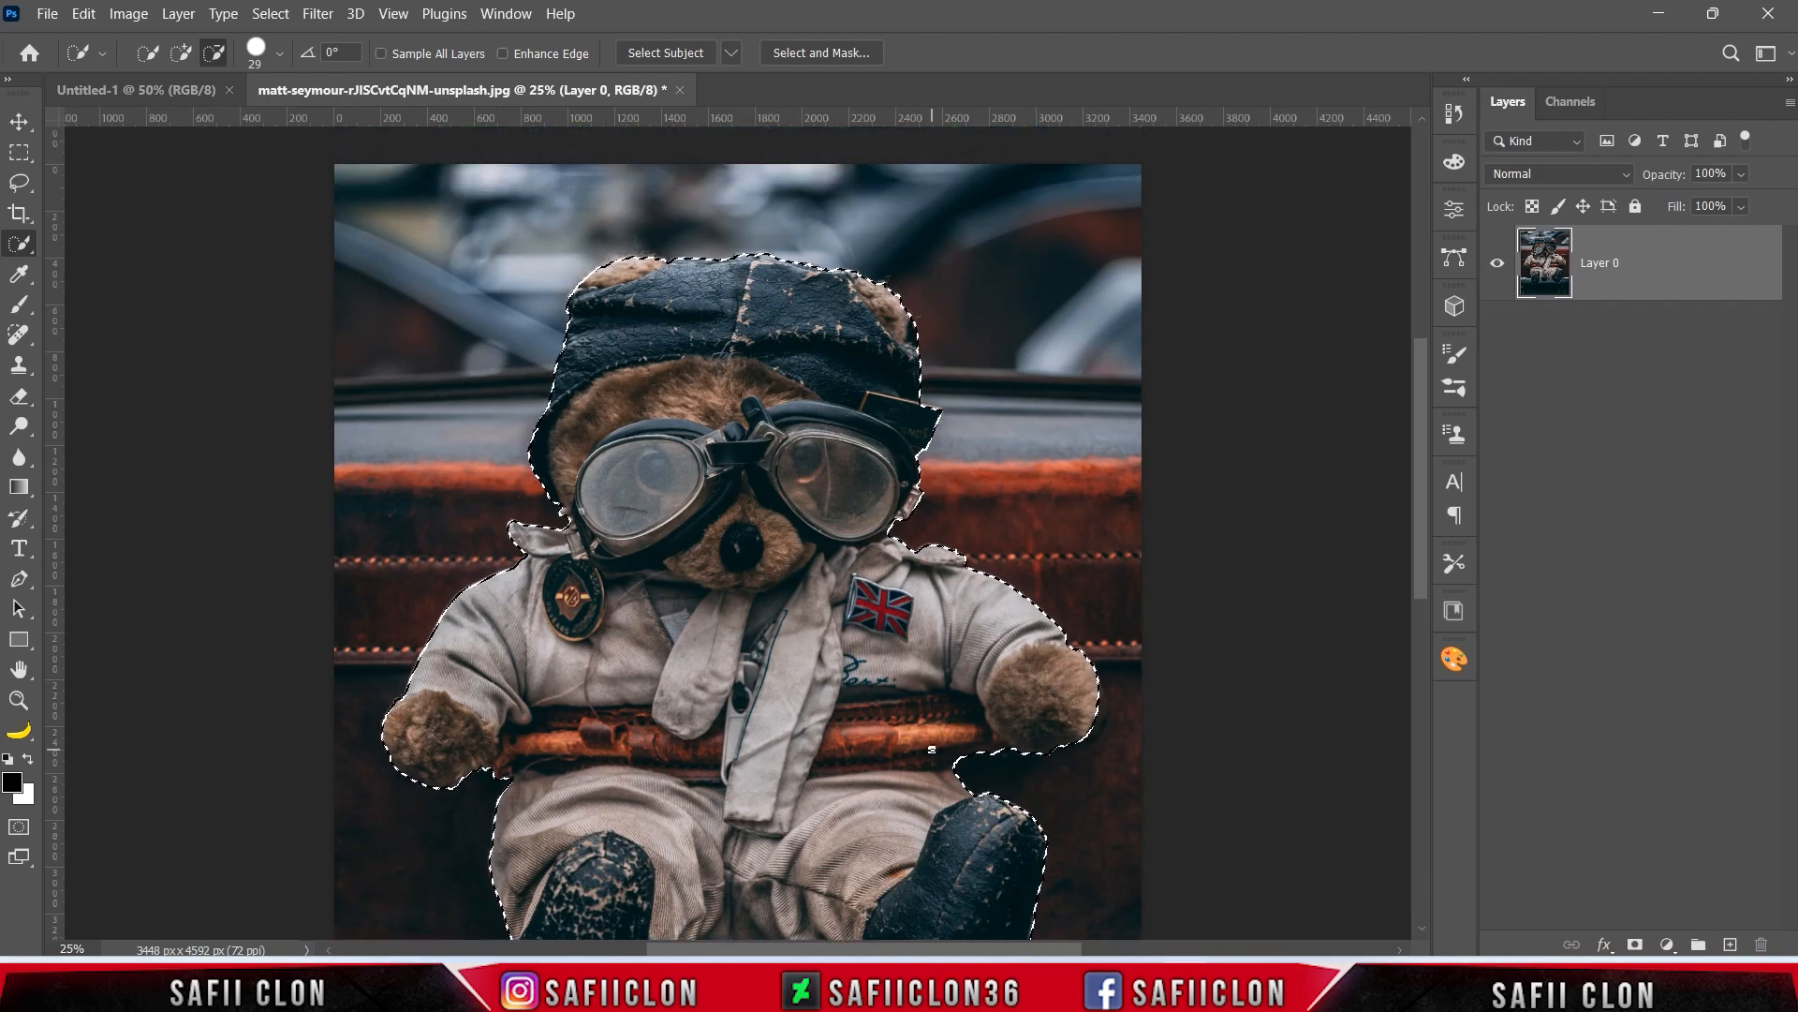
Step: Move the selected bear into the Untitled-1 document, scale it to about 6.72% and rotate it about 3.64° at the canvas centre
{"action": "key", "text": "ctrl+minus"}
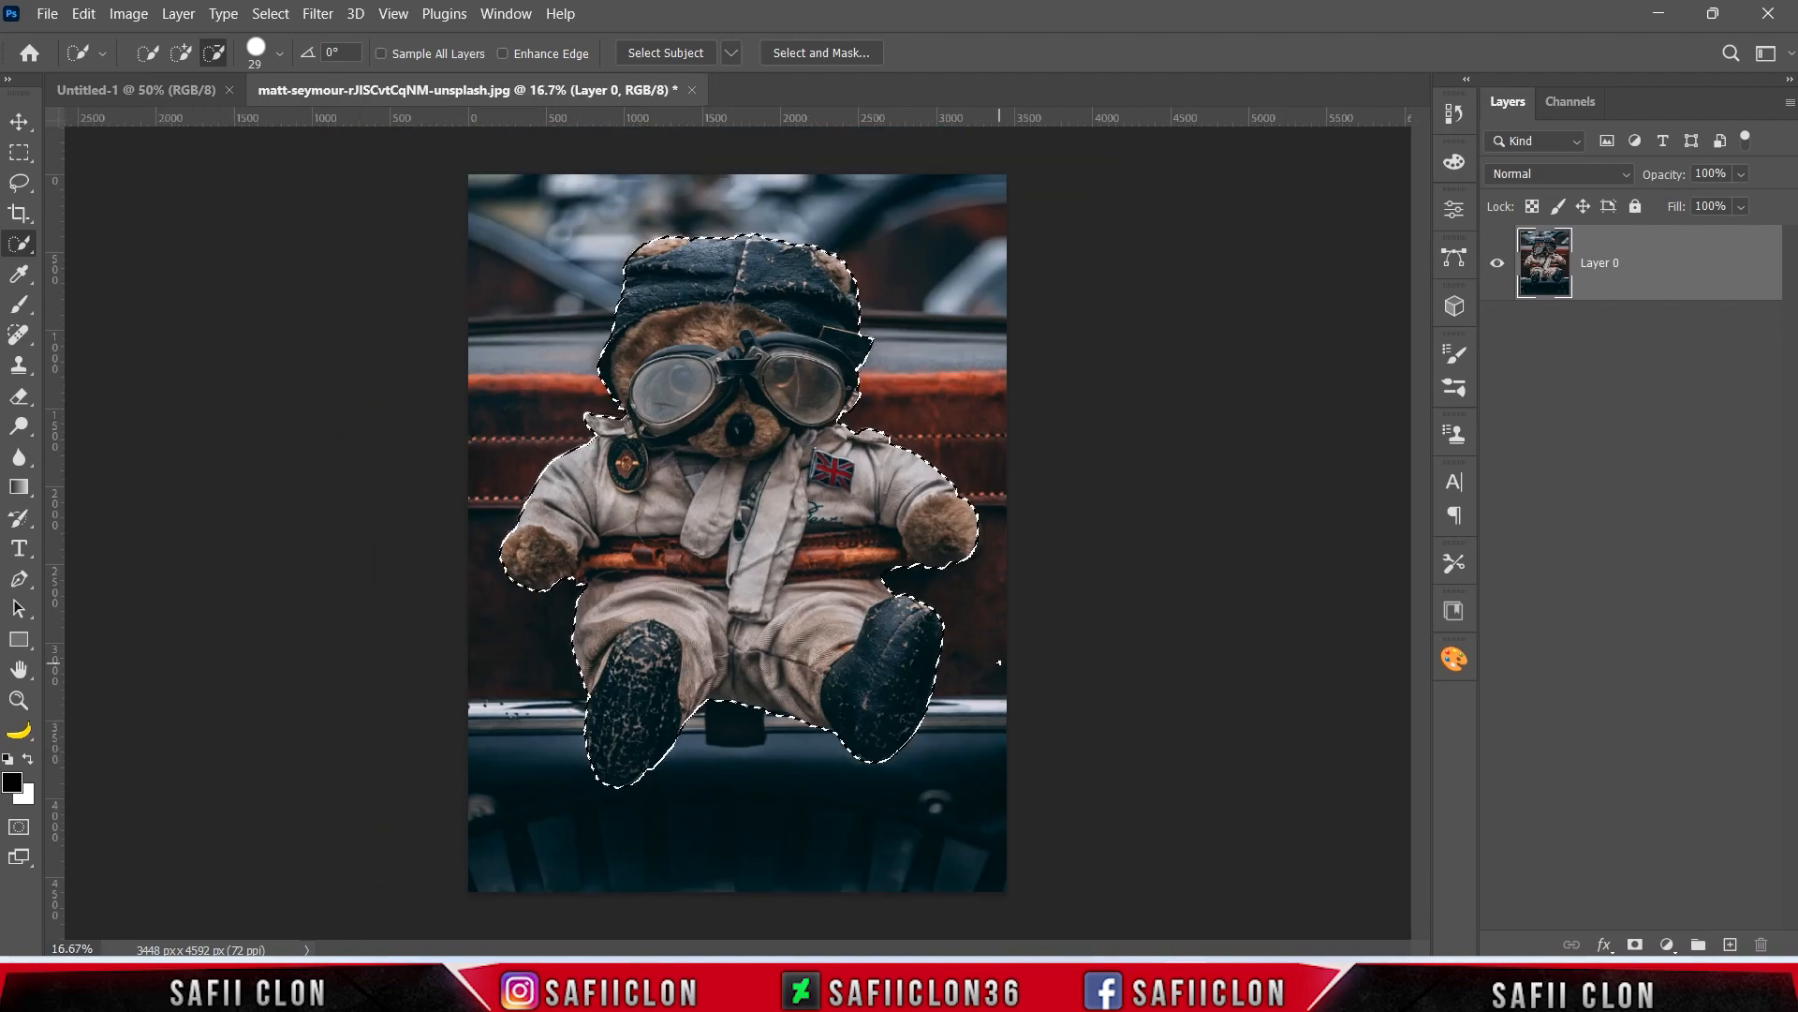
{"action": "left_click", "coordinate": [19, 122]}
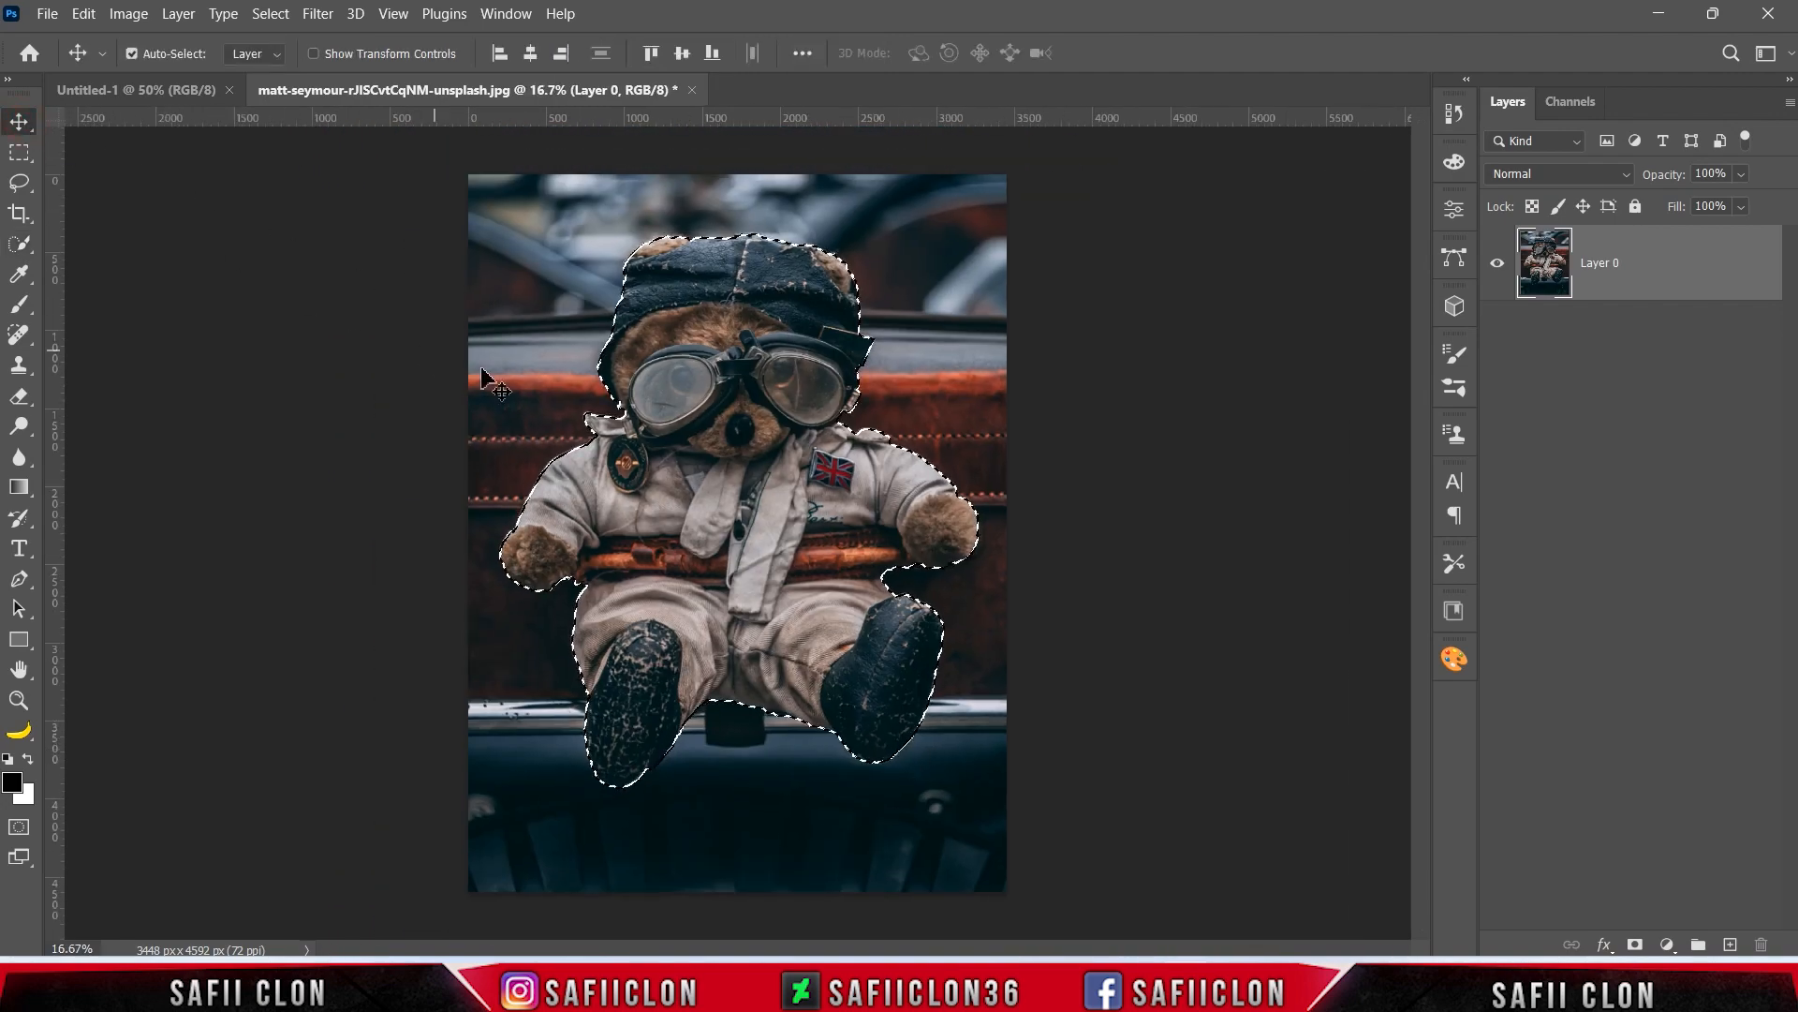
{"action": "left_click_drag", "start_coordinate": [802, 545], "coordinate": [763, 517]}
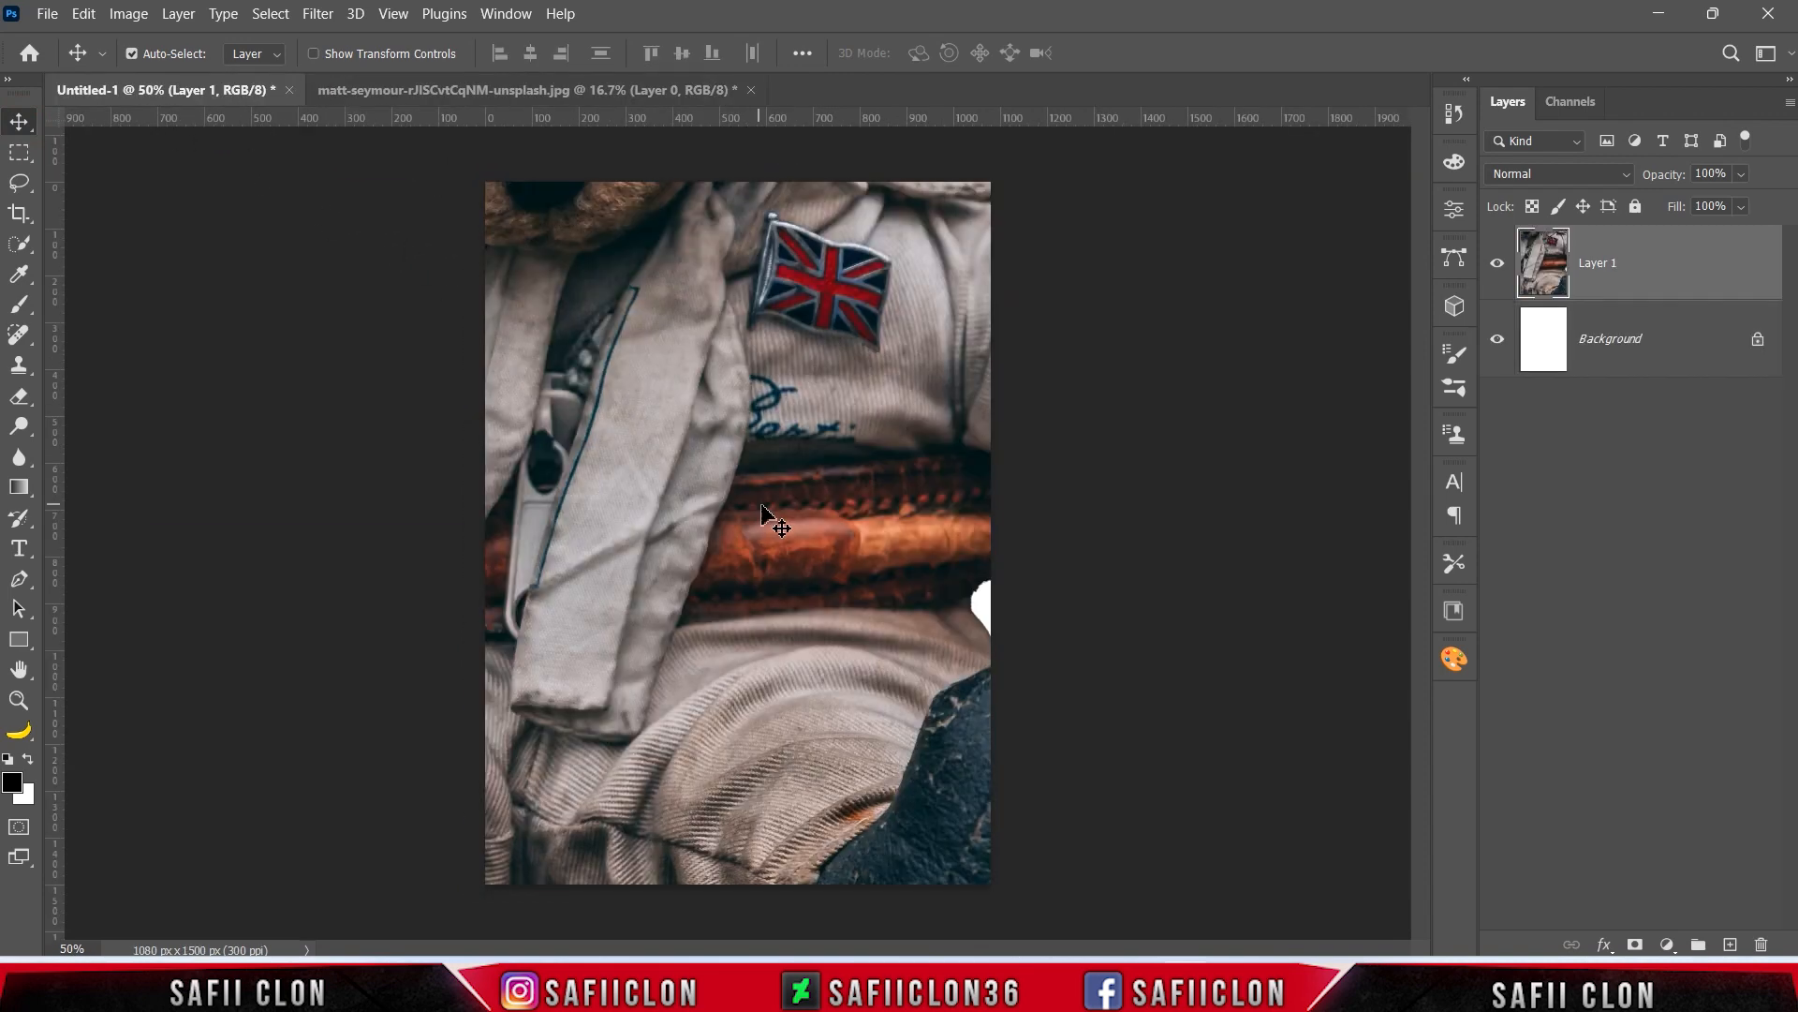
{"action": "key", "text": "ctrl+t"}
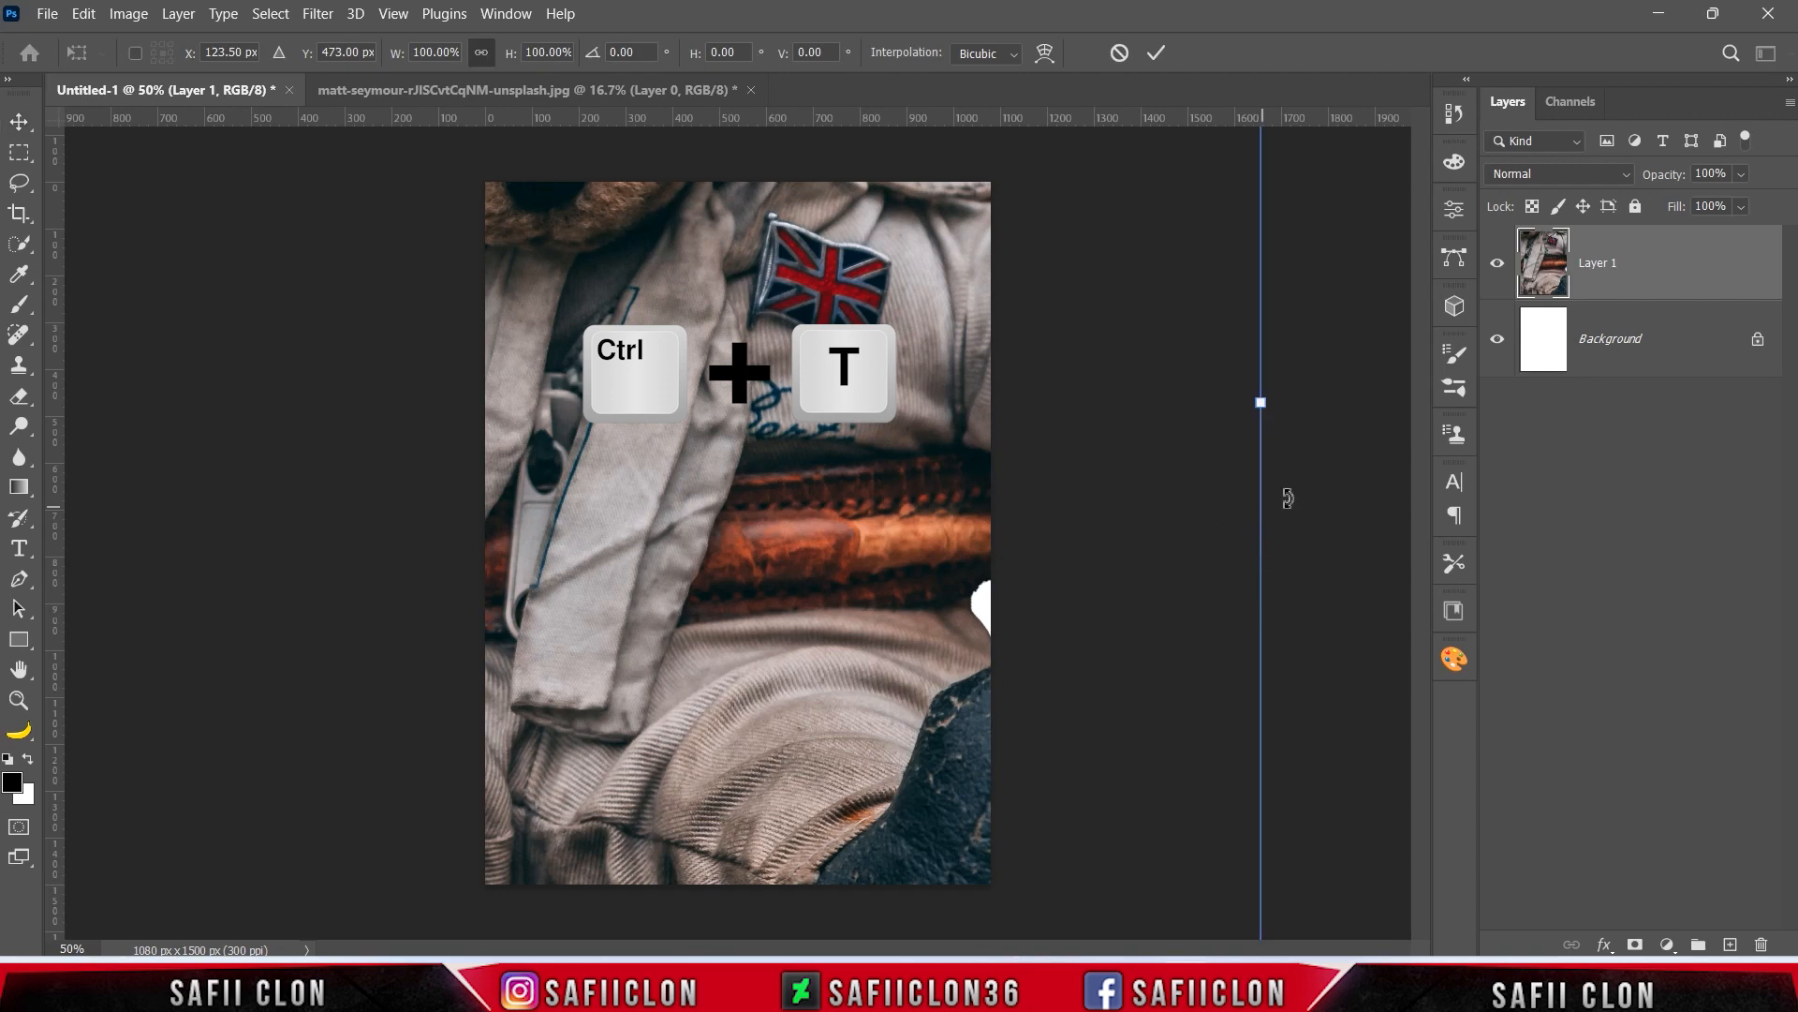
{"action": "left_click_drag", "start_coordinate": [1261, 401], "coordinate": [792, 468]}
{"action": "left_click_drag", "start_coordinate": [834, 534], "coordinate": [834, 542]}
{"action": "left_click_drag", "start_coordinate": [798, 470], "coordinate": [790, 479]}
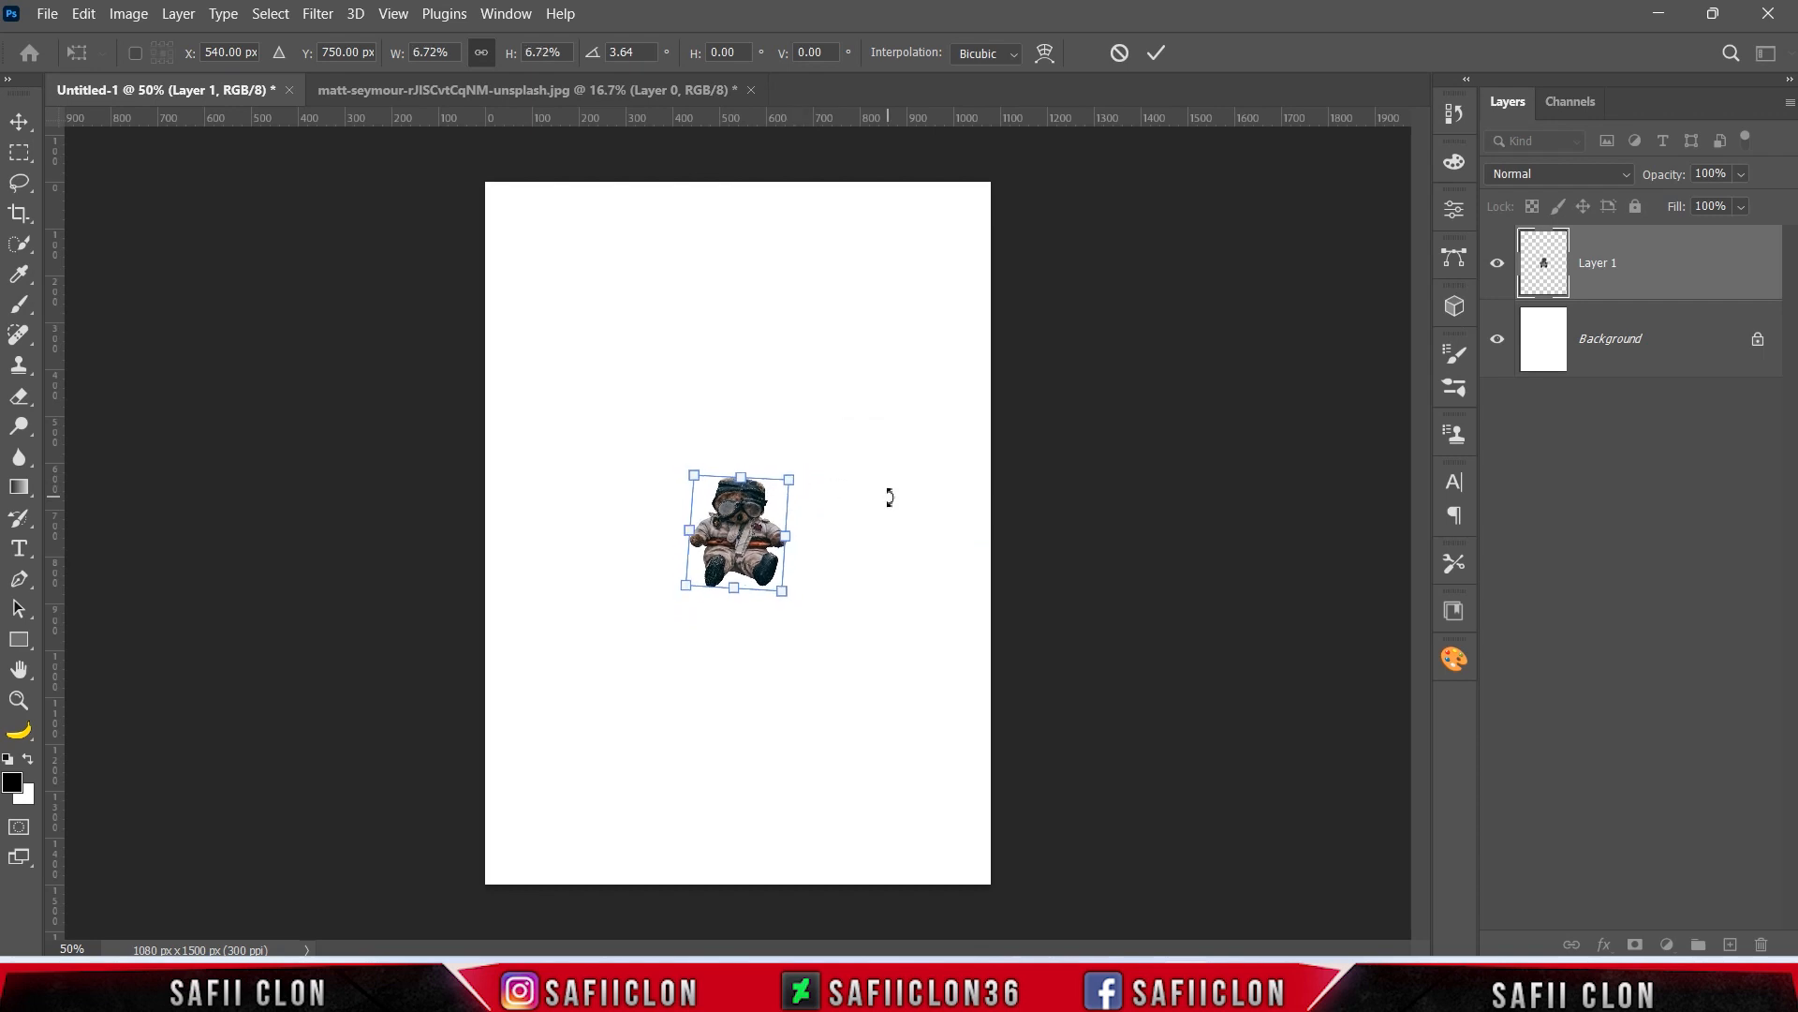
{"action": "left_click", "coordinate": [1158, 53]}
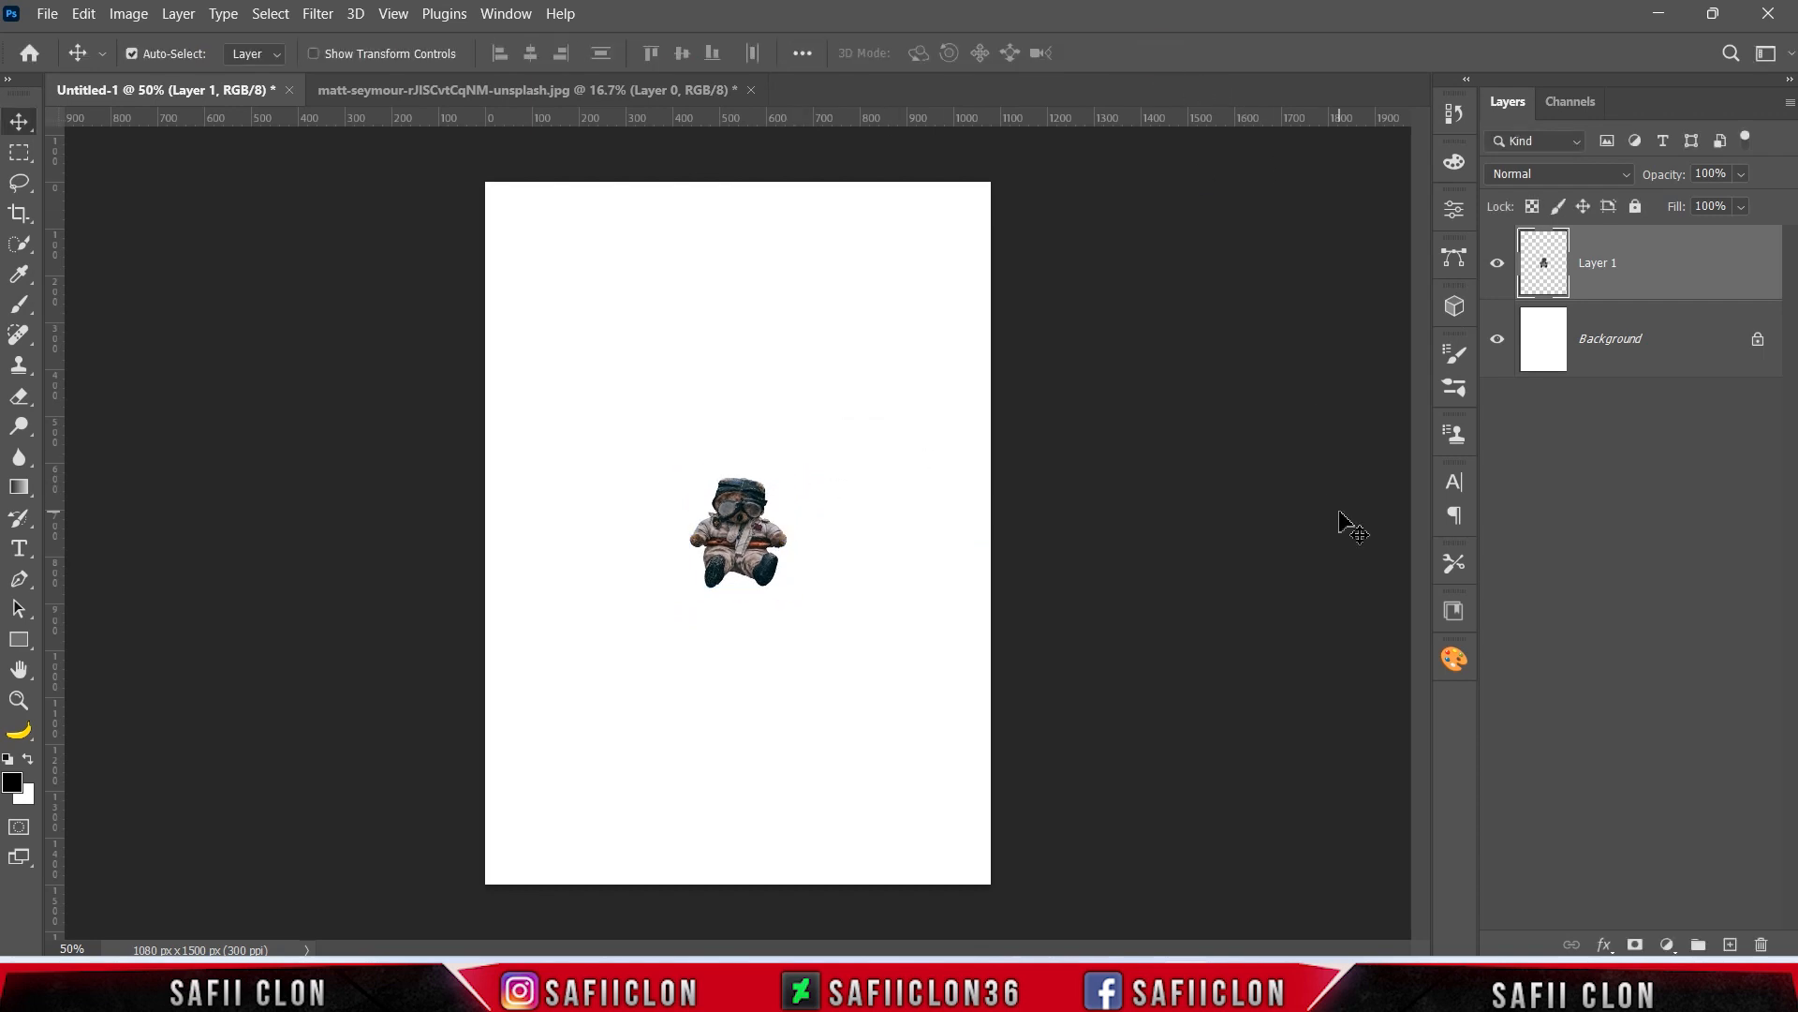
Step: Open the photo of the three jets in the sky from the Bearboy folder
{"action": "left_click", "coordinate": [47, 13]}
{"action": "left_click", "coordinate": [68, 62]}
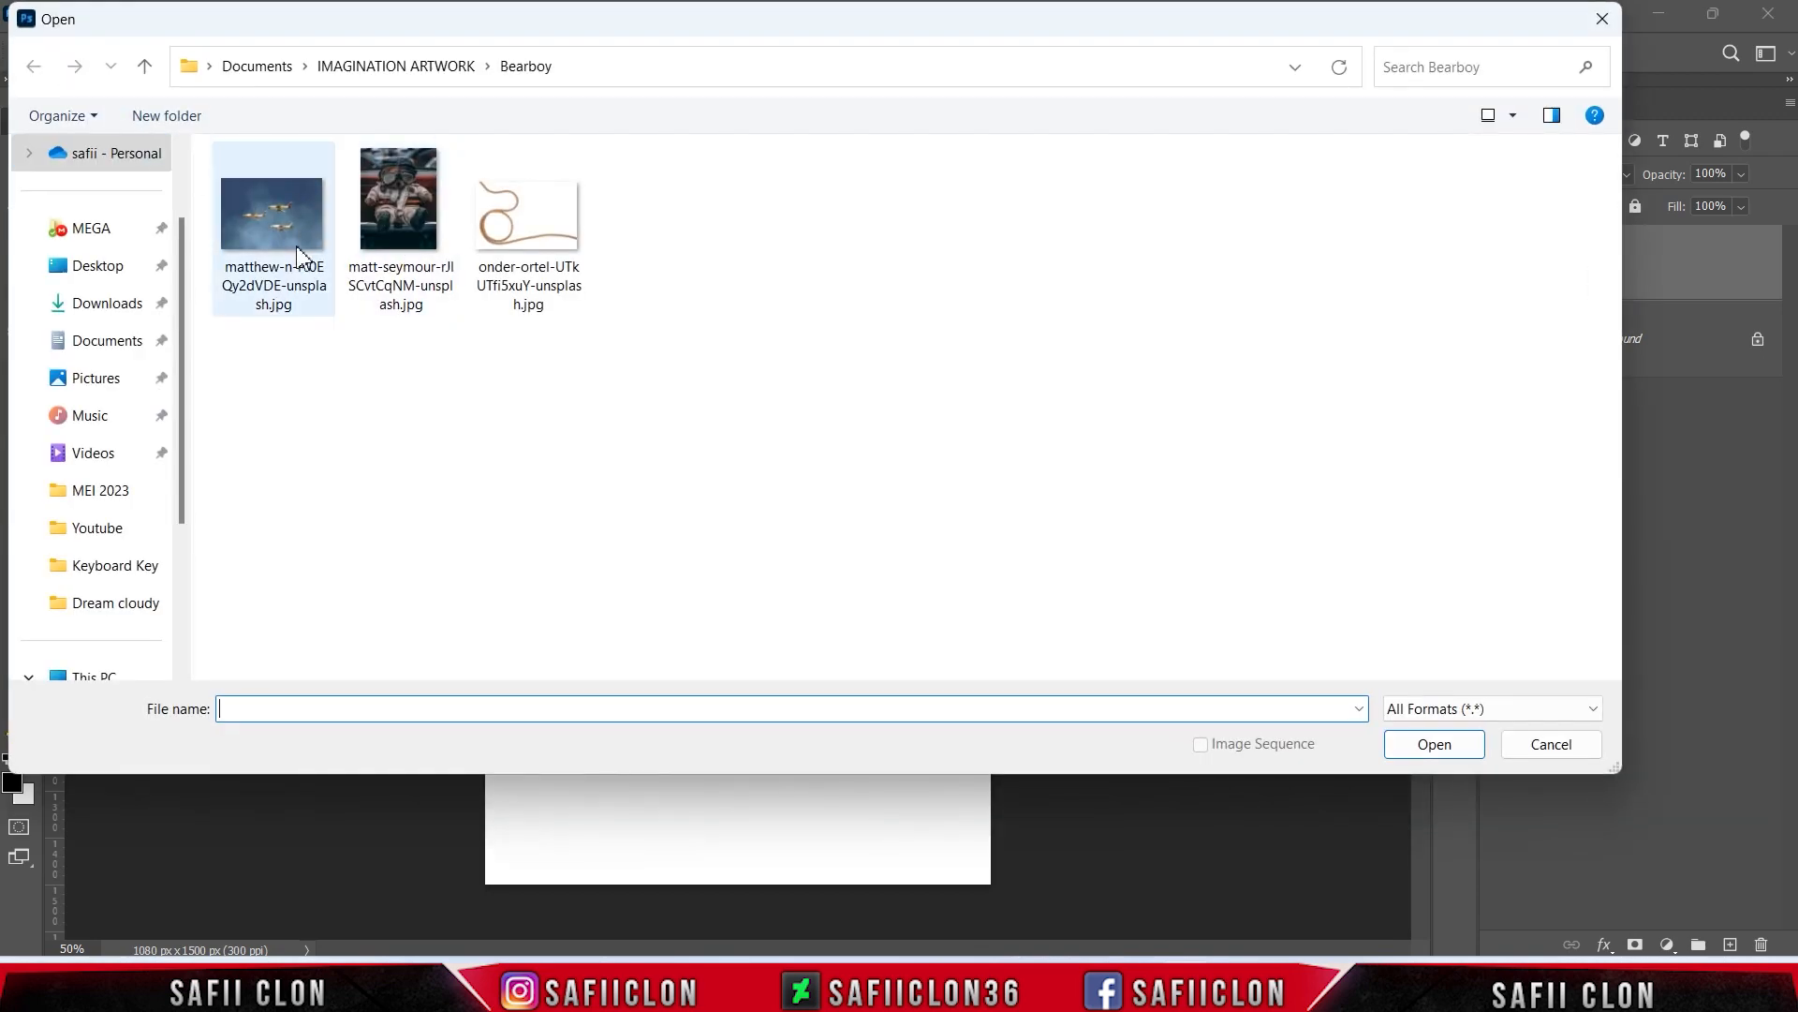
{"action": "left_click", "coordinate": [295, 251]}
{"action": "left_click", "coordinate": [1459, 745]}
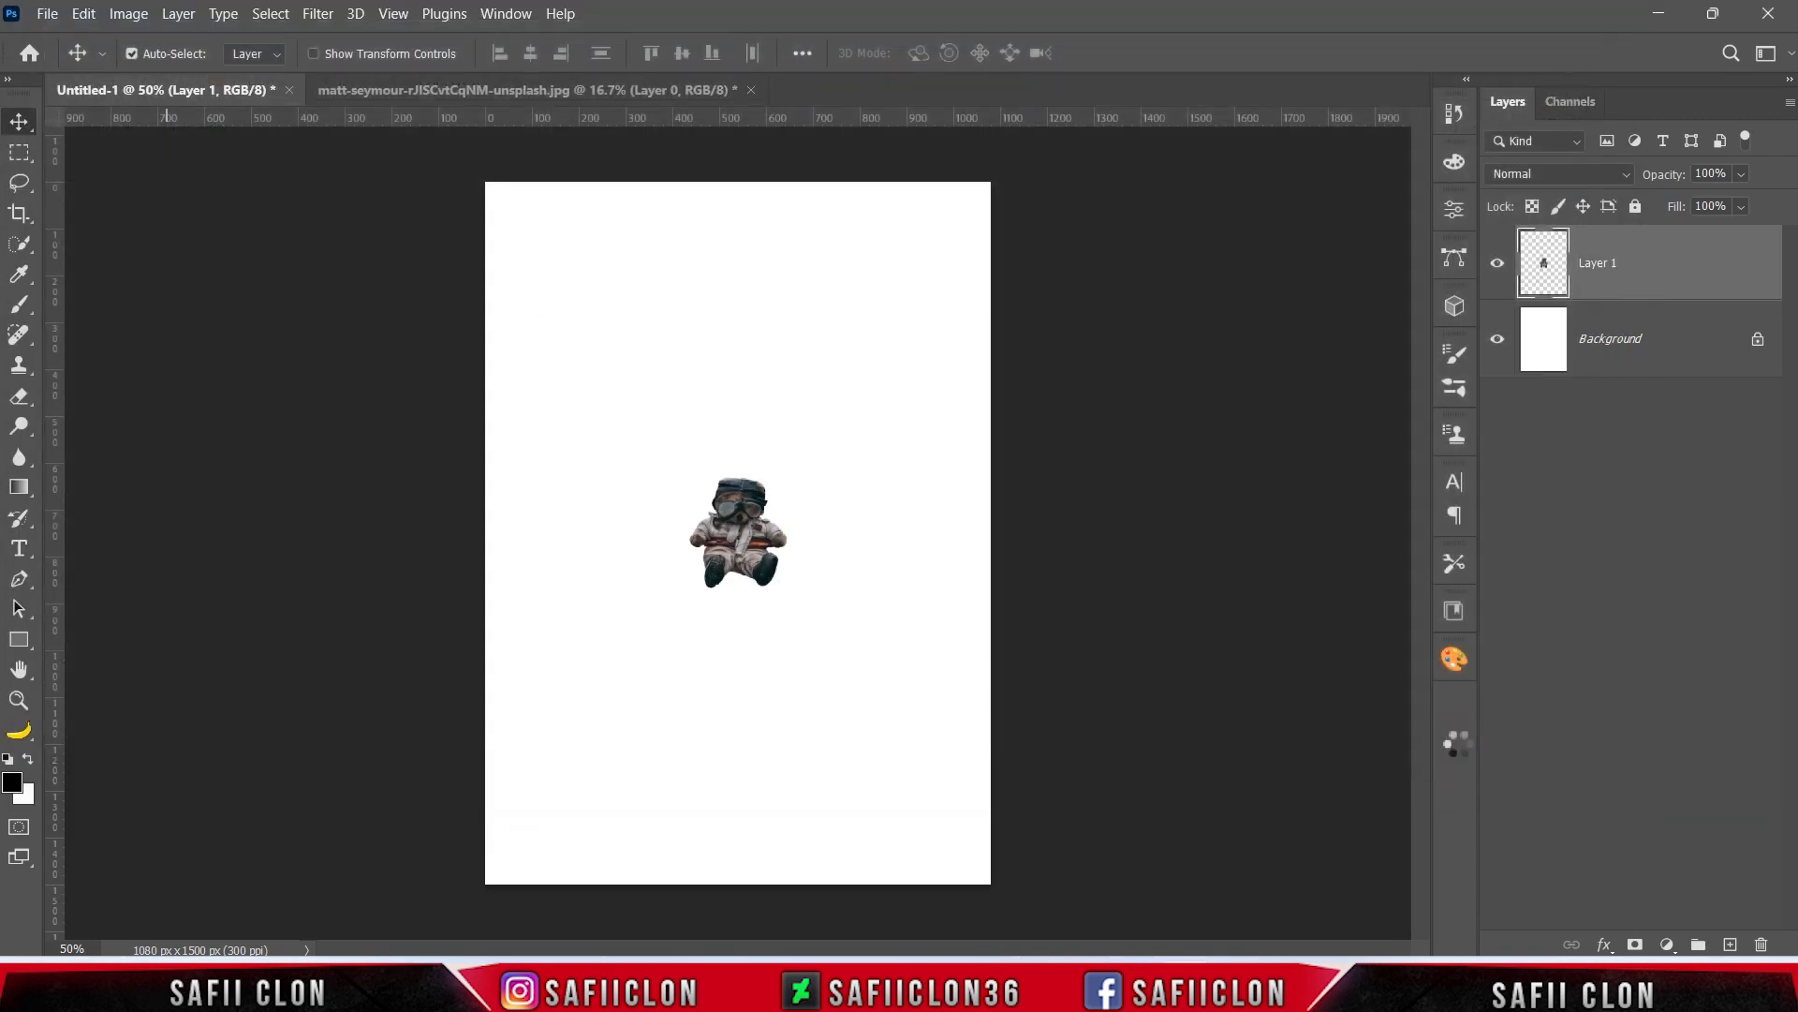
Step: Select the jet marked FU-986 with the Quick Selection tool and subtract the excess sky along its upper wing edge
{"action": "key", "text": "ctrl+plus"}
{"action": "key", "text": "ctrl+plus"}
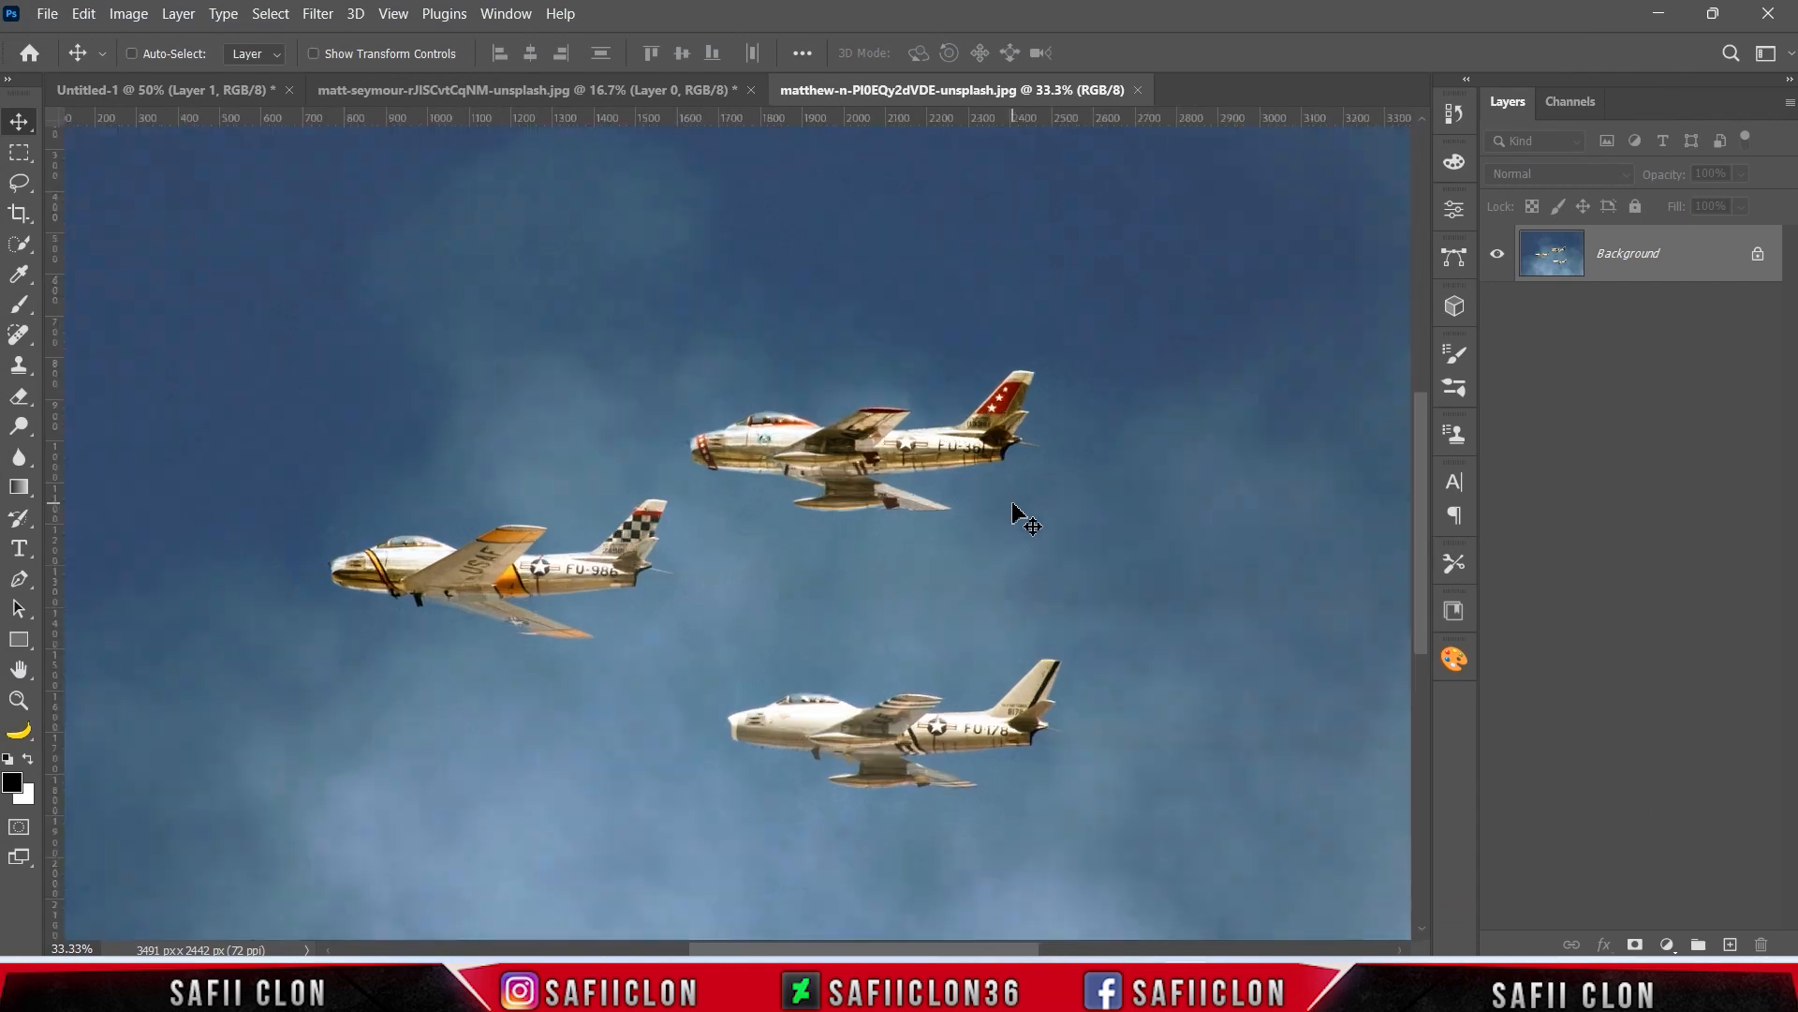
{"action": "scroll", "coordinate": [737, 549], "scroll_direction": "up", "scroll_amount": 3}
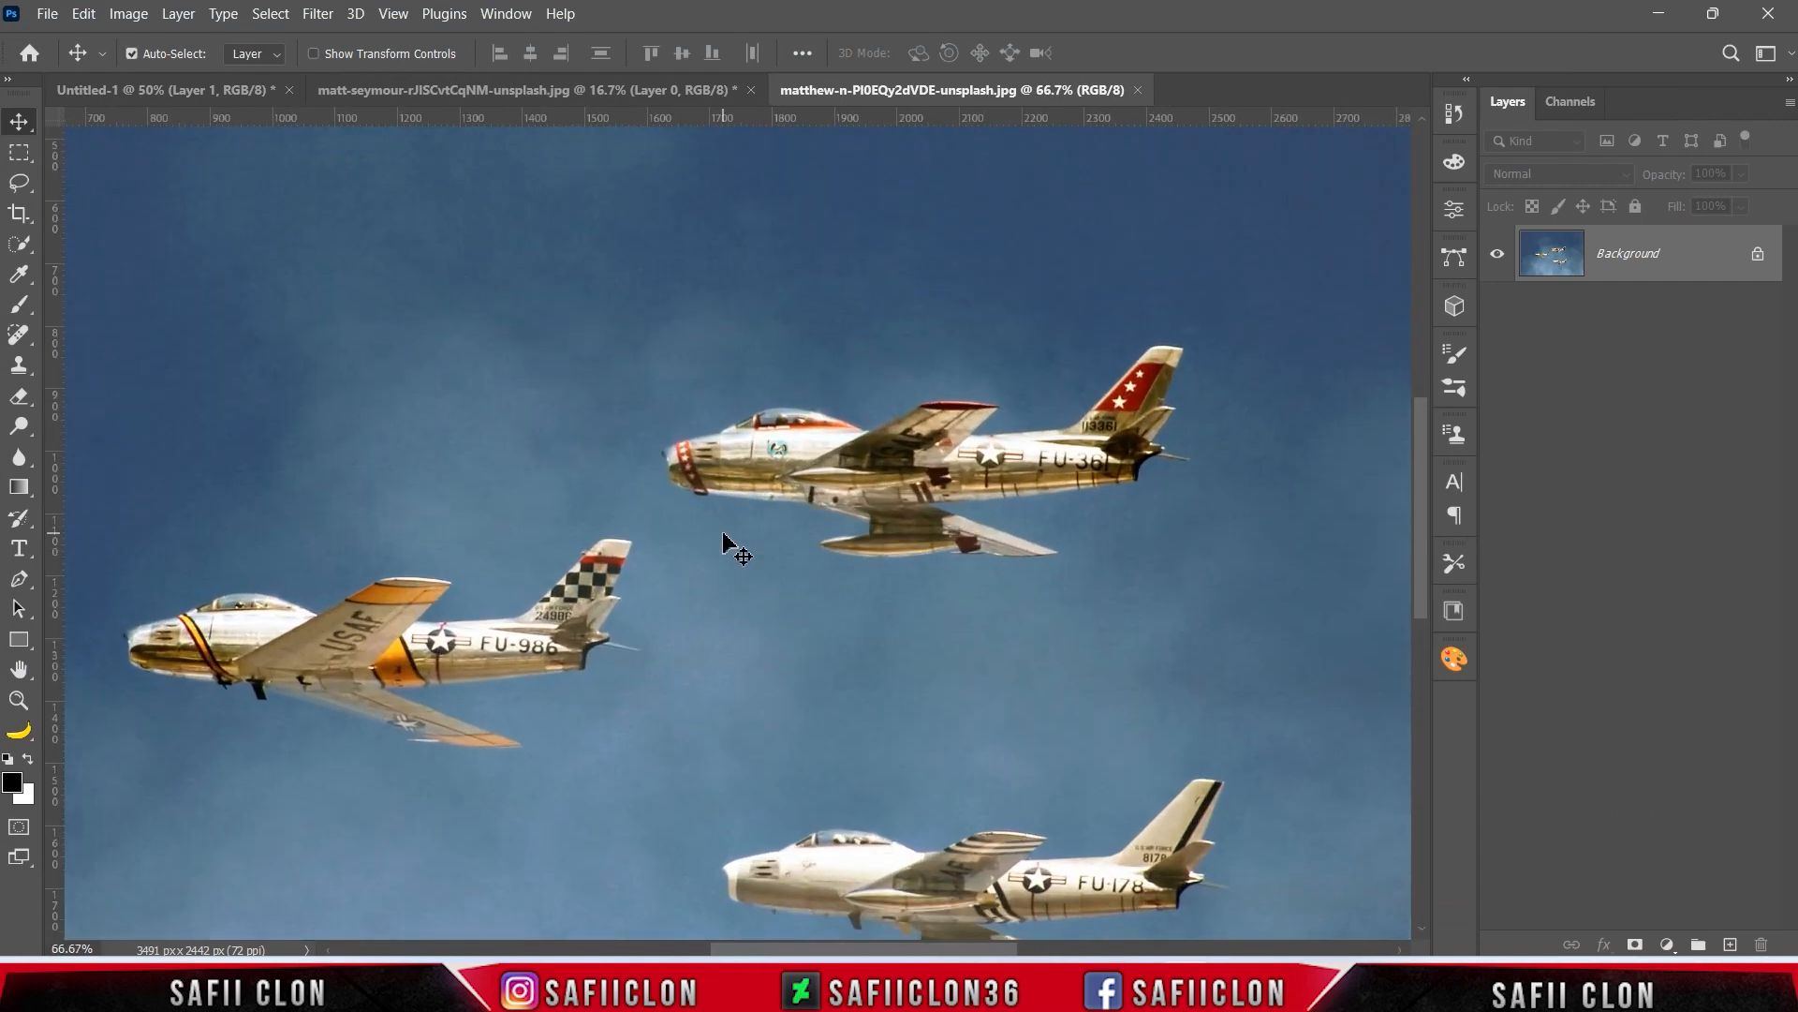
{"action": "left_click", "coordinate": [19, 248]}
{"action": "right_click", "coordinate": [18, 247]}
{"action": "left_click", "coordinate": [92, 267]}
{"action": "scroll", "coordinate": [194, 128], "scroll_direction": "down", "scroll_amount": 3}
{"action": "left_click", "coordinate": [181, 52]}
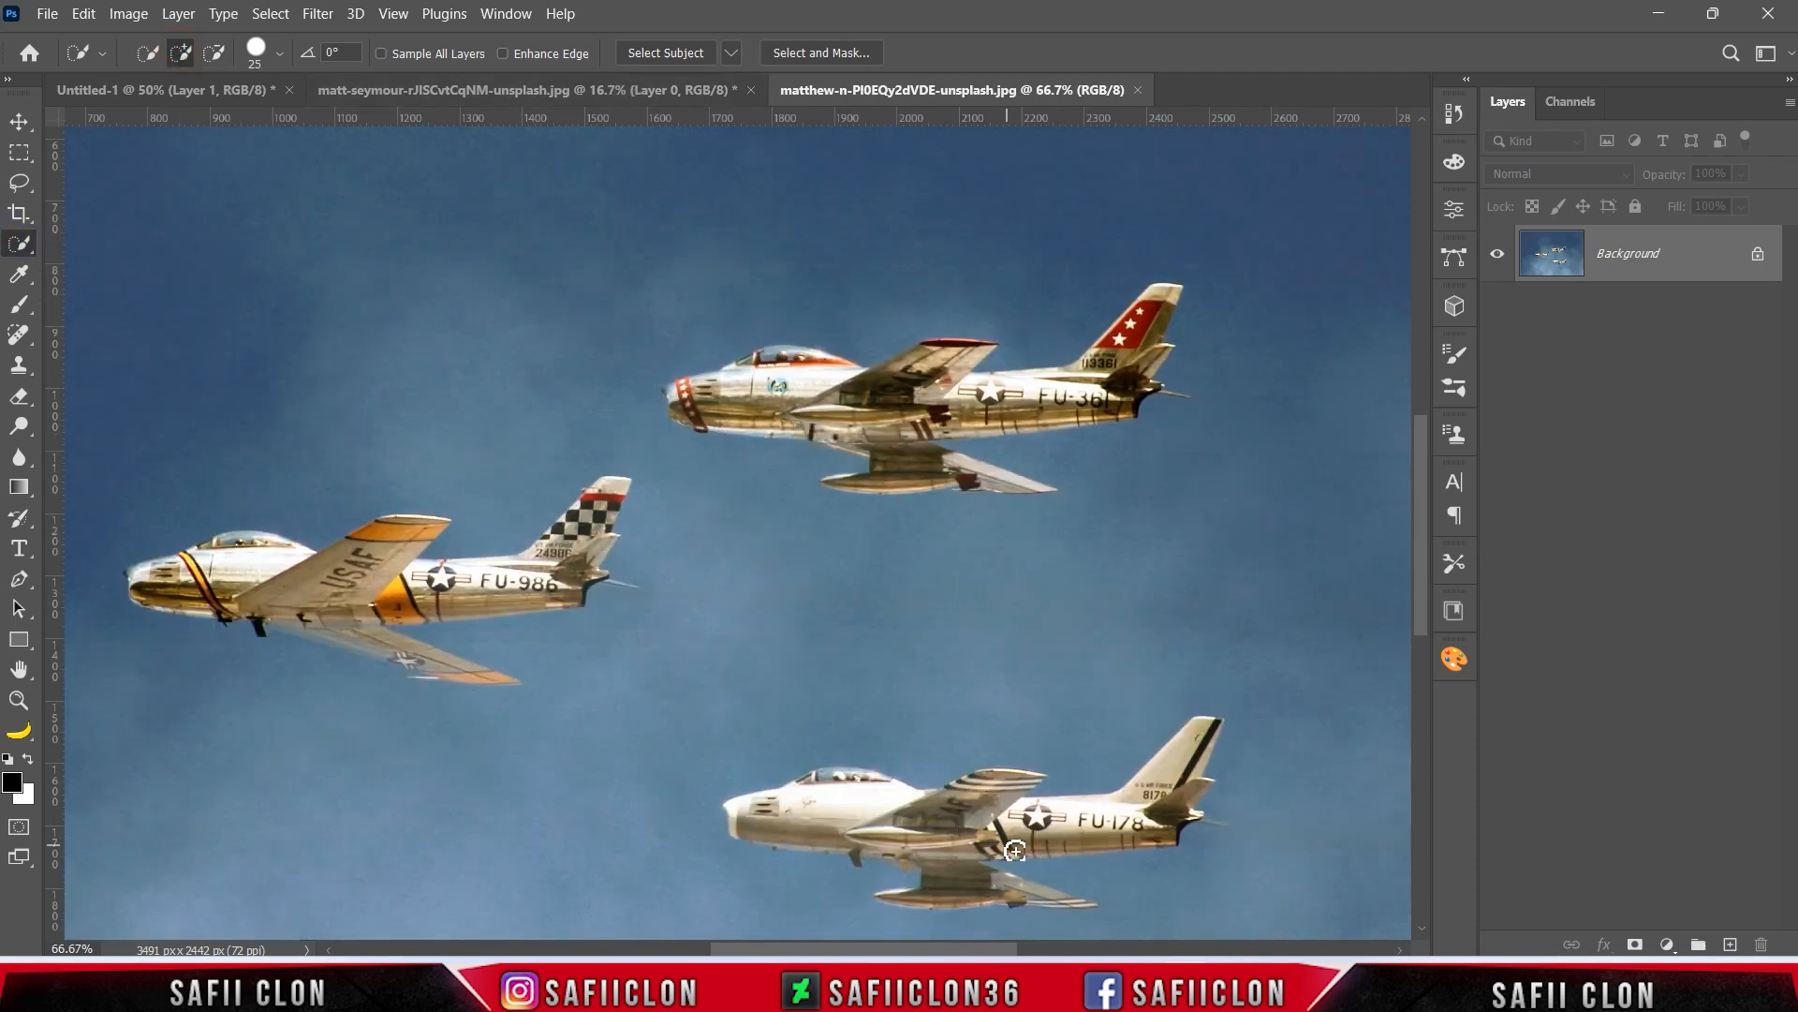
{"action": "scroll", "coordinate": [425, 575], "scroll_direction": "left", "scroll_amount": 3}
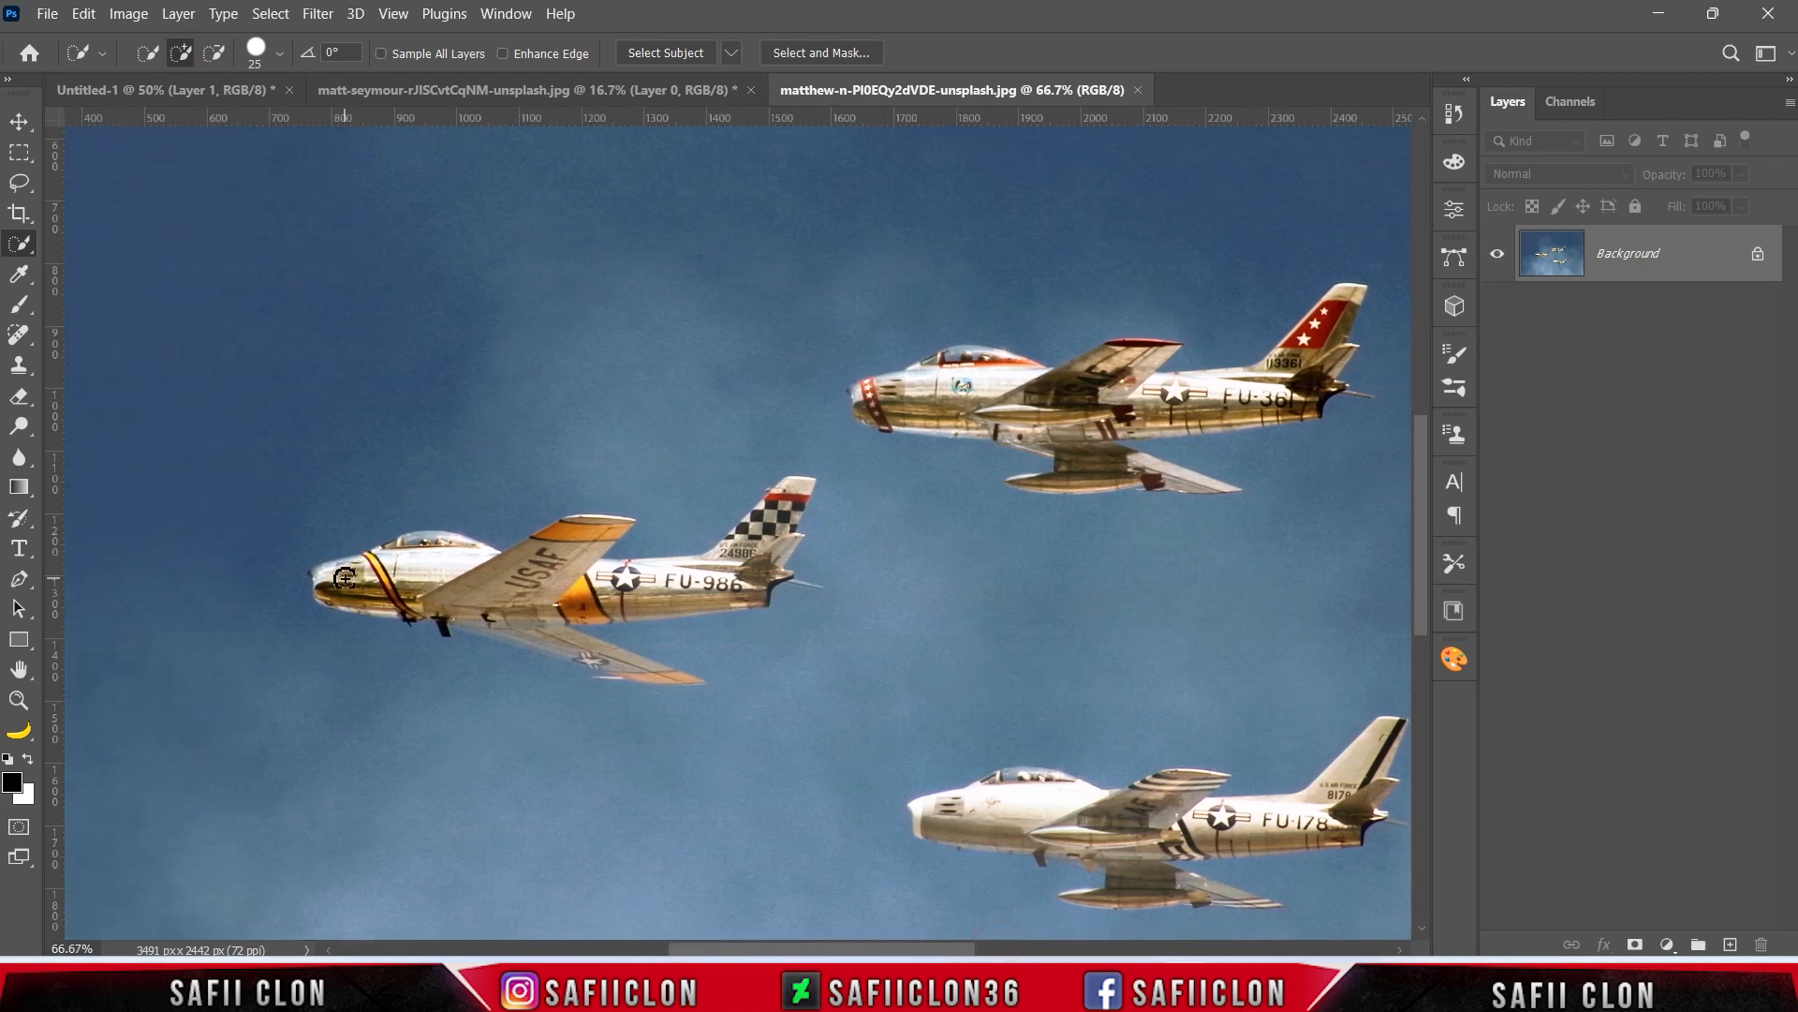
{"action": "mouse_move", "coordinate": [364, 579]}
{"action": "left_mouse_down"}
{"action": "mouse_move", "coordinate": [511, 599]}
{"action": "mouse_move", "coordinate": [768, 543]}
{"action": "mouse_move", "coordinate": [723, 601]}
{"action": "left_mouse_up"}
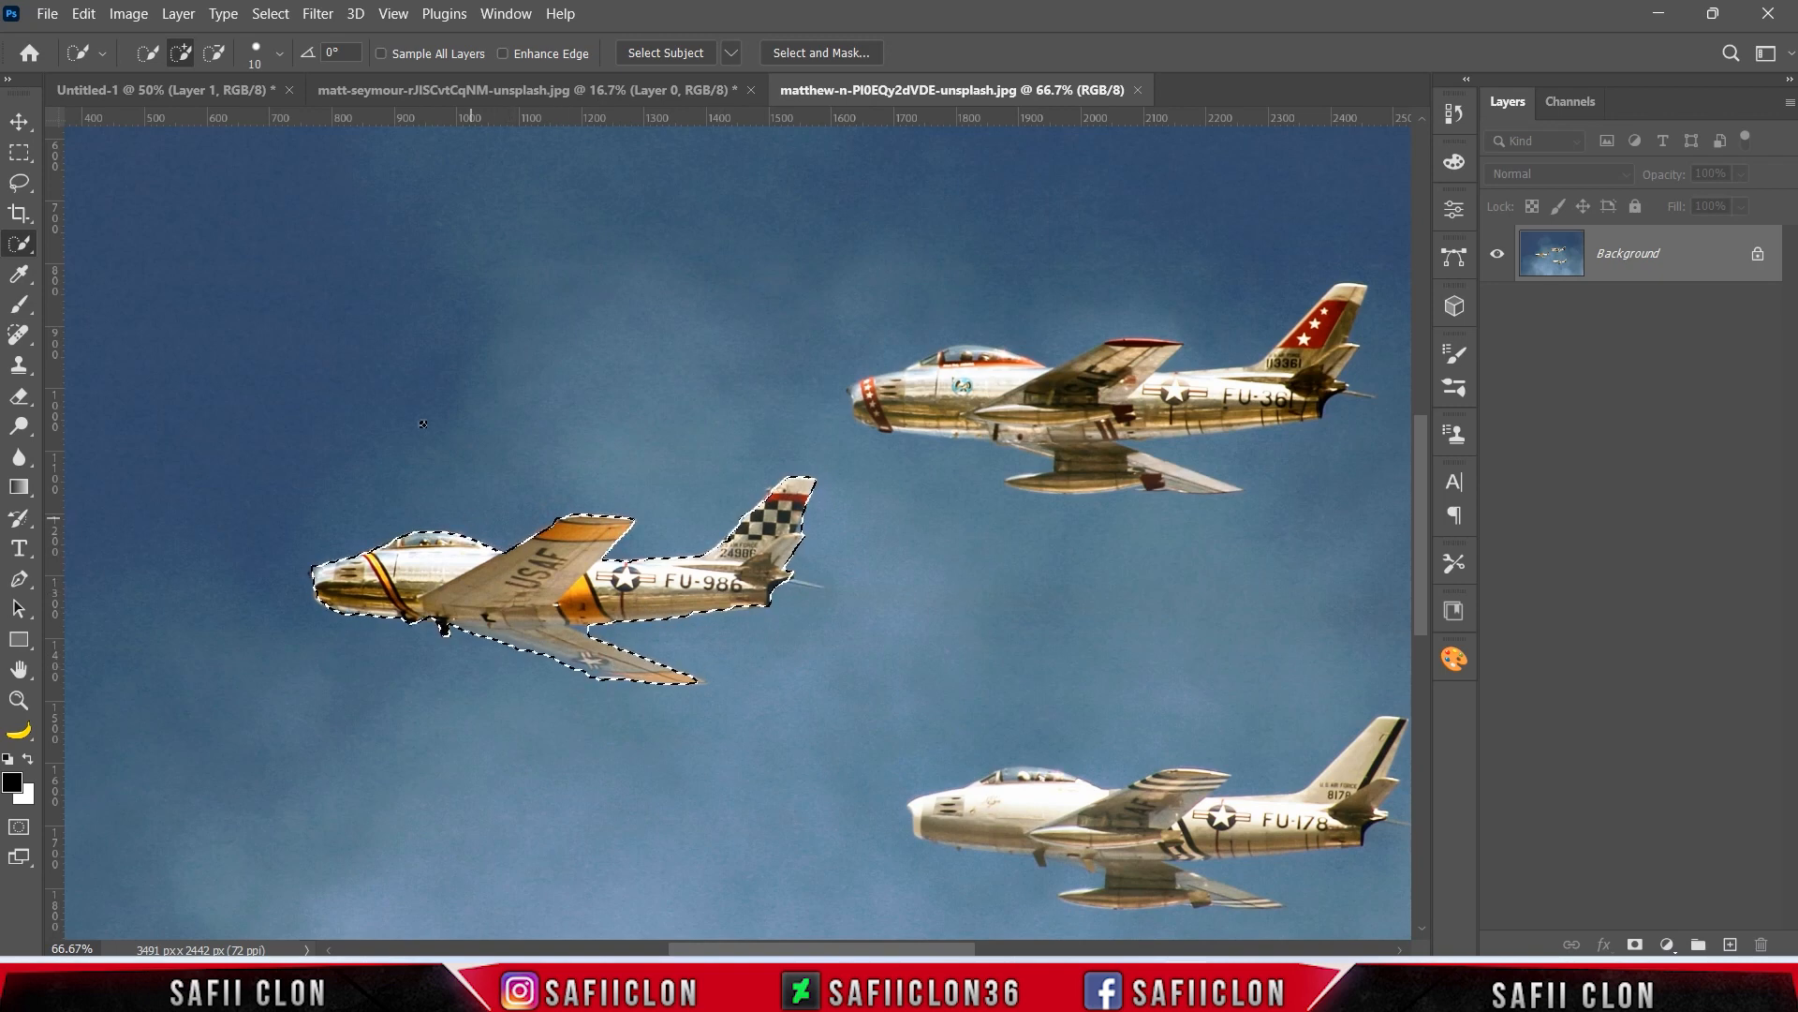
{"action": "left_click", "coordinate": [214, 52]}
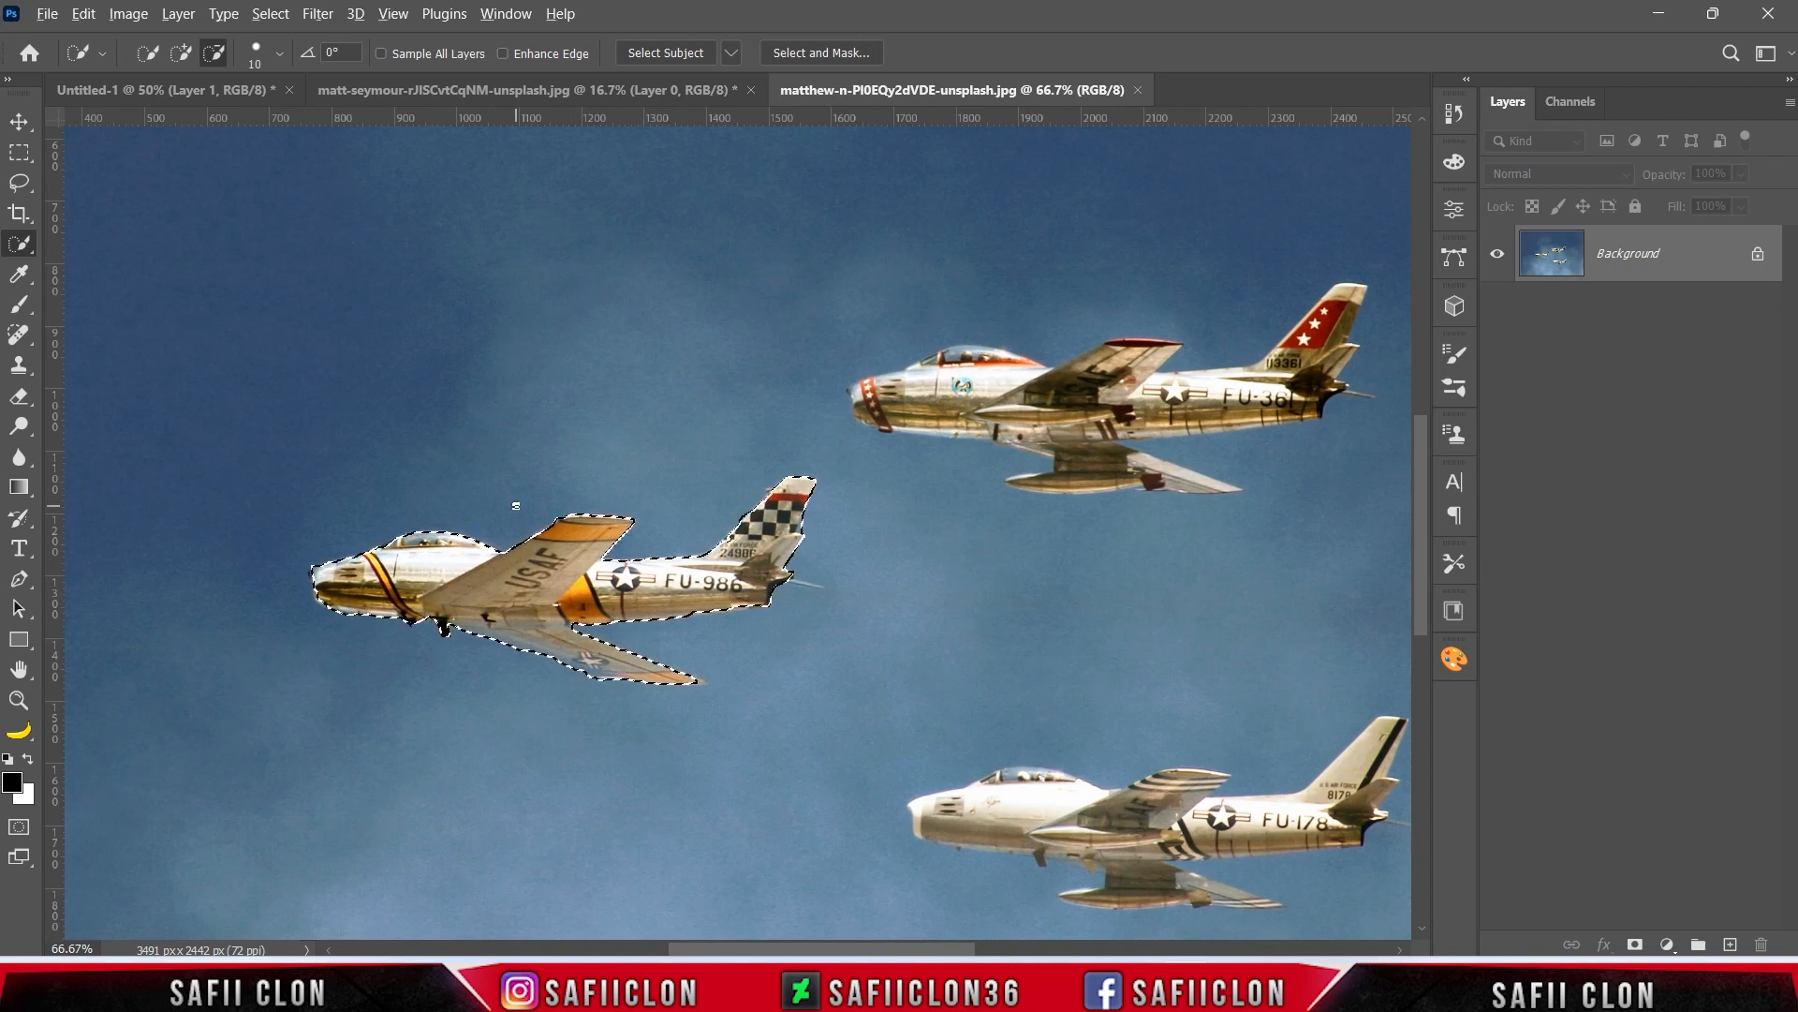
{"action": "left_click_drag", "start_coordinate": [539, 525], "coordinate": [546, 530]}
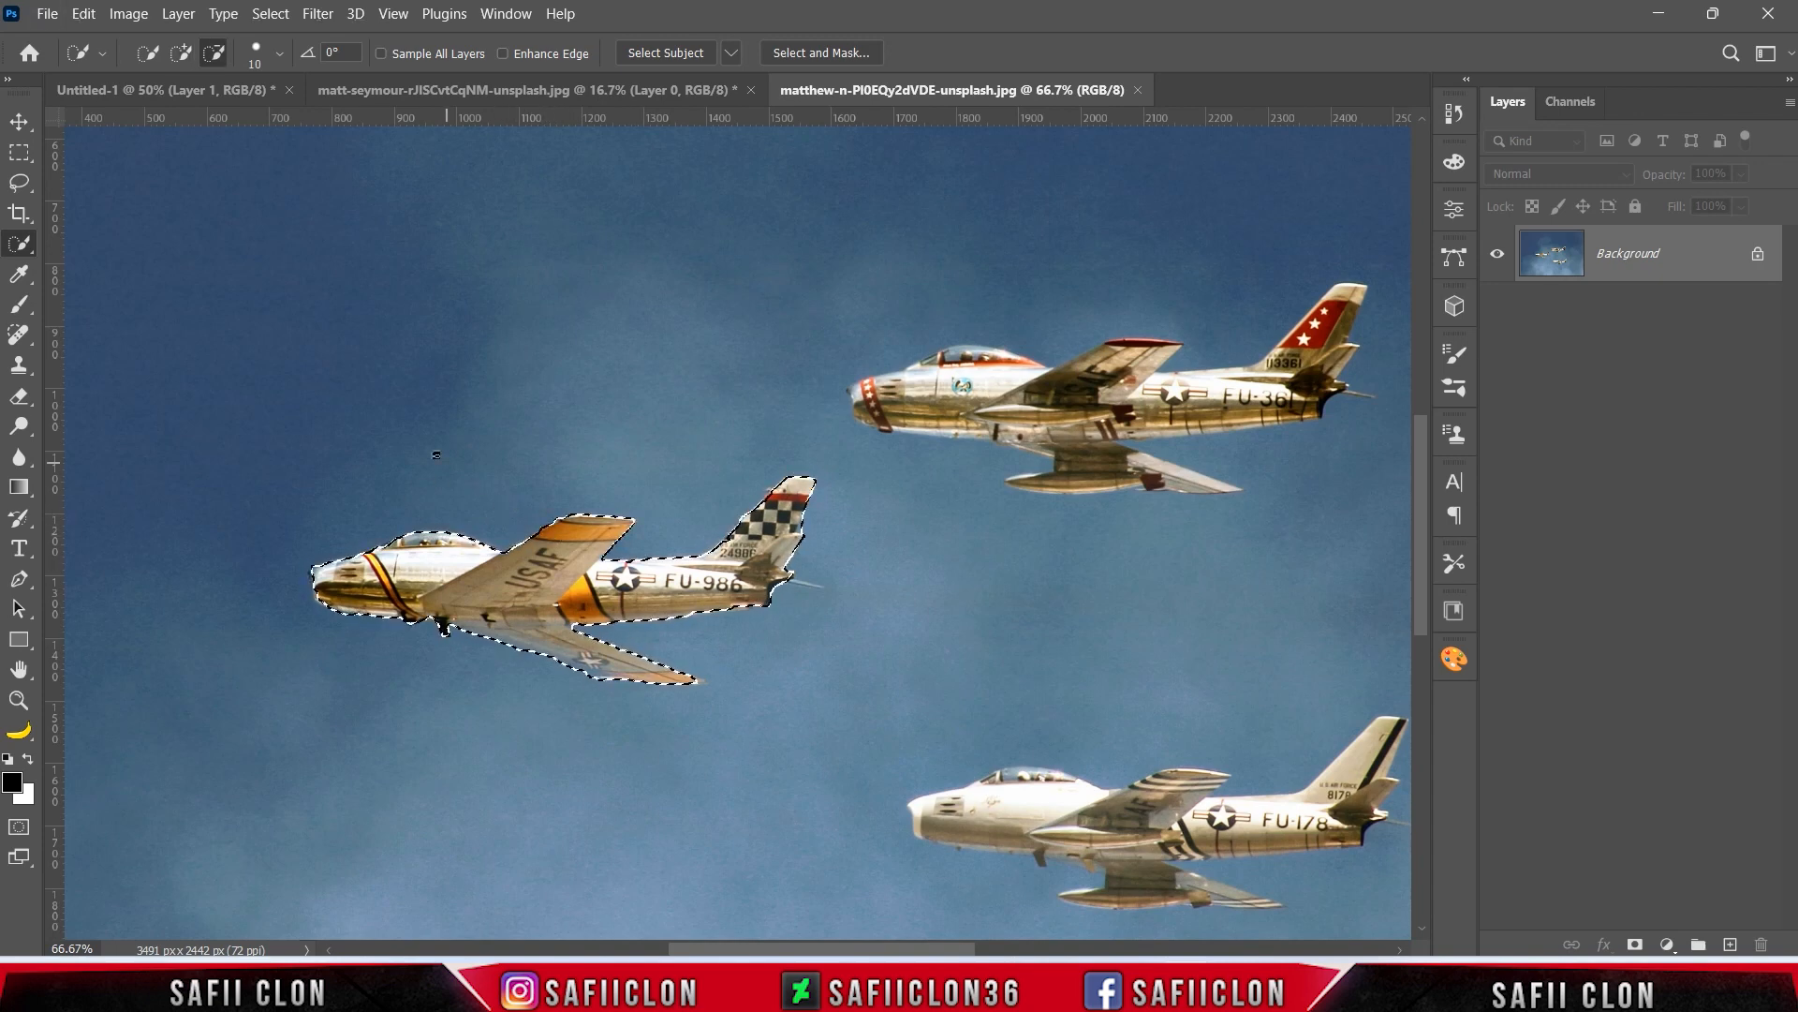
Step: Move the selected jet into Untitled-1, placing it above the bear scaled to about 25.54% and rotated about 8.89°
{"action": "key", "text": "ctrl+minus"}
{"action": "key", "text": "ctrl+minus"}
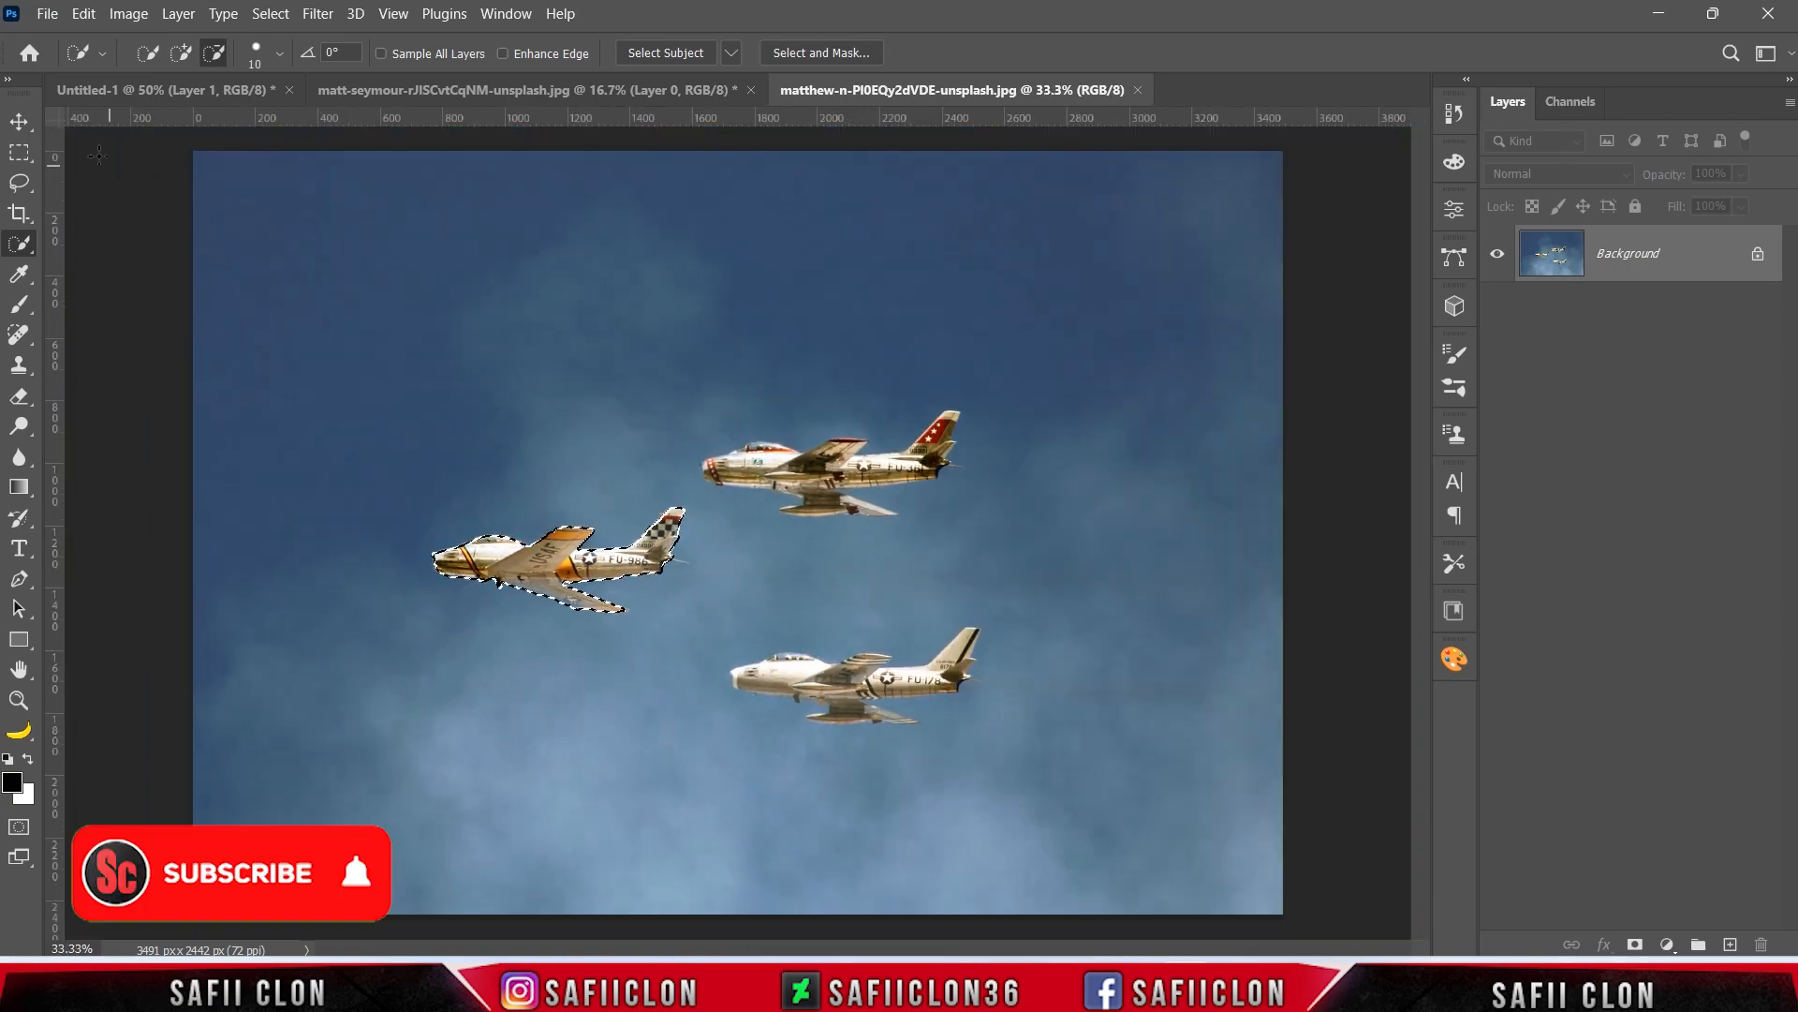
{"action": "left_click", "coordinate": [18, 122]}
{"action": "left_click_drag", "start_coordinate": [546, 573], "coordinate": [604, 330]}
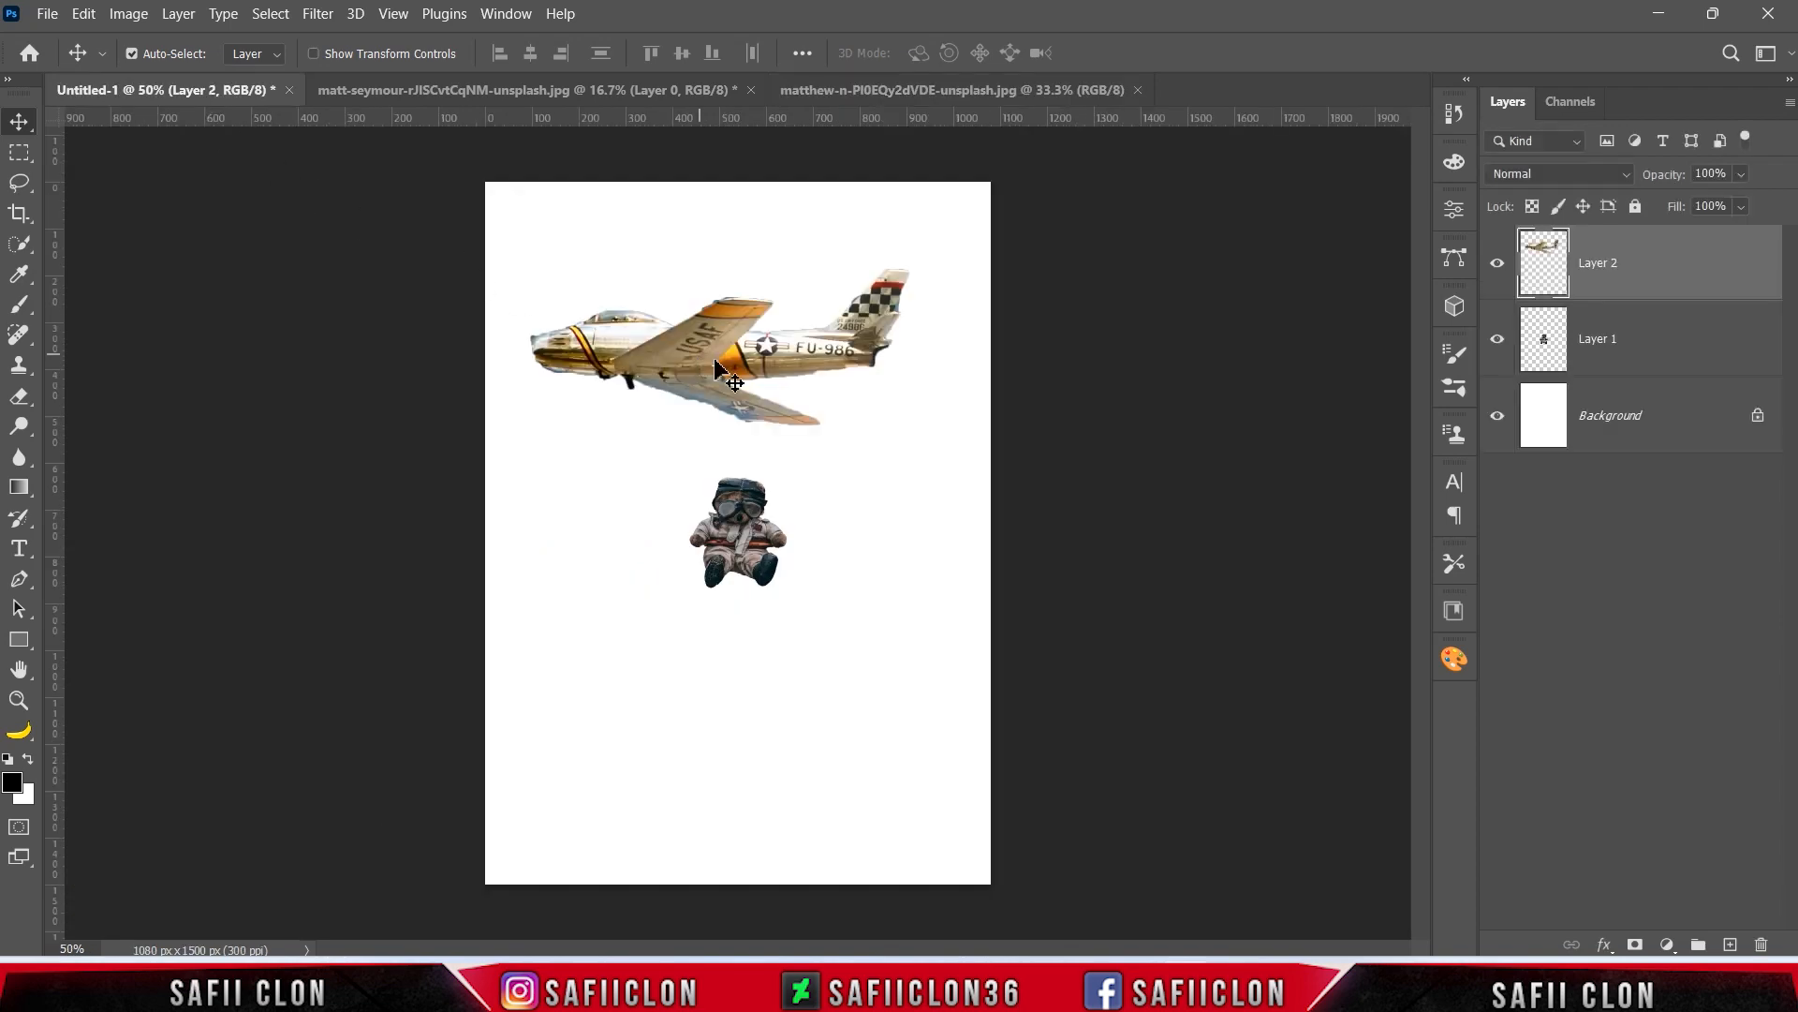
{"action": "key", "text": "ctrl+t"}
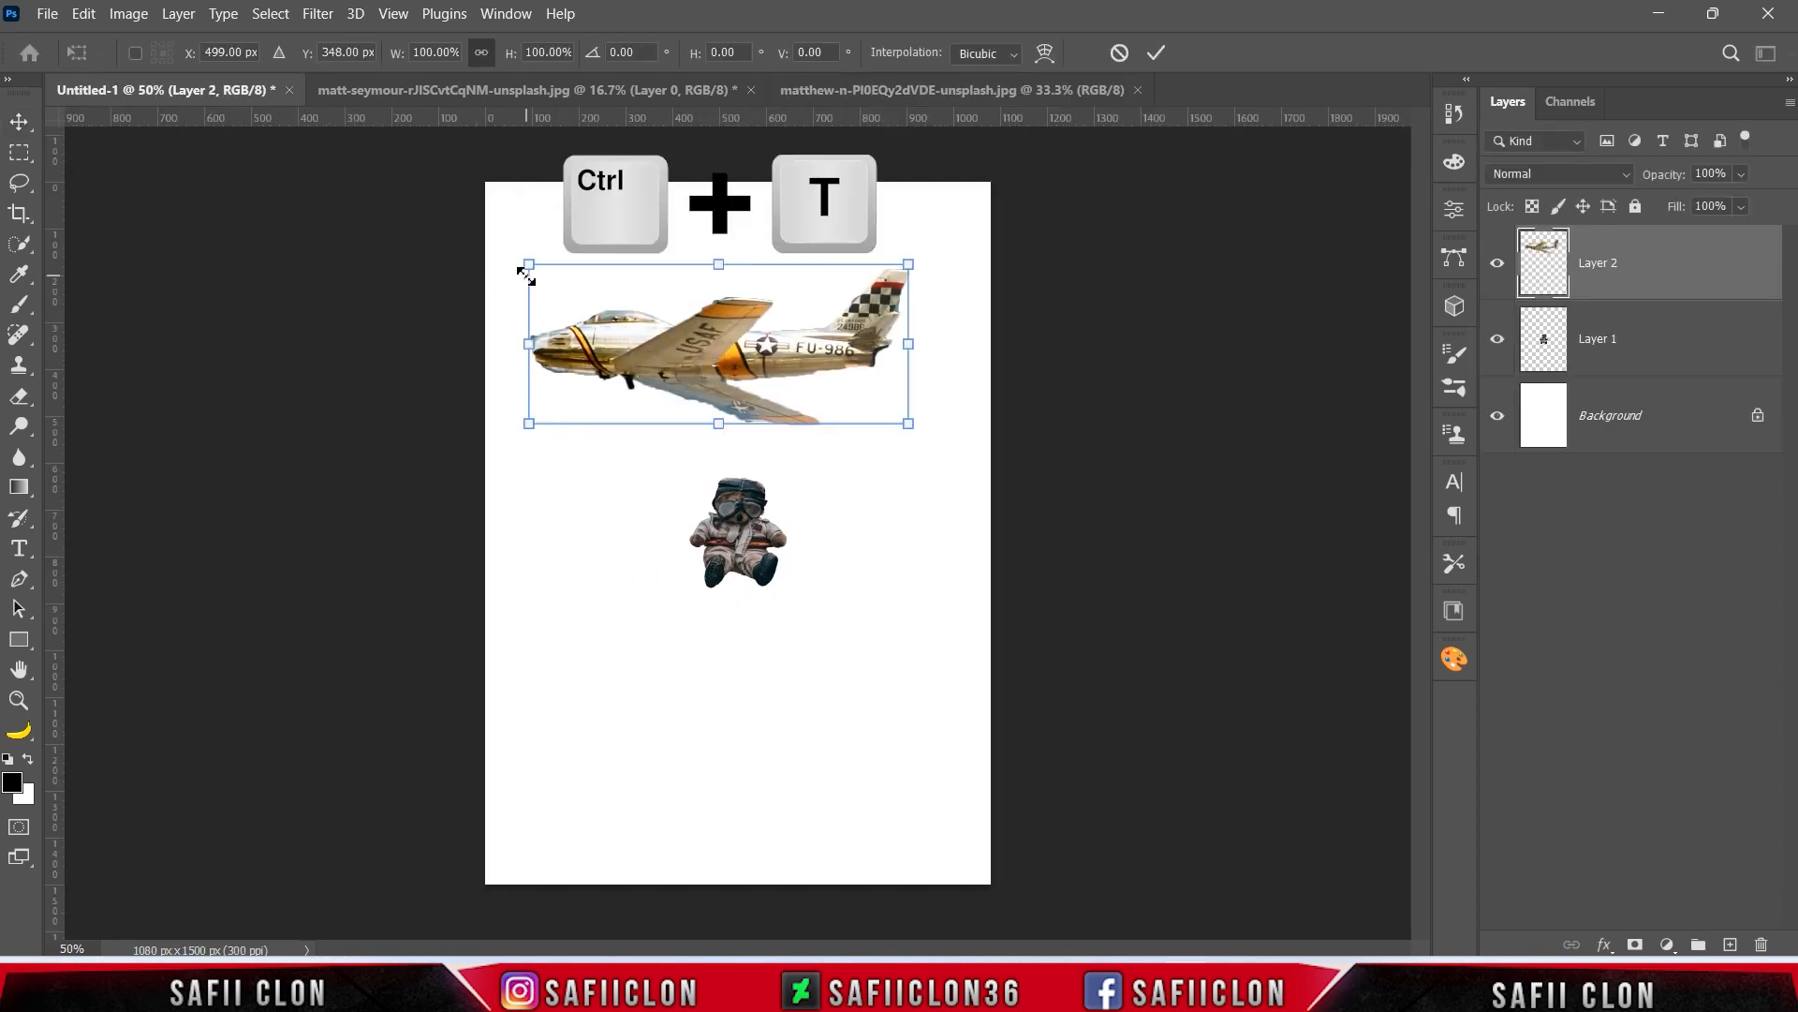
{"action": "left_click_drag", "start_coordinate": [534, 268], "coordinate": [655, 319]}
{"action": "left_click_drag", "start_coordinate": [811, 392], "coordinate": [792, 394]}
{"action": "left_click_drag", "start_coordinate": [735, 342], "coordinate": [790, 277]}
{"action": "key", "text": "ctrl+plus"}
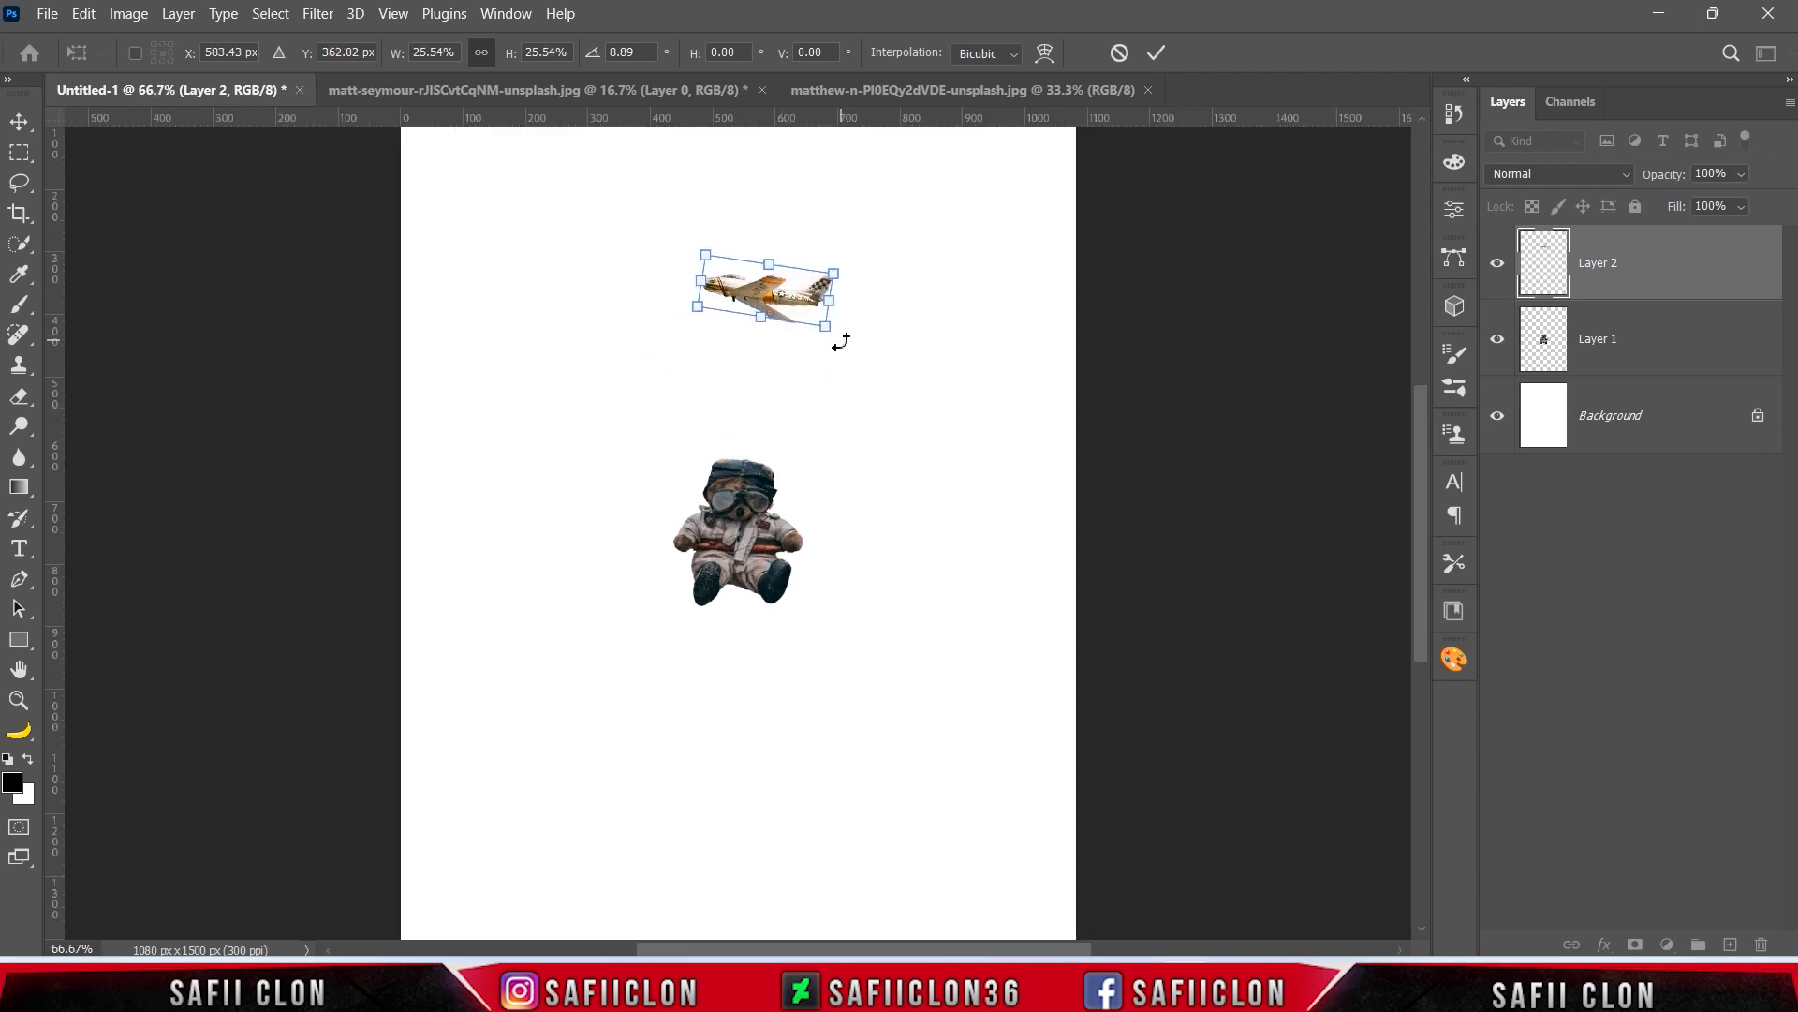
{"action": "left_click", "coordinate": [1157, 52]}
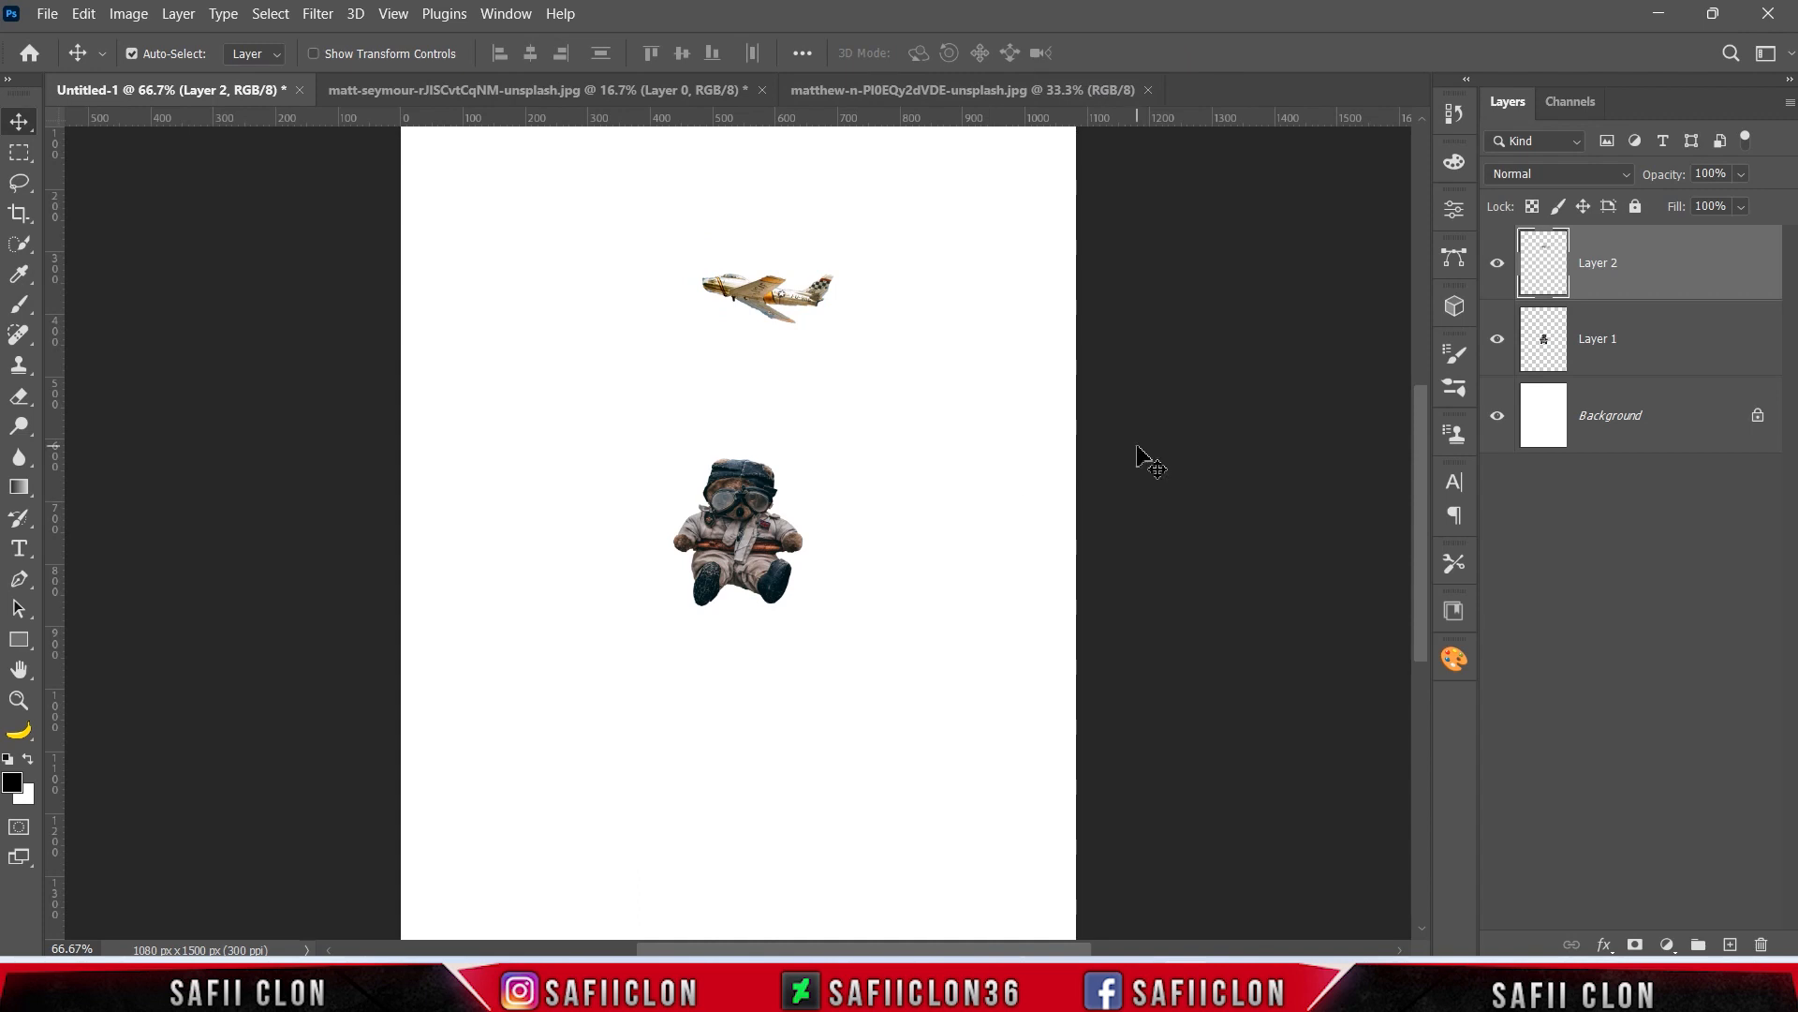
Step: Group the jet and bear layers into a group named MODEL
{"action": "left_click", "coordinate": [1670, 343], "text": "shift"}
{"action": "right_click", "coordinate": [1654, 333]}
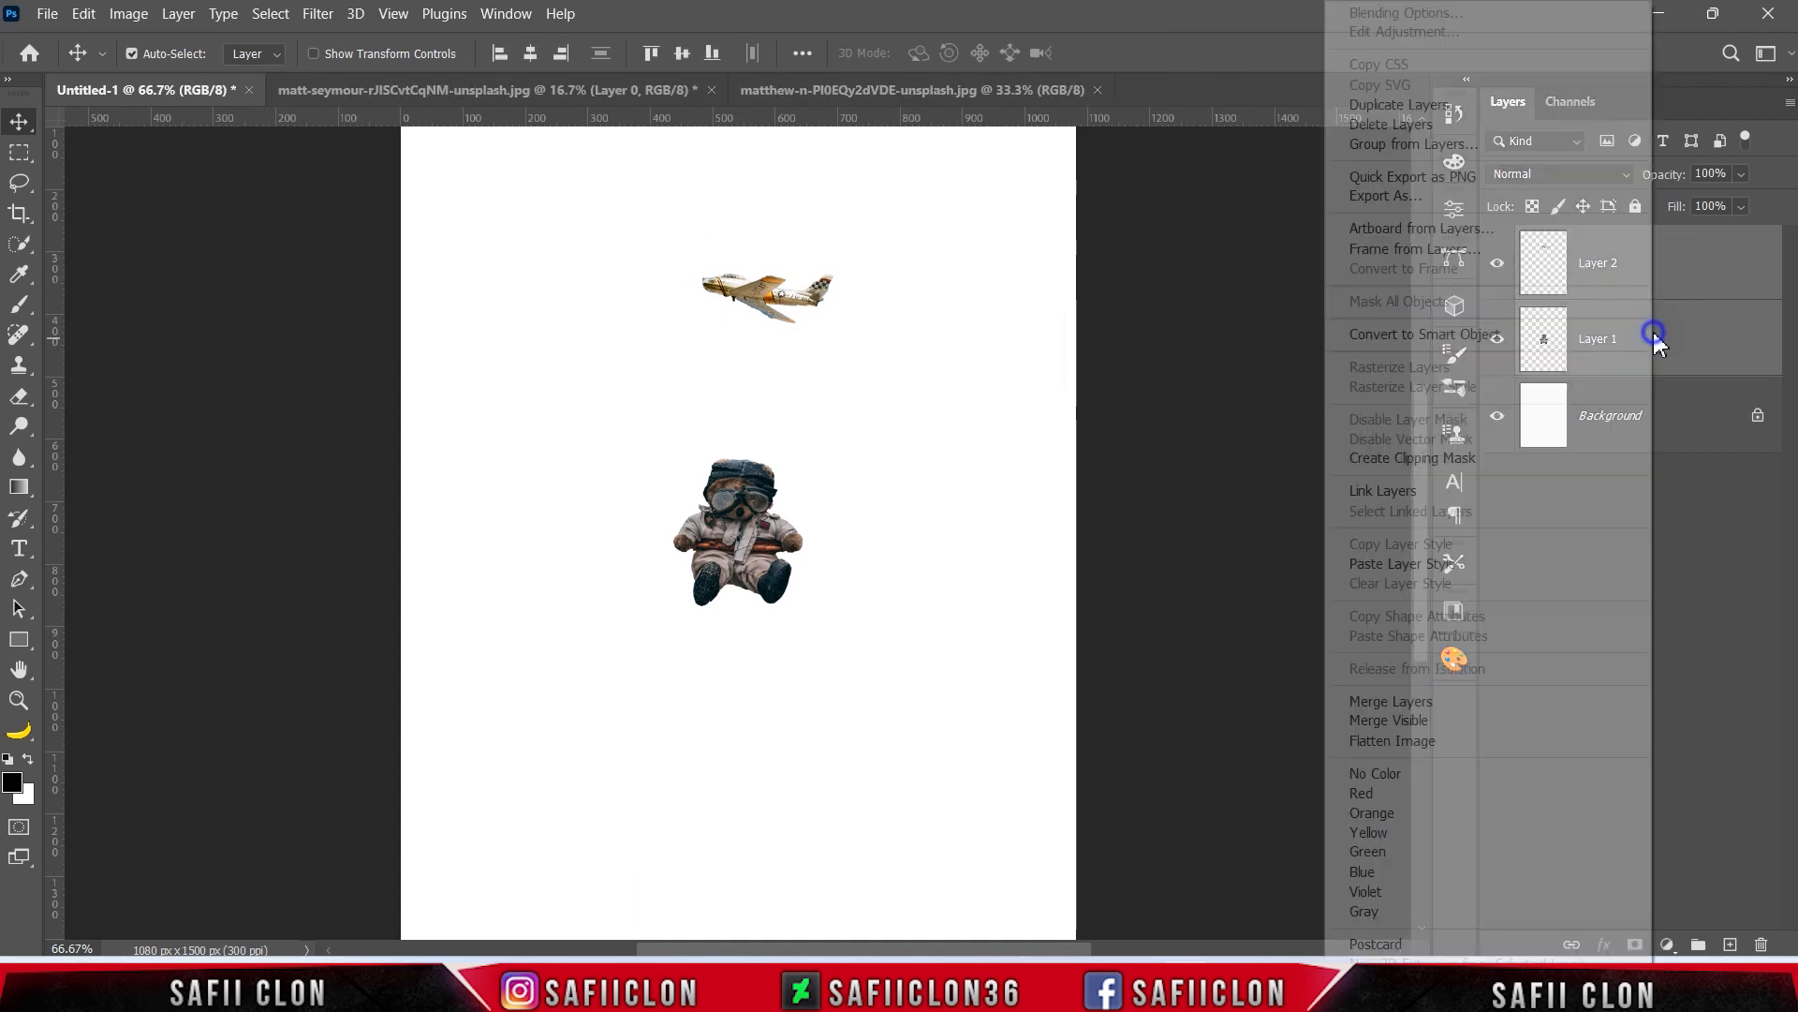
{"action": "left_click", "coordinate": [1461, 145]}
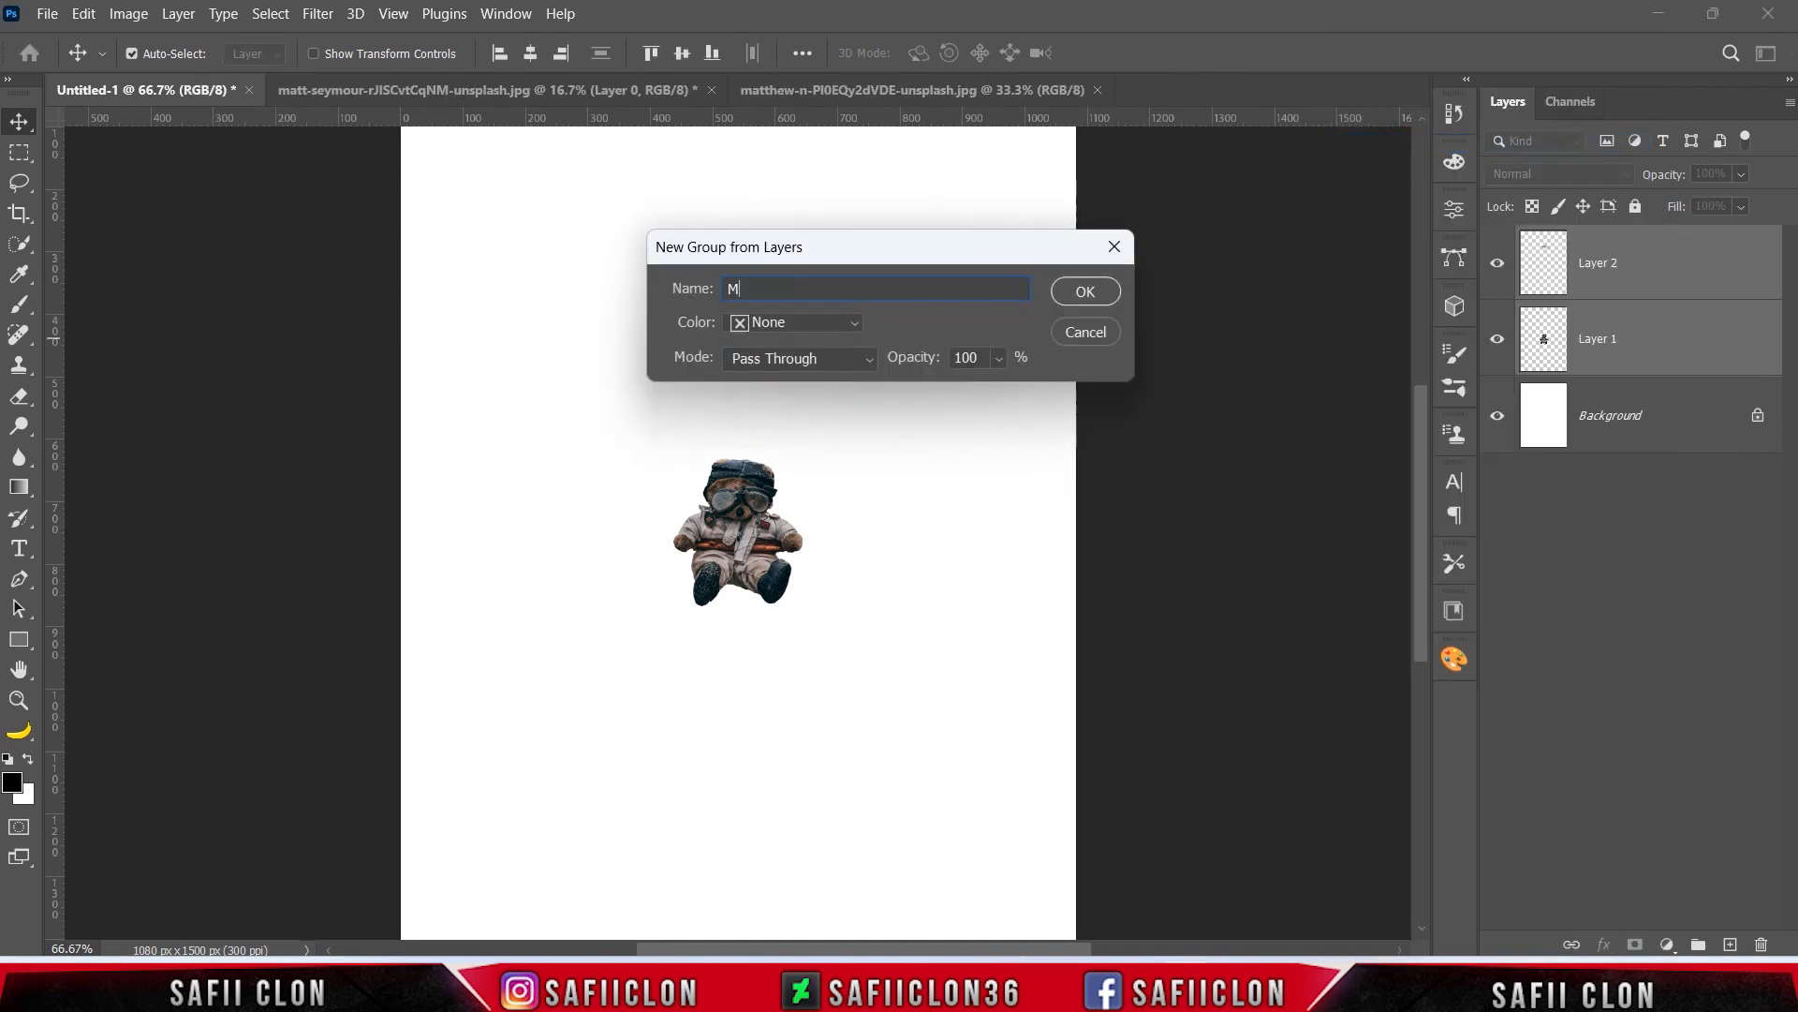
{"action": "type", "text": "MODEL"}
{"action": "left_click", "coordinate": [1102, 294]}
Step: Add a Gradient Fill layer directly above the Background, using the Black, White preset from Basics
{"action": "left_click", "coordinate": [1688, 318]}
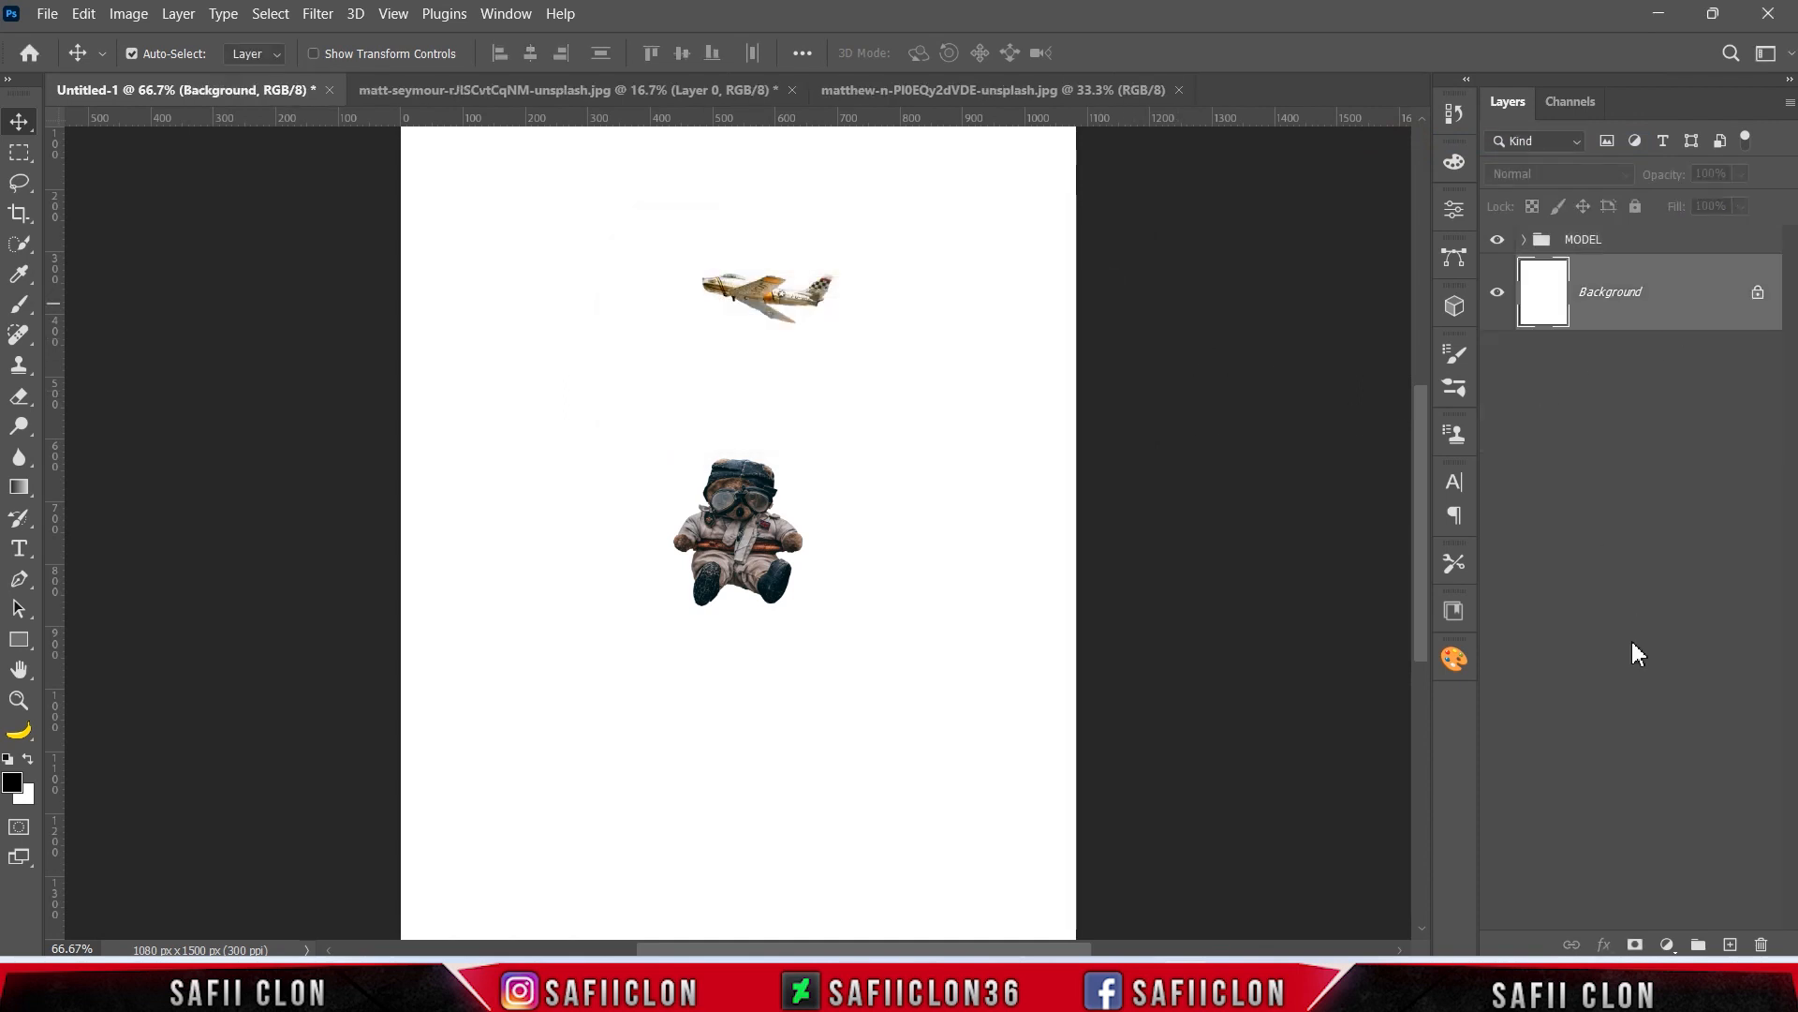
{"action": "left_click", "coordinate": [1668, 944]}
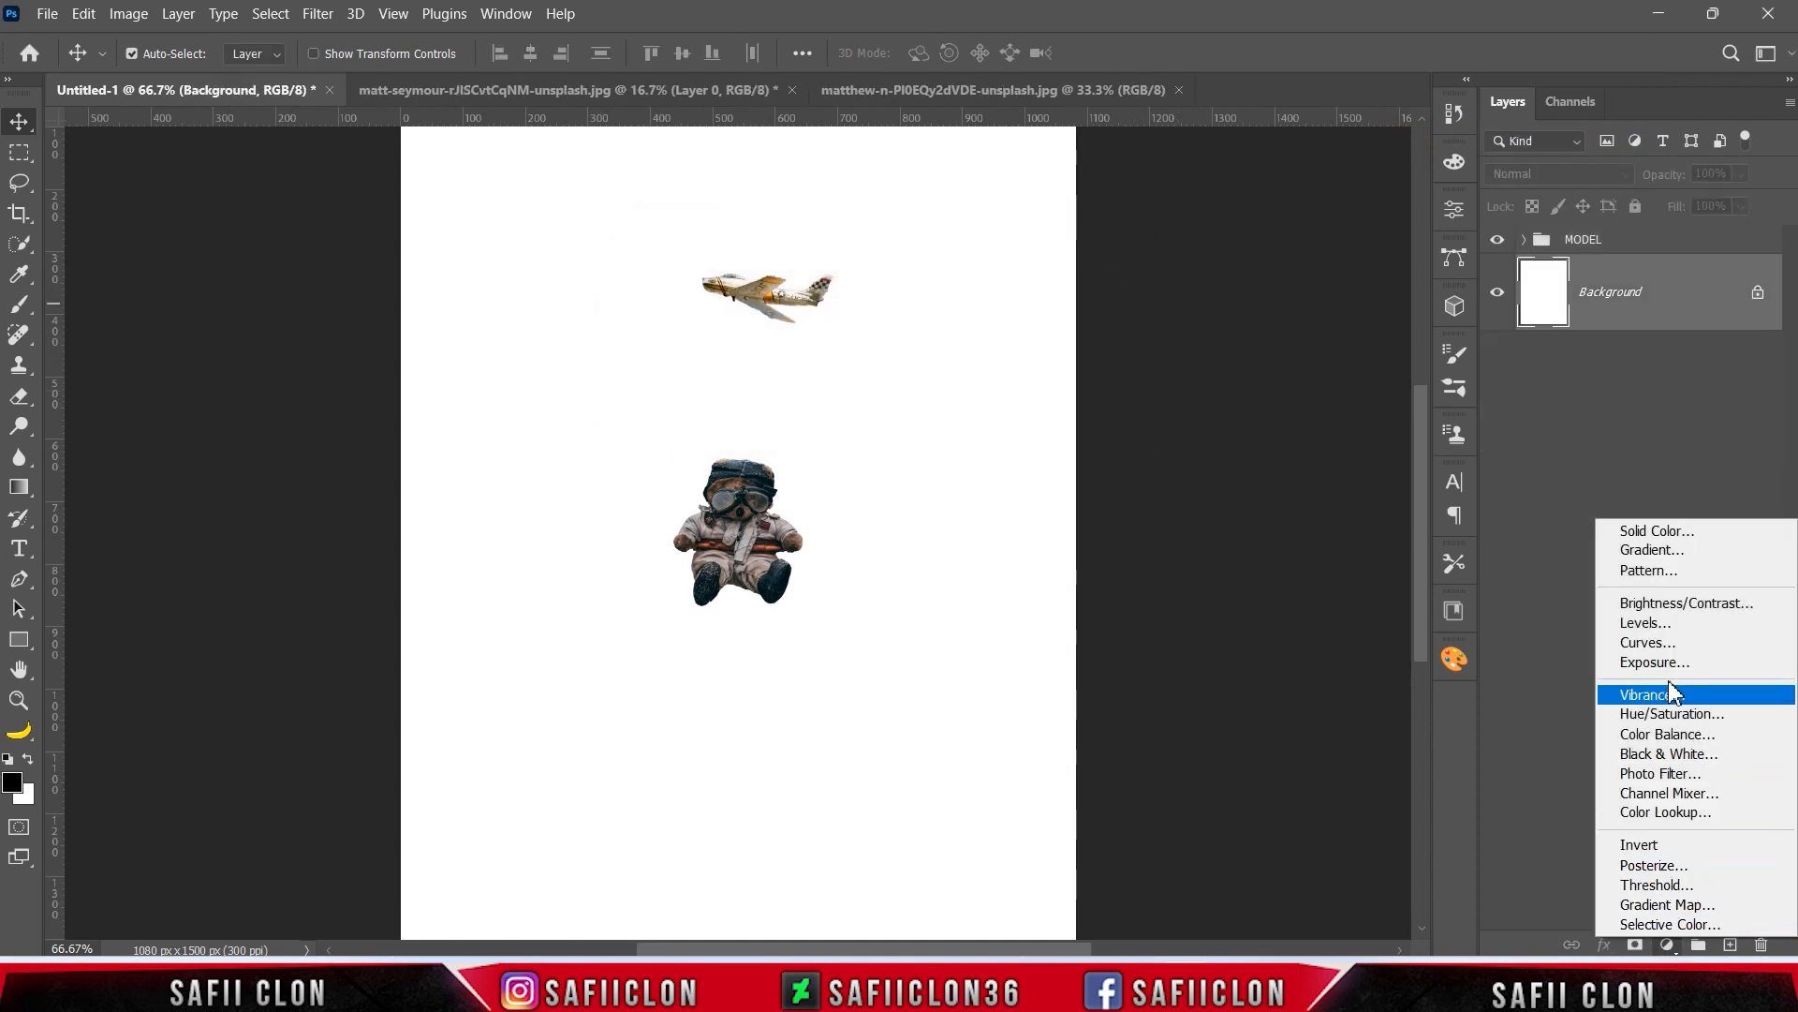
{"action": "left_click", "coordinate": [1672, 555]}
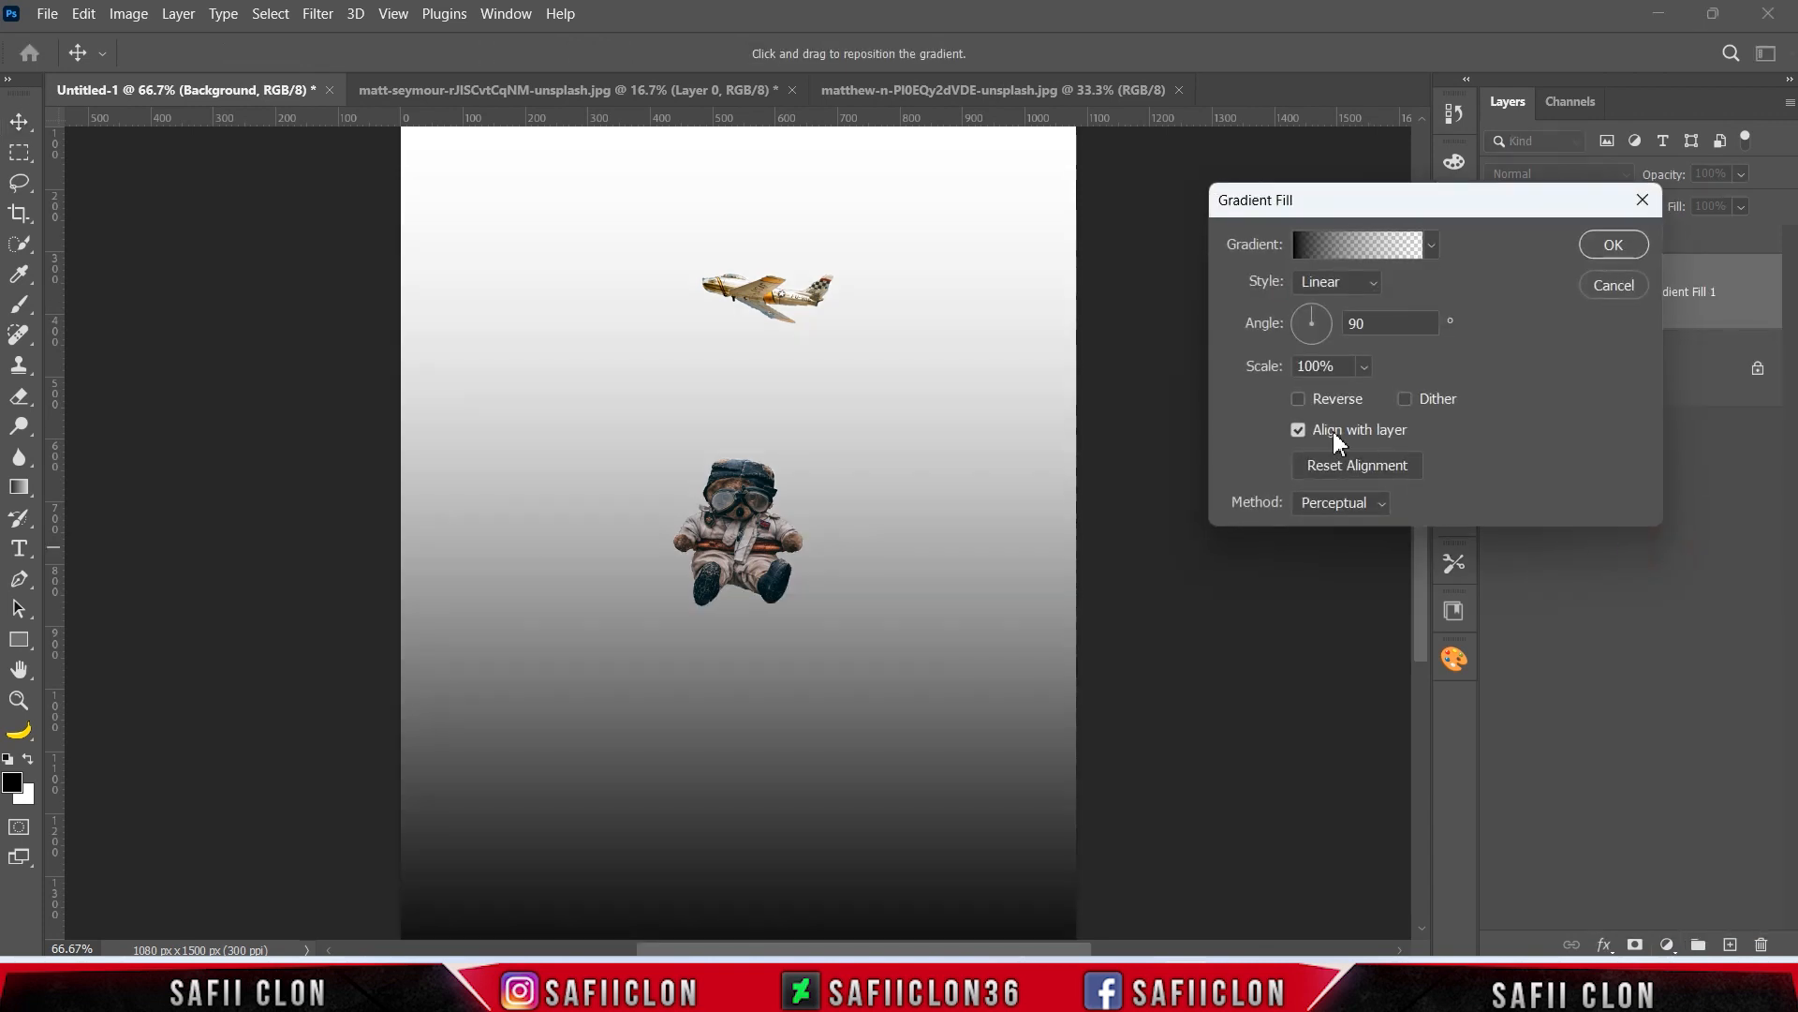
{"action": "left_click", "coordinate": [1355, 246]}
{"action": "left_click", "coordinate": [1163, 222]}
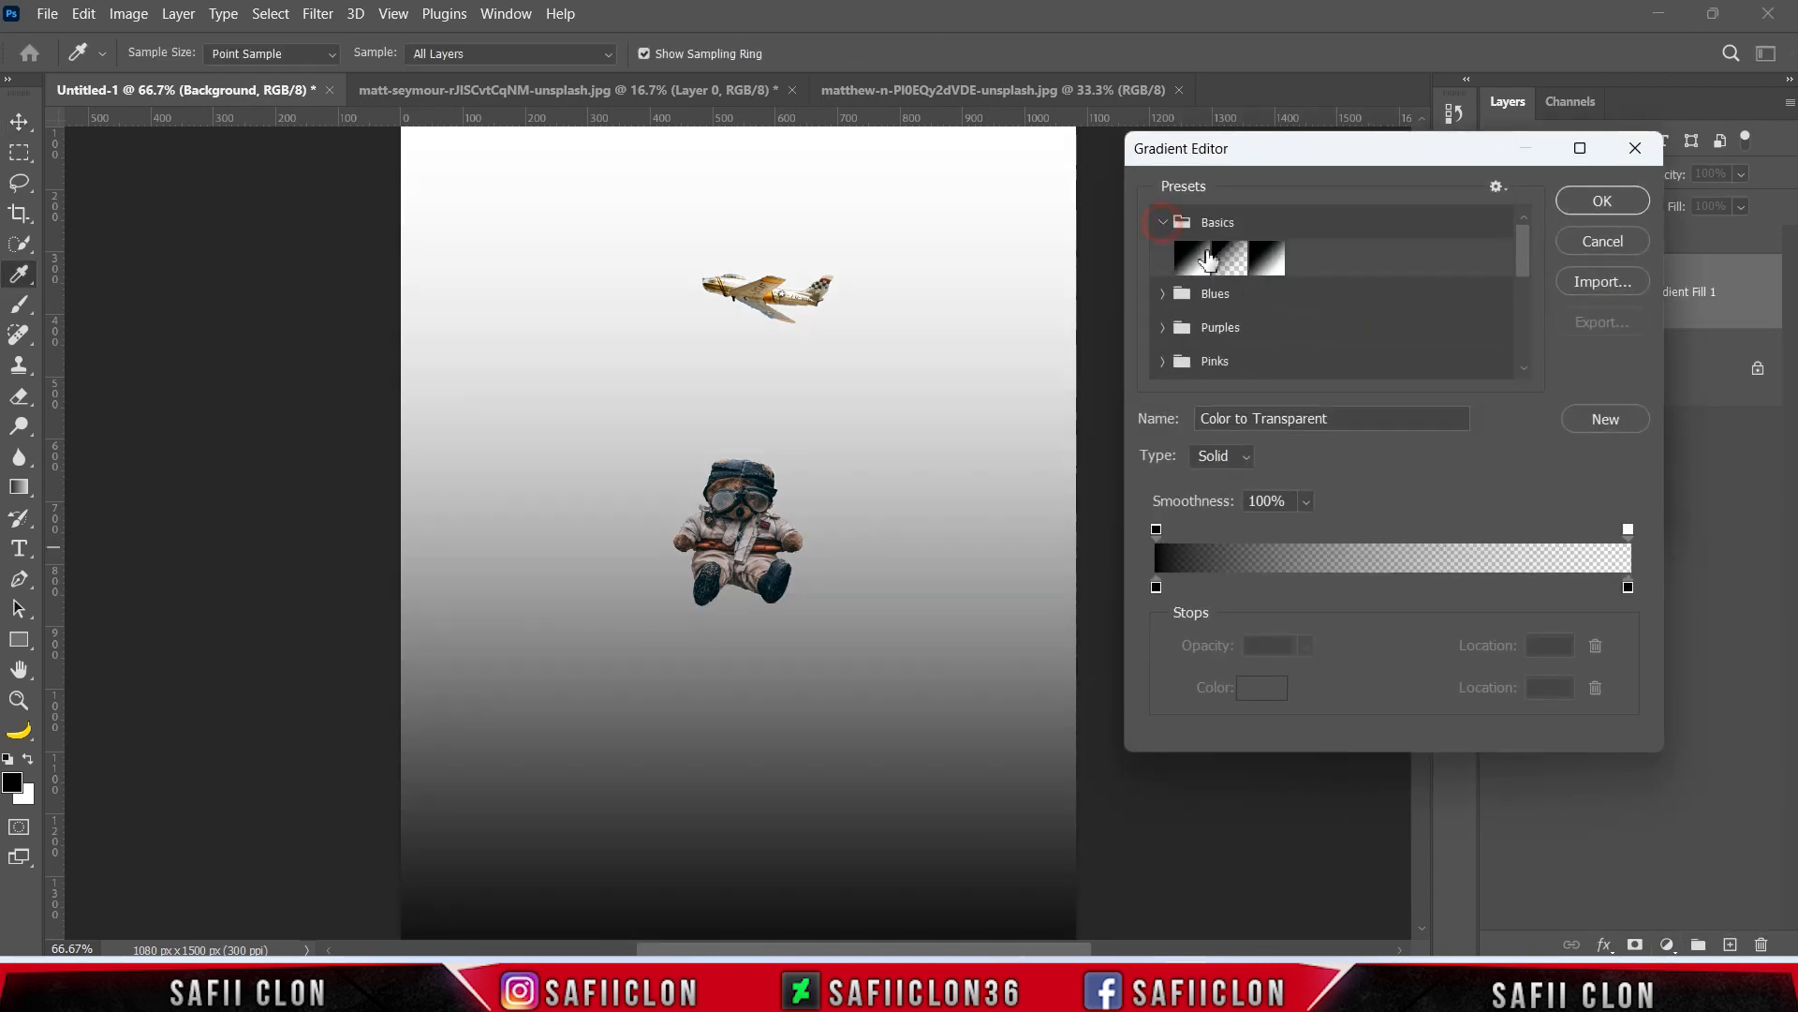
{"action": "left_click", "coordinate": [1266, 266]}
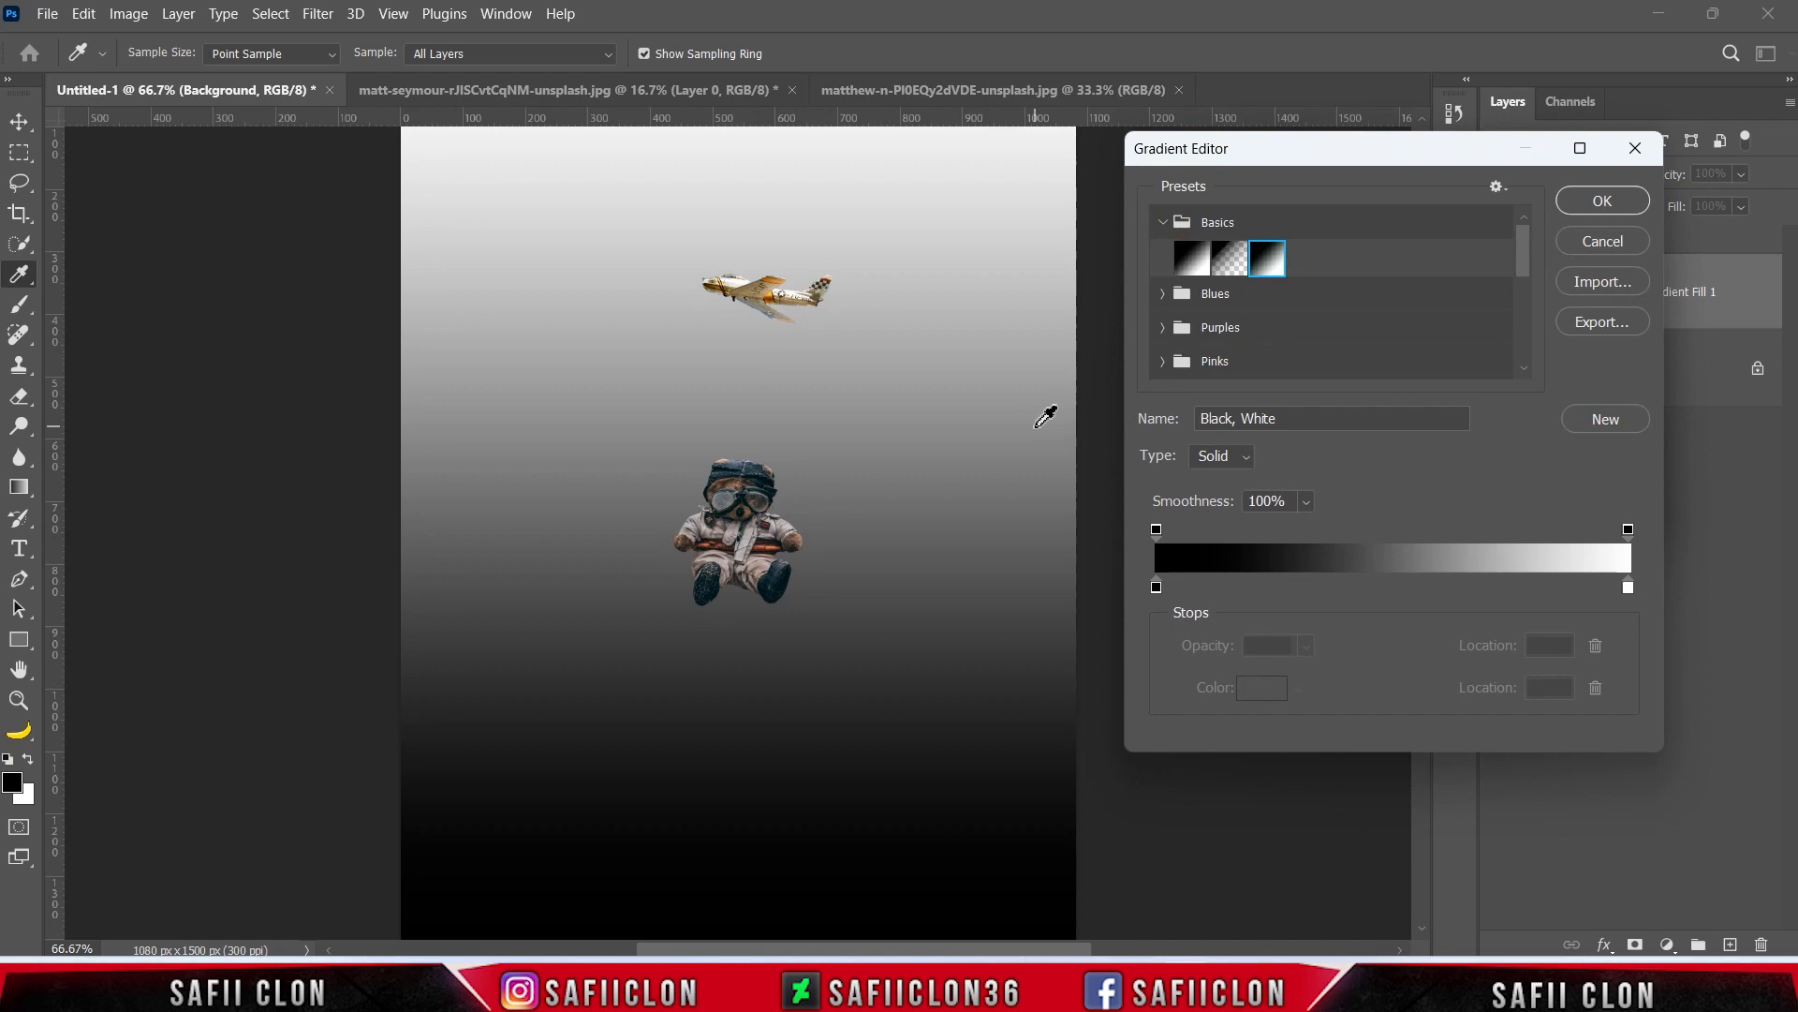
Step: Set the colour of the gradient's starting stop at location 0% to #2663c8
{"action": "key", "text": "ctrl+minus"}
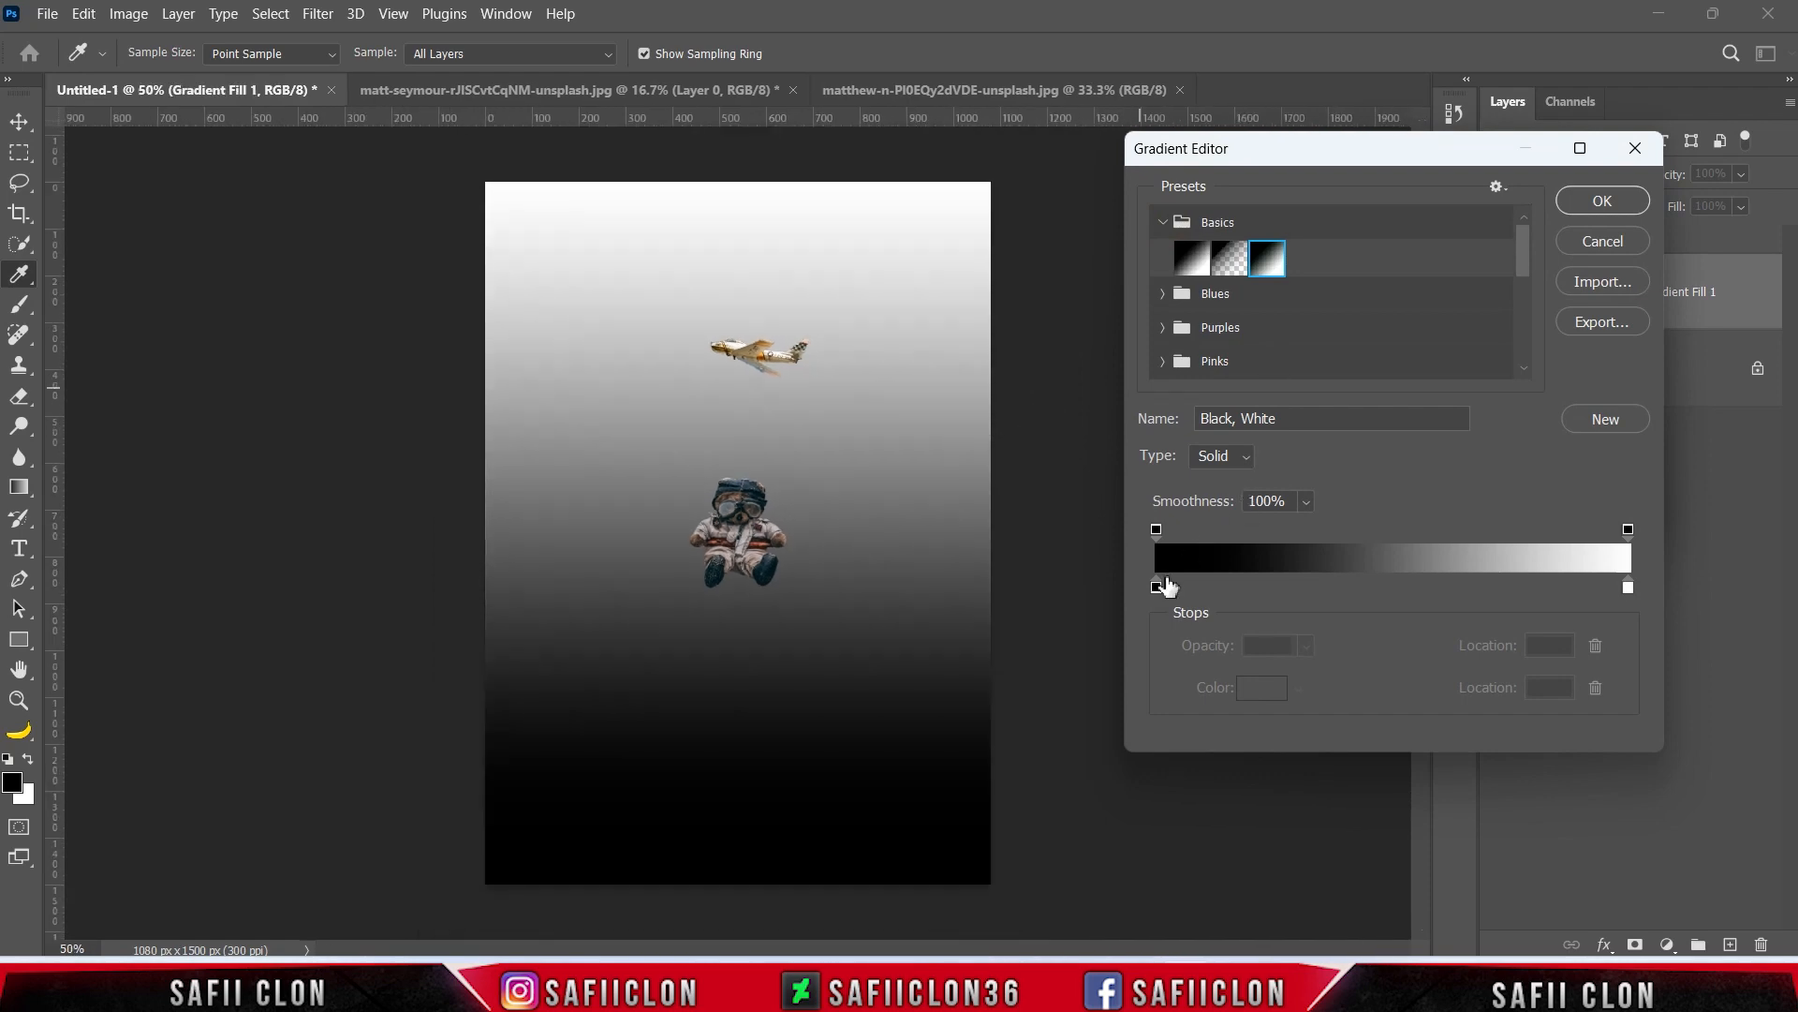
{"action": "left_click", "coordinate": [1157, 587]}
{"action": "left_click", "coordinate": [1262, 689]}
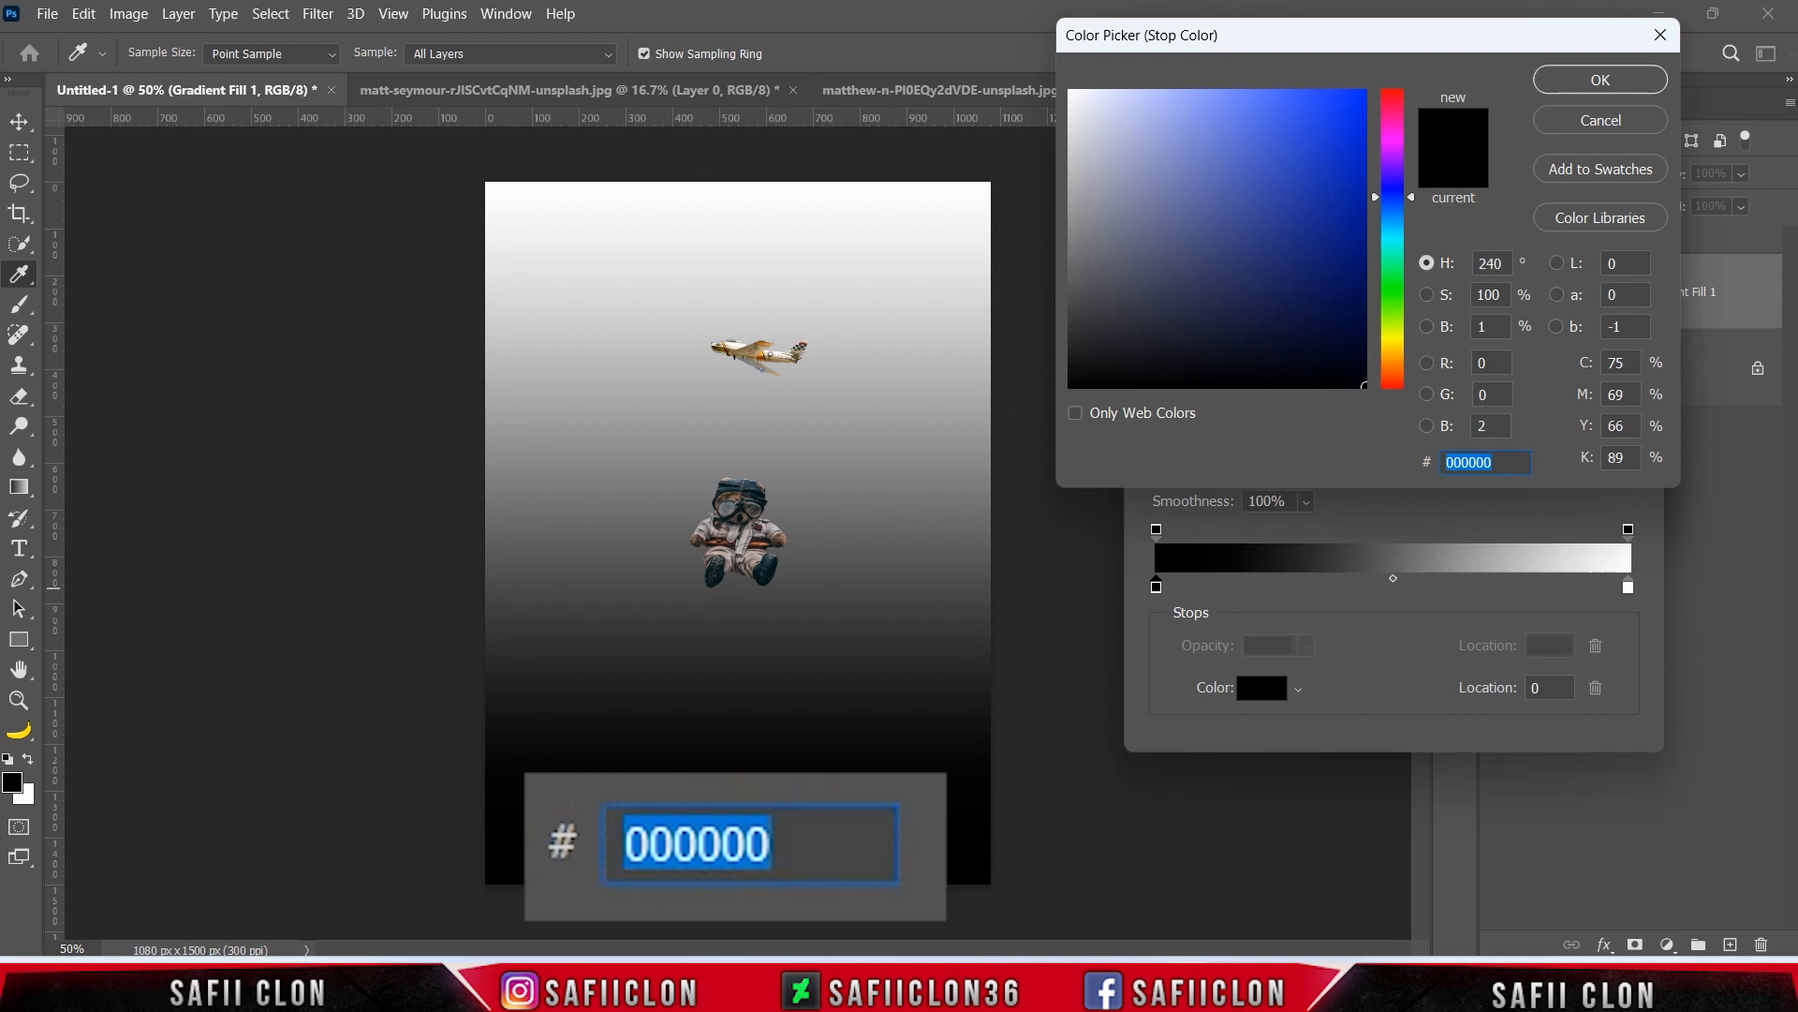
{"action": "type", "text": "2663c8"}
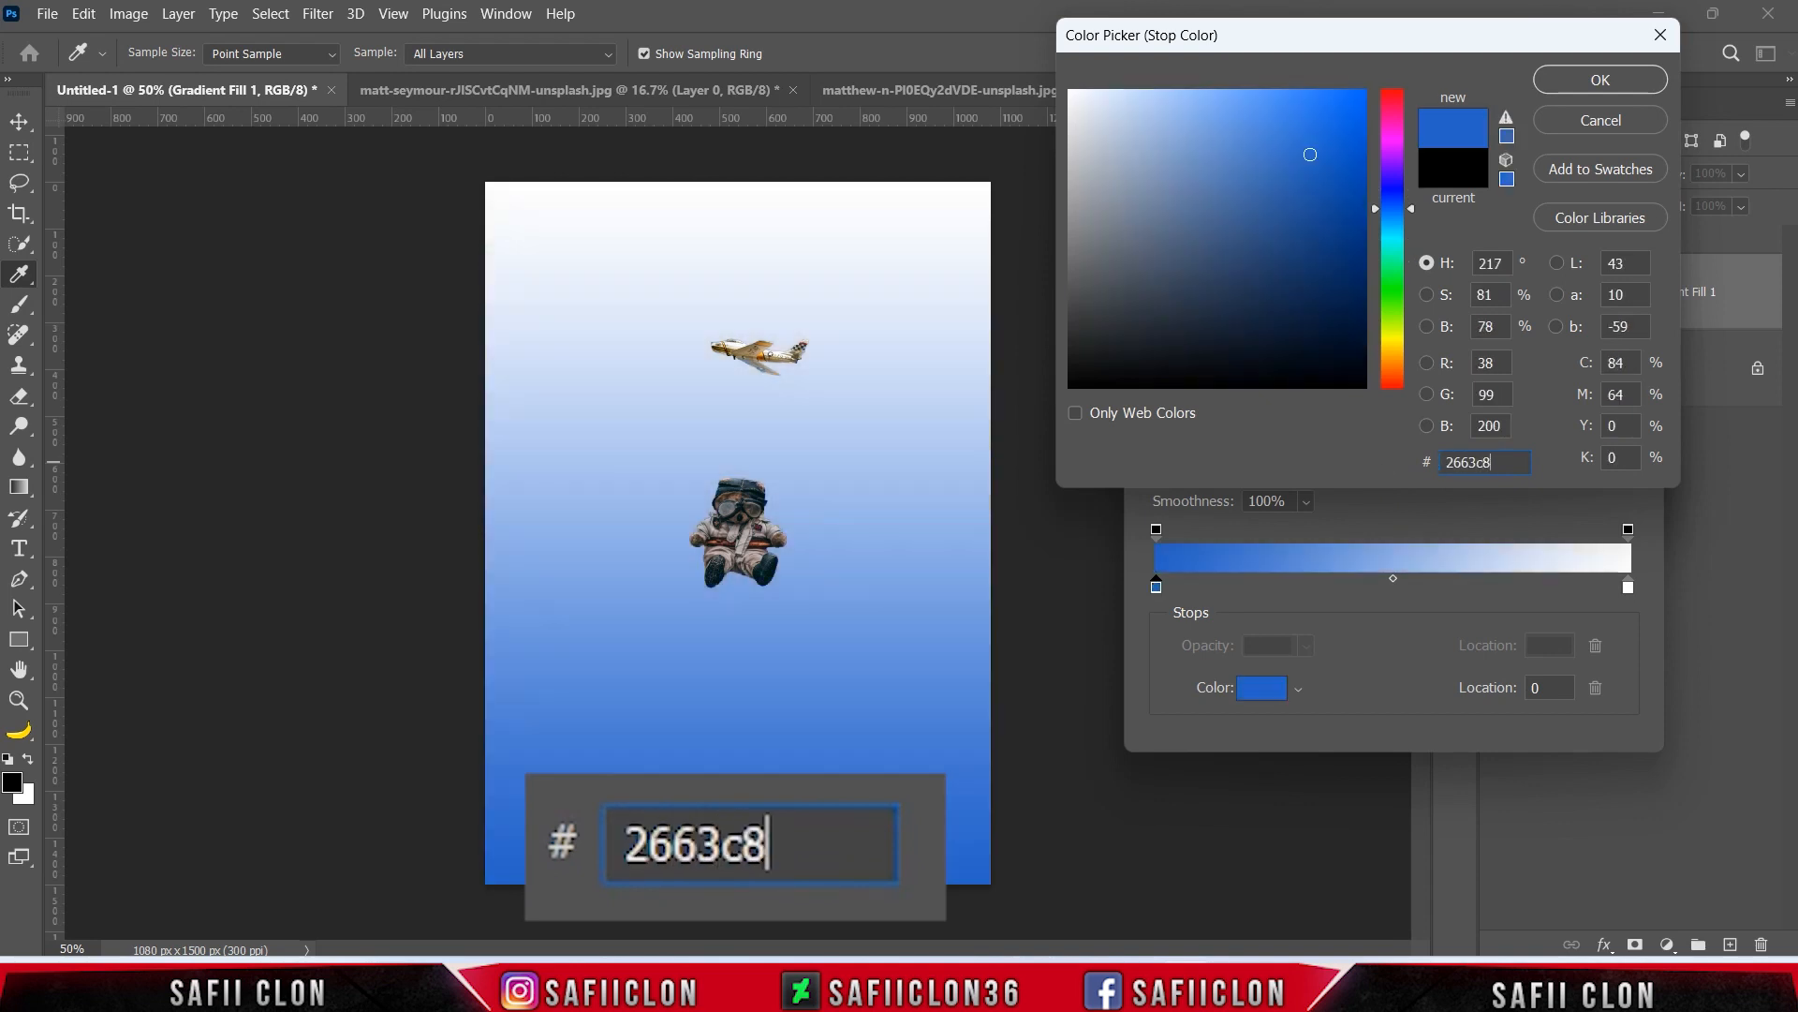
{"action": "left_click", "coordinate": [1519, 469]}
{"action": "left_click", "coordinate": [1562, 83]}
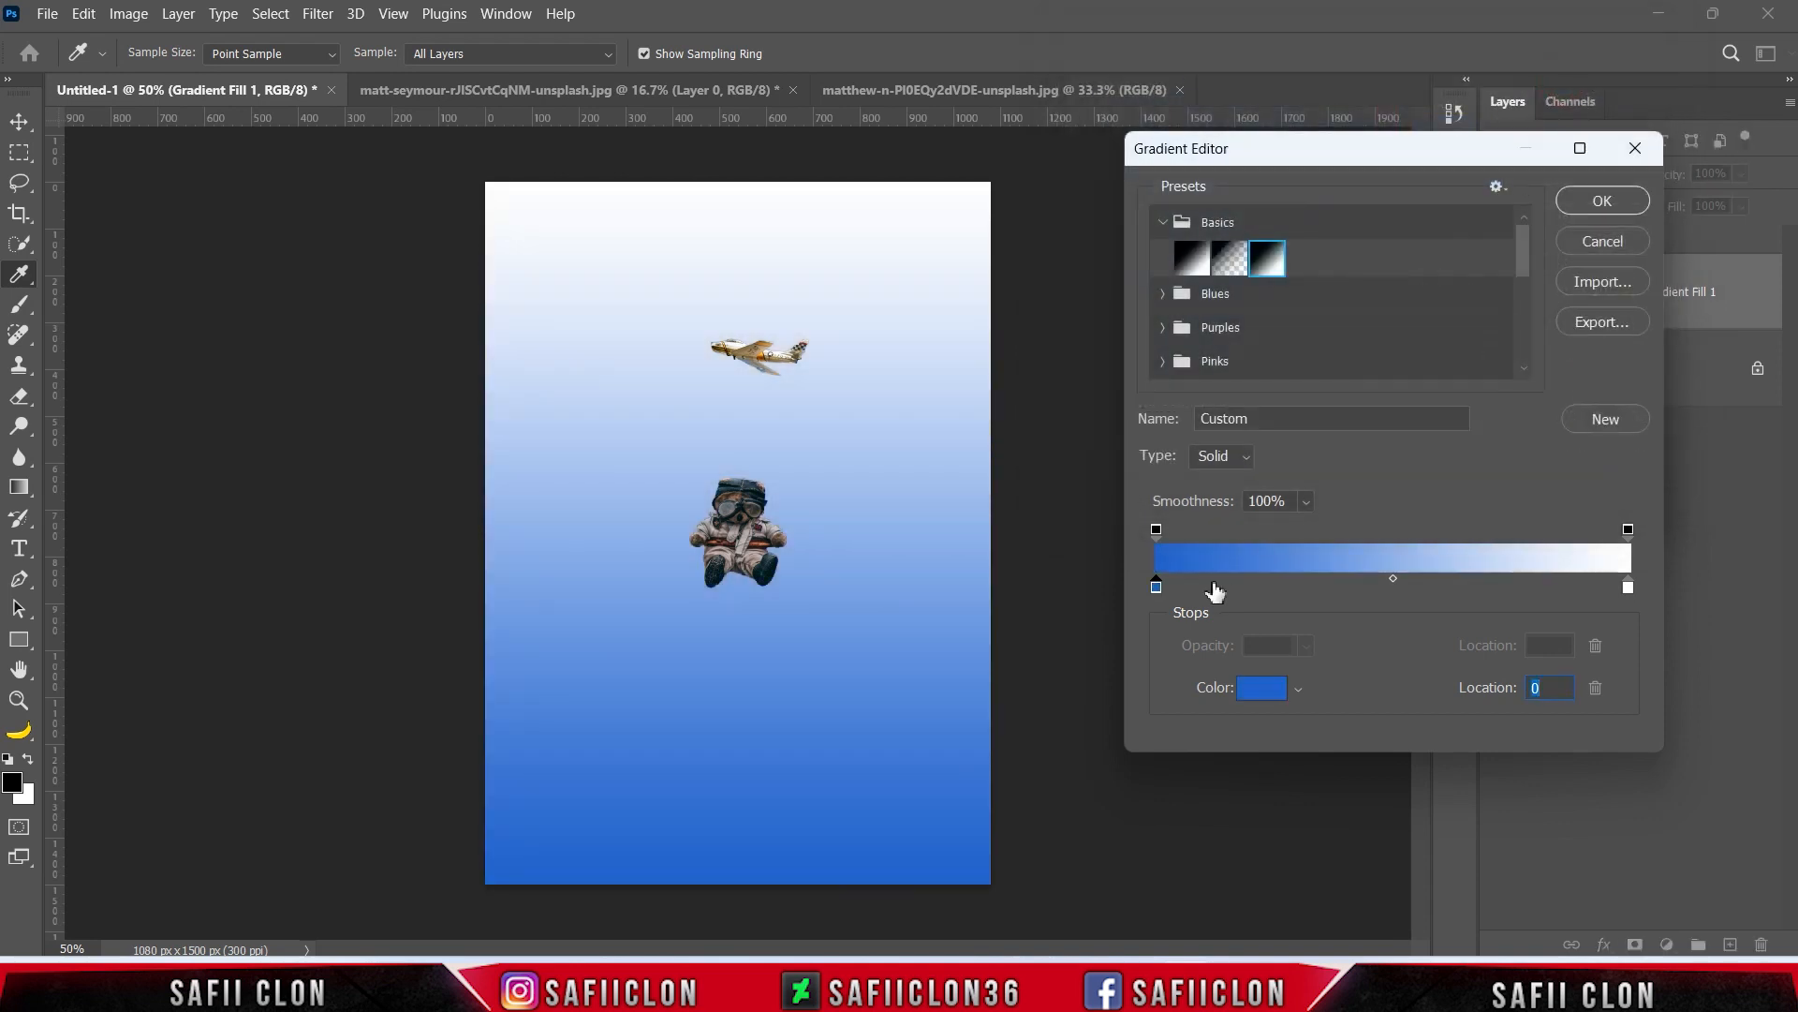
Step: Add a gradient colour stop at location 23% and set its colour to #90f5bb
{"action": "left_click_drag", "start_coordinate": [1214, 590], "coordinate": [1263, 592]}
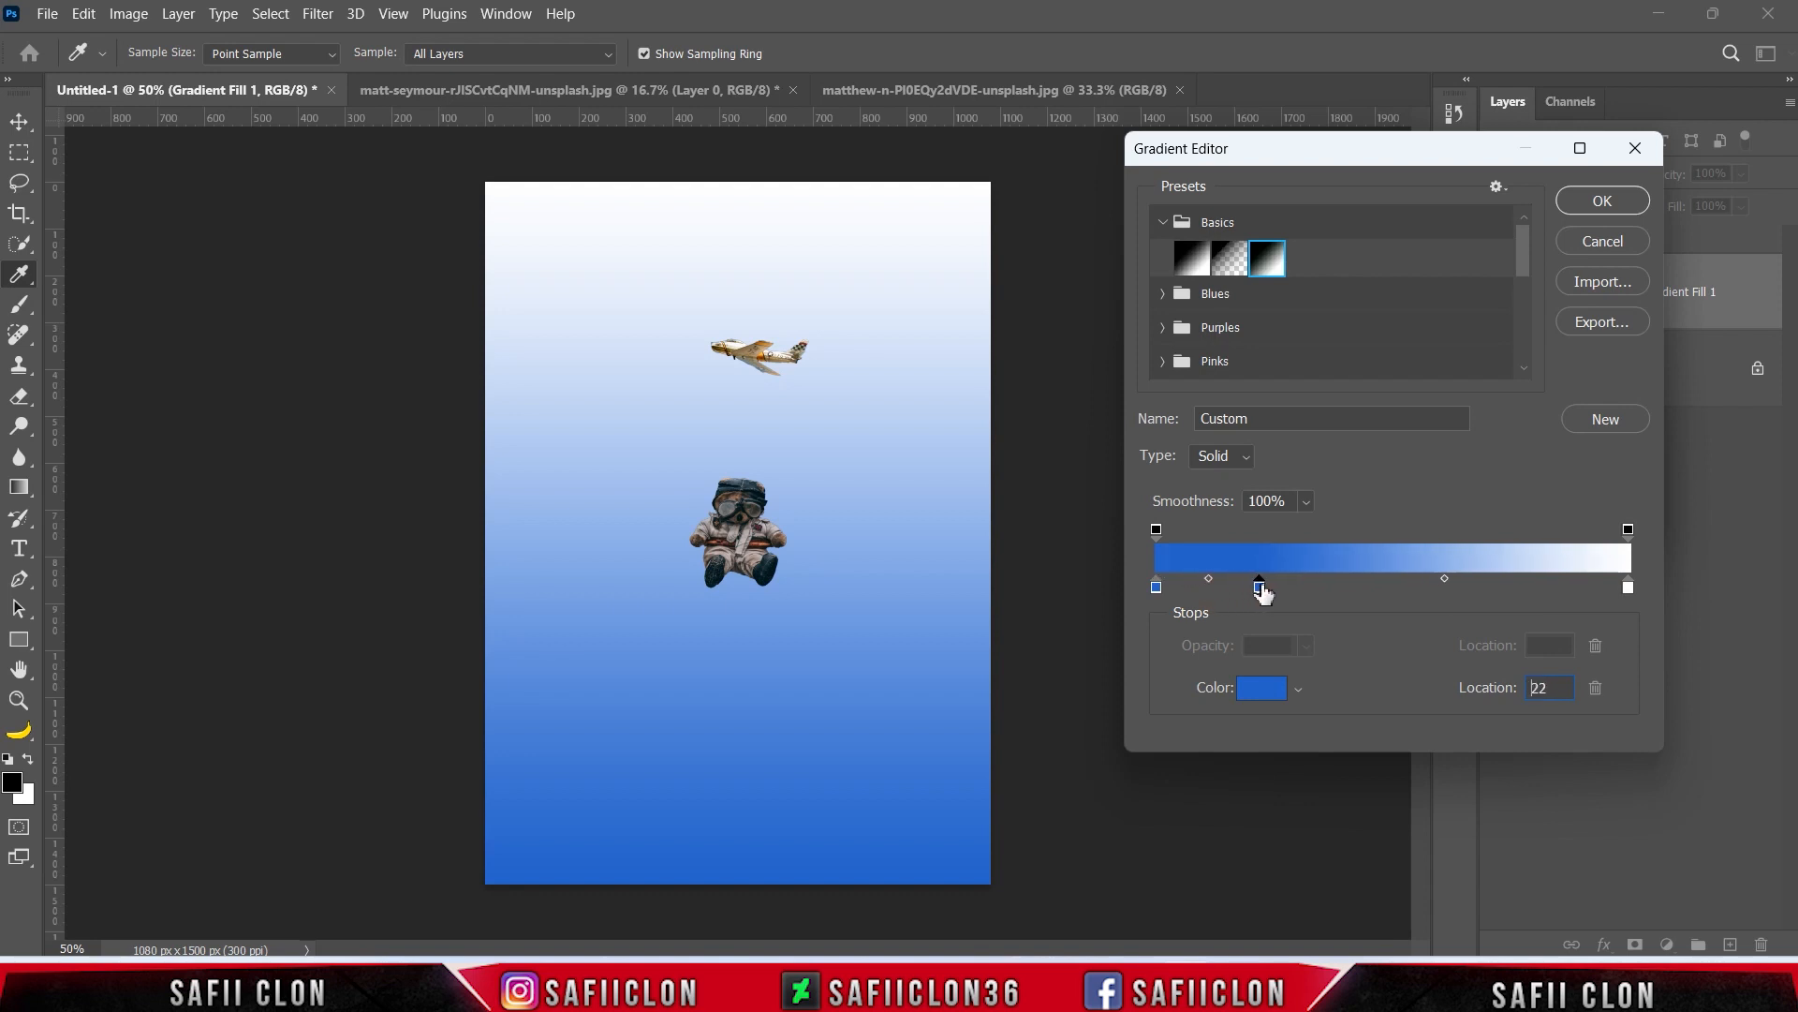
{"action": "left_click", "coordinate": [1261, 688]}
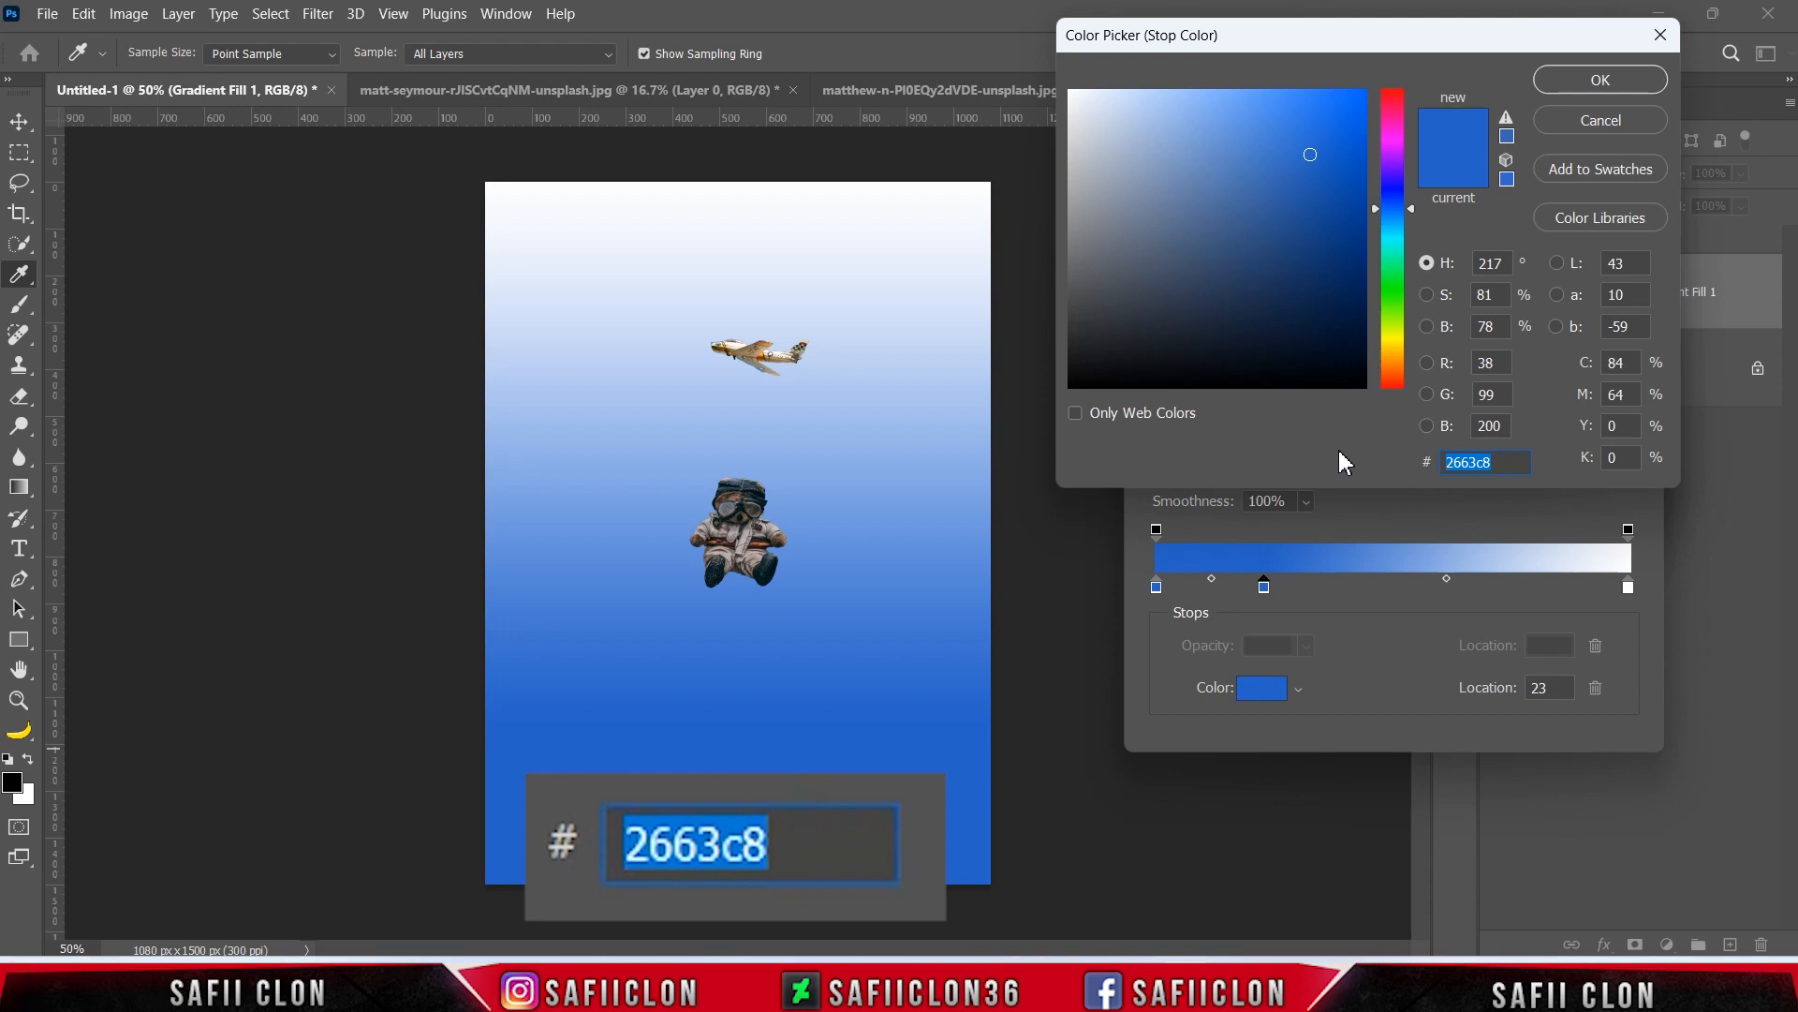
{"action": "type", "text": "90f5"}
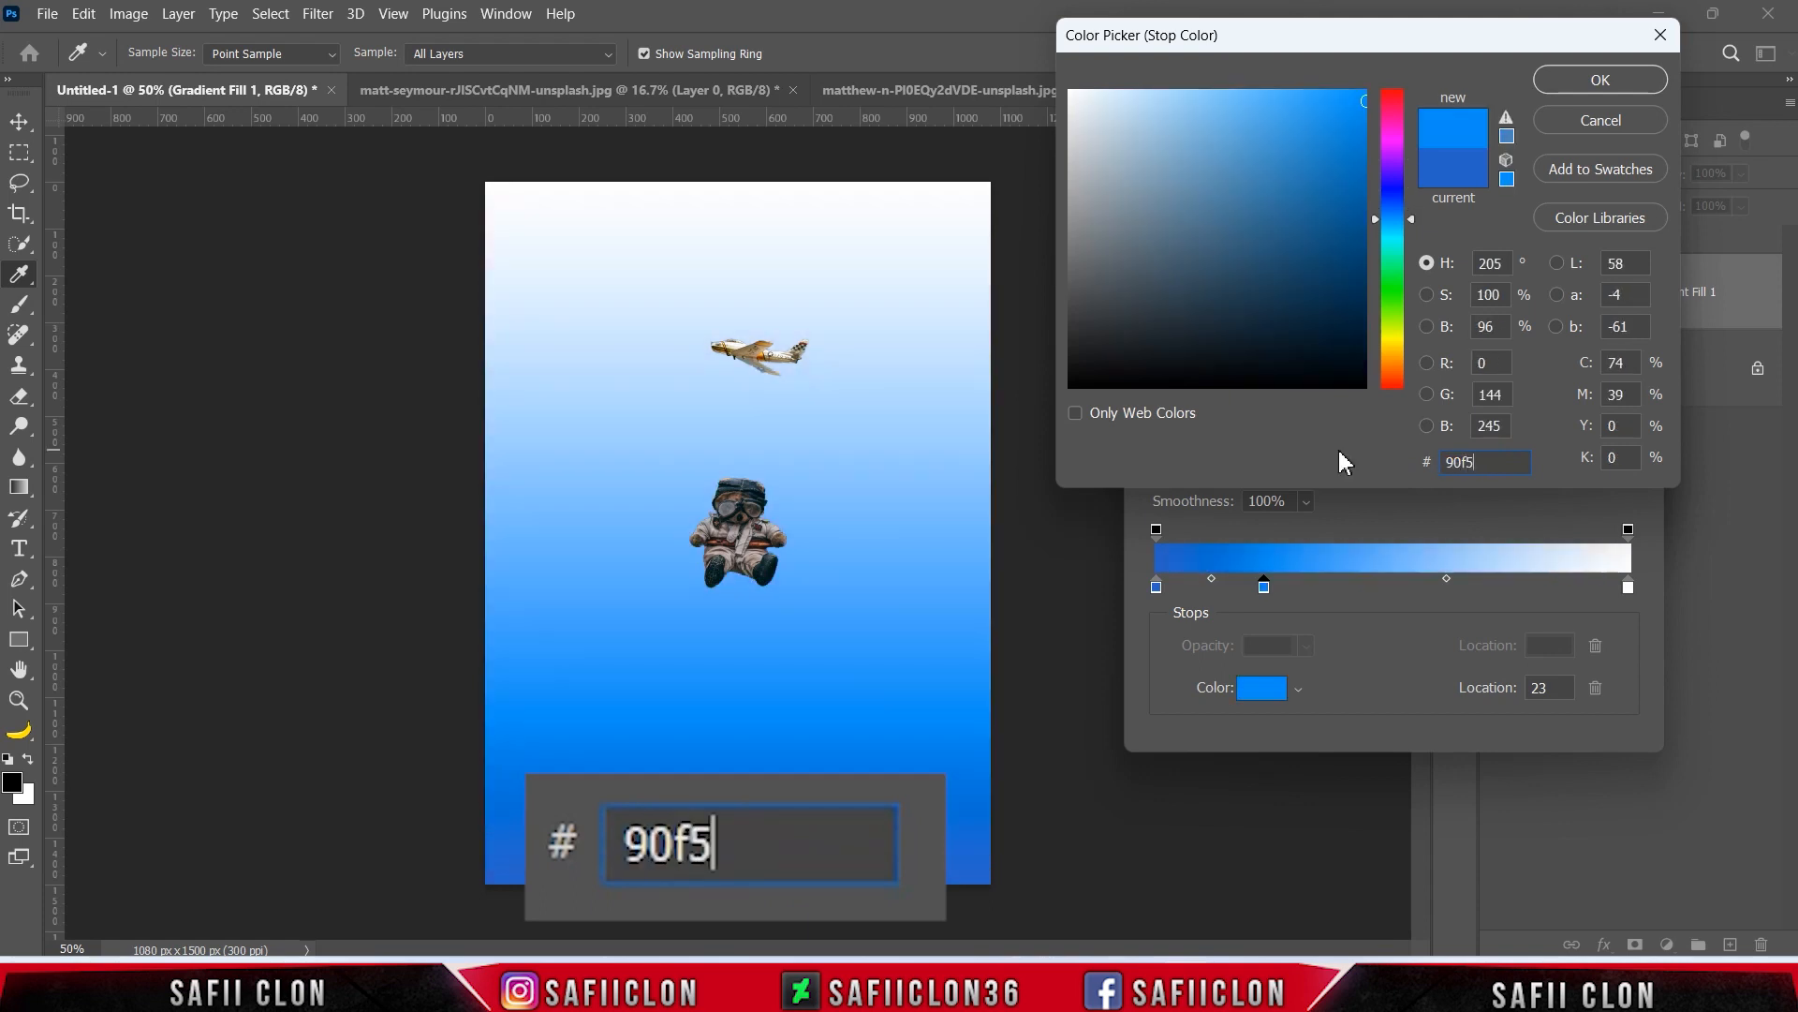
{"action": "type", "text": "bb"}
{"action": "double_click", "coordinate": [1471, 462]}
{"action": "left_click", "coordinate": [1600, 79]}
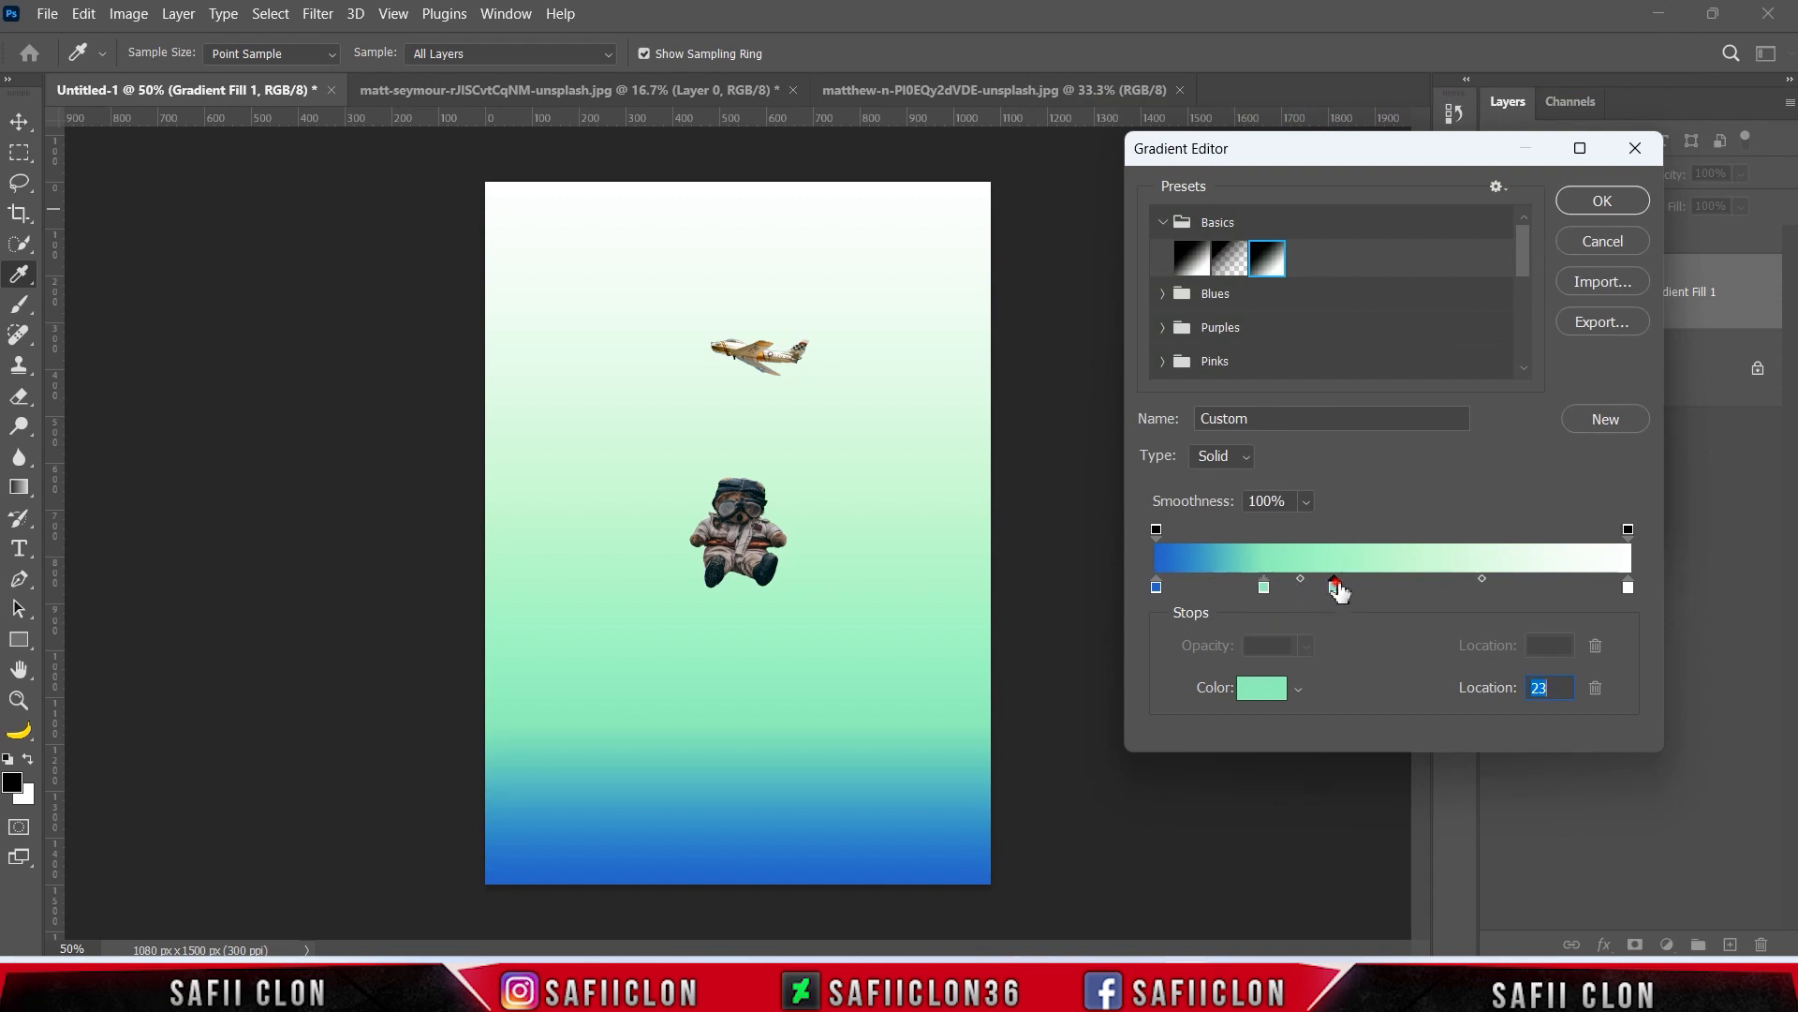
Step: Add a gradient colour stop at location 34% and set its colour to #f2ffbc
{"action": "left_click", "coordinate": [1368, 588]}
{"action": "left_click_drag", "start_coordinate": [1369, 590], "coordinate": [1345, 590]}
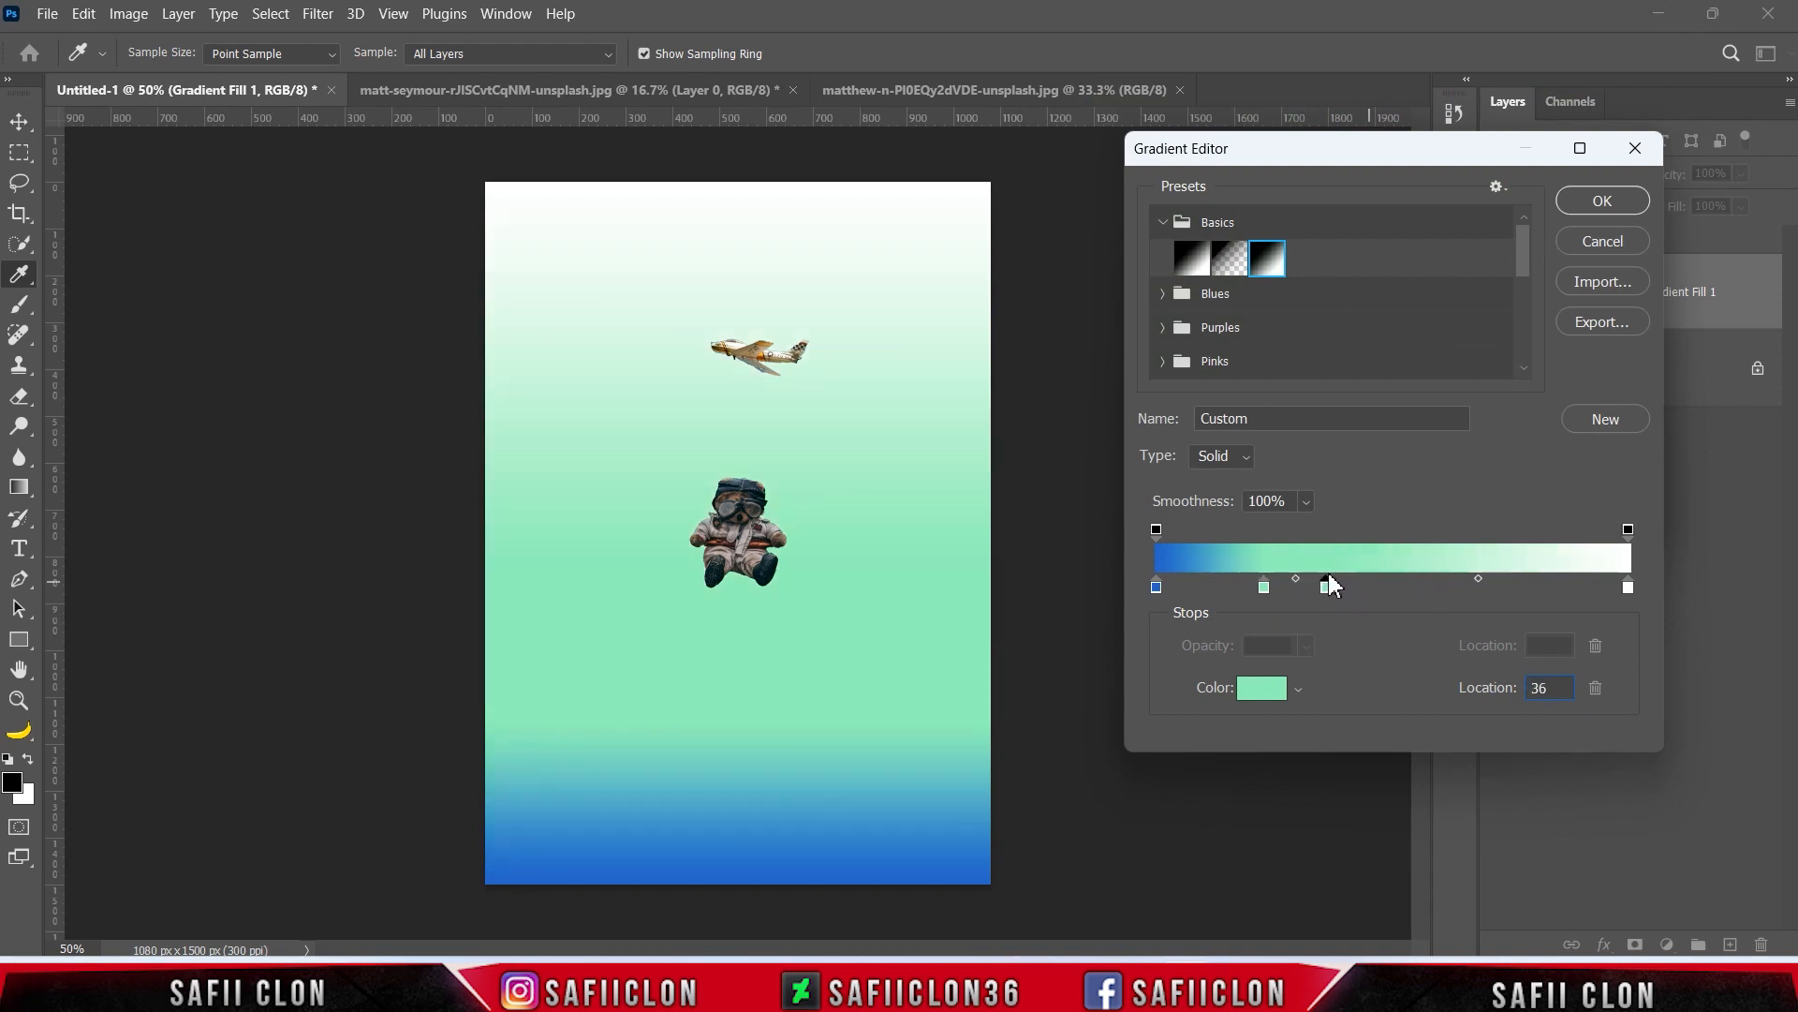
{"action": "left_click", "coordinate": [1261, 689]}
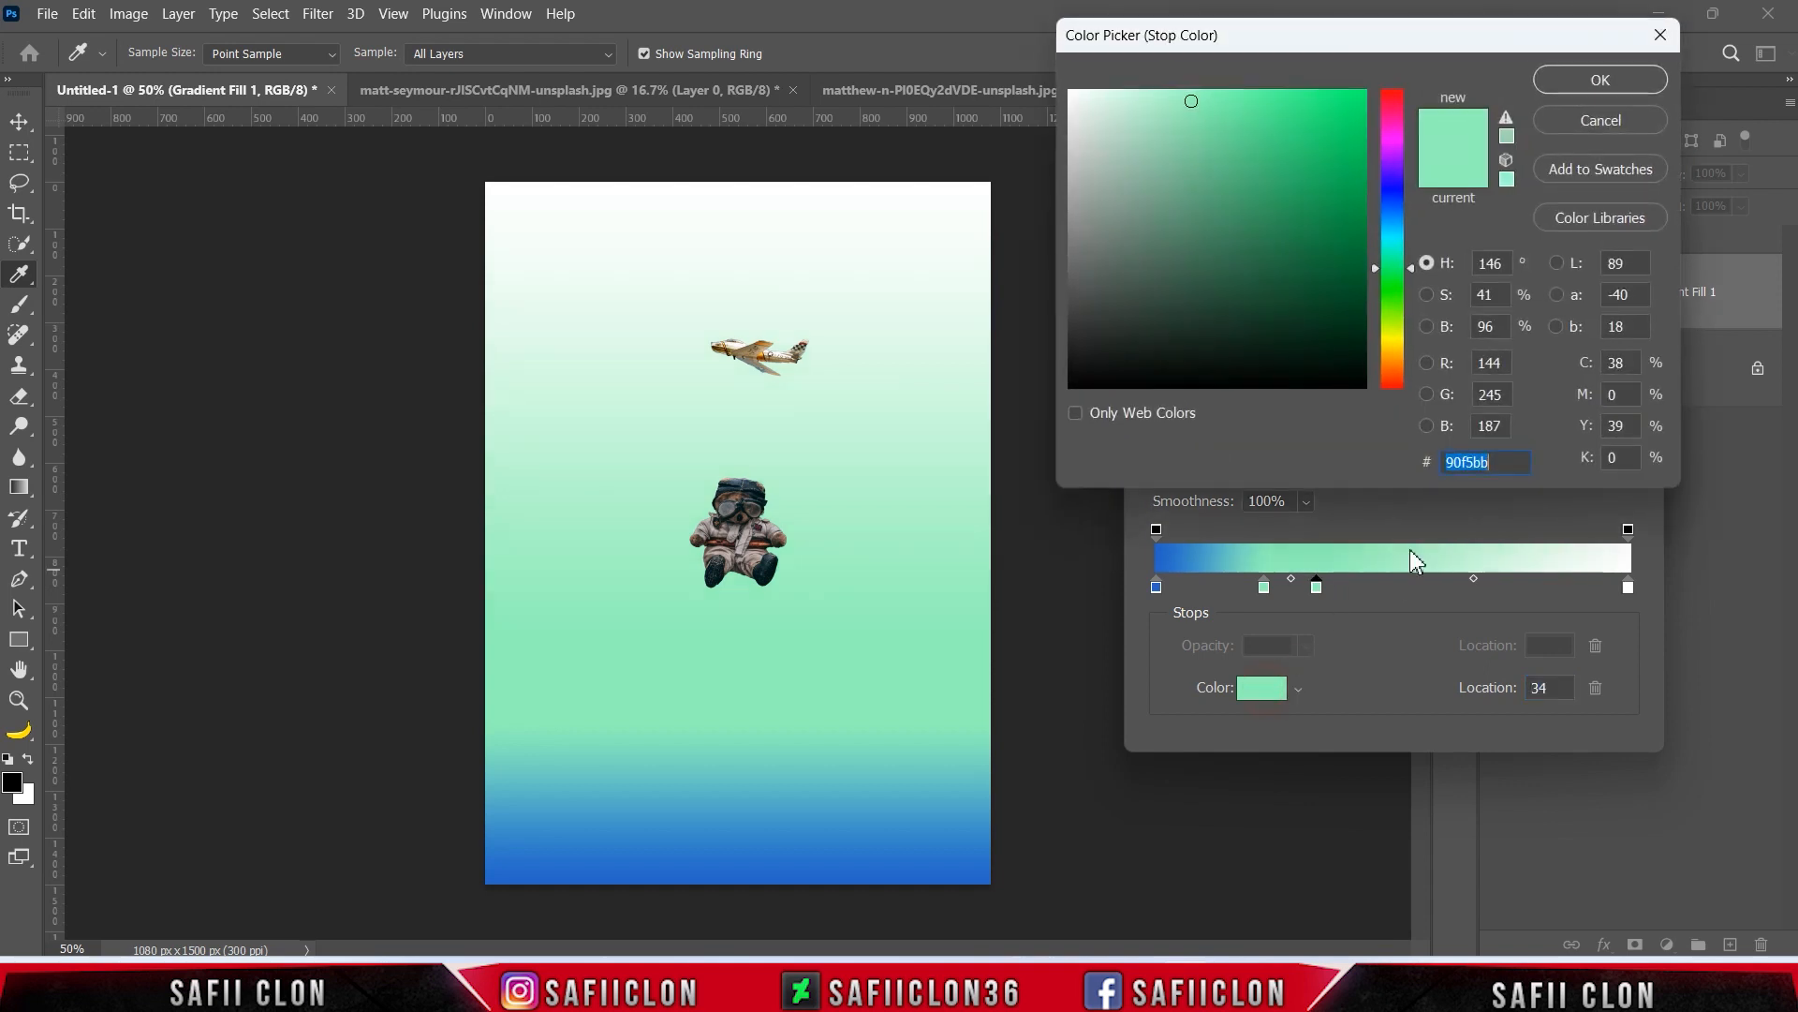
{"action": "double_click", "coordinate": [1475, 462]}
{"action": "type", "text": "f"}
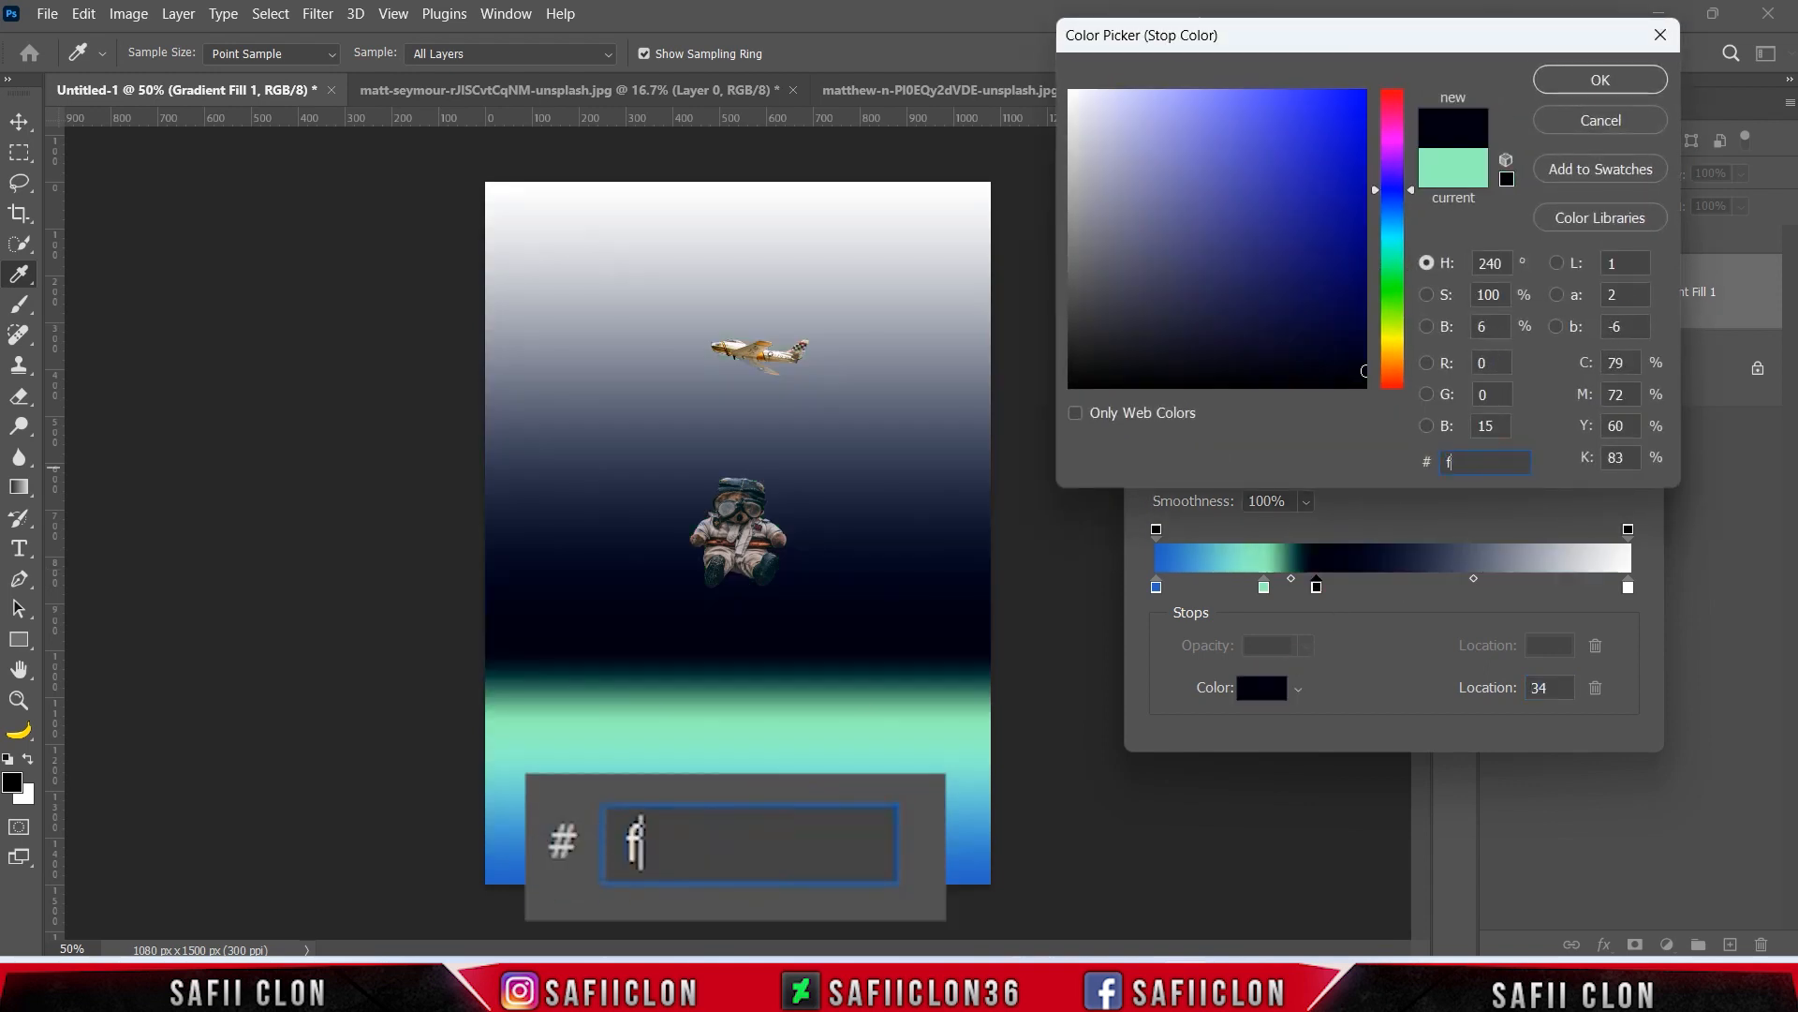
{"action": "type", "text": "2ffbc"}
{"action": "left_click", "coordinate": [1598, 83]}
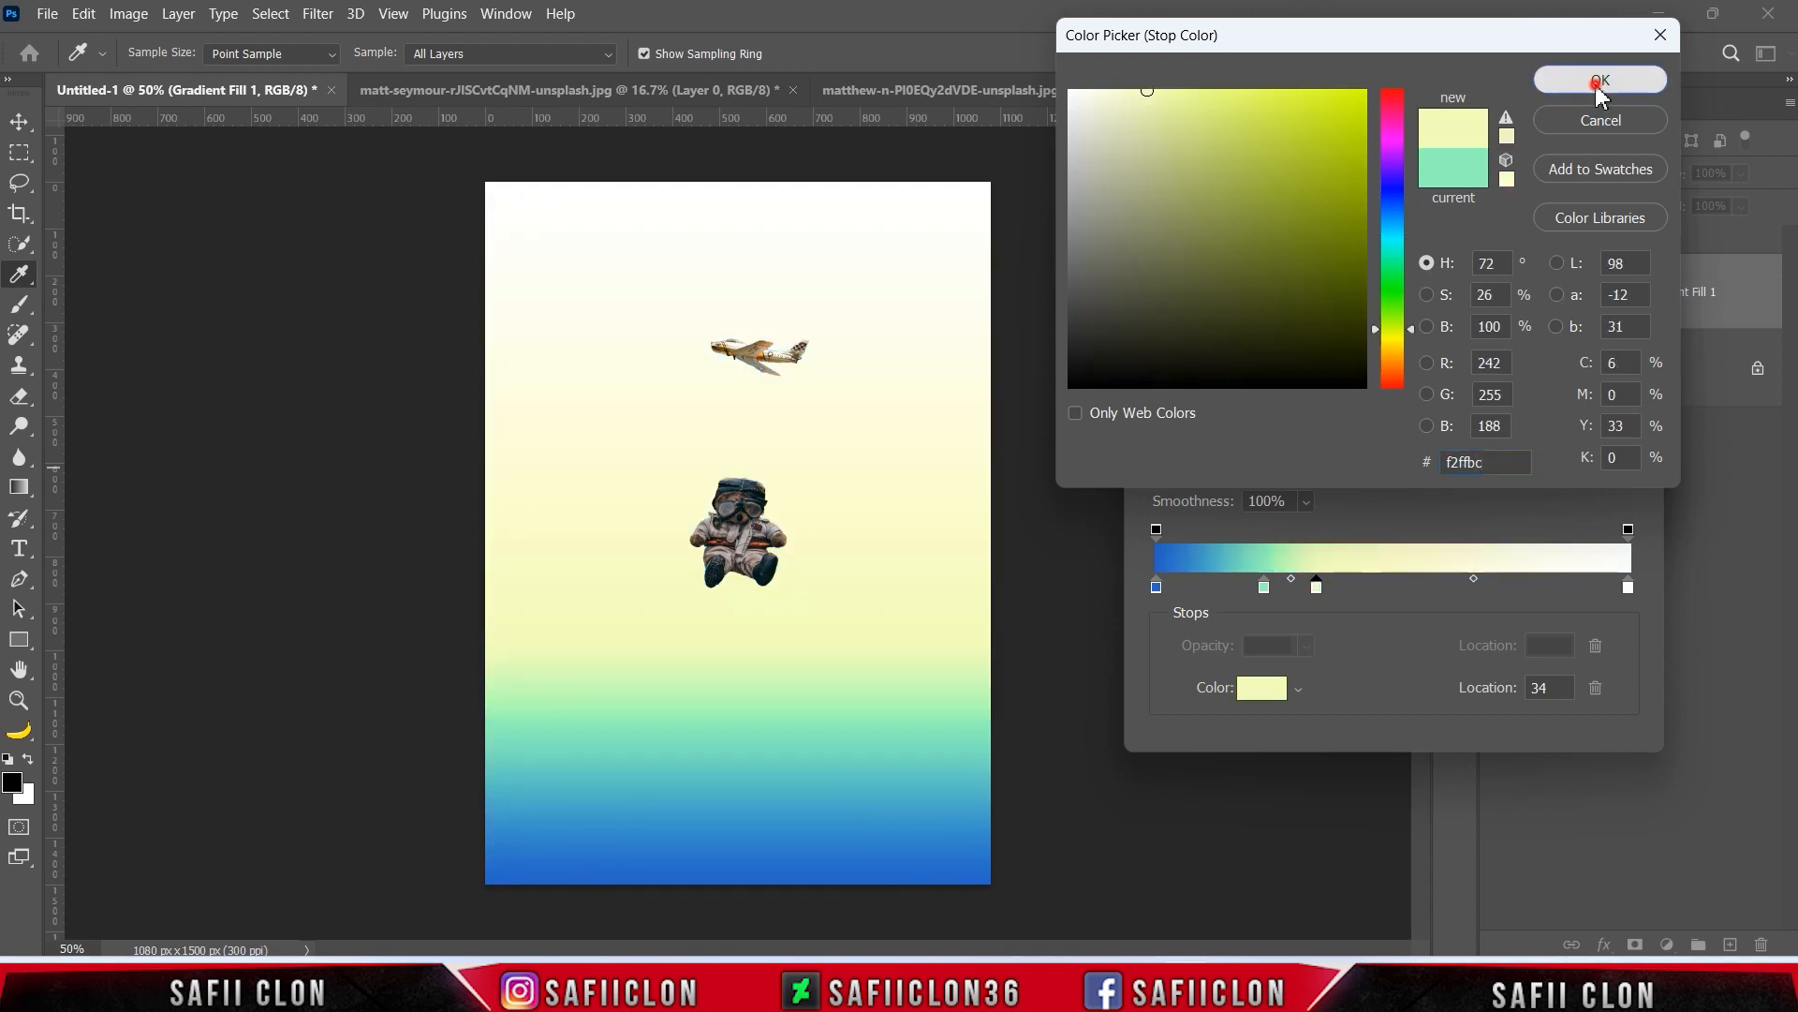
Step: Add a gradient colour stop at location 51% and set its colour to #f5ff5a
{"action": "left_click_drag", "start_coordinate": [1360, 593], "coordinate": [1396, 594]}
{"action": "left_click", "coordinate": [1262, 689]}
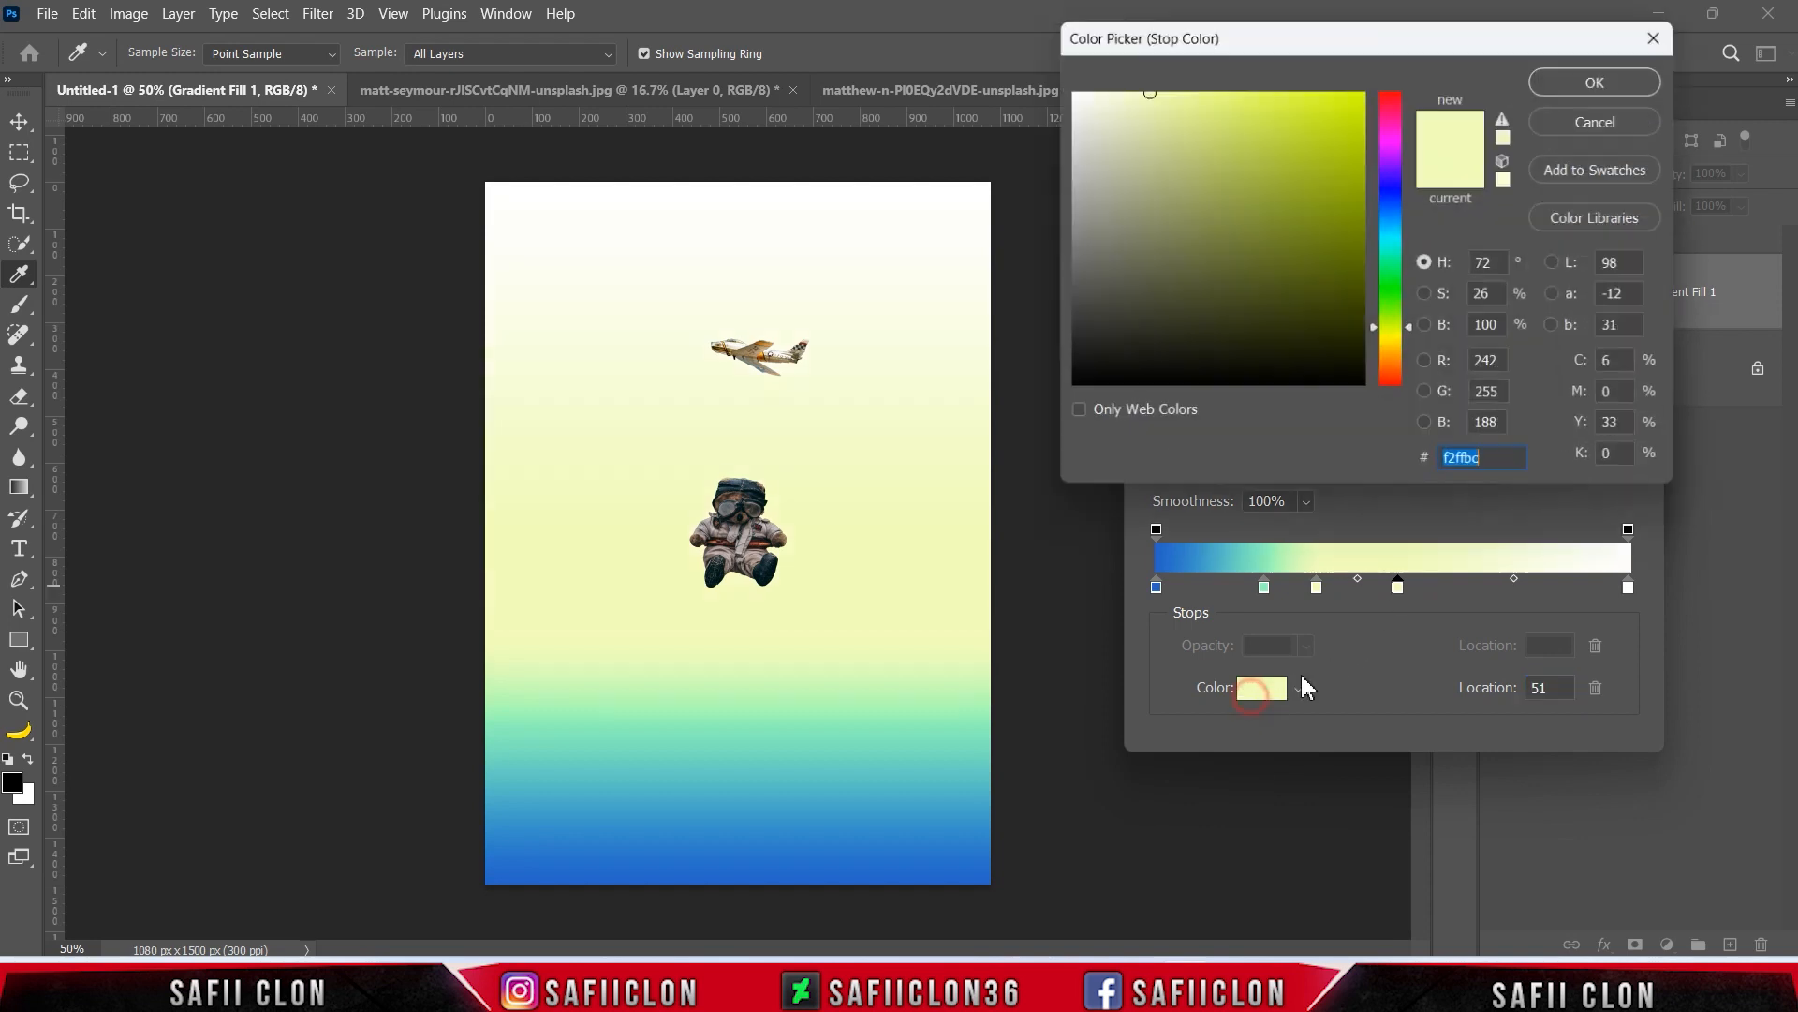
{"action": "left_click_drag", "start_coordinate": [1491, 462], "coordinate": [1364, 453]}
{"action": "type", "text": "f"}
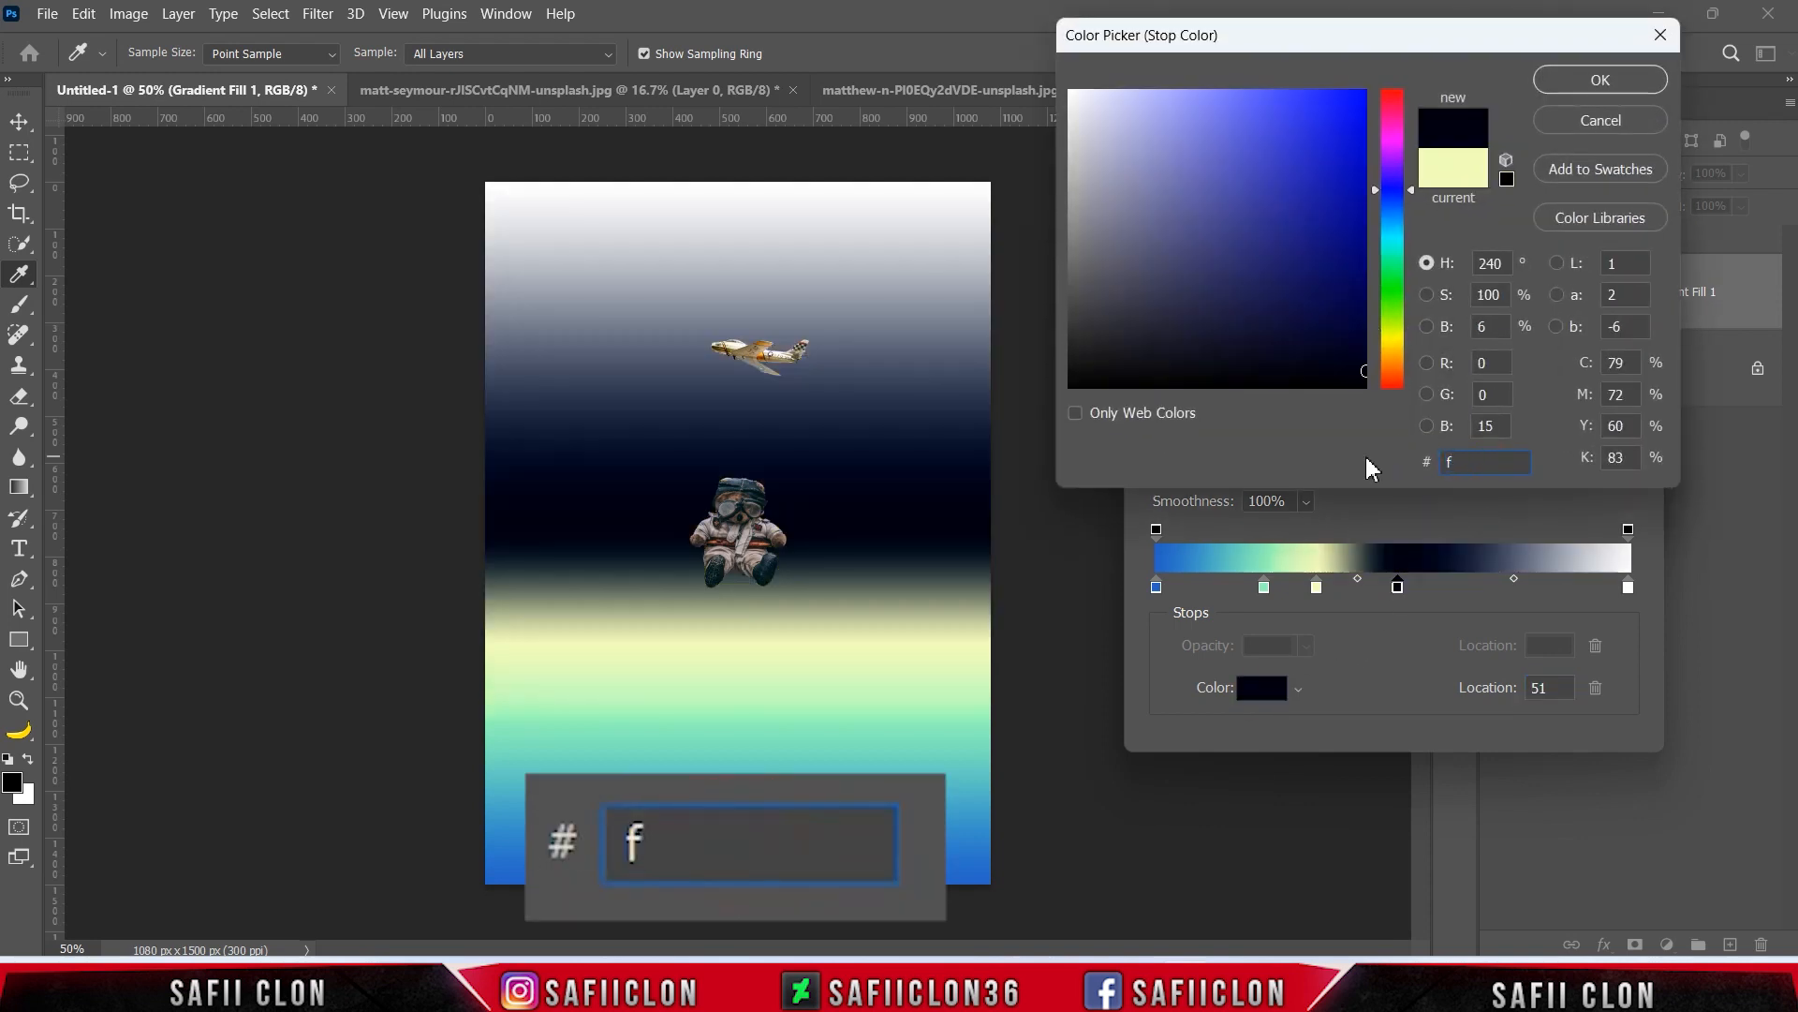
{"action": "type", "text": "5ff5a"}
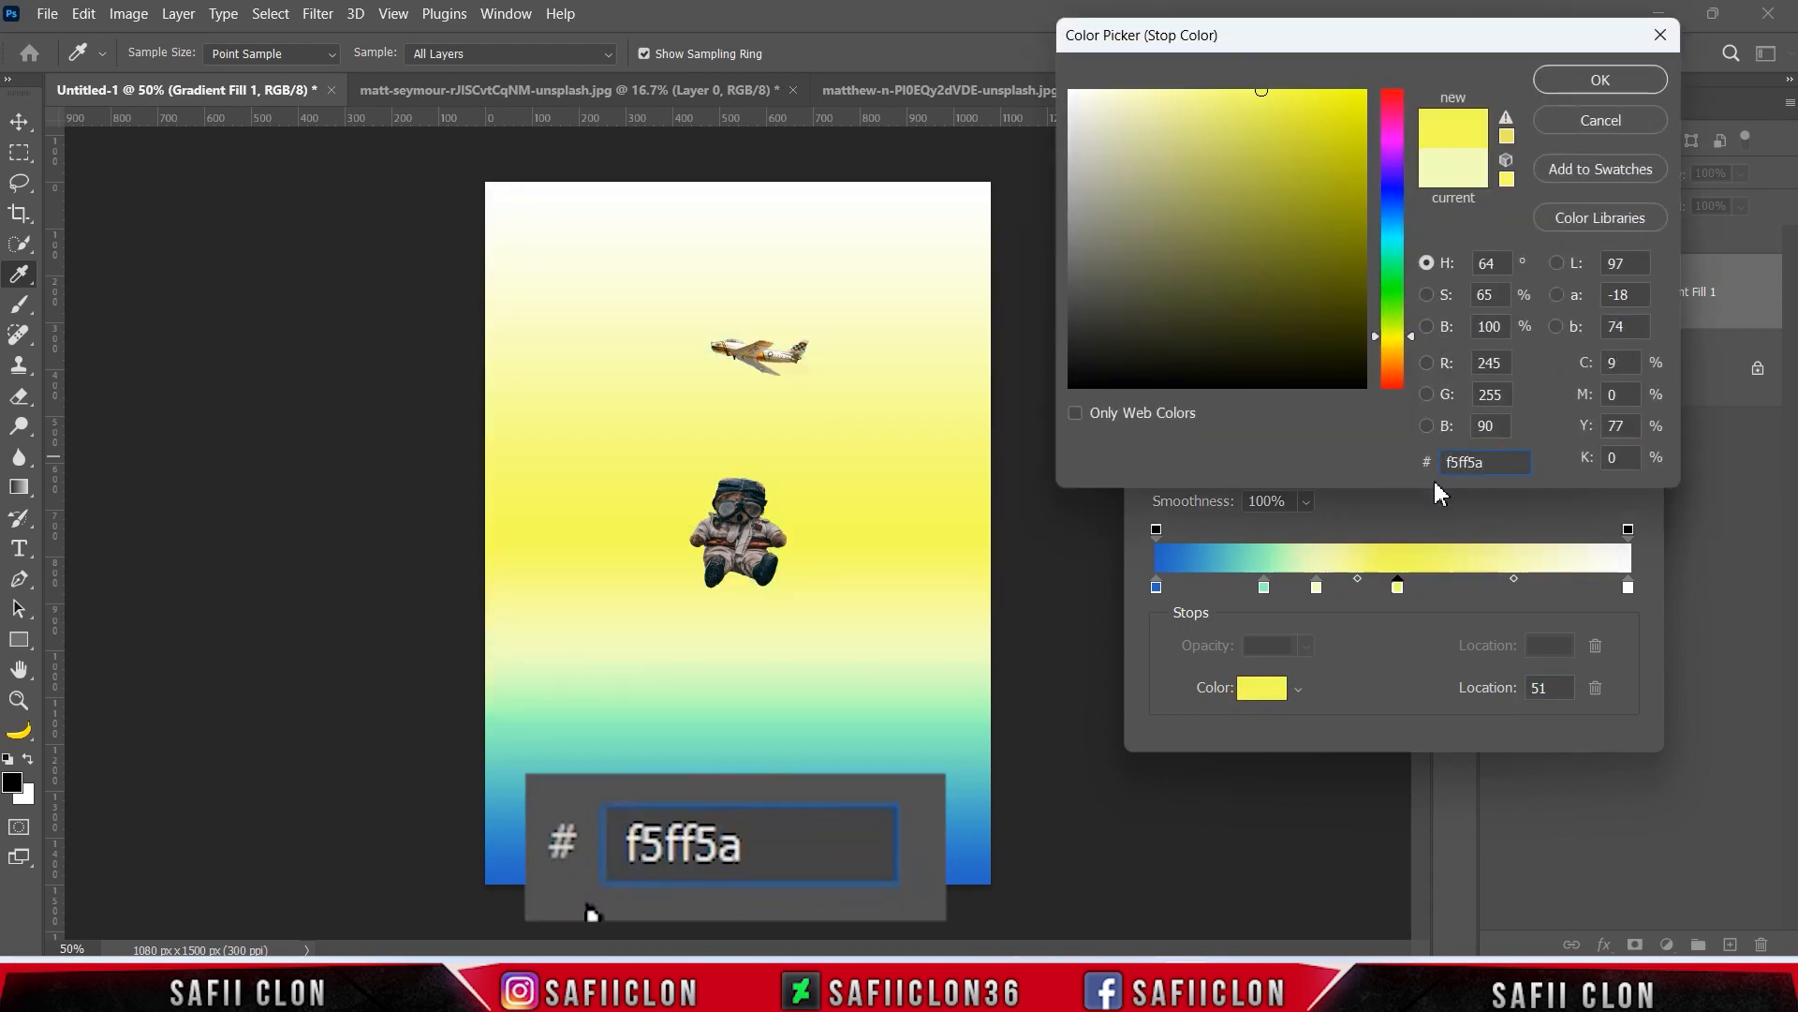
{"action": "left_click", "coordinate": [1603, 80]}
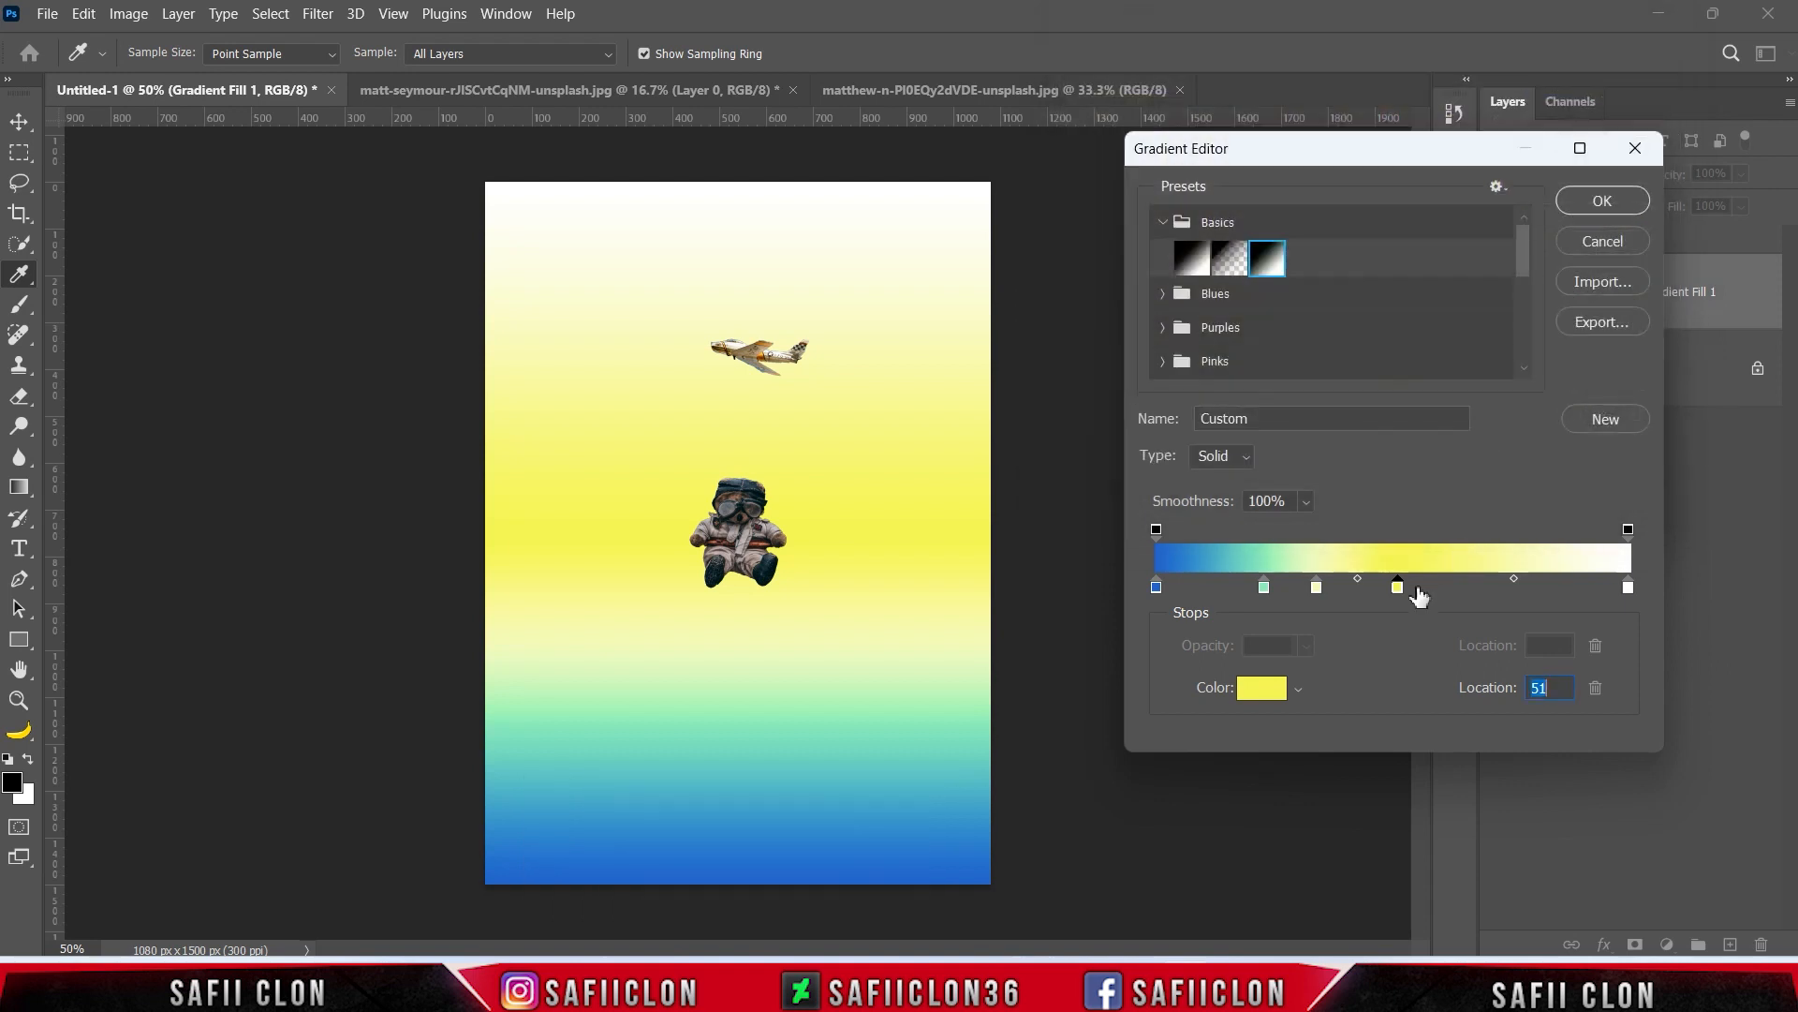
Step: Add a gradient colour stop at location 54% and set its colour to #a8ffdf
{"action": "left_click_drag", "start_coordinate": [1419, 597], "coordinate": [1426, 597]}
{"action": "left_click", "coordinate": [1266, 689]}
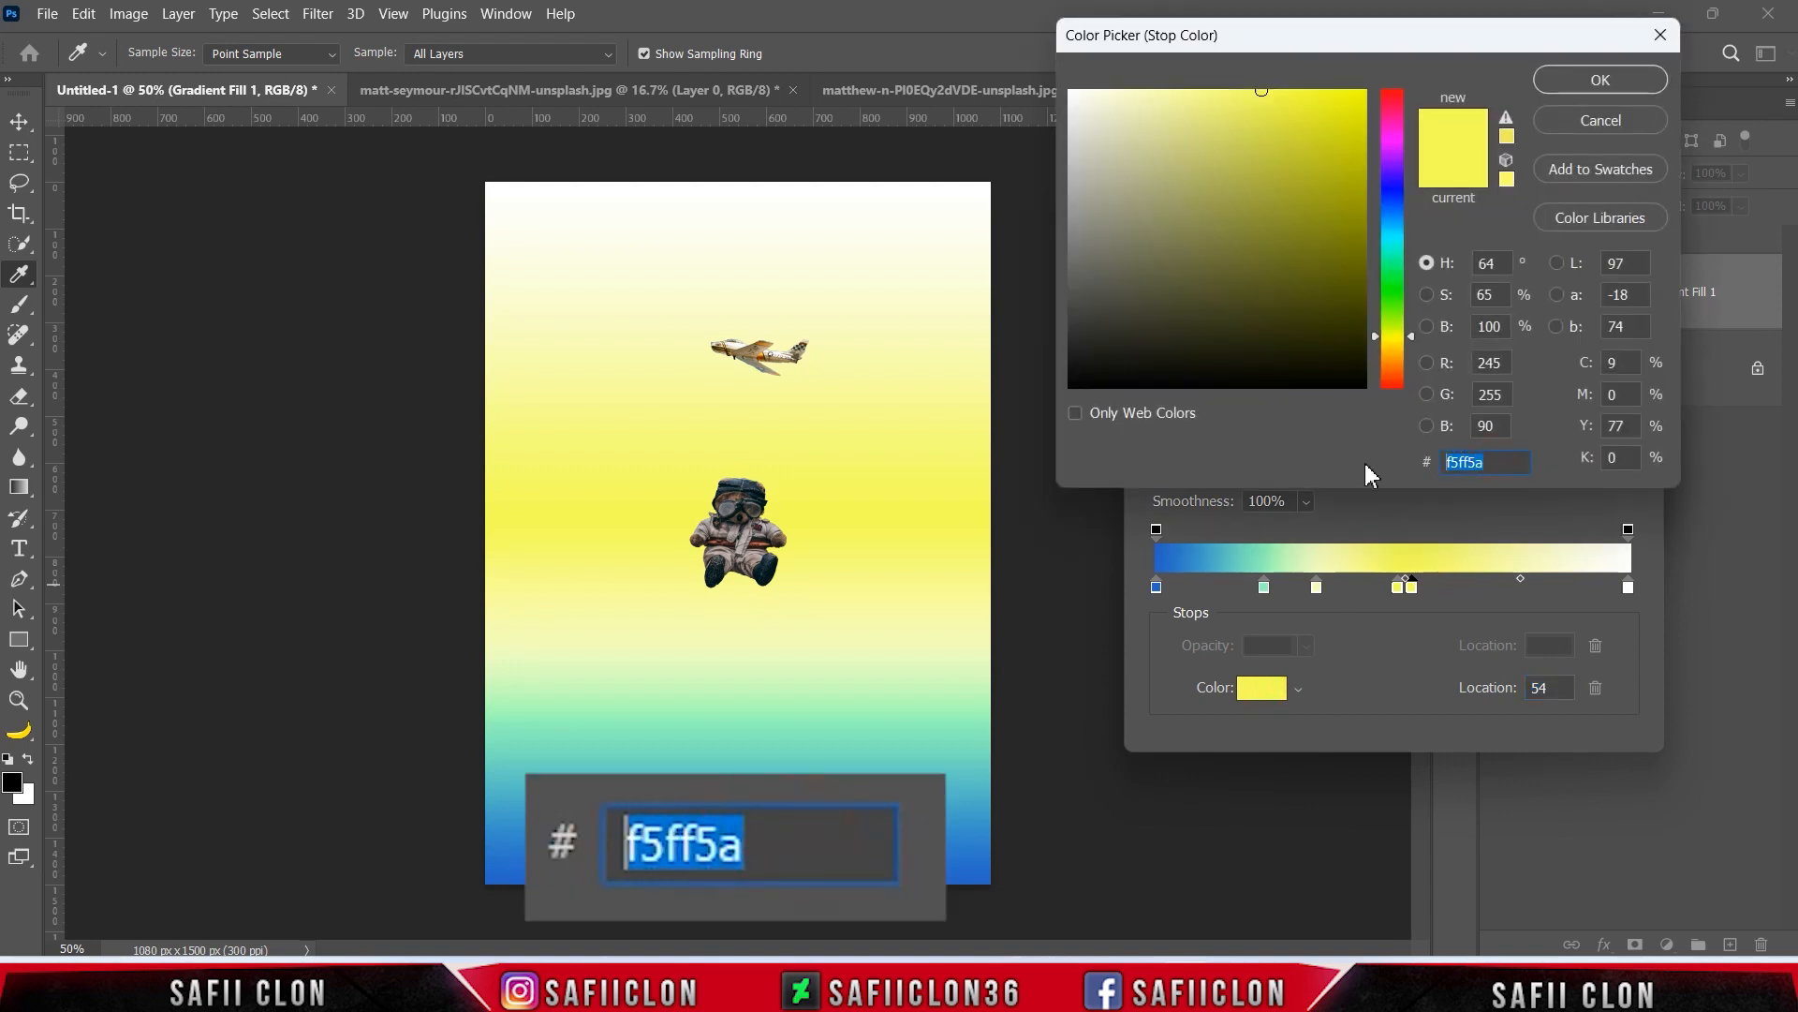
{"action": "type", "text": "a8f"}
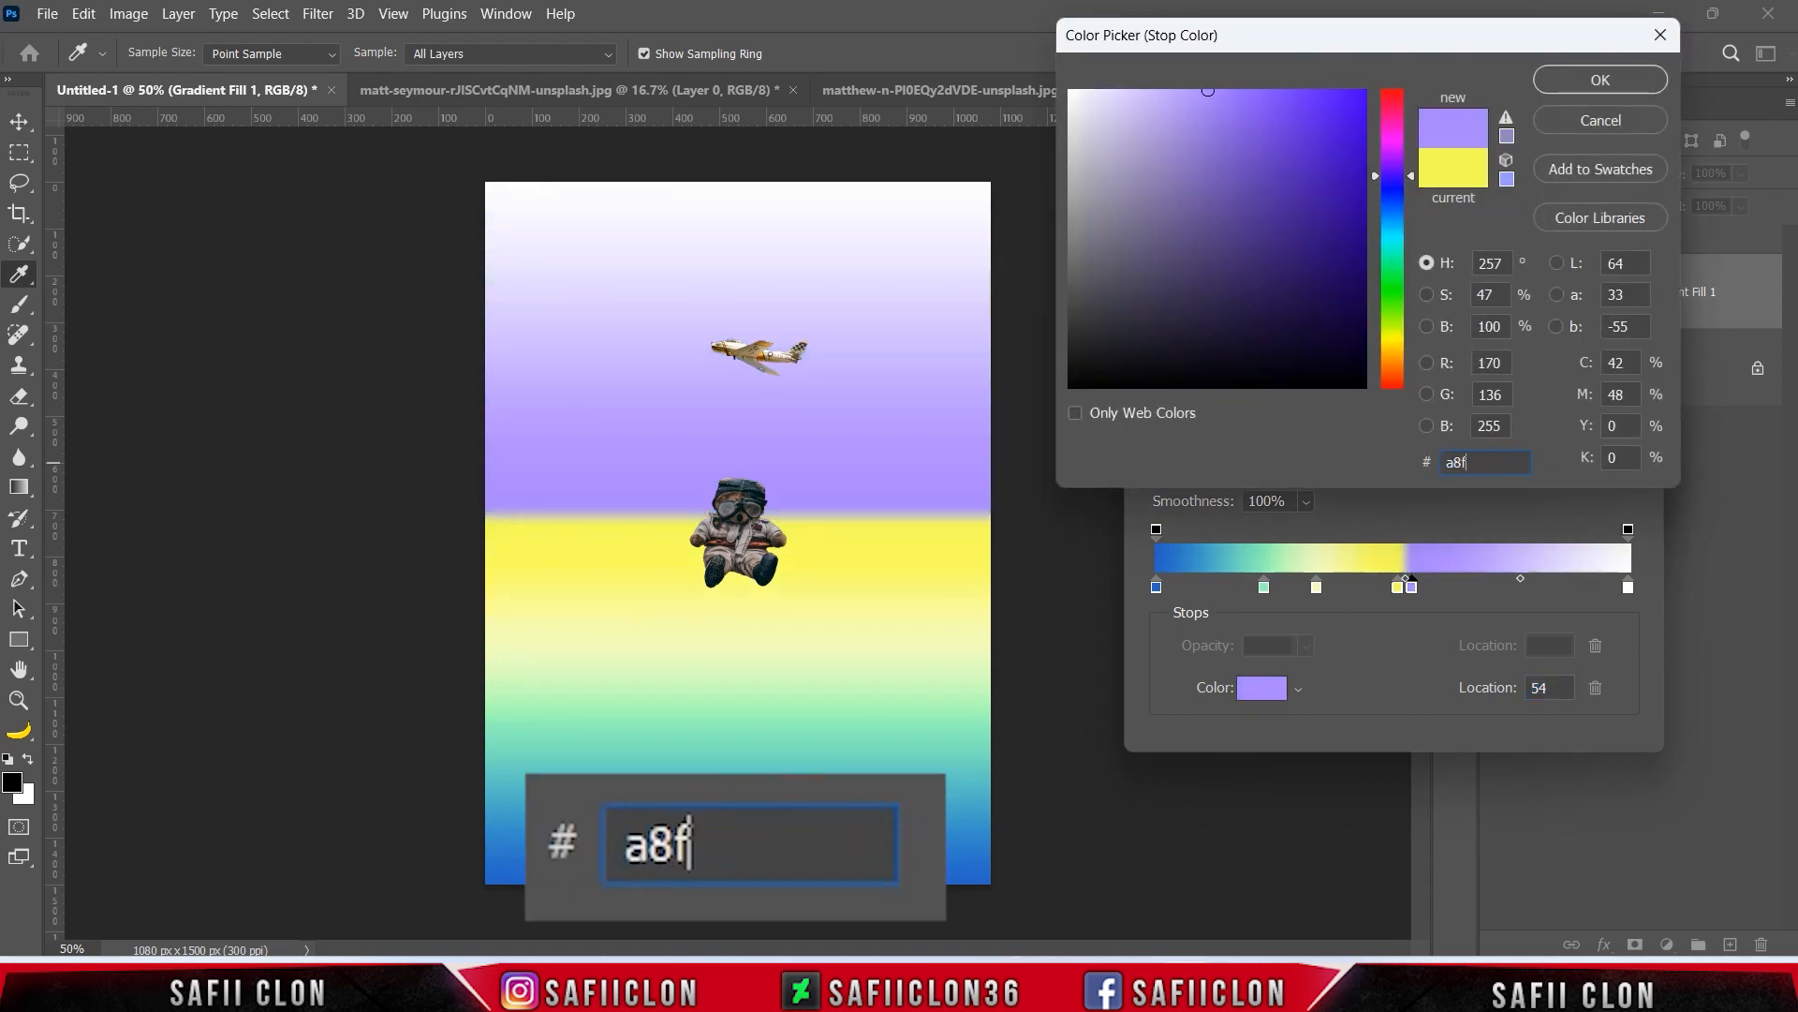
{"action": "type", "text": "fdf"}
{"action": "double_click", "coordinate": [1487, 463]}
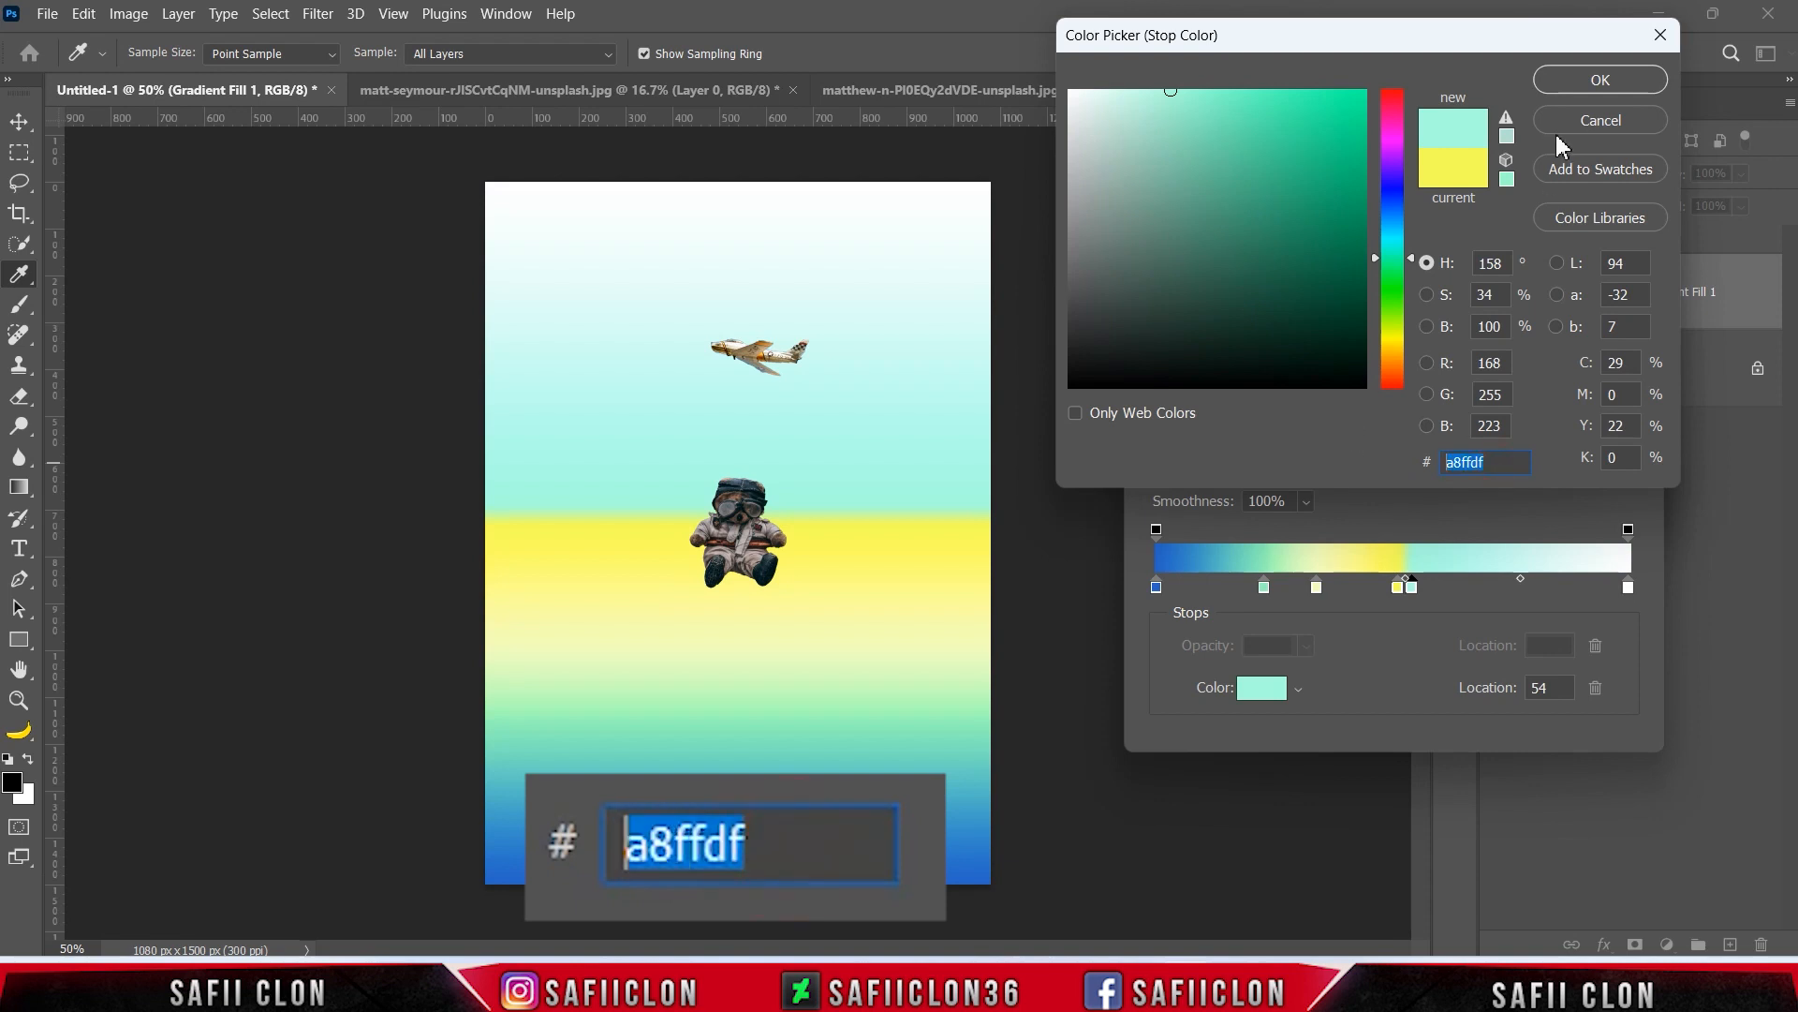
{"action": "left_click", "coordinate": [1575, 83]}
Step: Add a gradient colour stop at location 57% and set its colour to #5affea
{"action": "left_click_drag", "start_coordinate": [1437, 588], "coordinate": [1434, 600]}
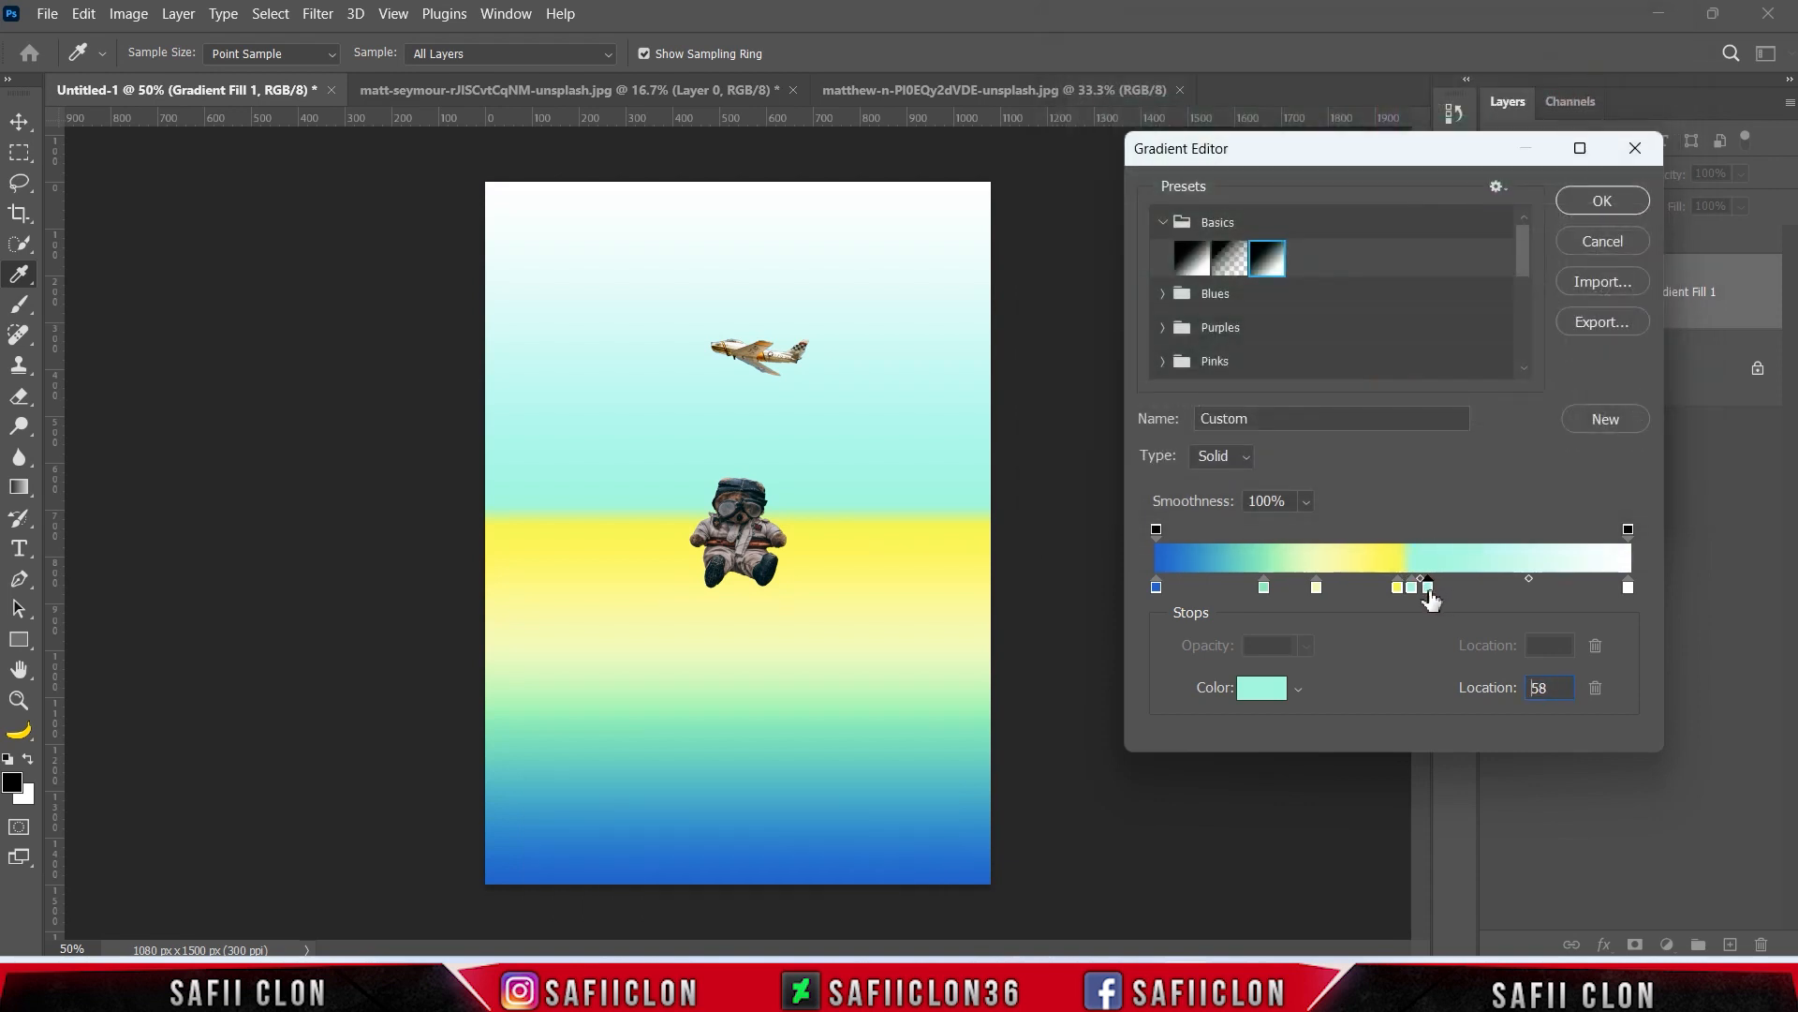
{"action": "left_click", "coordinate": [1240, 695]}
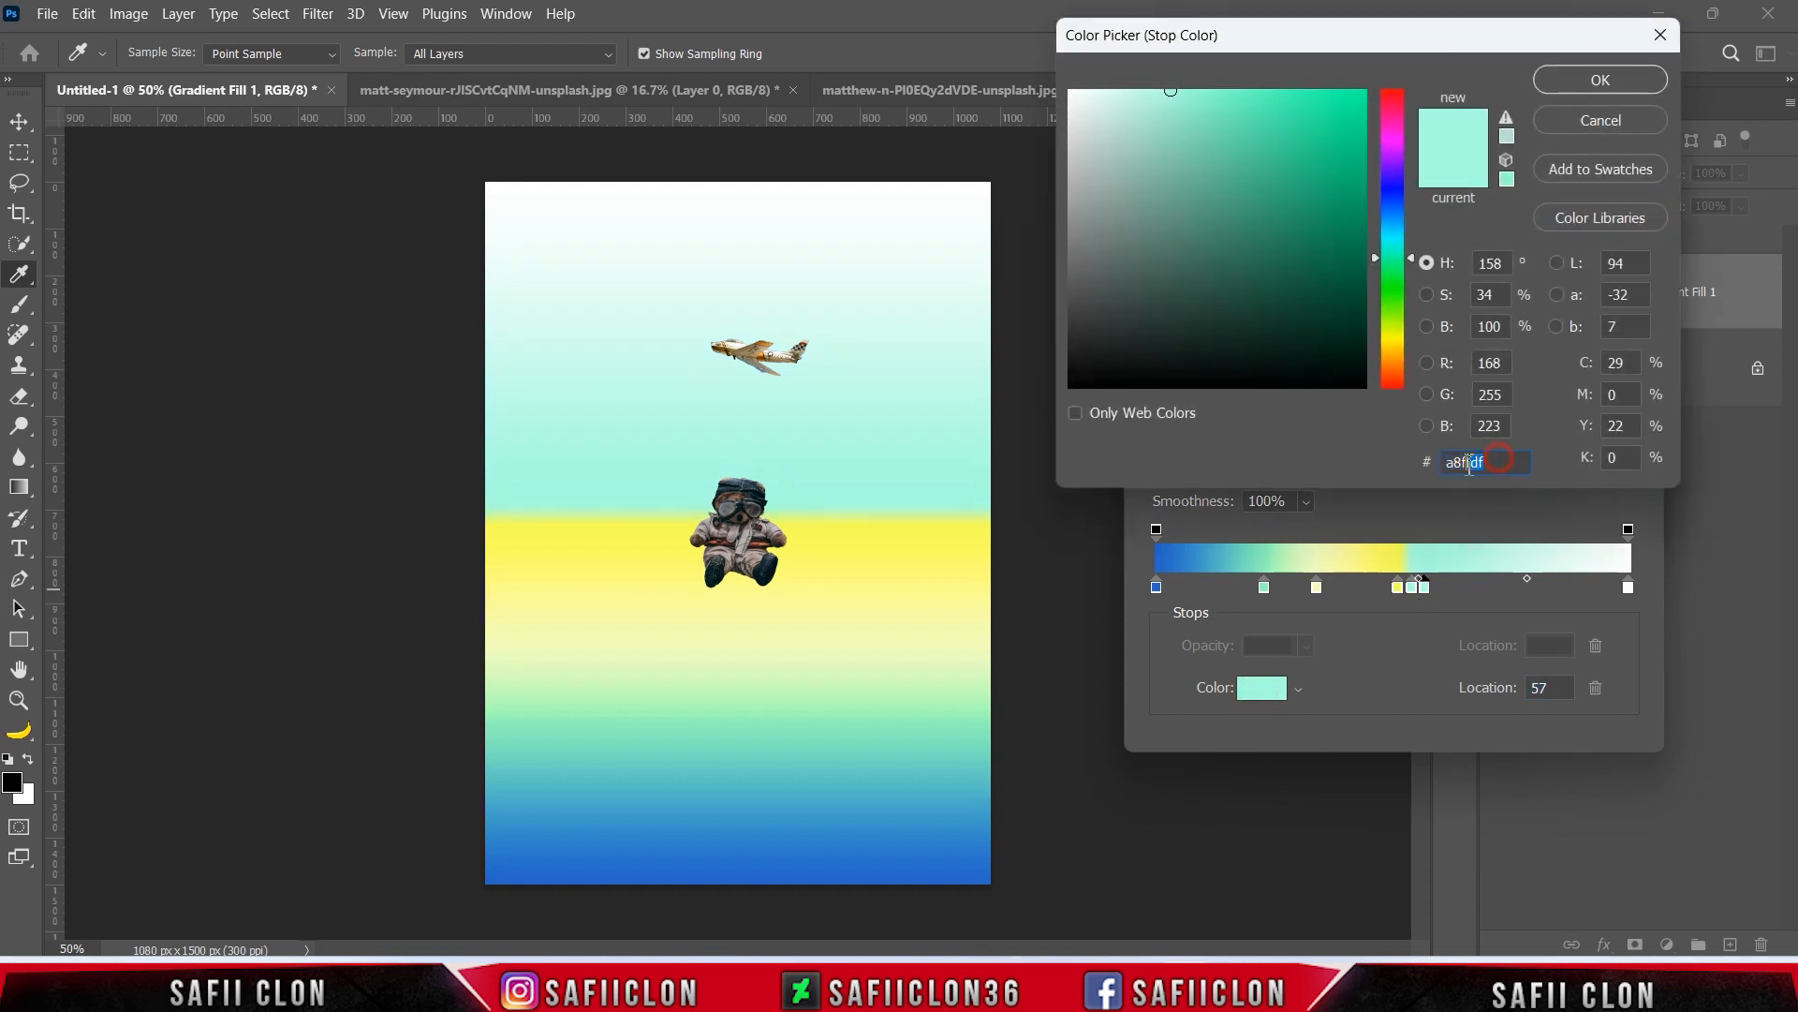
{"action": "type", "text": "5"}
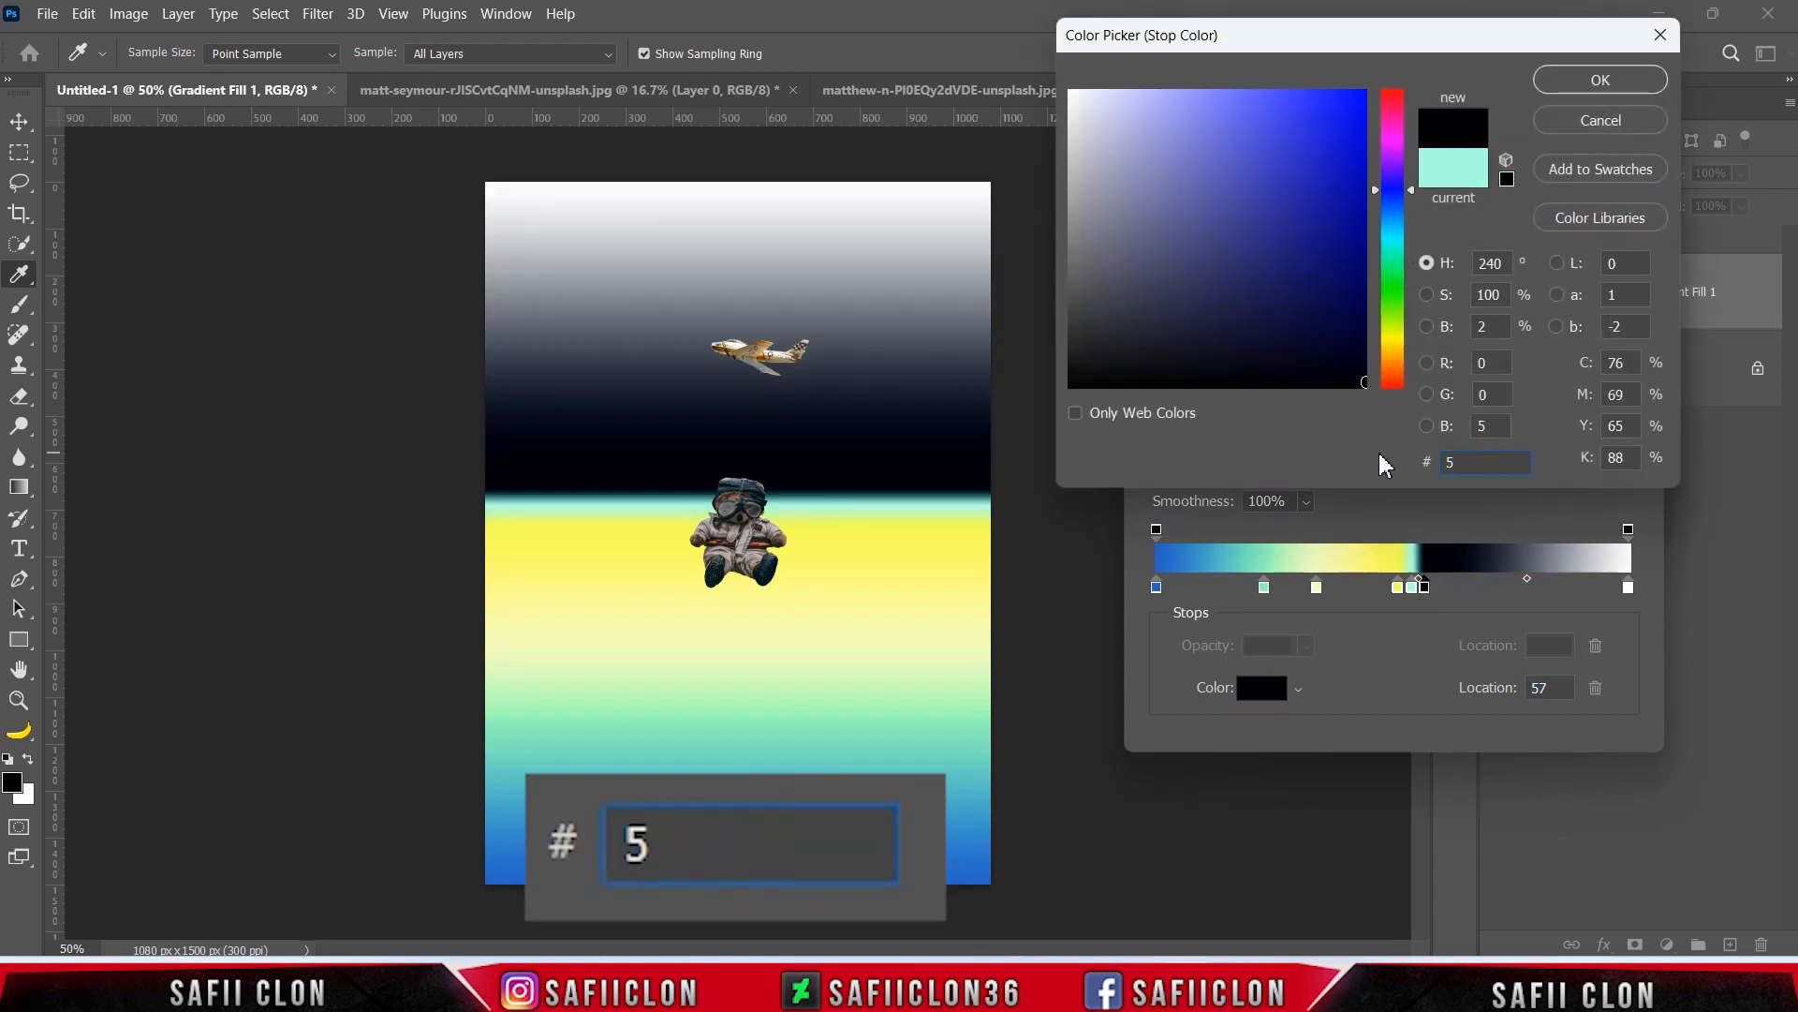
{"action": "type", "text": "affea"}
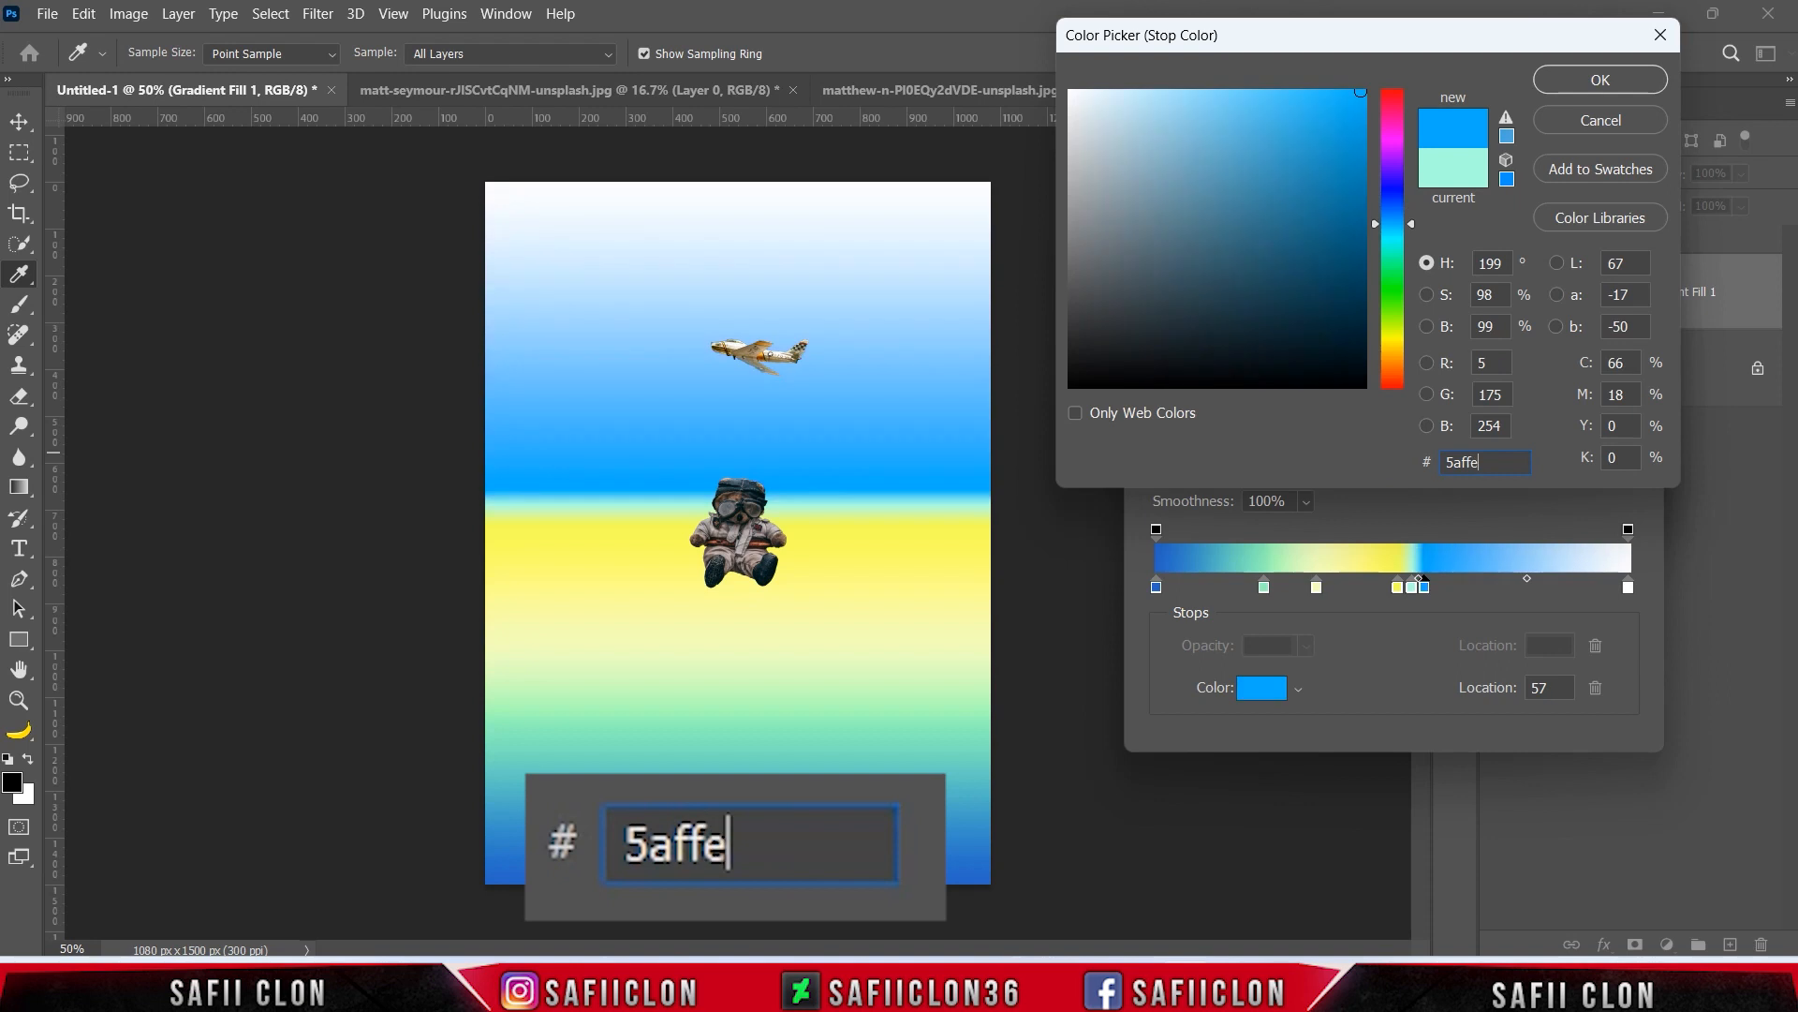
{"action": "left_click", "coordinate": [1604, 80]}
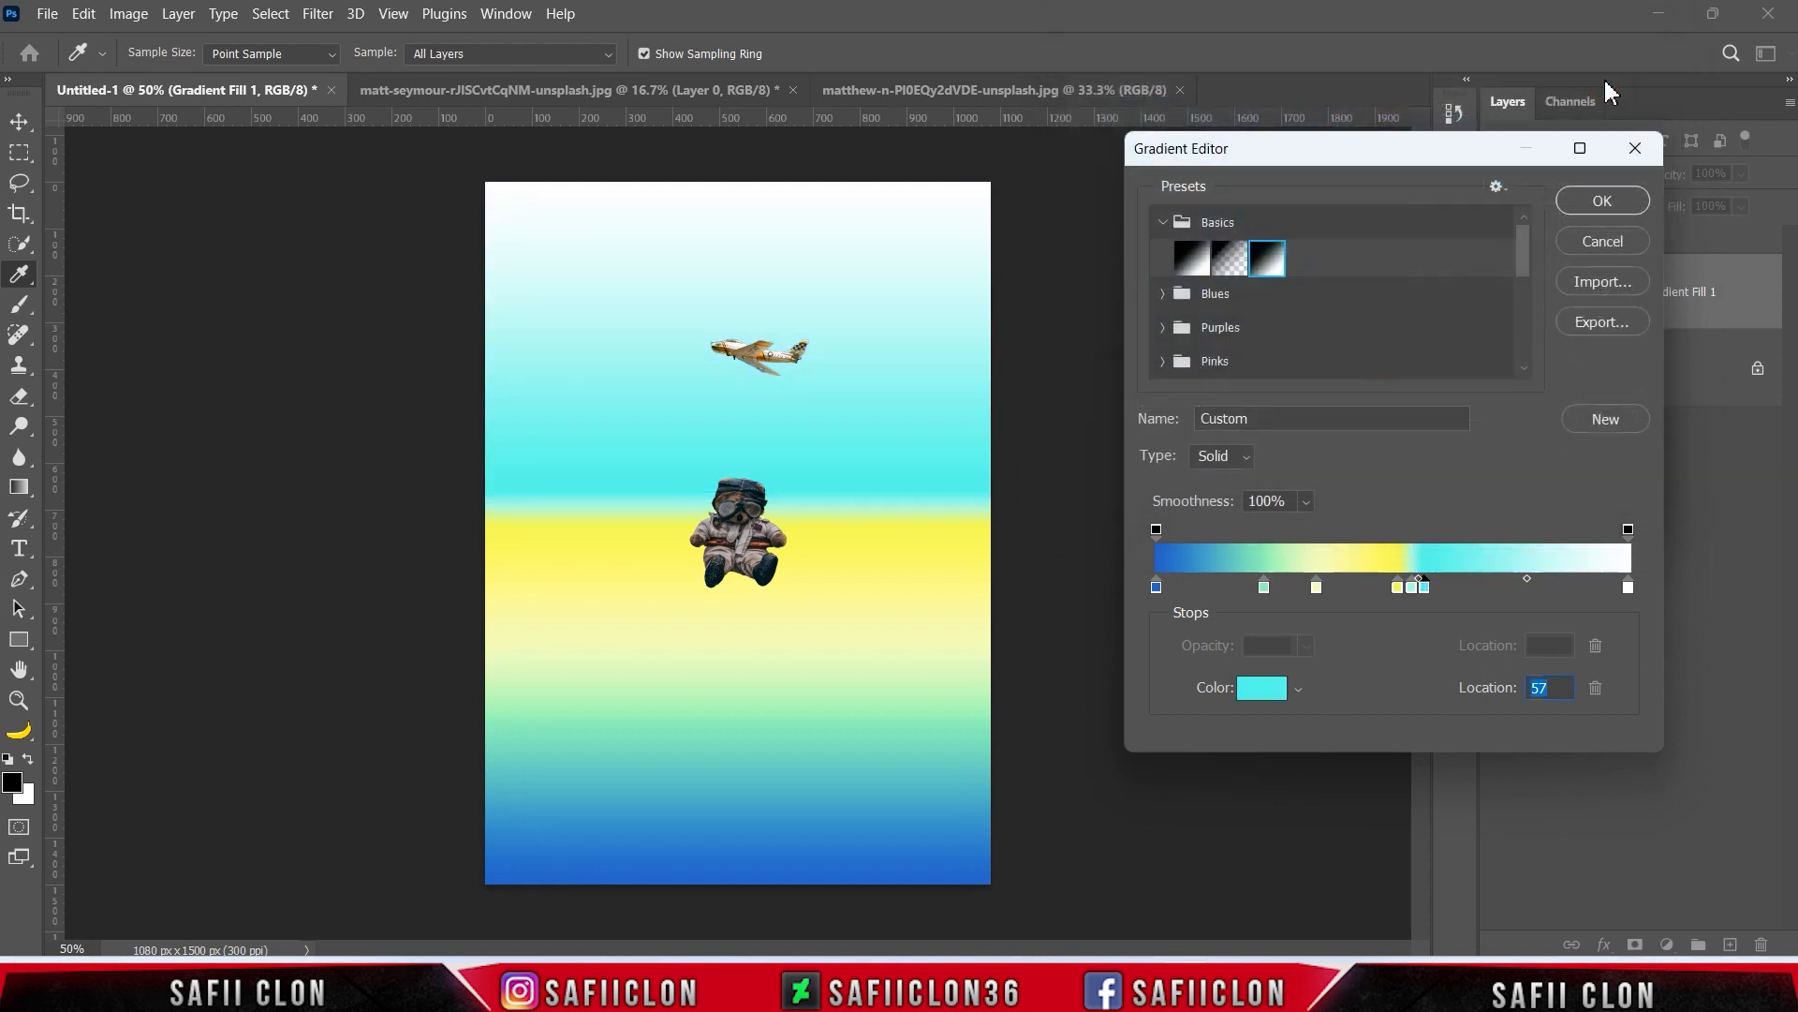
Step: Add a gradient colour stop at location 73% and set its colour to #ffeebc
{"action": "left_click_drag", "start_coordinate": [1470, 590], "coordinate": [1499, 590]}
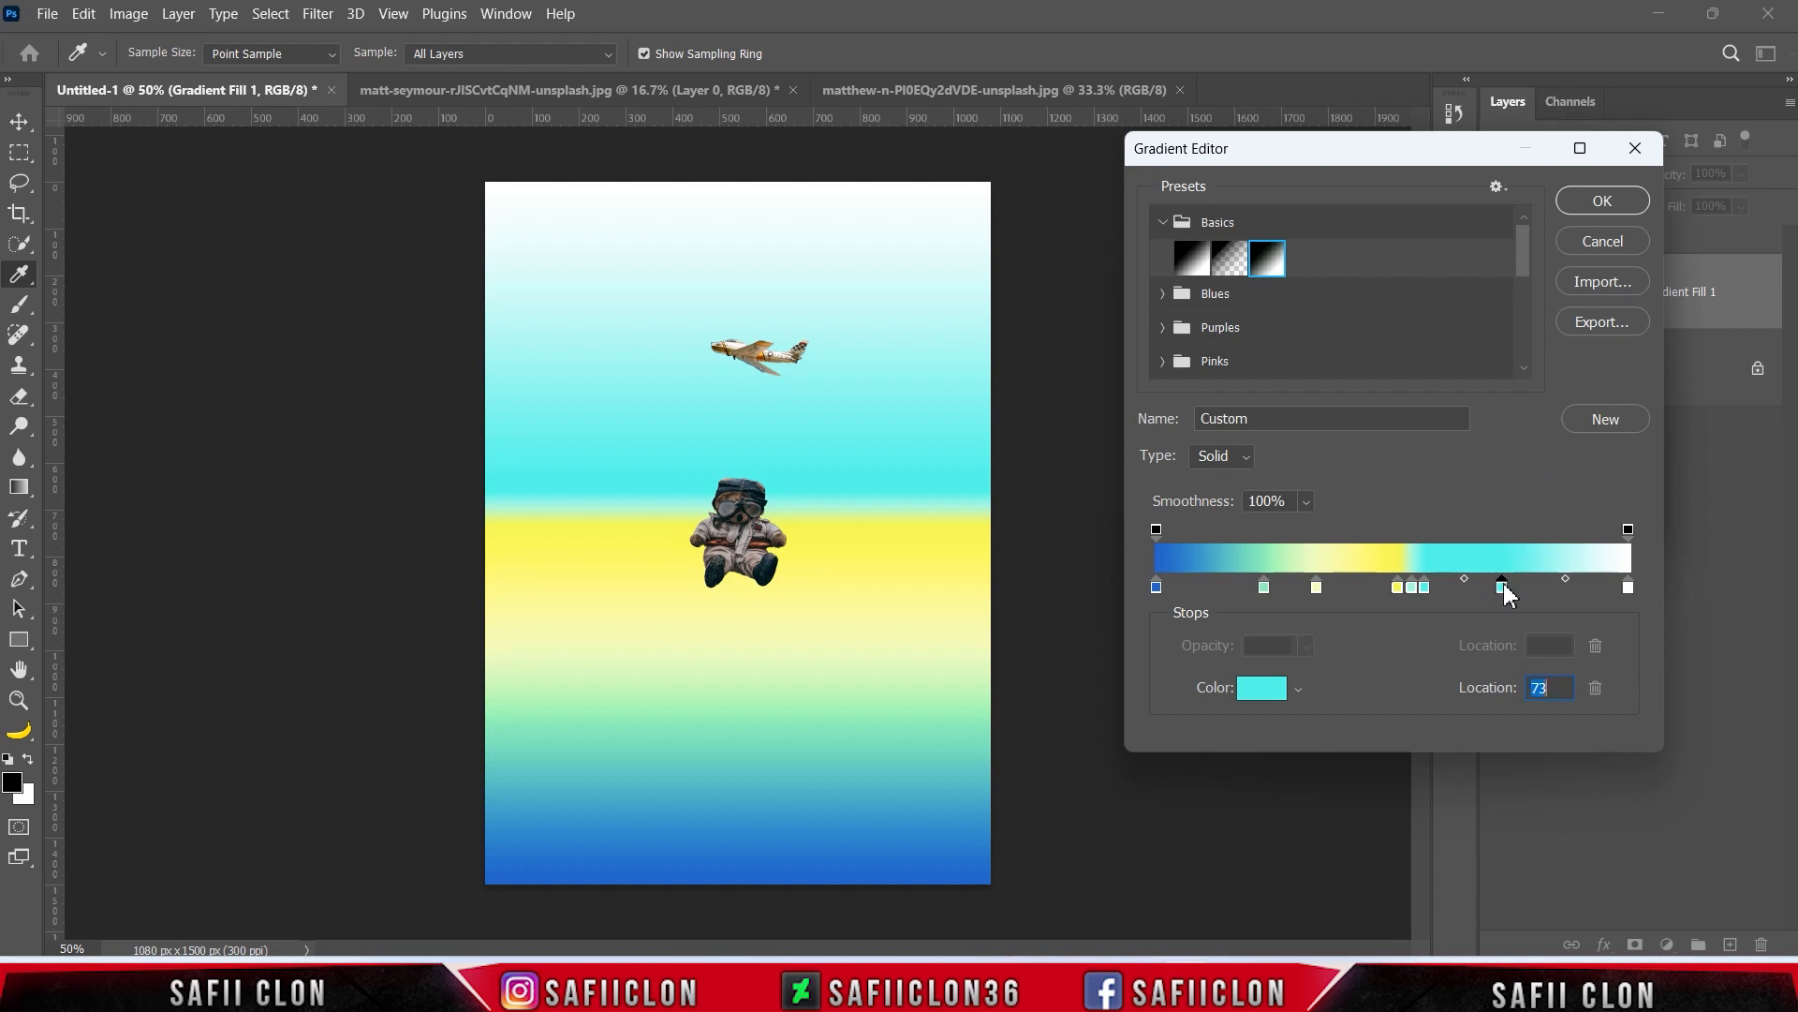
{"action": "left_click", "coordinate": [1266, 689]}
{"action": "left_click_drag", "start_coordinate": [1454, 458], "coordinate": [1388, 465]}
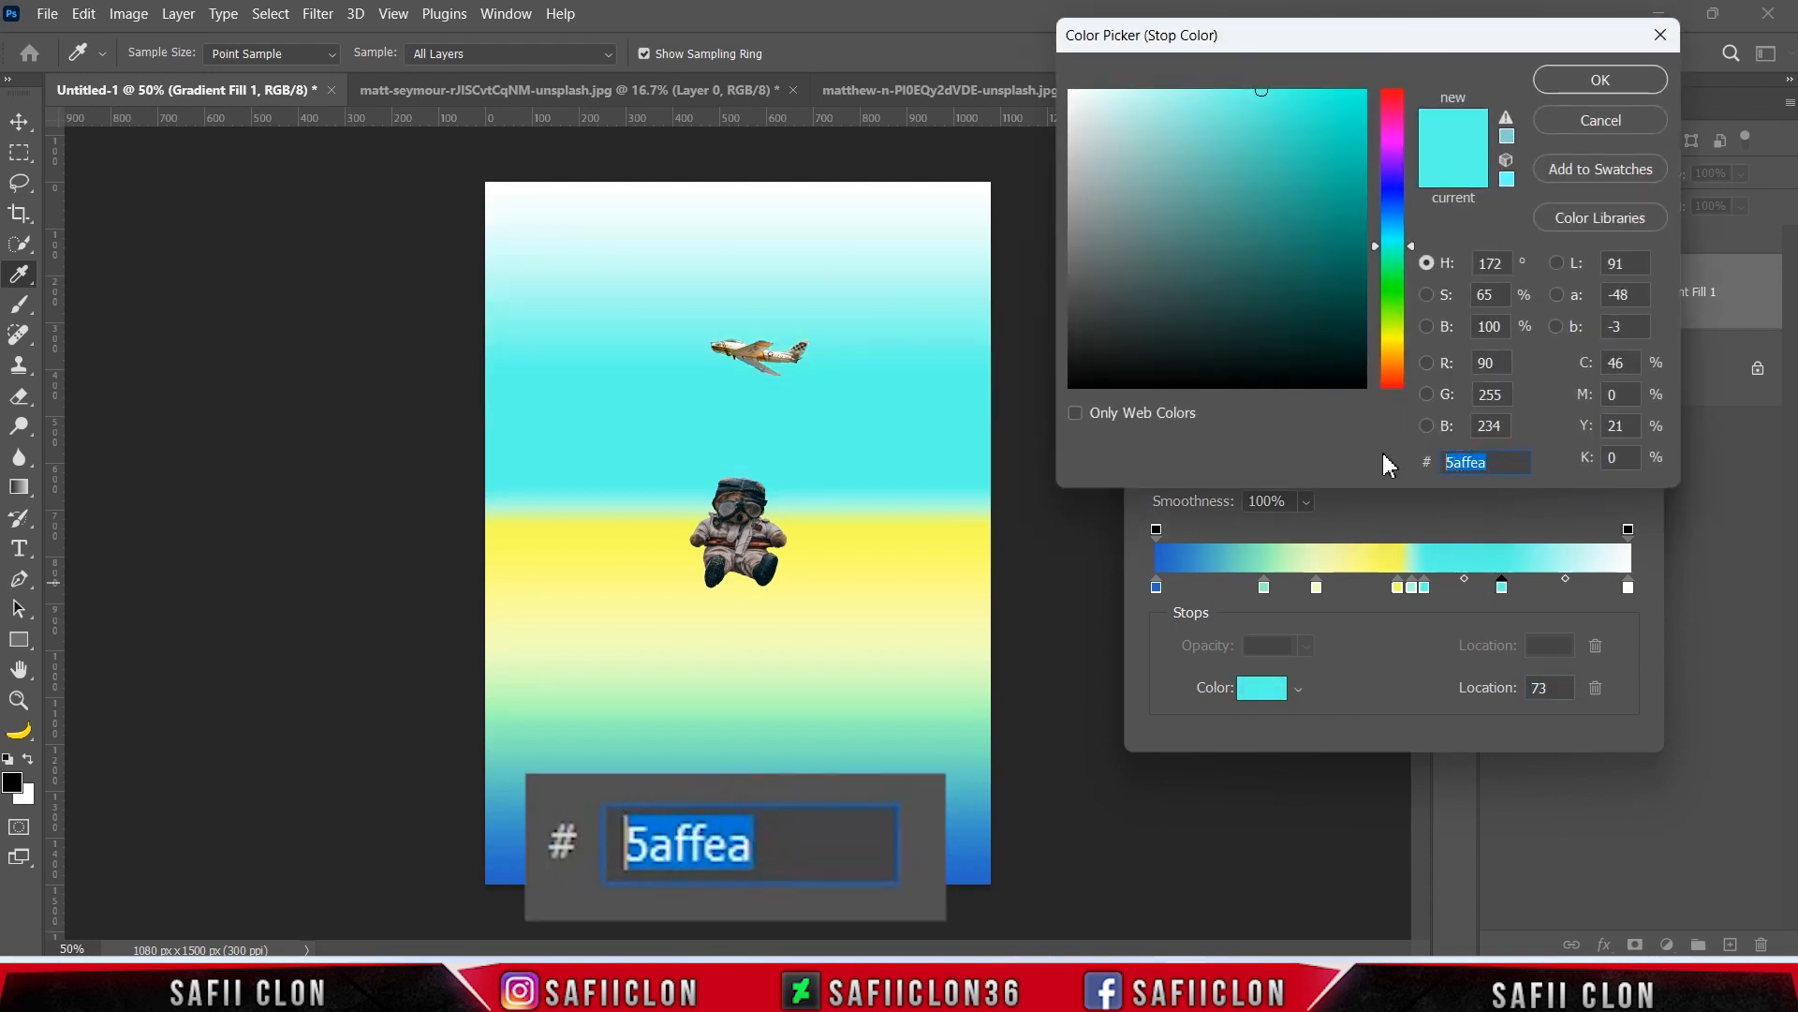
{"action": "type", "text": "ffeebc"}
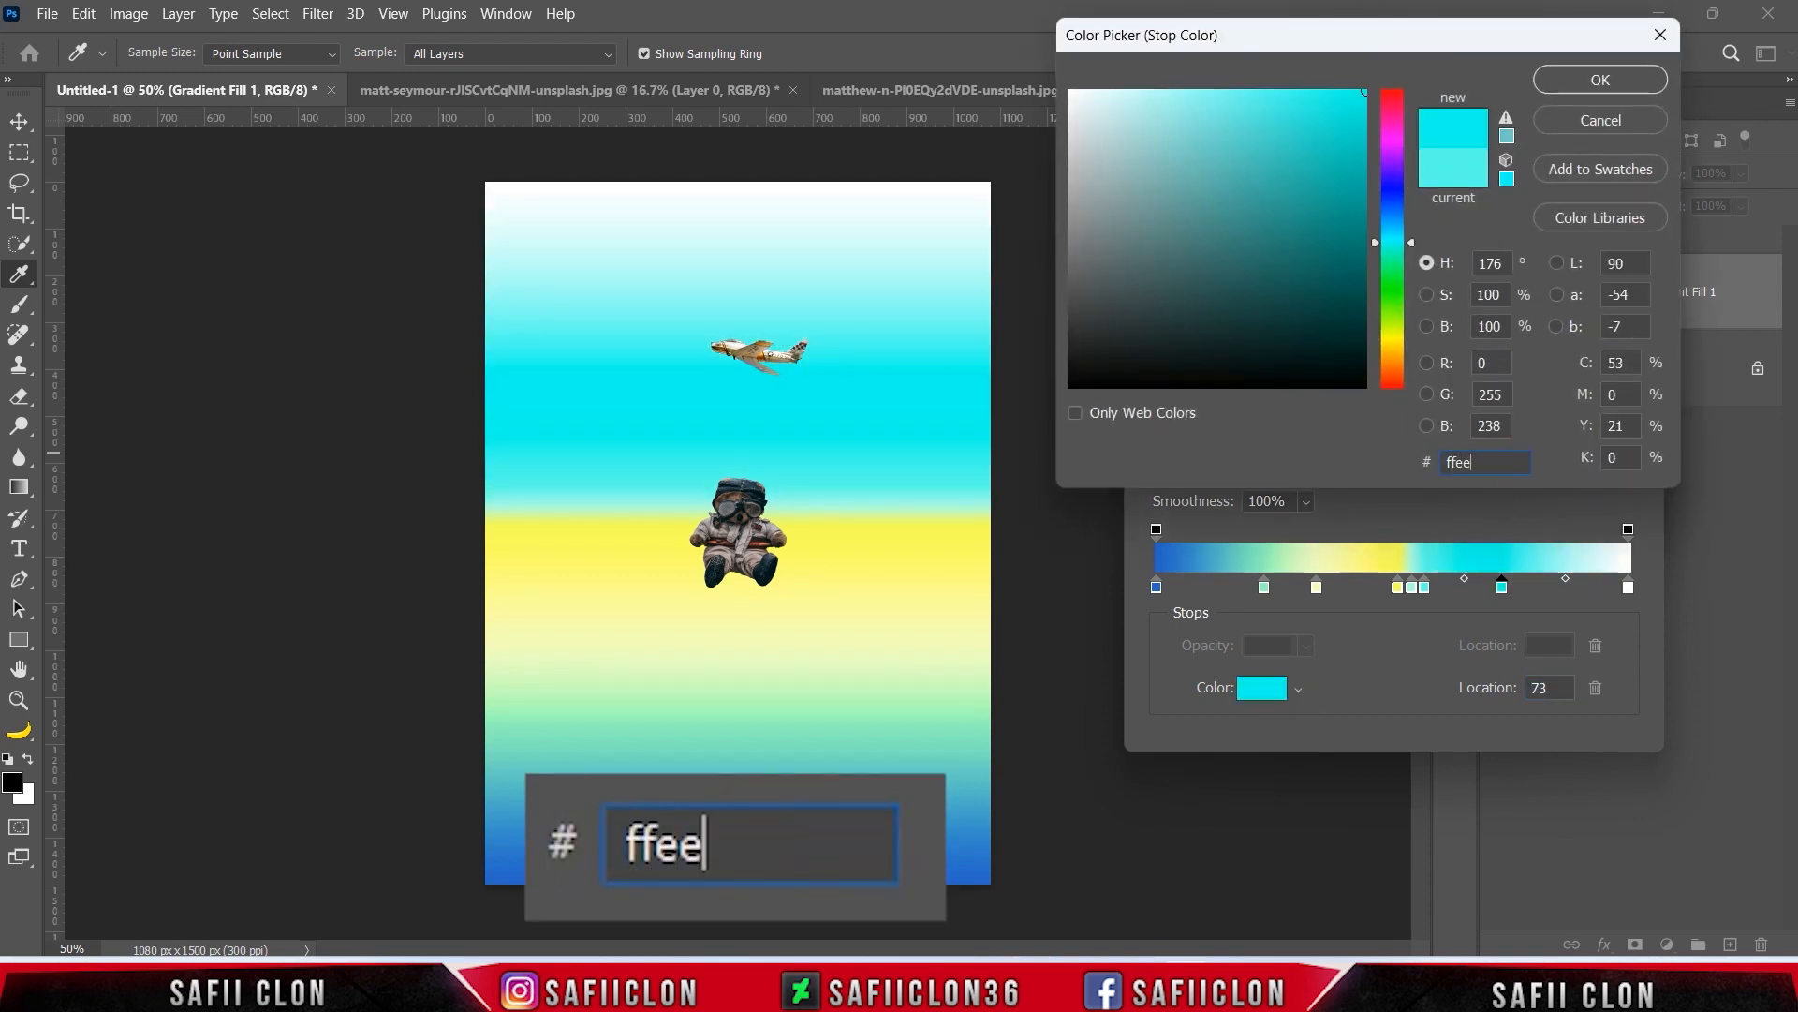
{"action": "double_click", "coordinate": [1500, 461]}
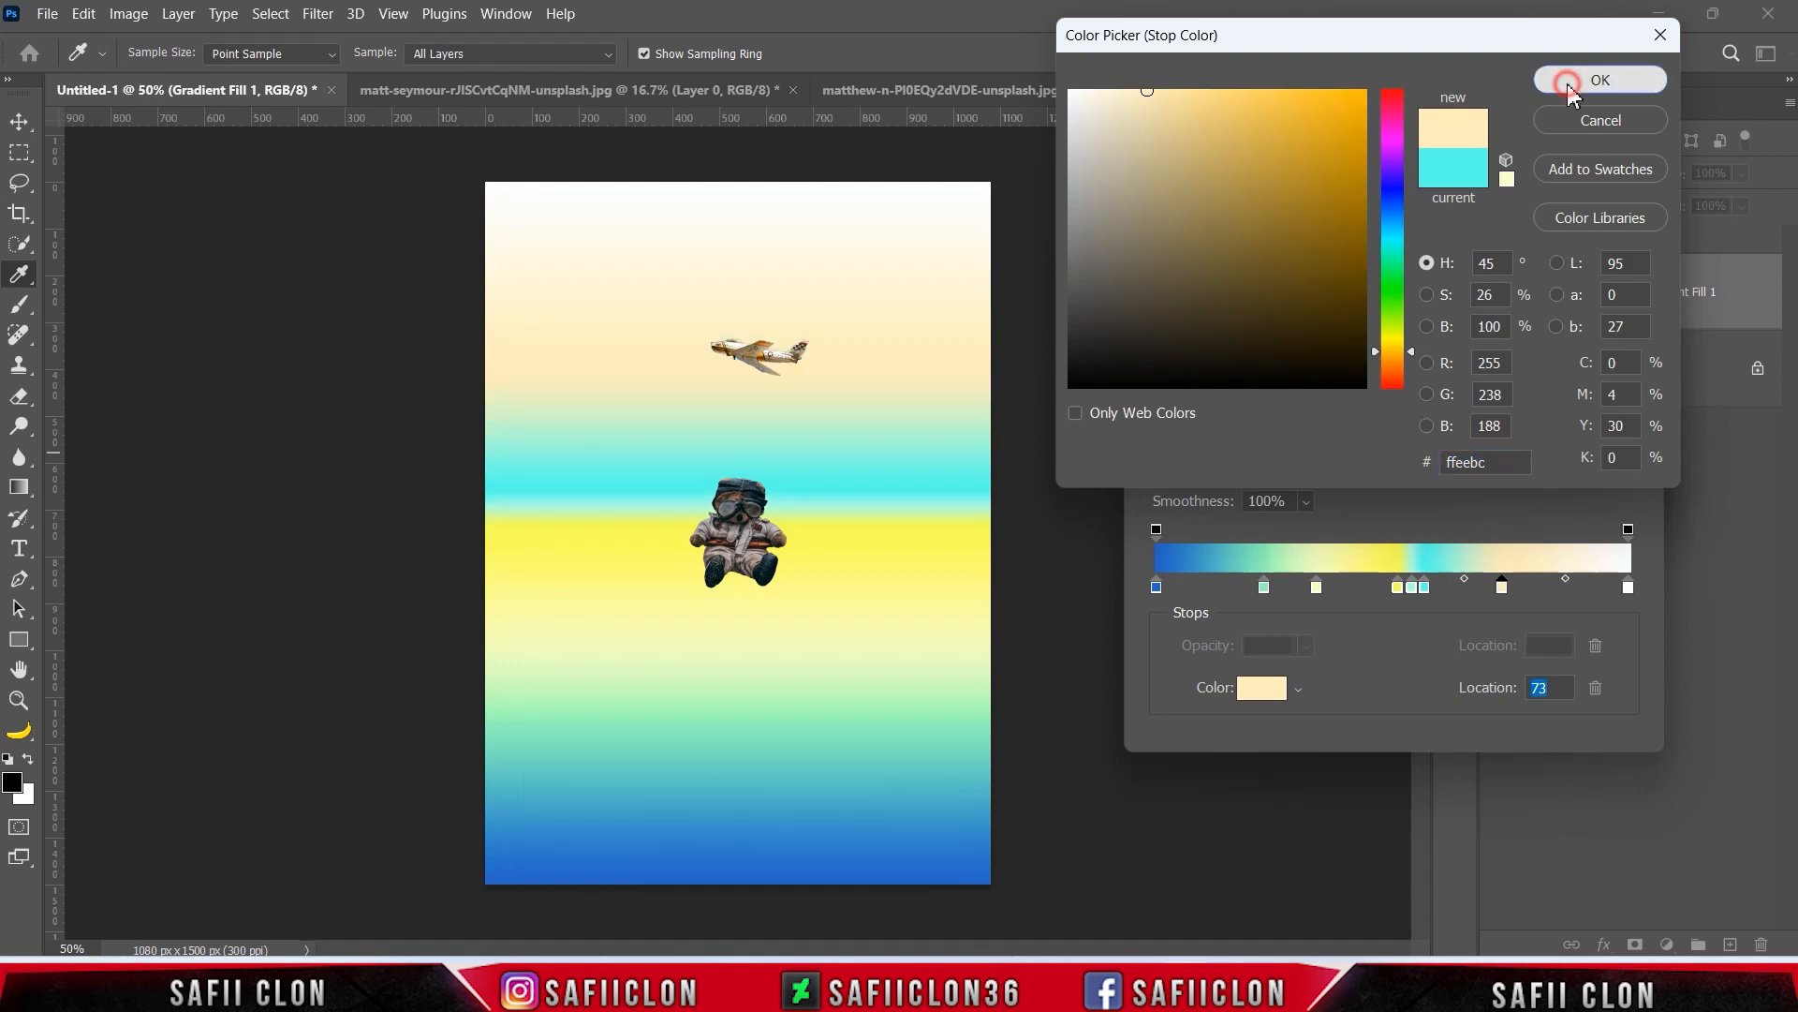
{"action": "left_click", "coordinate": [1566, 84]}
Step: Add a gradient colour stop at location 89% and set its colour to #bcfac6
{"action": "left_click", "coordinate": [1564, 588]}
{"action": "left_click_drag", "start_coordinate": [1567, 590], "coordinate": [1573, 592]}
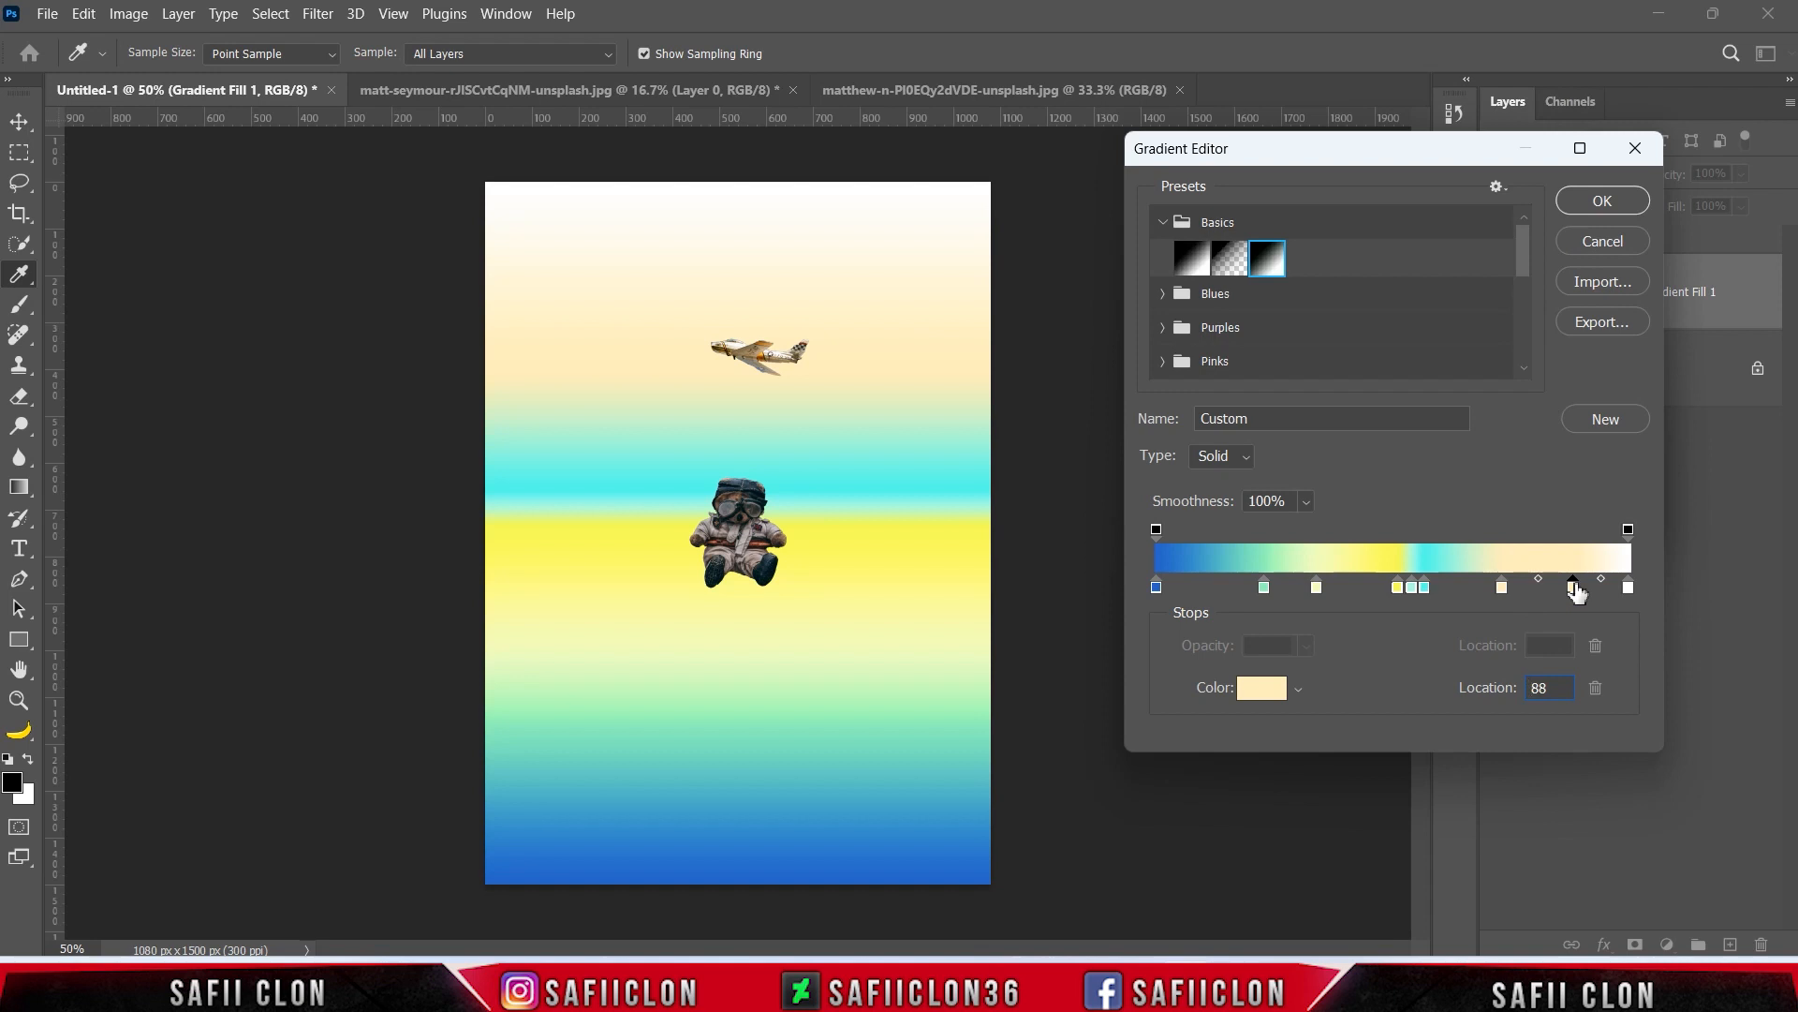
{"action": "left_click", "coordinate": [1264, 689]}
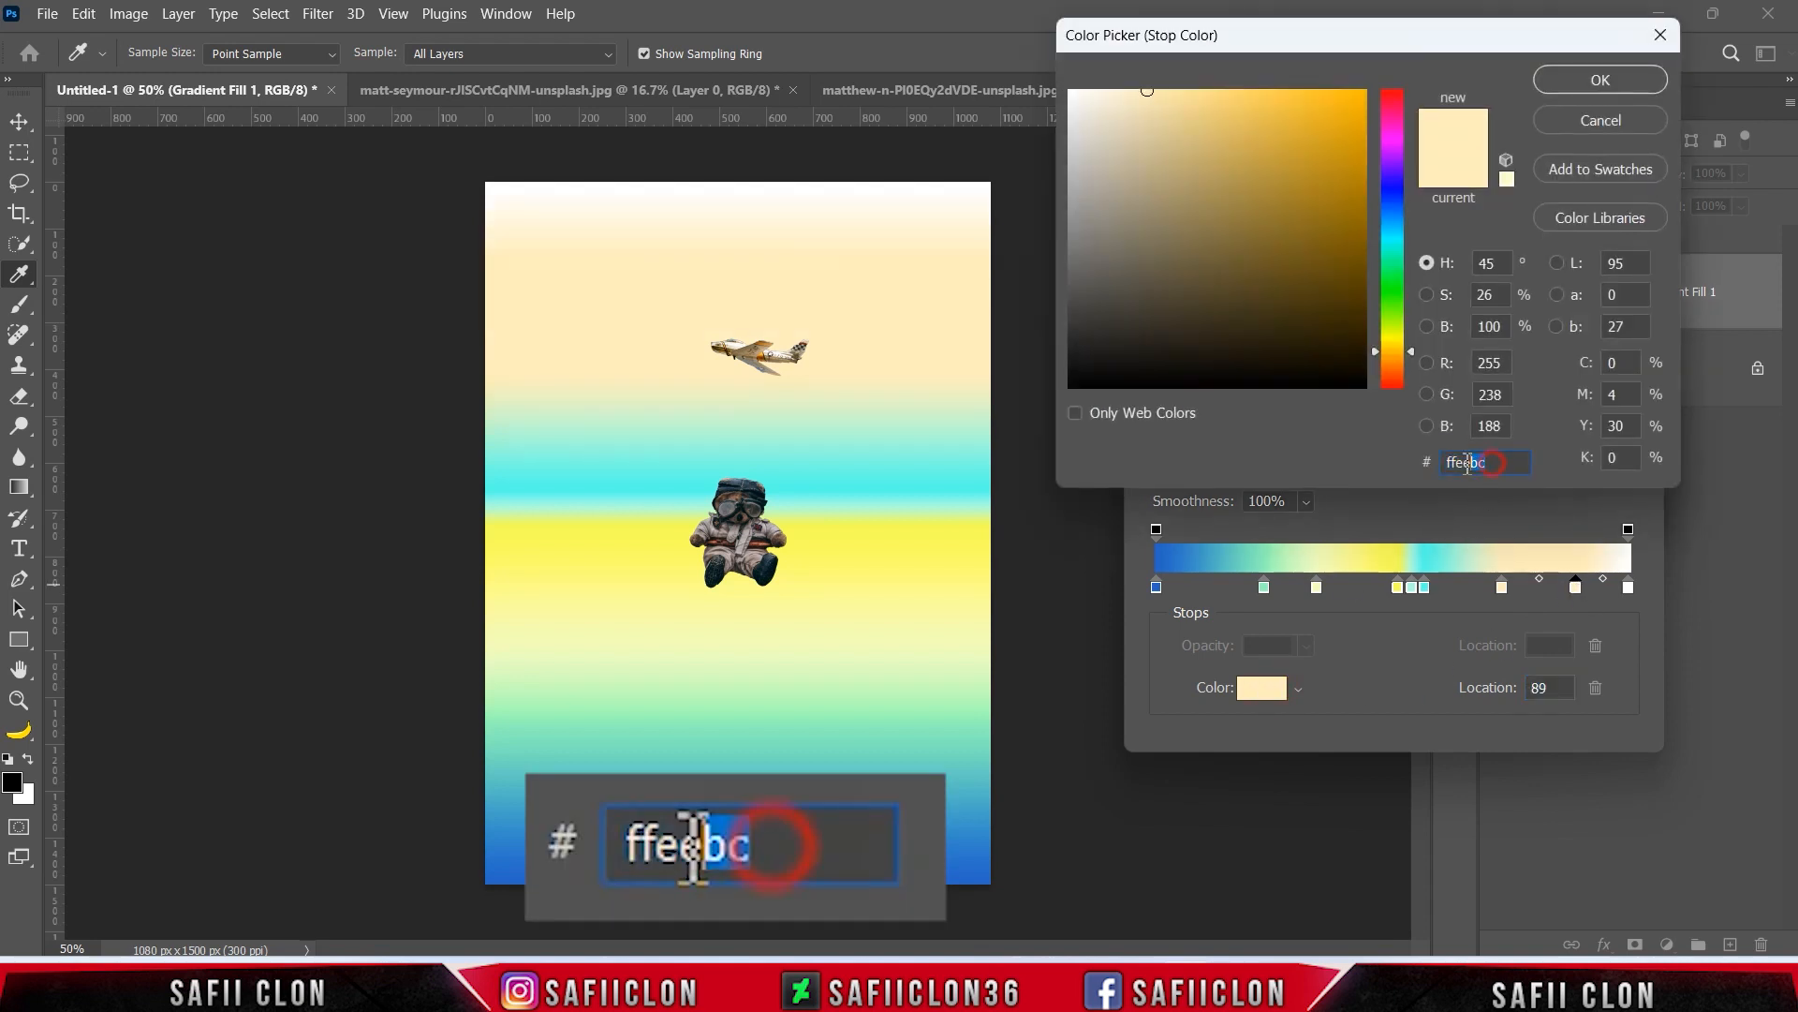
{"action": "type", "text": "bcfa"}
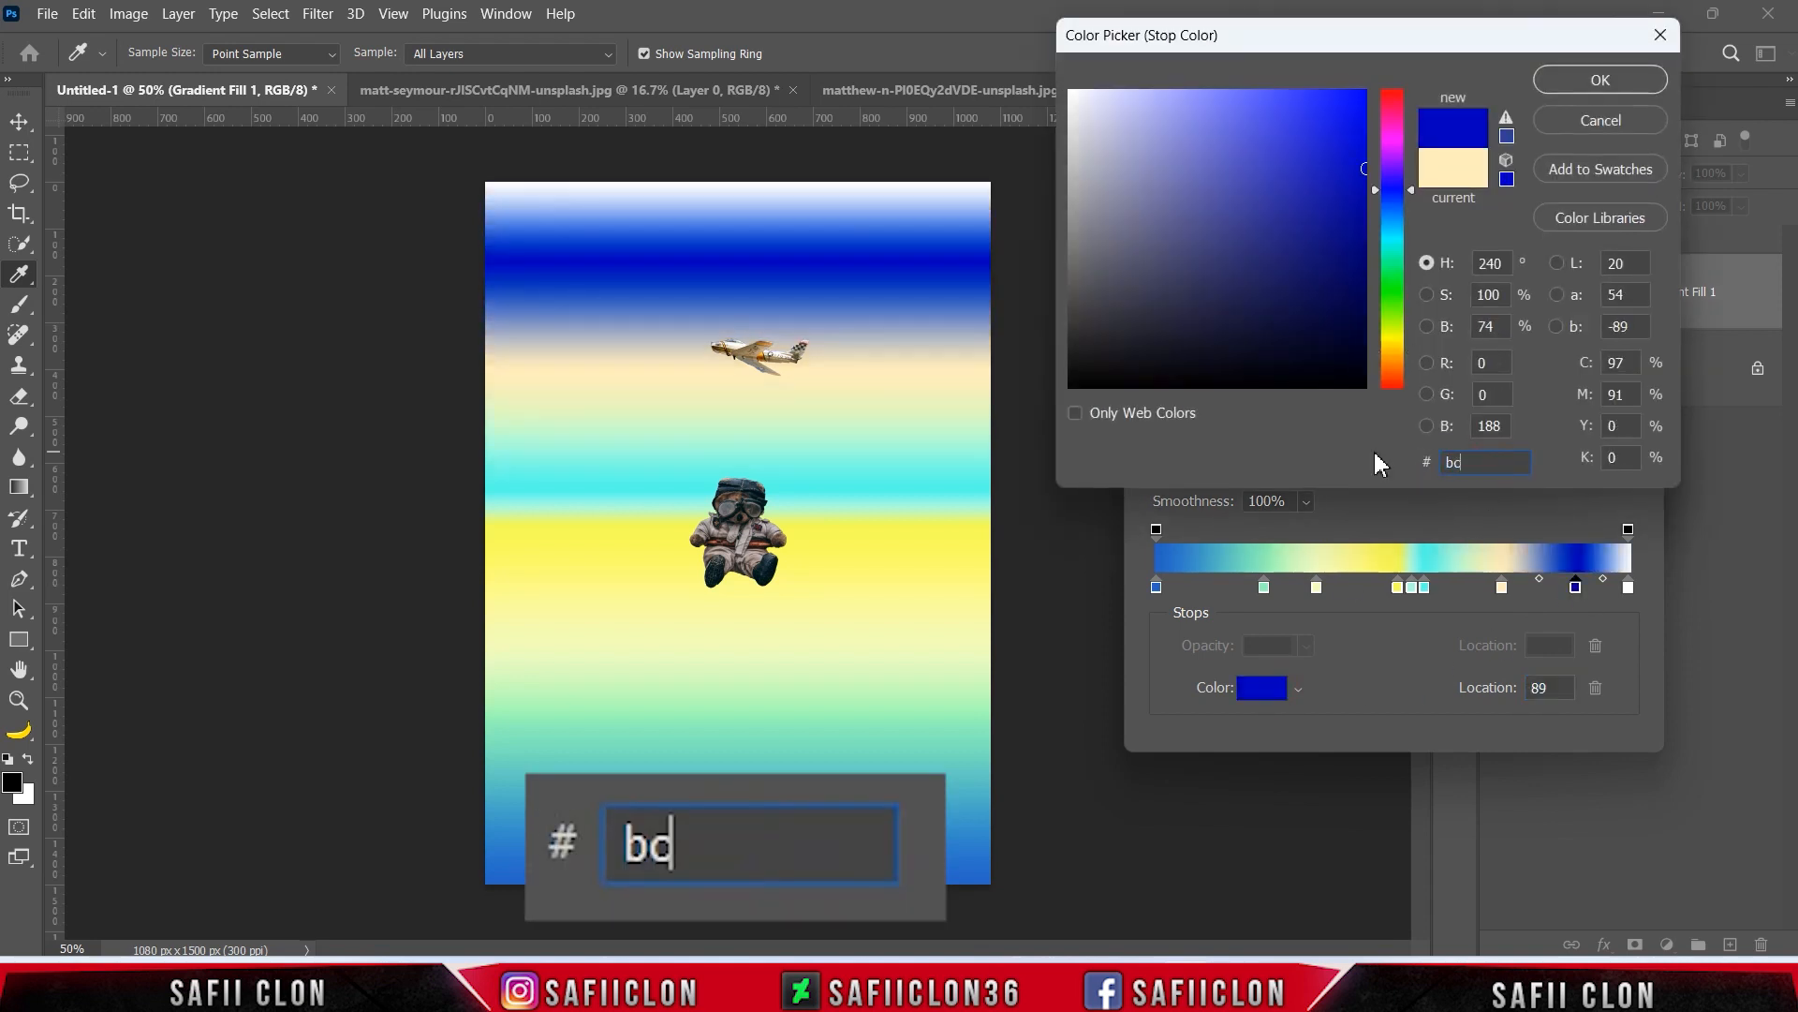
{"action": "type", "text": "c6"}
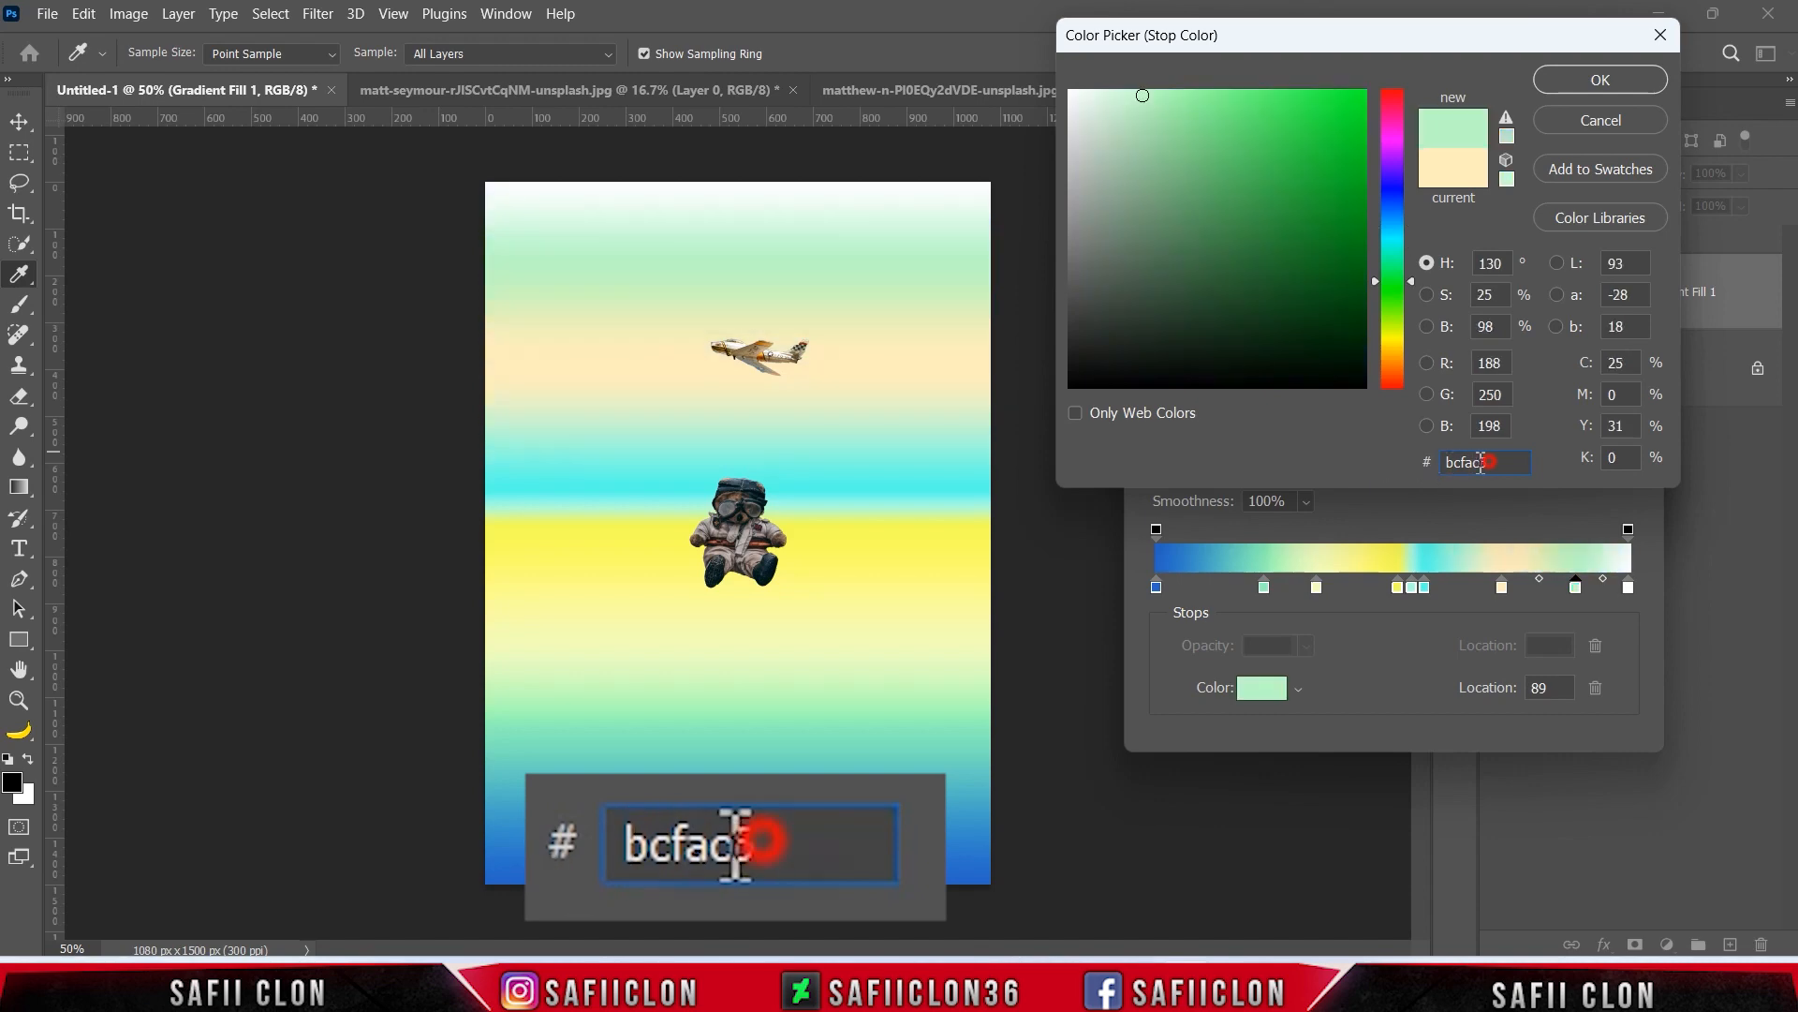
{"action": "left_click", "coordinate": [1600, 80]}
Step: Set the colour of the gradient's end stop at location 100% to #3bd2fd and accept the edited gradient
{"action": "left_click", "coordinate": [1628, 587]}
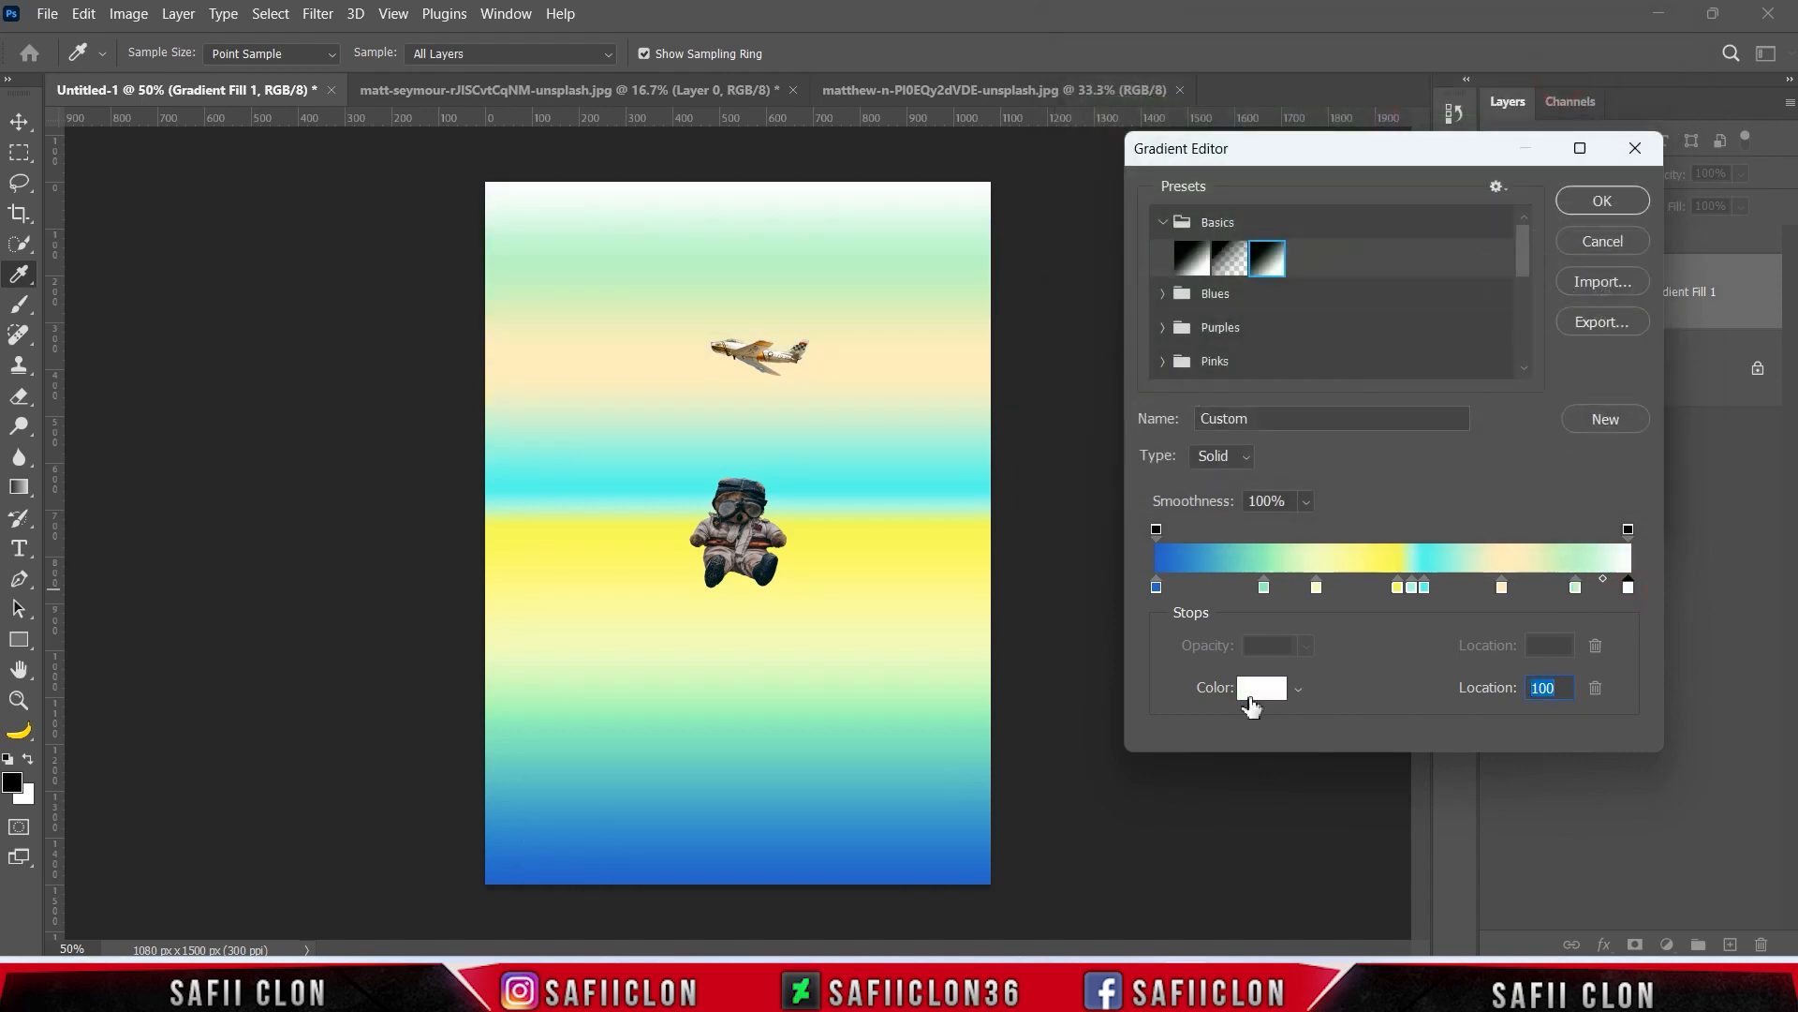
{"action": "left_click", "coordinate": [1261, 689]}
{"action": "left_click", "coordinate": [1466, 462]}
{"action": "type", "text": "3"}
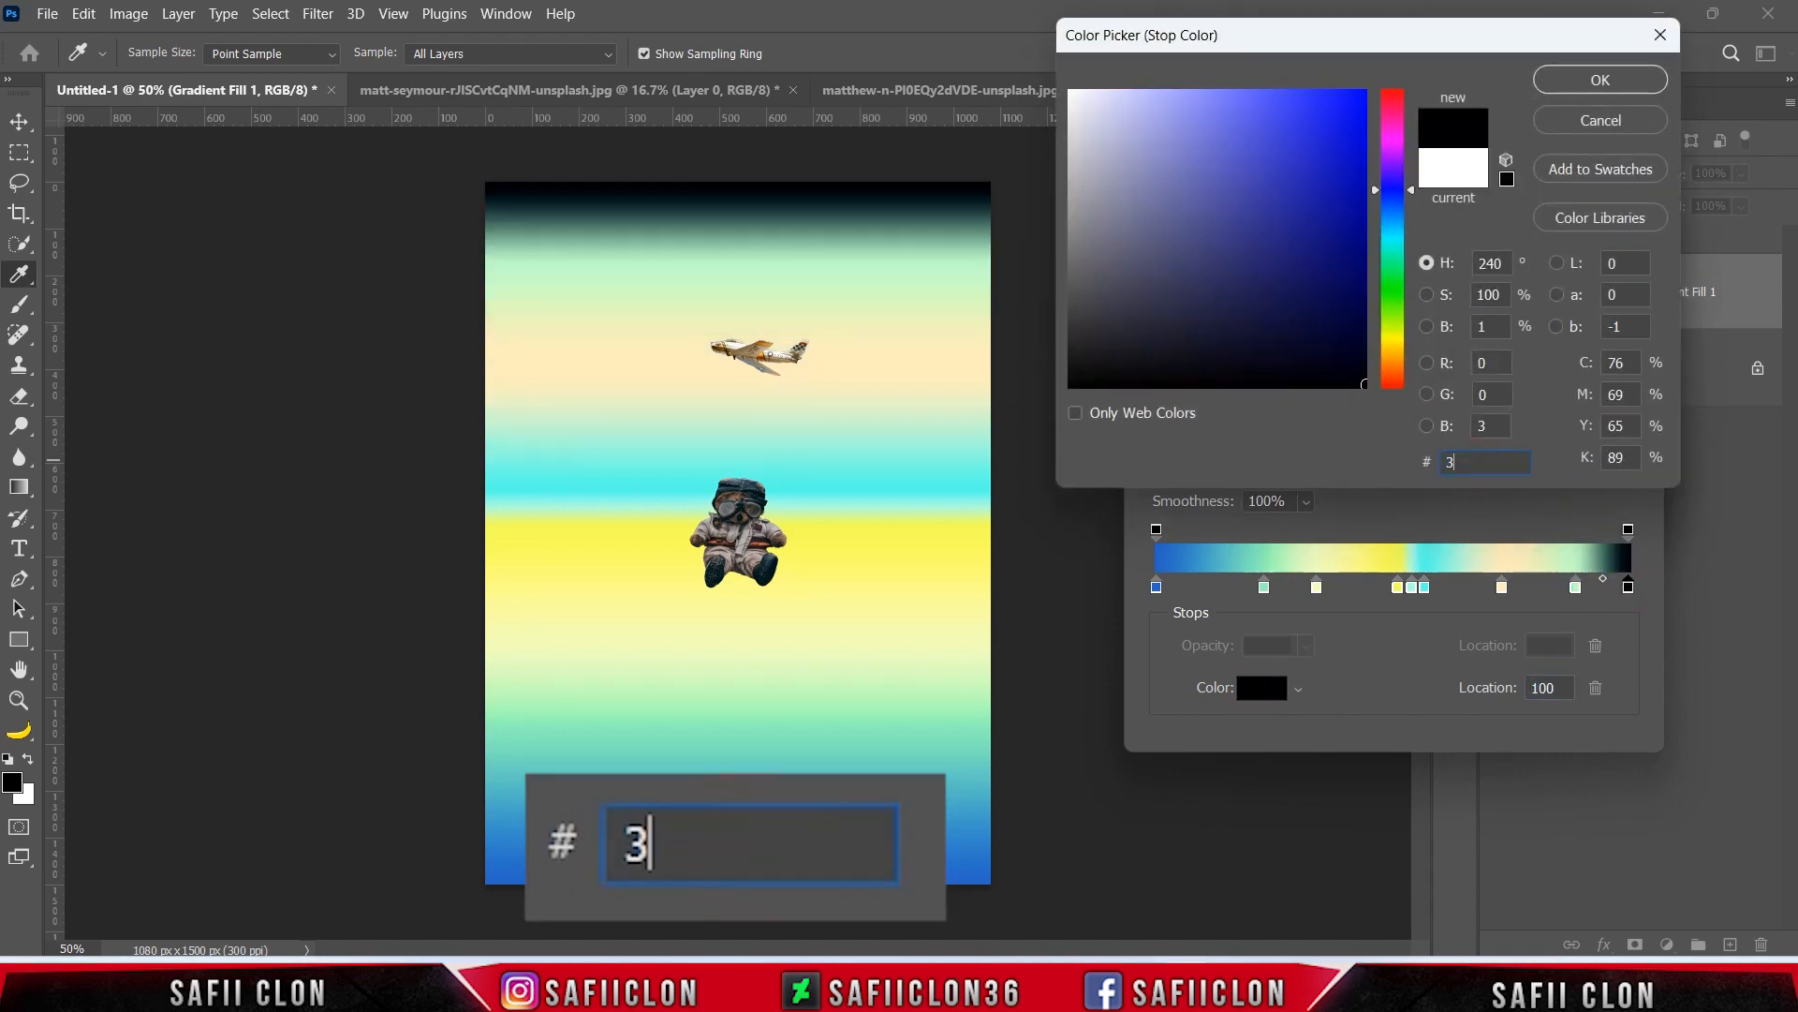
{"action": "type", "text": "bd2fd"}
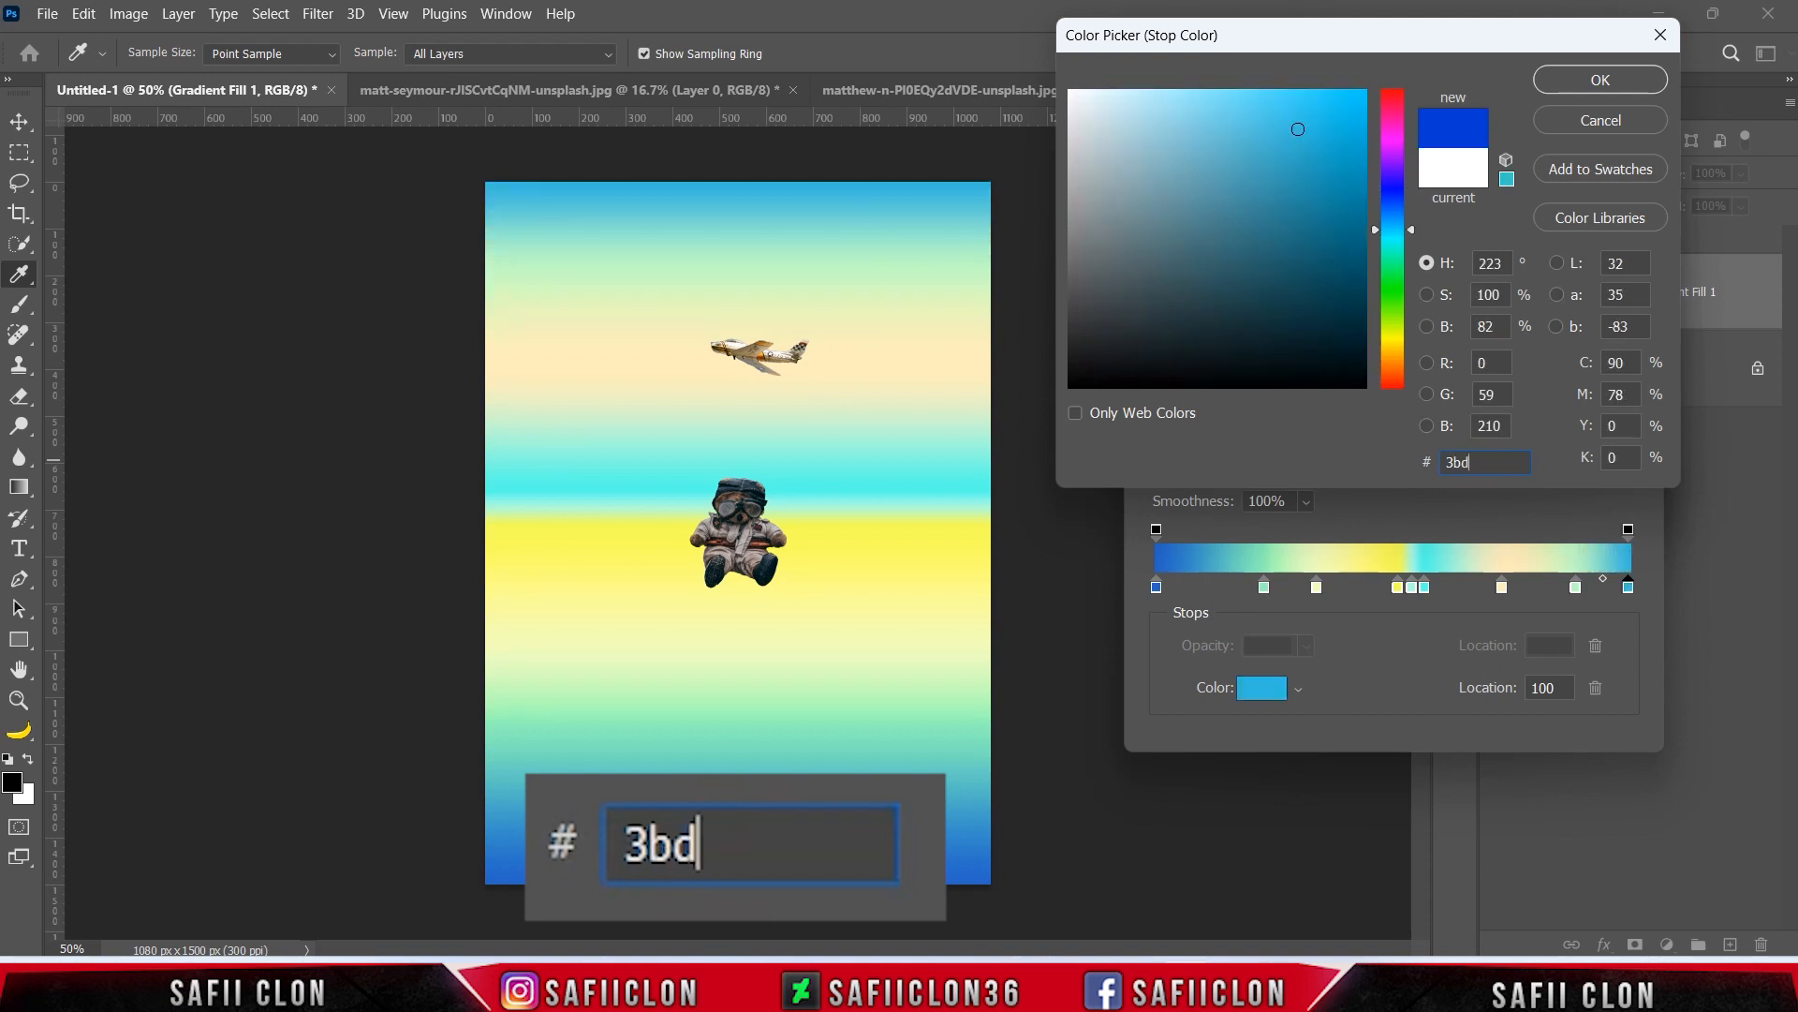
{"action": "left_click", "coordinate": [1593, 80]}
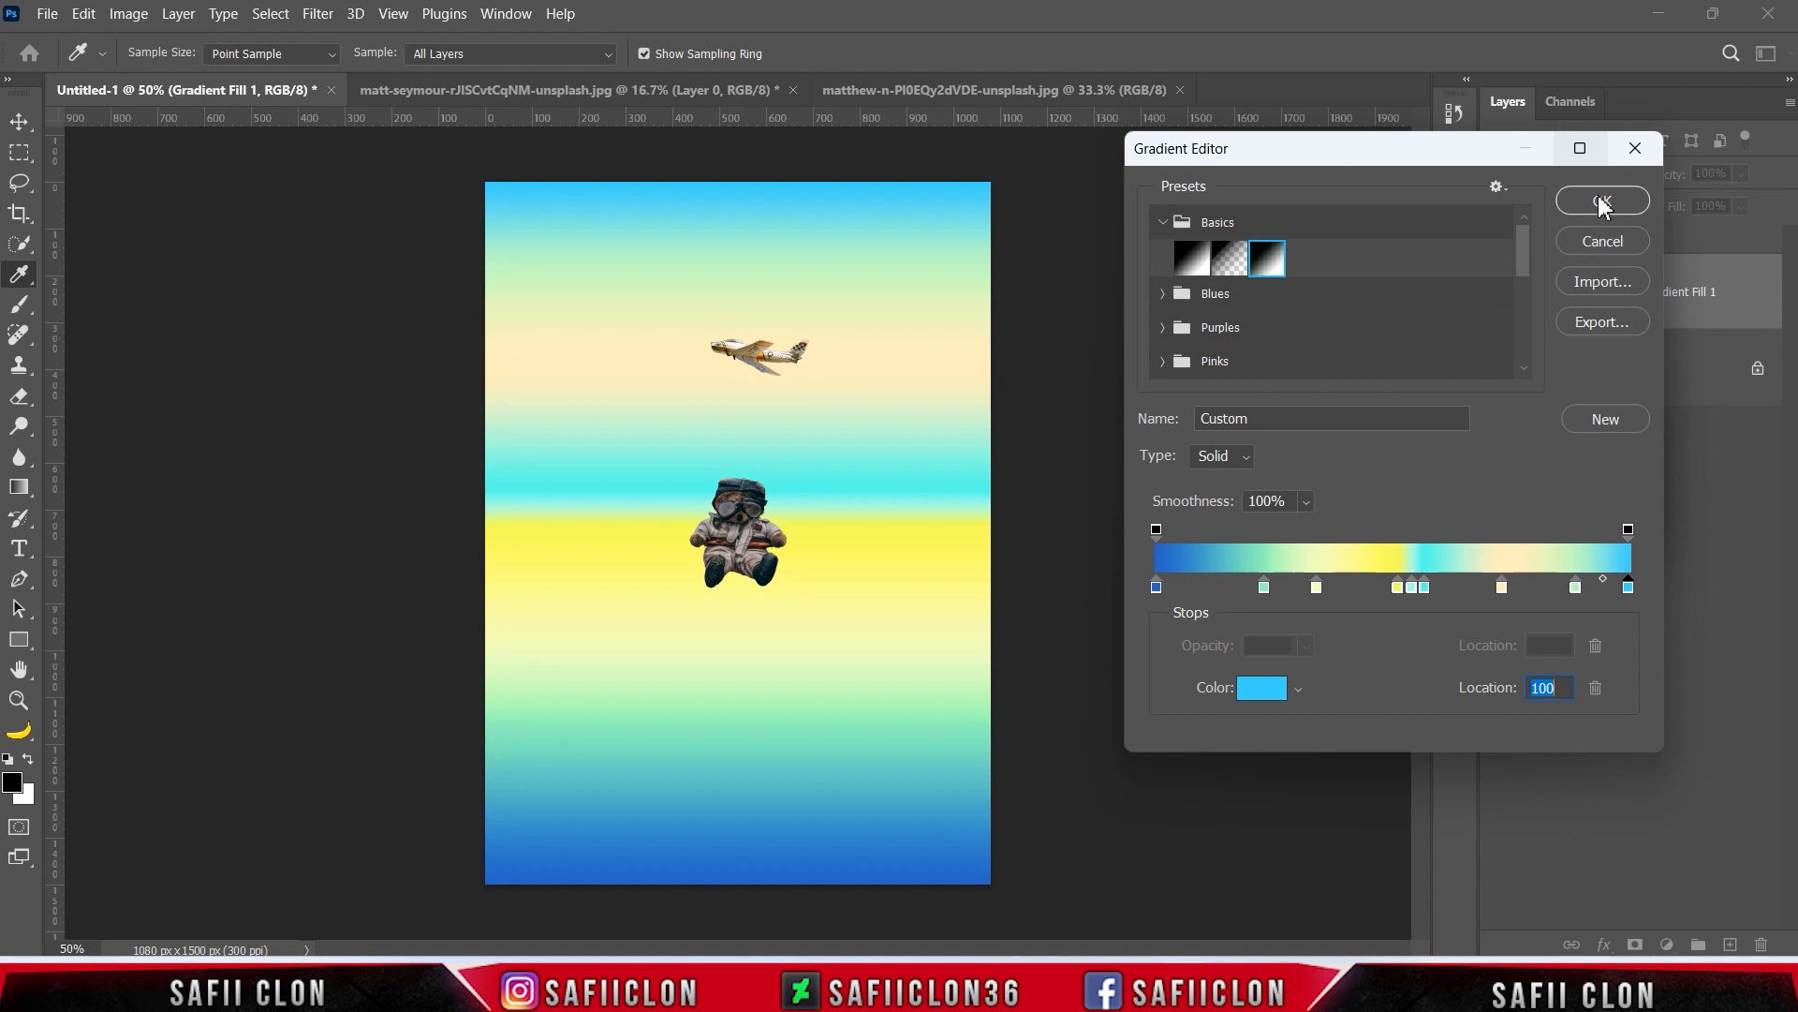
{"action": "left_click", "coordinate": [1604, 202]}
Step: Make the gradient fill Linear at a 62.47° angle and shift it slightly down and to the left on the canvas
{"action": "left_click", "coordinate": [1347, 285]}
{"action": "left_click", "coordinate": [1341, 312]}
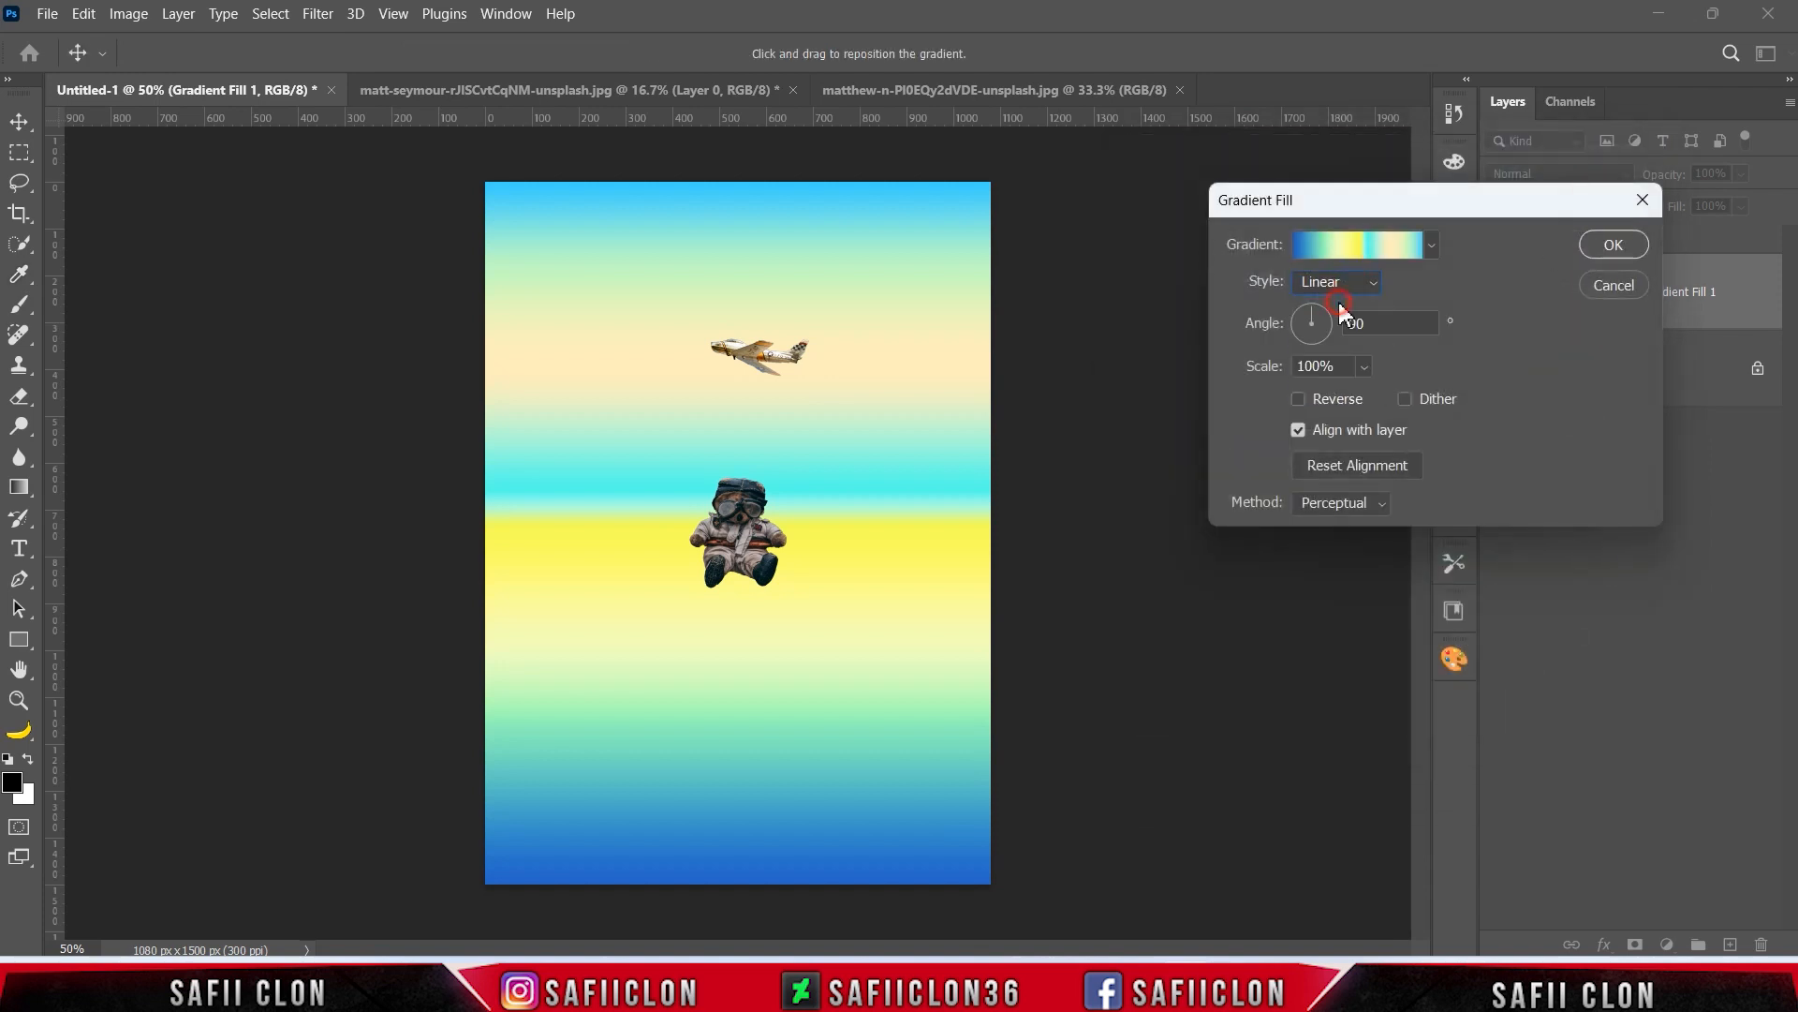
{"action": "left_click_drag", "start_coordinate": [1317, 306], "coordinate": [1323, 310]}
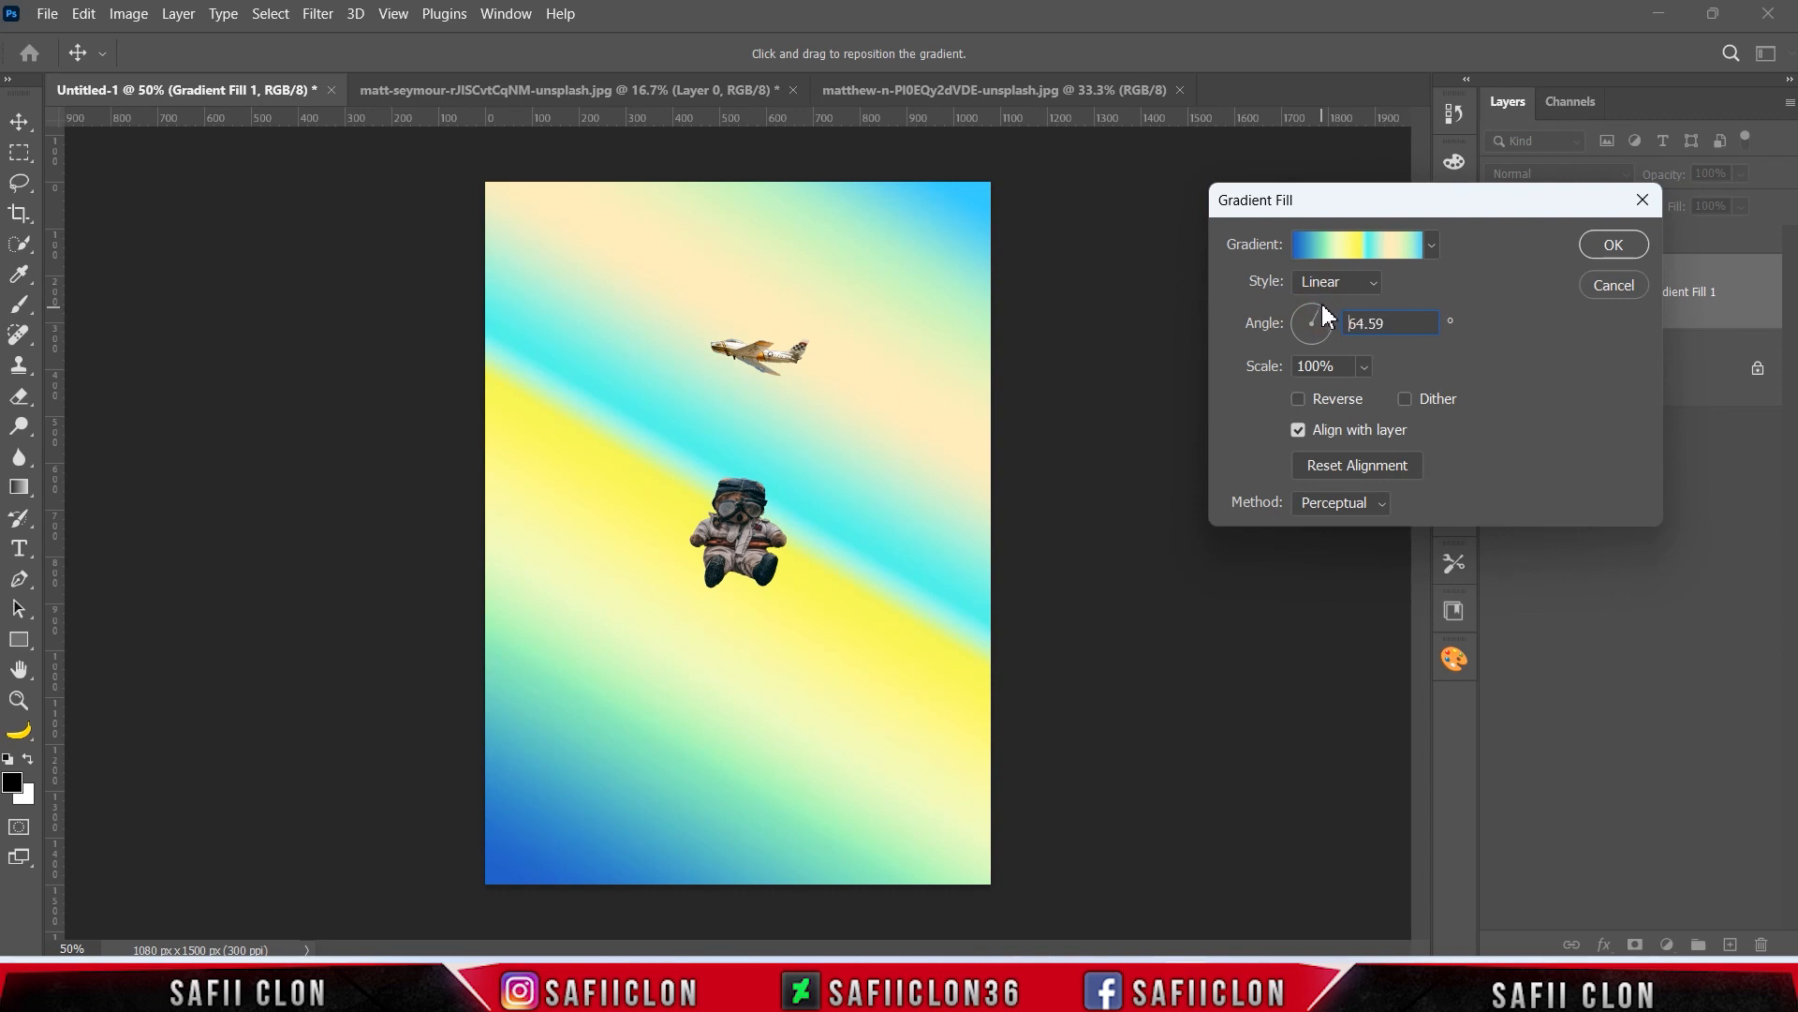
{"action": "left_click_drag", "start_coordinate": [907, 588], "coordinate": [881, 614]}
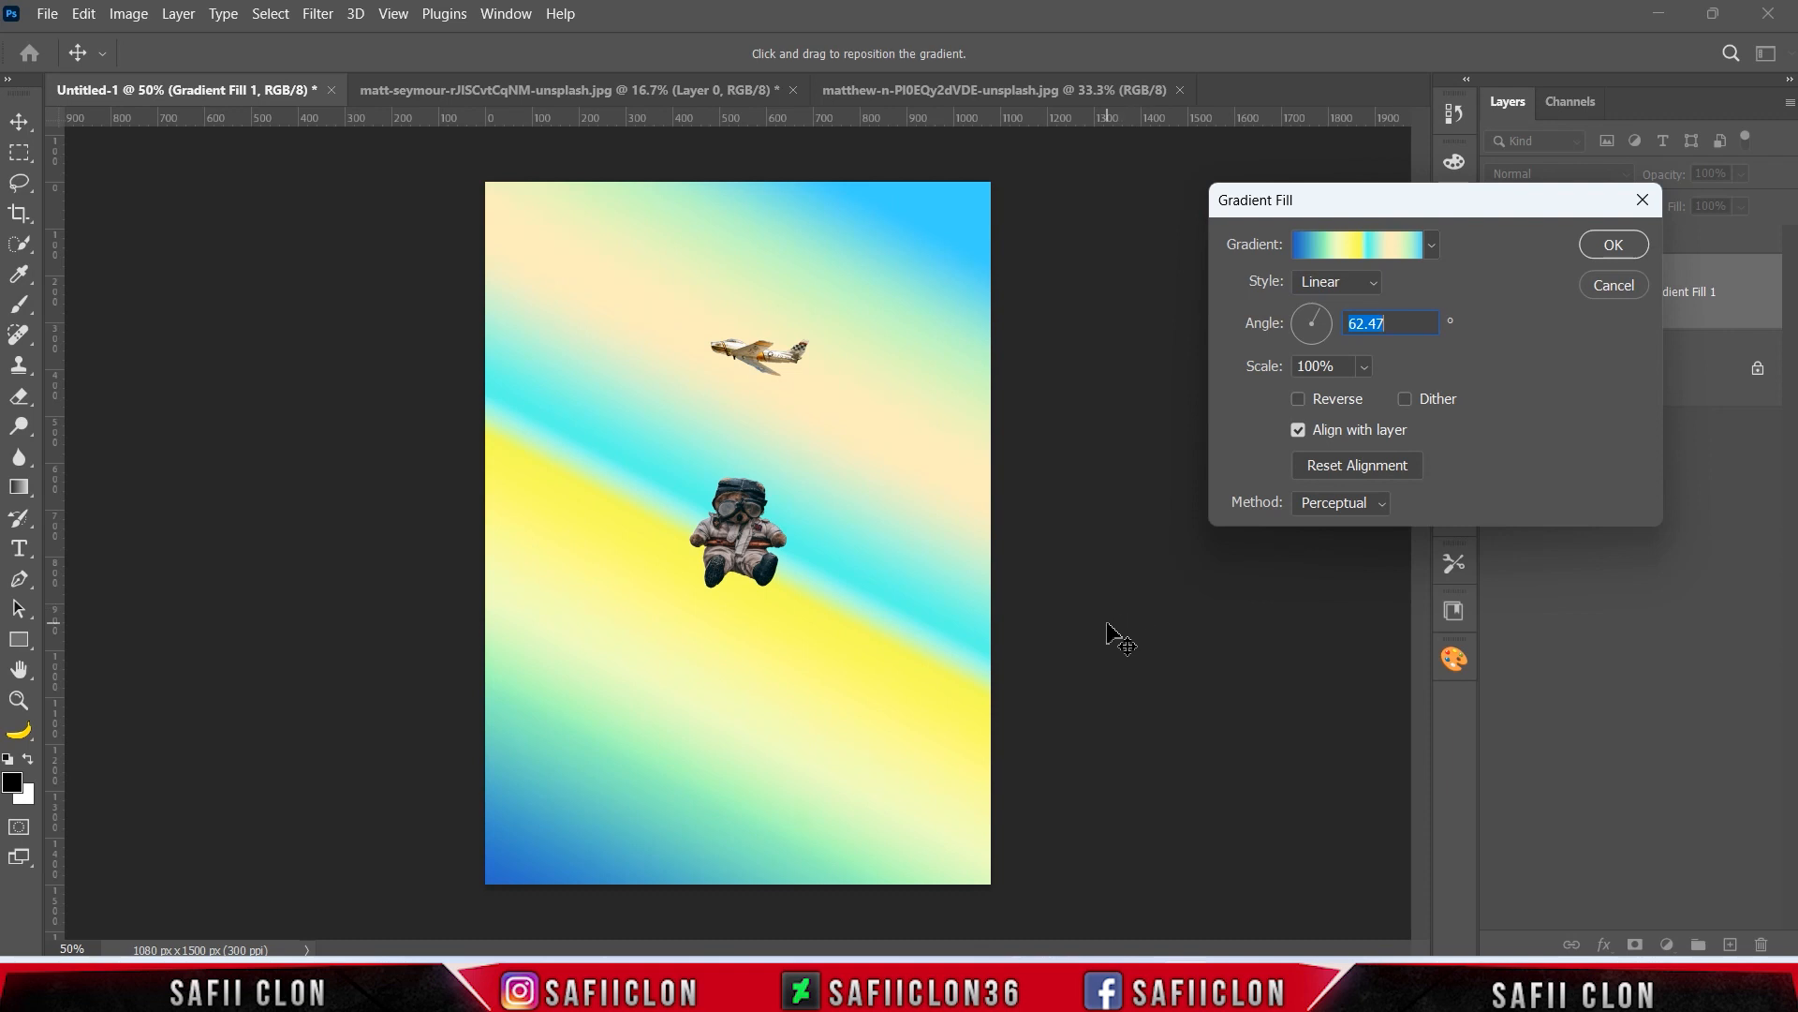
{"action": "left_click", "coordinate": [1613, 244]}
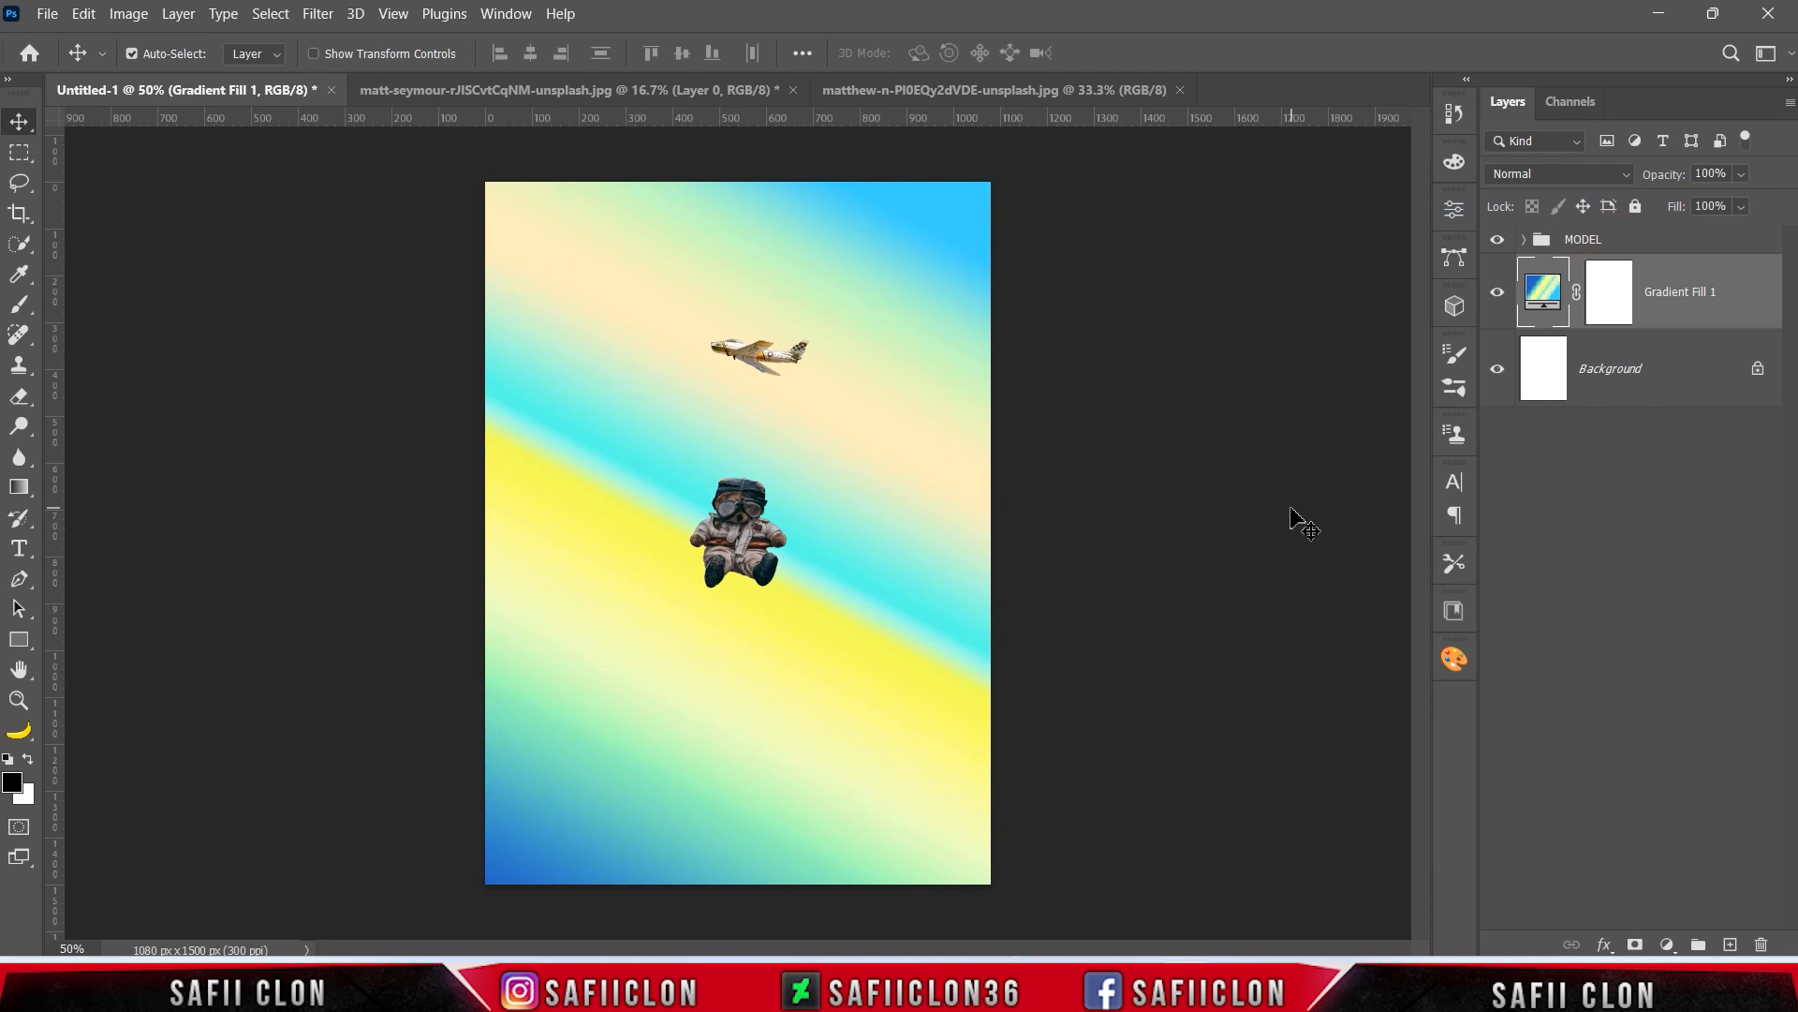
Step: Add a Levels adjustment above the teddy bear layer inside the MODEL group and clip it to that layer
{"action": "left_click", "coordinate": [1643, 239]}
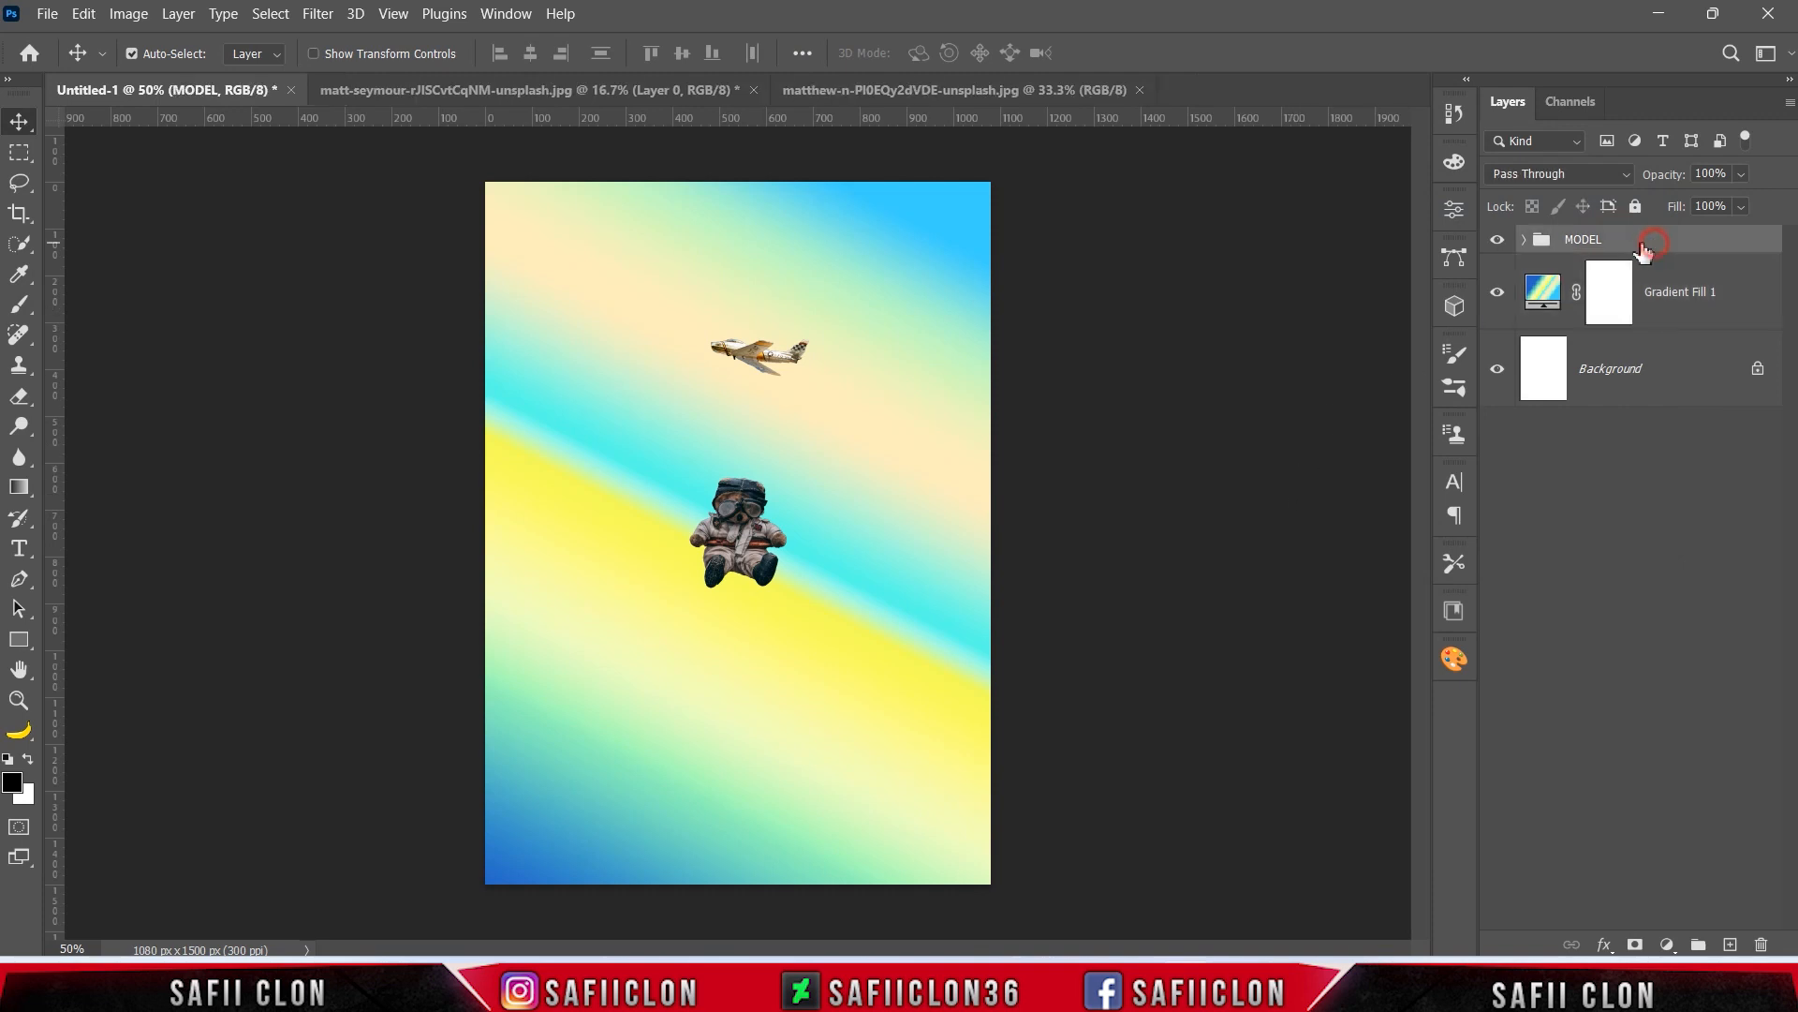
{"action": "left_click", "coordinate": [1521, 241]}
{"action": "left_click", "coordinate": [1683, 380]}
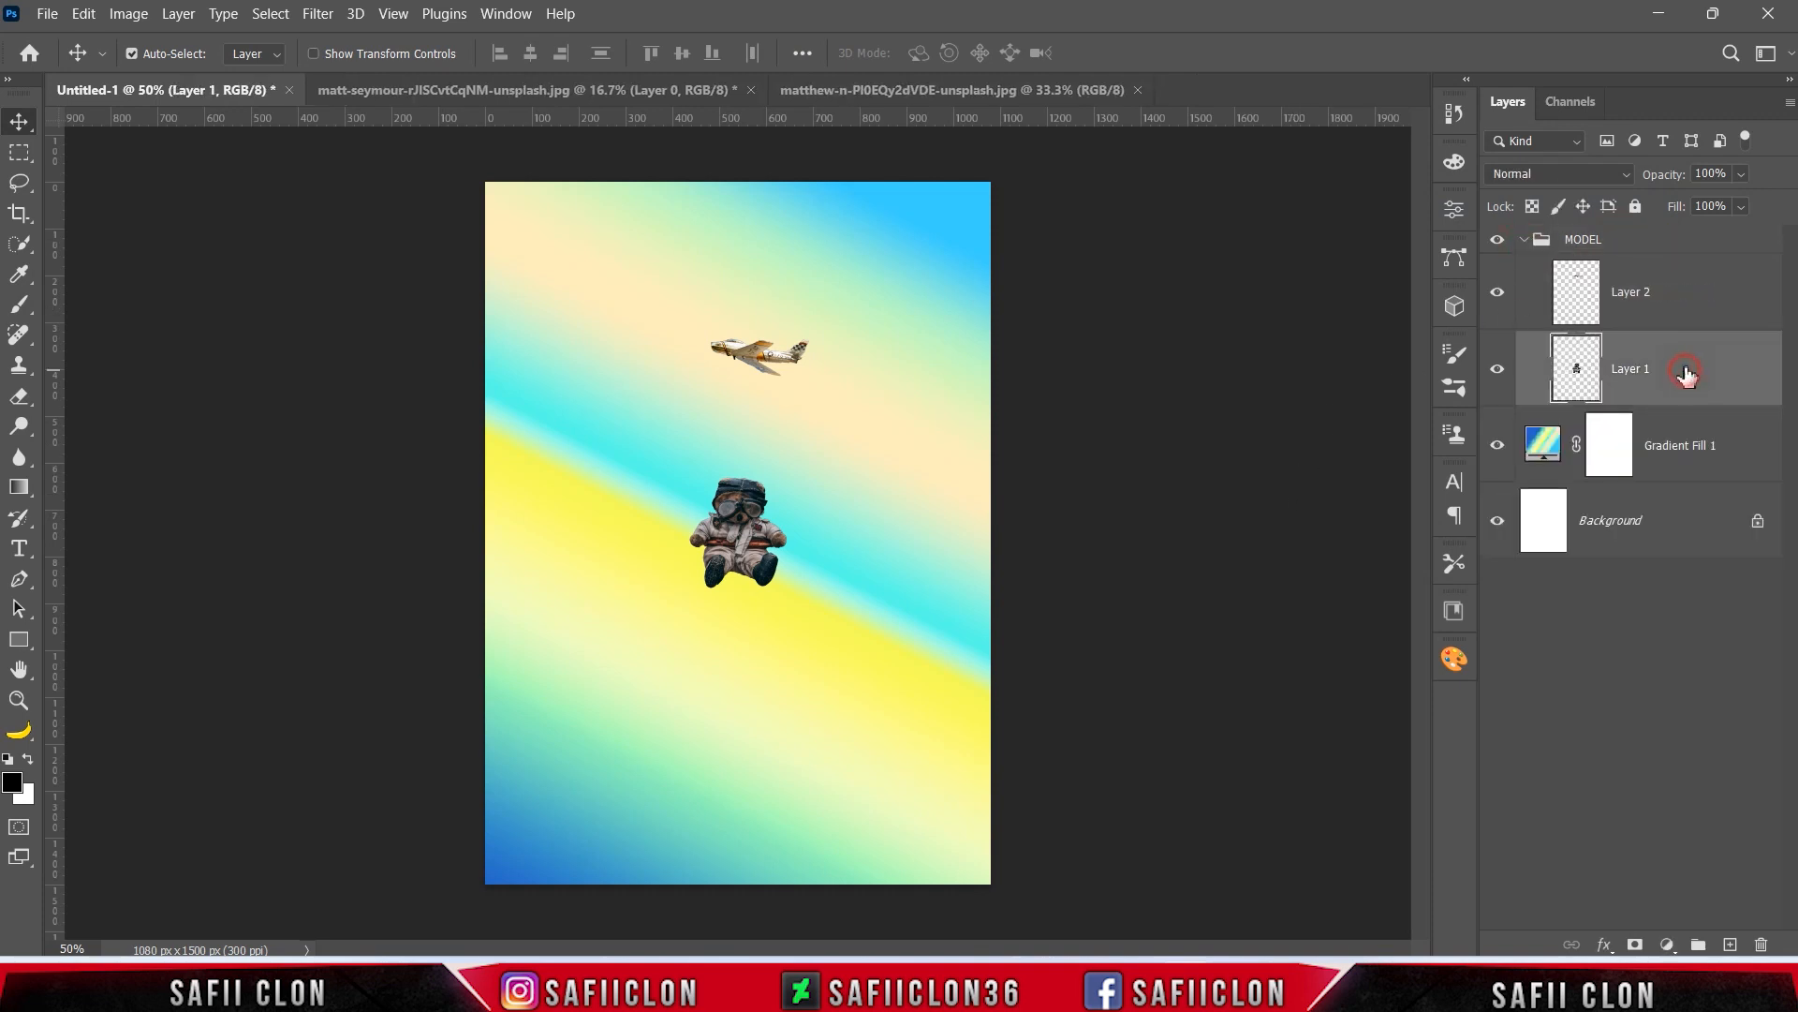
{"action": "left_click", "coordinate": [1667, 946]}
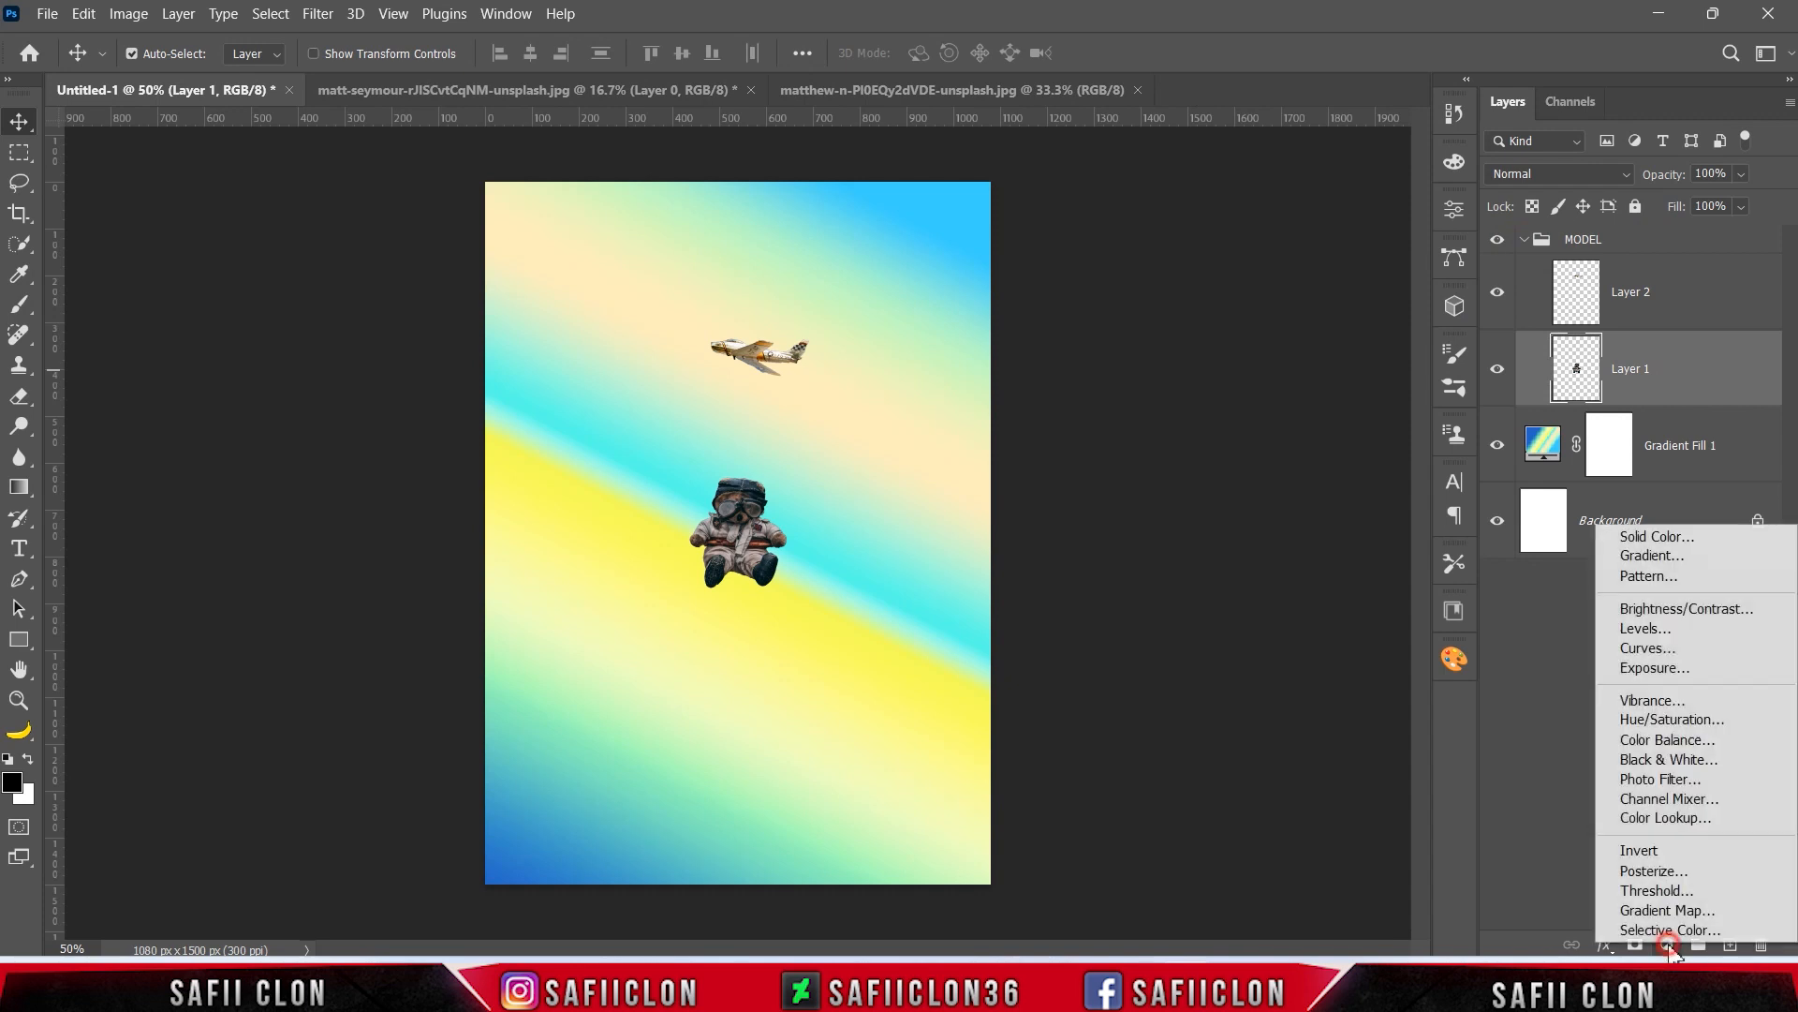
{"action": "left_click", "coordinate": [1647, 635]}
{"action": "left_click", "coordinate": [1255, 718]}
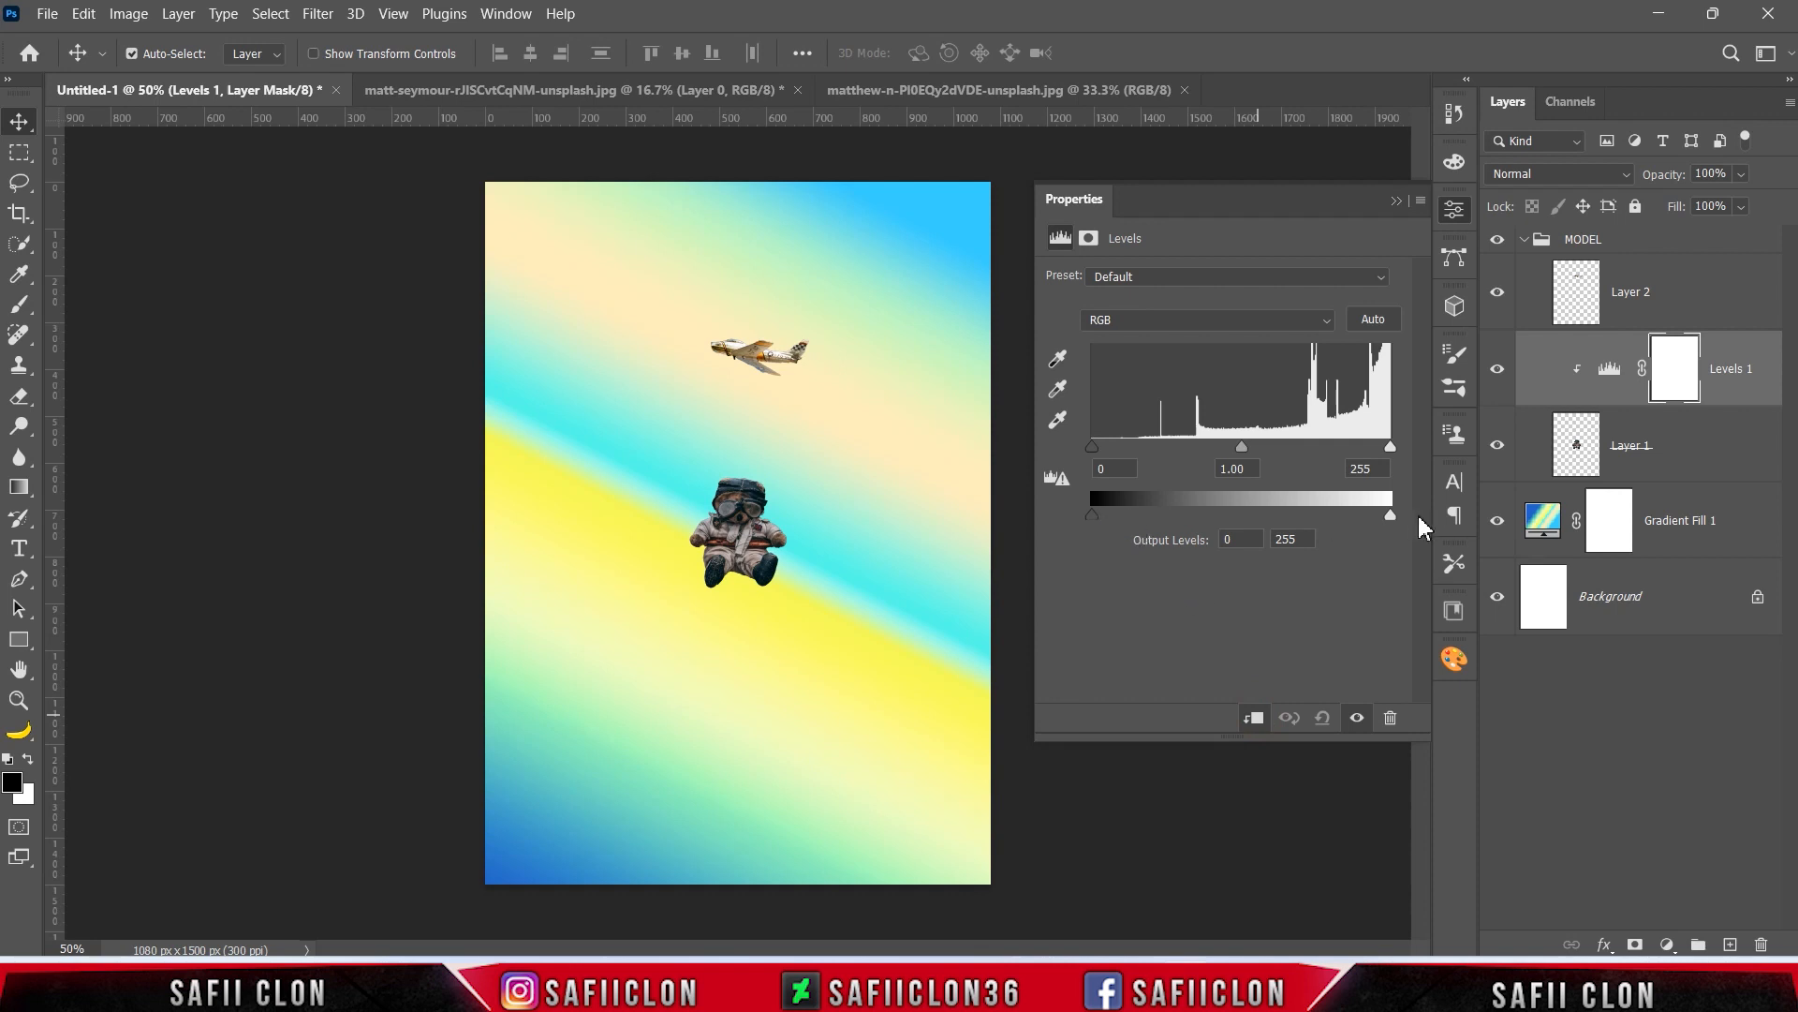
Step: Darken the teddy bear by setting the Levels output range to 38–95 and fine-tuning the midtones
{"action": "left_click_drag", "start_coordinate": [1391, 516], "coordinate": [1137, 521]}
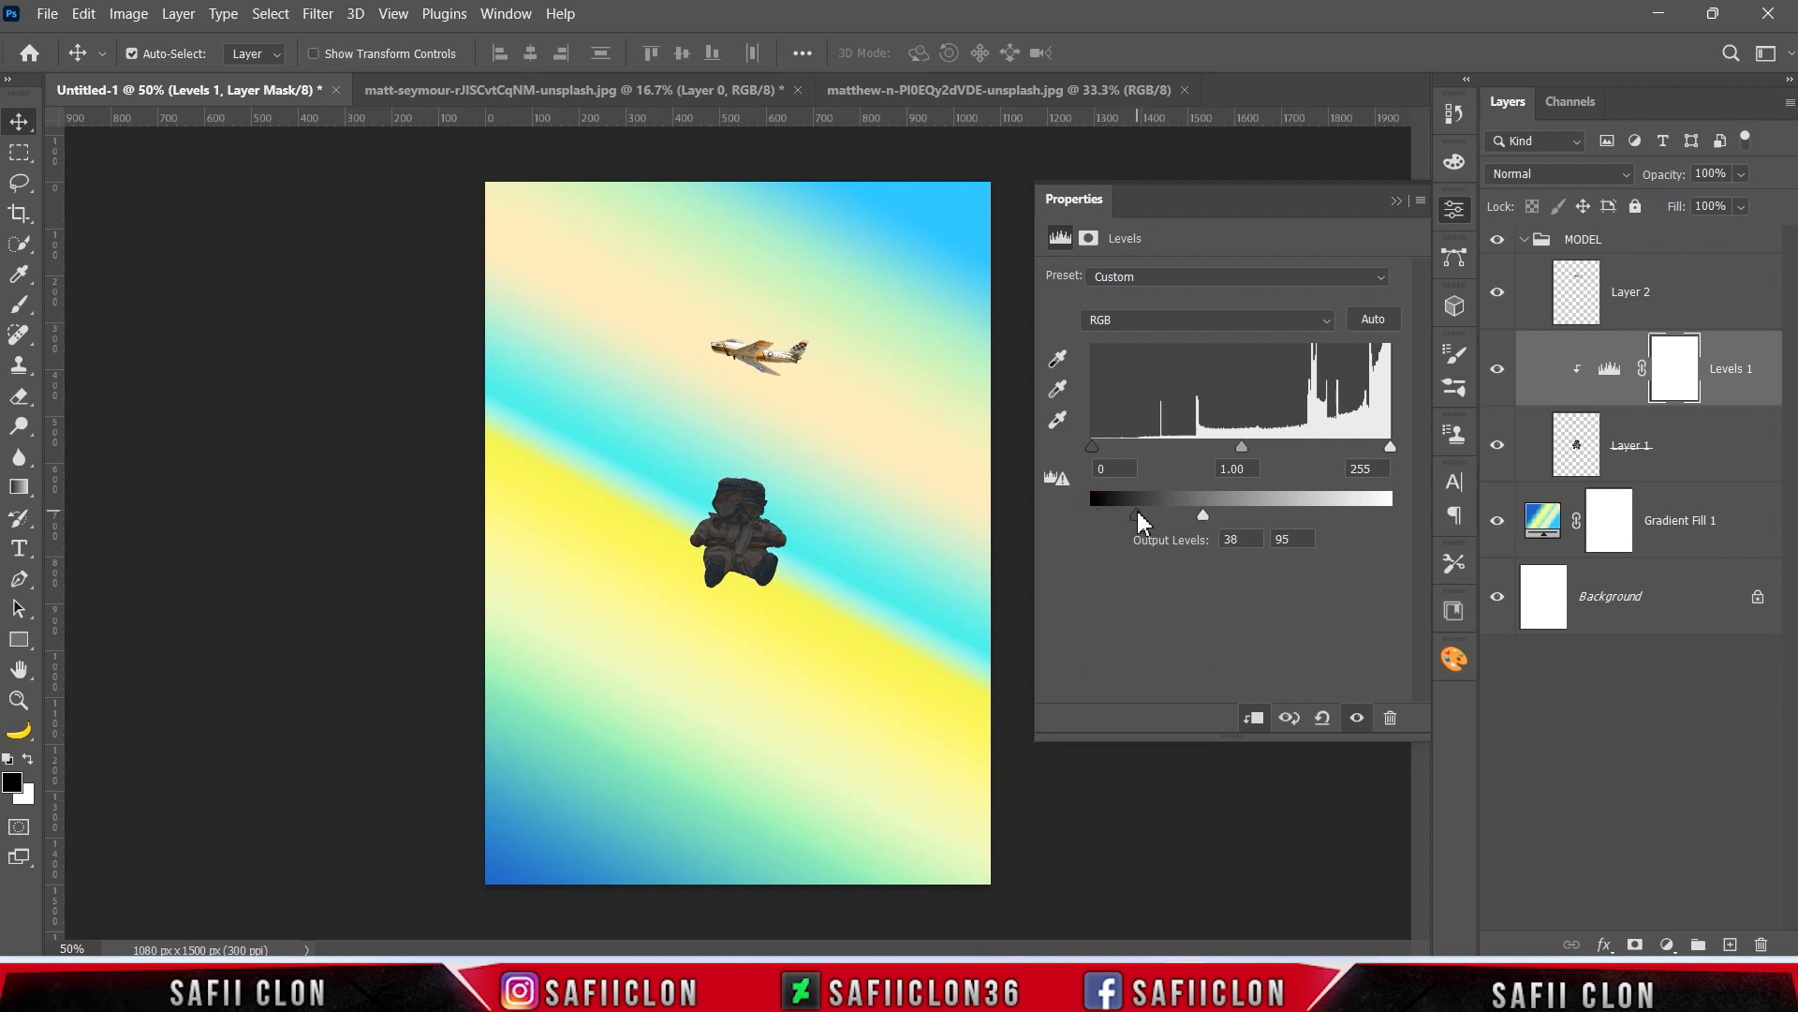
{"action": "left_click_drag", "start_coordinate": [1245, 457], "coordinate": [1255, 459]}
{"action": "left_click_drag", "start_coordinate": [1256, 457], "coordinate": [1251, 459]}
{"action": "left_click", "coordinate": [1396, 201]}
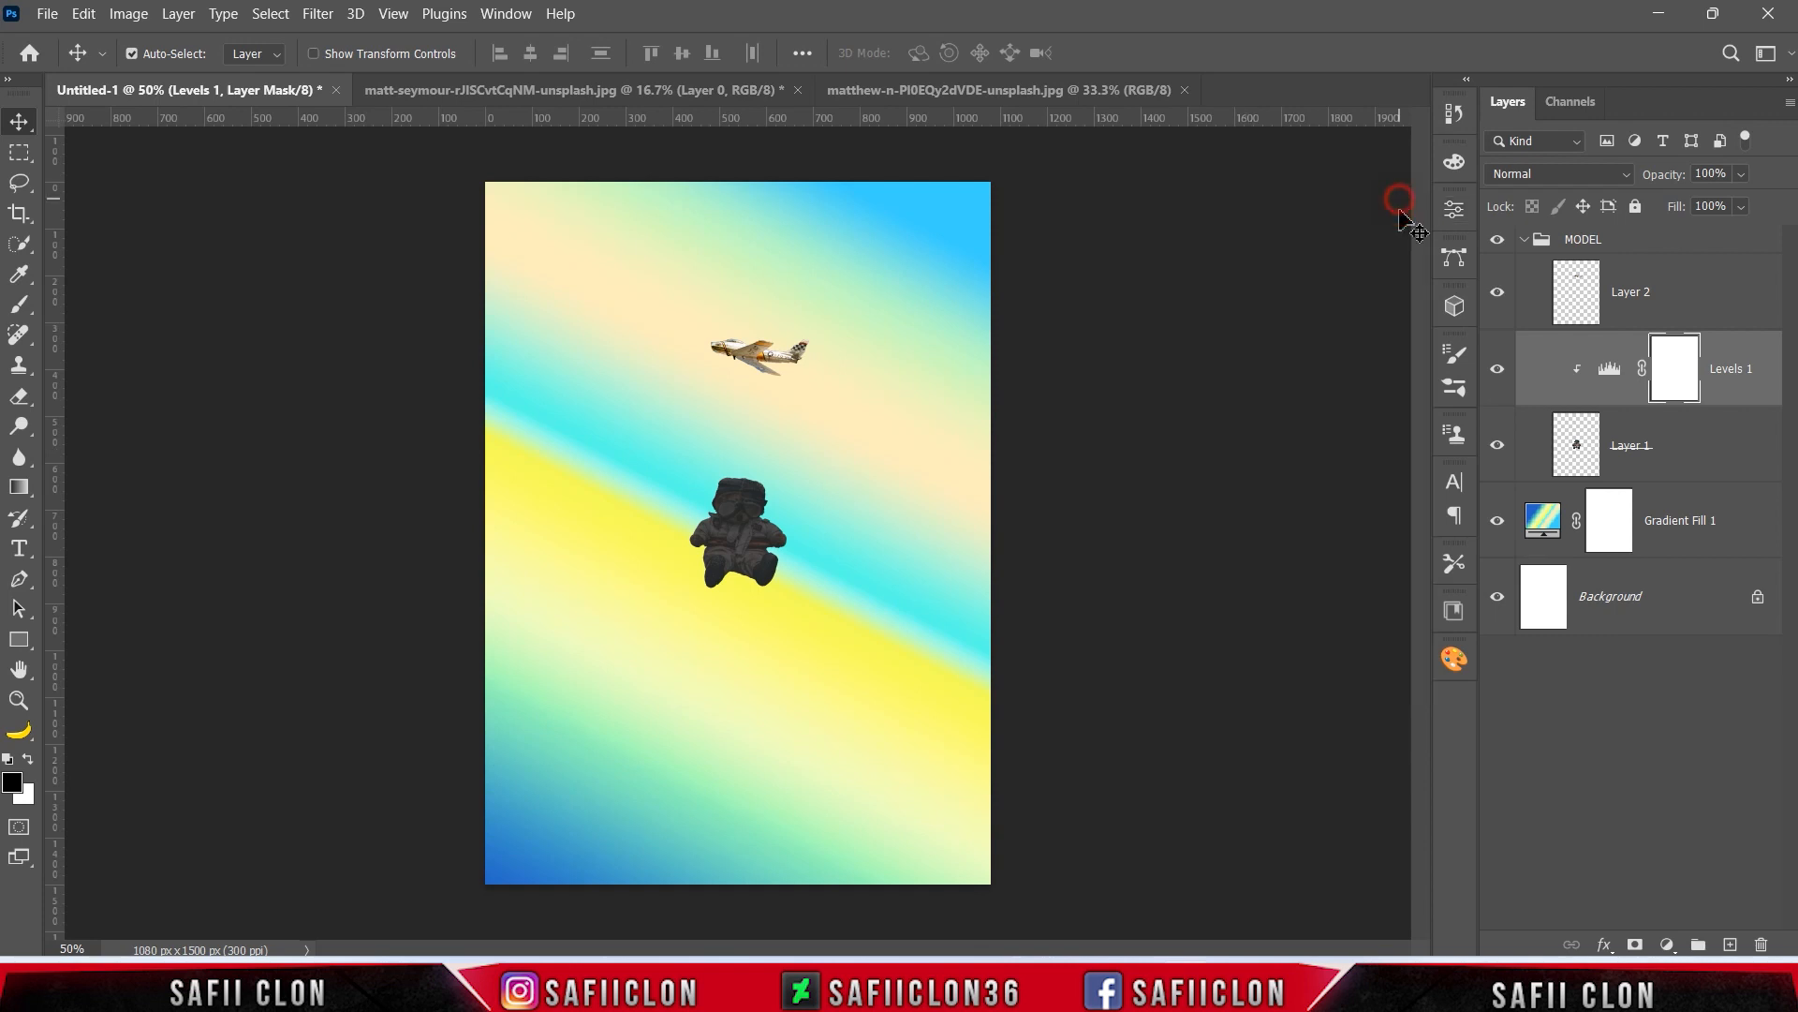
{"action": "key", "text": "ctrl+plus"}
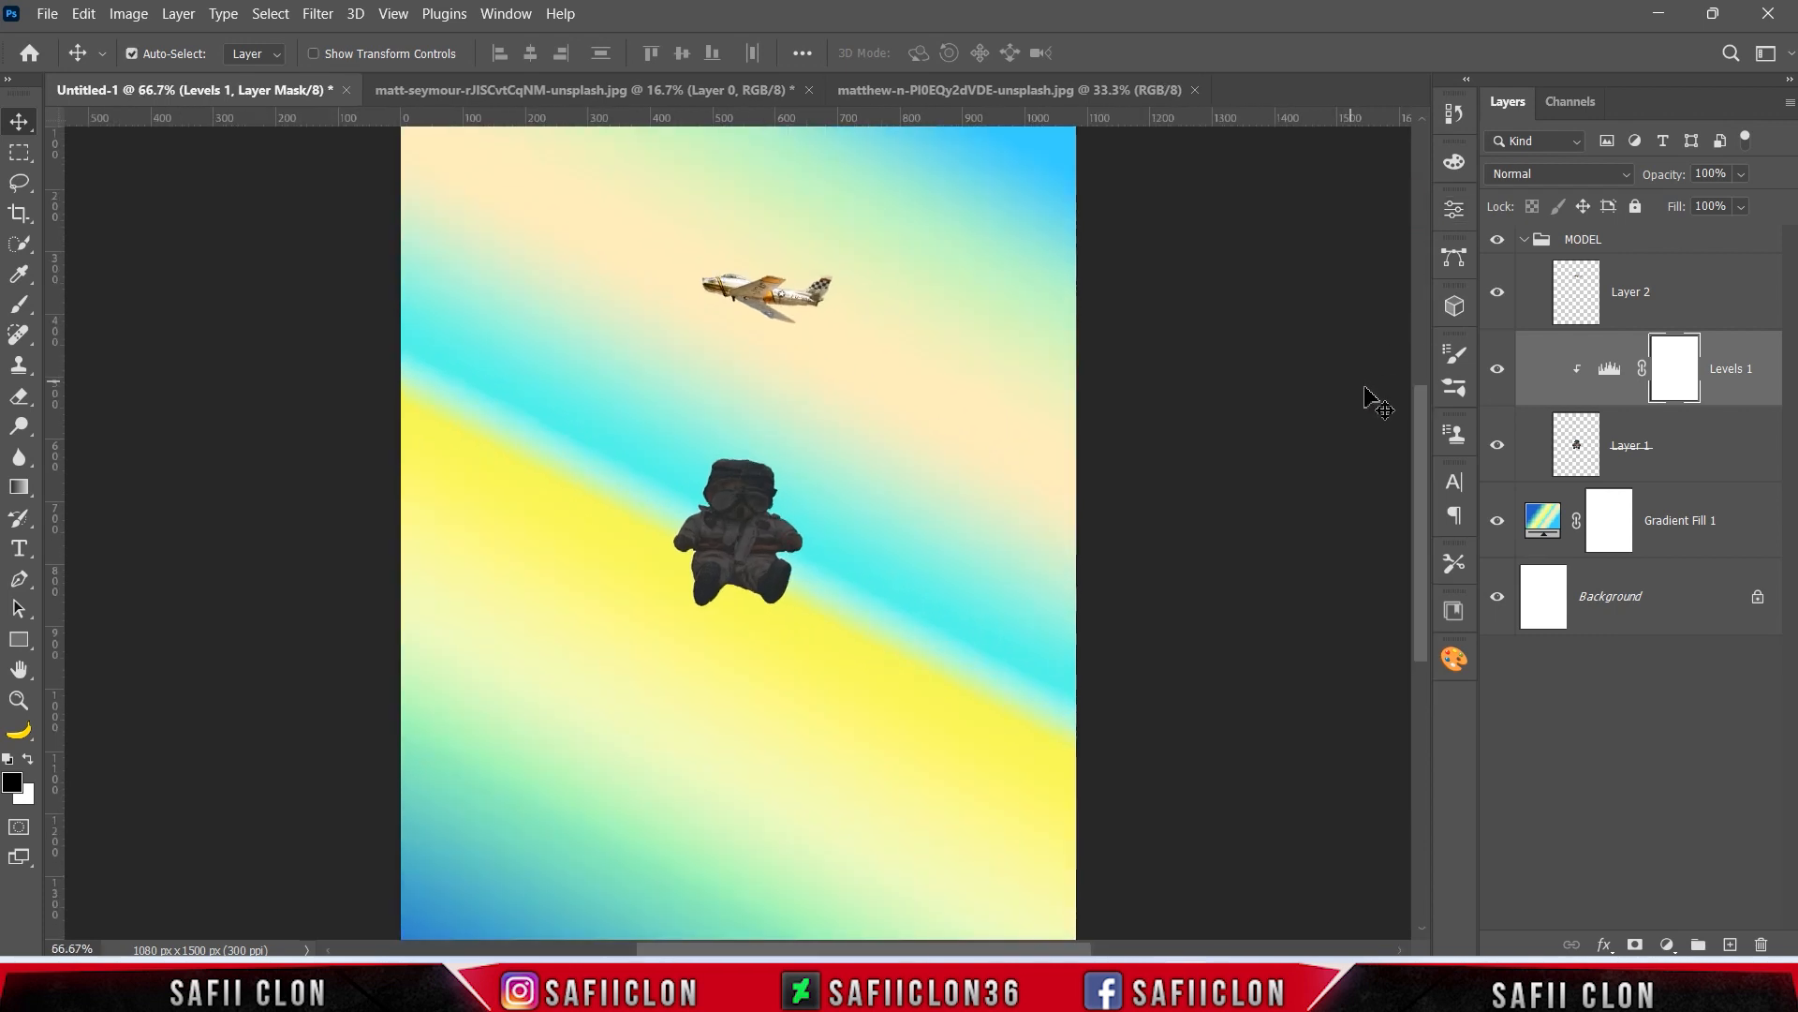
{"action": "left_click", "coordinate": [1497, 368]}
{"action": "left_click", "coordinate": [1496, 368]}
{"action": "left_click", "coordinate": [1497, 368]}
{"action": "left_click", "coordinate": [1497, 368]}
Step: Set up a soft brush with size 36 and 17% opacity for painting on the Levels mask
{"action": "left_click", "coordinate": [21, 307]}
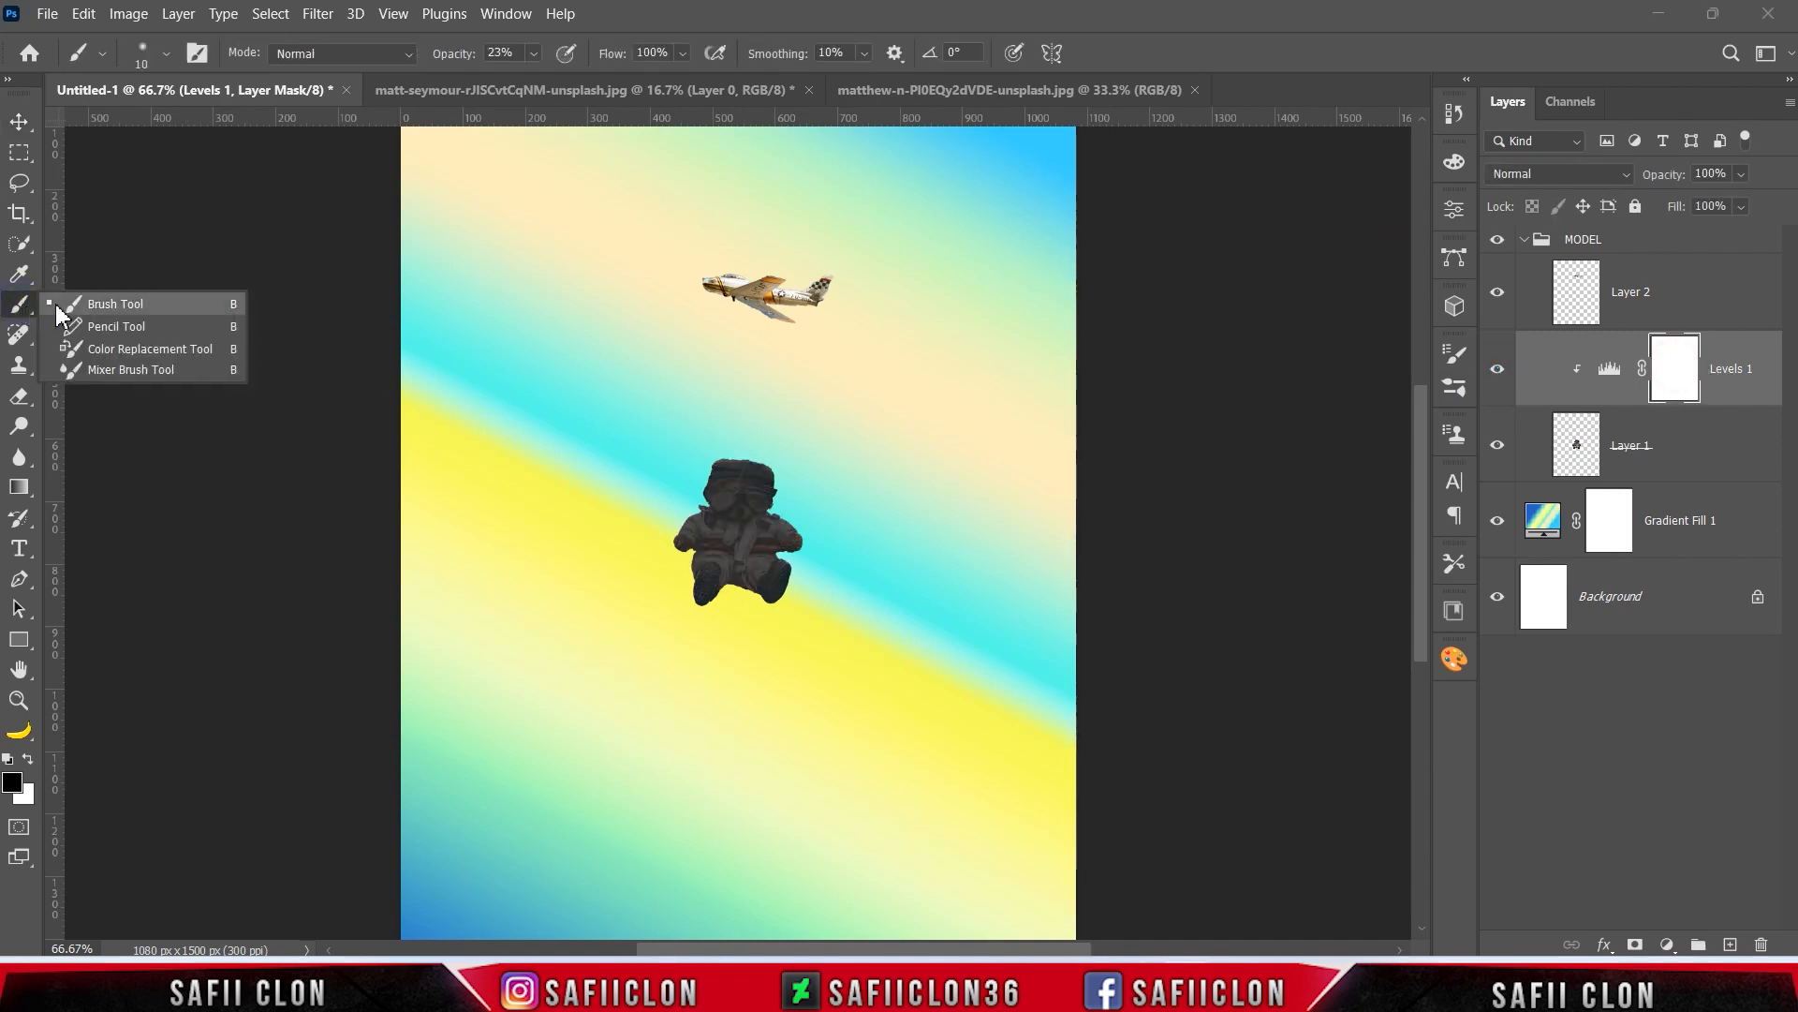
{"action": "left_click", "coordinate": [105, 307]}
{"action": "left_click", "coordinate": [166, 53]}
{"action": "left_click", "coordinate": [179, 353]}
{"action": "left_click_drag", "start_coordinate": [135, 129], "coordinate": [160, 147]}
{"action": "left_click", "coordinate": [167, 56]}
{"action": "left_click", "coordinate": [531, 55]}
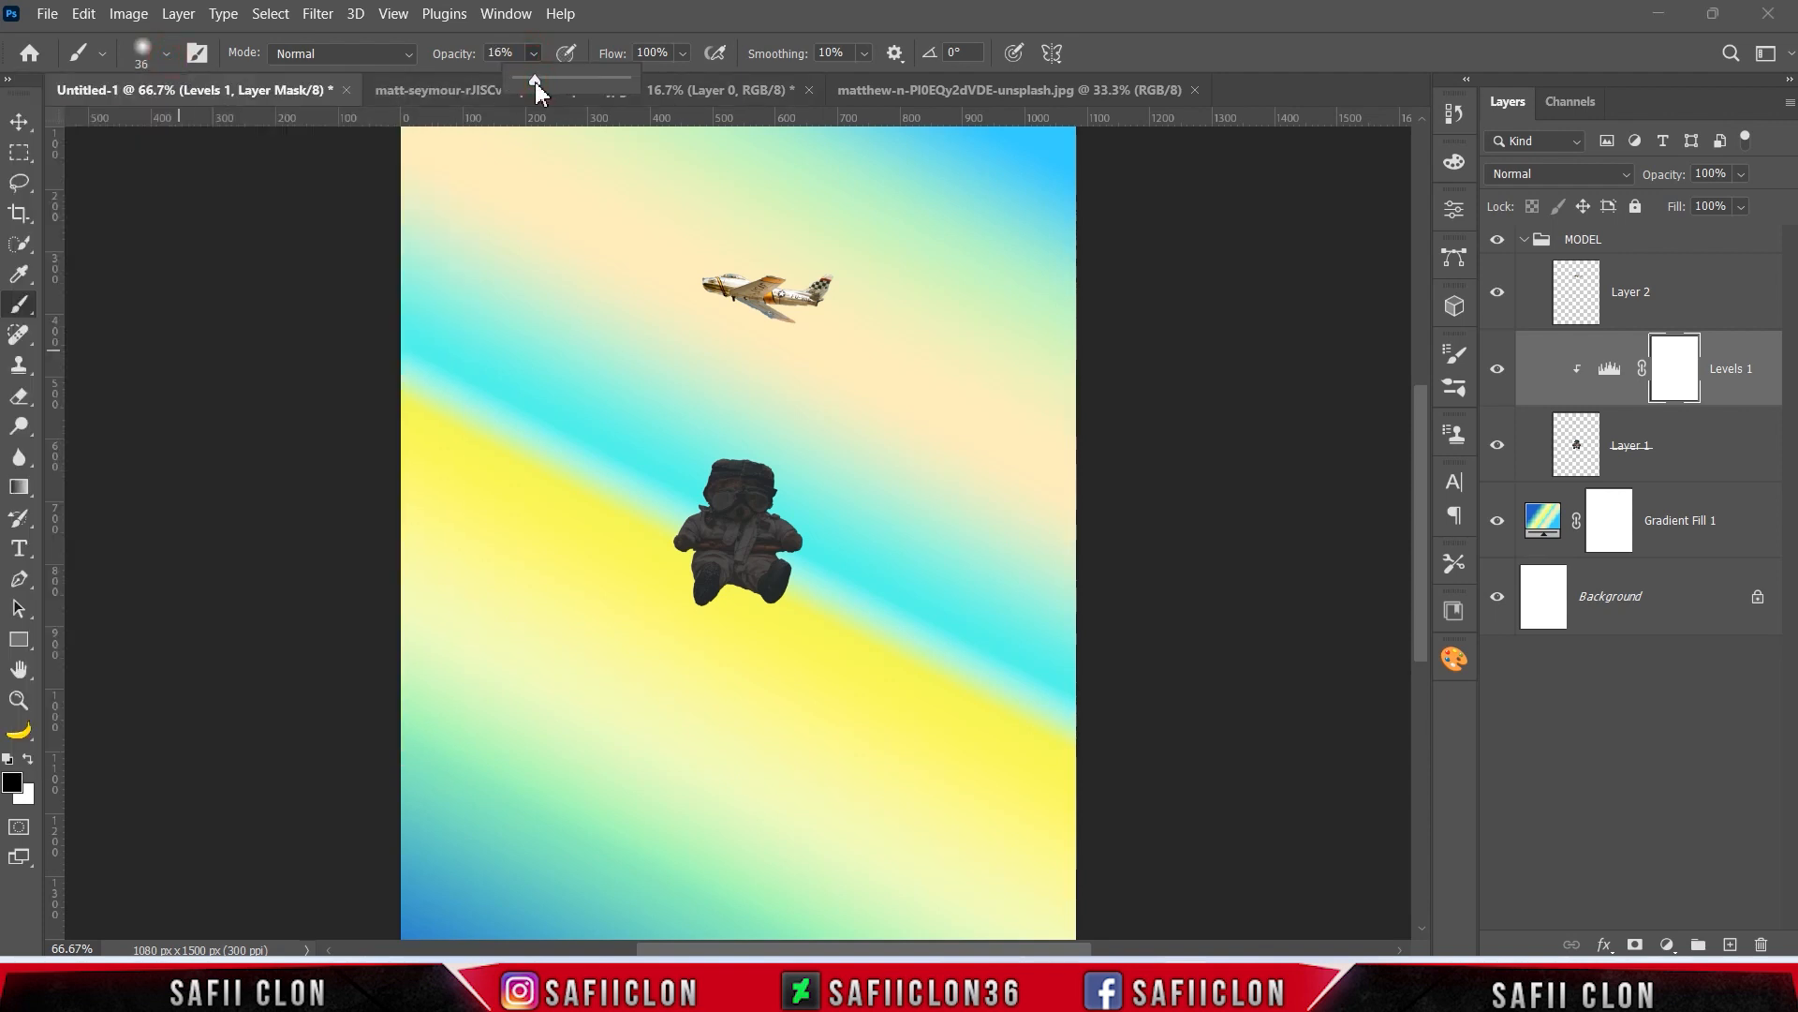
{"action": "left_click_drag", "start_coordinate": [535, 81], "coordinate": [536, 63]}
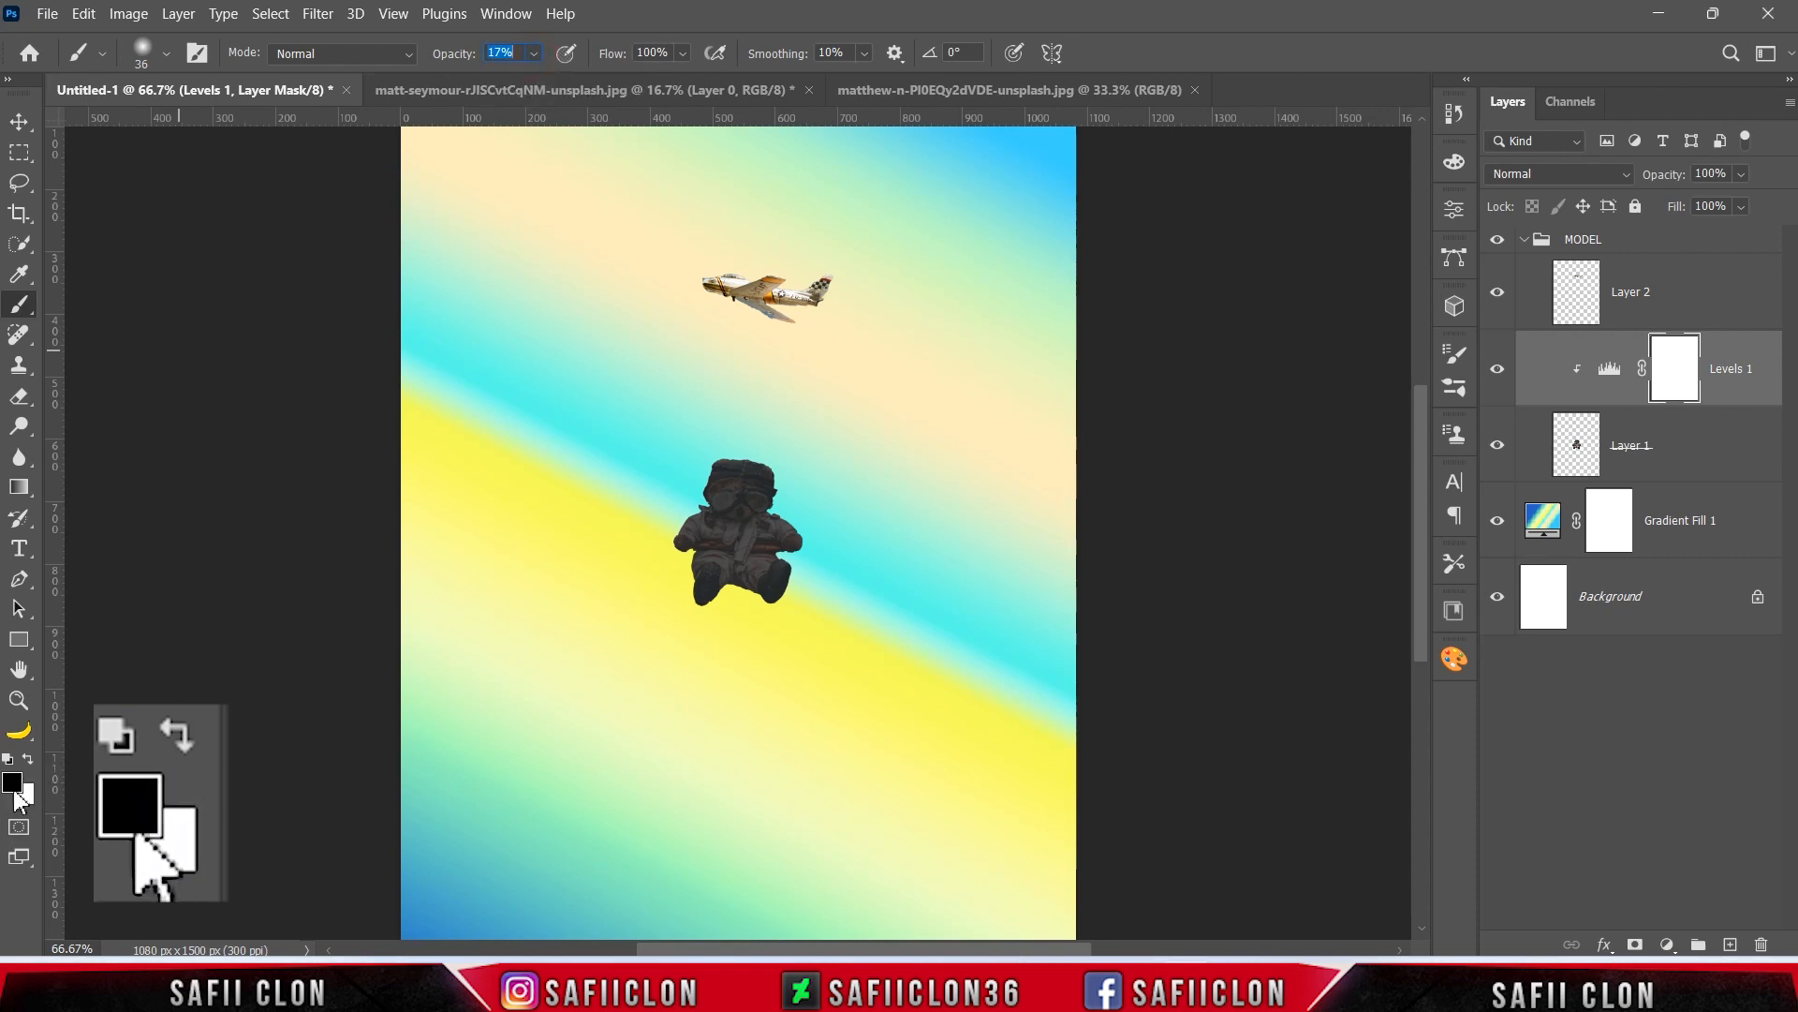
Step: Paint black on the Levels mask along the teddy's cap, arms, shoulders and legs to lighten its edges, varying the brush size
{"action": "key", "text": "ctrl+plus"}
{"action": "key", "text": "ctrl+plus"}
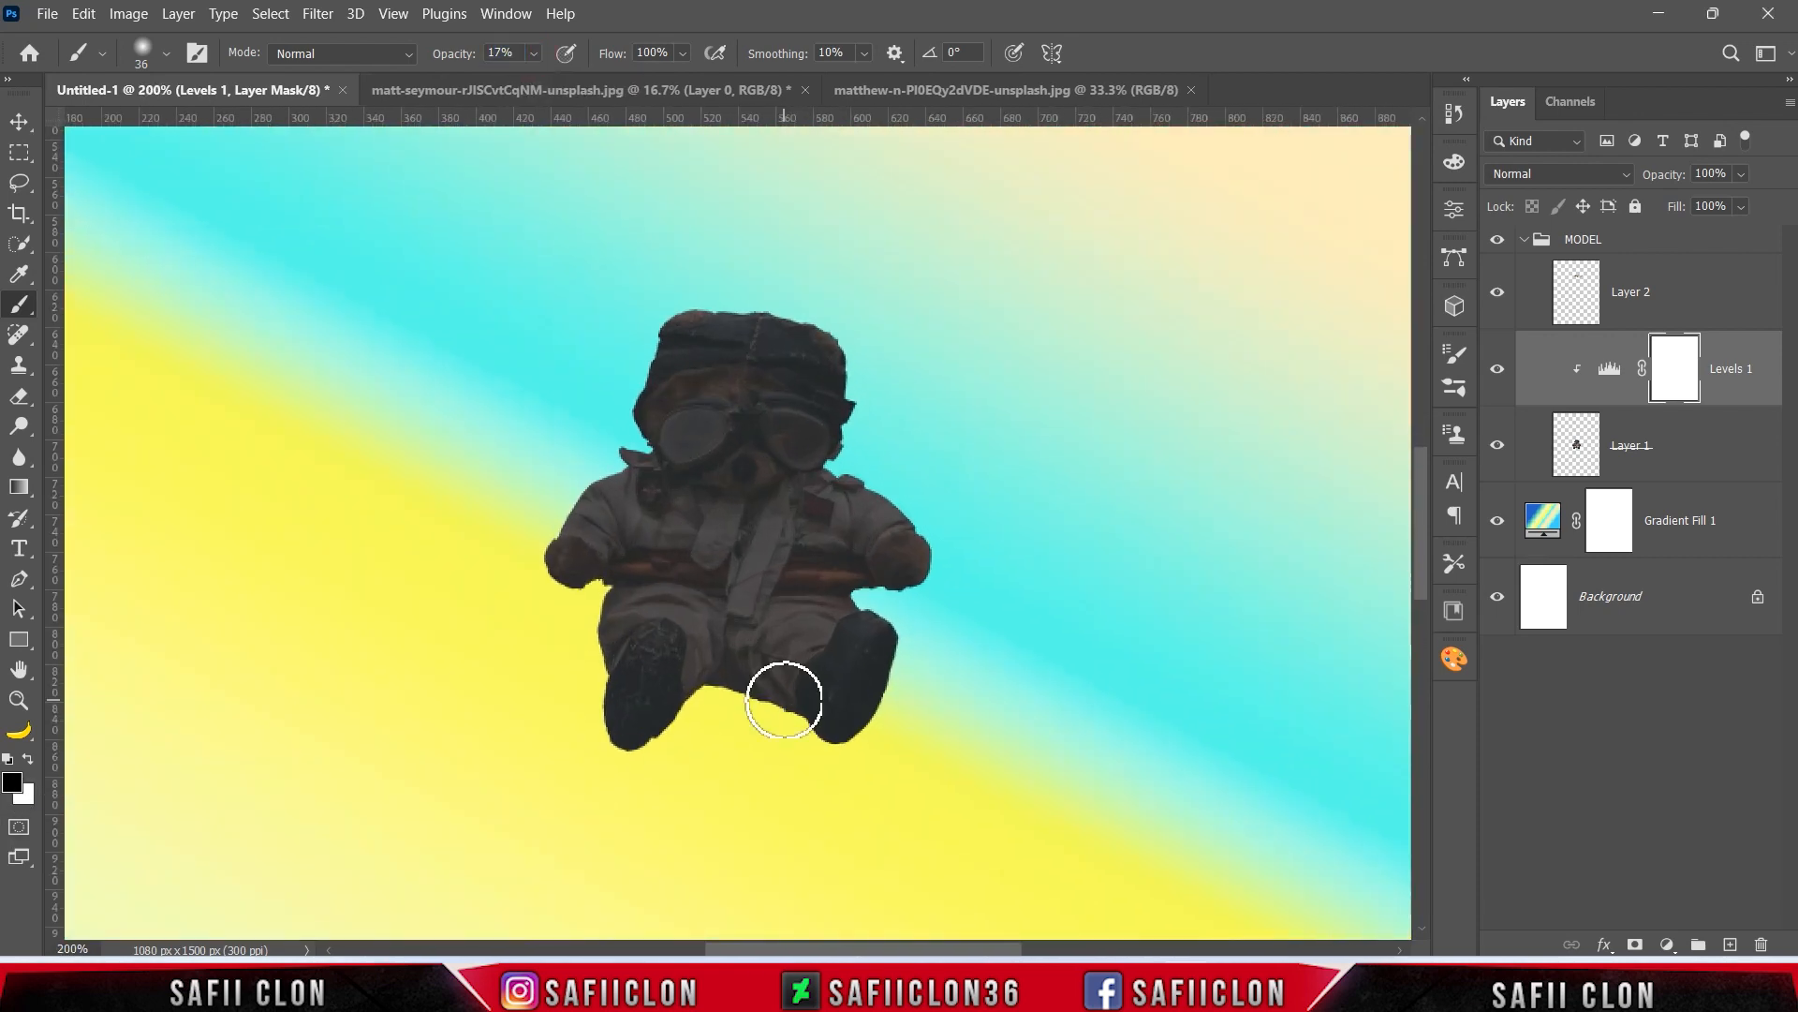
{"action": "scroll", "coordinate": [763, 698], "scroll_direction": "up", "scroll_amount": 1}
{"action": "left_click_drag", "start_coordinate": [622, 366], "coordinate": [790, 345]}
{"action": "key", "text": "bracketleft"}
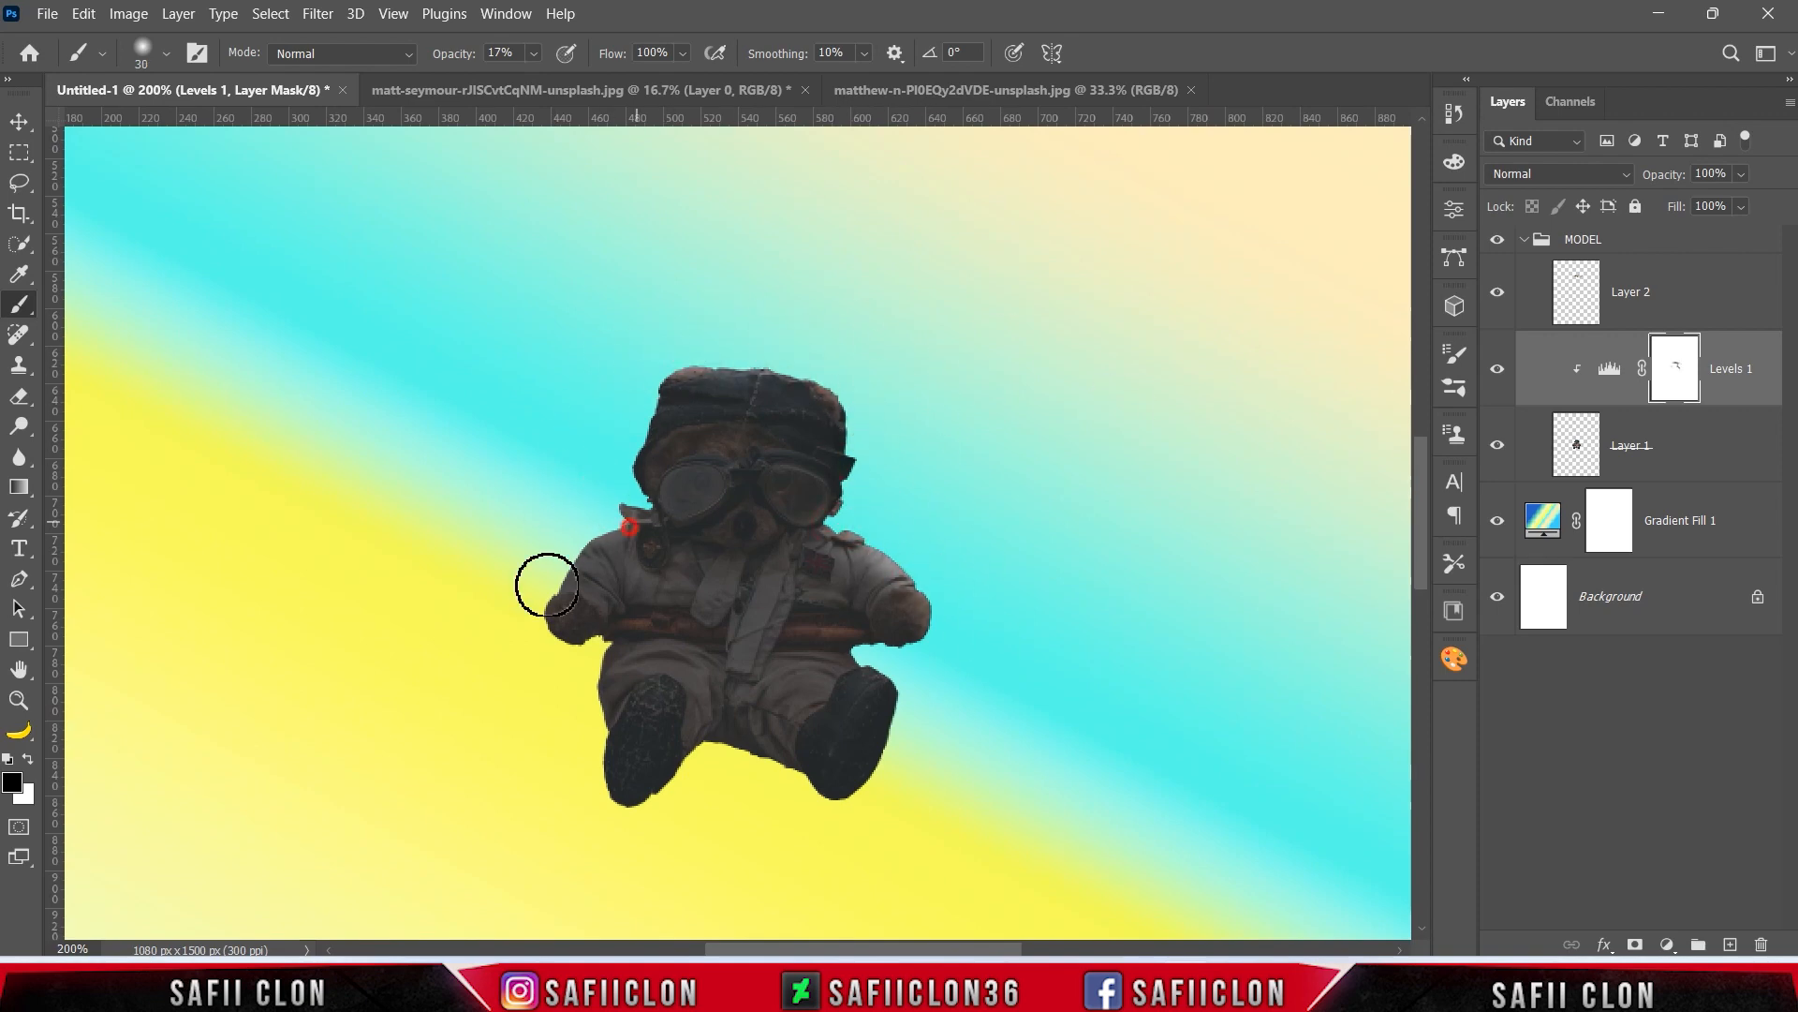
{"action": "left_click_drag", "start_coordinate": [634, 466], "coordinate": [706, 371]}
{"action": "key", "text": "bracketleft"}
{"action": "left_click_drag", "start_coordinate": [902, 698], "coordinate": [897, 718]}
{"action": "left_click_drag", "start_coordinate": [787, 775], "coordinate": [690, 745]}
{"action": "mouse_move", "coordinate": [591, 746]}
{"action": "left_mouse_down"}
{"action": "mouse_move", "coordinate": [607, 652]}
{"action": "mouse_move", "coordinate": [577, 634]}
{"action": "left_mouse_up"}
{"action": "key", "text": "bracketleft"}
{"action": "key", "text": "bracketright"}
{"action": "key", "text": "bracketleft"}
{"action": "key", "text": "bracketleft"}
{"action": "left_click_drag", "start_coordinate": [634, 474], "coordinate": [642, 409]}
{"action": "left_click_drag", "start_coordinate": [808, 536], "coordinate": [922, 569]}
{"action": "key", "text": "bracketright"}
{"action": "key", "text": "bracketright"}
{"action": "key", "text": "bracketright"}
{"action": "key", "text": "bracketleft"}
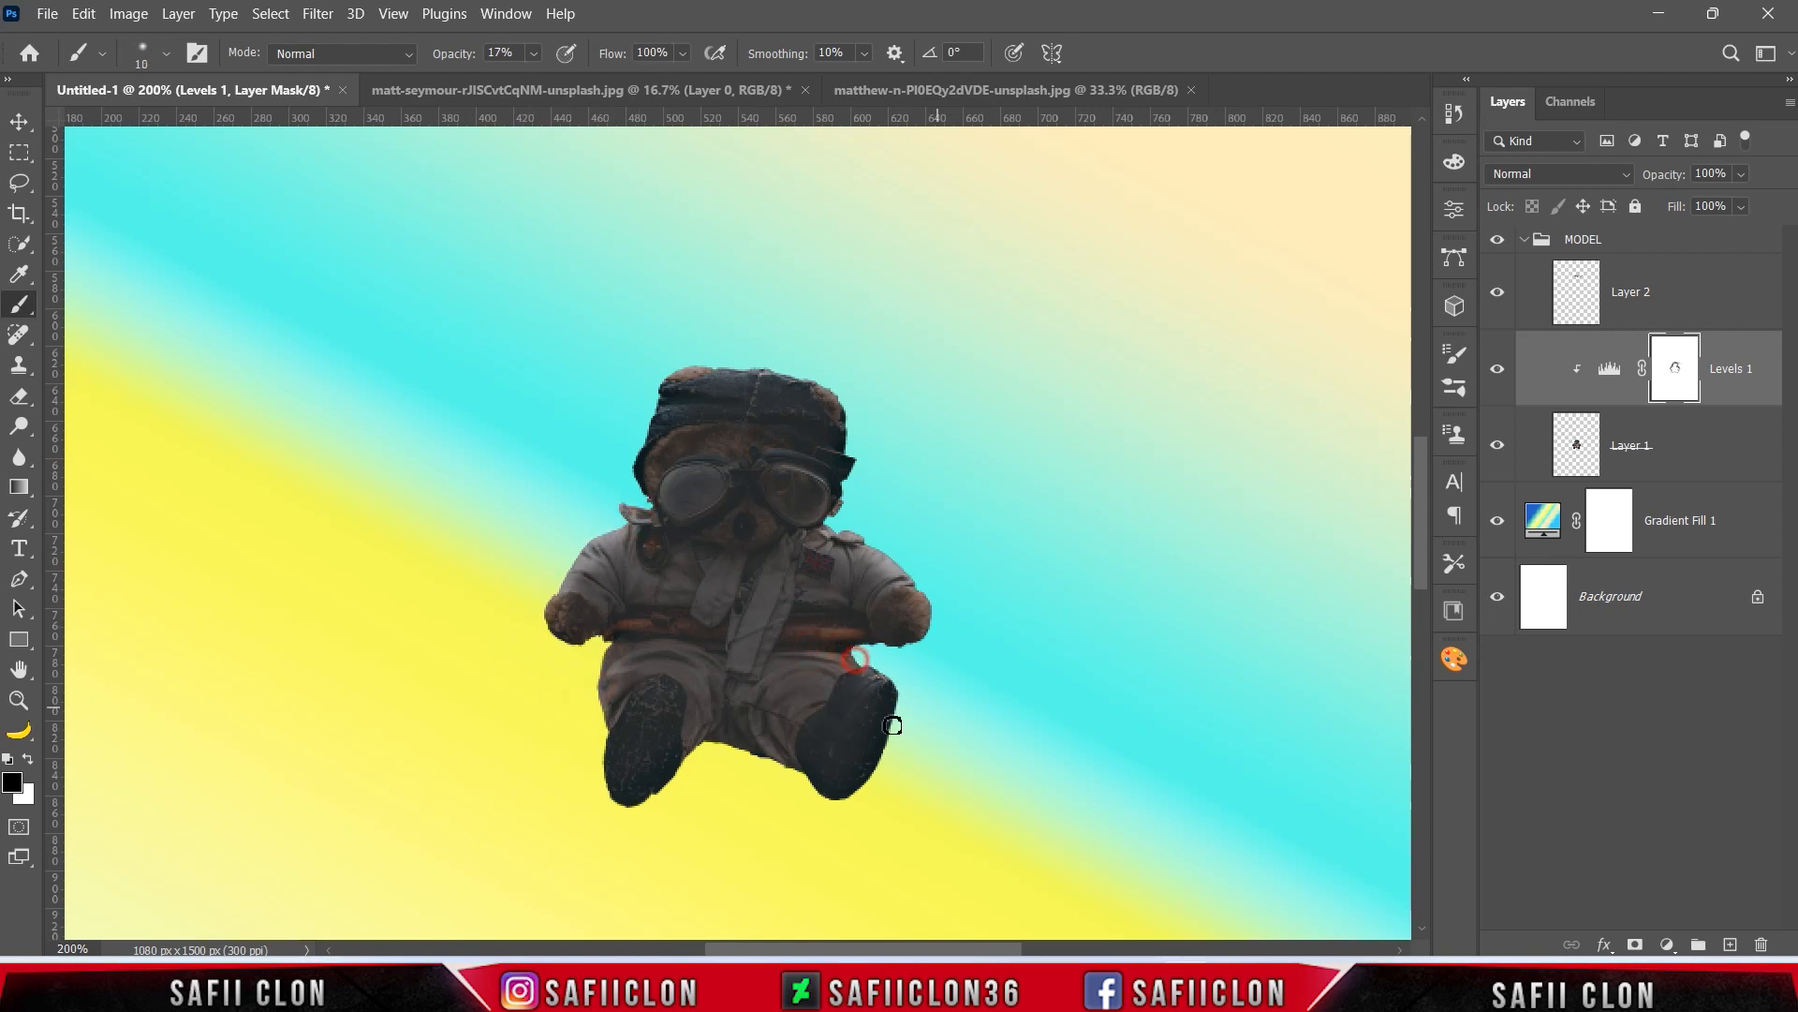
Step: Compare the teddy with and without the Levels adjustment and lighten the right edge of its cap on the mask
{"action": "left_click", "coordinate": [1498, 371]}
{"action": "left_click", "coordinate": [1498, 371]}
{"action": "left_click", "coordinate": [1498, 375]}
{"action": "left_click", "coordinate": [1498, 374]}
{"action": "left_click", "coordinate": [860, 427]}
{"action": "mouse_move", "coordinate": [799, 389]}
{"action": "left_mouse_down"}
{"action": "mouse_move", "coordinate": [883, 448]}
{"action": "mouse_move", "coordinate": [841, 391]}
{"action": "mouse_move", "coordinate": [697, 372]}
{"action": "mouse_move", "coordinate": [921, 382]}
{"action": "mouse_move", "coordinate": [843, 434]}
{"action": "left_mouse_up"}
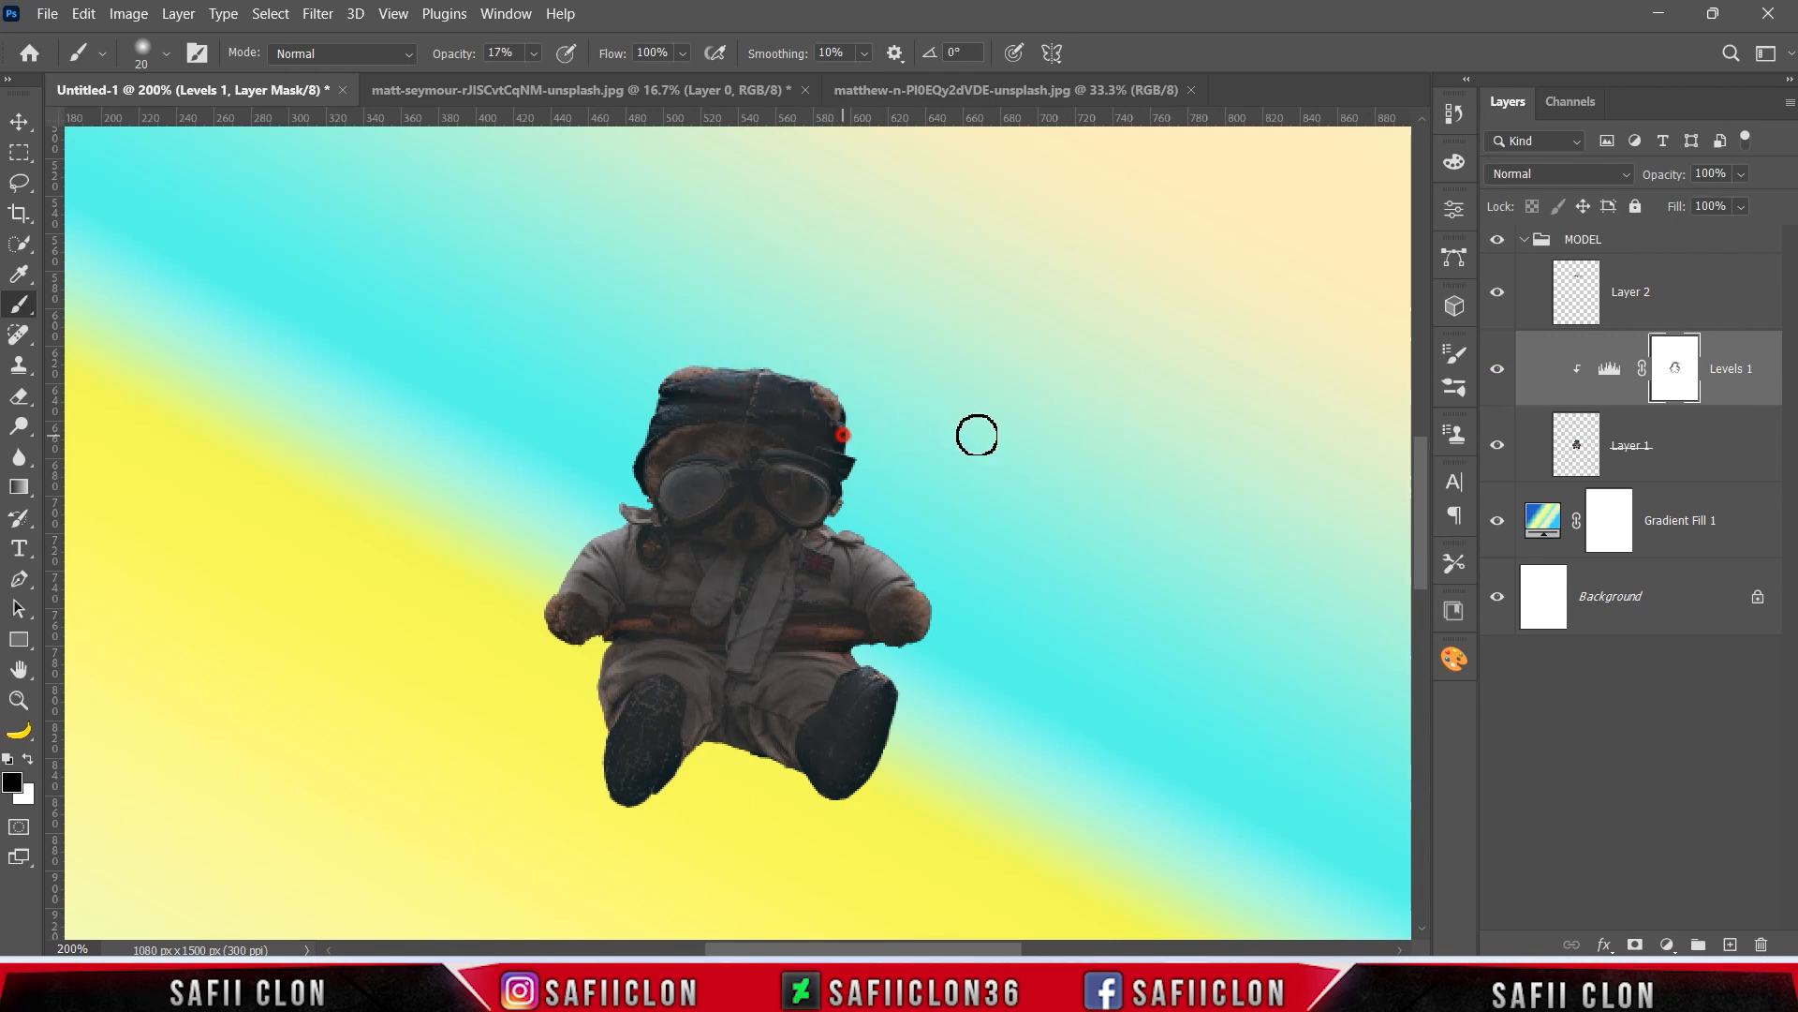
{"action": "key", "text": "ctrl+minus"}
{"action": "key", "text": "ctrl+minus"}
{"action": "scroll", "coordinate": [1013, 440], "scroll_direction": "down", "scroll_amount": 2}
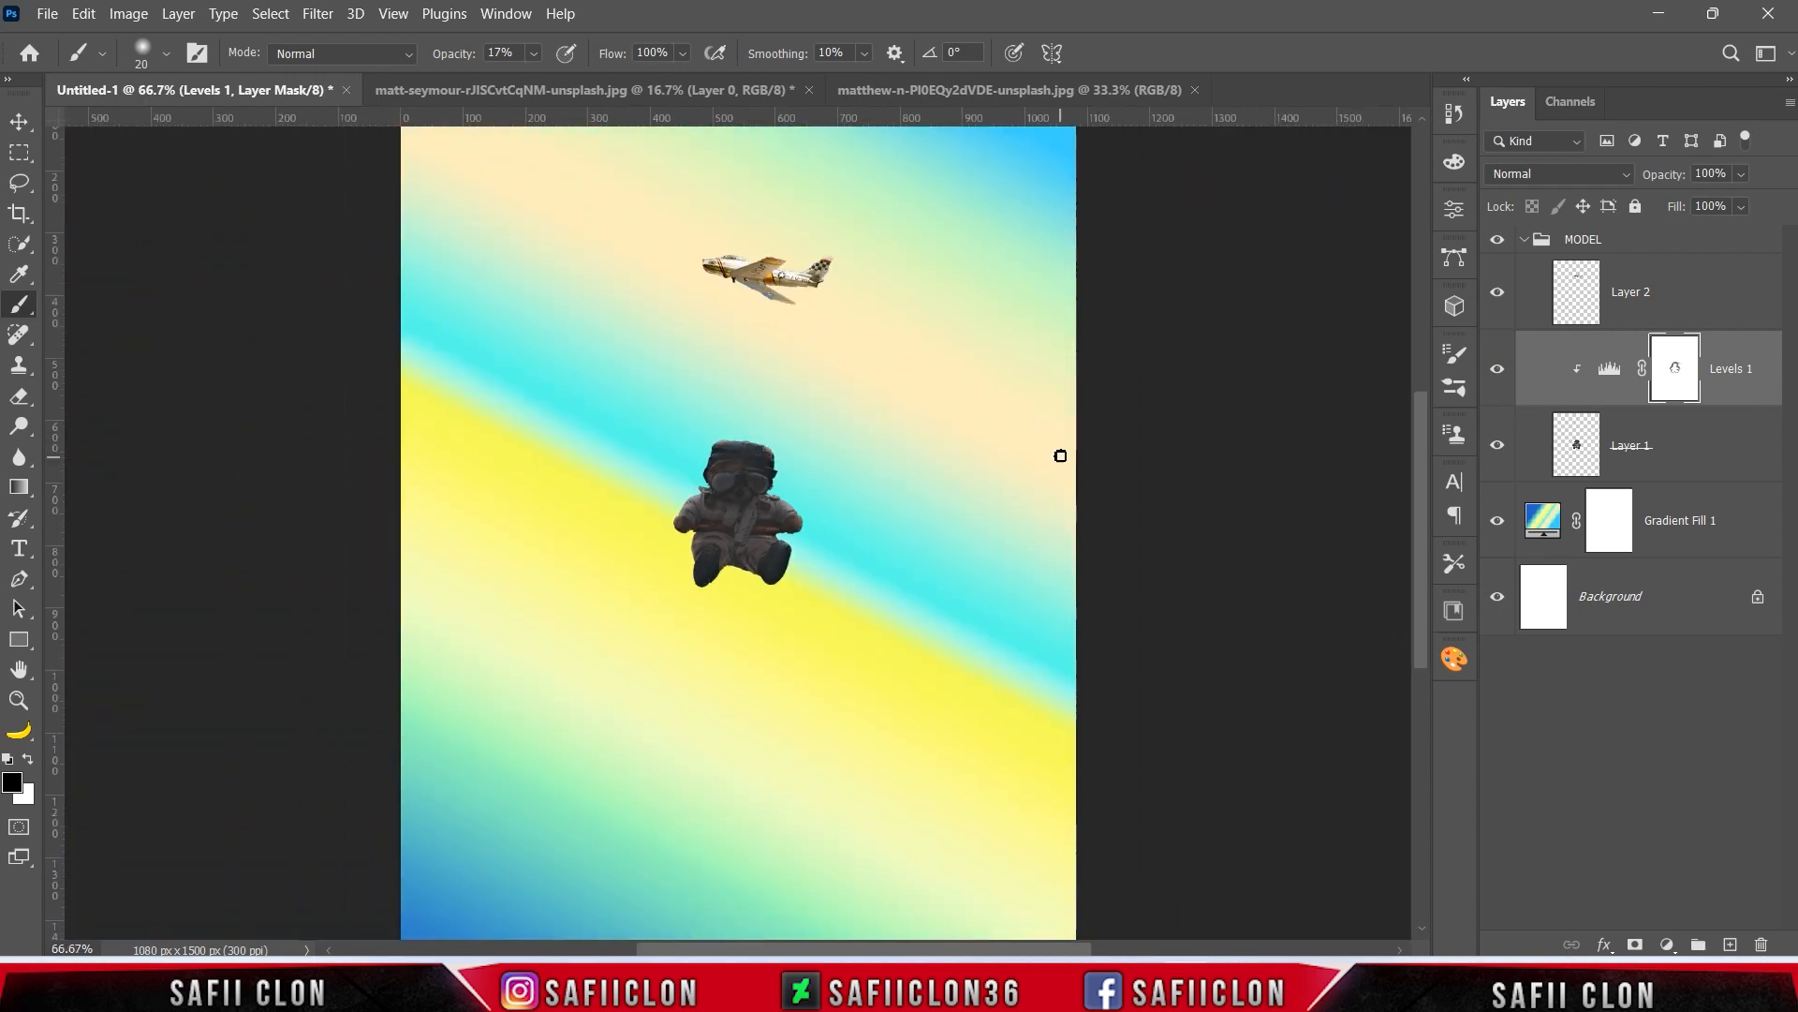
Step: Enable an Inner Glow layer style on the teddy bear layer with the Color Dodge blend mode
{"action": "left_click", "coordinate": [1697, 455]}
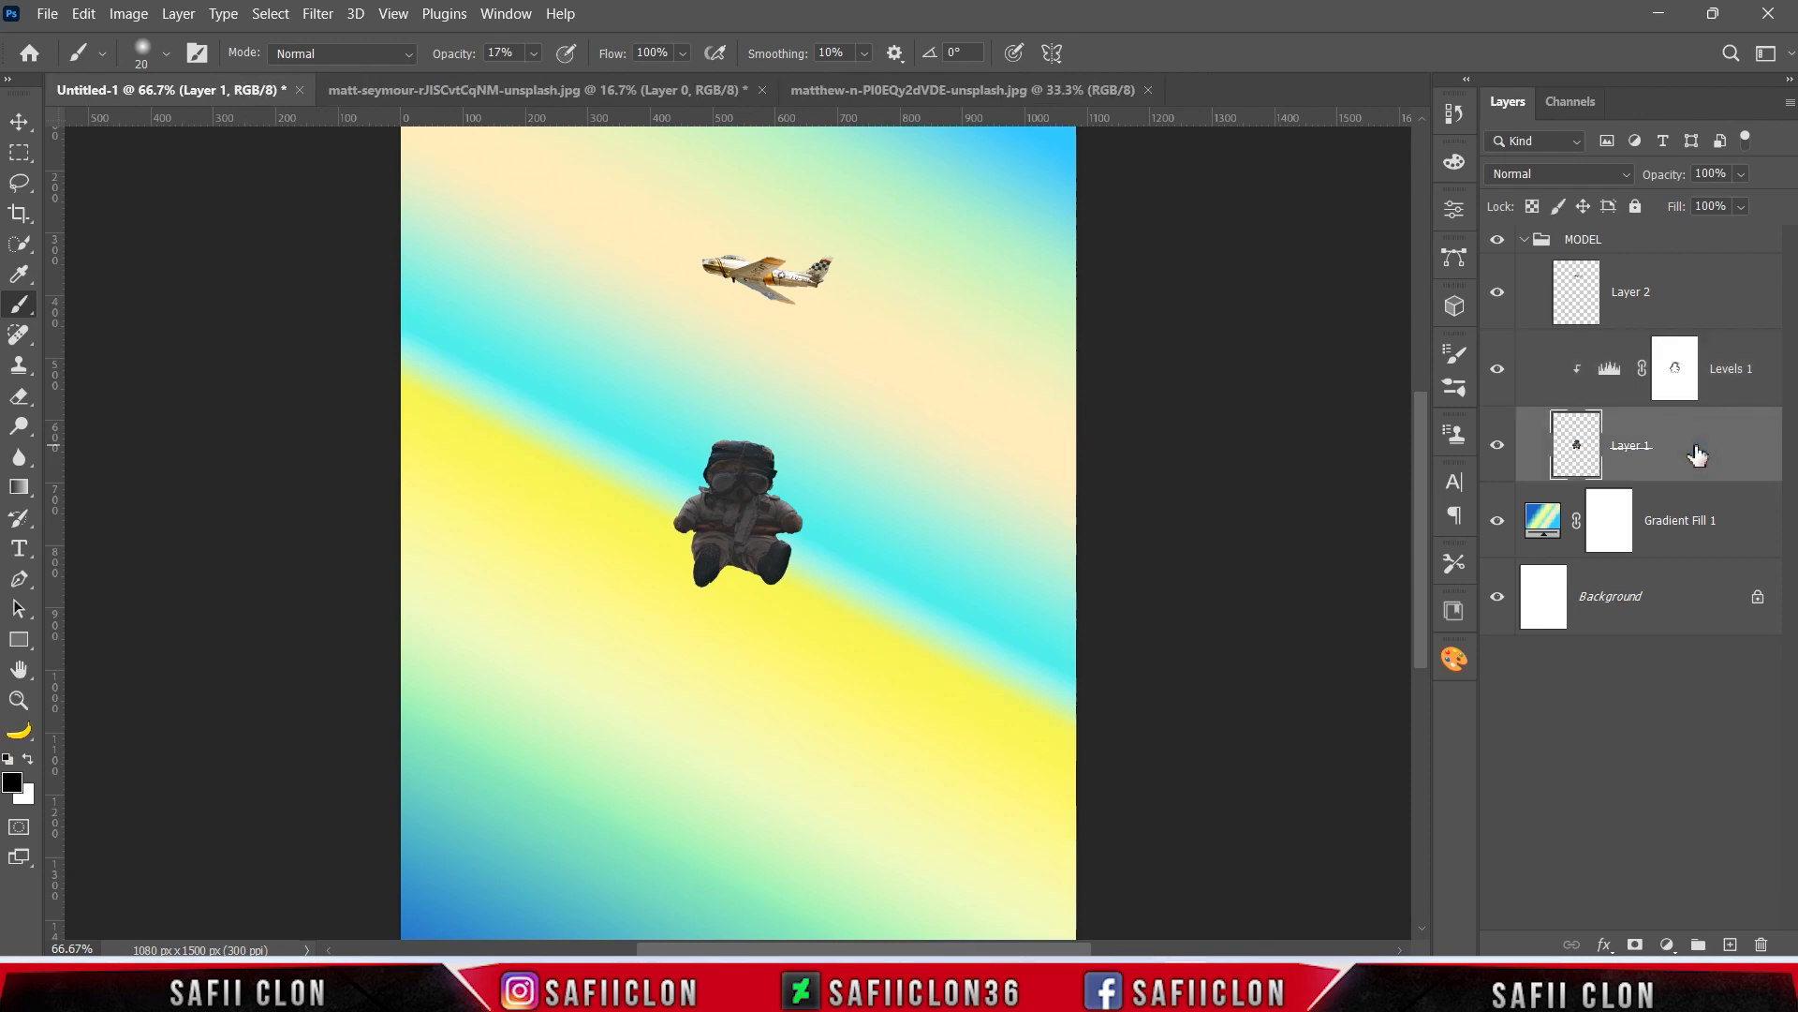
{"action": "right_click", "coordinate": [1697, 452]}
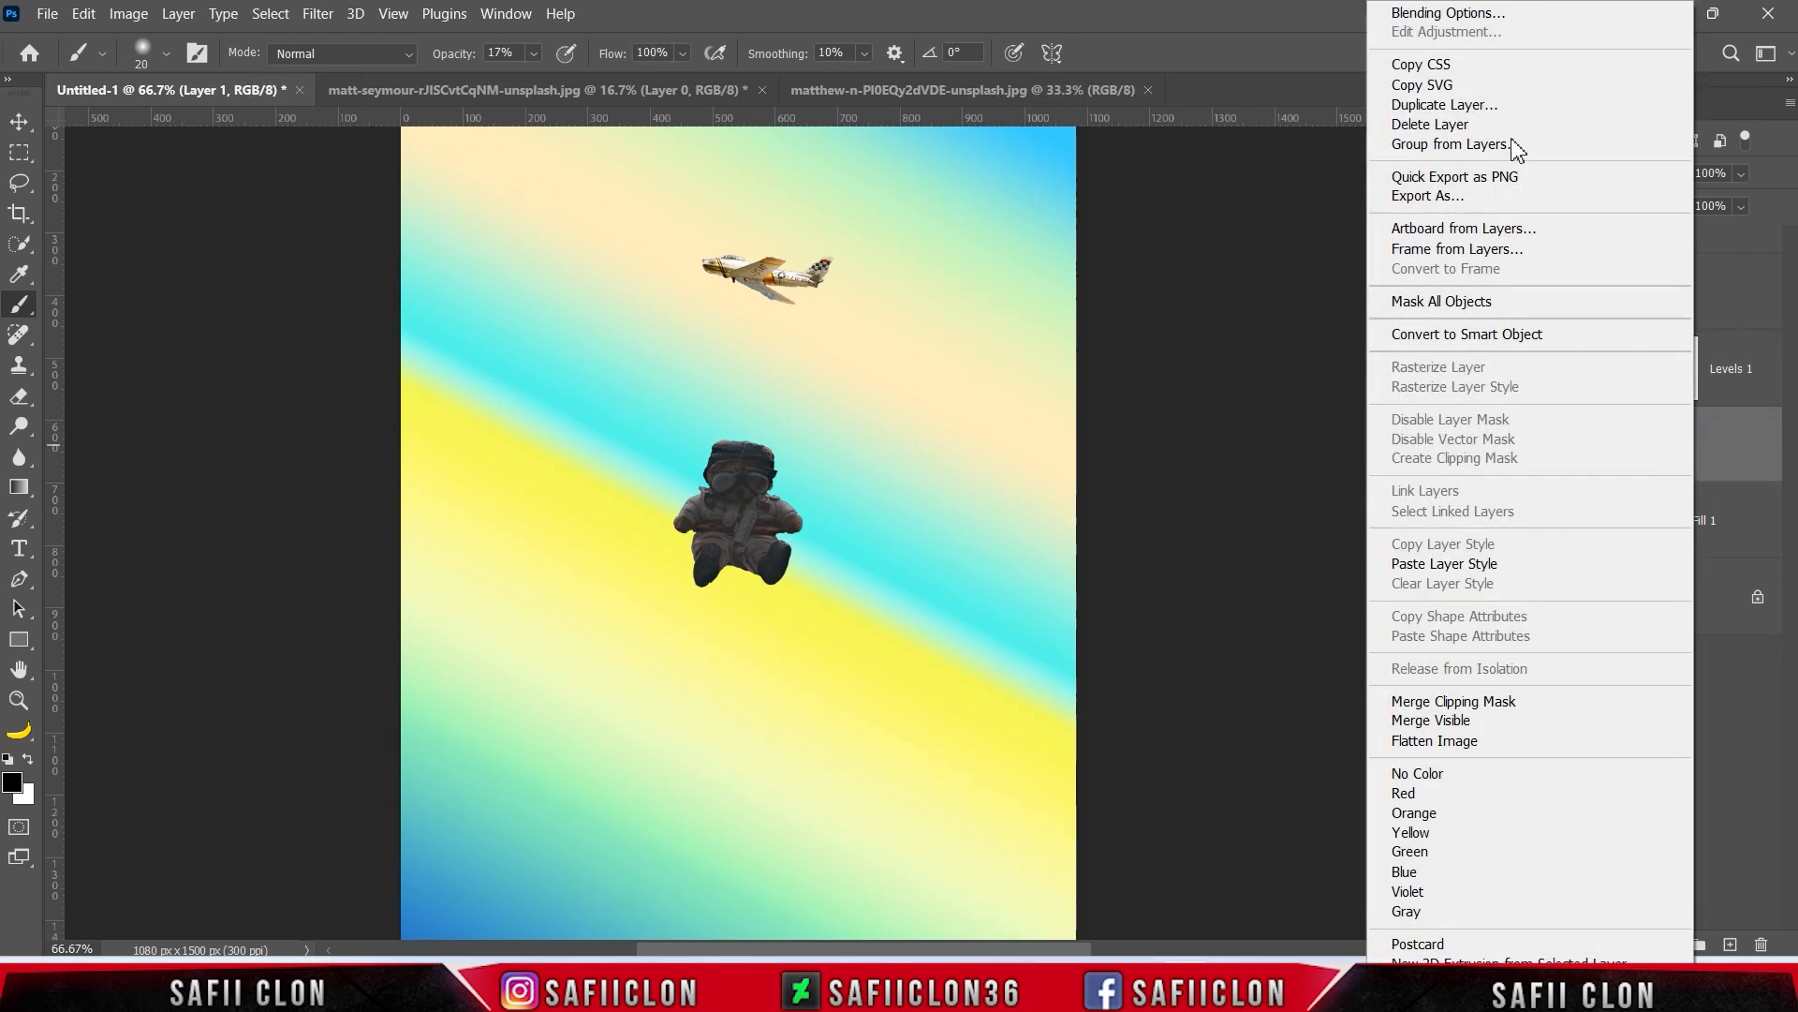
{"action": "left_click", "coordinate": [1477, 15]}
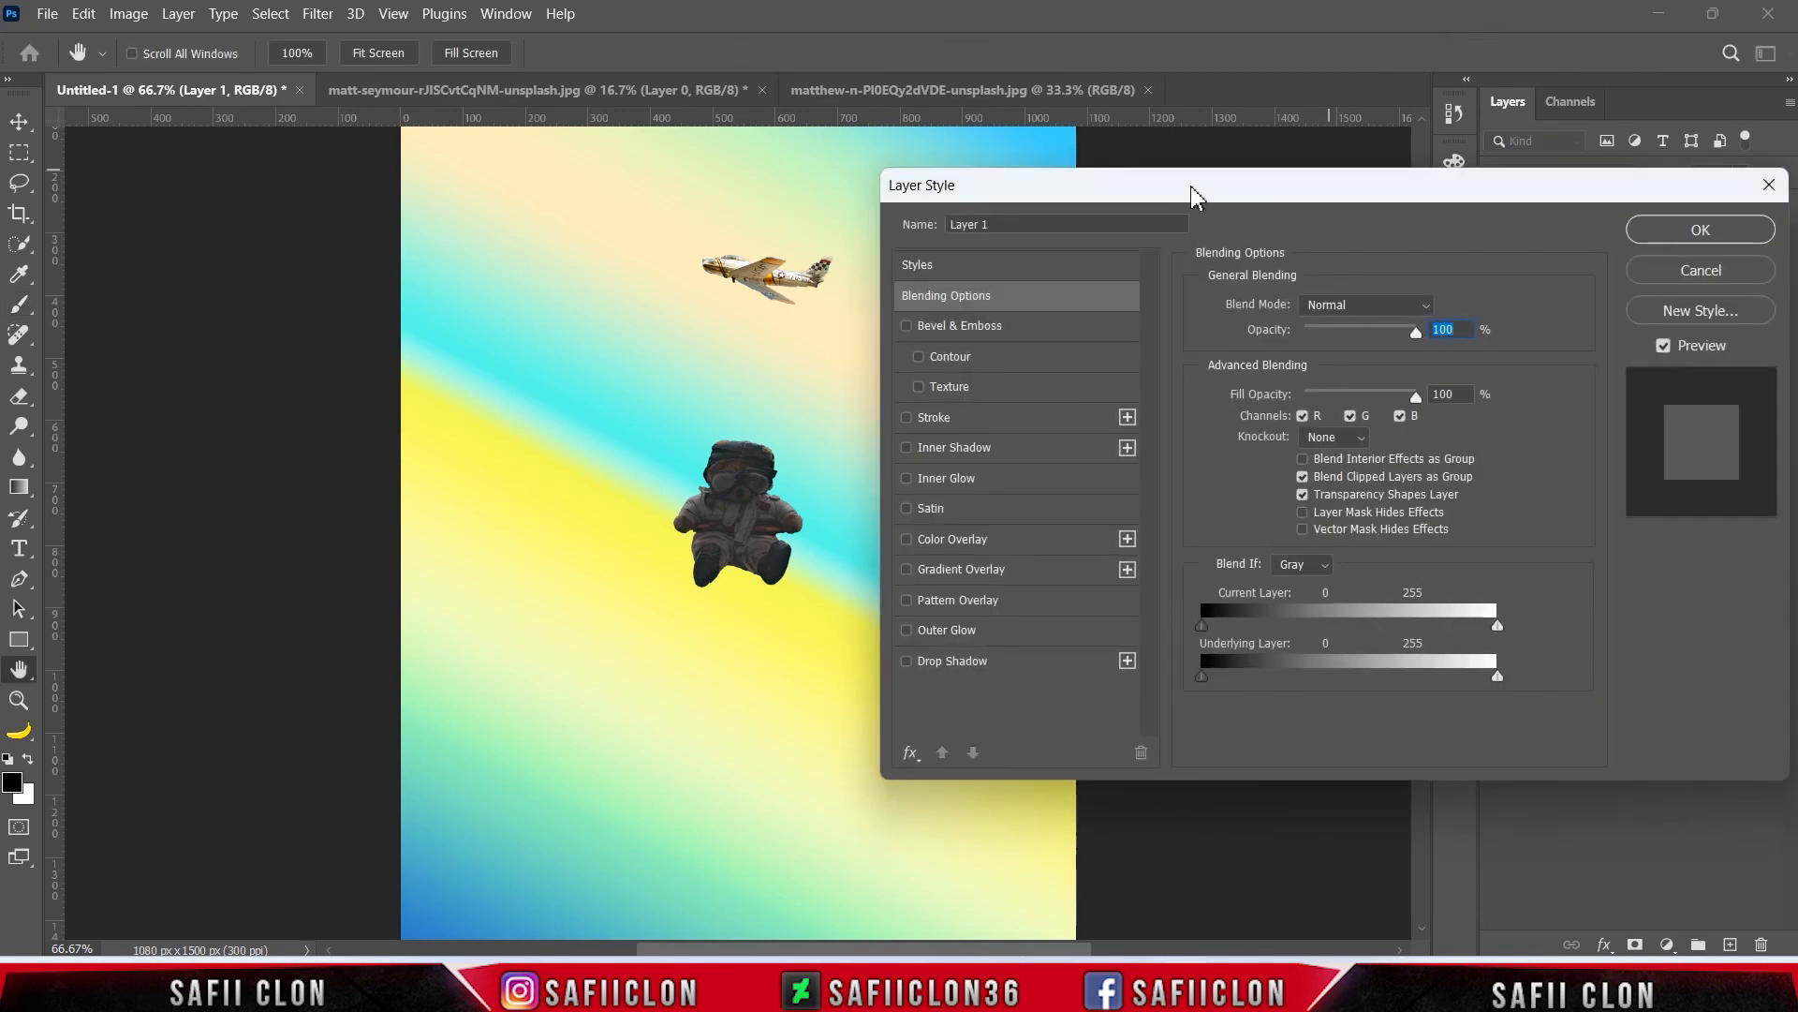
{"action": "left_click_drag", "start_coordinate": [1196, 194], "coordinate": [1247, 190]}
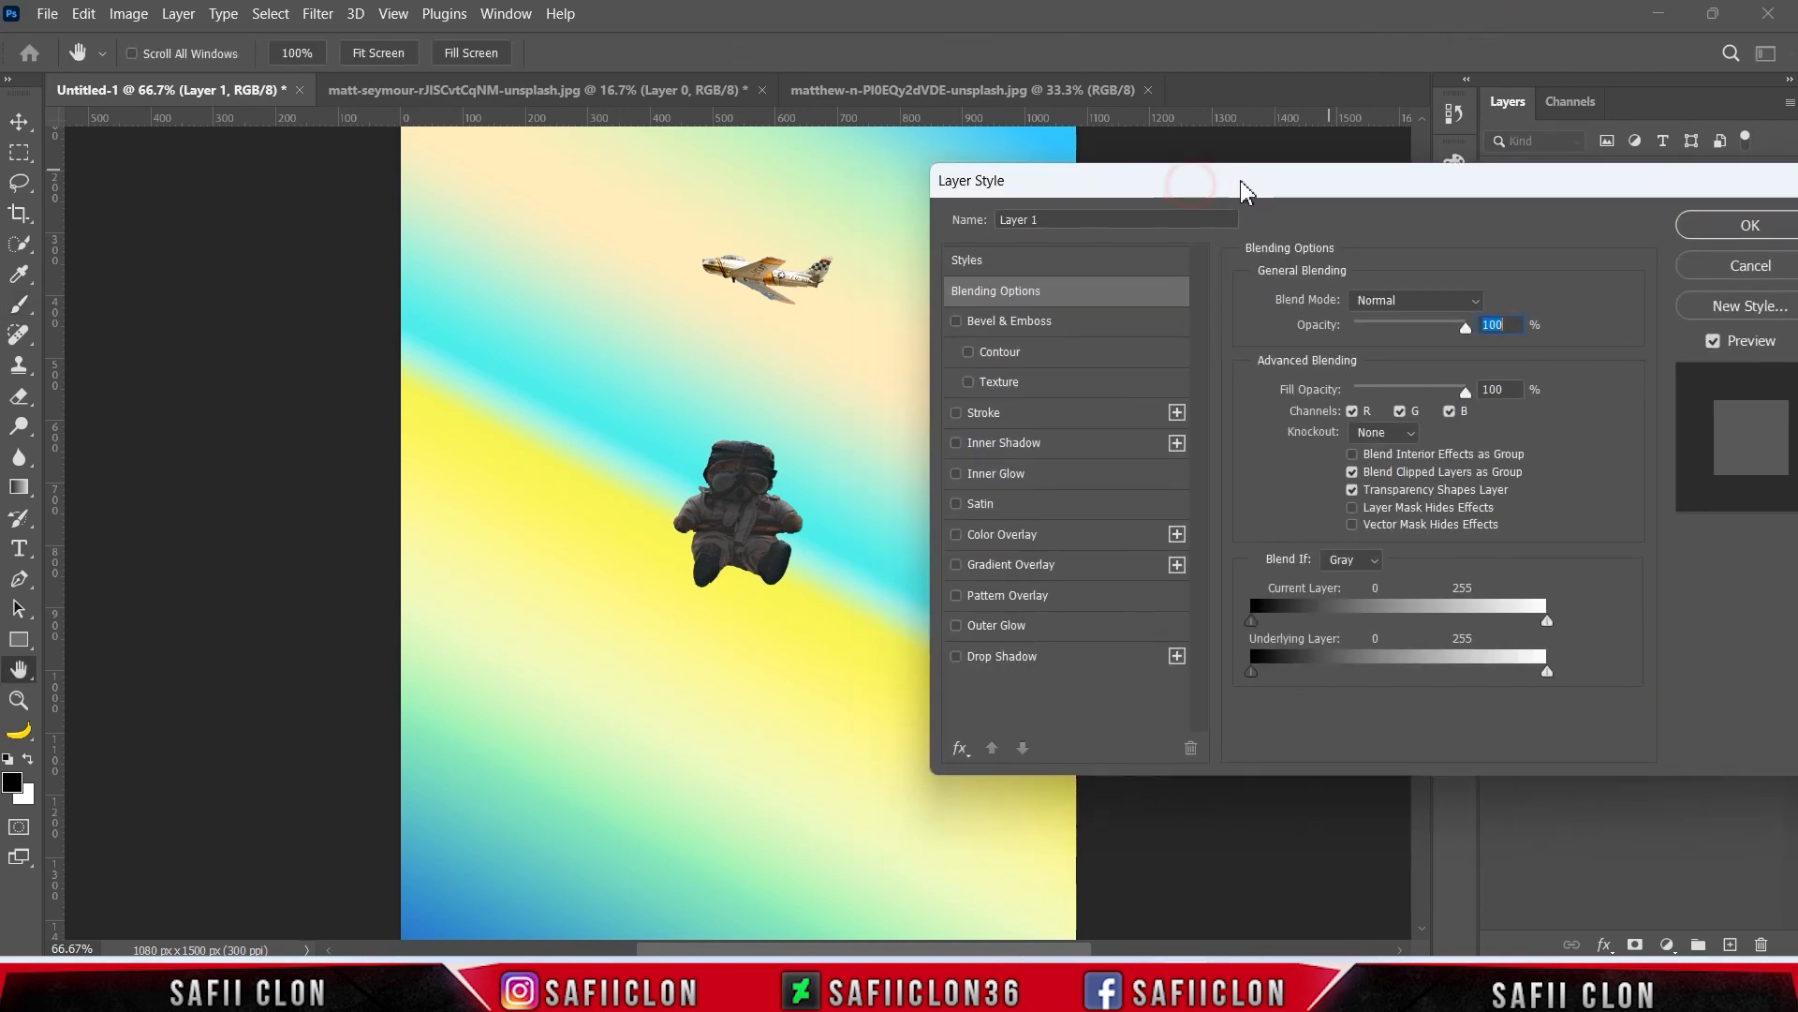
{"action": "left_click", "coordinate": [1040, 481]}
{"action": "left_click", "coordinate": [1377, 307]}
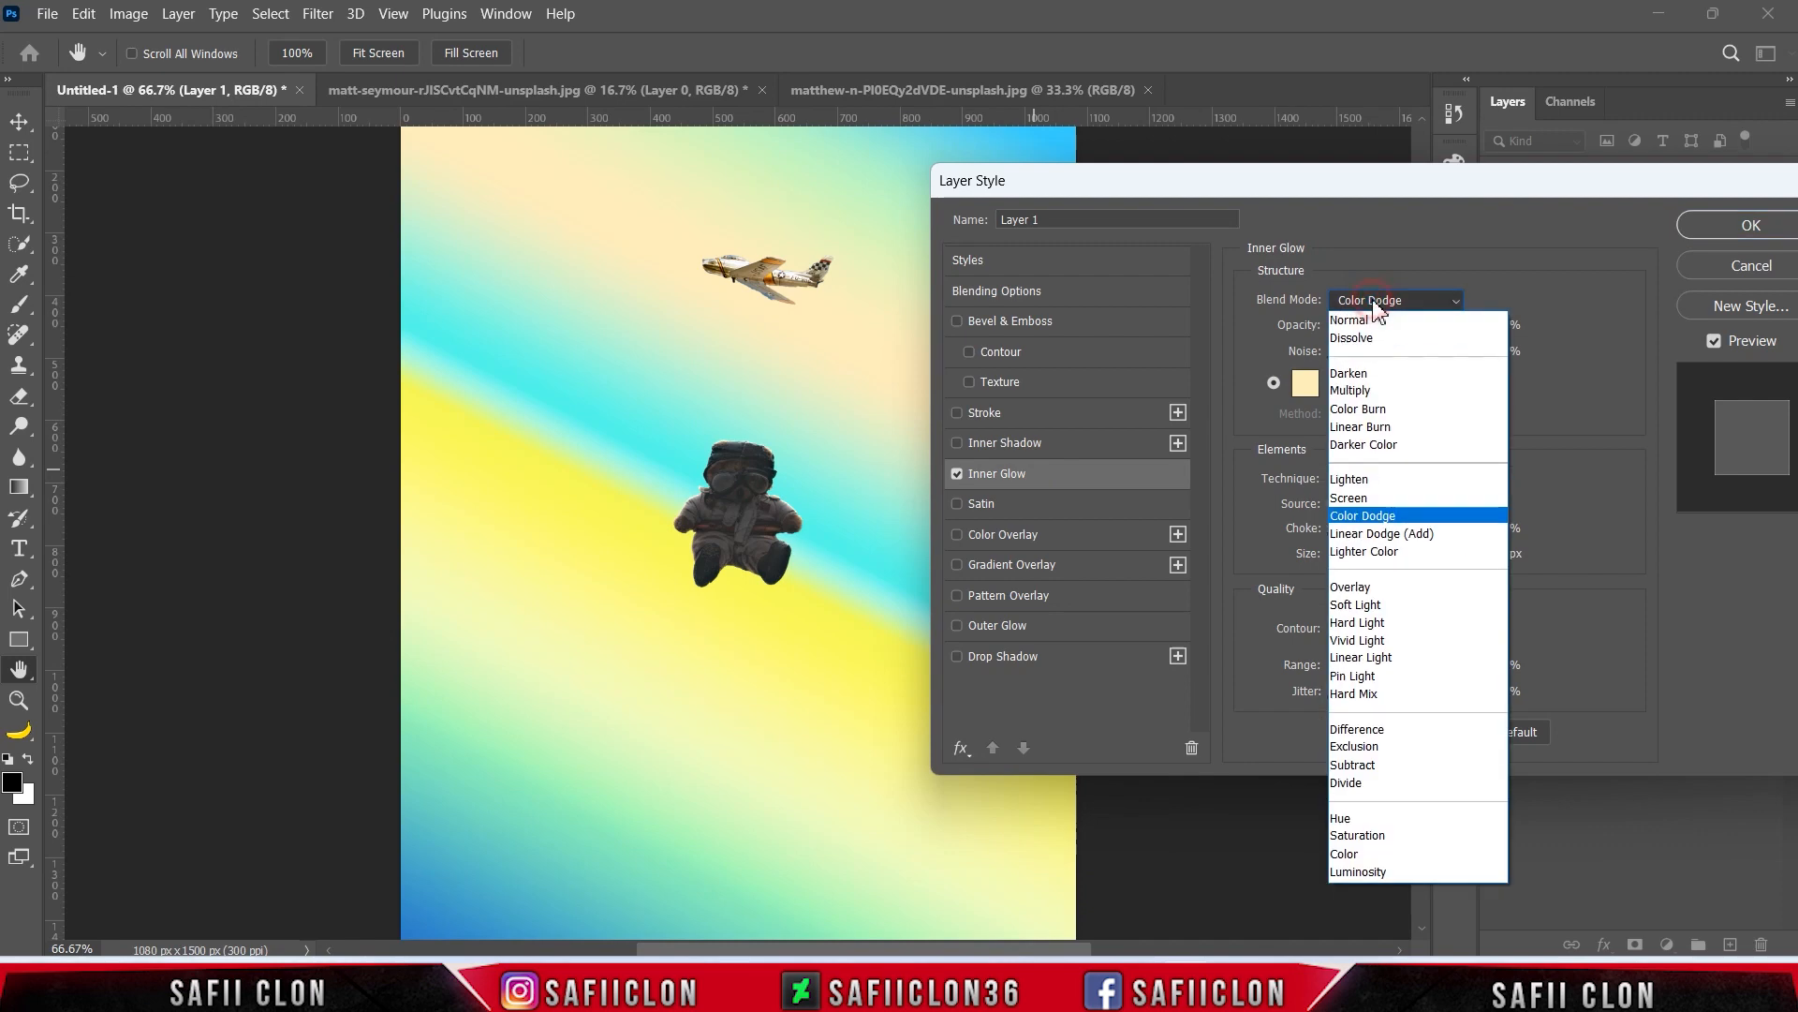
{"action": "left_click", "coordinate": [1369, 515]}
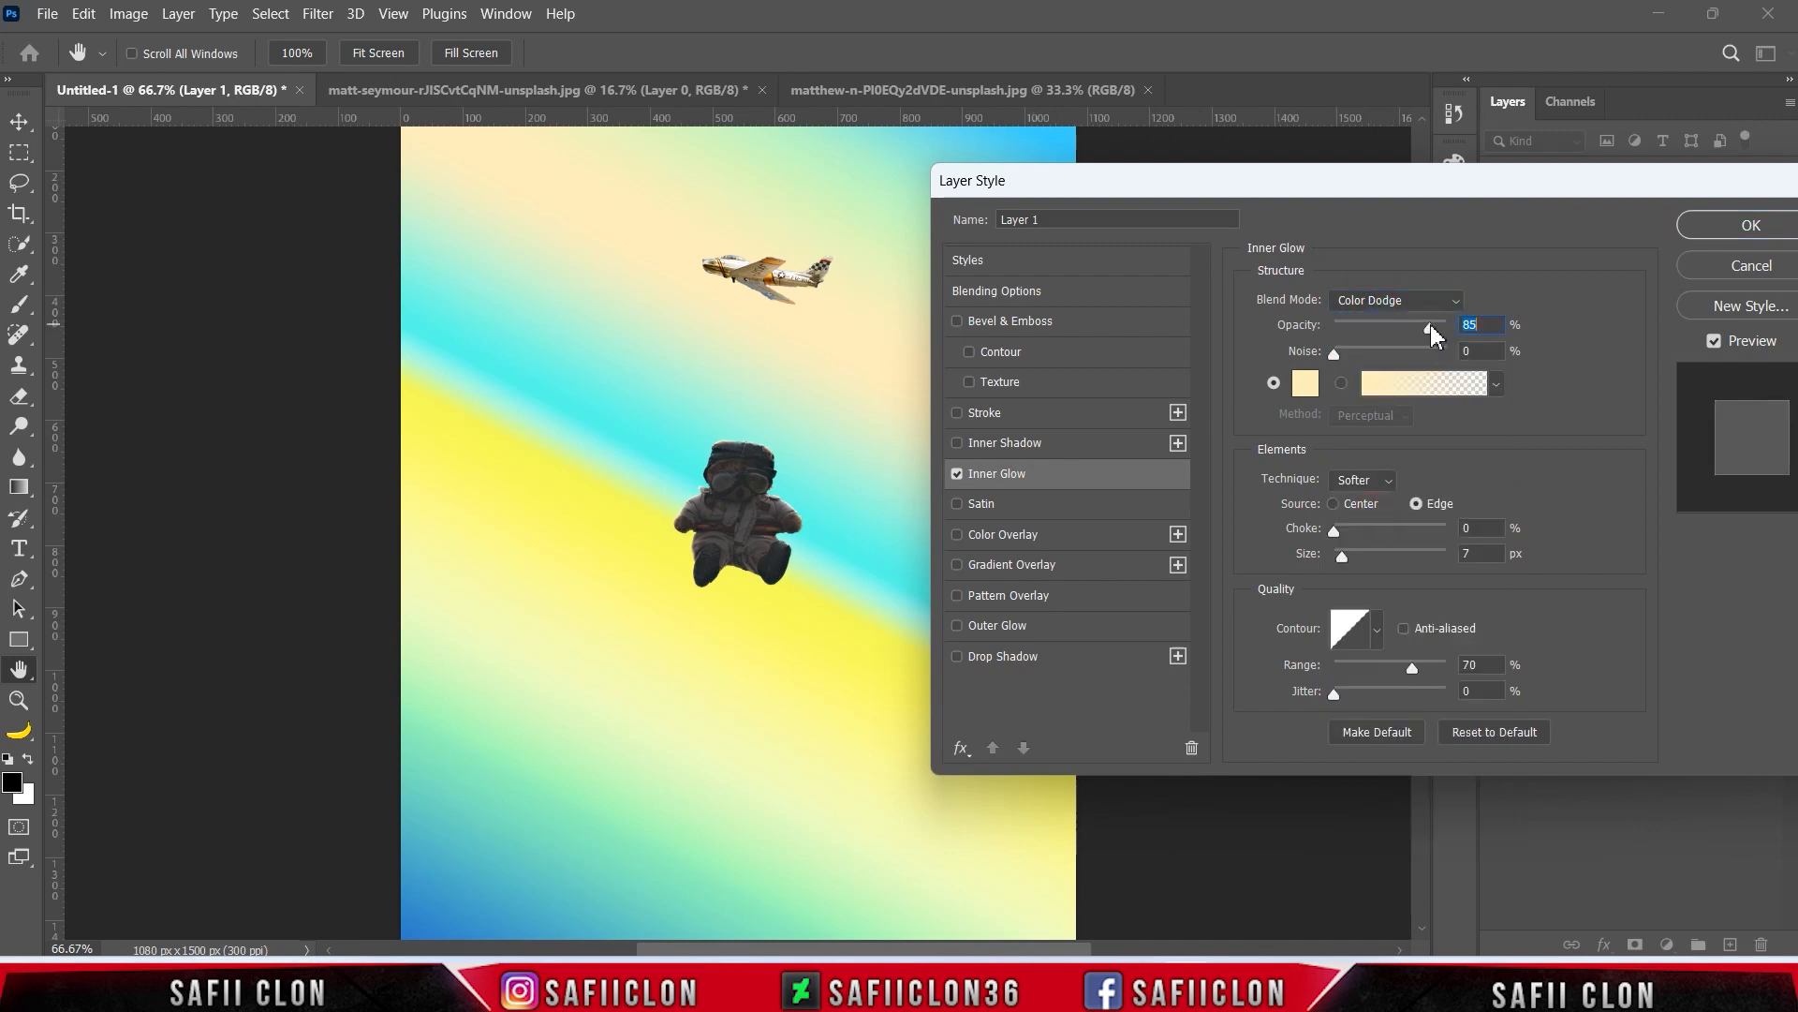
Step: Switch the Inner Glow to a gradient and set its first colour stop to the sky's light turquoise, 8cfce1
{"action": "left_click", "coordinate": [1343, 384]}
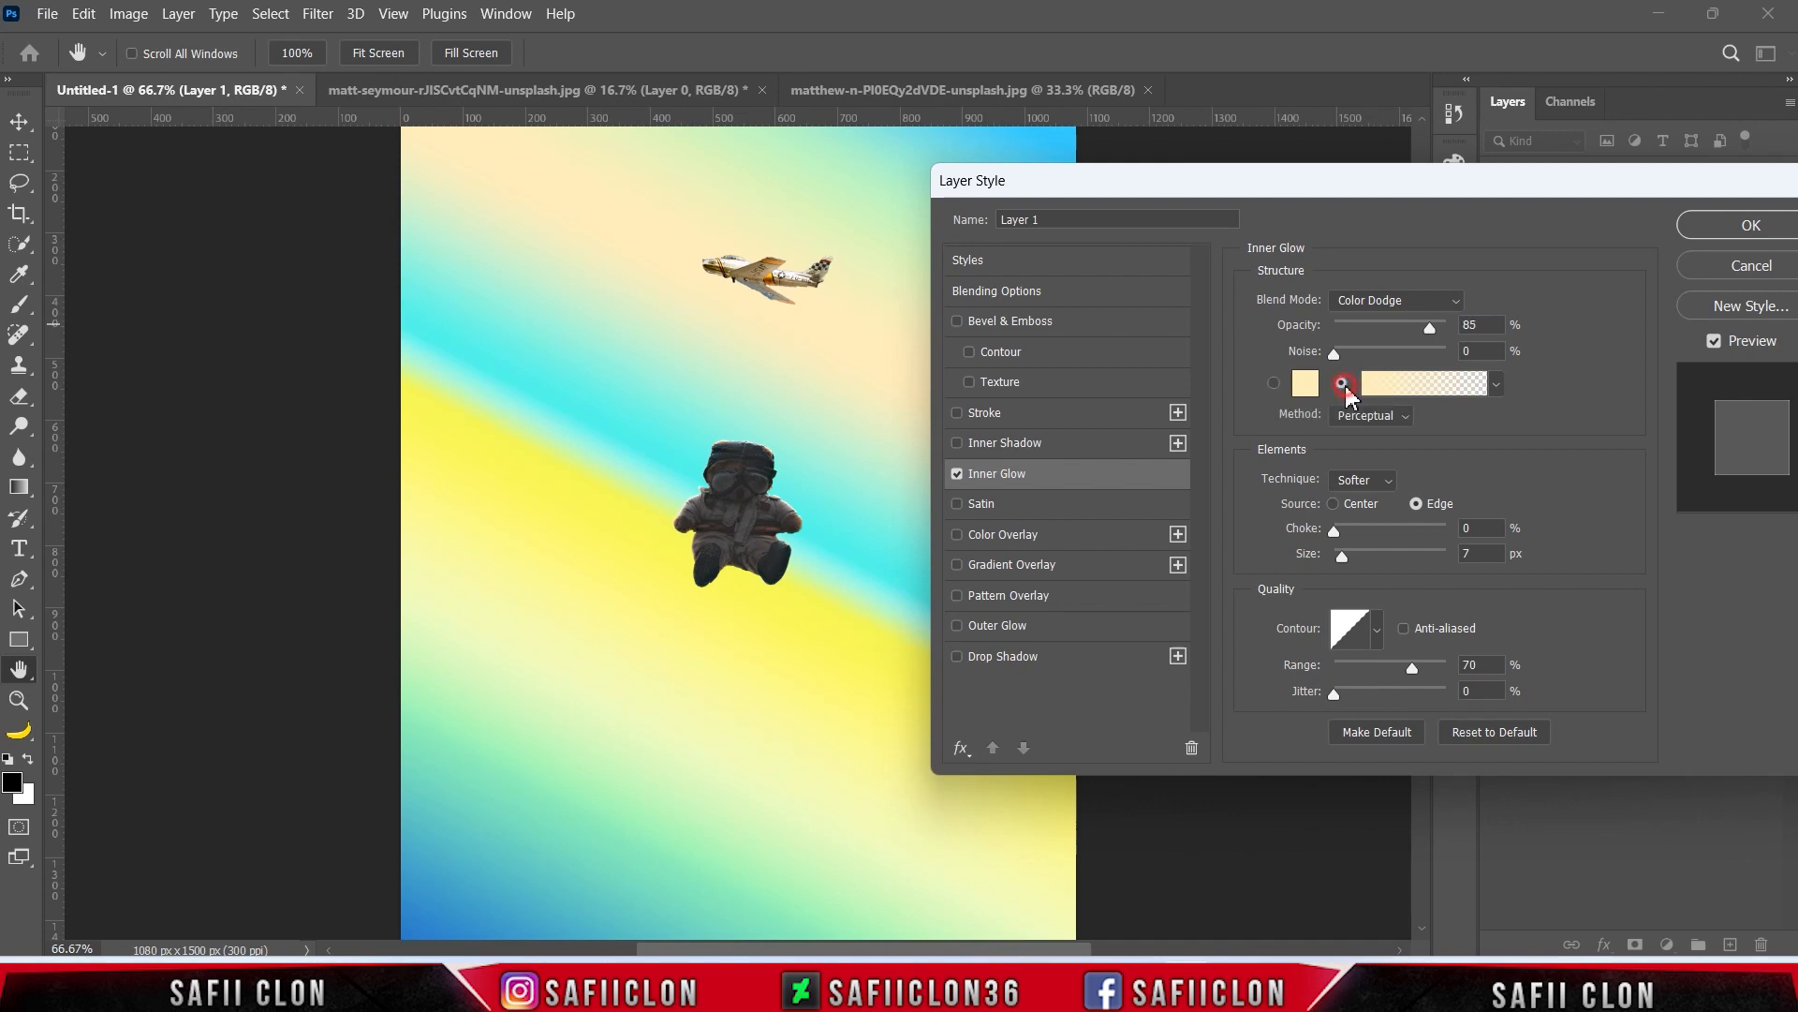
{"action": "left_click", "coordinate": [1419, 394]}
{"action": "left_click", "coordinate": [1156, 586]}
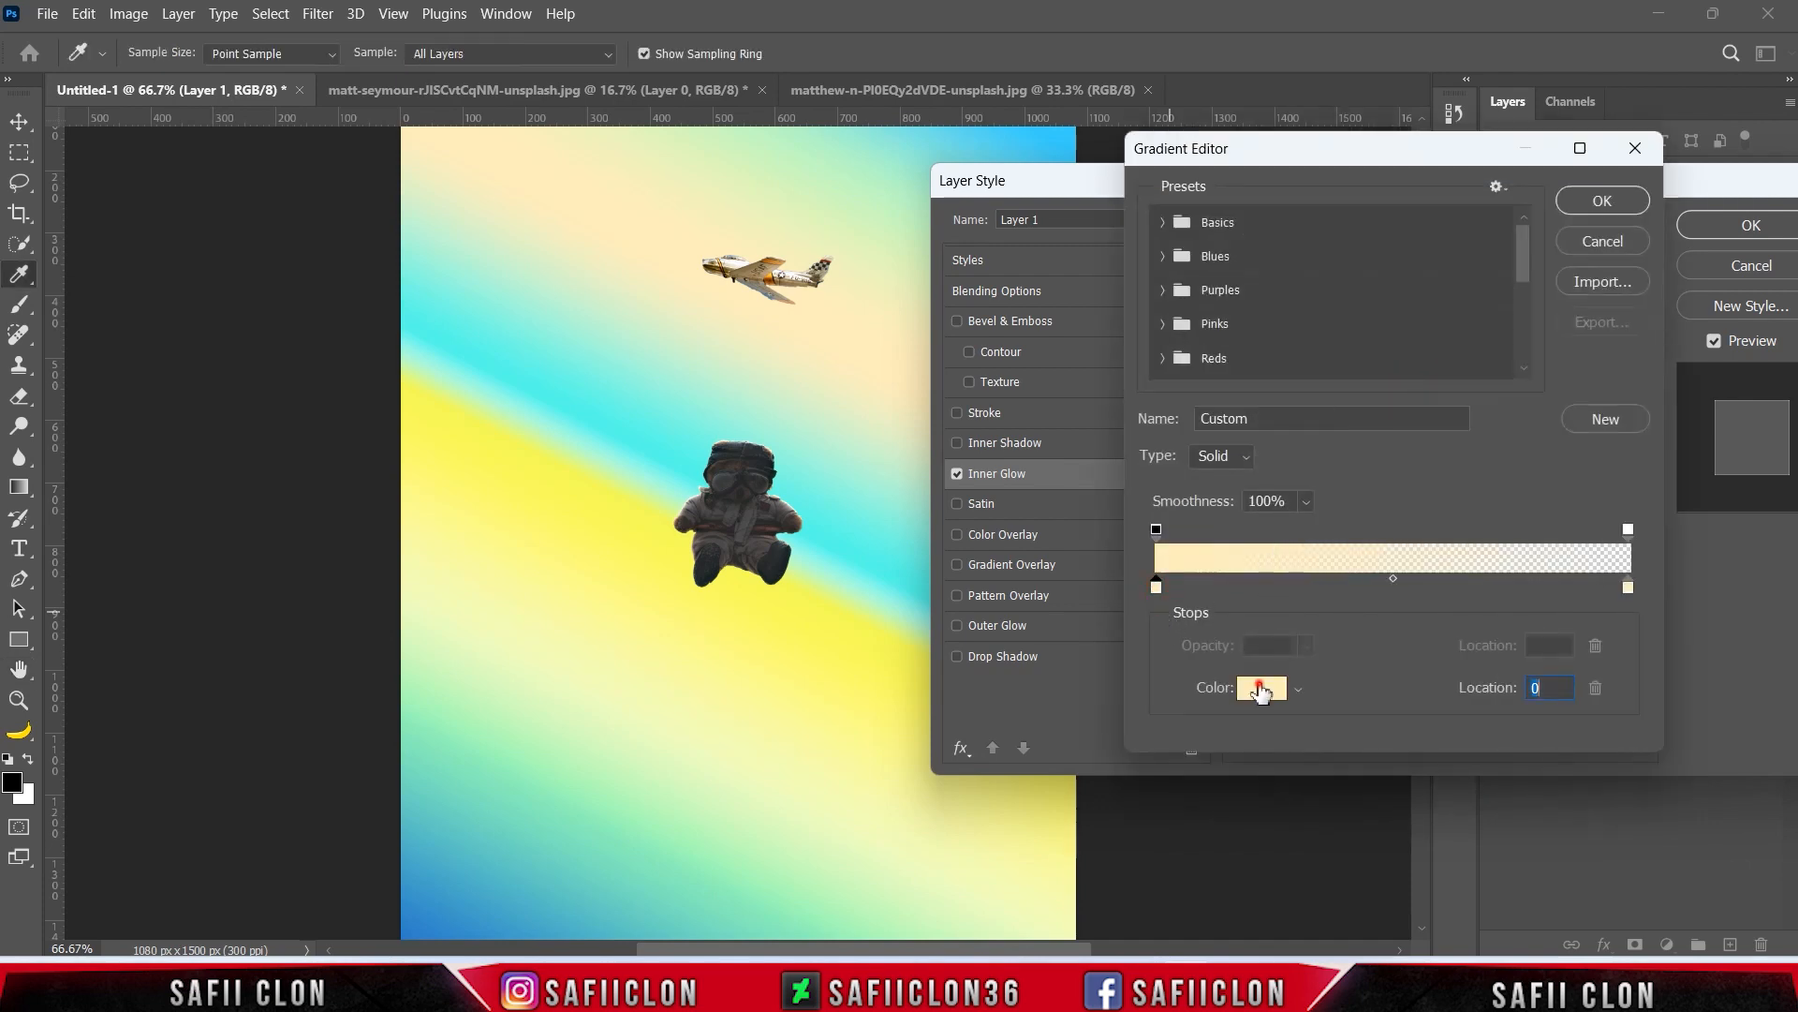
{"action": "left_click", "coordinate": [1253, 689]}
{"action": "left_click", "coordinate": [830, 524]}
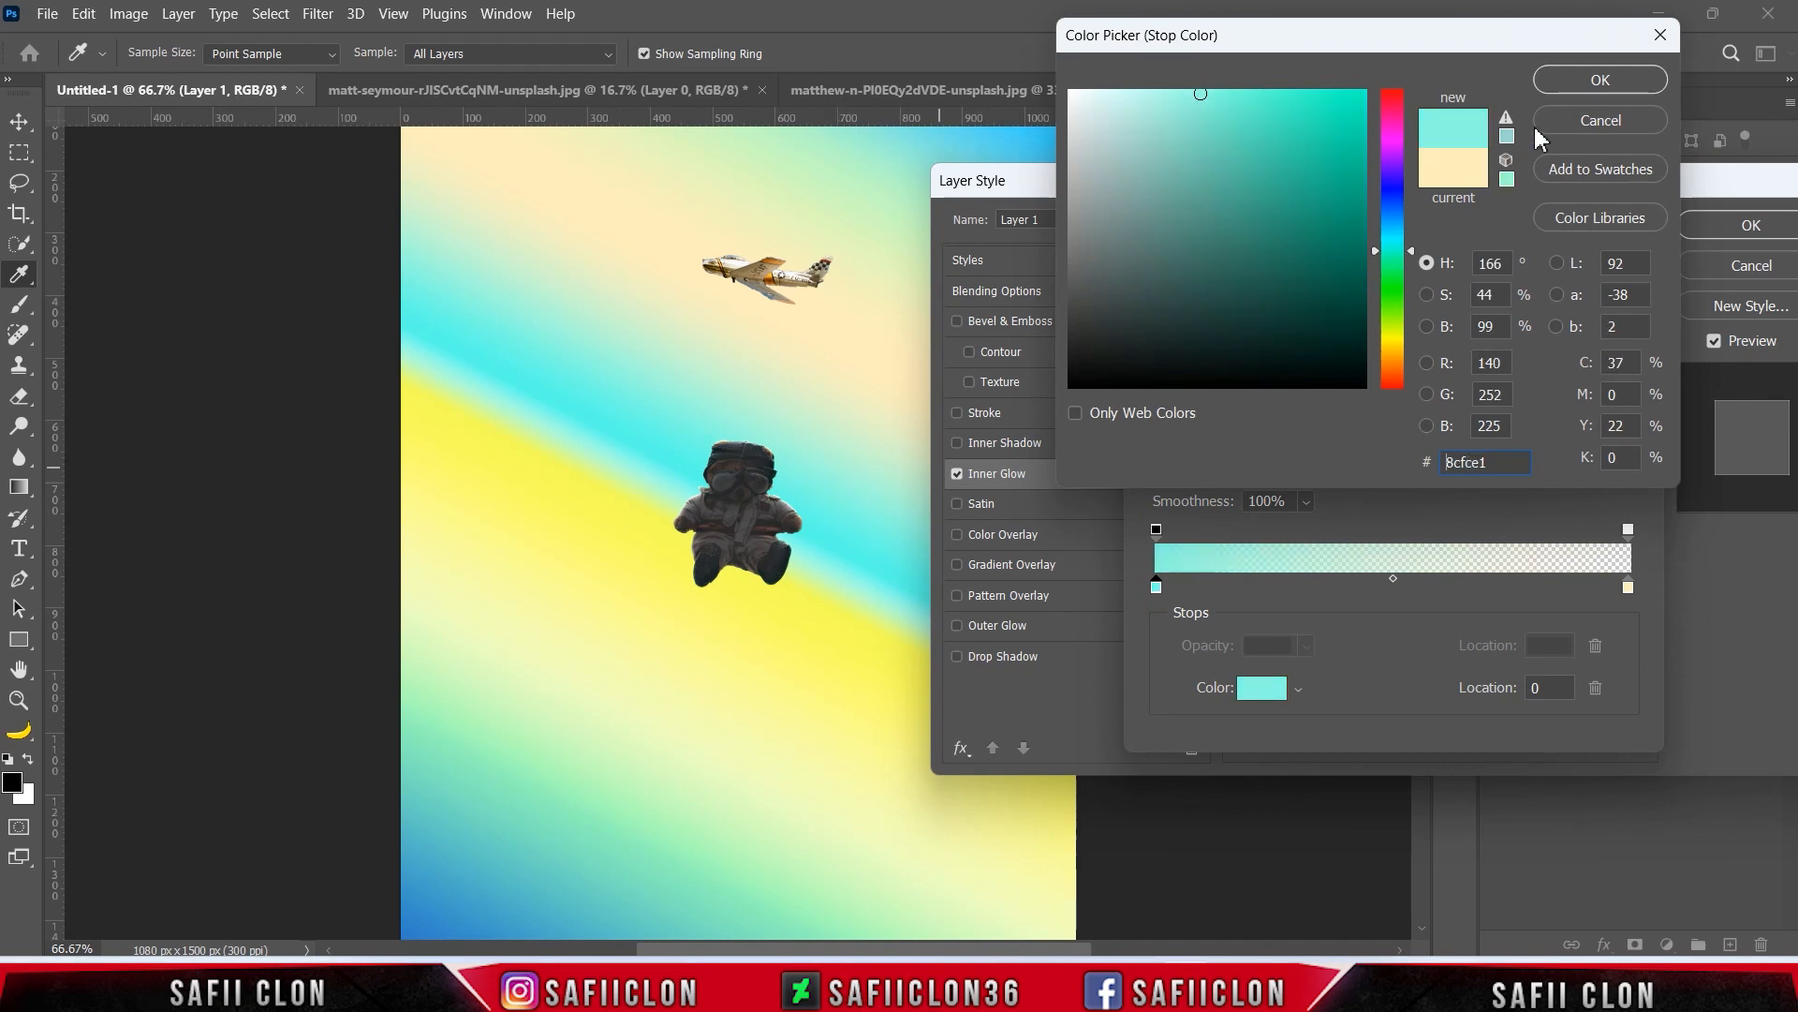
{"action": "left_click", "coordinate": [1601, 79]}
Step: Set the gradient's end stop to the sky's yellow, f7ff5b, and set the Inner Glow size to 43 px
{"action": "left_click", "coordinate": [1628, 586]}
{"action": "left_click", "coordinate": [1262, 688]}
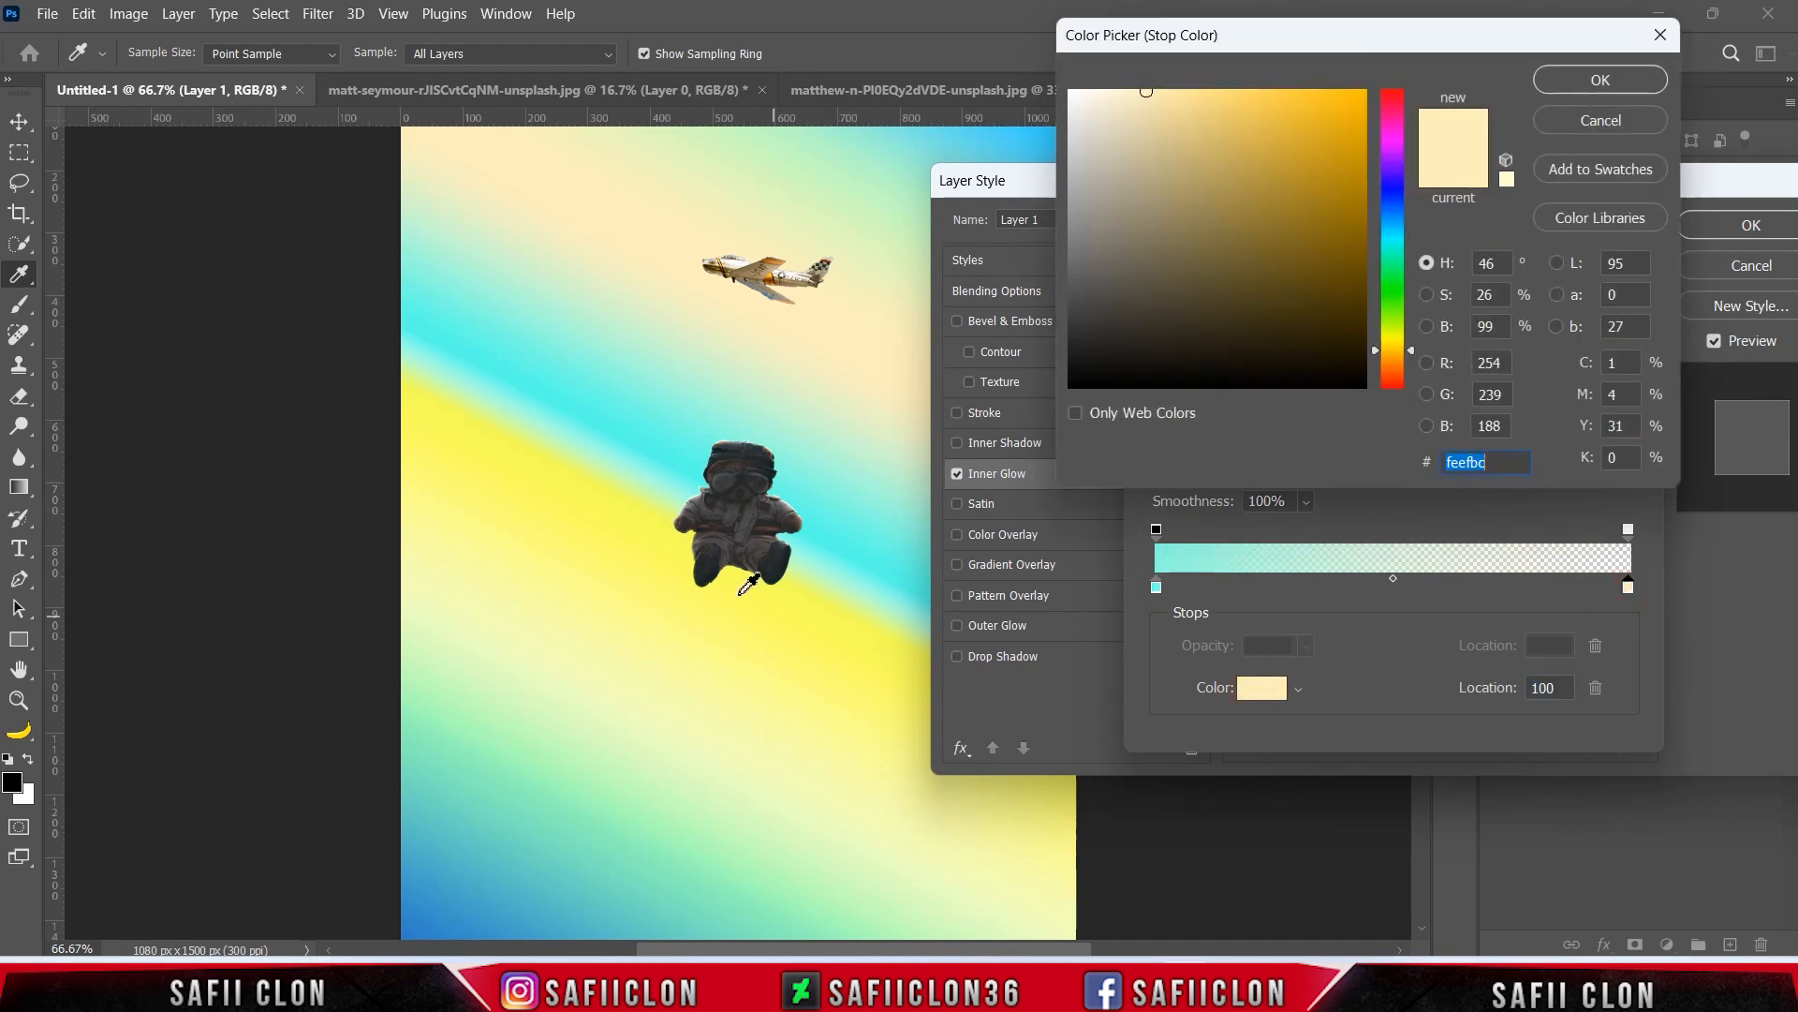
{"action": "left_click", "coordinate": [658, 520]}
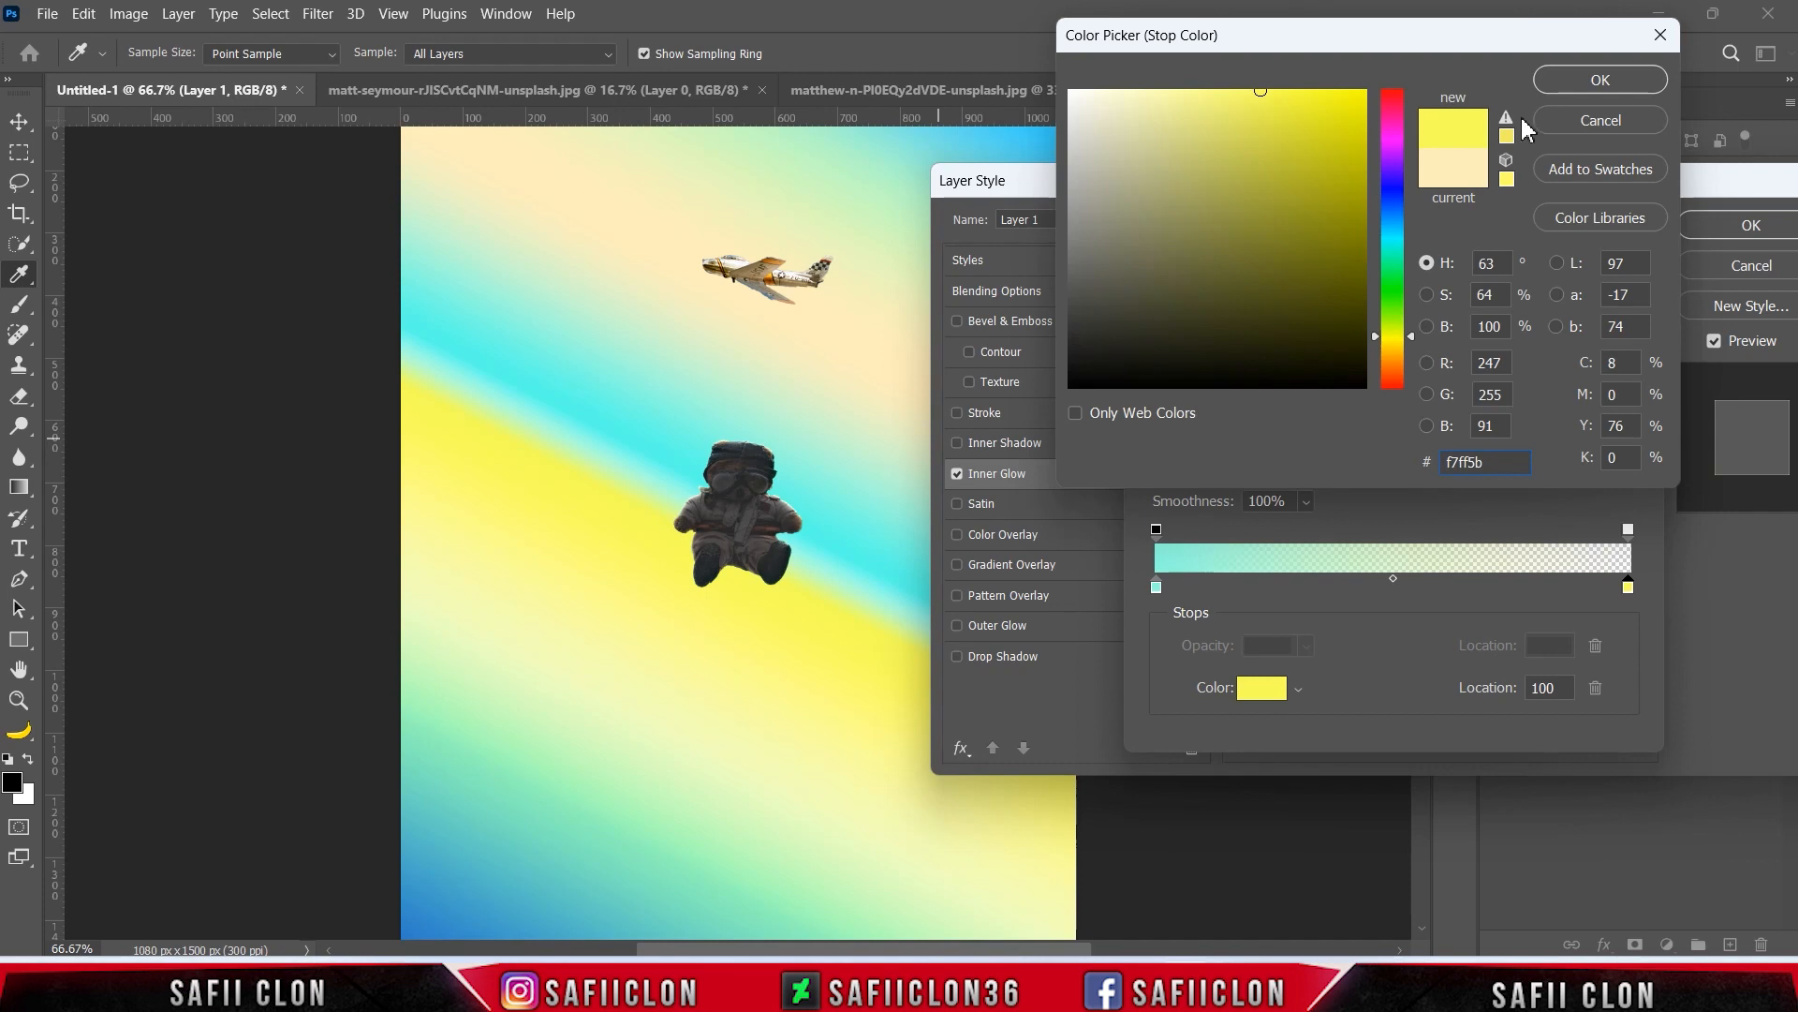
{"action": "left_click", "coordinate": [1597, 79]}
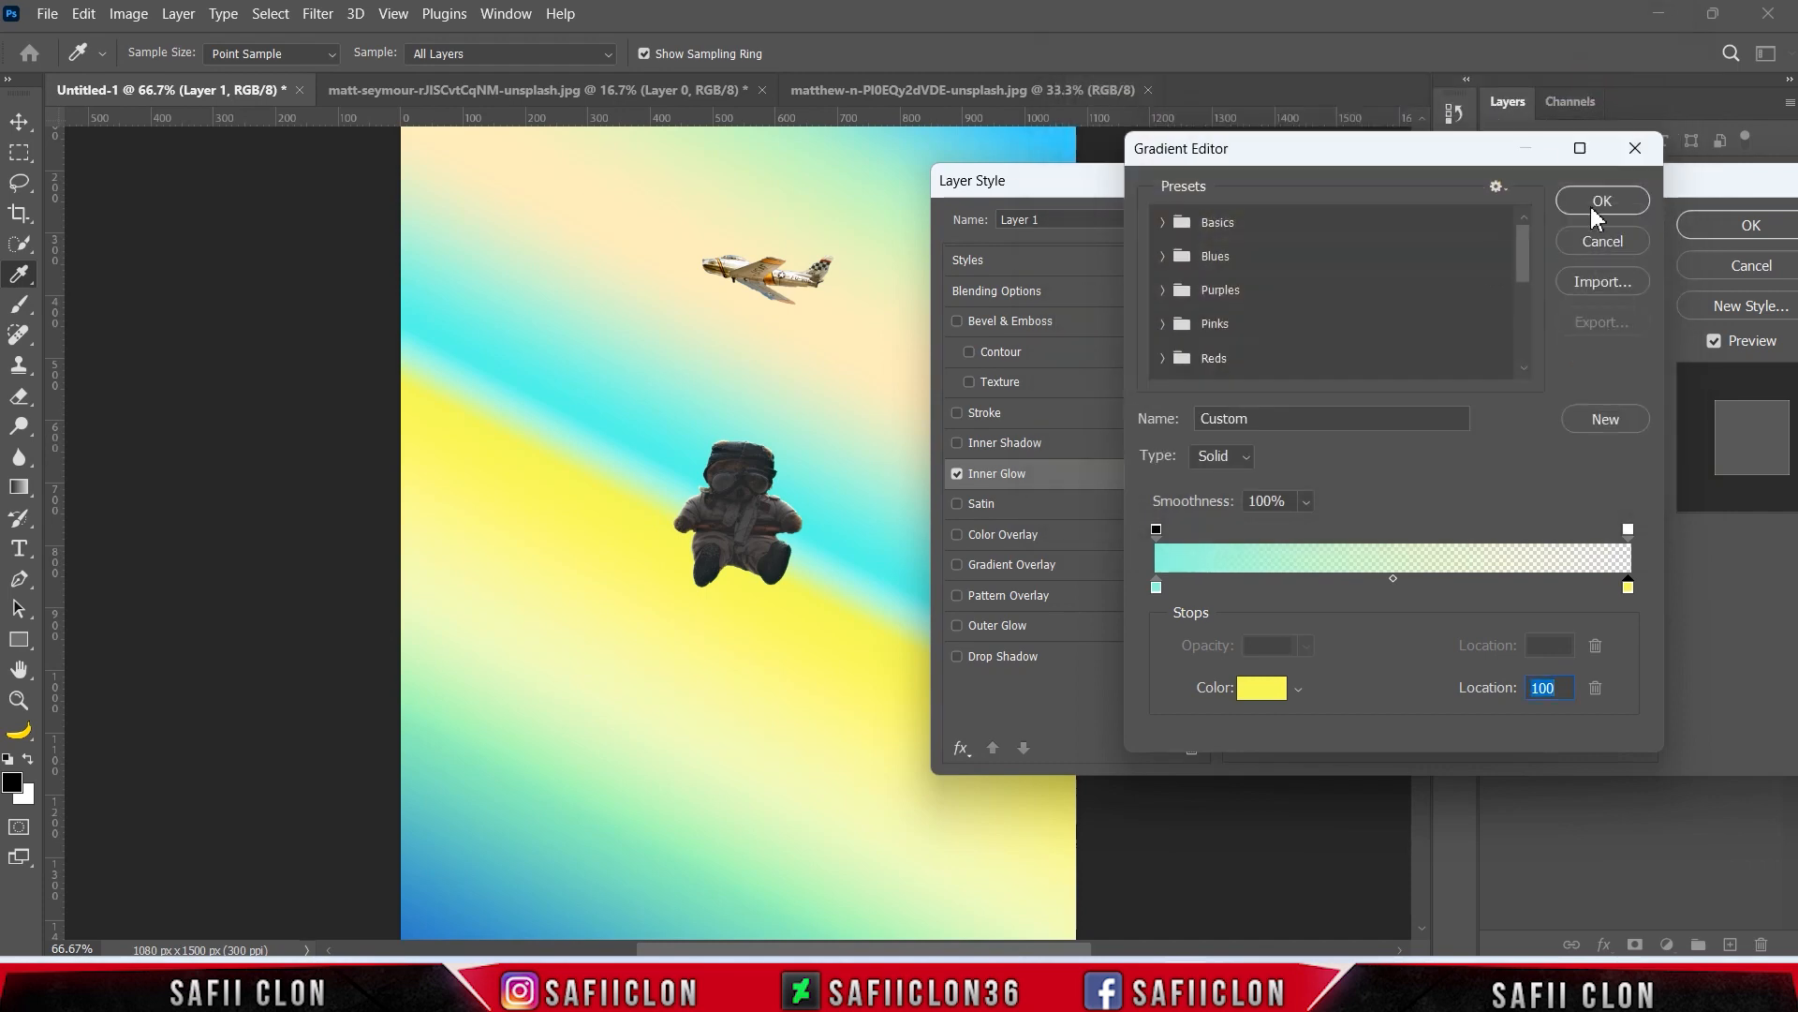
{"action": "left_click", "coordinate": [1593, 207]}
{"action": "left_click_drag", "start_coordinate": [1342, 555], "coordinate": [1360, 557]}
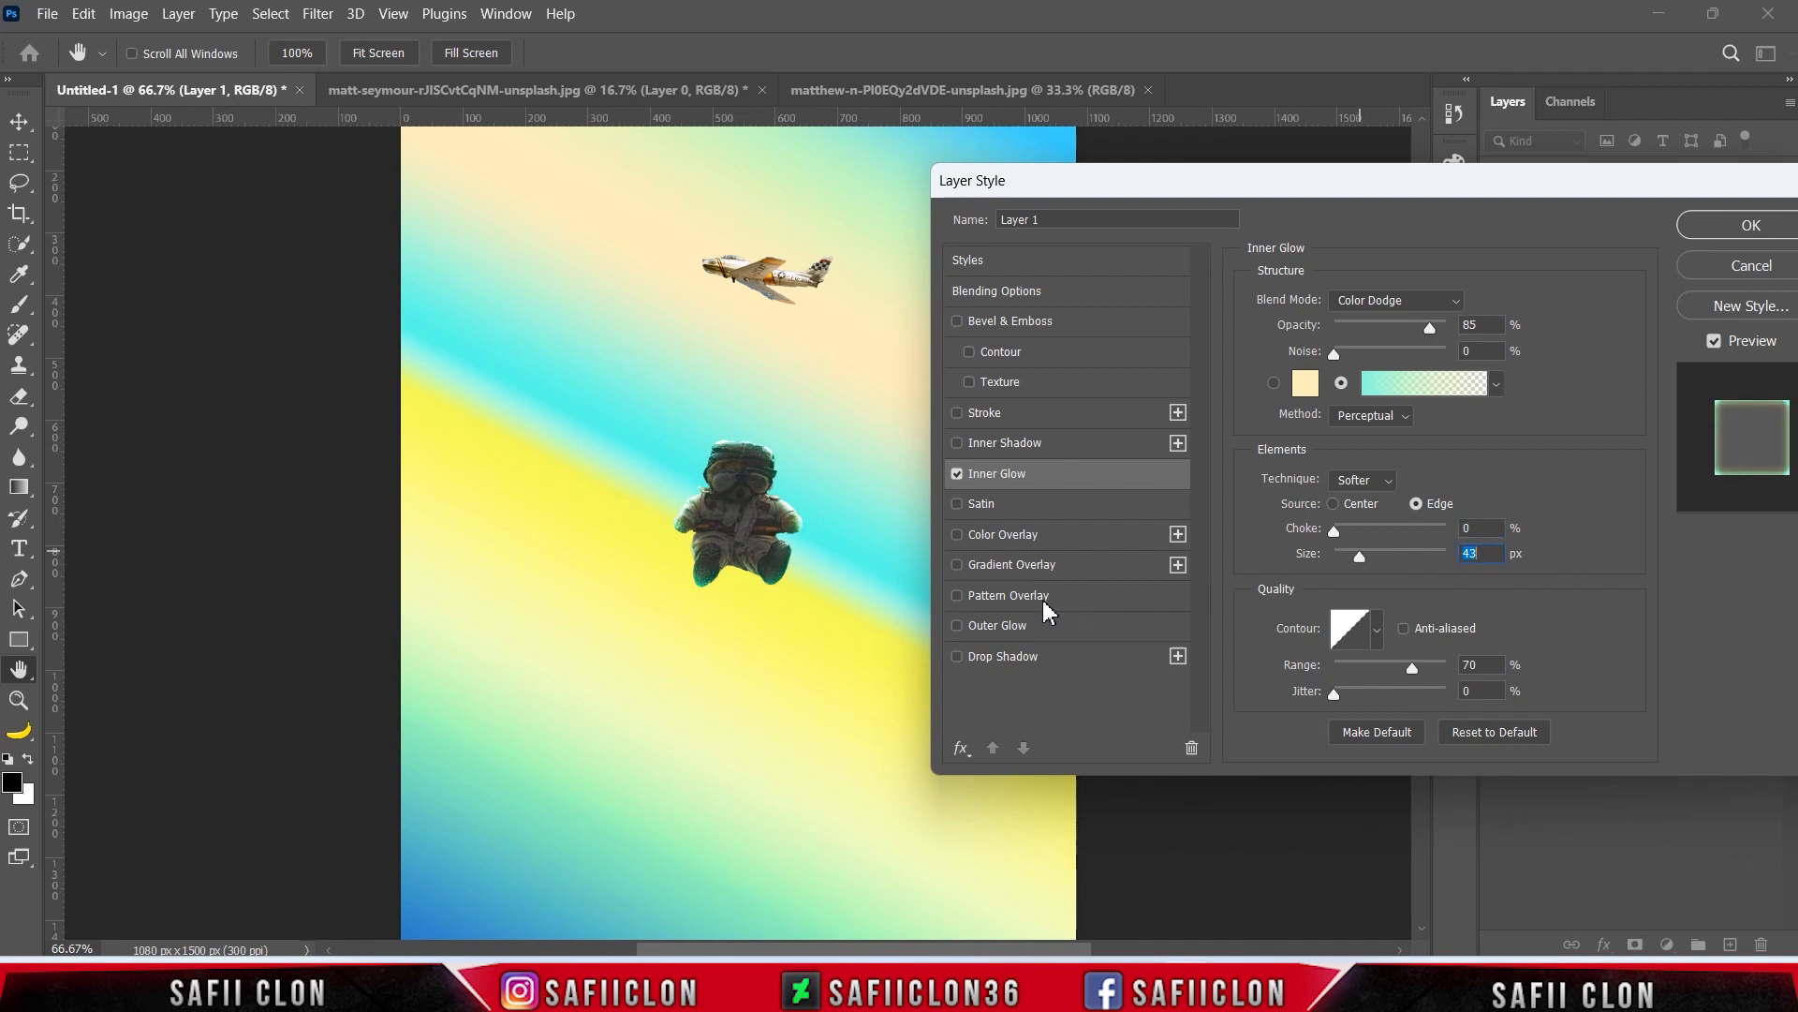
Step: Enable an Outer Glow on the teddy bear layer with the Linear Dodge (Add) blend mode at 66% opacity
{"action": "left_click", "coordinate": [1012, 634]}
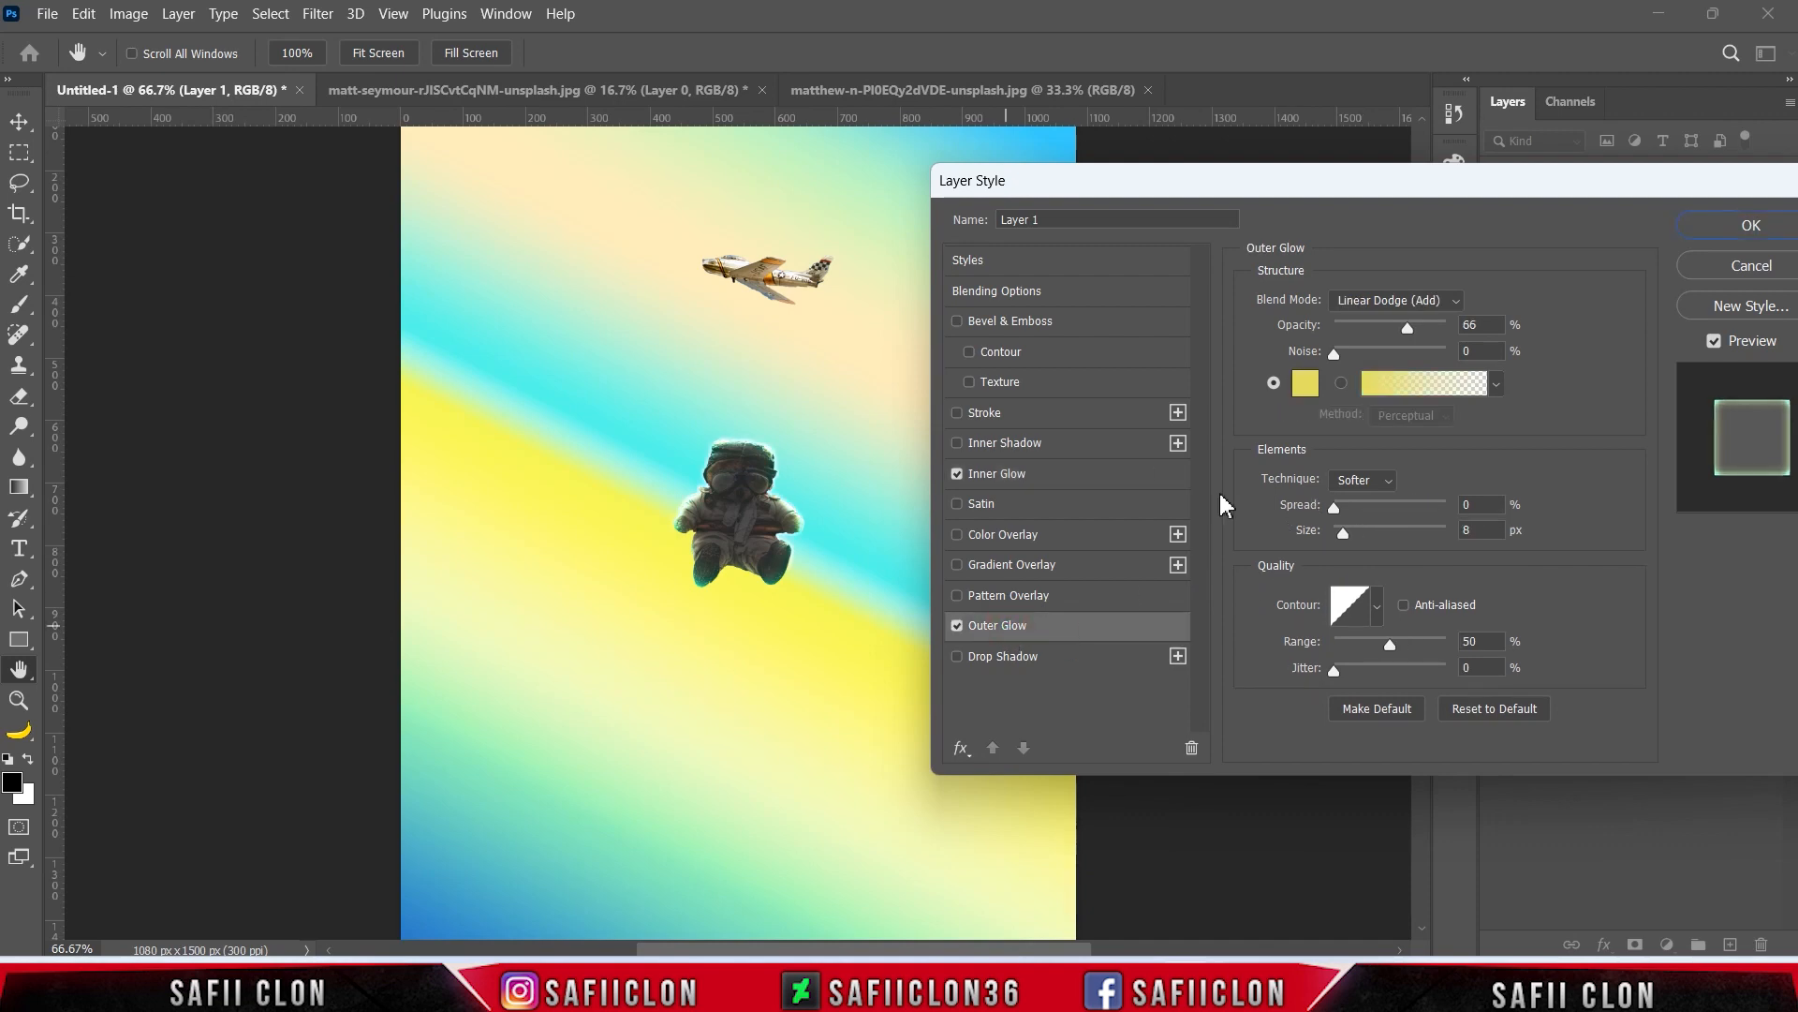
{"action": "left_click", "coordinate": [1377, 302]}
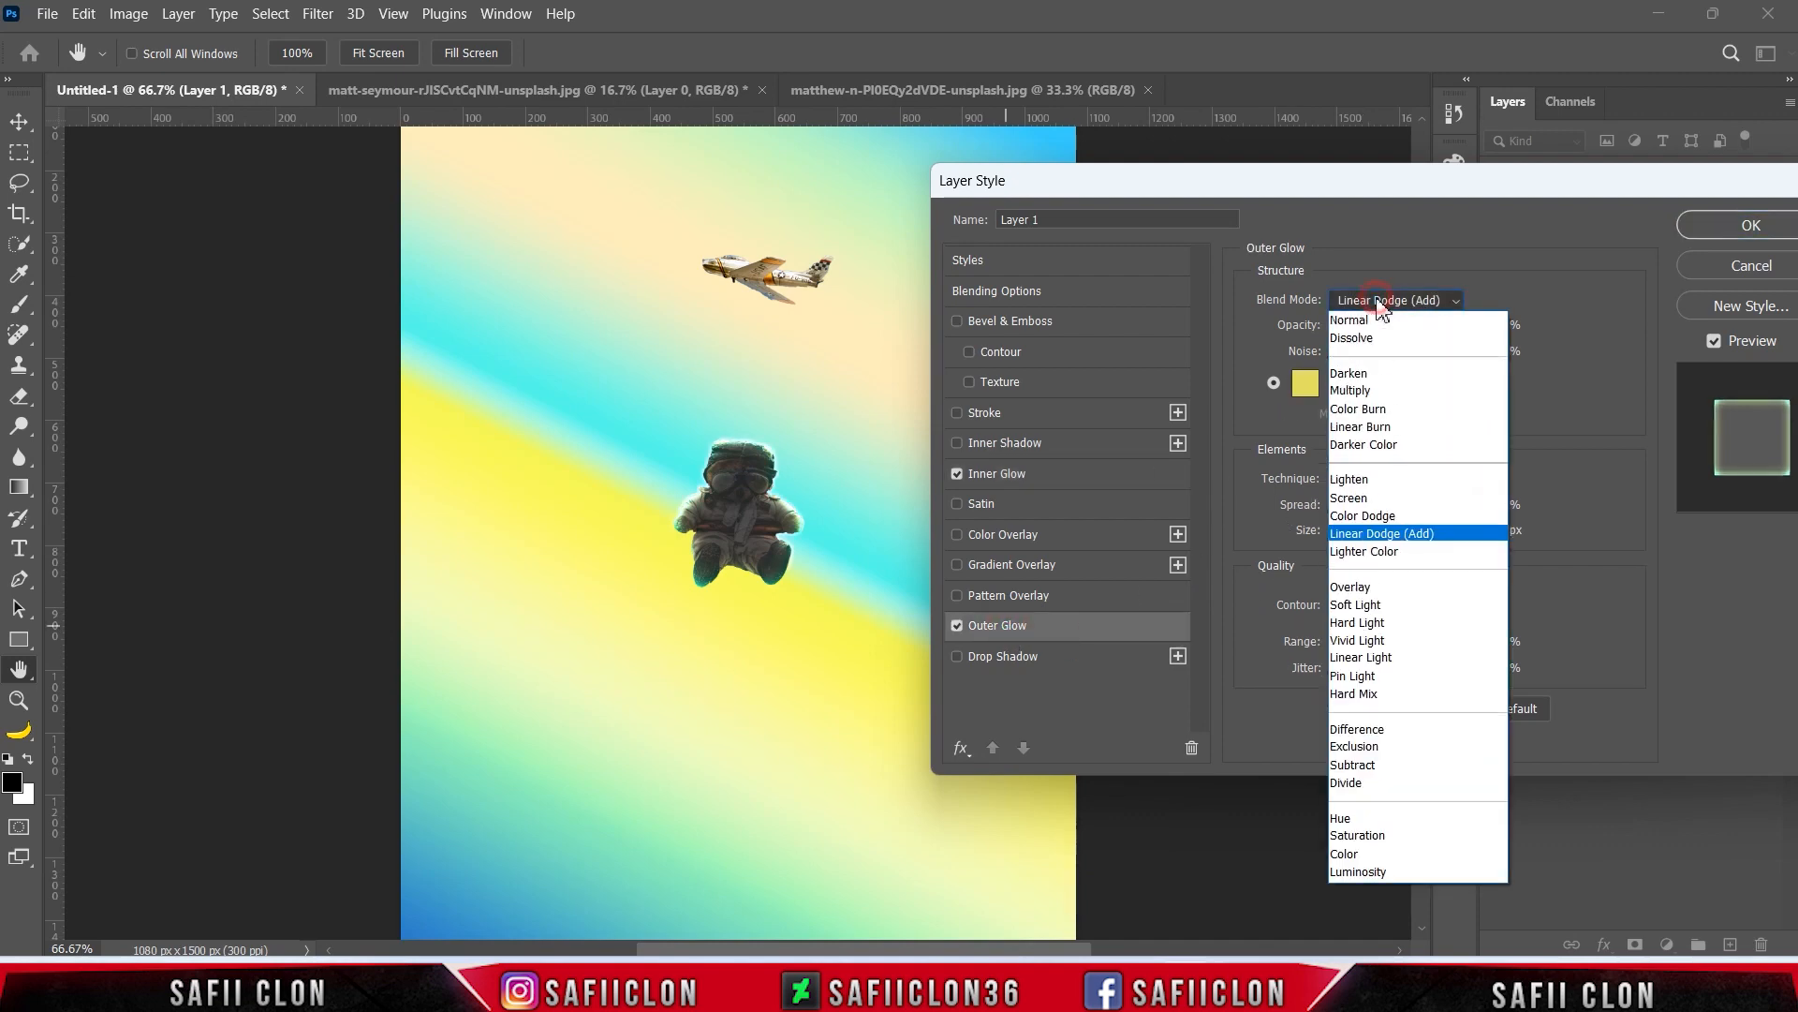
{"action": "left_click", "coordinate": [1365, 524]}
{"action": "left_click", "coordinate": [1406, 327]}
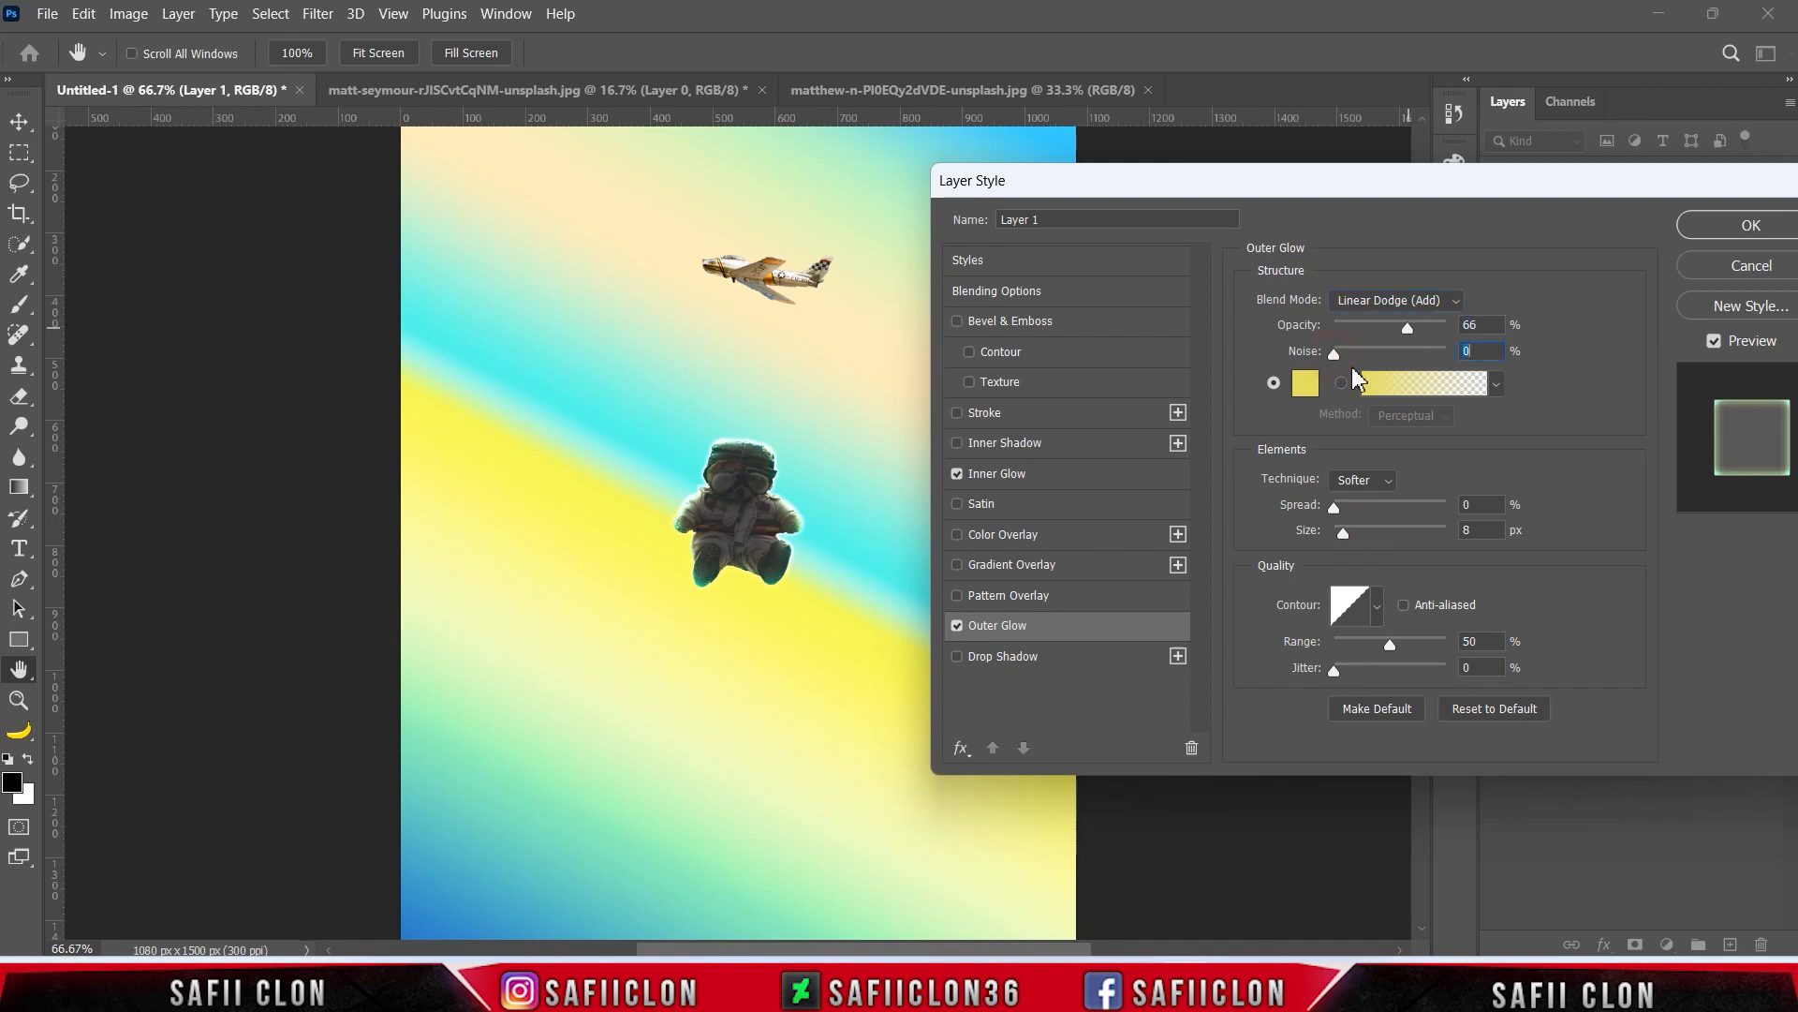
Step: Set the Outer Glow colour to the sky's yellow, f8ff5b, adjust the glow size and apply the layer style
{"action": "left_click", "coordinate": [1305, 382]}
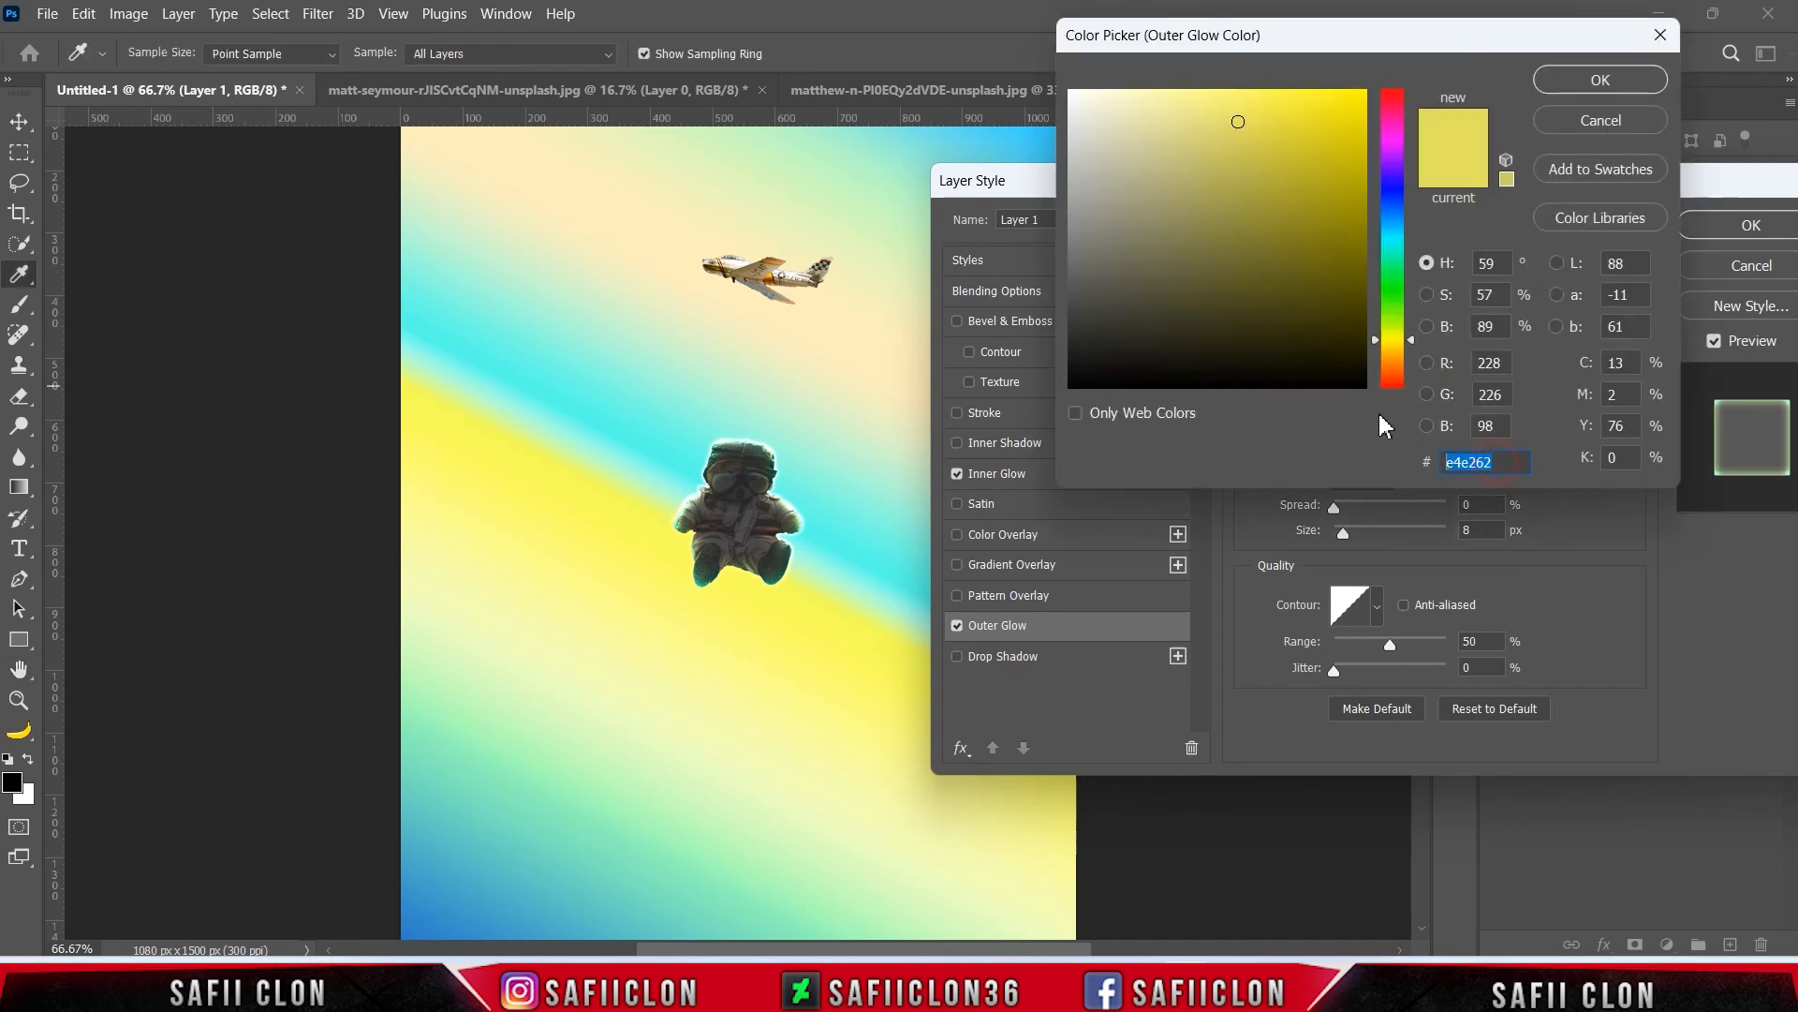
{"action": "left_click_drag", "start_coordinate": [645, 505], "coordinate": [653, 530]}
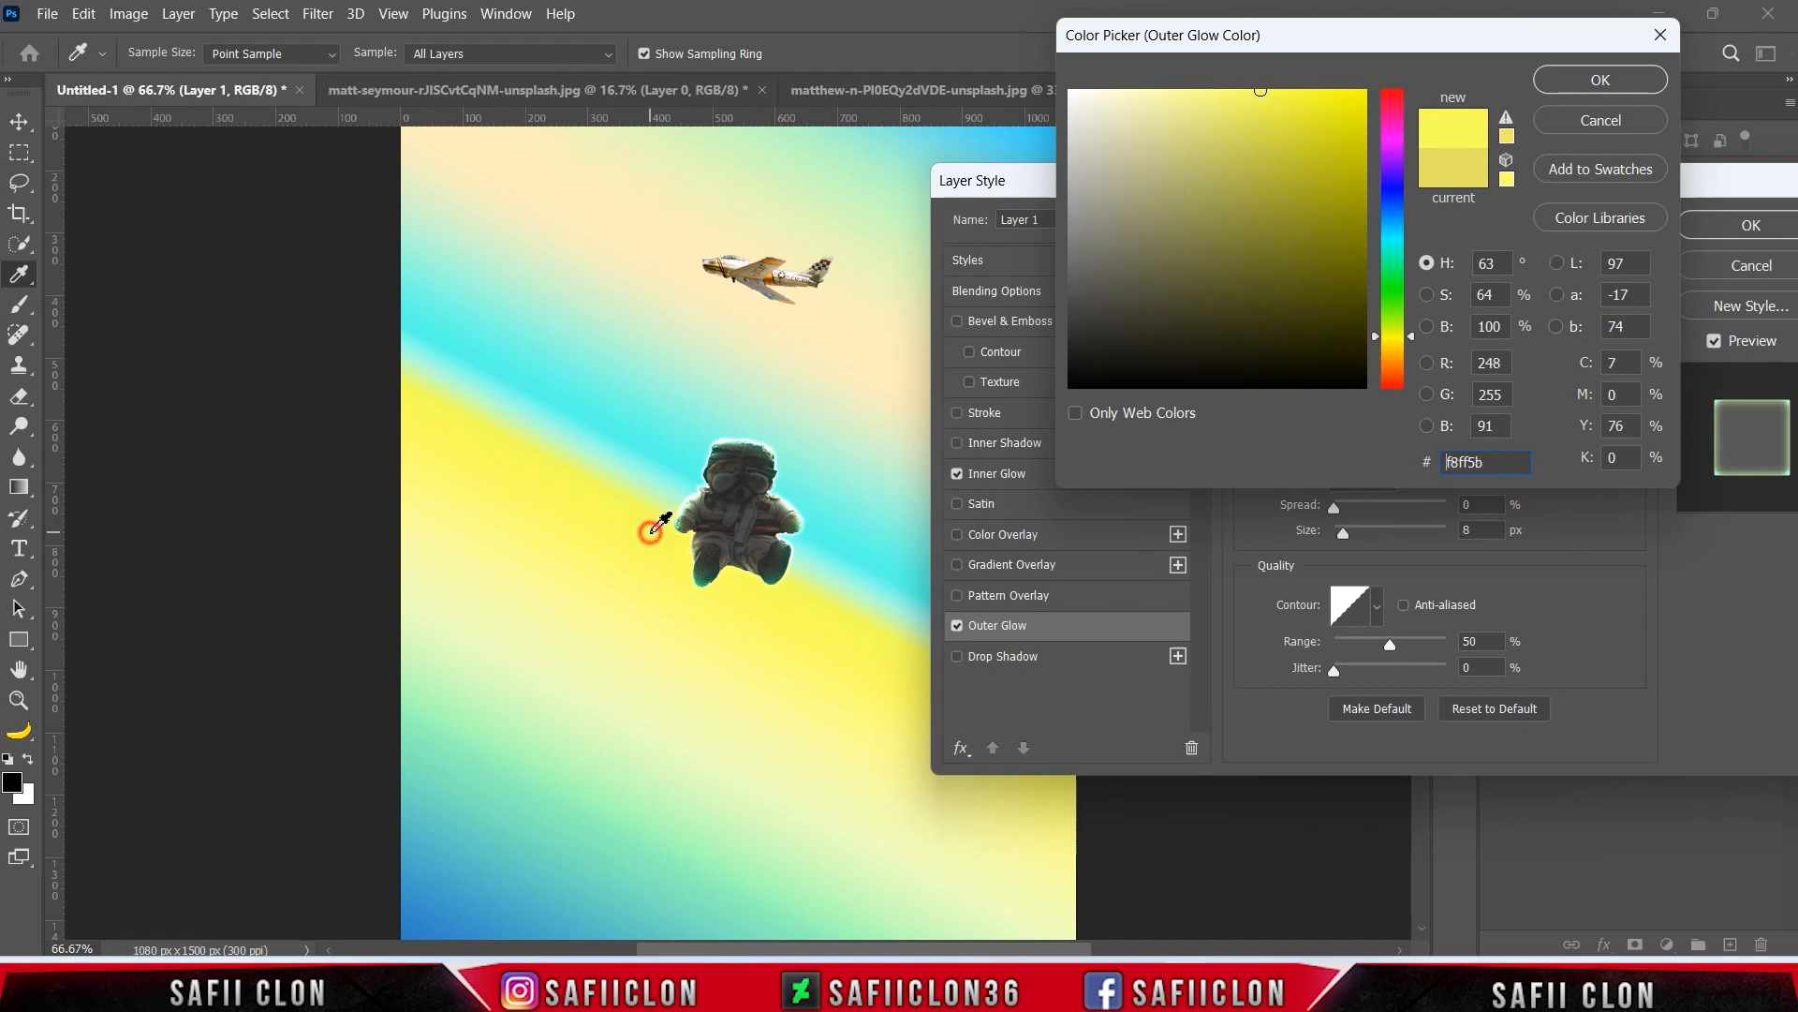
{"action": "left_click", "coordinate": [1600, 81]}
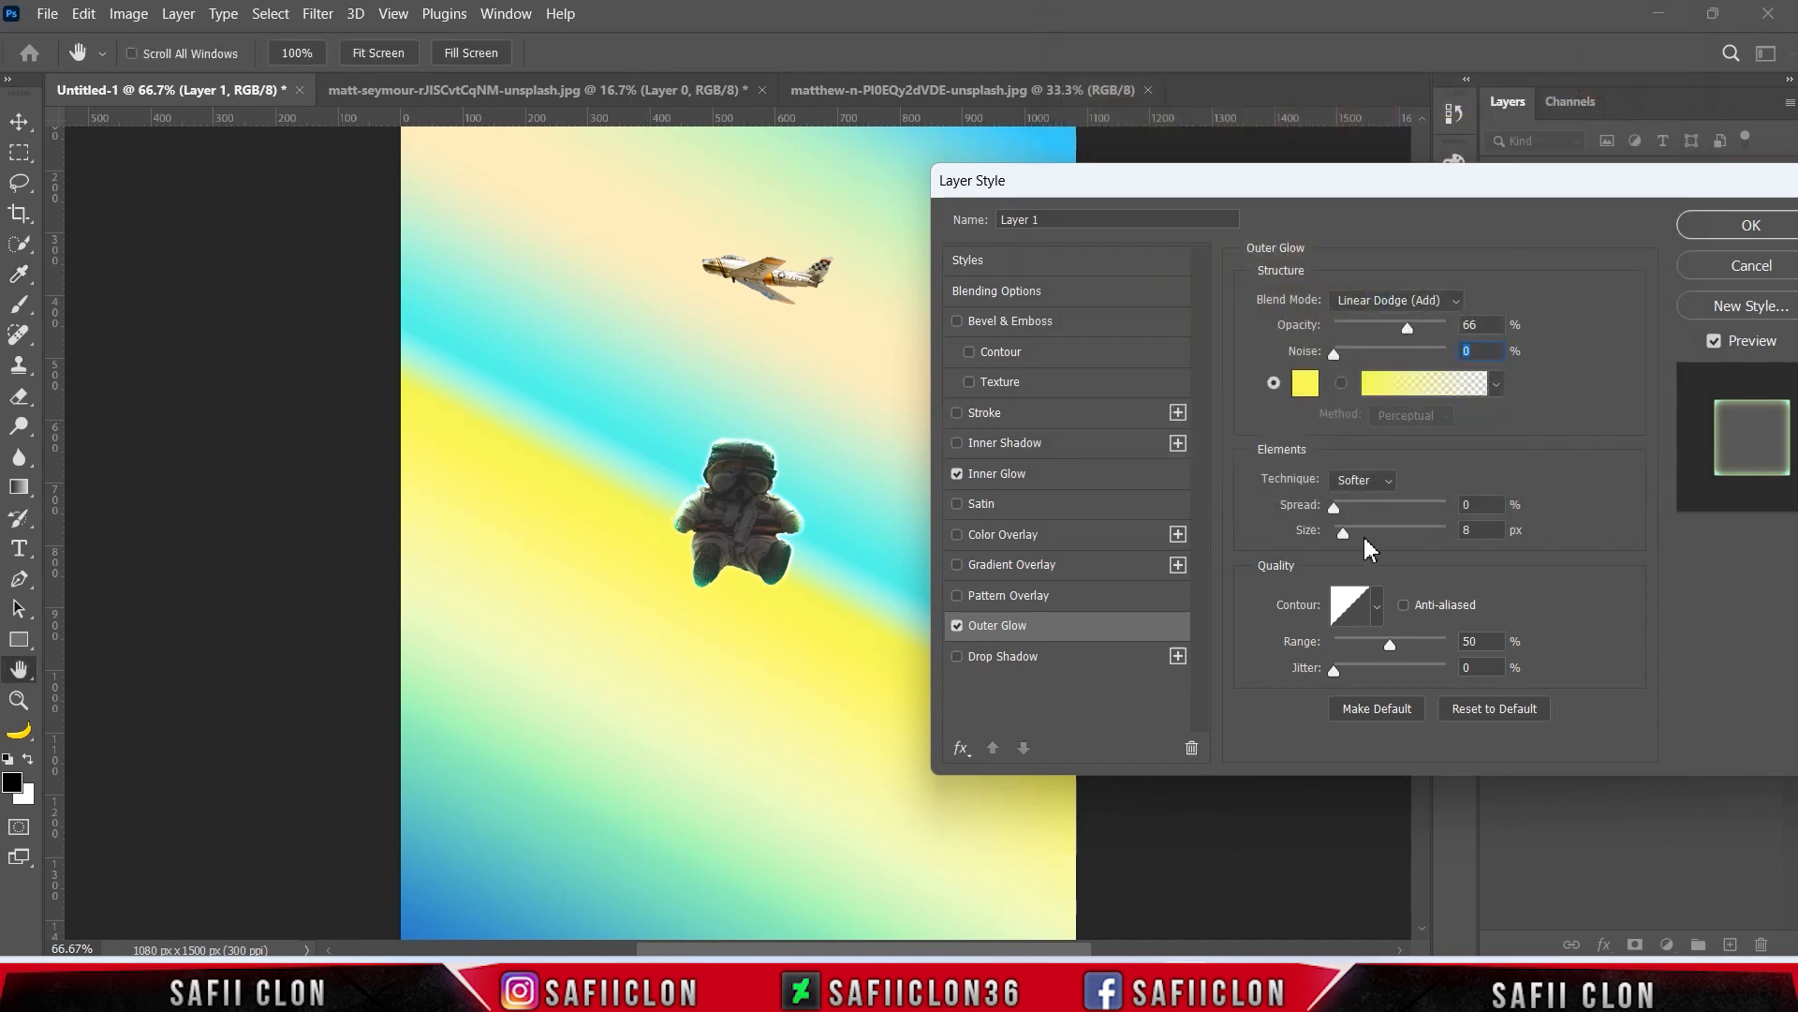
{"action": "mouse_move", "coordinate": [1344, 534]}
{"action": "left_mouse_down"}
{"action": "mouse_move", "coordinate": [1309, 543]}
{"action": "mouse_move", "coordinate": [1345, 544]}
{"action": "left_mouse_up"}
{"action": "left_click_drag", "start_coordinate": [1583, 181], "coordinate": [1273, 186]}
{"action": "left_click", "coordinate": [1485, 232]}
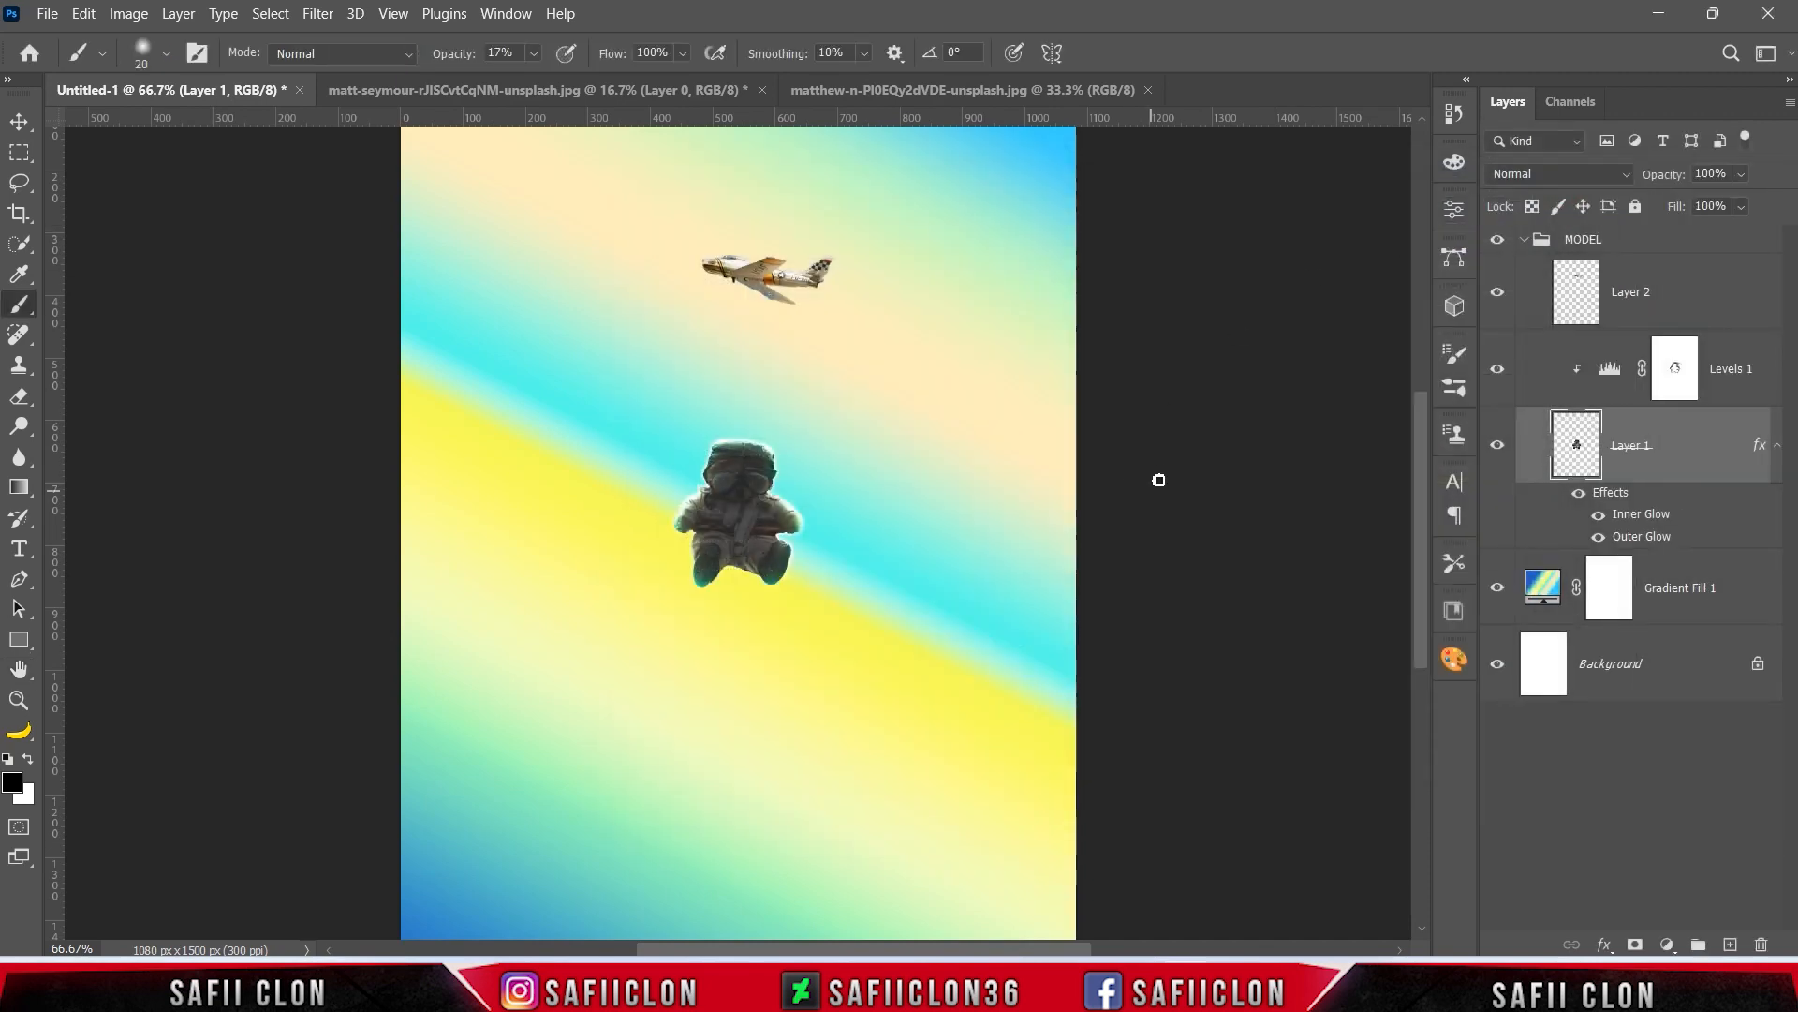
Step: Add a Brightness/Contrast adjustment above the jet layer and clip it to the jet
{"action": "left_click", "coordinate": [1496, 291]}
{"action": "left_click", "coordinate": [1497, 292]}
{"action": "left_click", "coordinate": [1703, 305]}
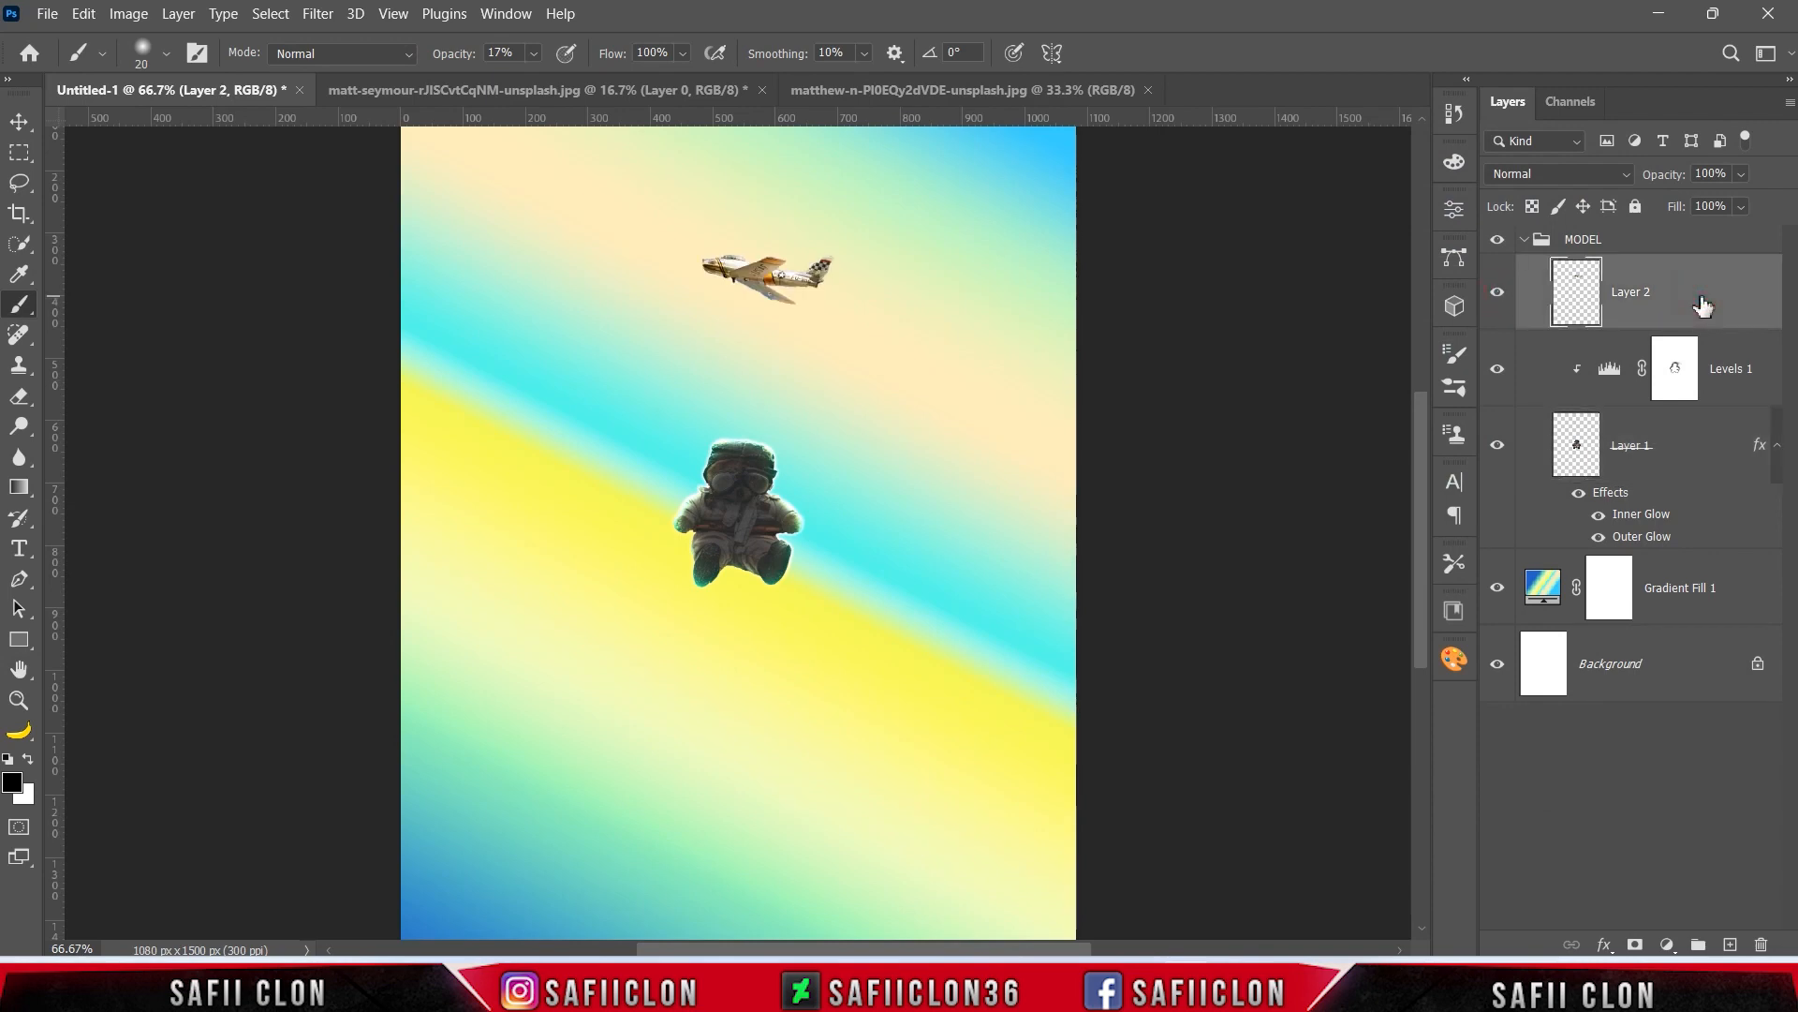
{"action": "left_click", "coordinate": [1667, 944]}
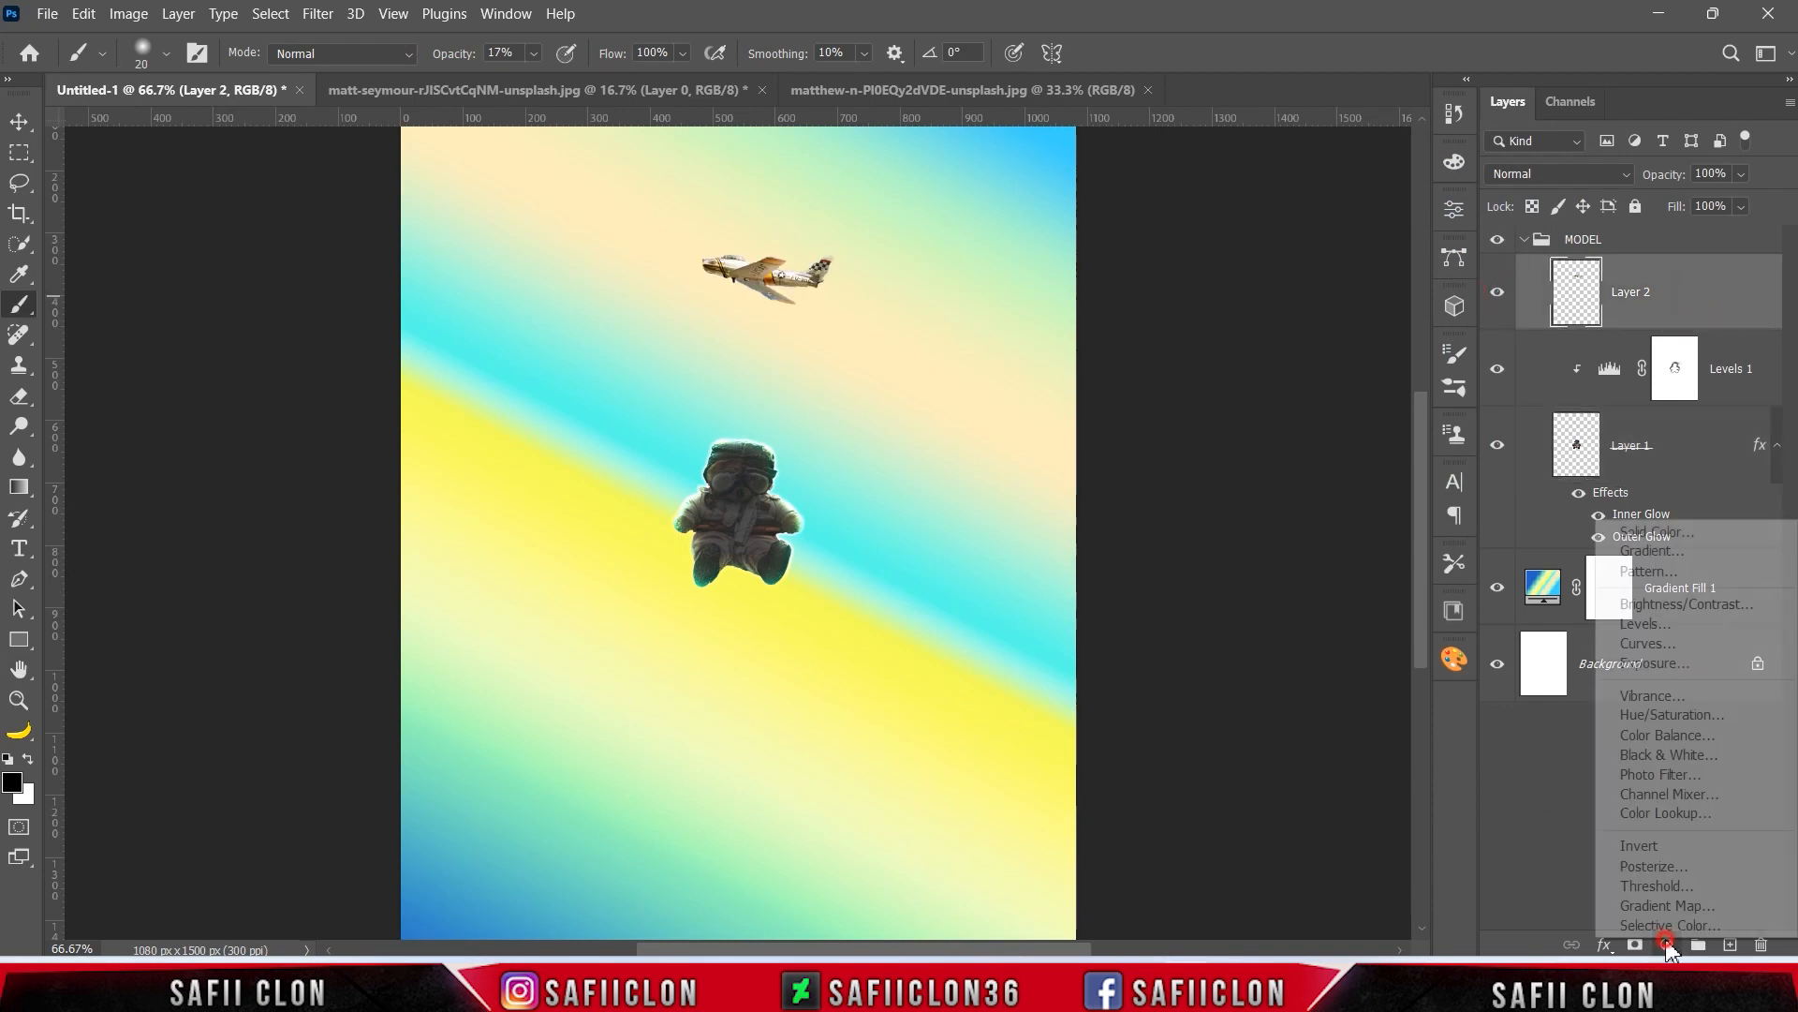
{"action": "left_click", "coordinate": [1676, 604]}
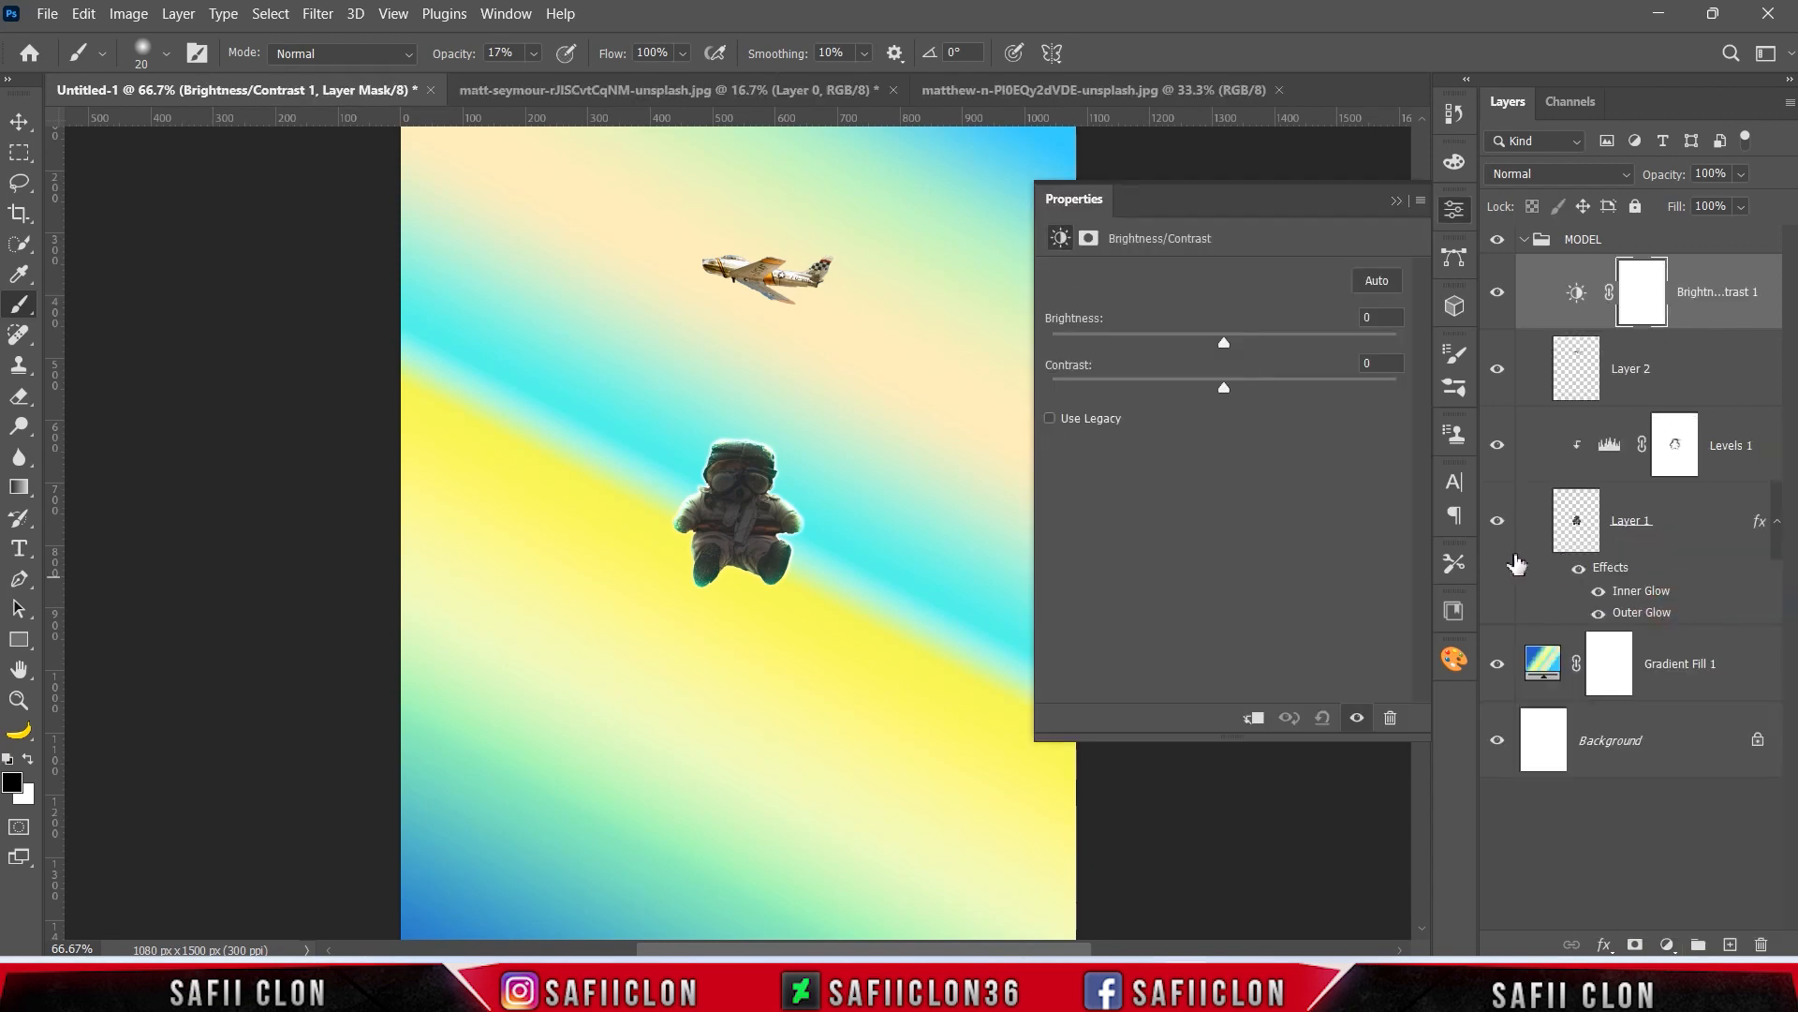
{"action": "left_click", "coordinate": [1254, 719]}
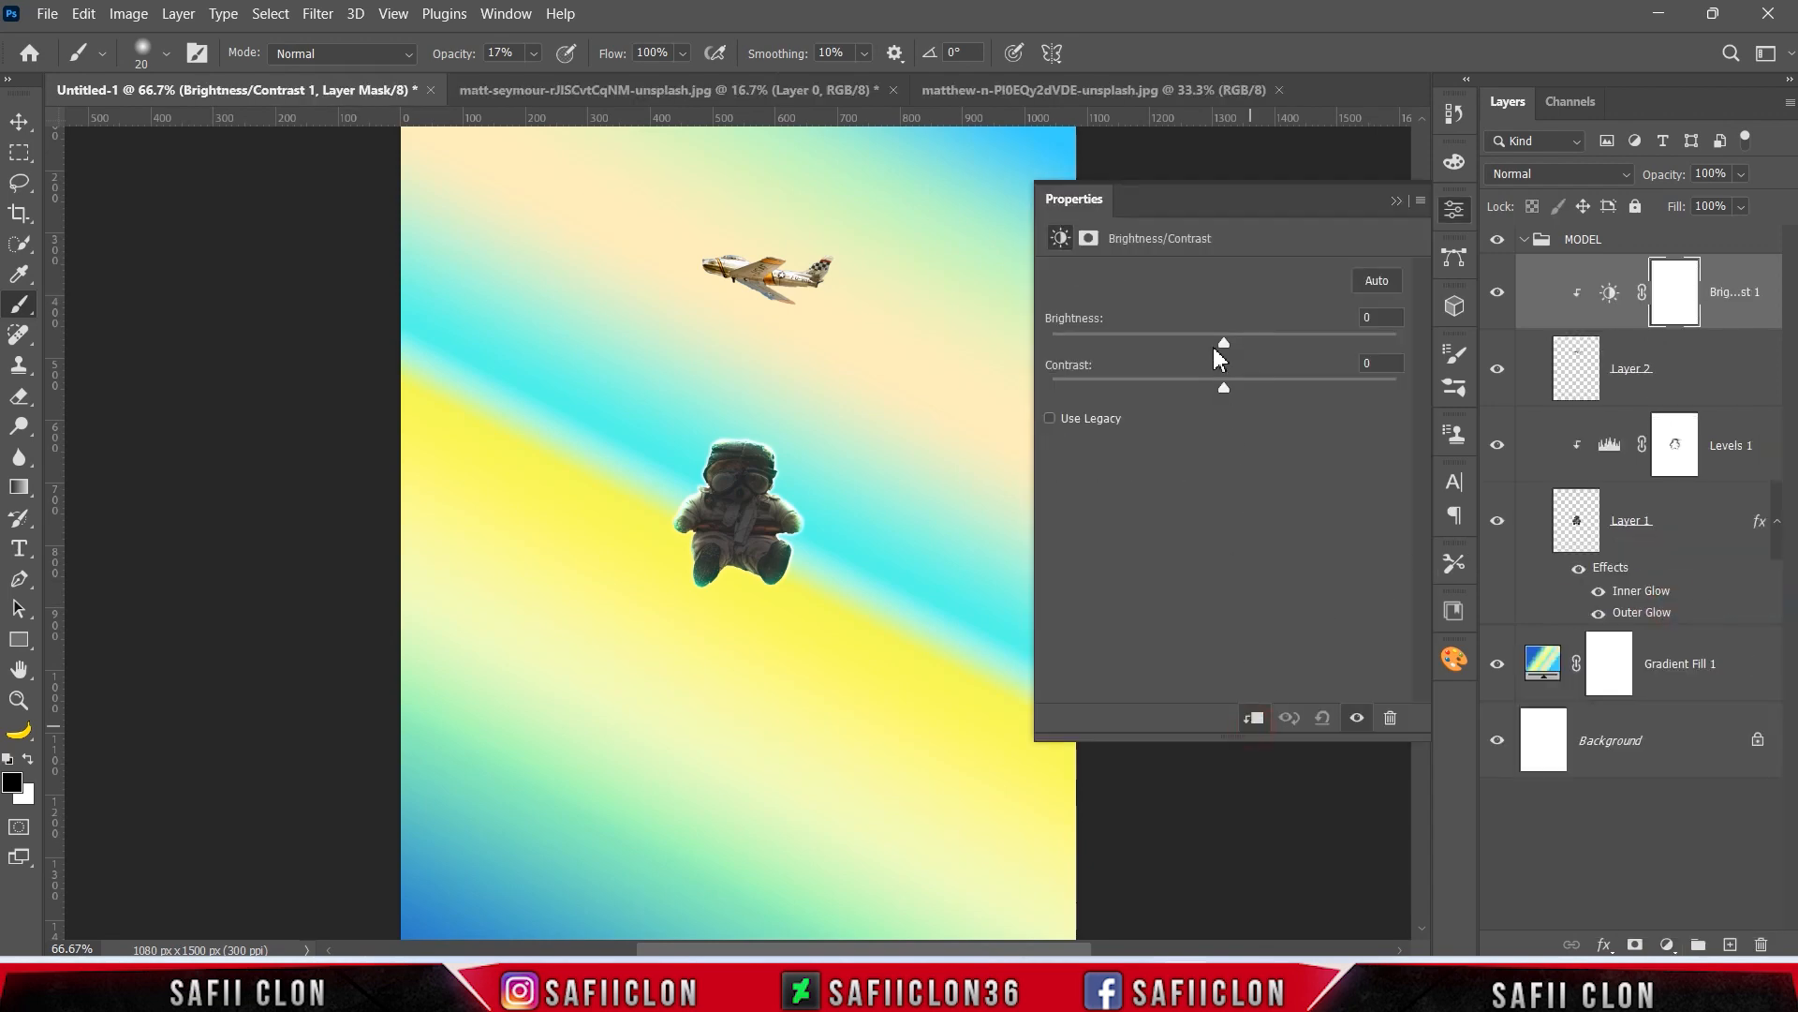
Step: Set the jet's brightness to -43, raise its contrast, and compare the jet with and without the adjustment
{"action": "mouse_move", "coordinate": [1185, 343]}
{"action": "left_mouse_down"}
{"action": "mouse_move", "coordinate": [1136, 345]}
{"action": "mouse_move", "coordinate": [1174, 344]}
{"action": "left_mouse_up"}
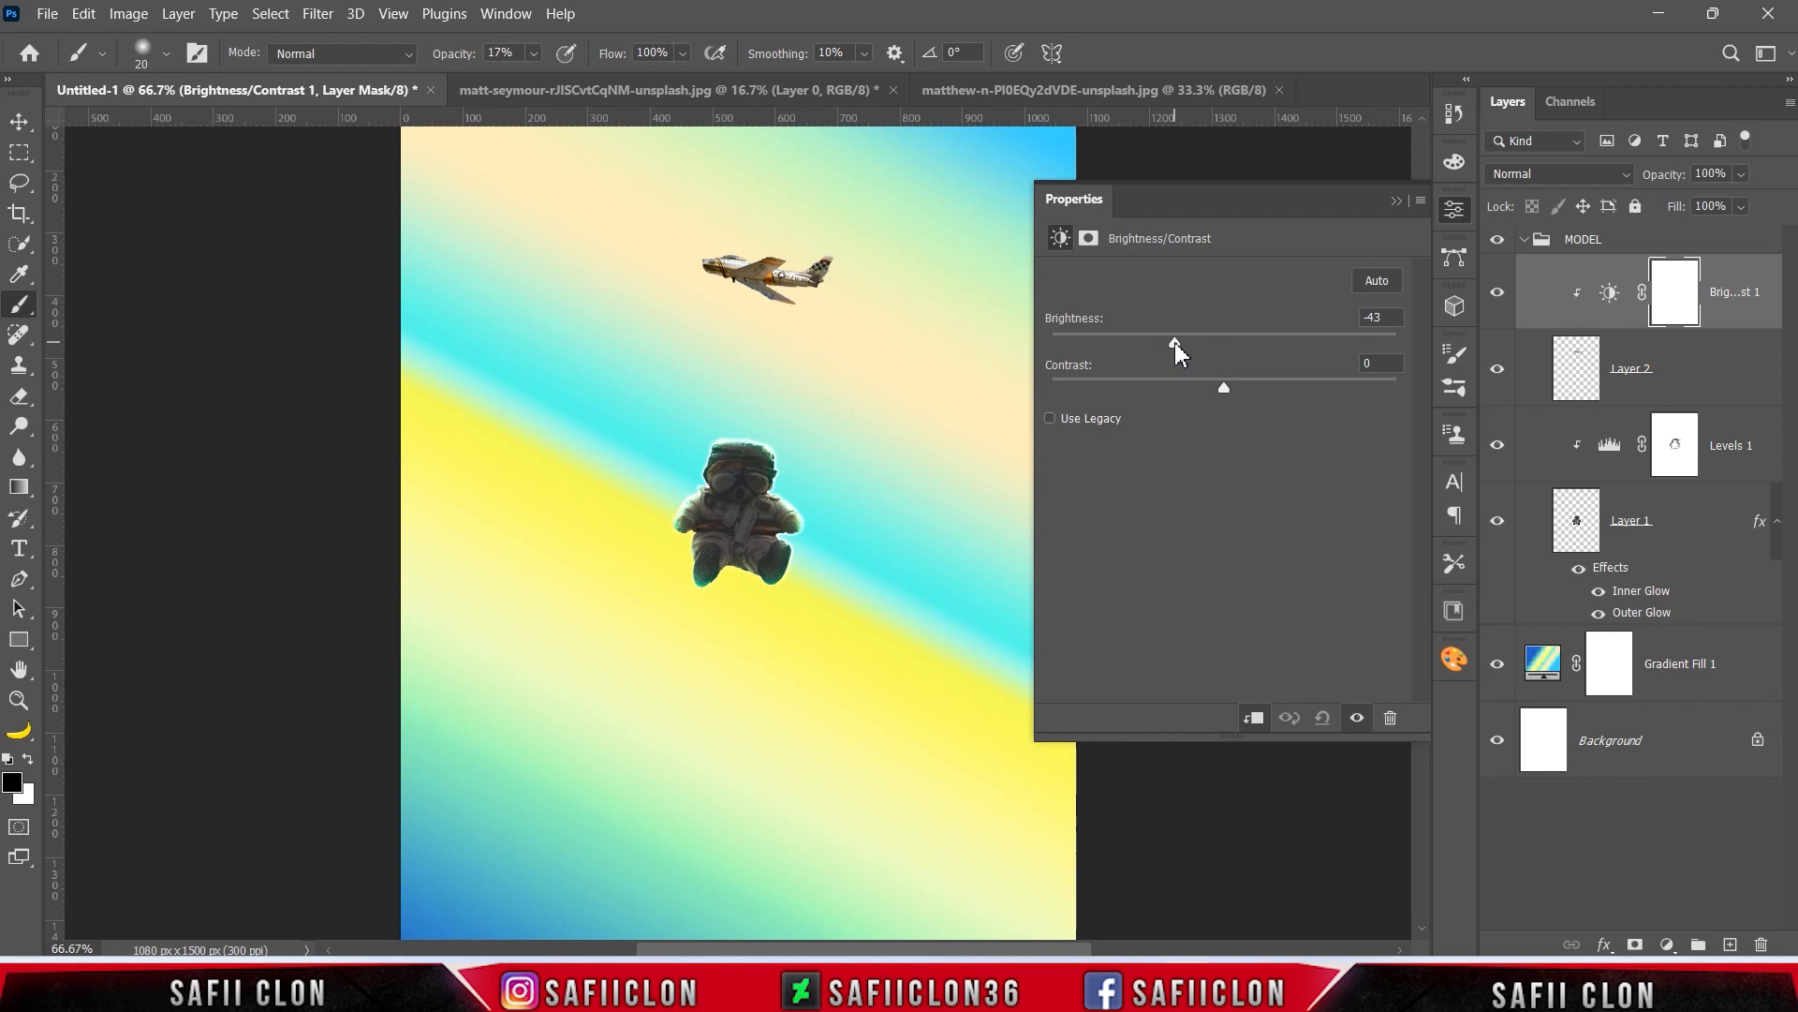
{"action": "left_click_drag", "start_coordinate": [1227, 389], "coordinate": [1302, 389]}
{"action": "left_click", "coordinate": [1396, 200]}
{"action": "left_click", "coordinate": [1498, 294]}
{"action": "left_click", "coordinate": [1497, 294]}
{"action": "left_click", "coordinate": [1498, 294]}
{"action": "left_click", "coordinate": [1497, 294]}
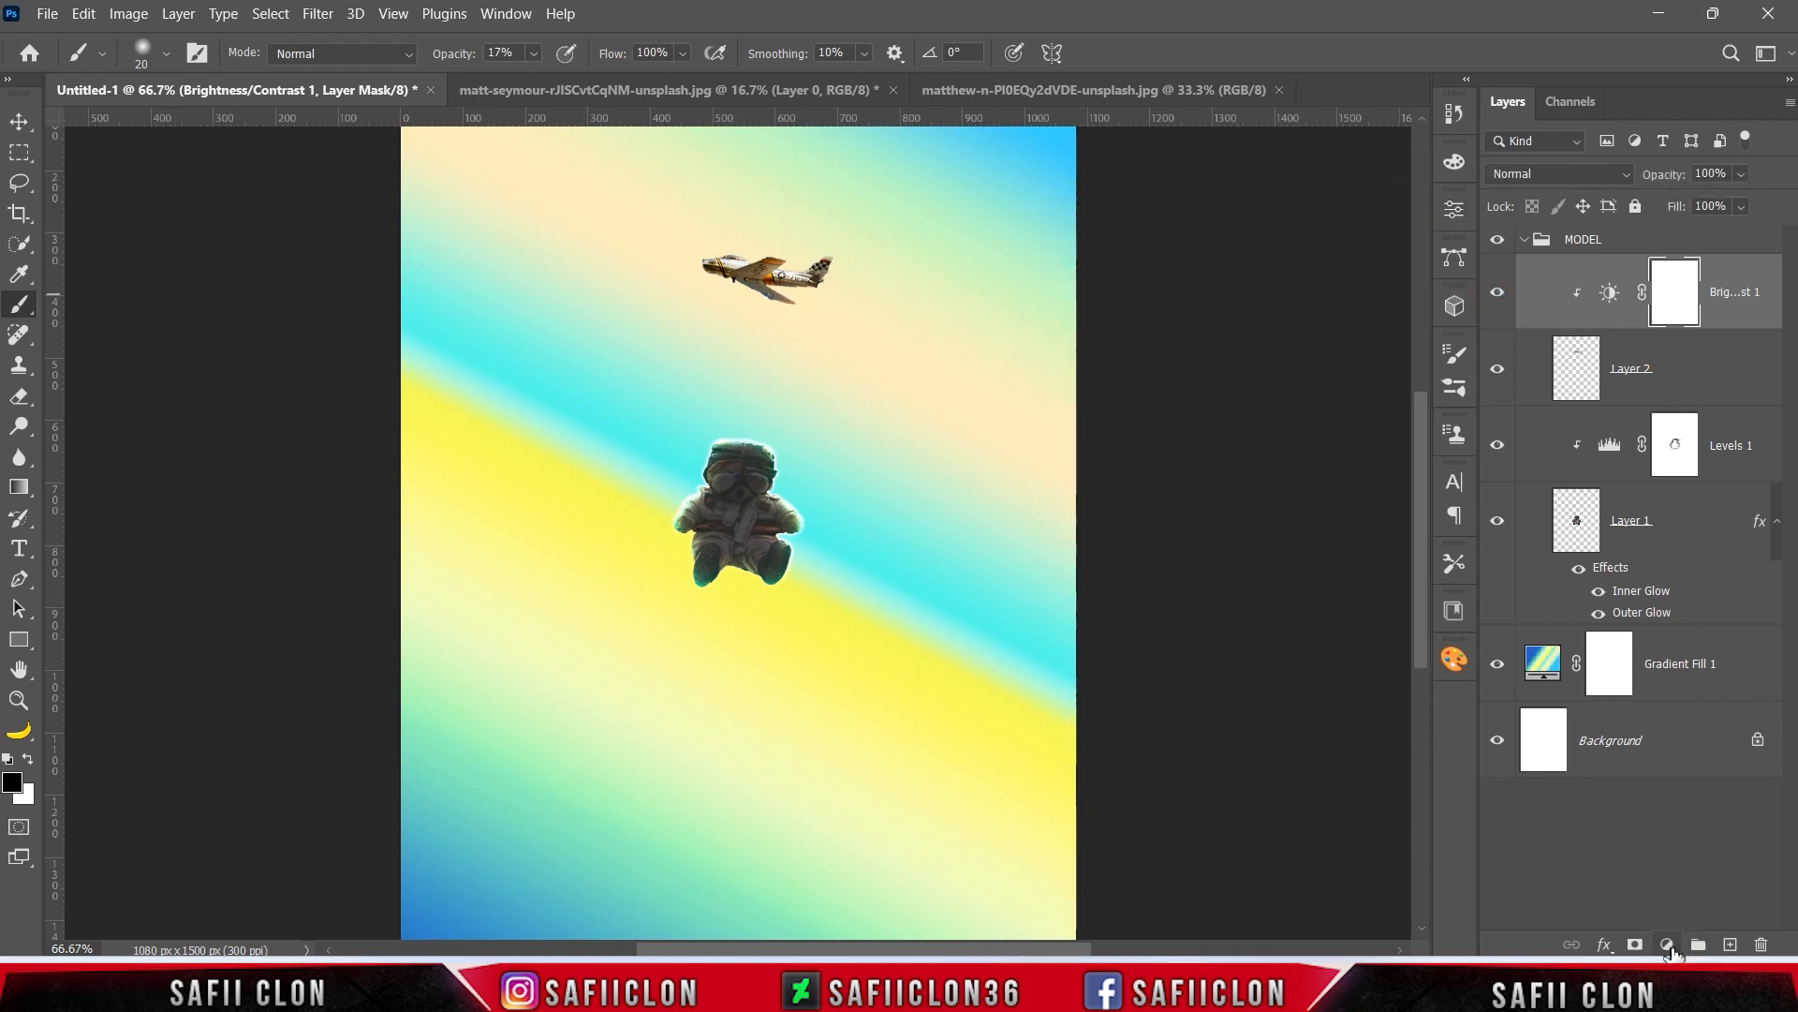
Step: Darken the jet with a clipped Levels adjustment using output levels 31 and 112, and compare it with the adjustment hidden
{"action": "left_click", "coordinate": [1666, 944]}
{"action": "left_click", "coordinate": [1655, 635]}
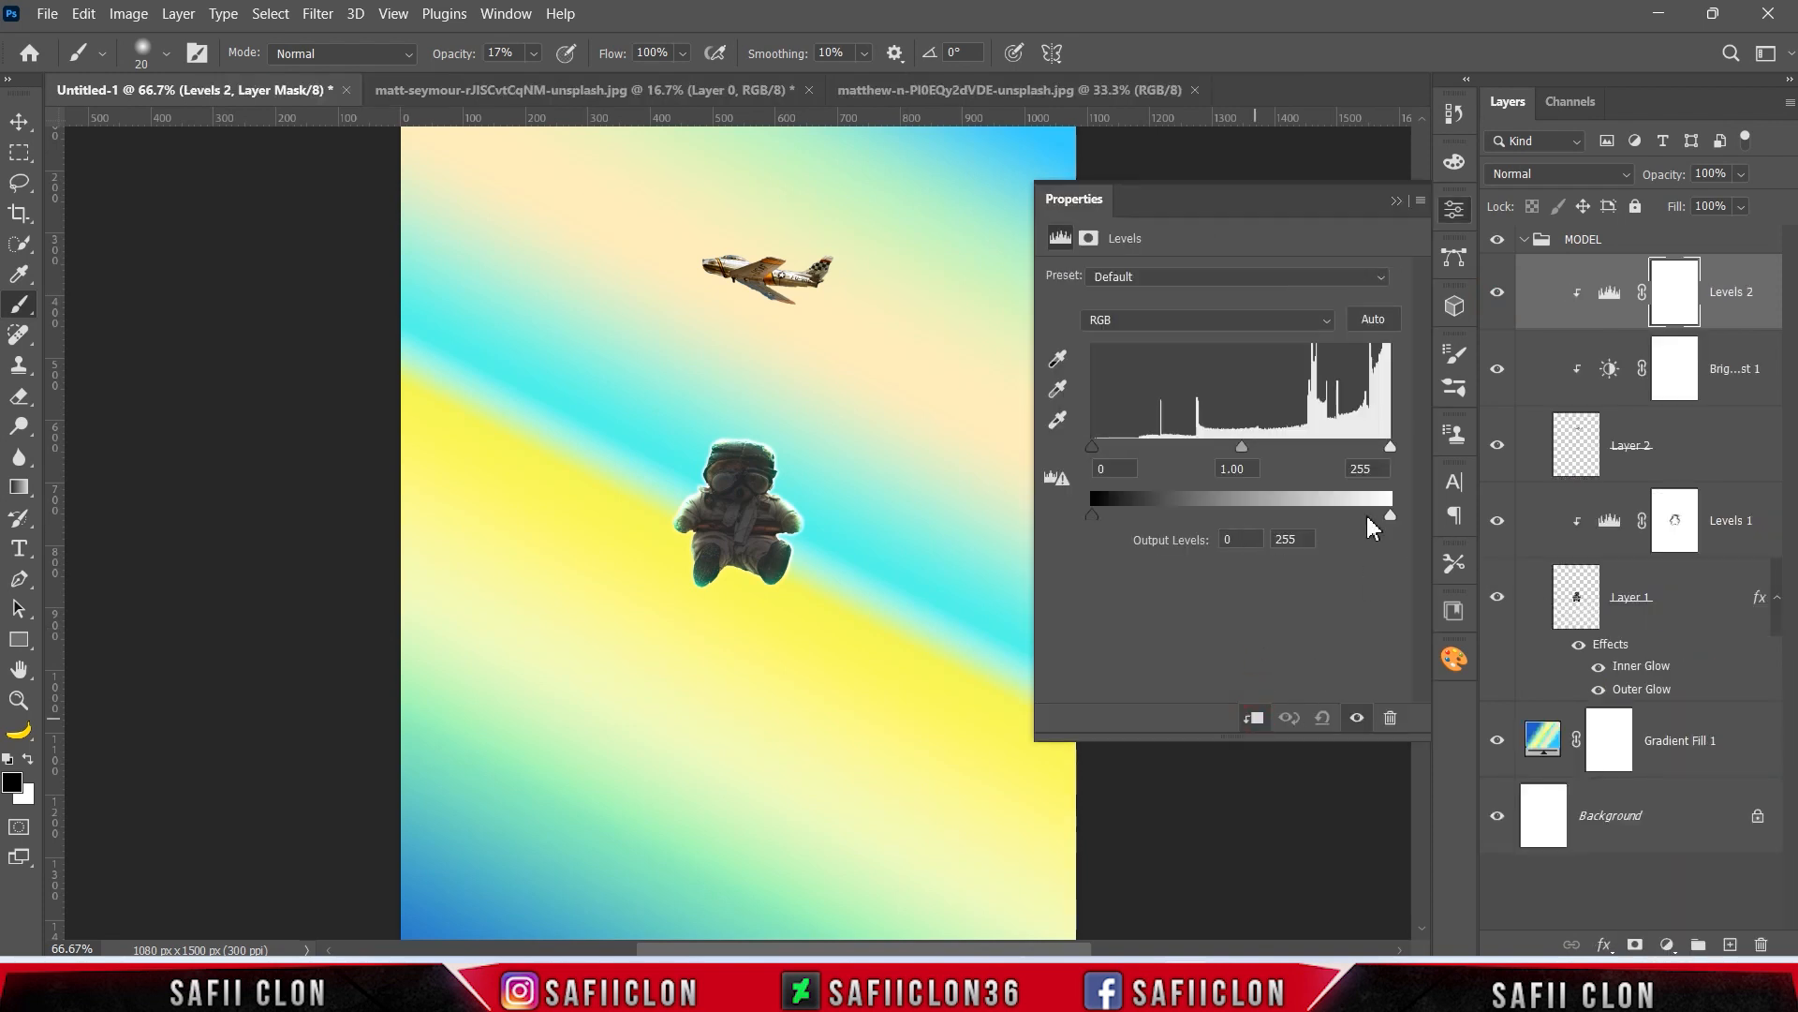
{"action": "left_click_drag", "start_coordinate": [1390, 515], "coordinate": [1336, 516]}
{"action": "left_click_drag", "start_coordinate": [1259, 524], "coordinate": [1230, 524]}
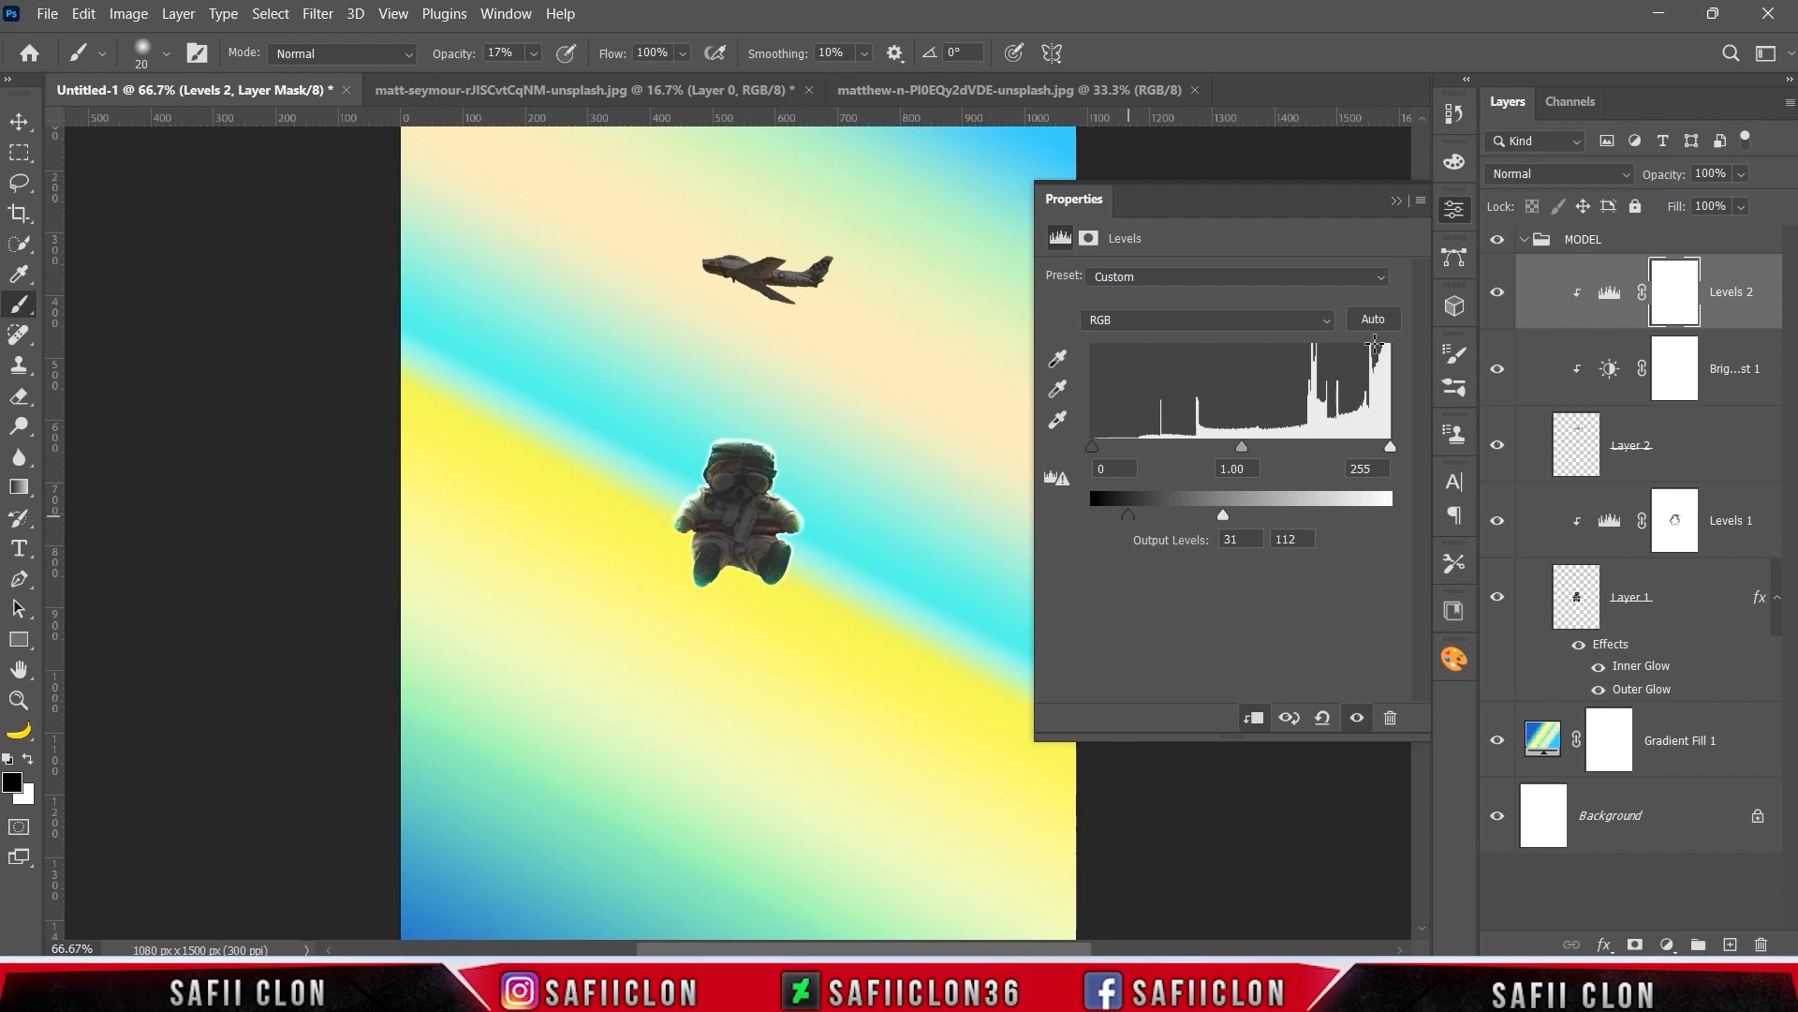
{"action": "left_click", "coordinate": [1396, 200]}
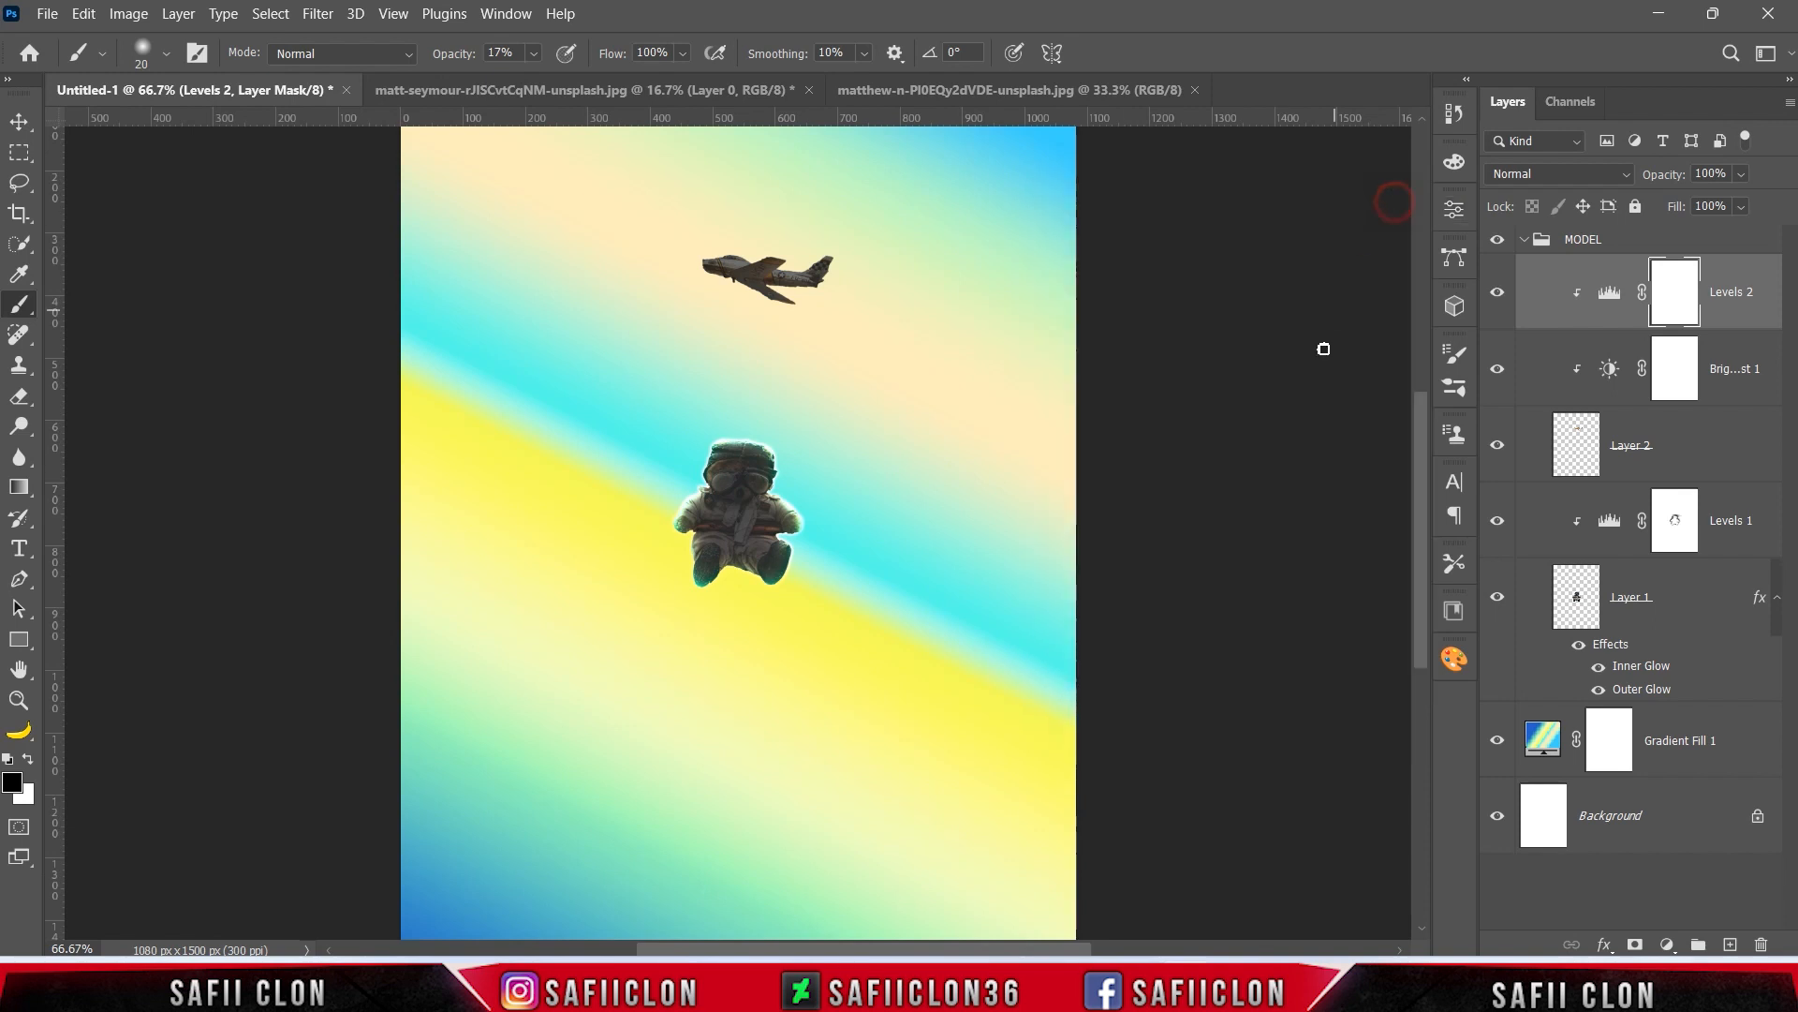
{"action": "left_click", "coordinate": [1497, 293]}
{"action": "left_click", "coordinate": [1497, 292]}
{"action": "left_click", "coordinate": [1498, 293]}
{"action": "left_click", "coordinate": [1497, 292]}
Step: Set up the Brush tool with a soft brush of size 44 and 17% opacity
{"action": "right_click", "coordinate": [21, 313]}
{"action": "left_click", "coordinate": [85, 302]}
{"action": "left_click", "coordinate": [166, 54]}
{"action": "left_click_drag", "start_coordinate": [142, 129], "coordinate": [155, 129]}
{"action": "left_click", "coordinate": [167, 56]}
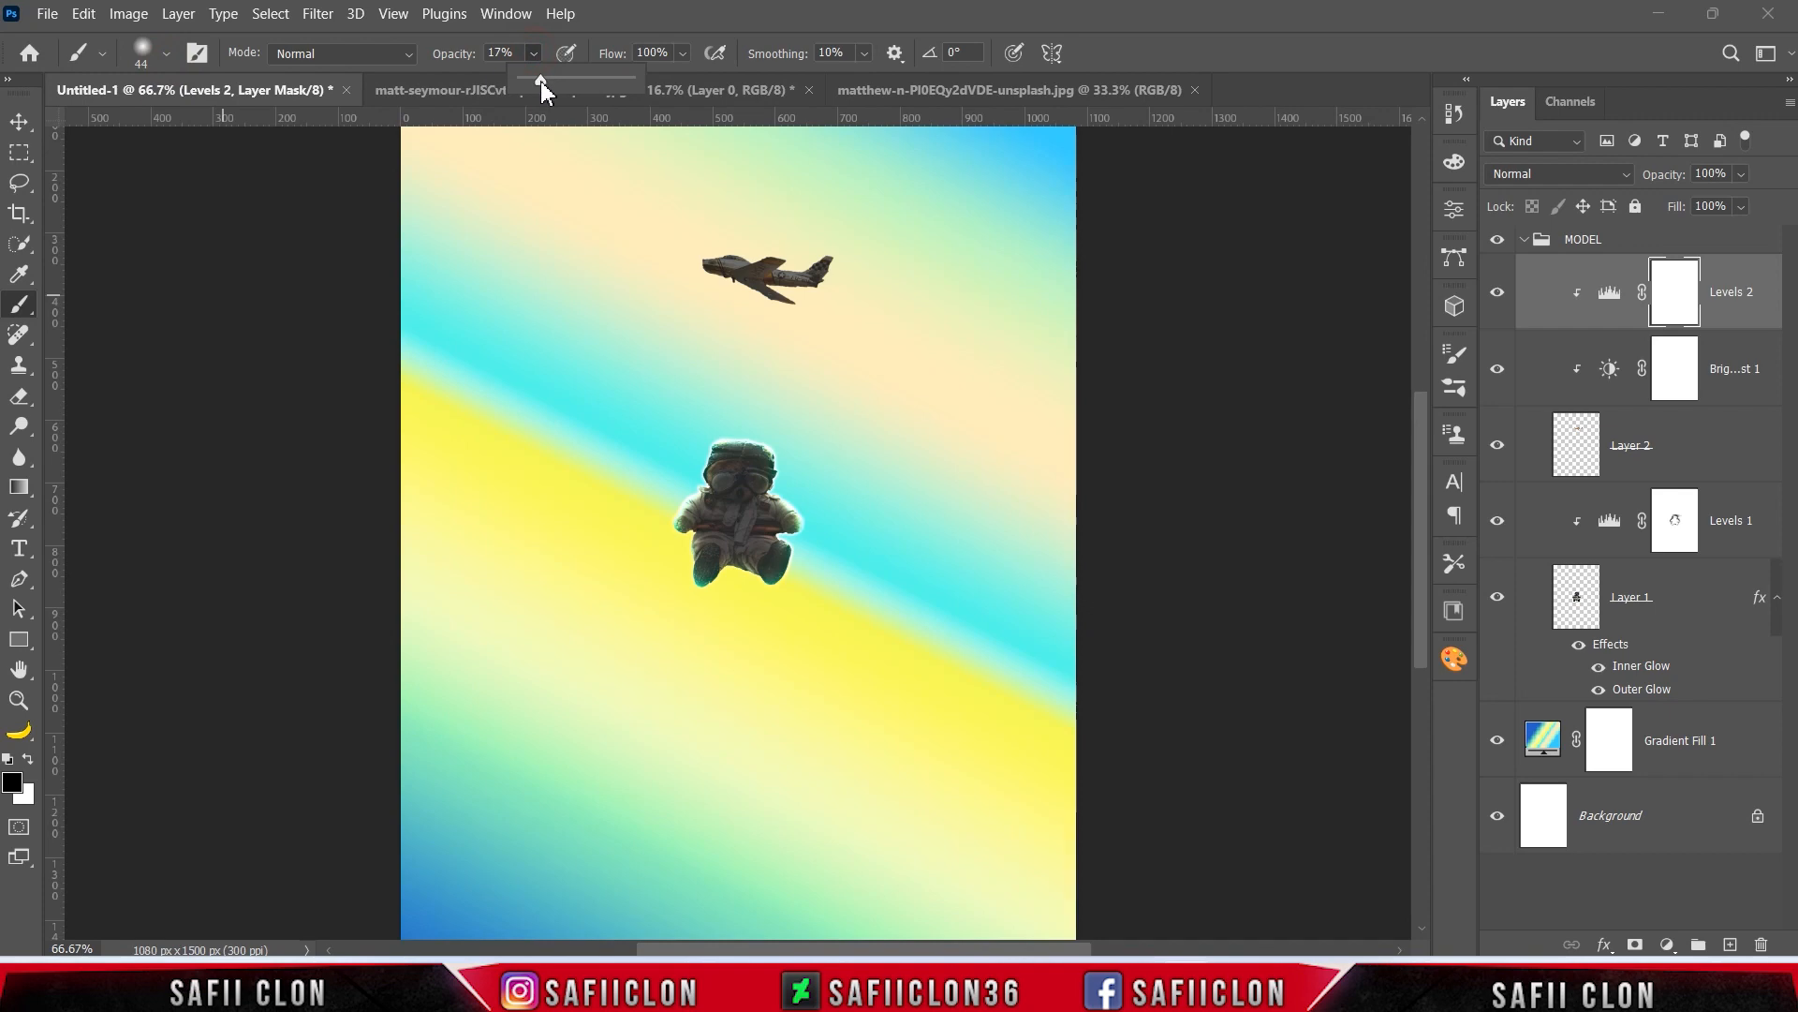
{"action": "left_click", "coordinate": [533, 53]}
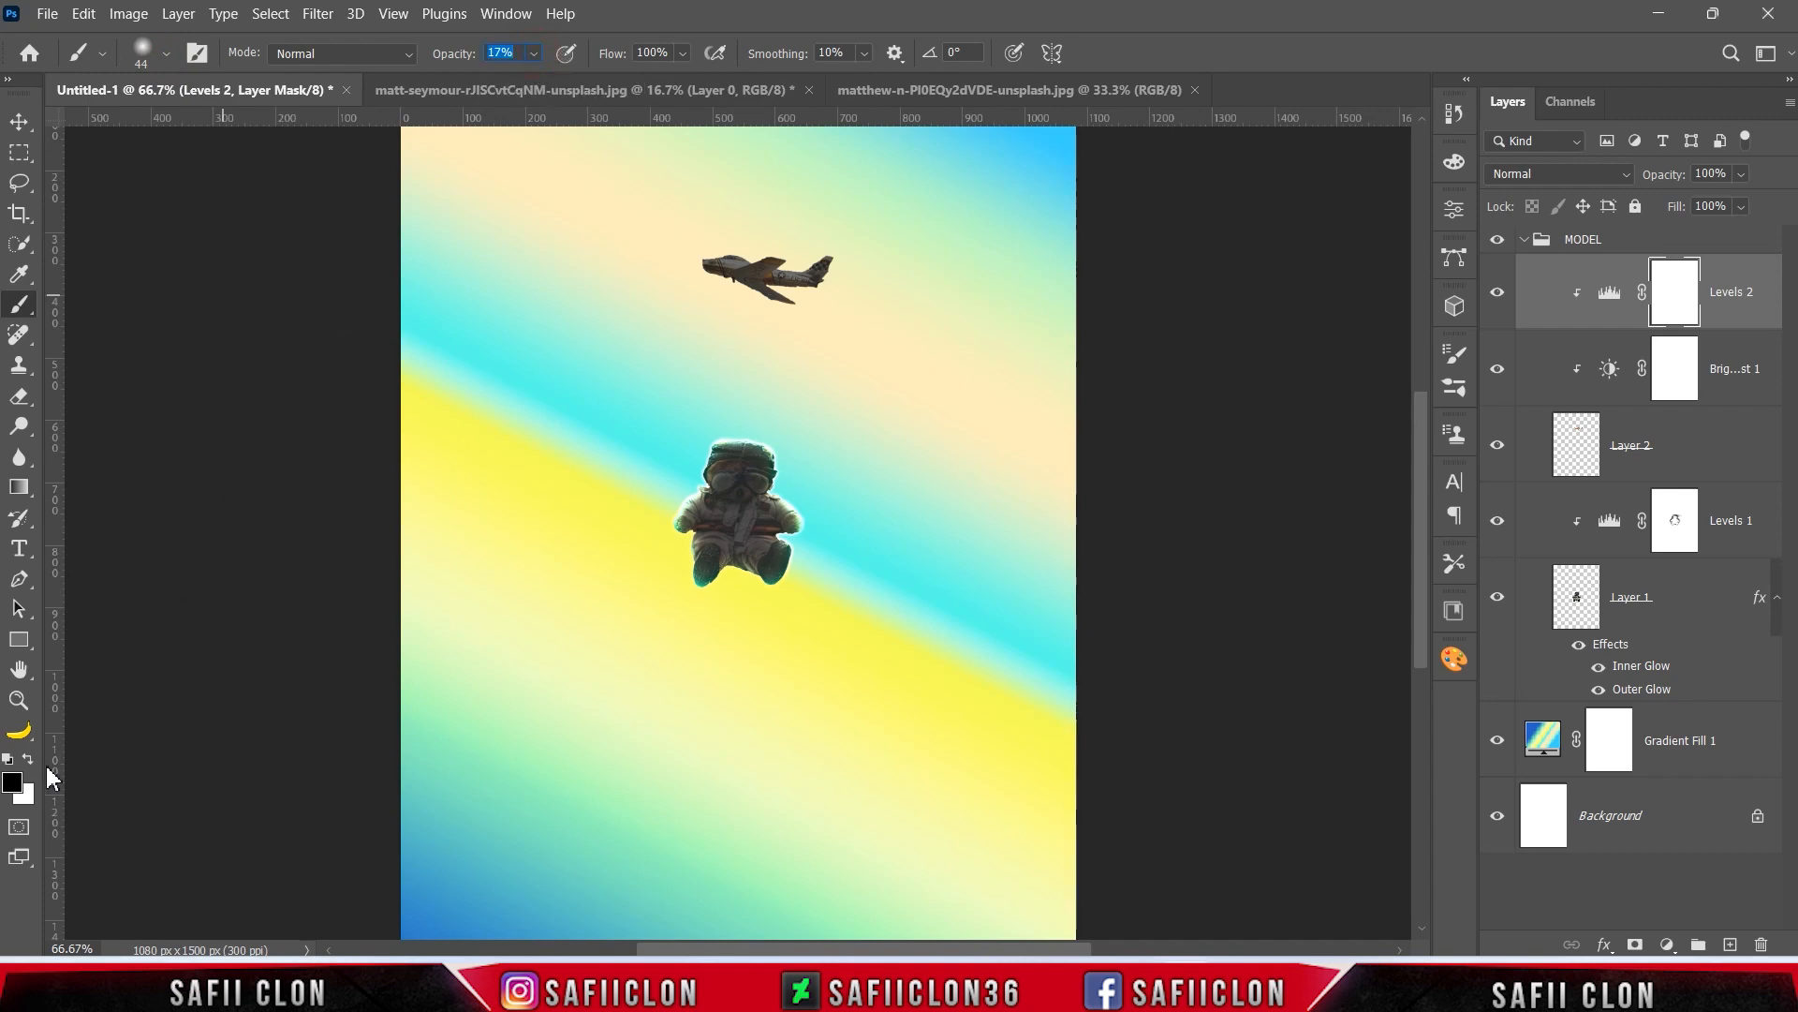
Step: Reduce the brush size and paint black over the jet's upper edges on its Levels mask, comparing with the adjustment hidden
{"action": "key", "text": "ctrl+plus"}
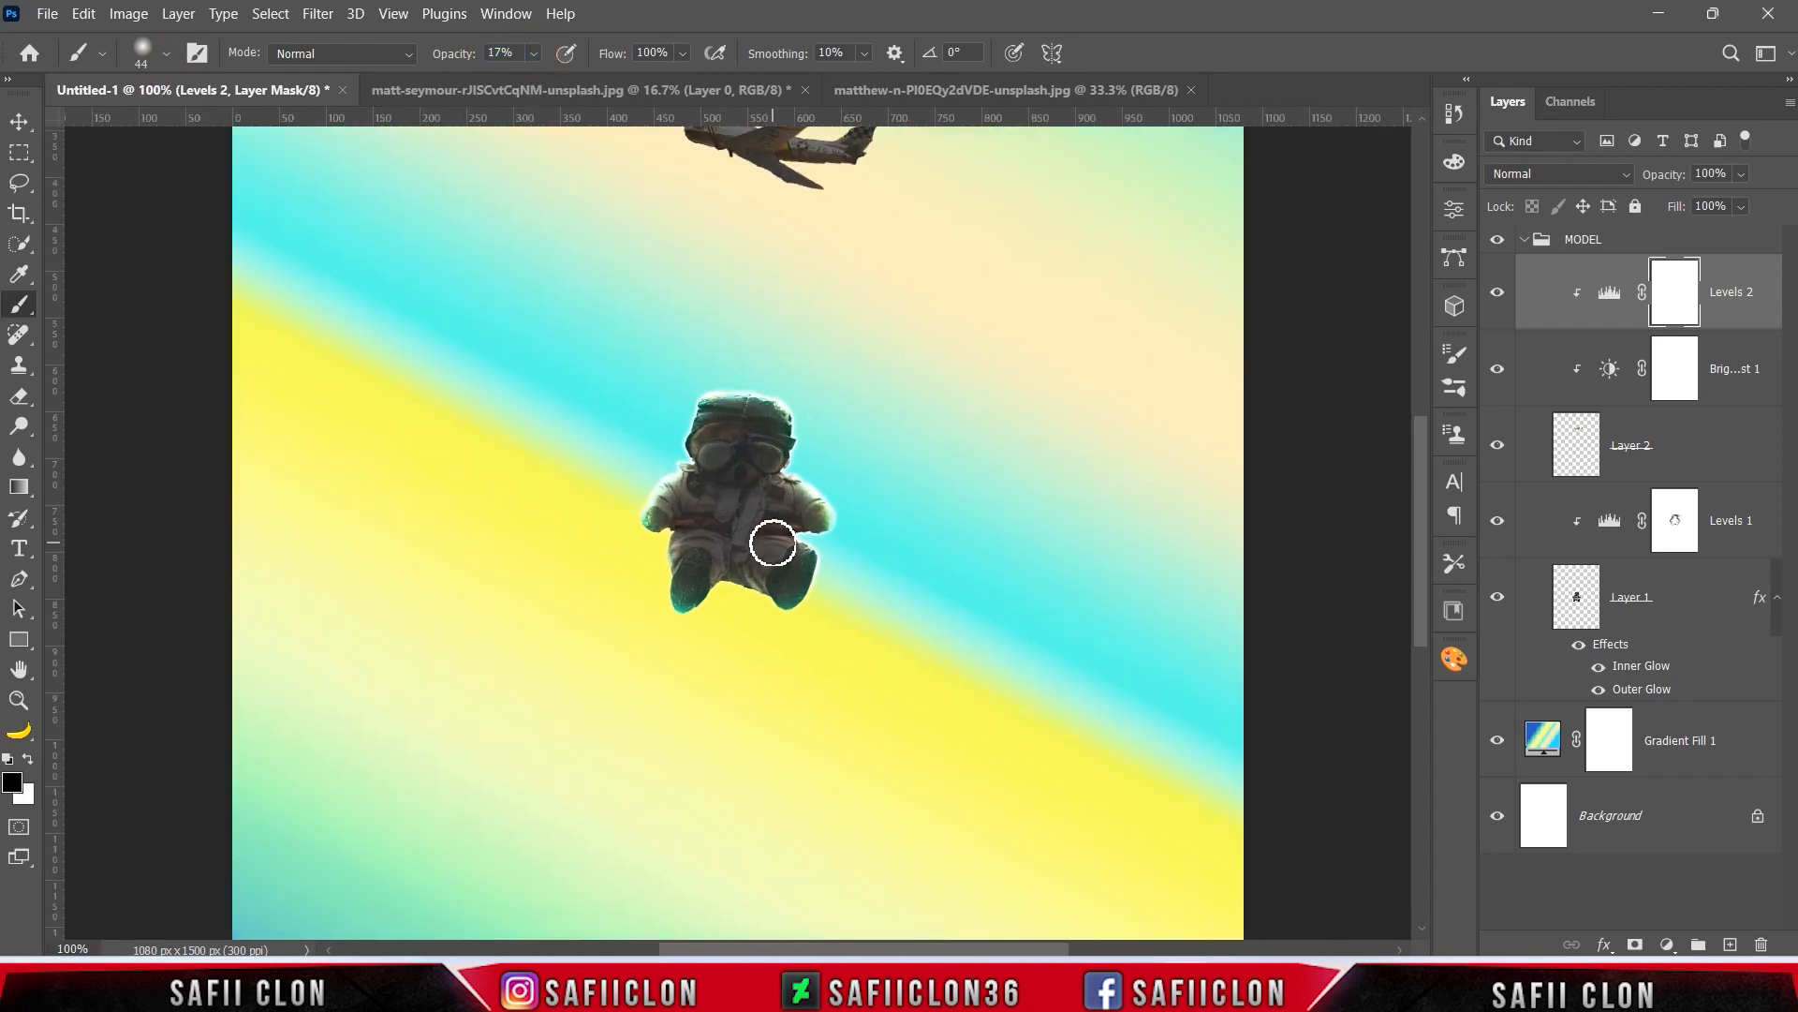
{"action": "scroll", "coordinate": [783, 546], "scroll_direction": "up", "scroll_amount": 3}
{"action": "key", "text": "bracketleft"}
{"action": "key", "text": "bracketleft"}
{"action": "key", "text": "bracketleft"}
{"action": "key", "text": "bracketleft"}
{"action": "mouse_move", "coordinate": [728, 456]}
{"action": "left_mouse_down"}
{"action": "mouse_move", "coordinate": [700, 450]}
{"action": "mouse_move", "coordinate": [796, 494]}
{"action": "mouse_move", "coordinate": [818, 481]}
{"action": "mouse_move", "coordinate": [798, 472]}
{"action": "mouse_move", "coordinate": [811, 482]}
{"action": "mouse_move", "coordinate": [895, 413]}
{"action": "mouse_move", "coordinate": [879, 433]}
{"action": "mouse_move", "coordinate": [827, 434]}
{"action": "mouse_move", "coordinate": [867, 413]}
{"action": "mouse_move", "coordinate": [716, 418]}
{"action": "mouse_move", "coordinate": [715, 452]}
{"action": "mouse_move", "coordinate": [743, 464]}
{"action": "mouse_move", "coordinate": [674, 439]}
{"action": "mouse_move", "coordinate": [704, 401]}
{"action": "mouse_move", "coordinate": [739, 396]}
{"action": "left_mouse_up"}
{"action": "key", "text": "bracketleft"}
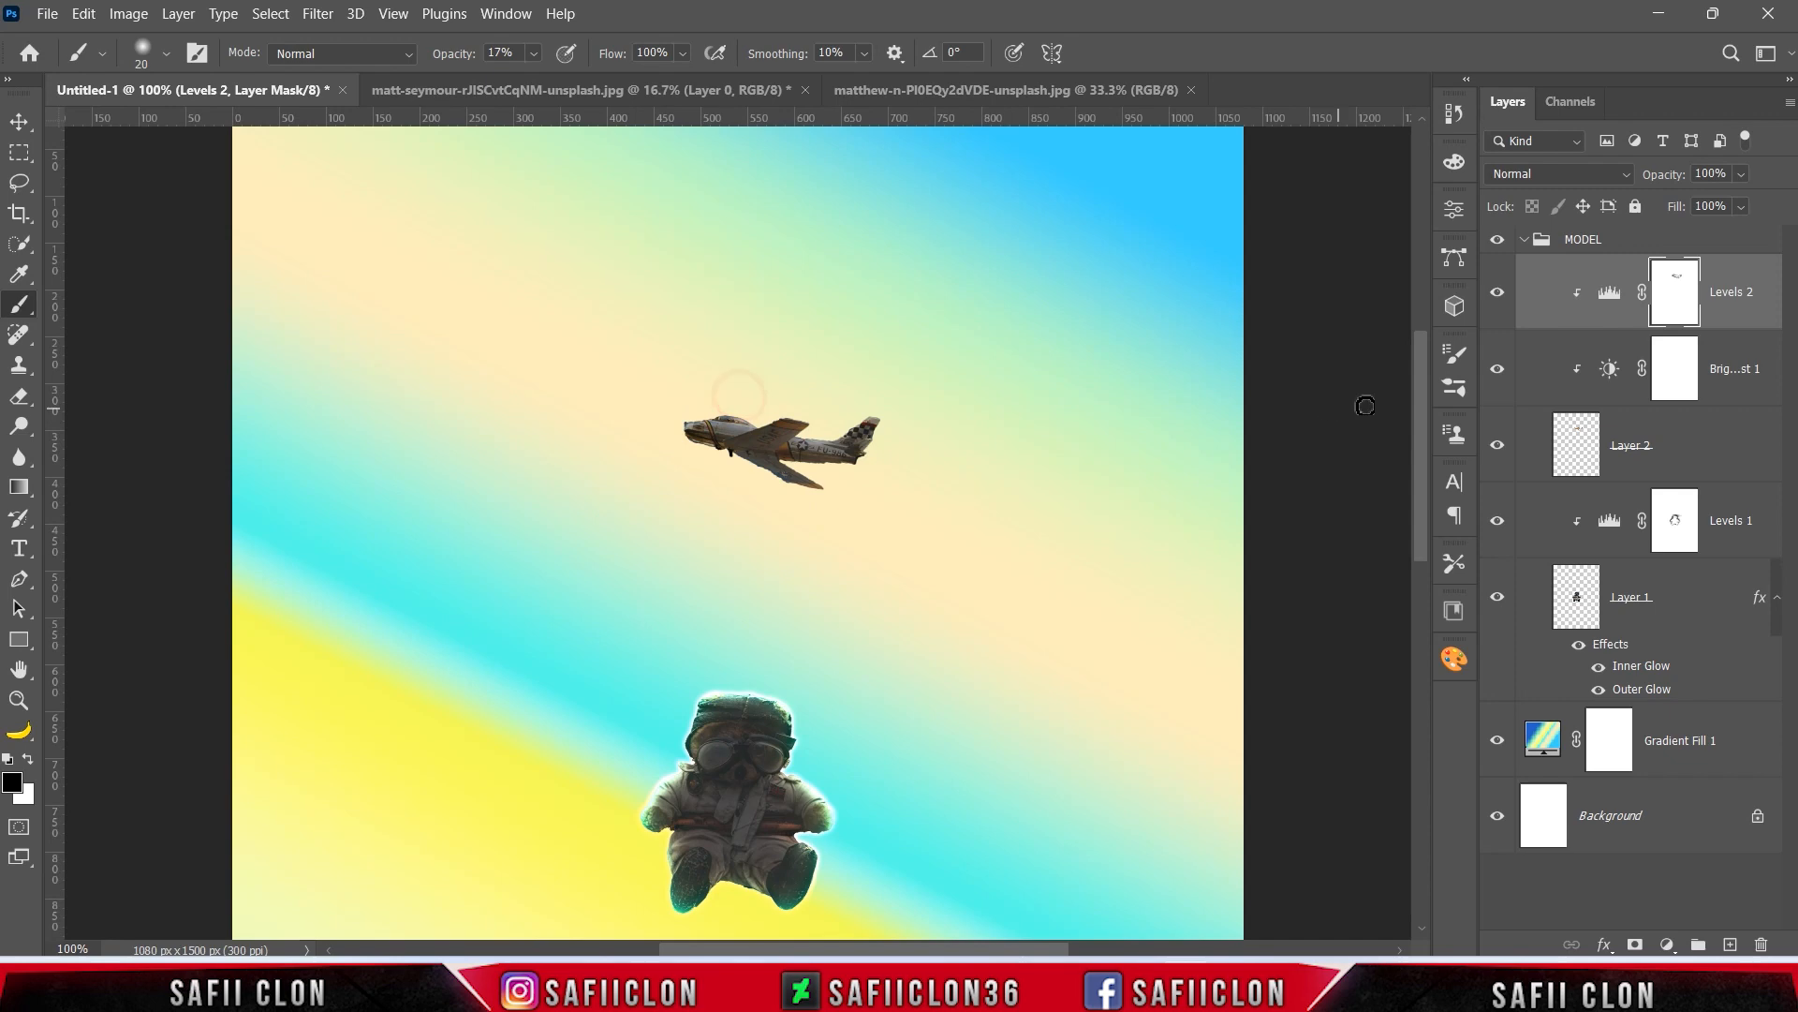
{"action": "left_click", "coordinate": [1497, 292]}
{"action": "left_click", "coordinate": [1497, 292]}
{"action": "left_click", "coordinate": [1497, 292]}
{"action": "left_click", "coordinate": [1499, 293]}
Step: Enable an Inner Glow layer style on the jet layer with the Color Dodge blend mode
{"action": "left_click", "coordinate": [1693, 448]}
{"action": "right_click", "coordinate": [1693, 448]}
{"action": "left_click", "coordinate": [1478, 15]}
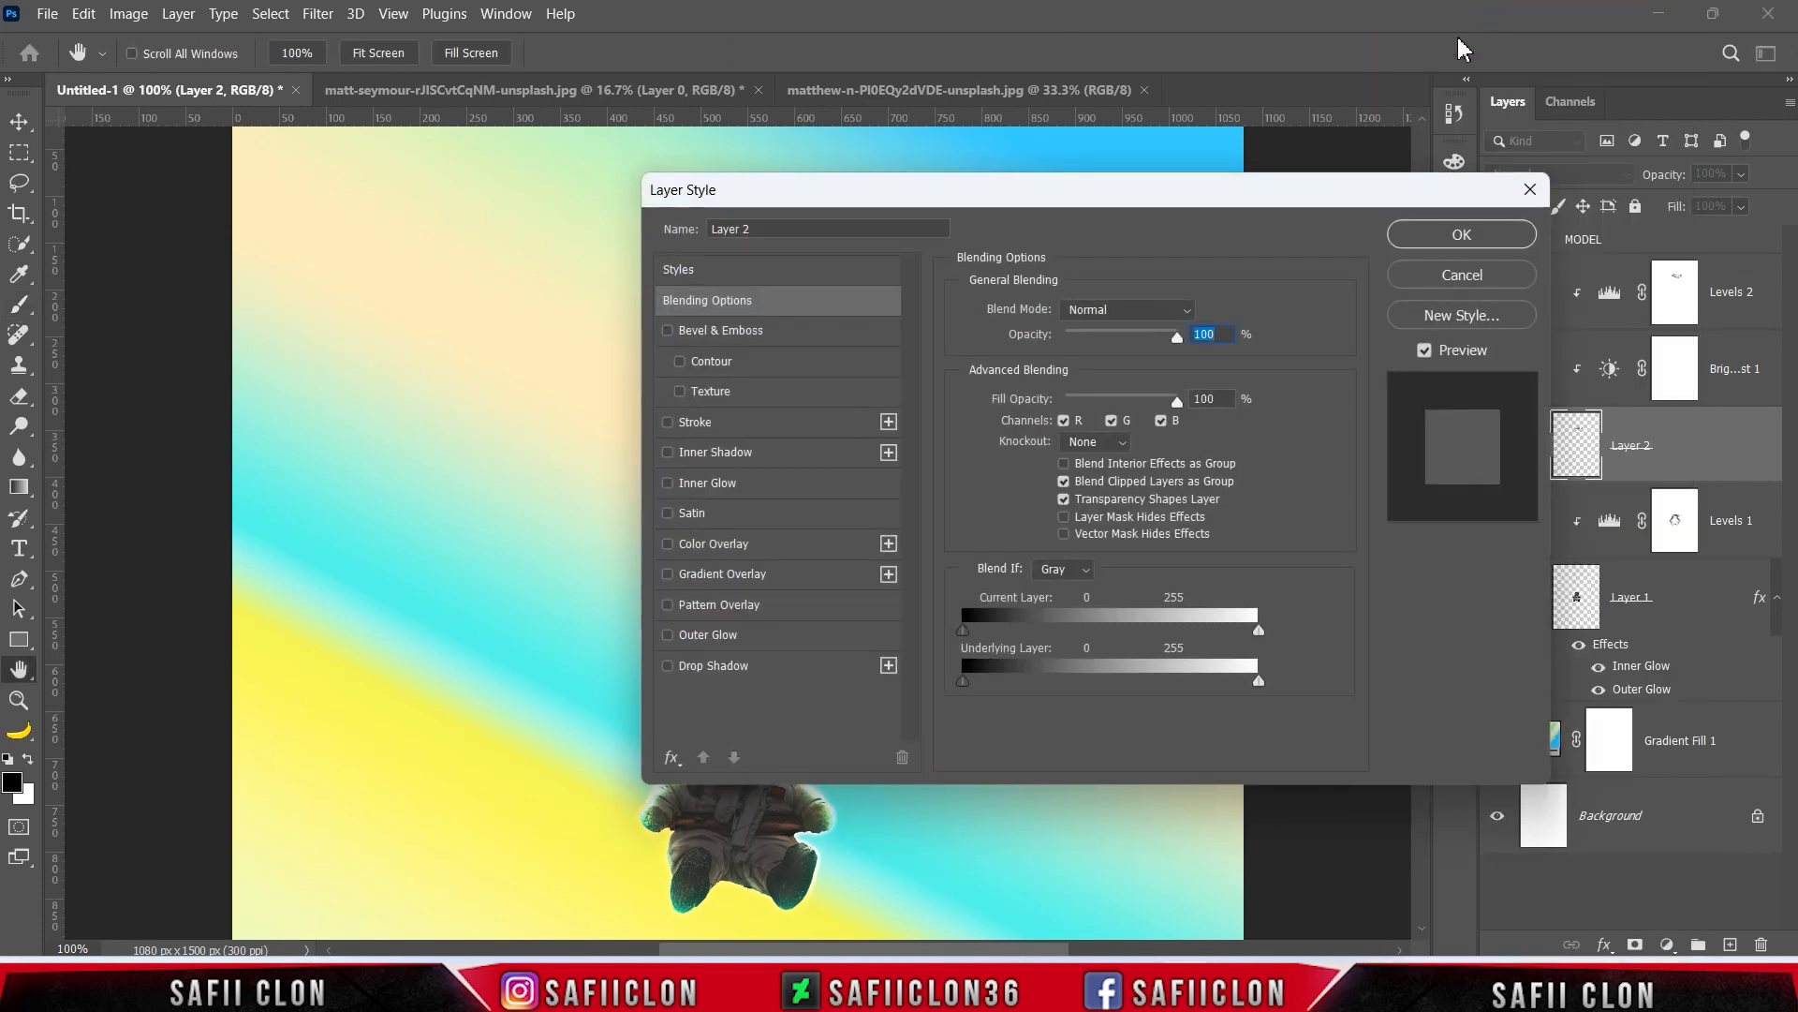
{"action": "left_click_drag", "start_coordinate": [959, 198], "coordinate": [1228, 186]}
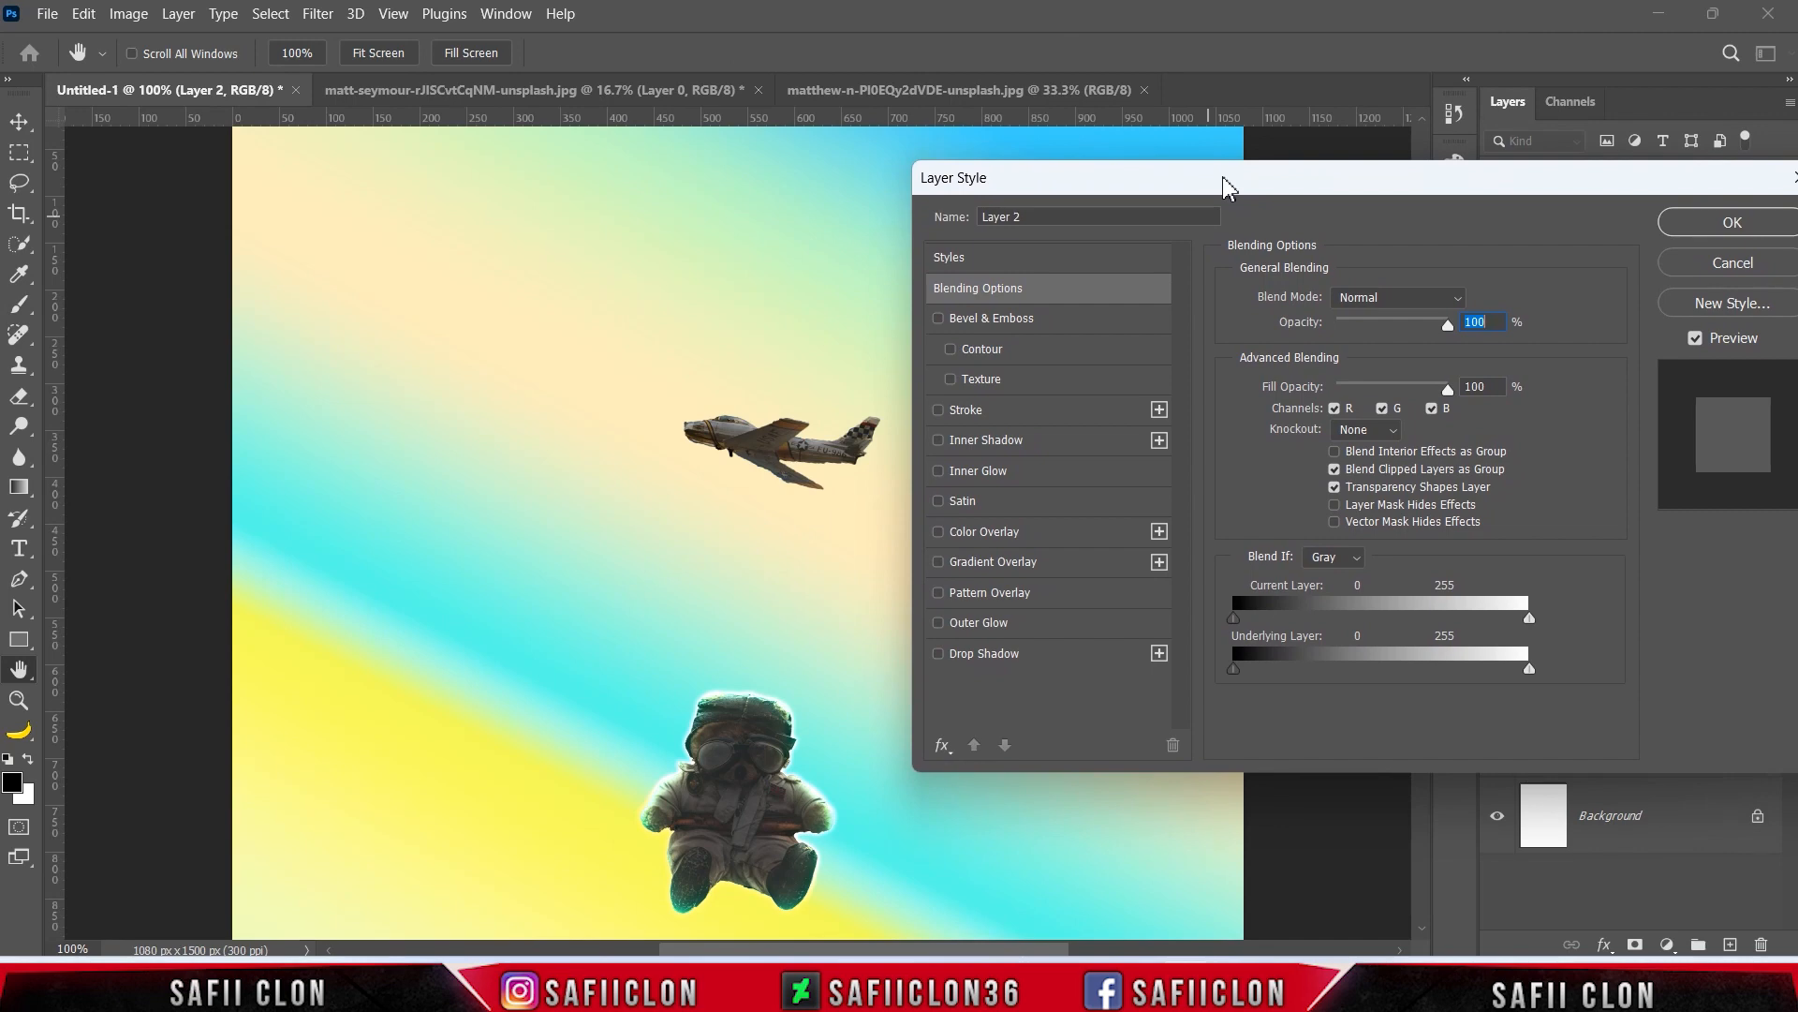
{"action": "left_click", "coordinate": [987, 475]}
{"action": "left_click", "coordinate": [1363, 309]}
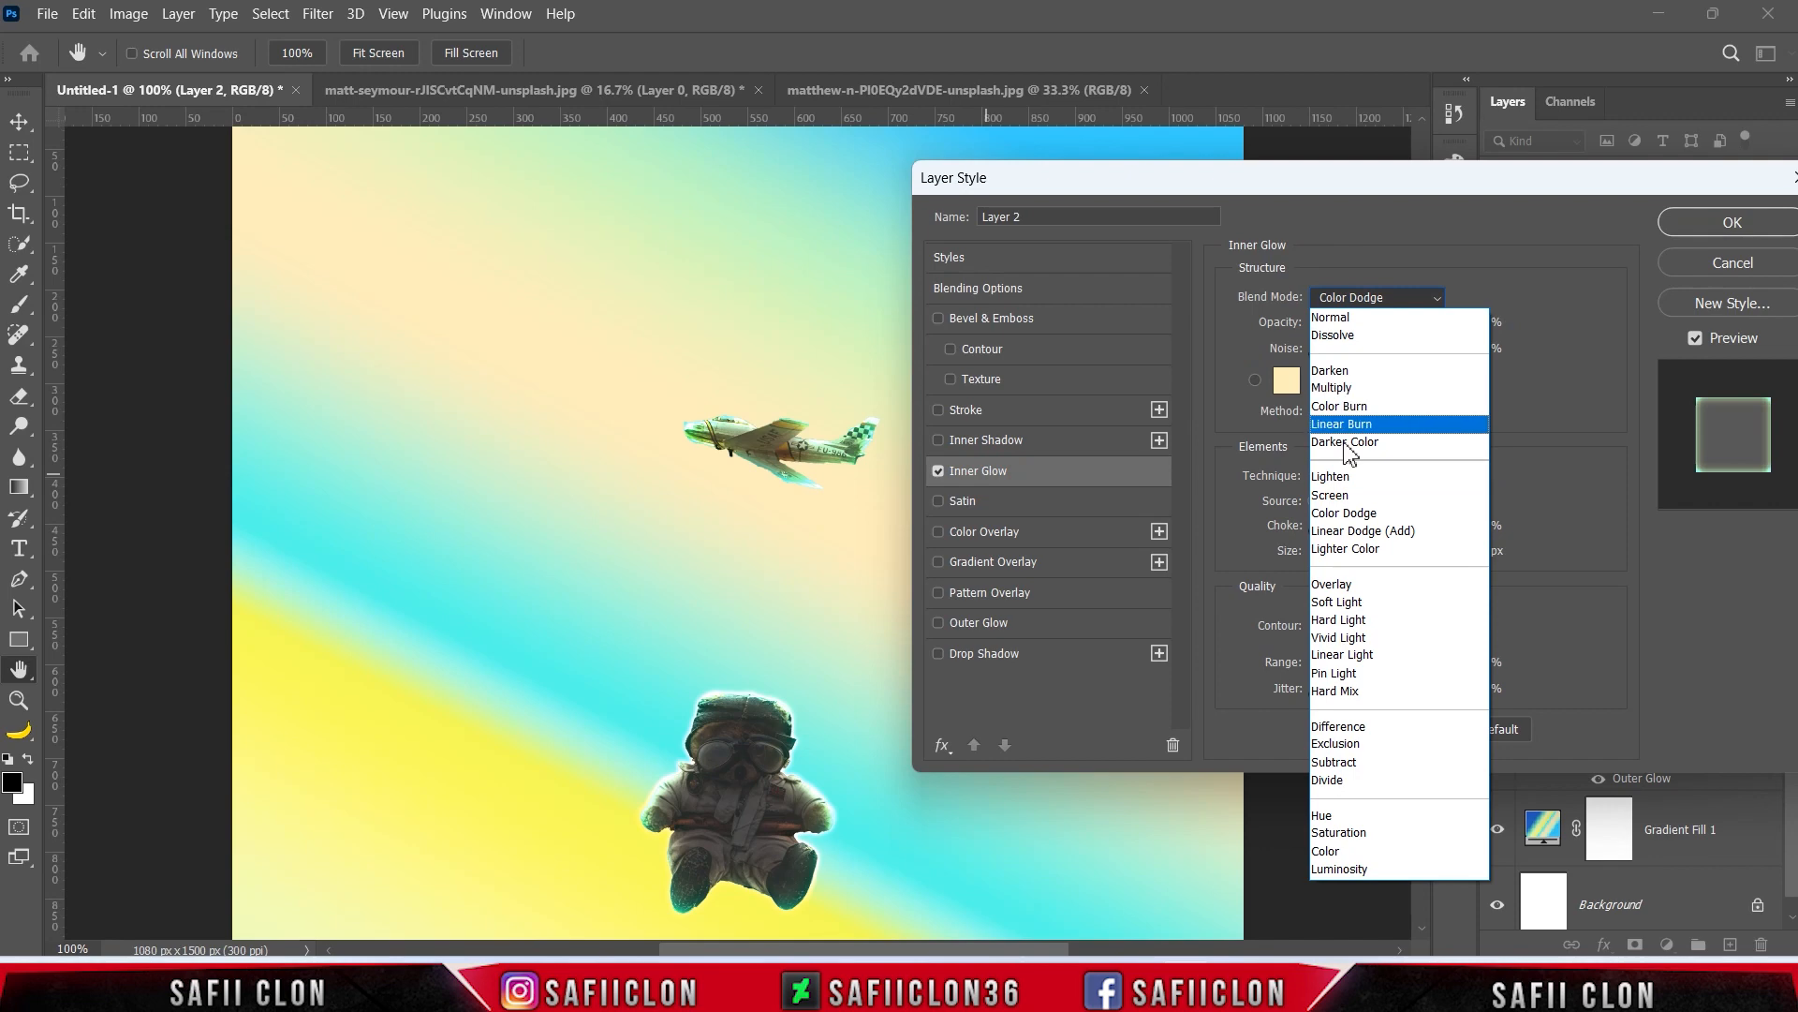
{"action": "left_click", "coordinate": [1356, 510]}
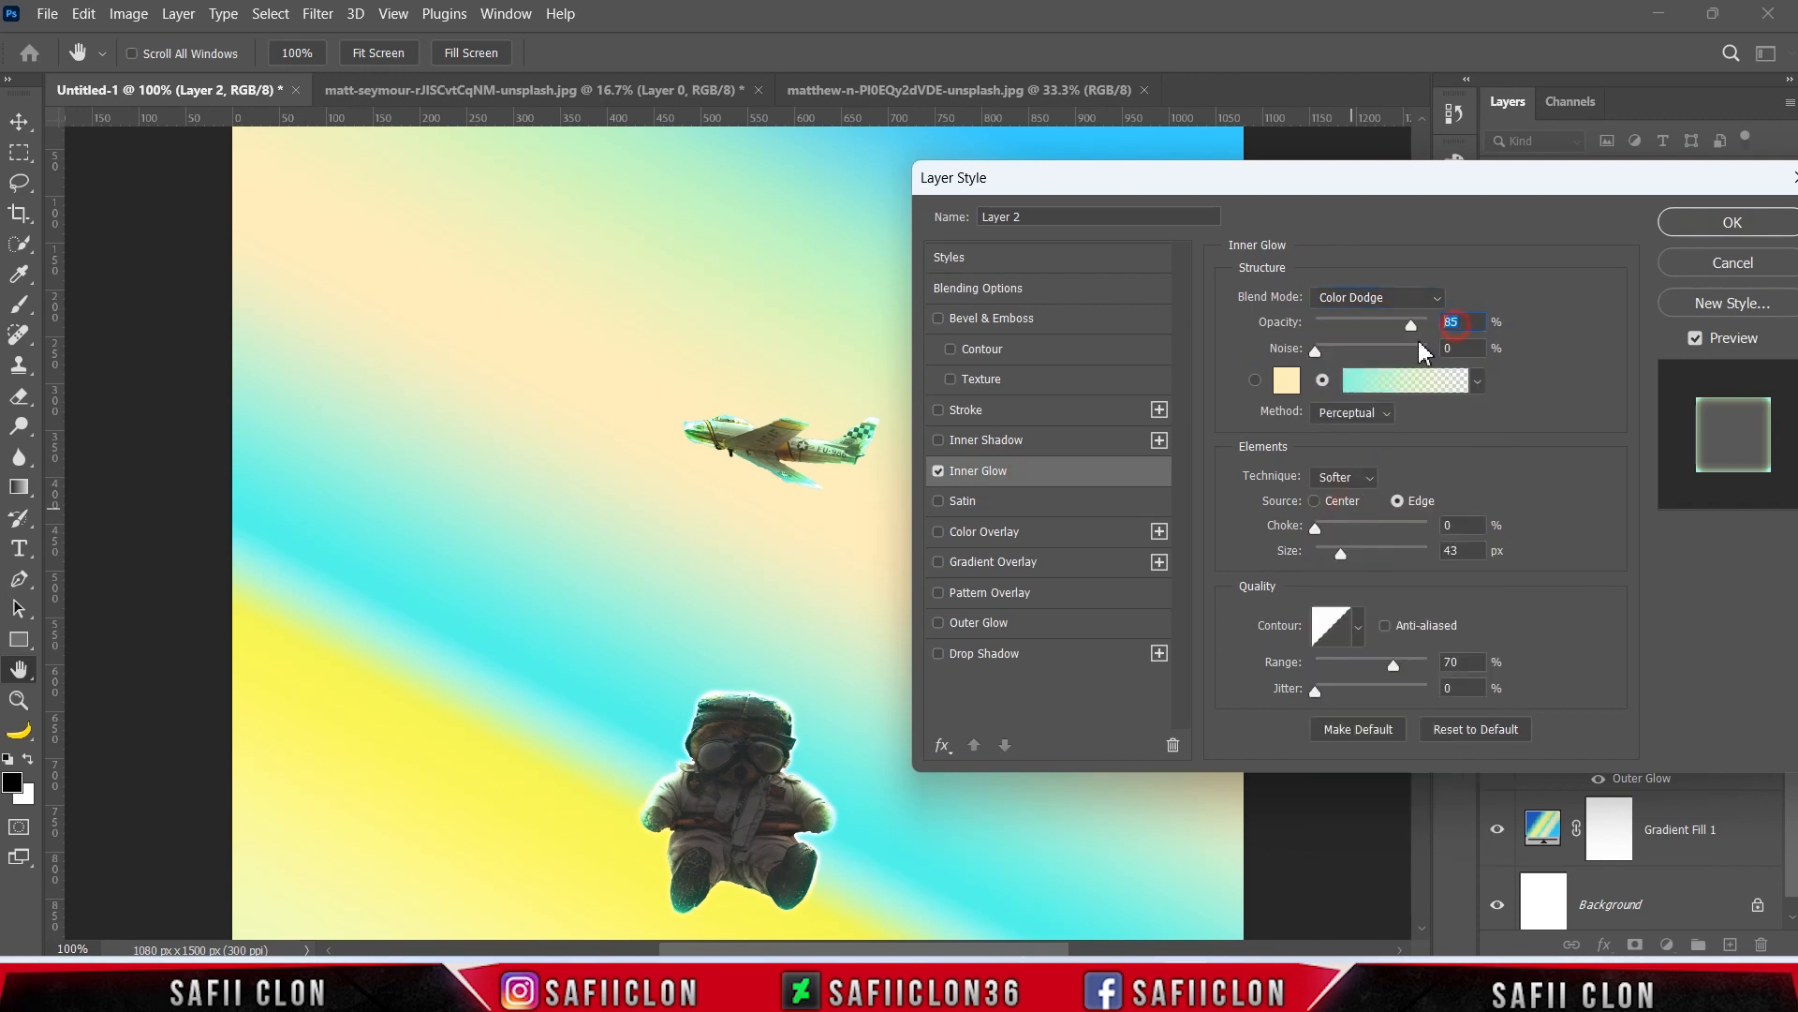
Step: Give the jet's Inner Glow a solid peach colour sampled from the sky and a 7 px size, and apply the style
{"action": "left_click", "coordinate": [1254, 380]}
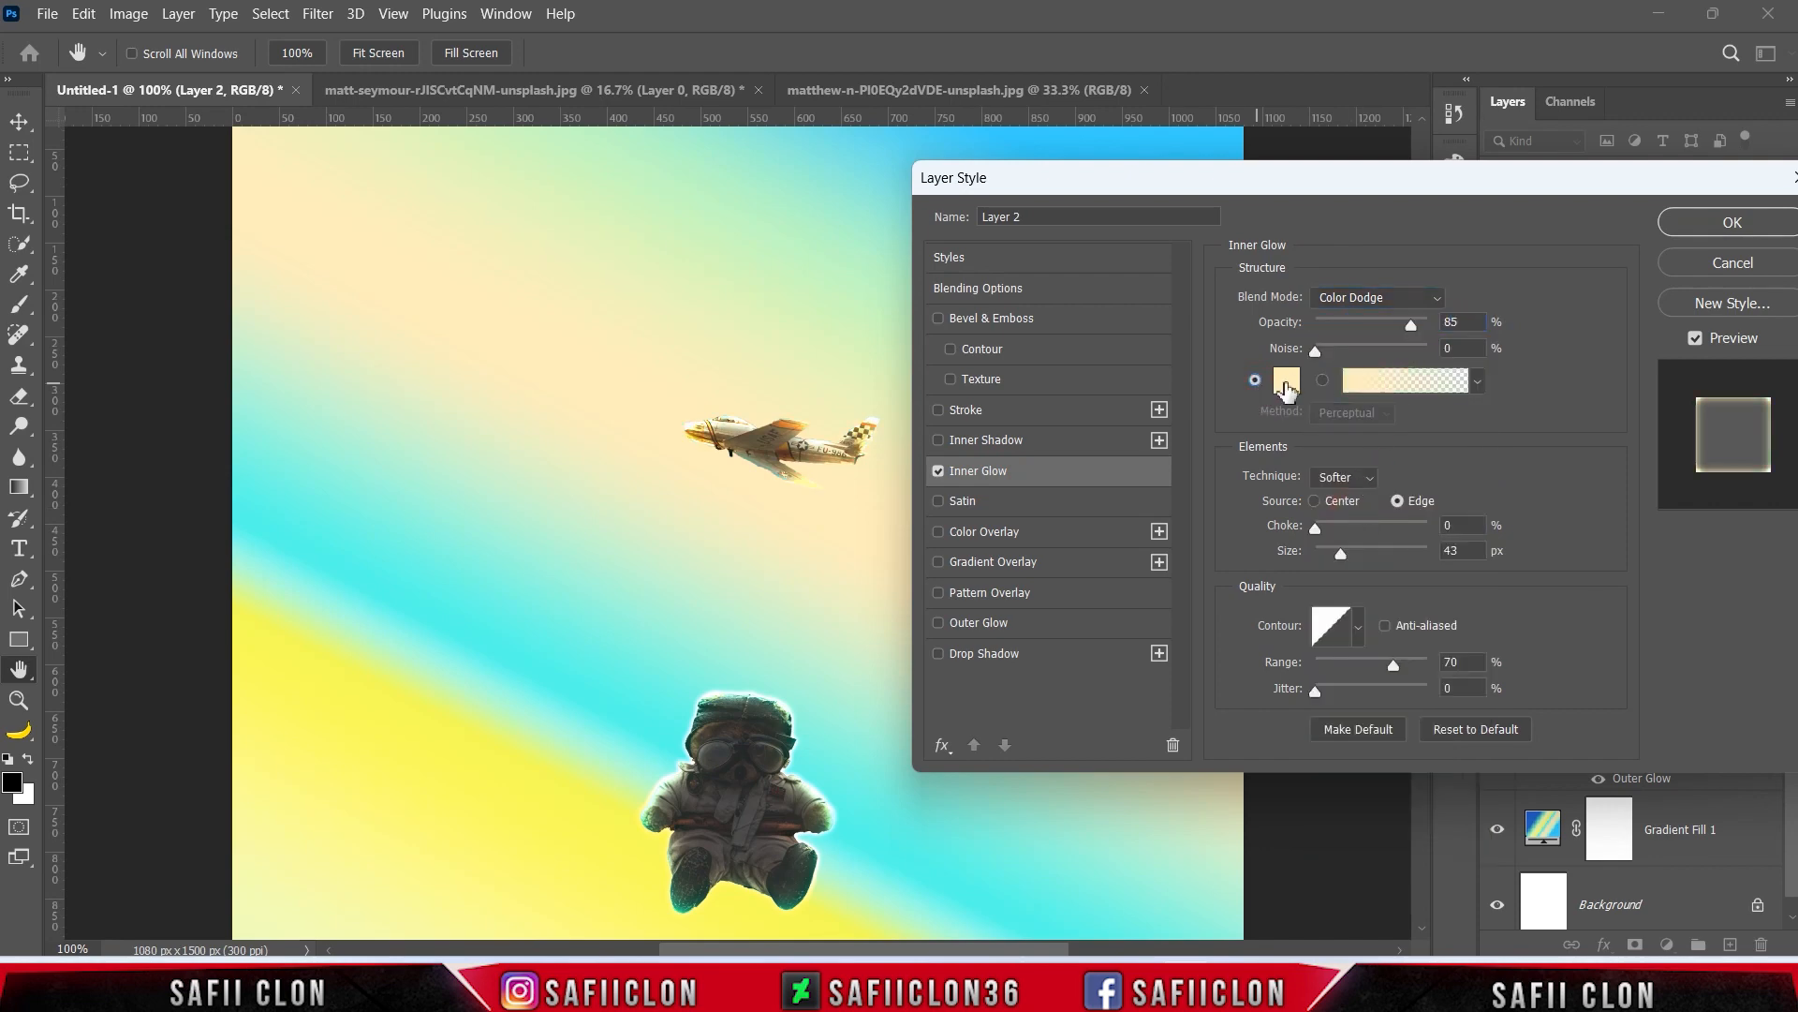
{"action": "left_click", "coordinate": [1287, 384]}
{"action": "left_click", "coordinate": [648, 385]}
{"action": "left_click", "coordinate": [1643, 80]}
{"action": "left_click_drag", "start_coordinate": [1340, 554], "coordinate": [1322, 553]}
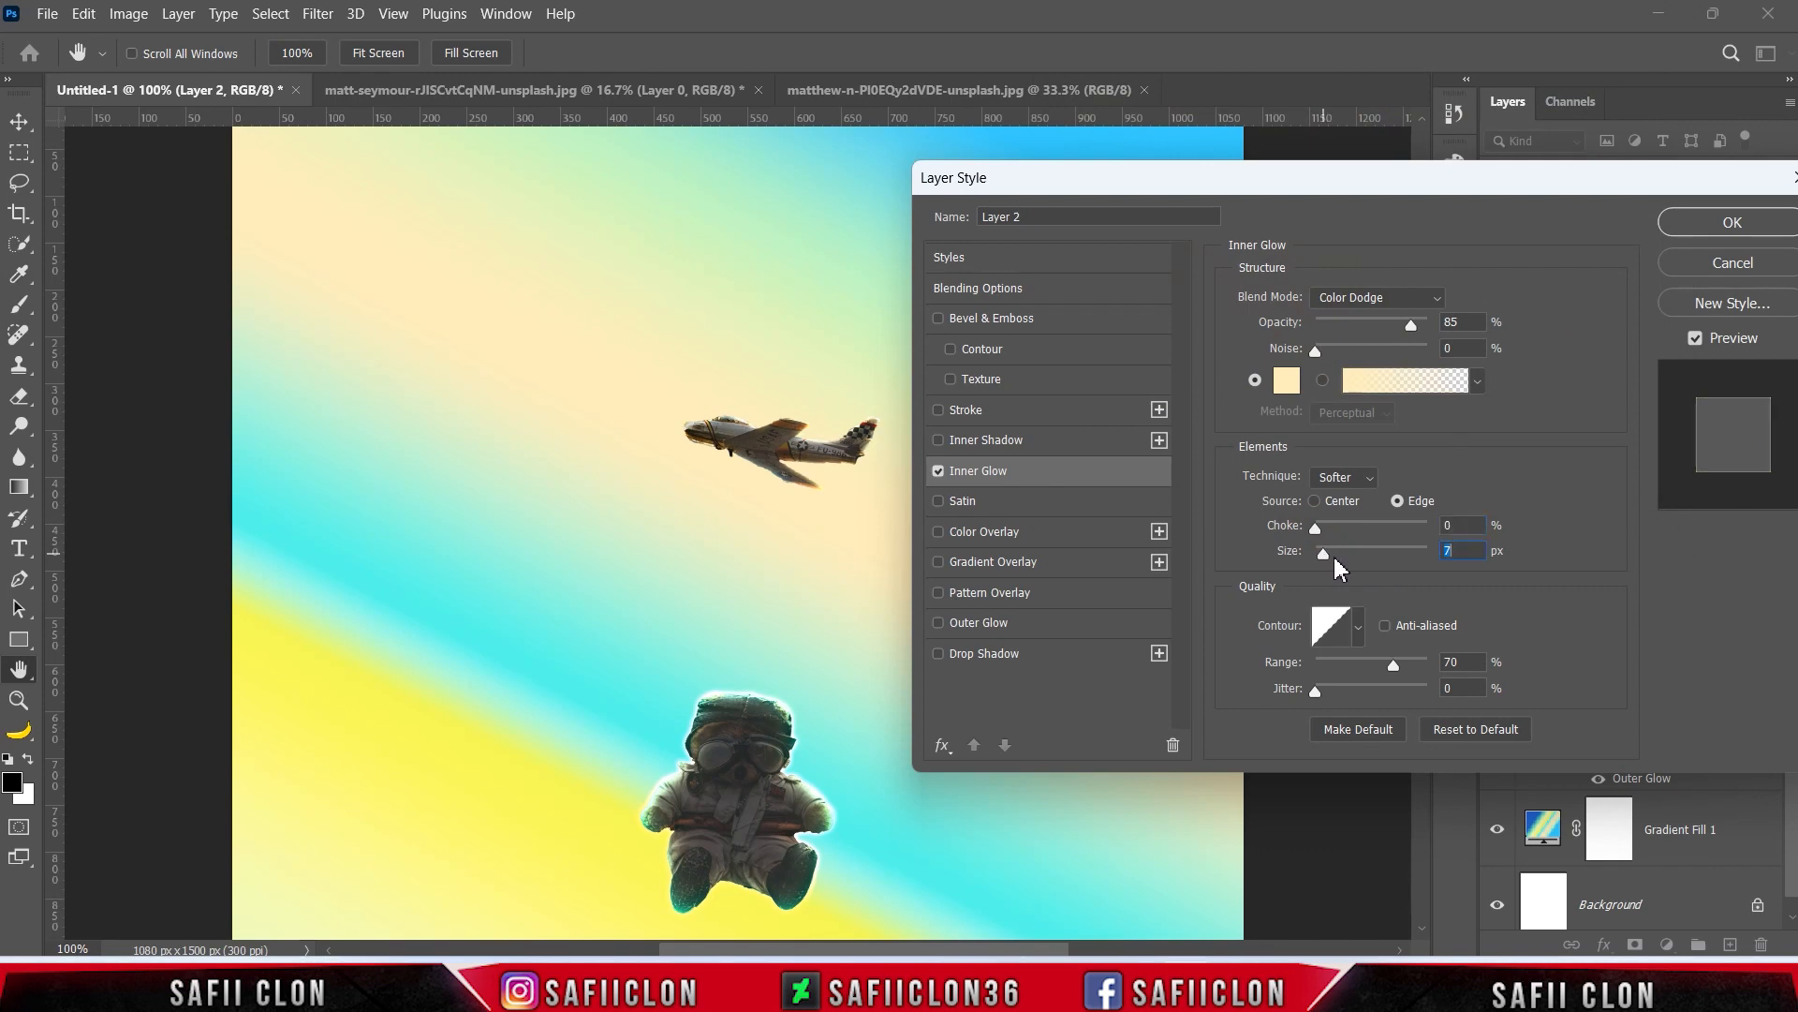
{"action": "left_click", "coordinate": [1733, 224]}
Step: Collapse the MODEL group and make the Gradient Fill 1 layer active
{"action": "key", "text": "b"}
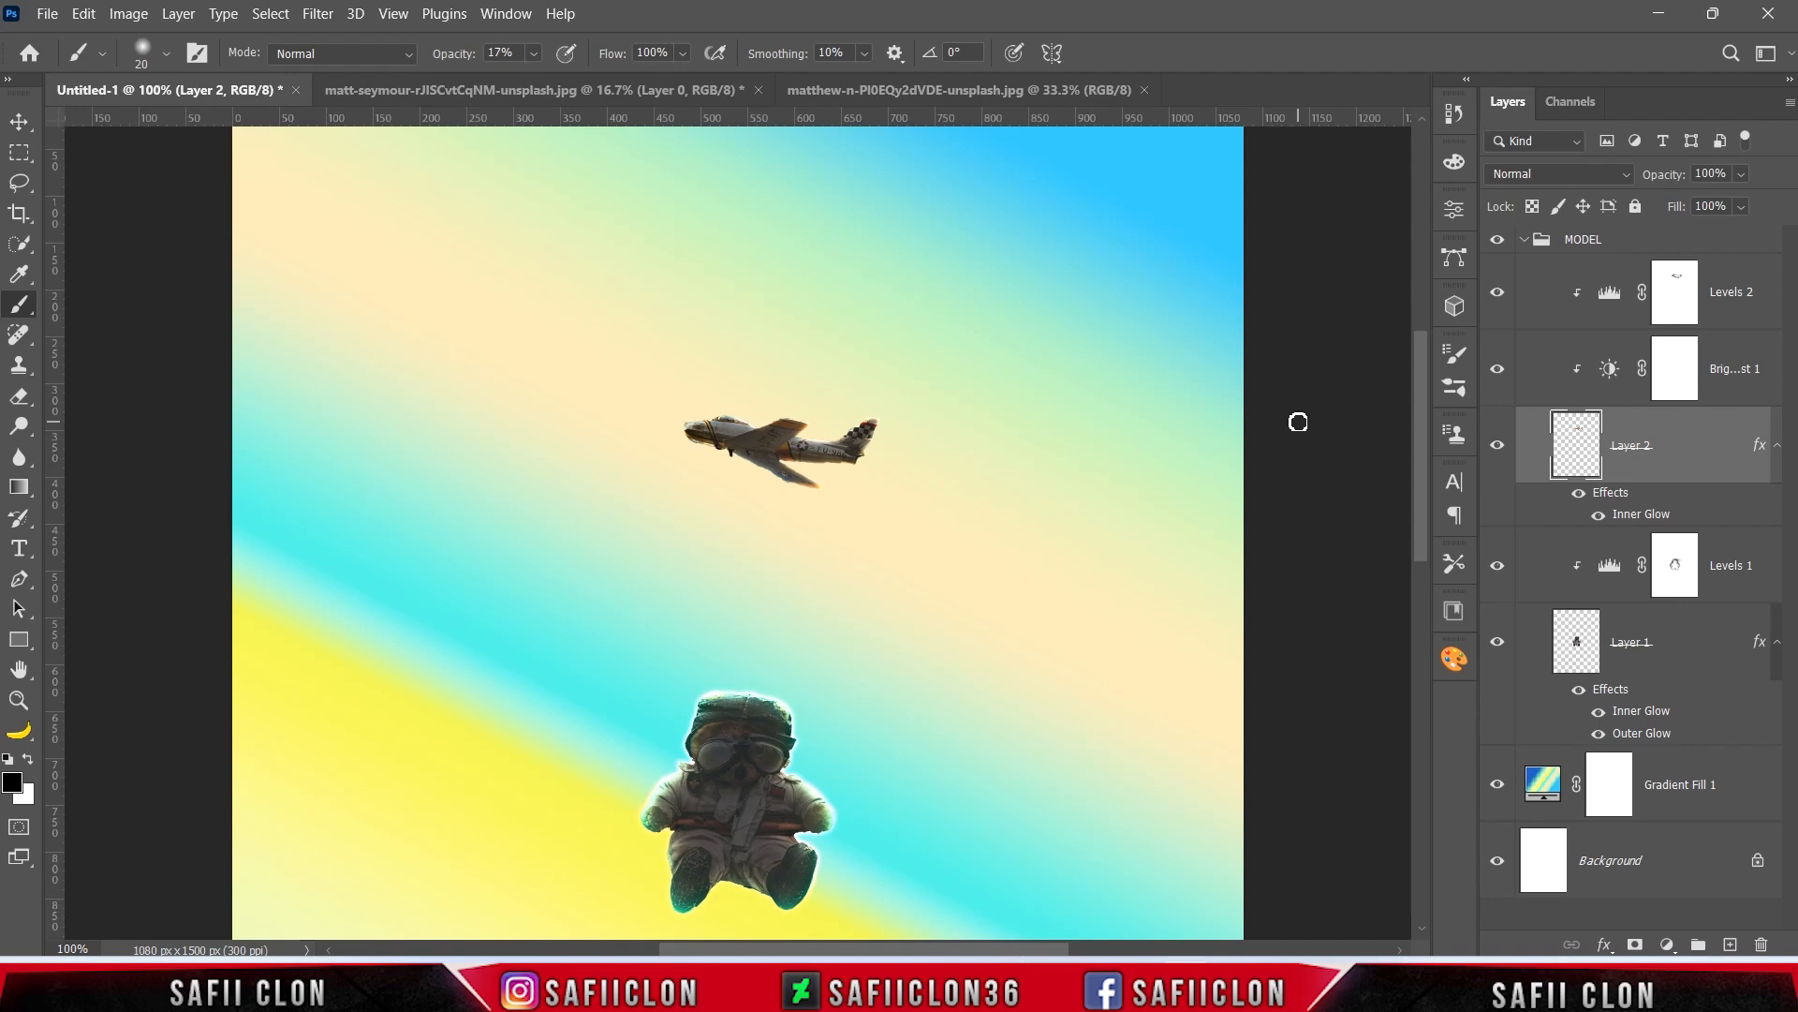
{"action": "left_click", "coordinate": [1623, 245]}
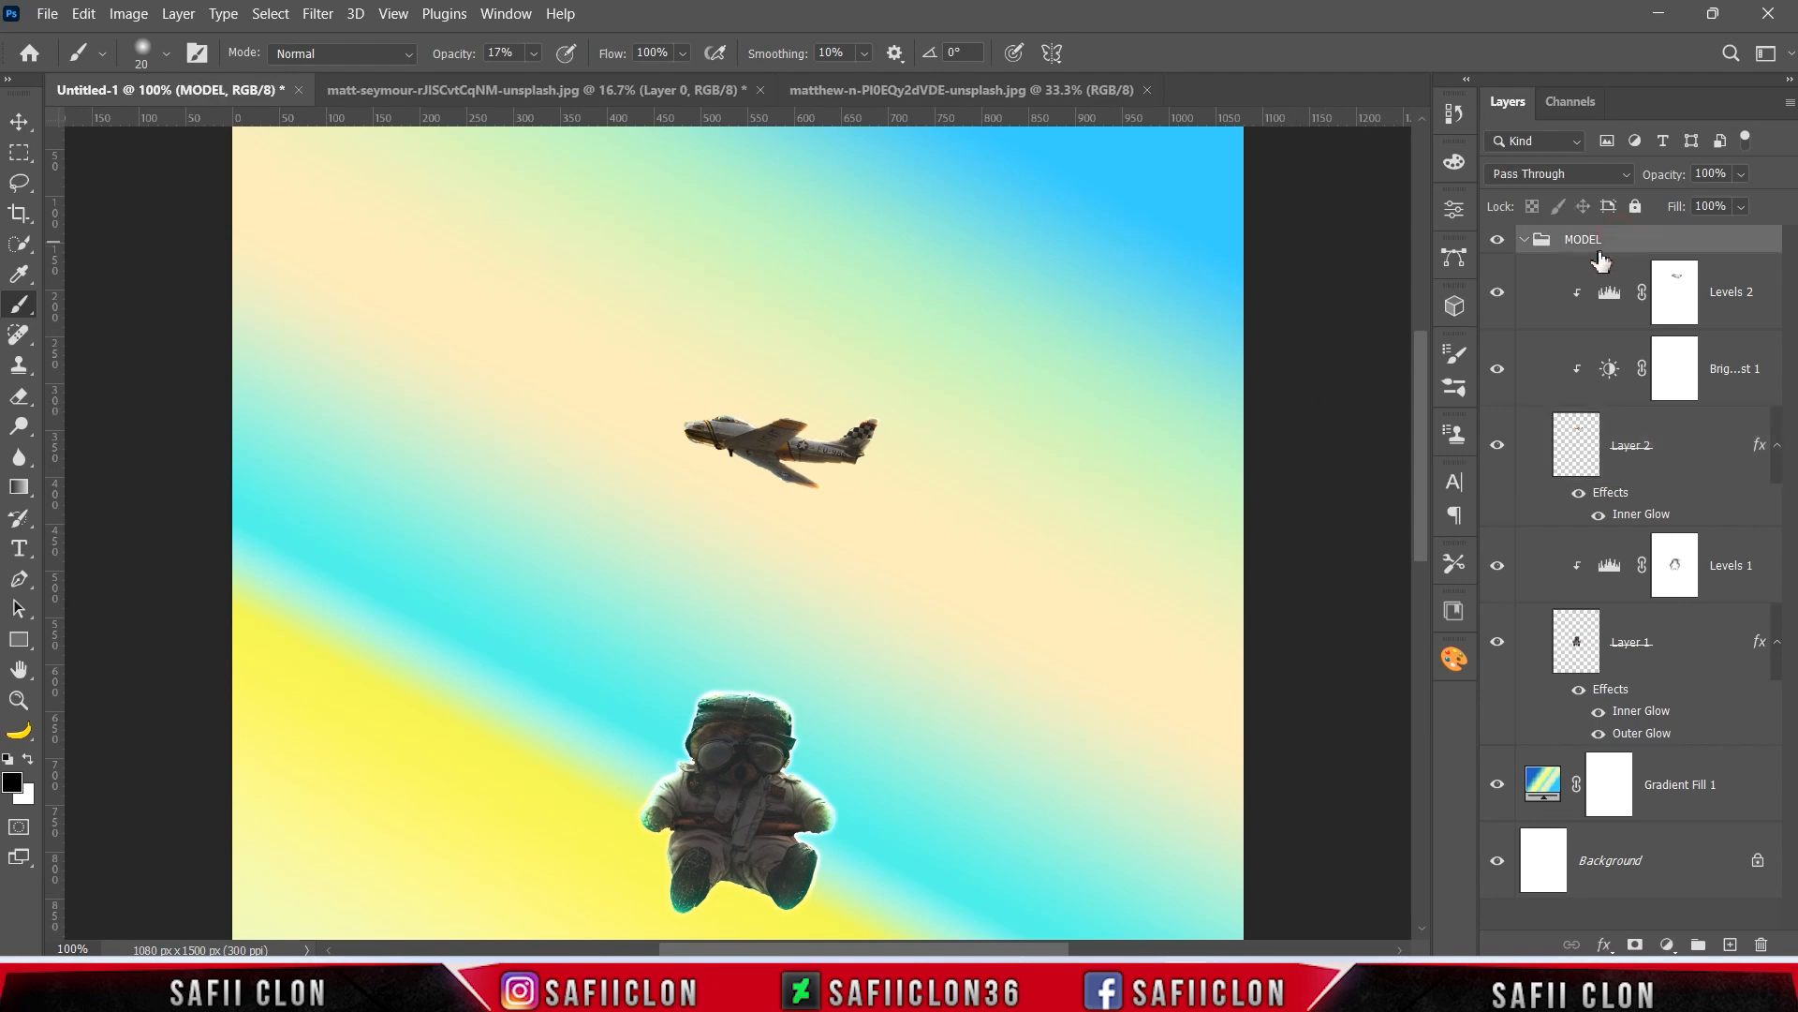
{"action": "left_click", "coordinate": [1522, 244]}
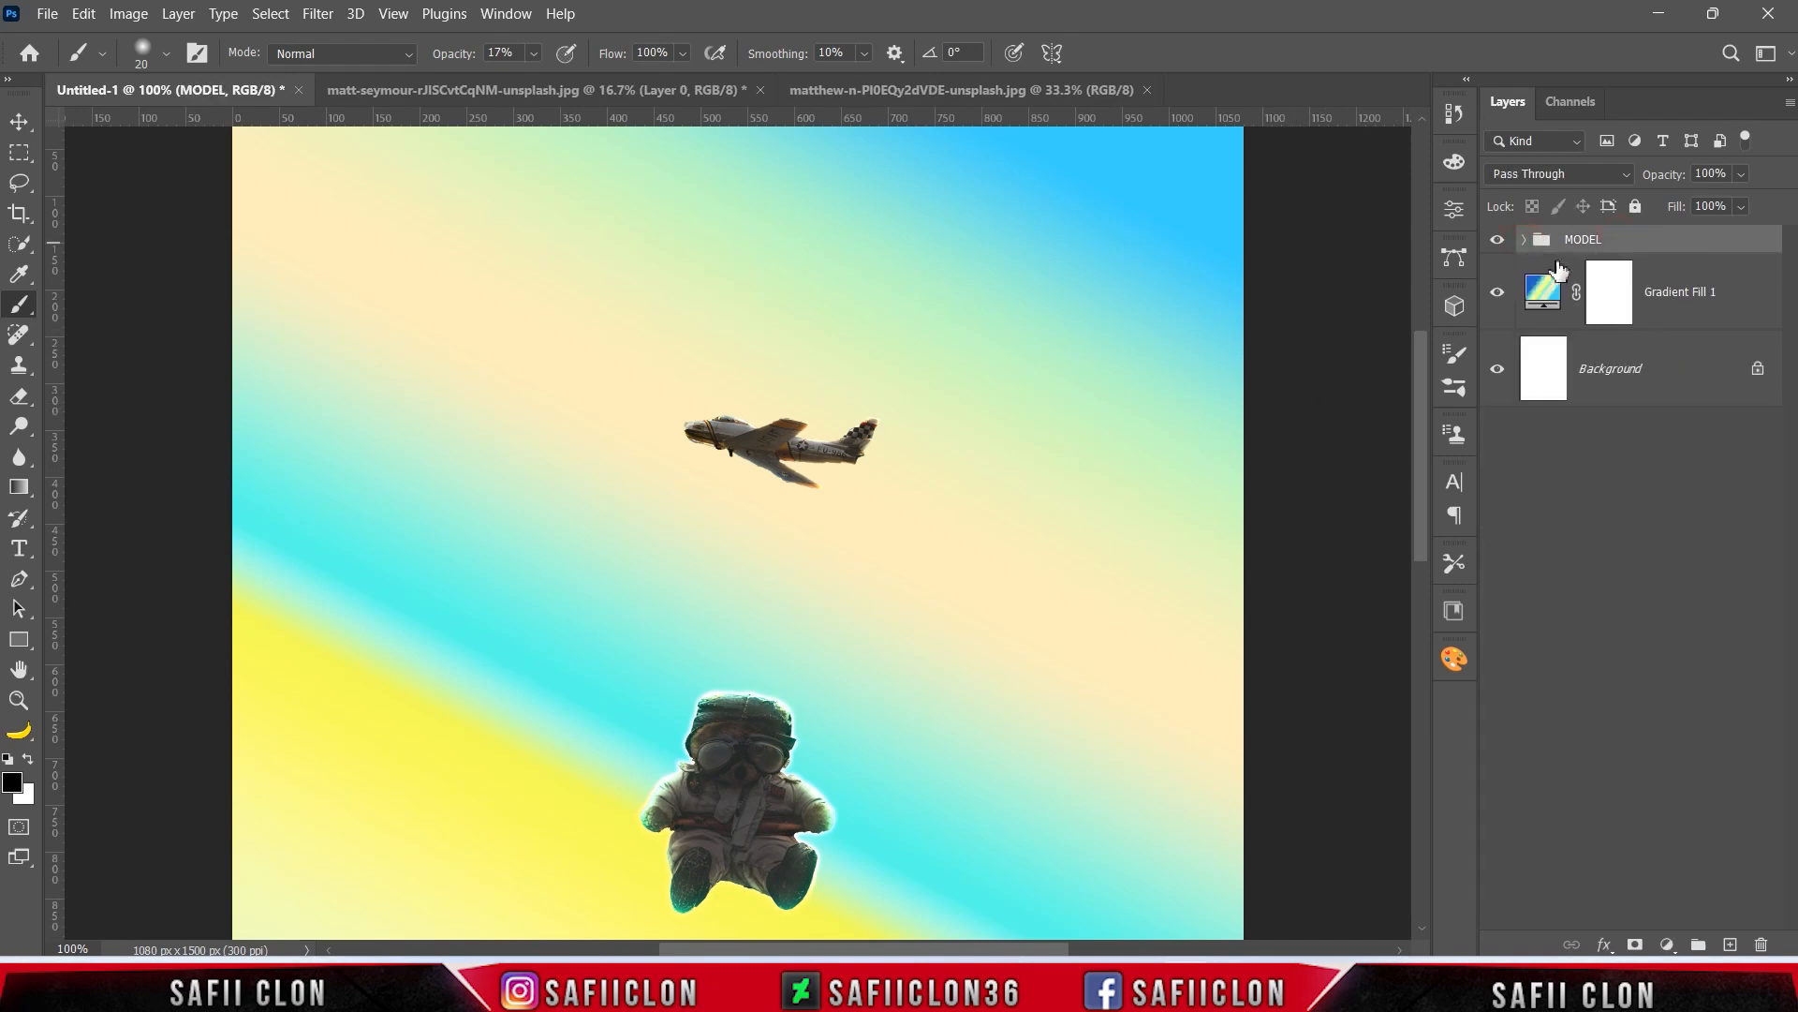
{"action": "left_click", "coordinate": [1707, 277]}
Step: Open the rope photo onder-ortel-UTkUTfi5xuY-unsplash.jpg from the Bearboy folder
{"action": "left_click", "coordinate": [48, 16]}
{"action": "left_click", "coordinate": [73, 61]}
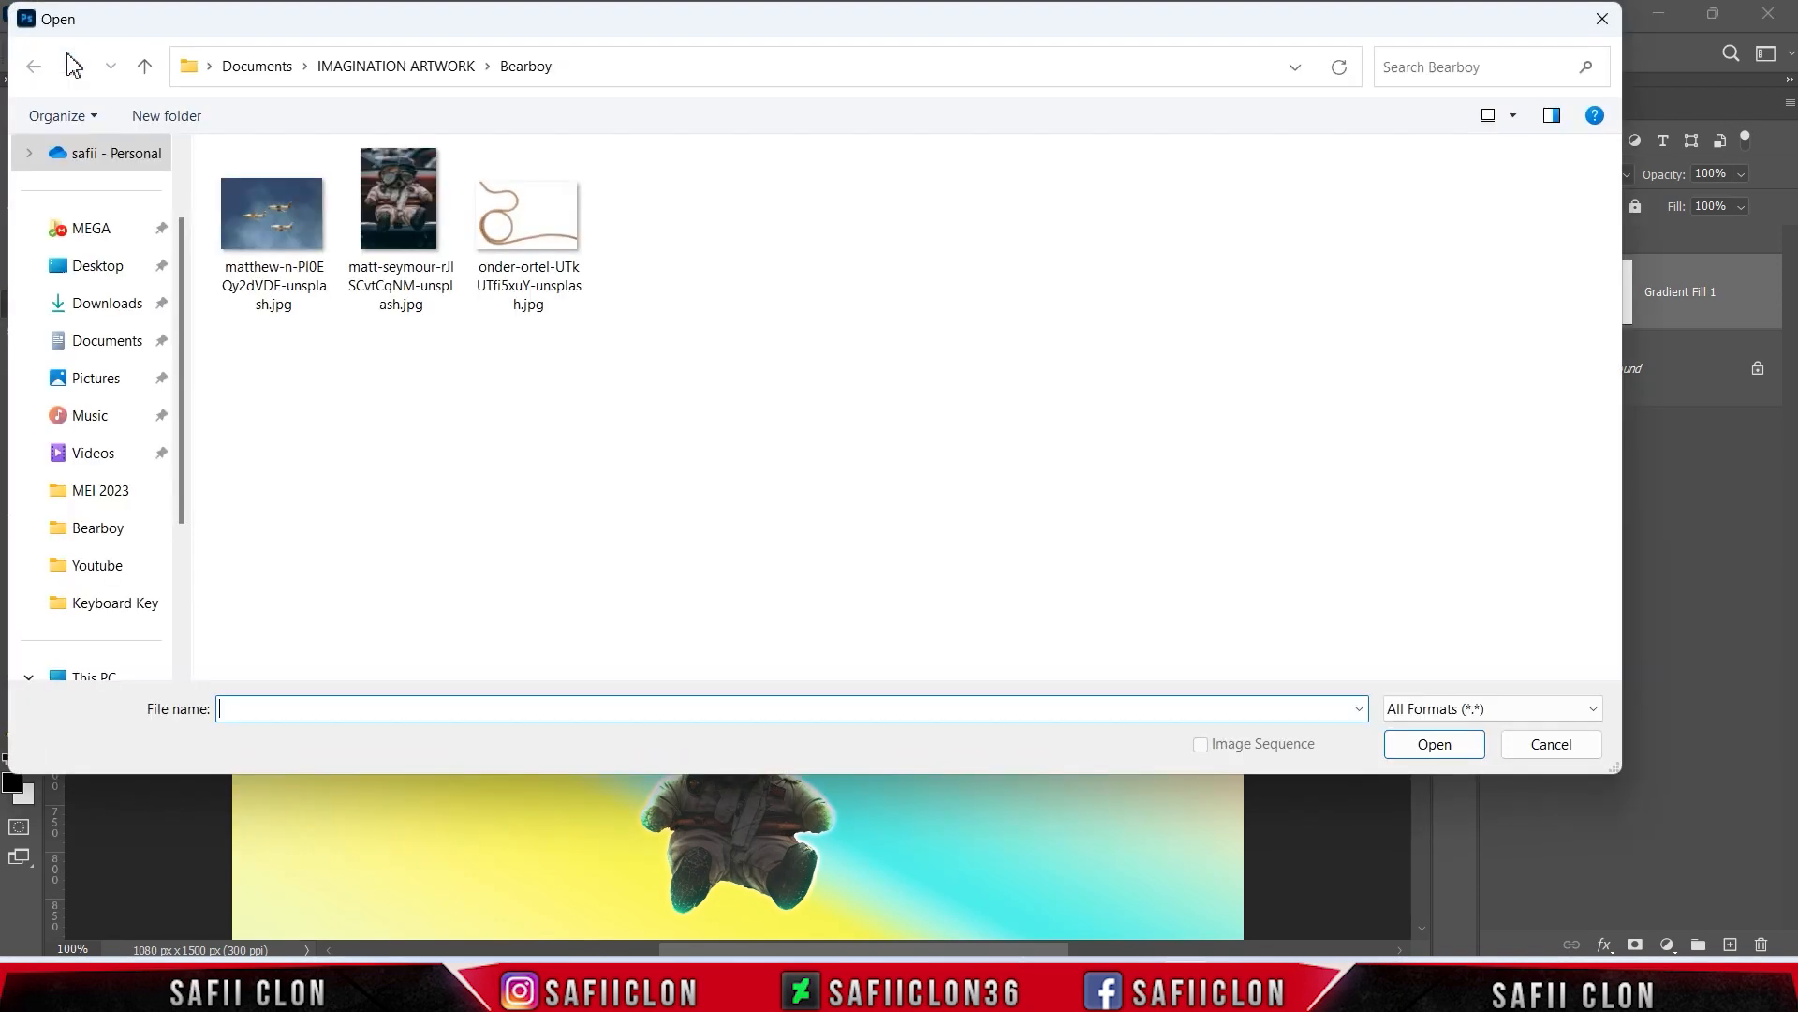
{"action": "left_click", "coordinate": [529, 220]}
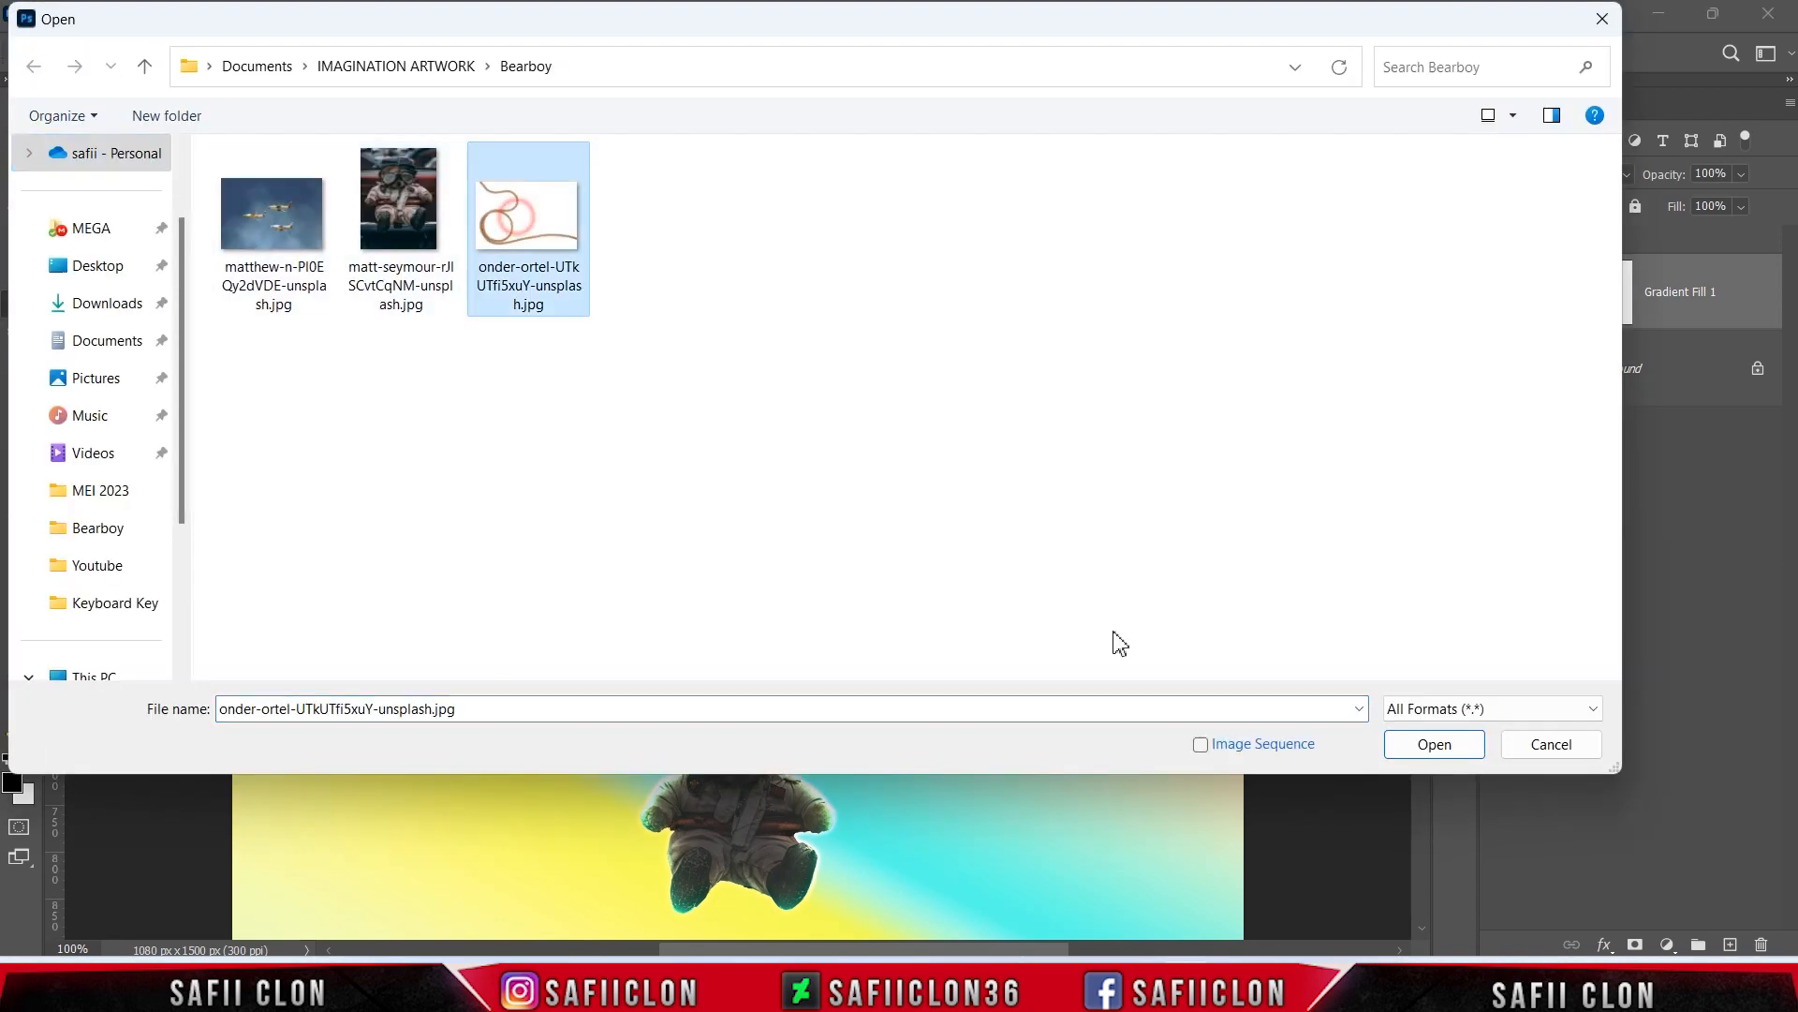
{"action": "left_click", "coordinate": [1430, 748]}
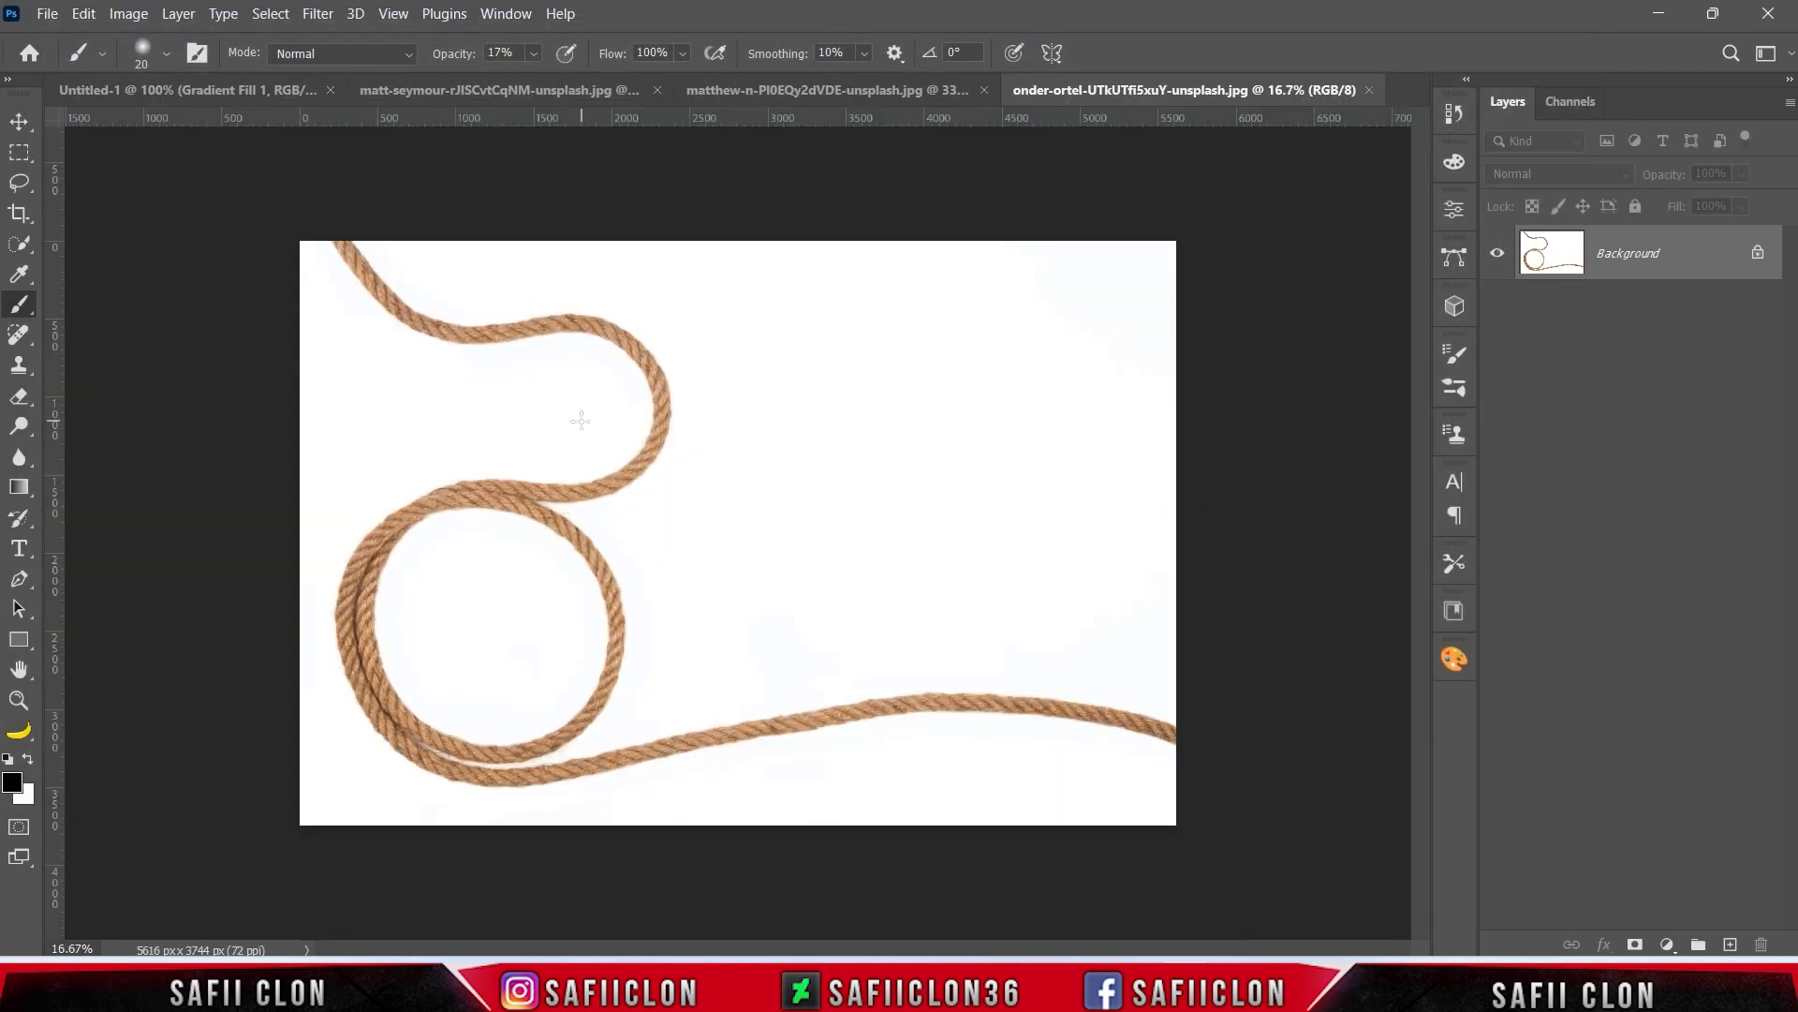
Step: Set up the Quick Selection tool to add to the selection with a 14 px brush
{"action": "left_click", "coordinate": [18, 244]}
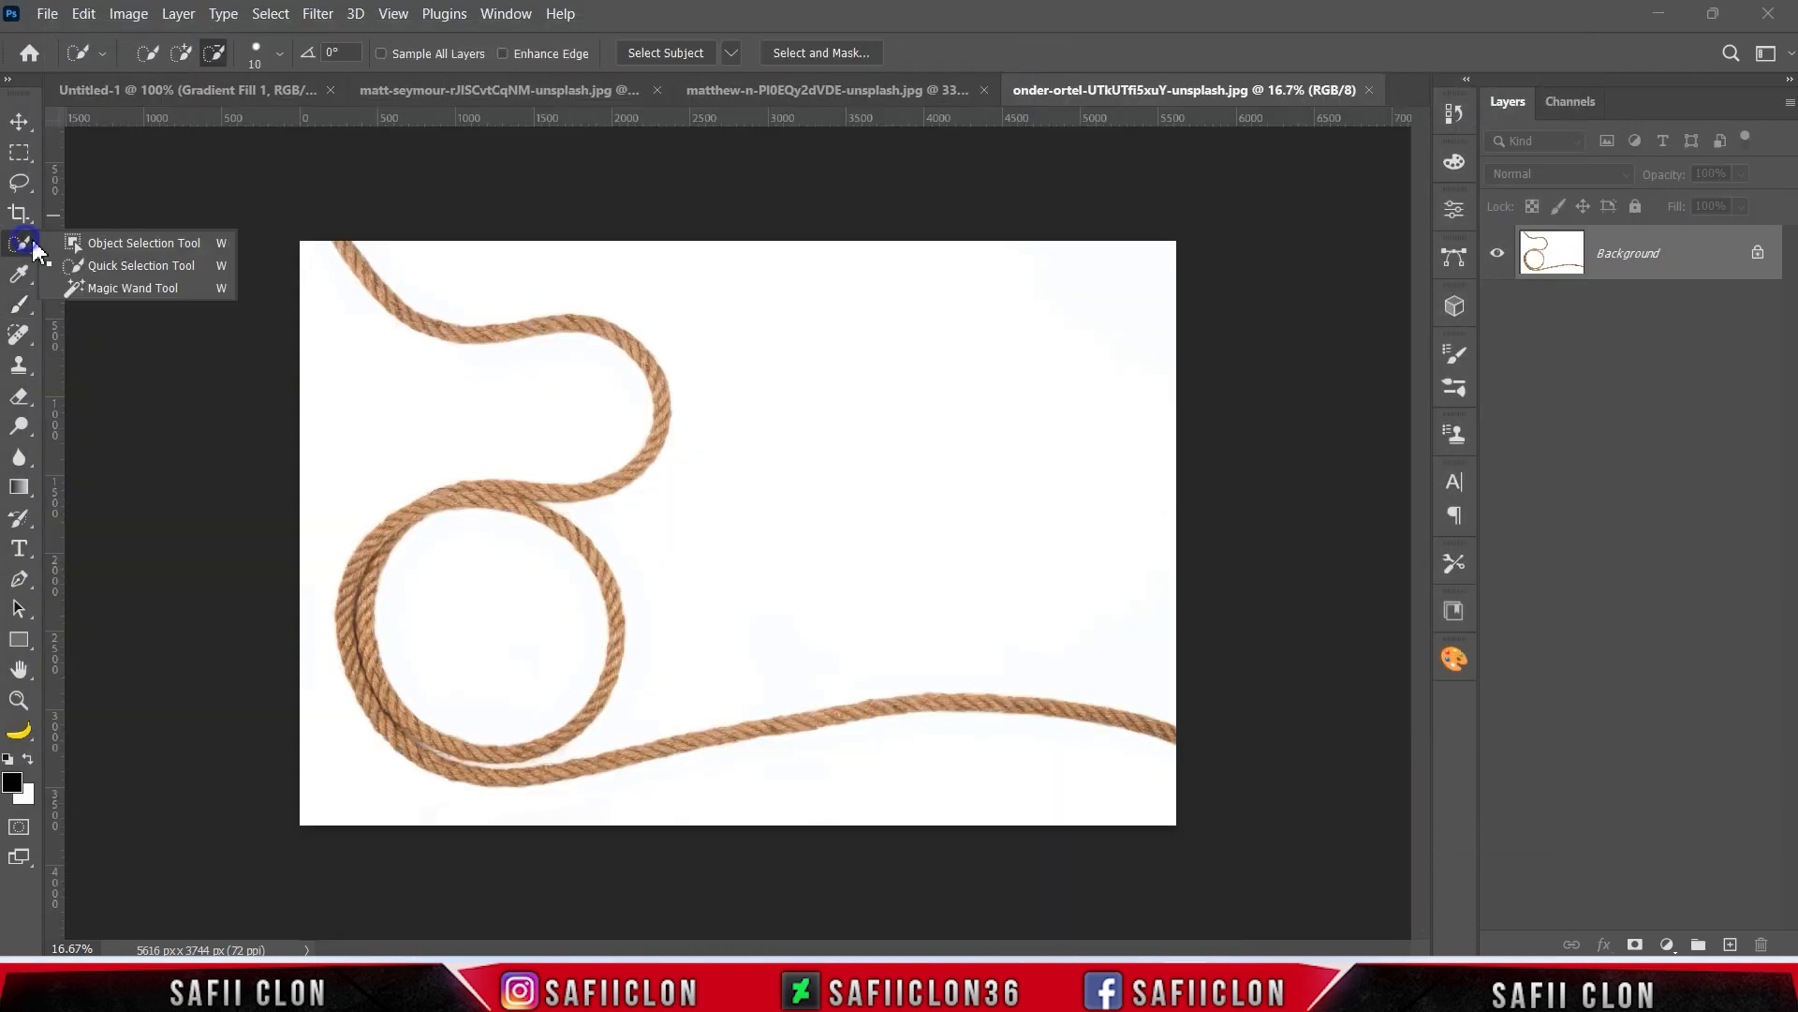
{"action": "left_click", "coordinate": [104, 265]}
{"action": "left_click", "coordinate": [182, 54]}
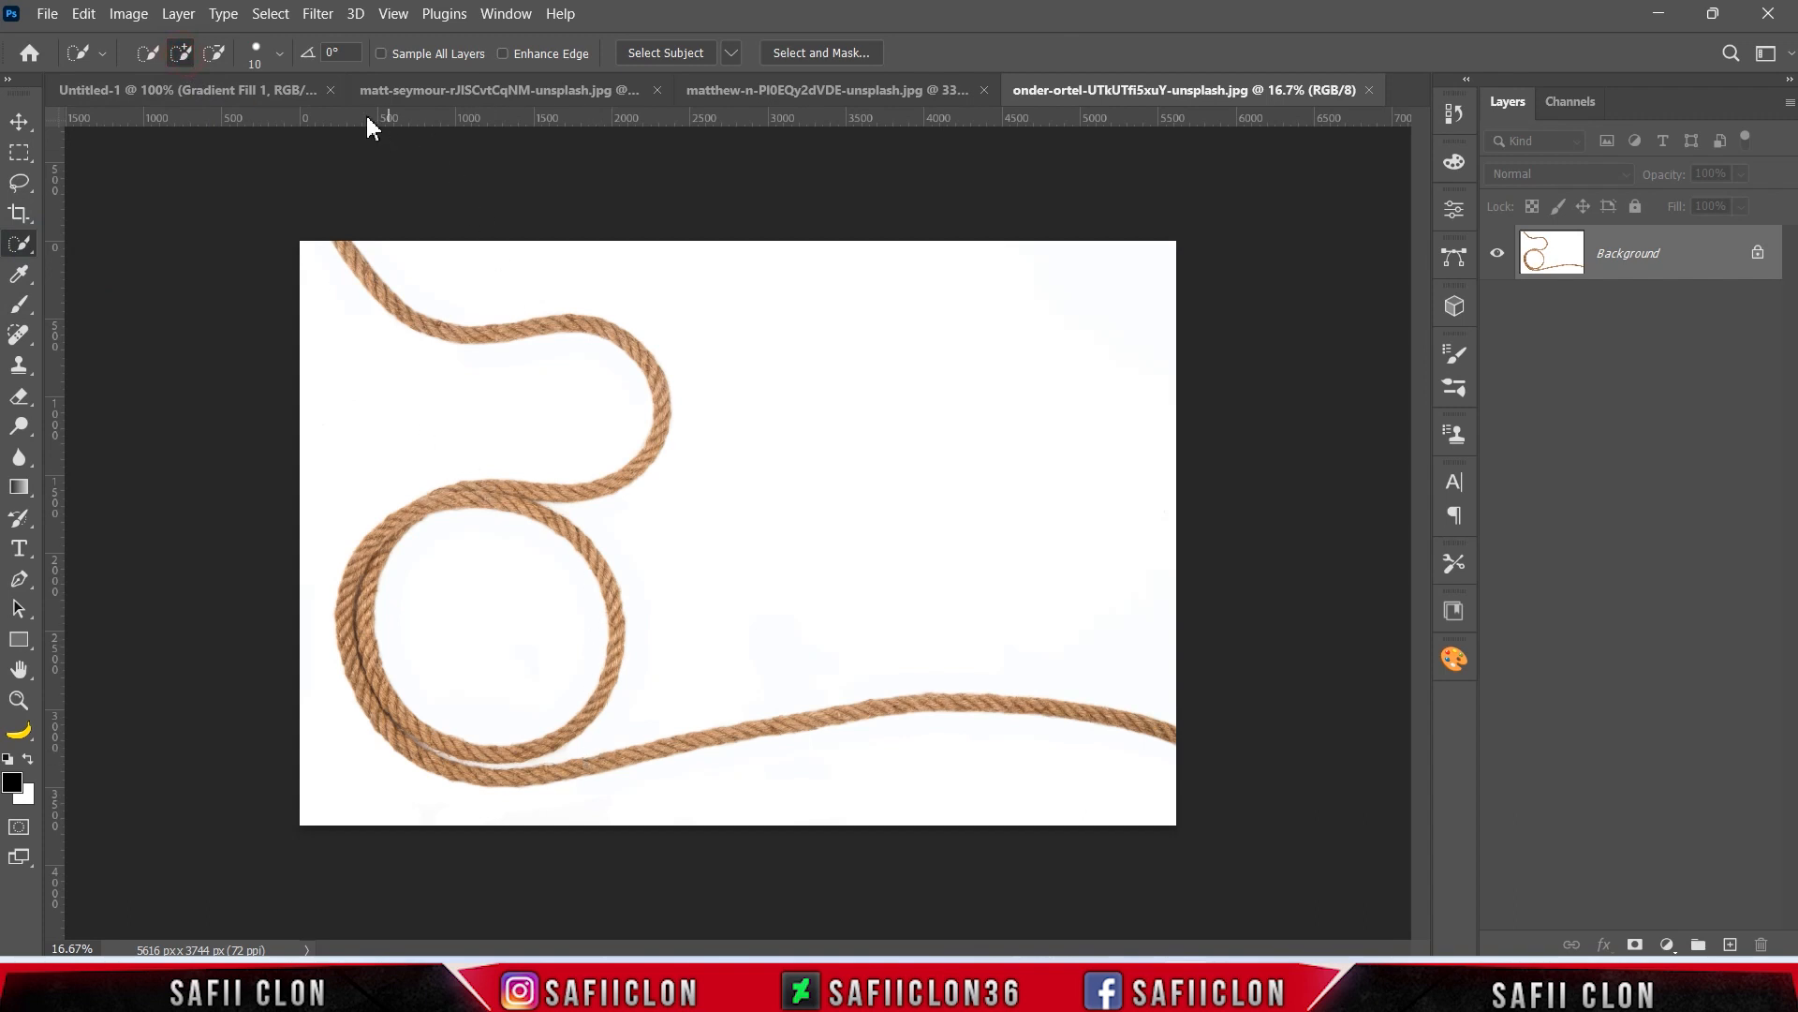
{"action": "left_click", "coordinate": [279, 54]}
{"action": "left_click_drag", "start_coordinate": [160, 122], "coordinate": [162, 121]}
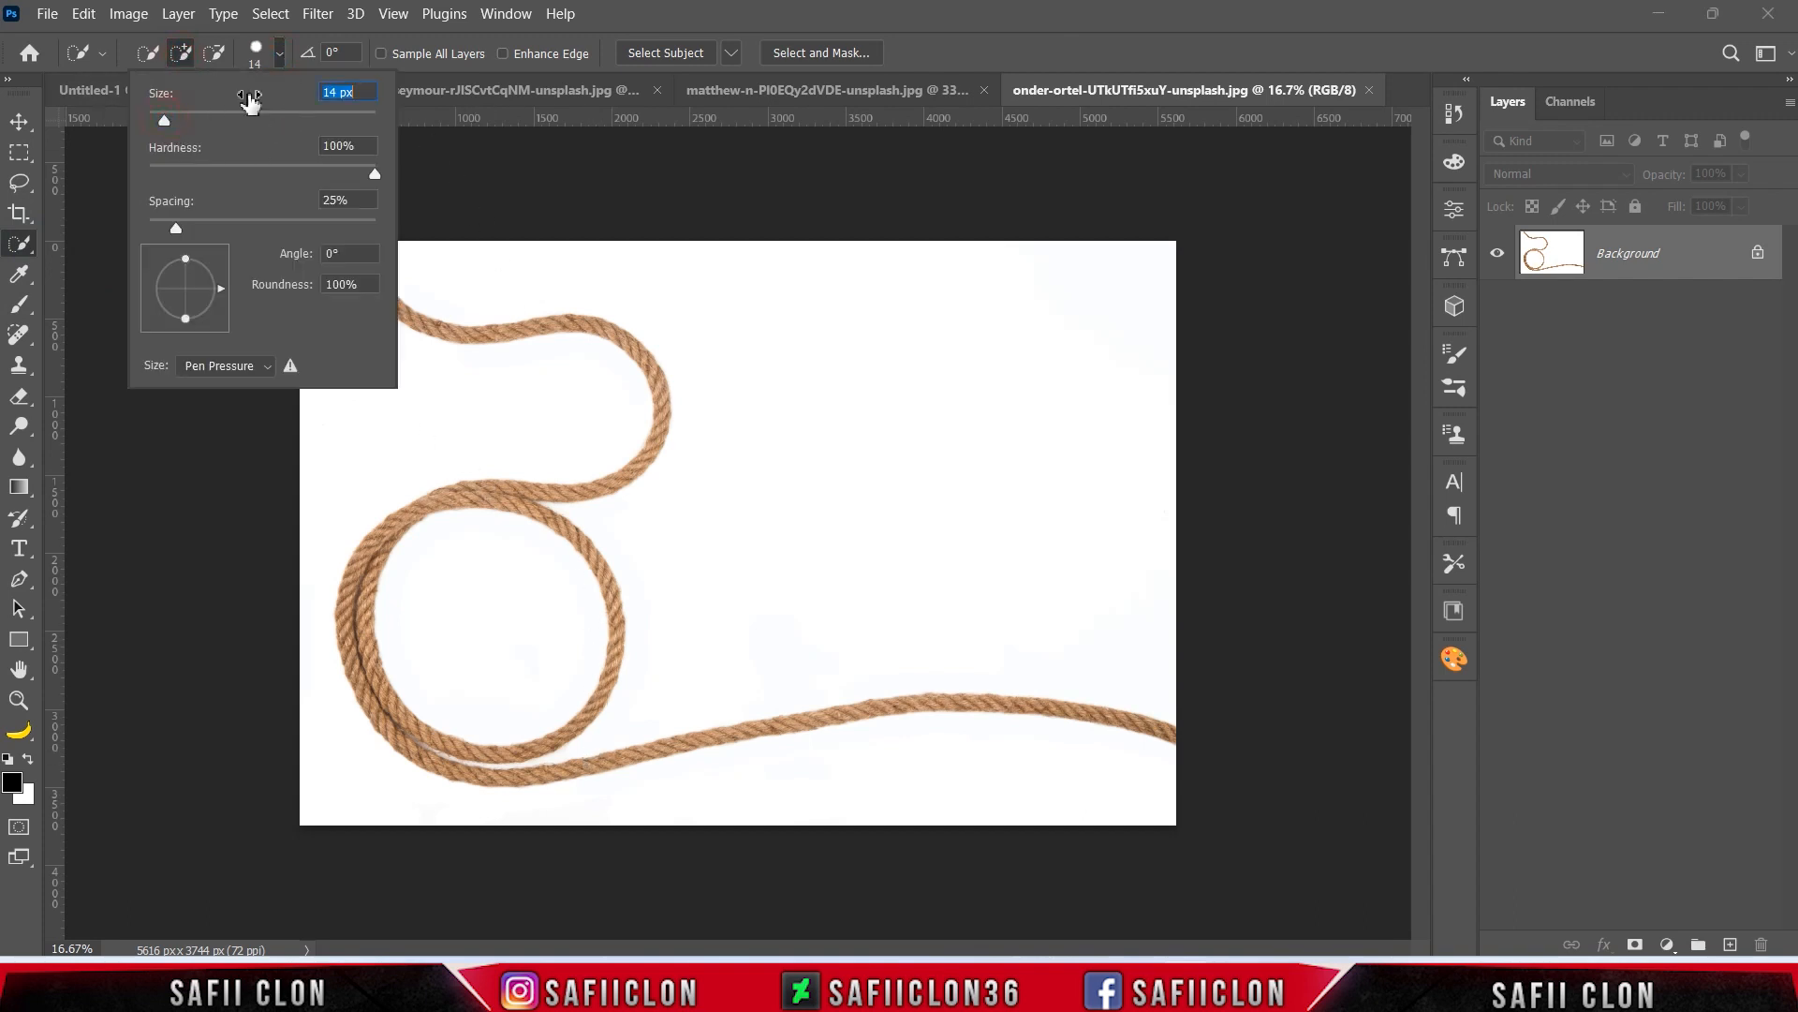
{"action": "left_click", "coordinate": [280, 61]}
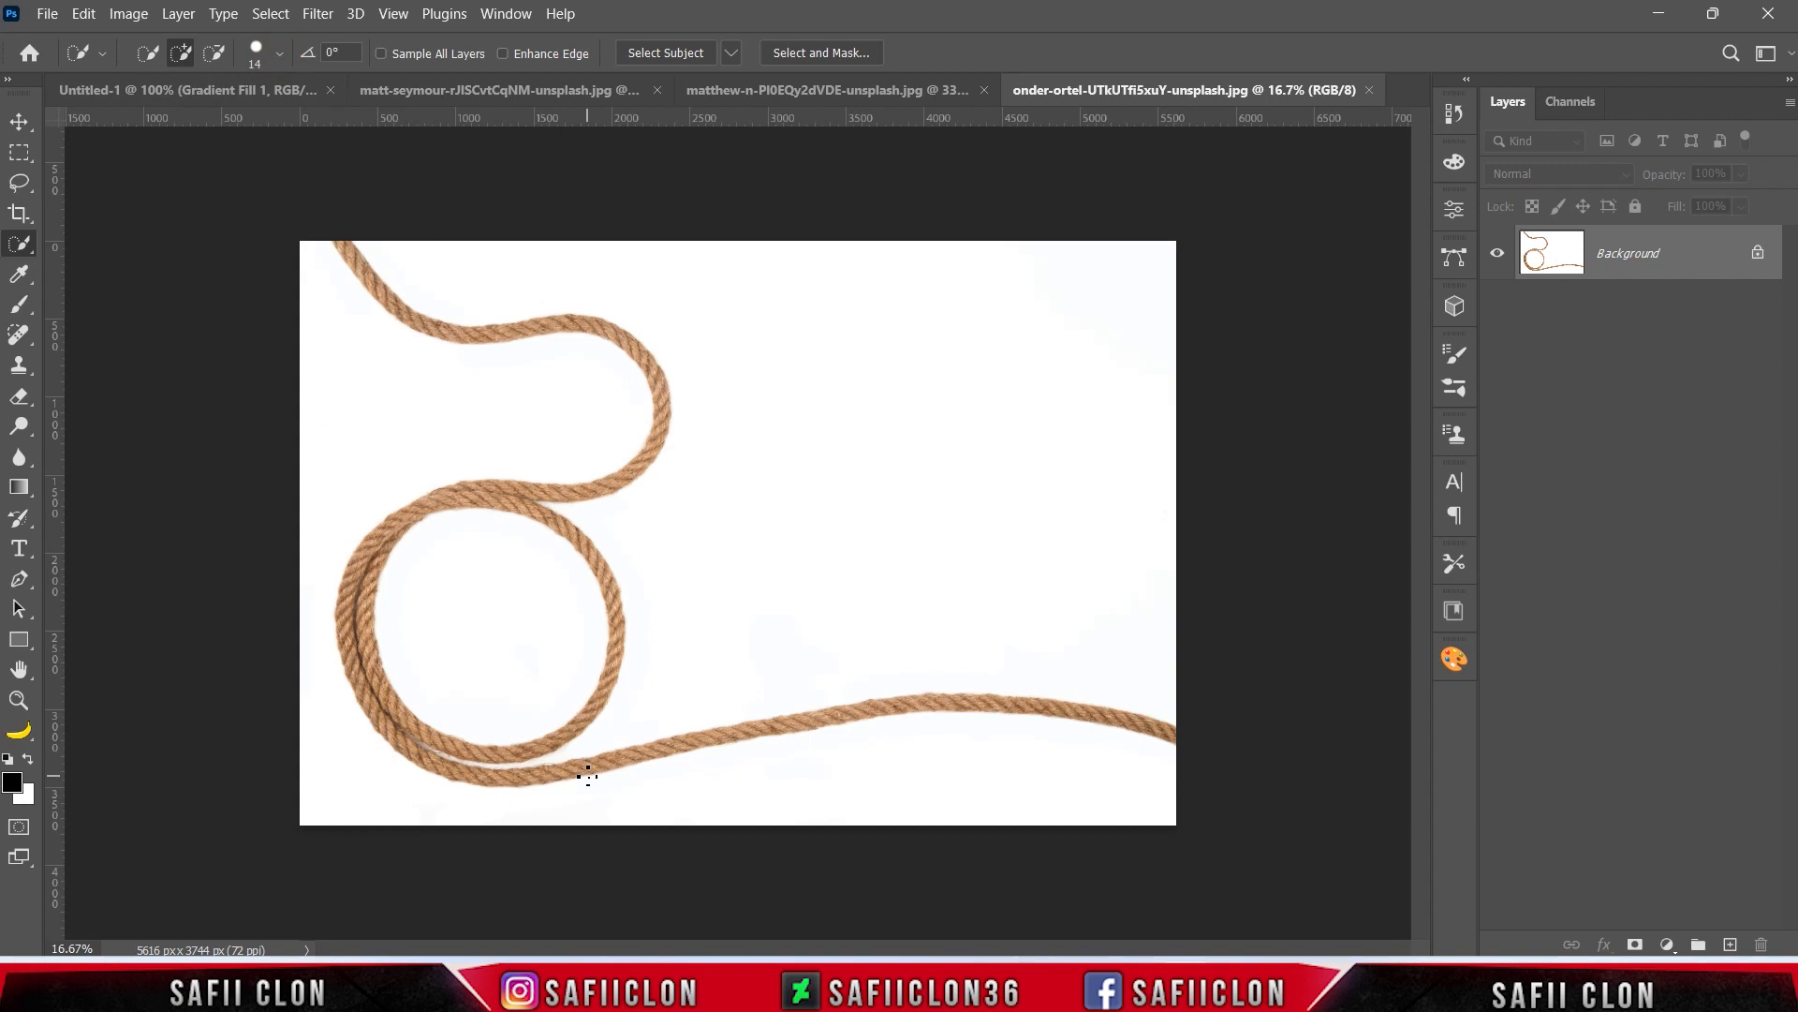
Step: Select the long loose strand of rope running from beneath the coil to the photo's right edge
{"action": "key", "text": "ctrl+plus"}
{"action": "scroll", "coordinate": [573, 740], "scroll_direction": "down", "scroll_amount": 2}
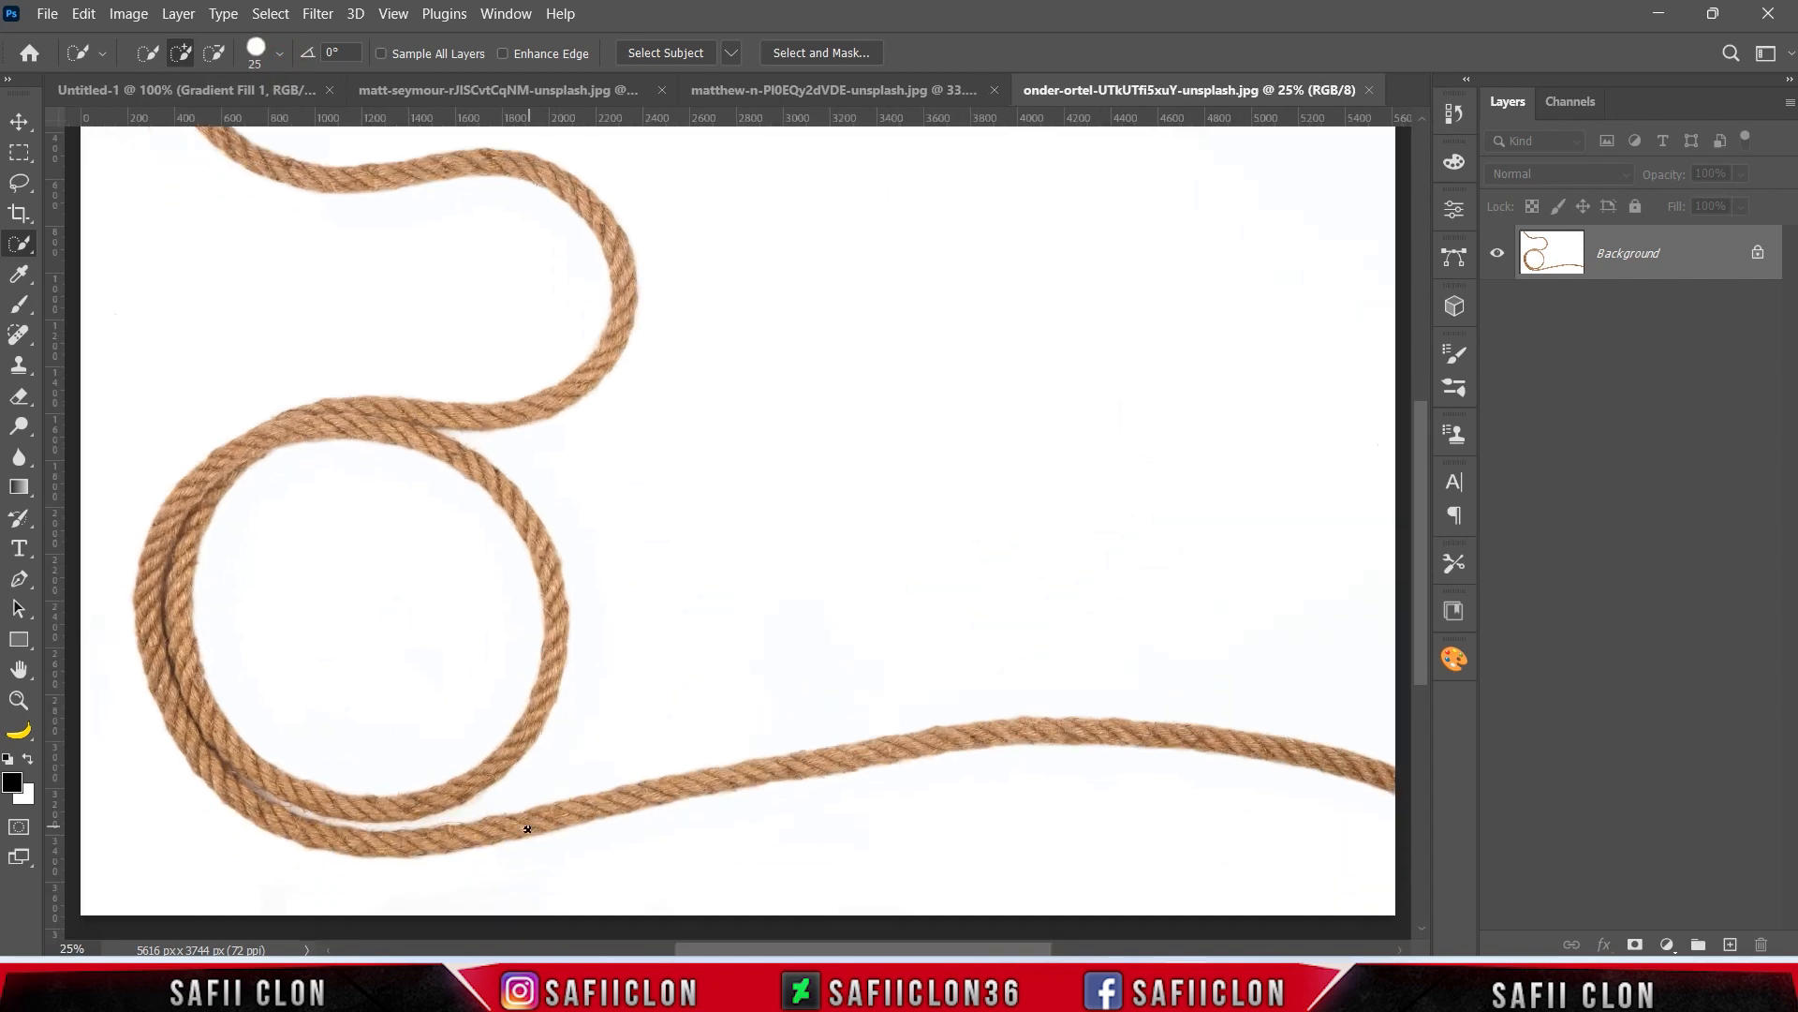
{"action": "mouse_move", "coordinate": [434, 840]}
{"action": "left_mouse_down"}
{"action": "mouse_move", "coordinate": [954, 737]}
{"action": "mouse_move", "coordinate": [1185, 731]}
{"action": "mouse_move", "coordinate": [1285, 748]}
{"action": "mouse_move", "coordinate": [1325, 779]}
{"action": "left_mouse_up"}
{"action": "mouse_move", "coordinate": [1048, 950]}
{"action": "left_mouse_down"}
{"action": "mouse_move", "coordinate": [1096, 952]}
{"action": "mouse_move", "coordinate": [1053, 949]}
{"action": "left_mouse_up"}
{"action": "left_click_drag", "start_coordinate": [427, 841], "coordinate": [400, 845]}
Step: Move the selected rope strand into the Untitled-1 composite, directly above the gradient fill layer
{"action": "key", "text": "ctrl+minus"}
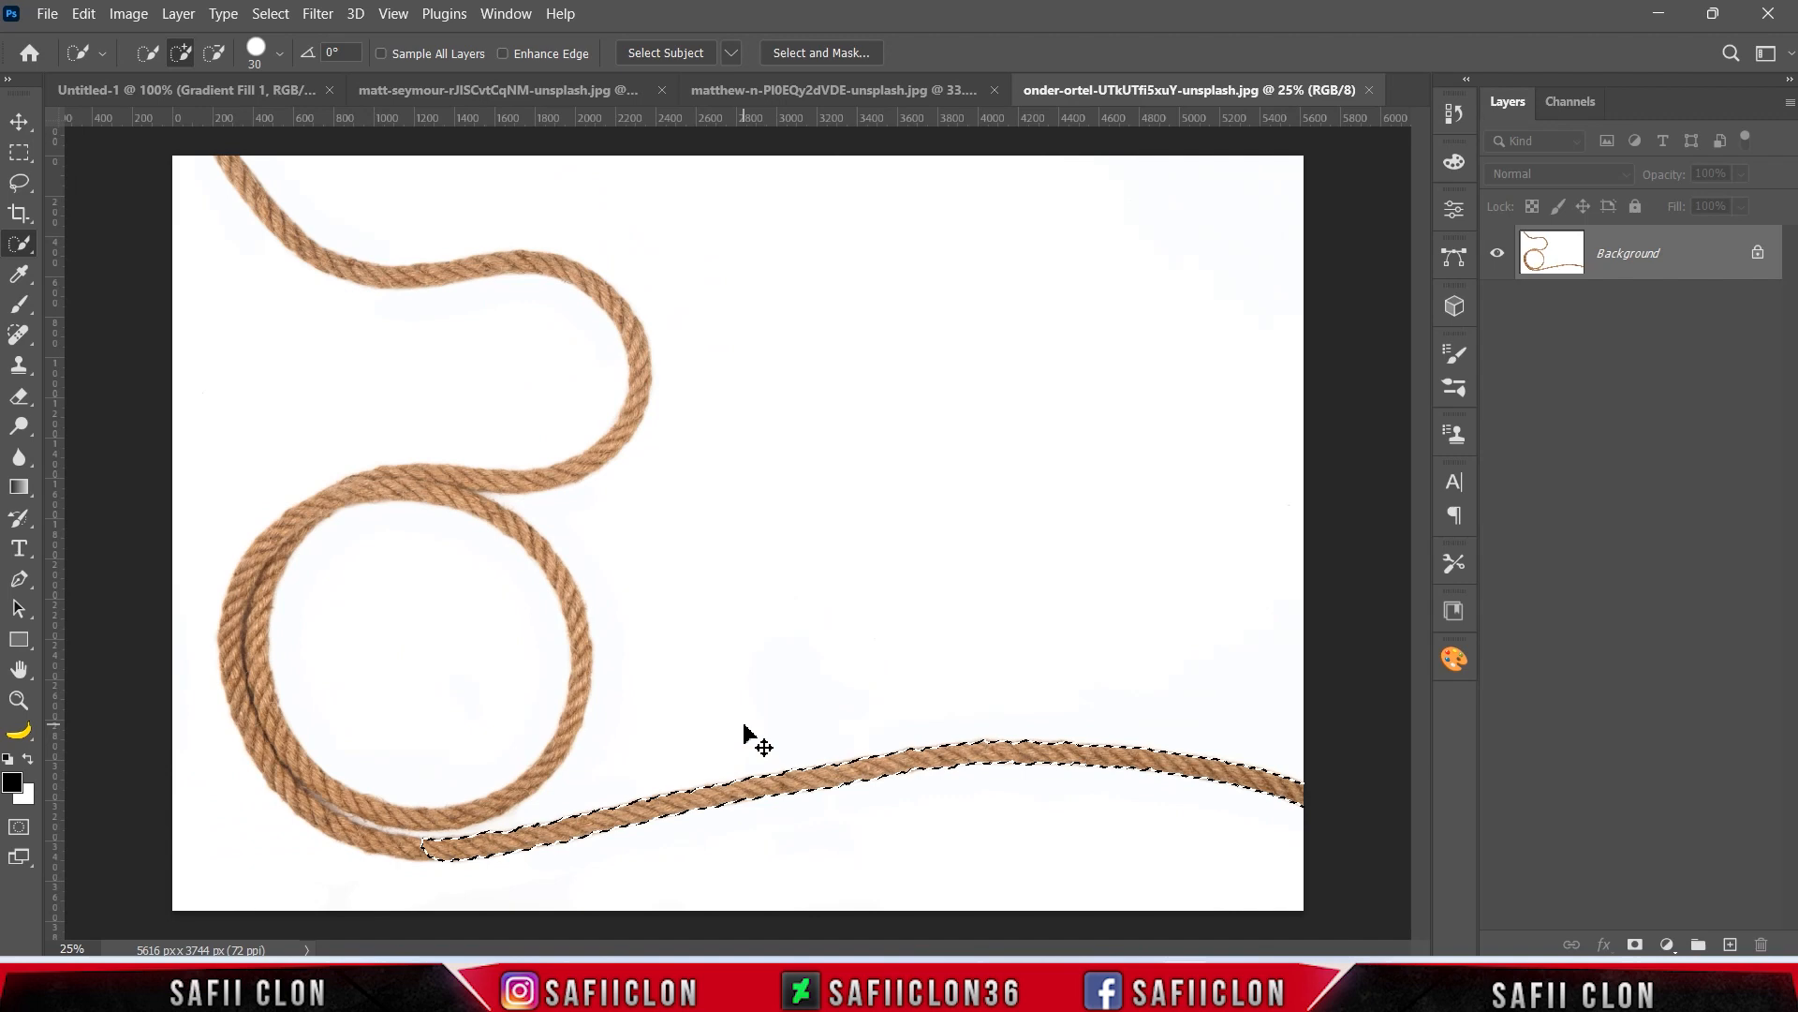
{"action": "left_click", "coordinate": [19, 121]}
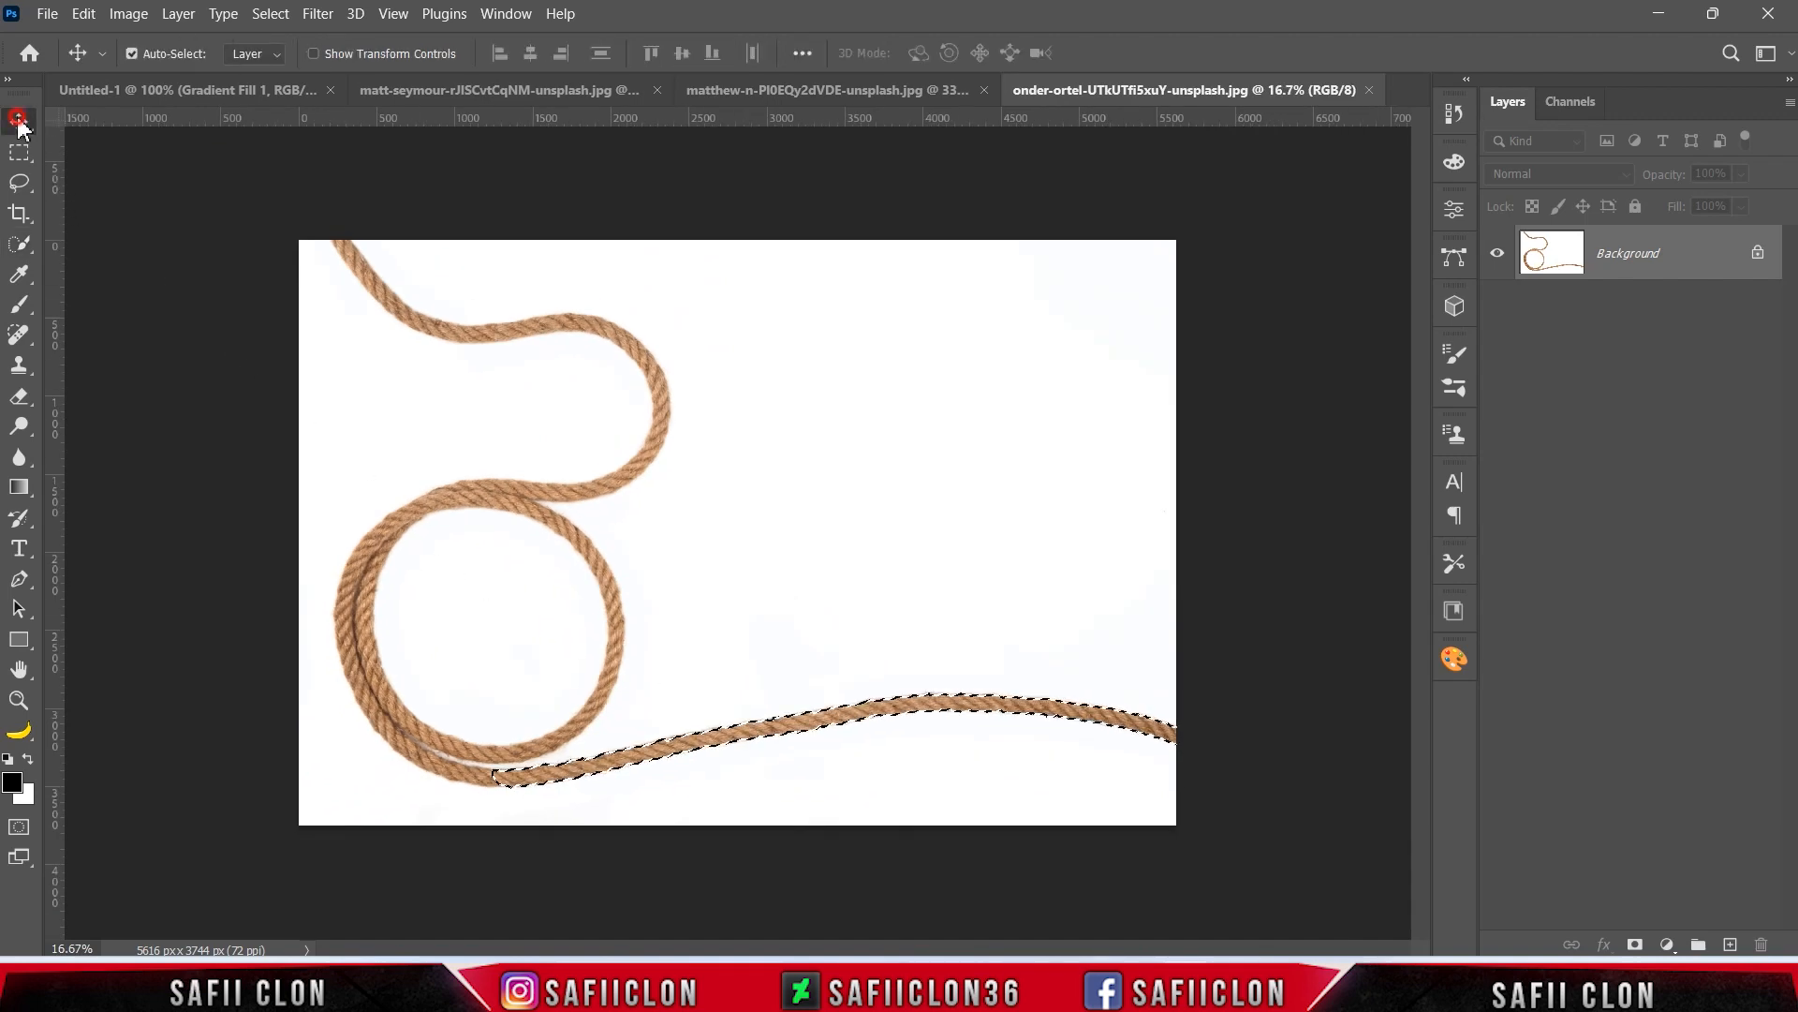
{"action": "left_click_drag", "start_coordinate": [940, 700], "coordinate": [712, 525]}
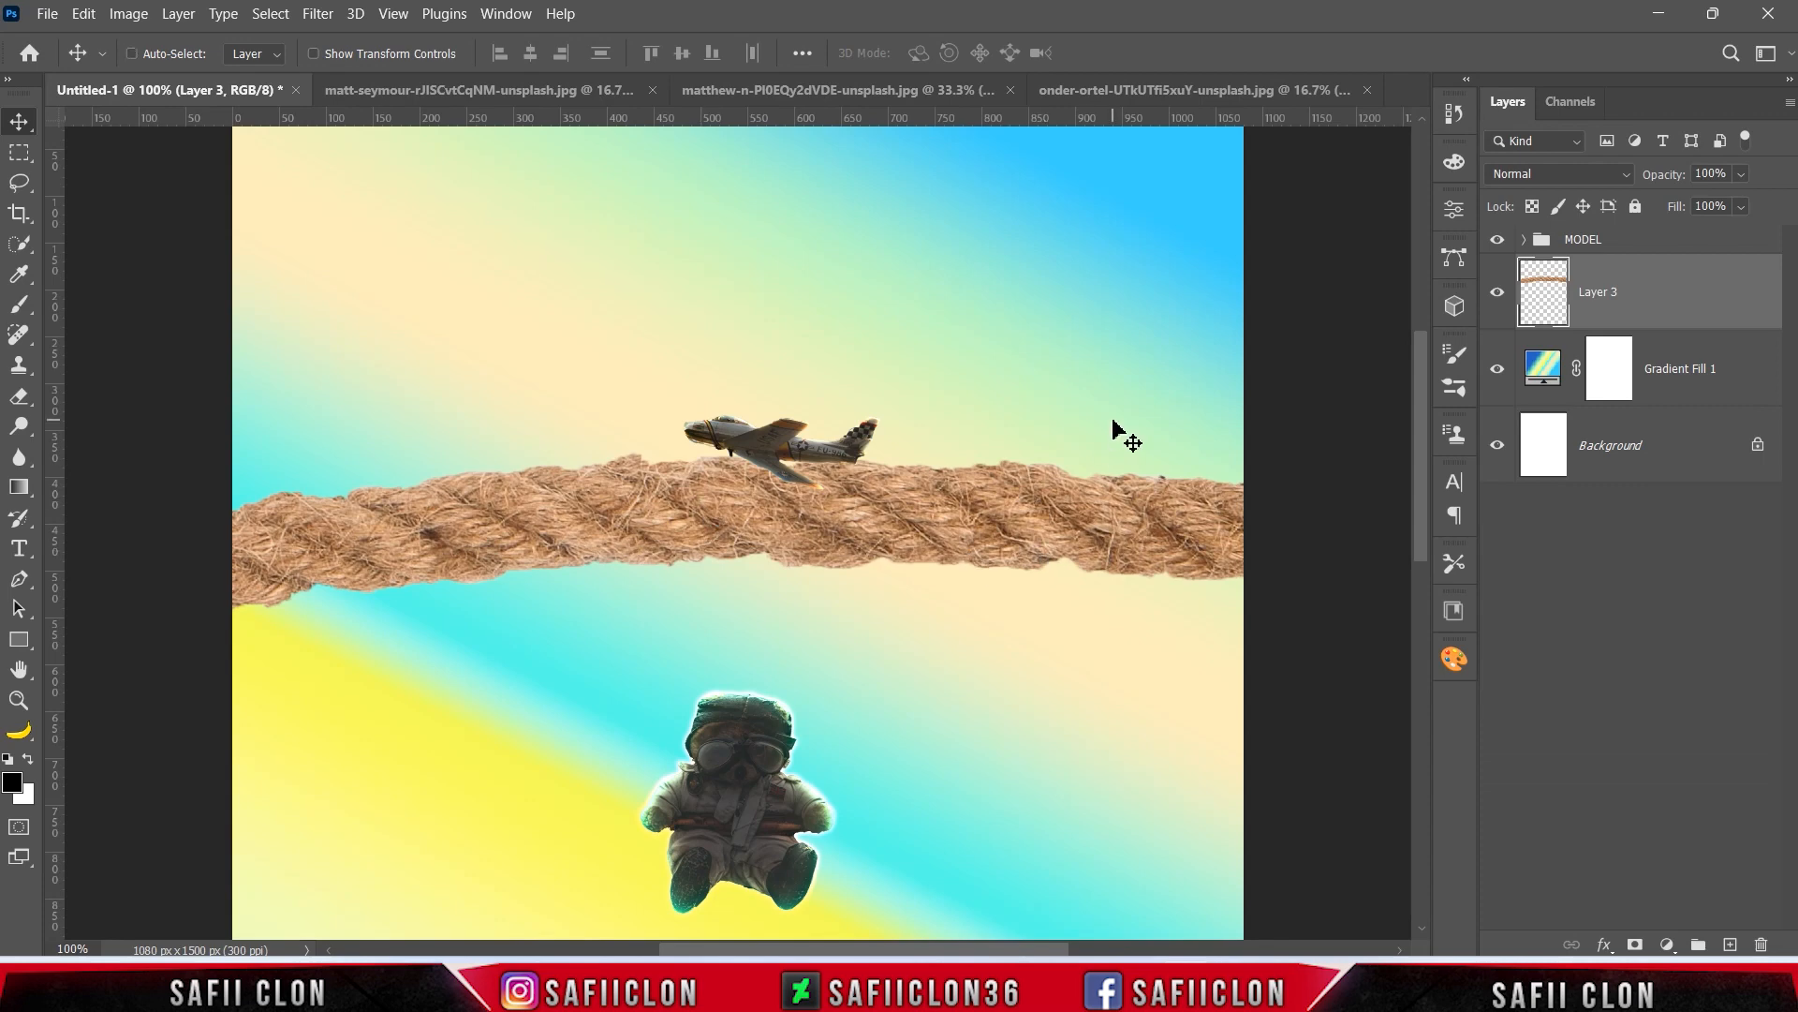
Step: Shrink the rope to about 8% width and 4.6% height, rotate it about 100°, and fit it between the jet's tail and the bear's shoulder
{"action": "key", "text": "ctrl+t"}
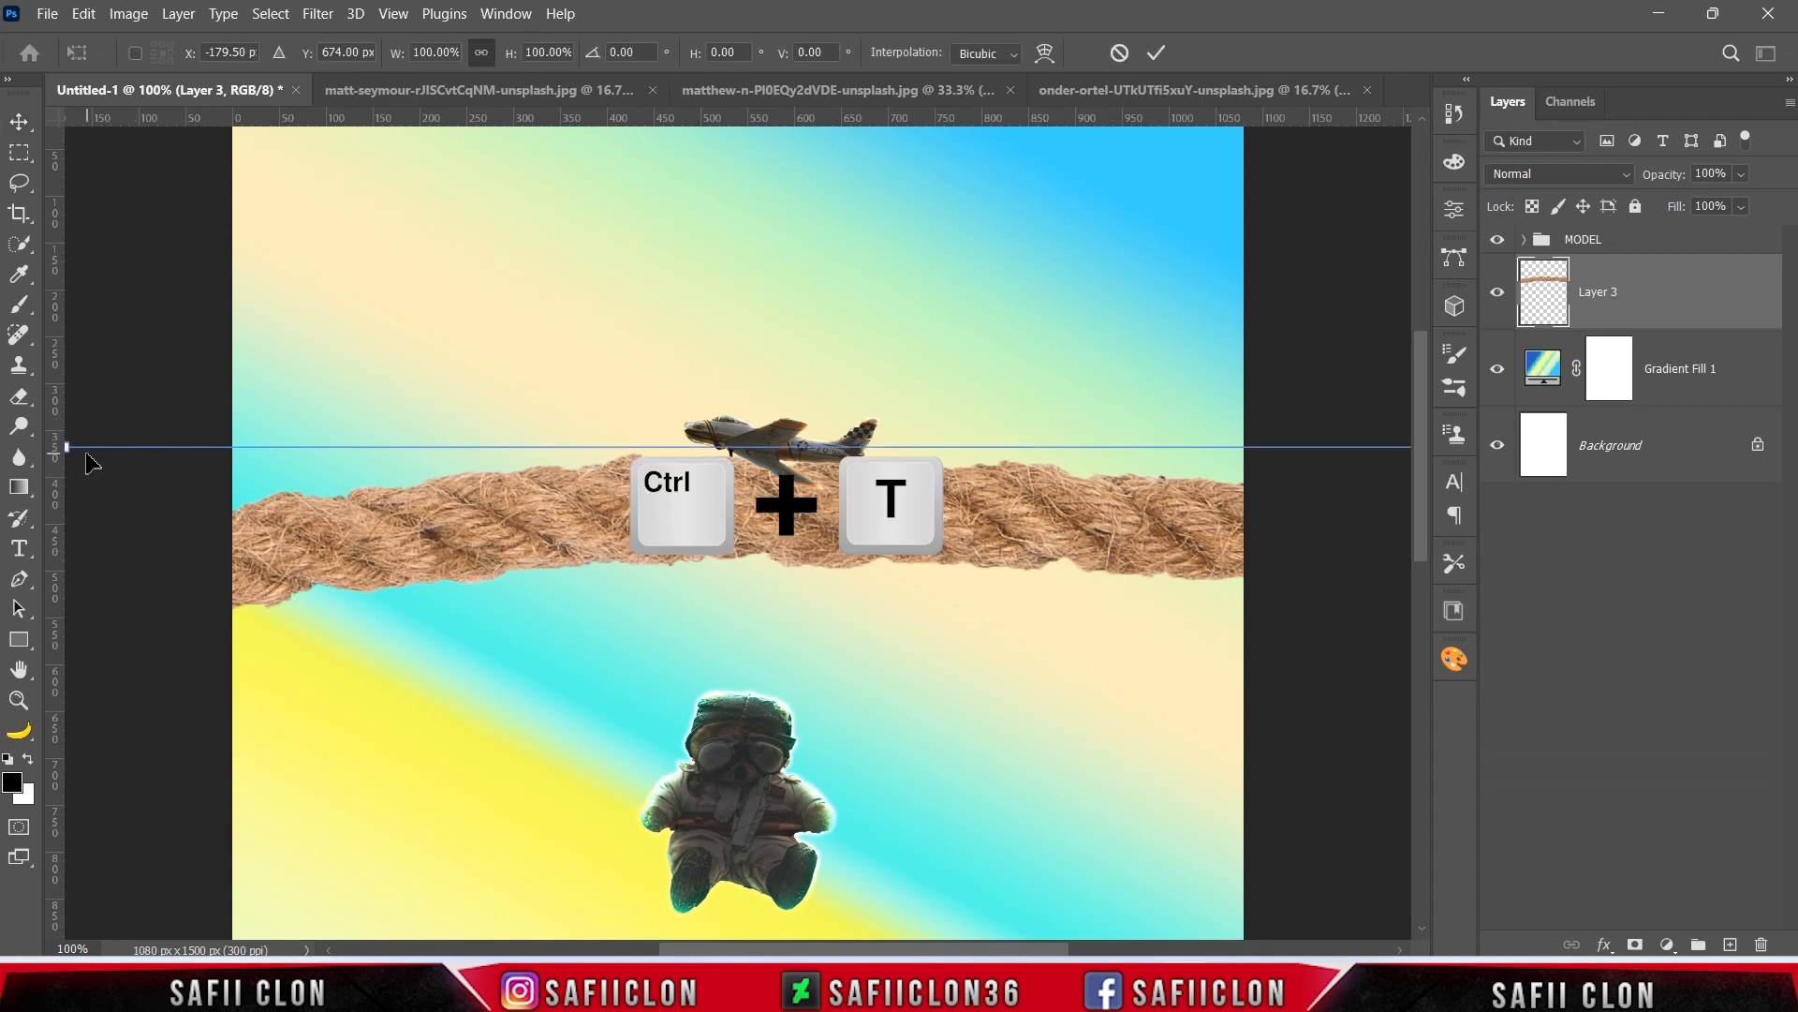
{"action": "left_click_drag", "start_coordinate": [67, 448], "coordinate": [234, 653]}
{"action": "left_click_drag", "start_coordinate": [122, 671], "coordinate": [796, 554]}
{"action": "left_click_drag", "start_coordinate": [846, 533], "coordinate": [835, 580]}
{"action": "left_click_drag", "start_coordinate": [864, 408], "coordinate": [845, 496]}
{"action": "left_click_drag", "start_coordinate": [820, 684], "coordinate": [820, 644]}
{"action": "left_click_drag", "start_coordinate": [750, 804], "coordinate": [859, 777]}
{"action": "mouse_move", "coordinate": [809, 668]}
{"action": "left_mouse_down"}
{"action": "mouse_move", "coordinate": [822, 671]}
{"action": "mouse_move", "coordinate": [809, 663]}
{"action": "left_mouse_up"}
{"action": "left_click_drag", "start_coordinate": [795, 763], "coordinate": [793, 782]}
{"action": "left_click_drag", "start_coordinate": [872, 783], "coordinate": [858, 787]}
{"action": "left_click_drag", "start_coordinate": [811, 646], "coordinate": [818, 646]}
{"action": "left_click_drag", "start_coordinate": [909, 596], "coordinate": [921, 609]}
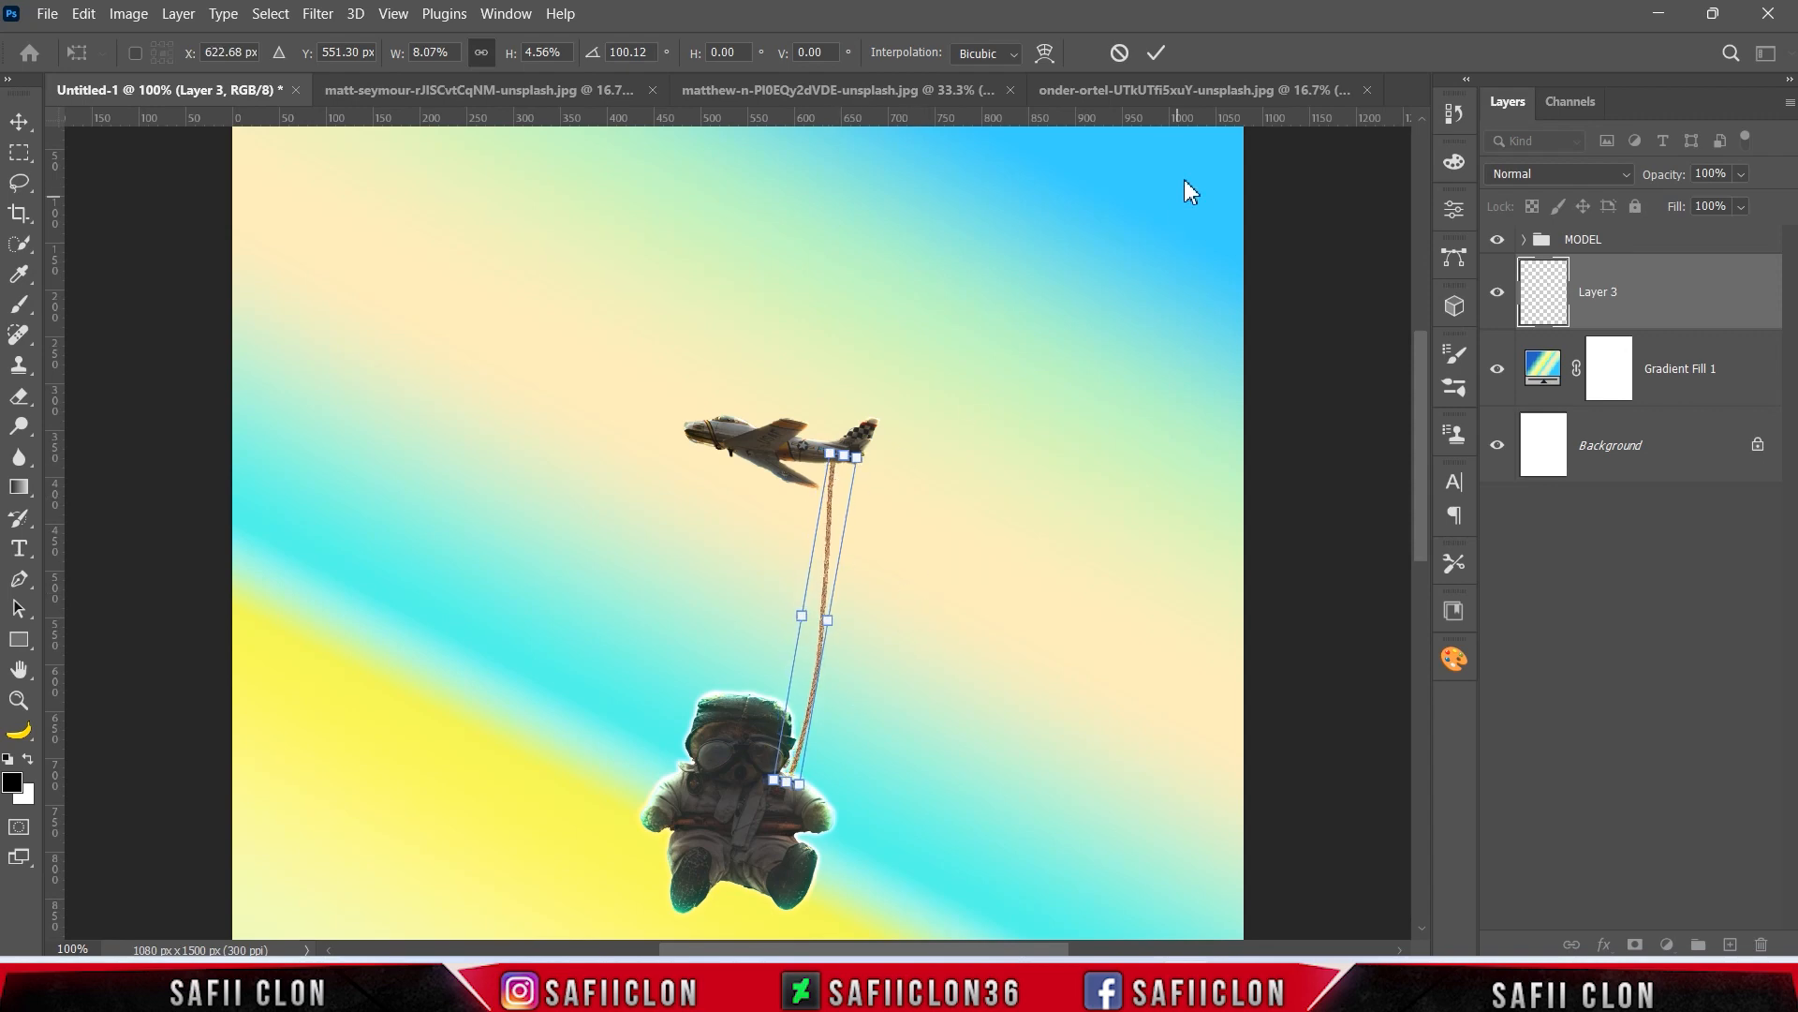
{"action": "left_click", "coordinate": [1156, 52]}
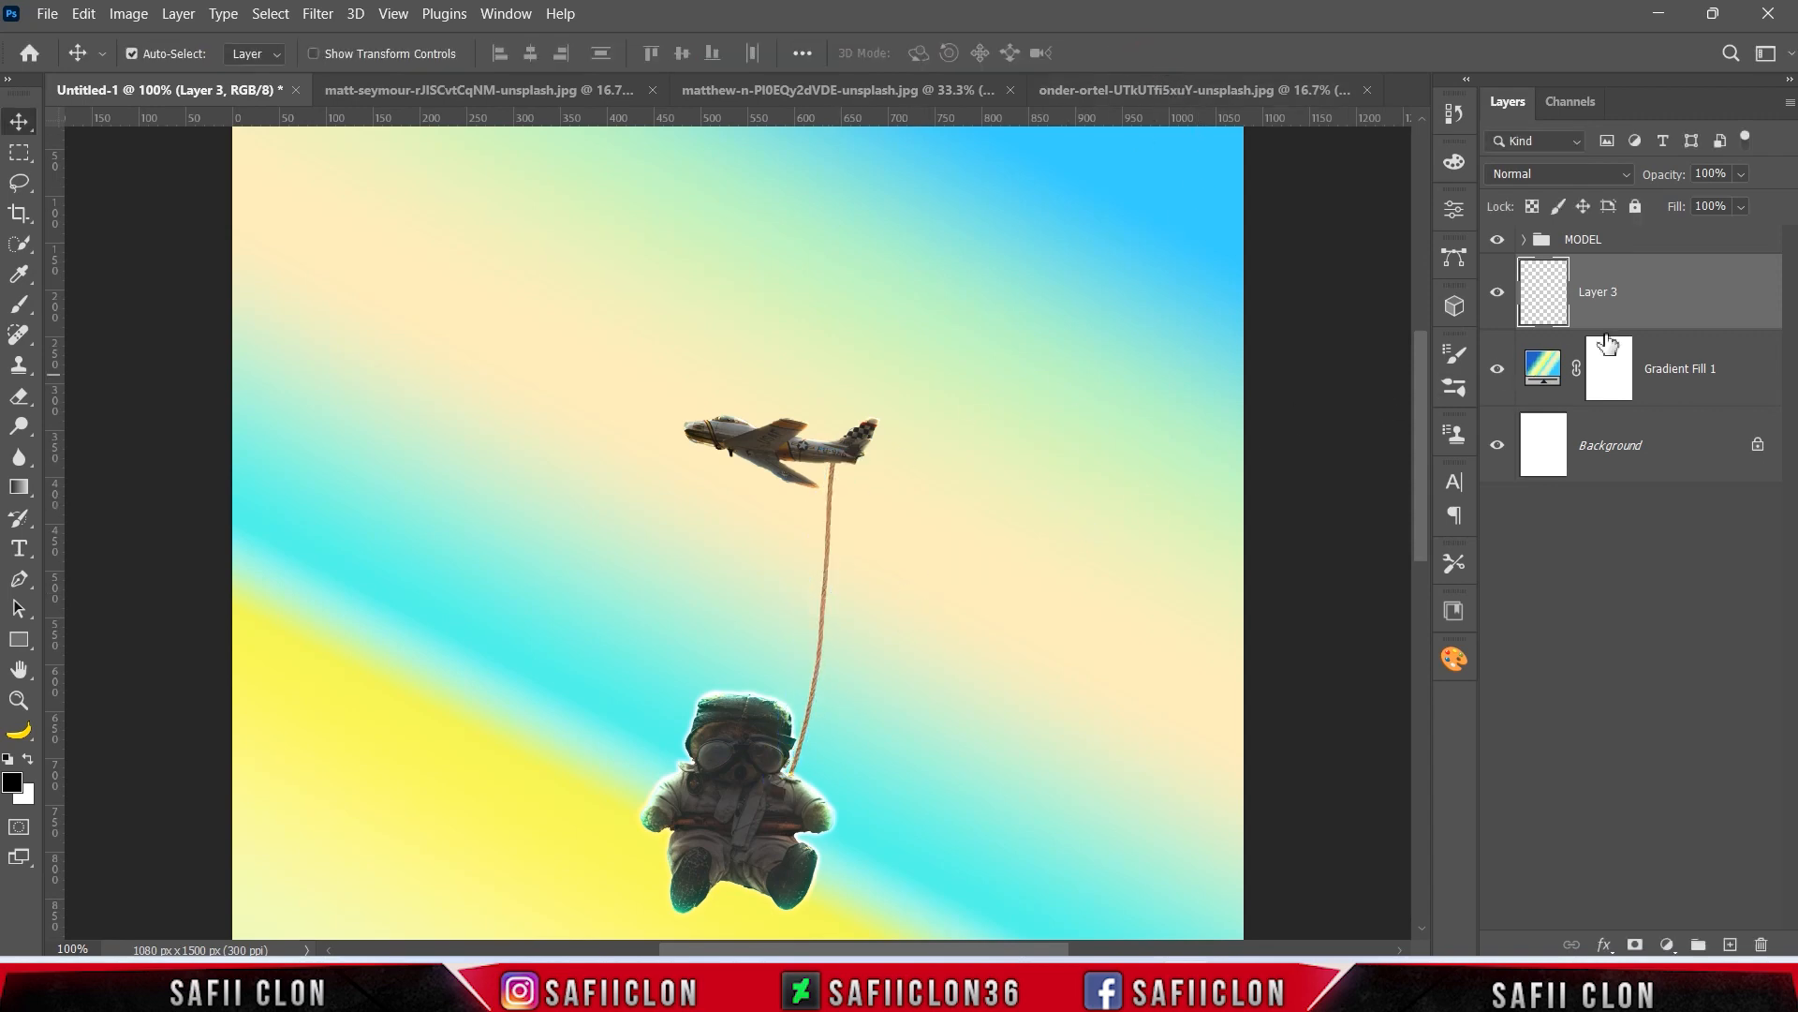
Step: Duplicate the rope layer and flip the copy horizontally
{"action": "right_click", "coordinate": [1661, 311]}
{"action": "left_click", "coordinate": [1442, 108]}
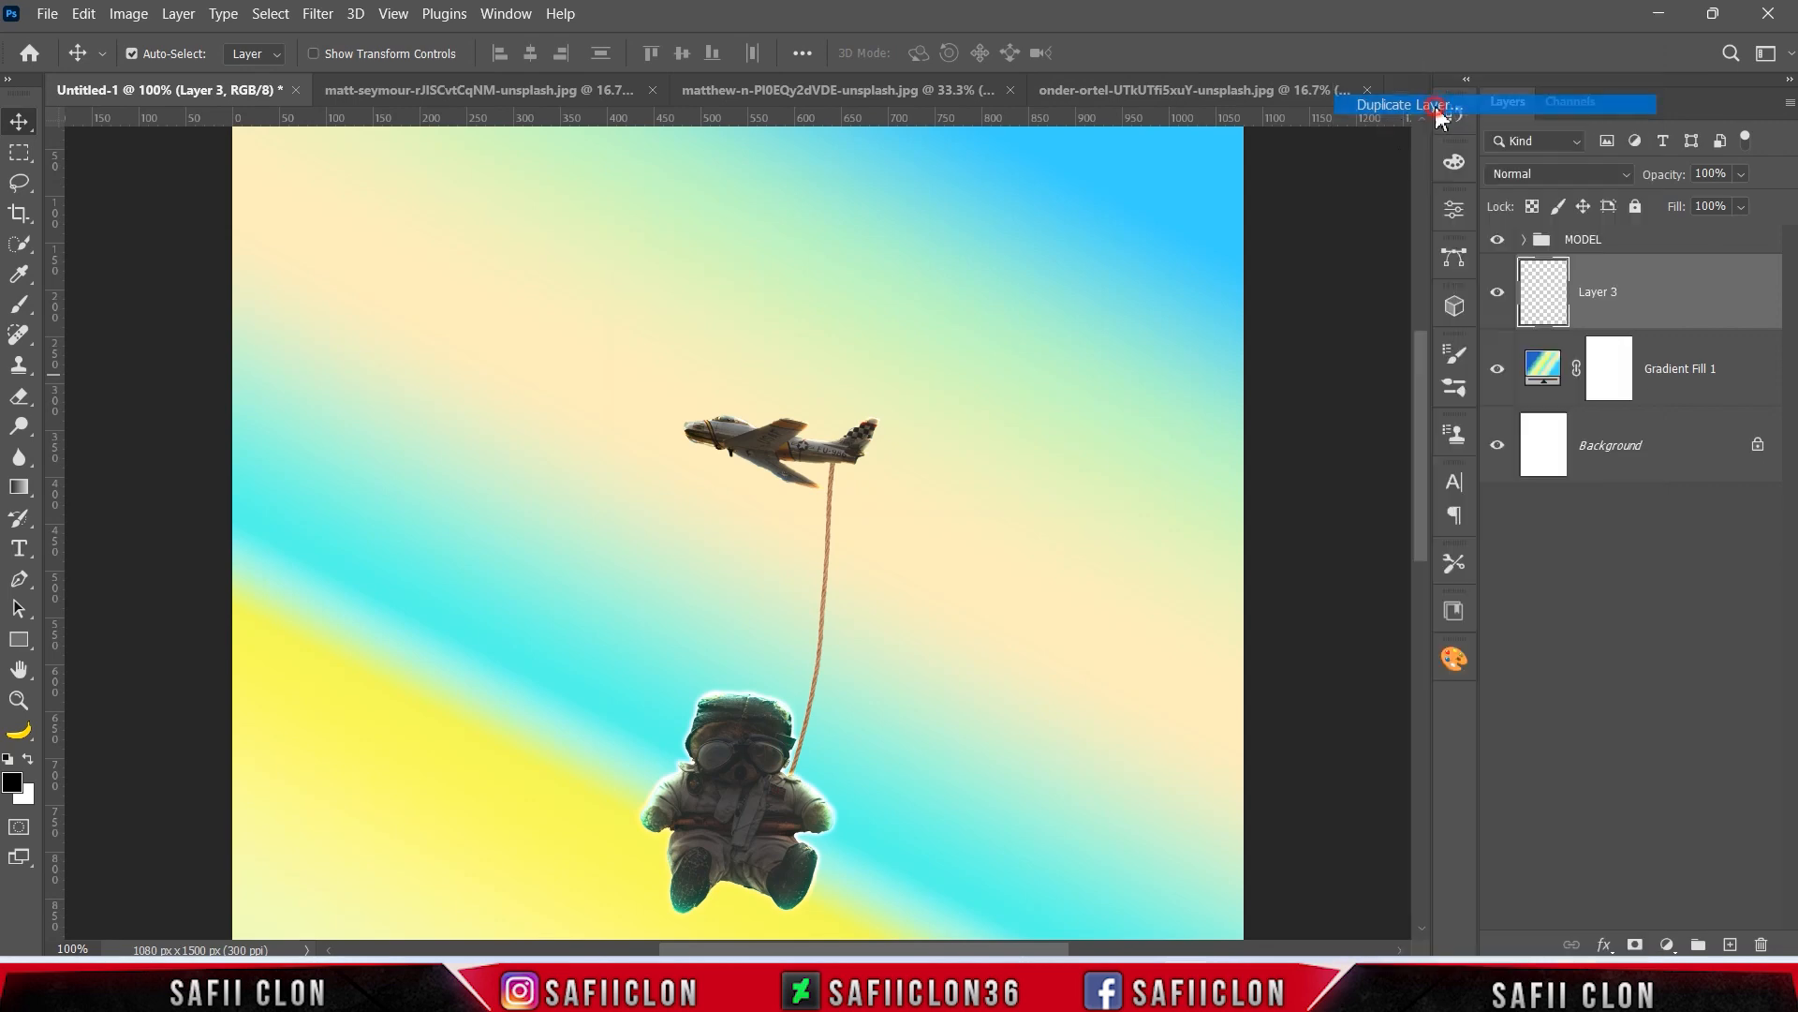
{"action": "left_click", "coordinate": [1117, 261]}
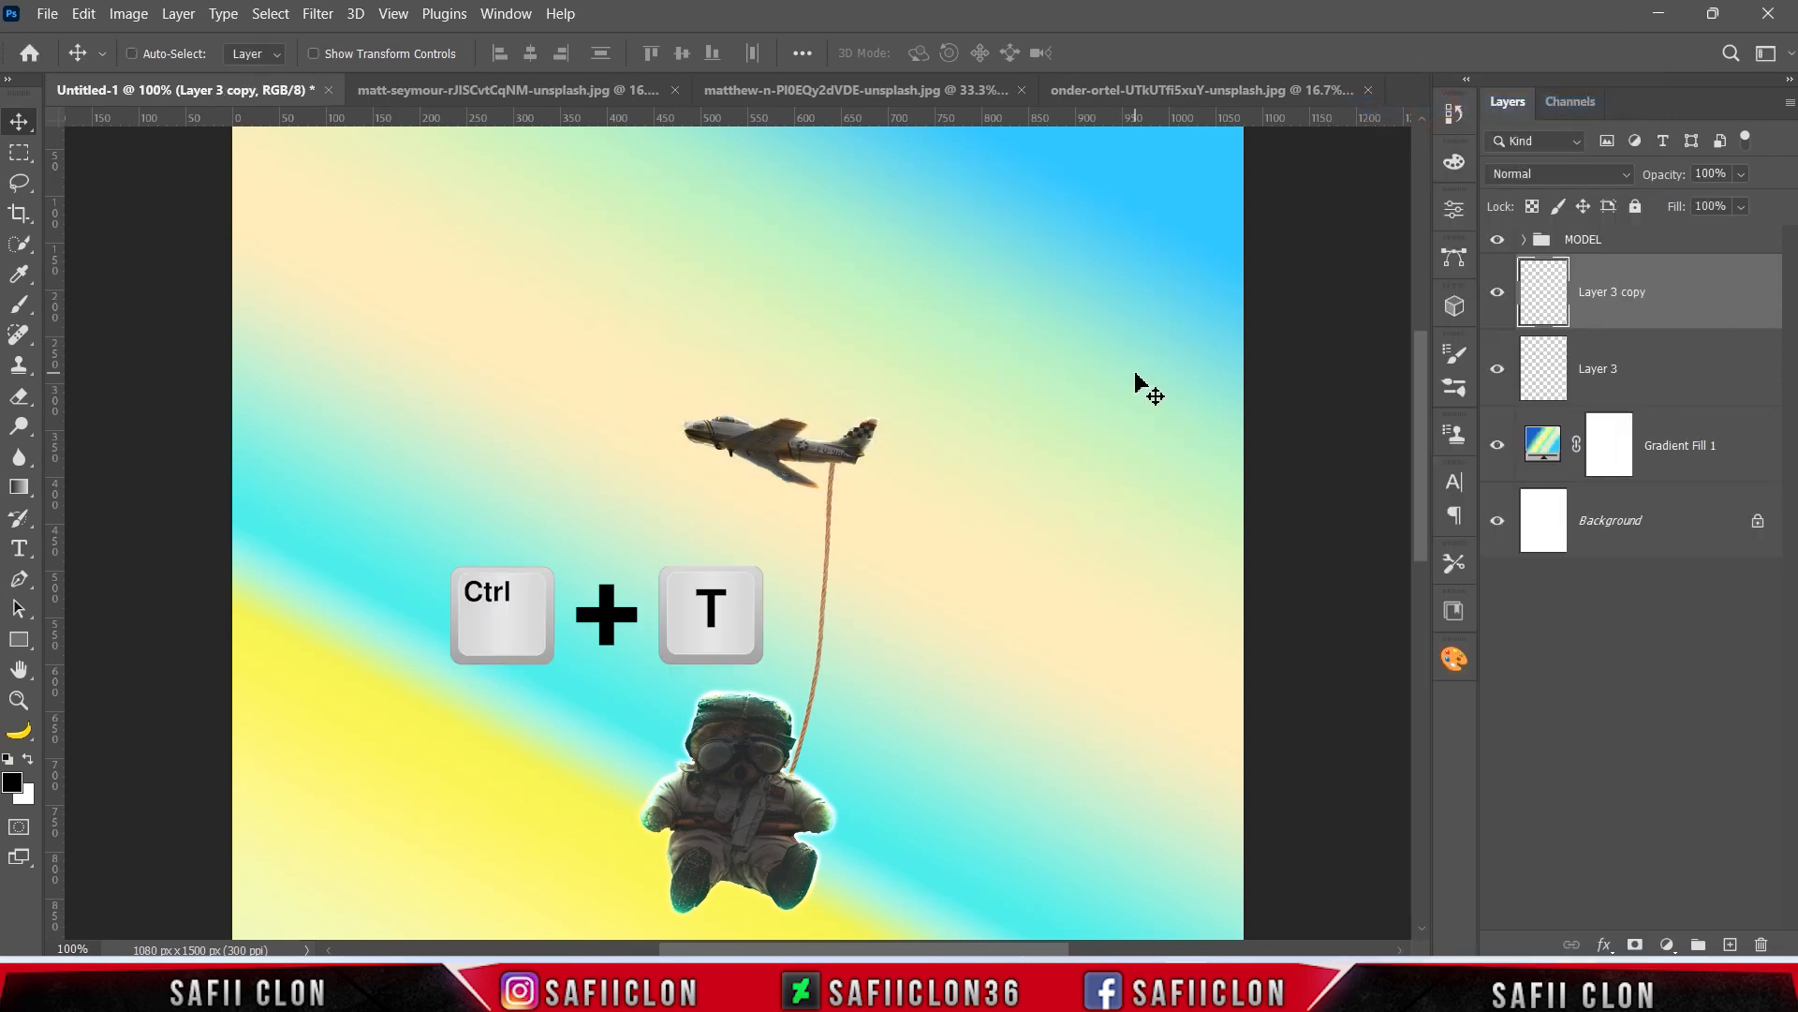
{"action": "key", "text": "ctrl+t"}
{"action": "right_click", "coordinate": [826, 548]}
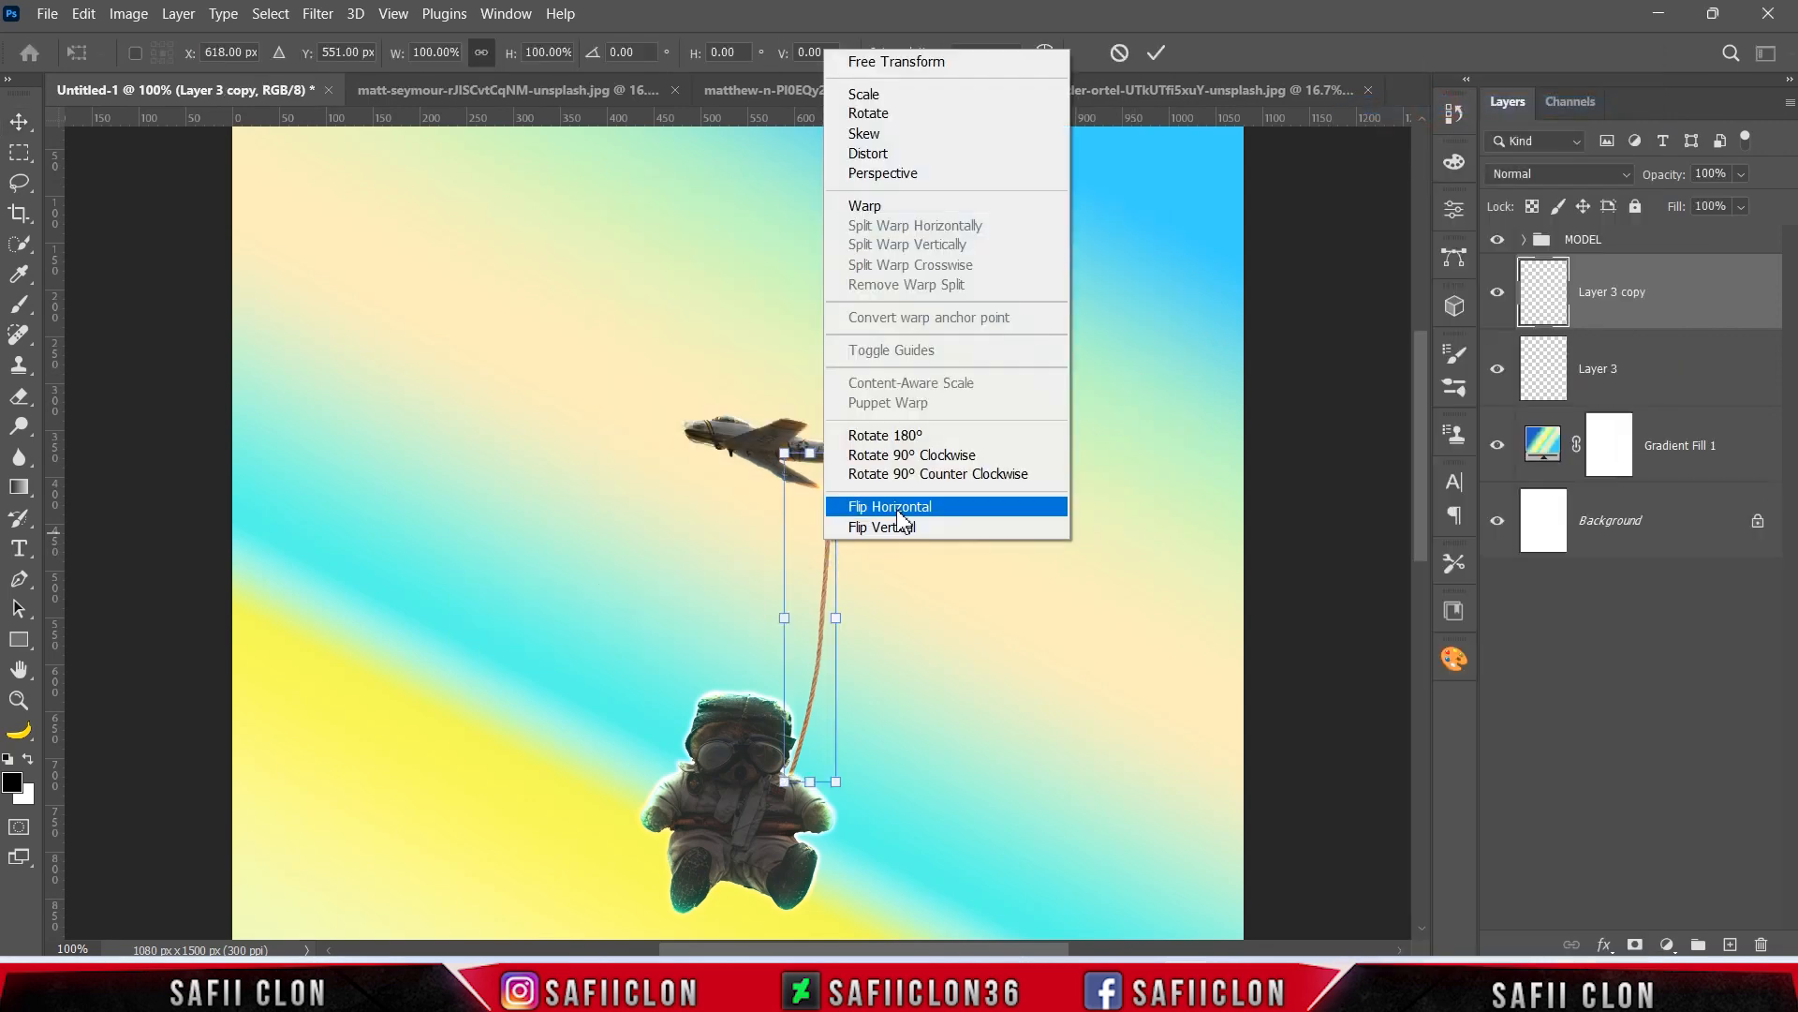
{"action": "left_click", "coordinate": [861, 508]}
Step: Rotate and position the rope copy so it hangs from beneath the jet's nose to the bear's other shoulder
{"action": "left_click_drag", "start_coordinate": [796, 635], "coordinate": [716, 626]}
{"action": "left_click_drag", "start_coordinate": [807, 794], "coordinate": [764, 804]}
{"action": "left_click_drag", "start_coordinate": [724, 634], "coordinate": [688, 630]}
{"action": "left_click_drag", "start_coordinate": [783, 482], "coordinate": [790, 494]}
{"action": "key", "text": "Right"}
{"action": "key", "text": "Right"}
{"action": "key", "text": "Right"}
{"action": "key", "text": "Right"}
{"action": "key", "text": "Right"}
{"action": "key", "text": "Up"}
{"action": "key", "text": "Right"}
{"action": "key", "text": "Right"}
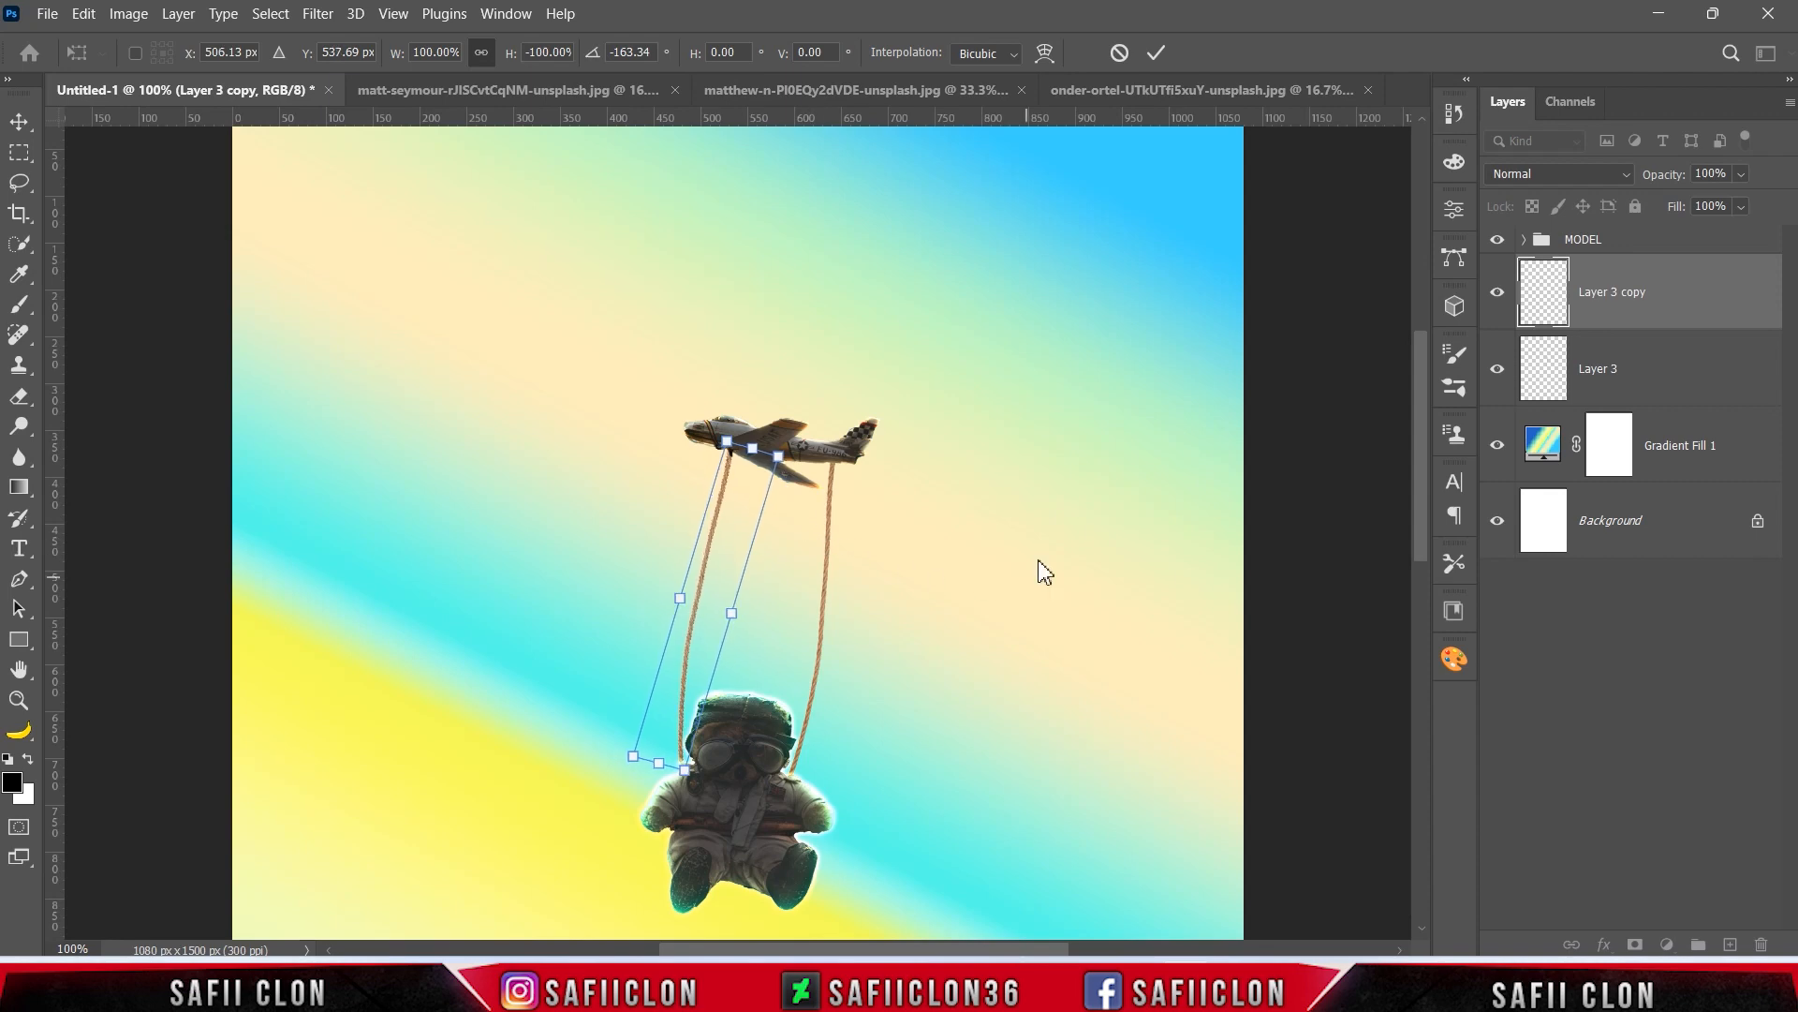
{"action": "left_click", "coordinate": [1156, 53]}
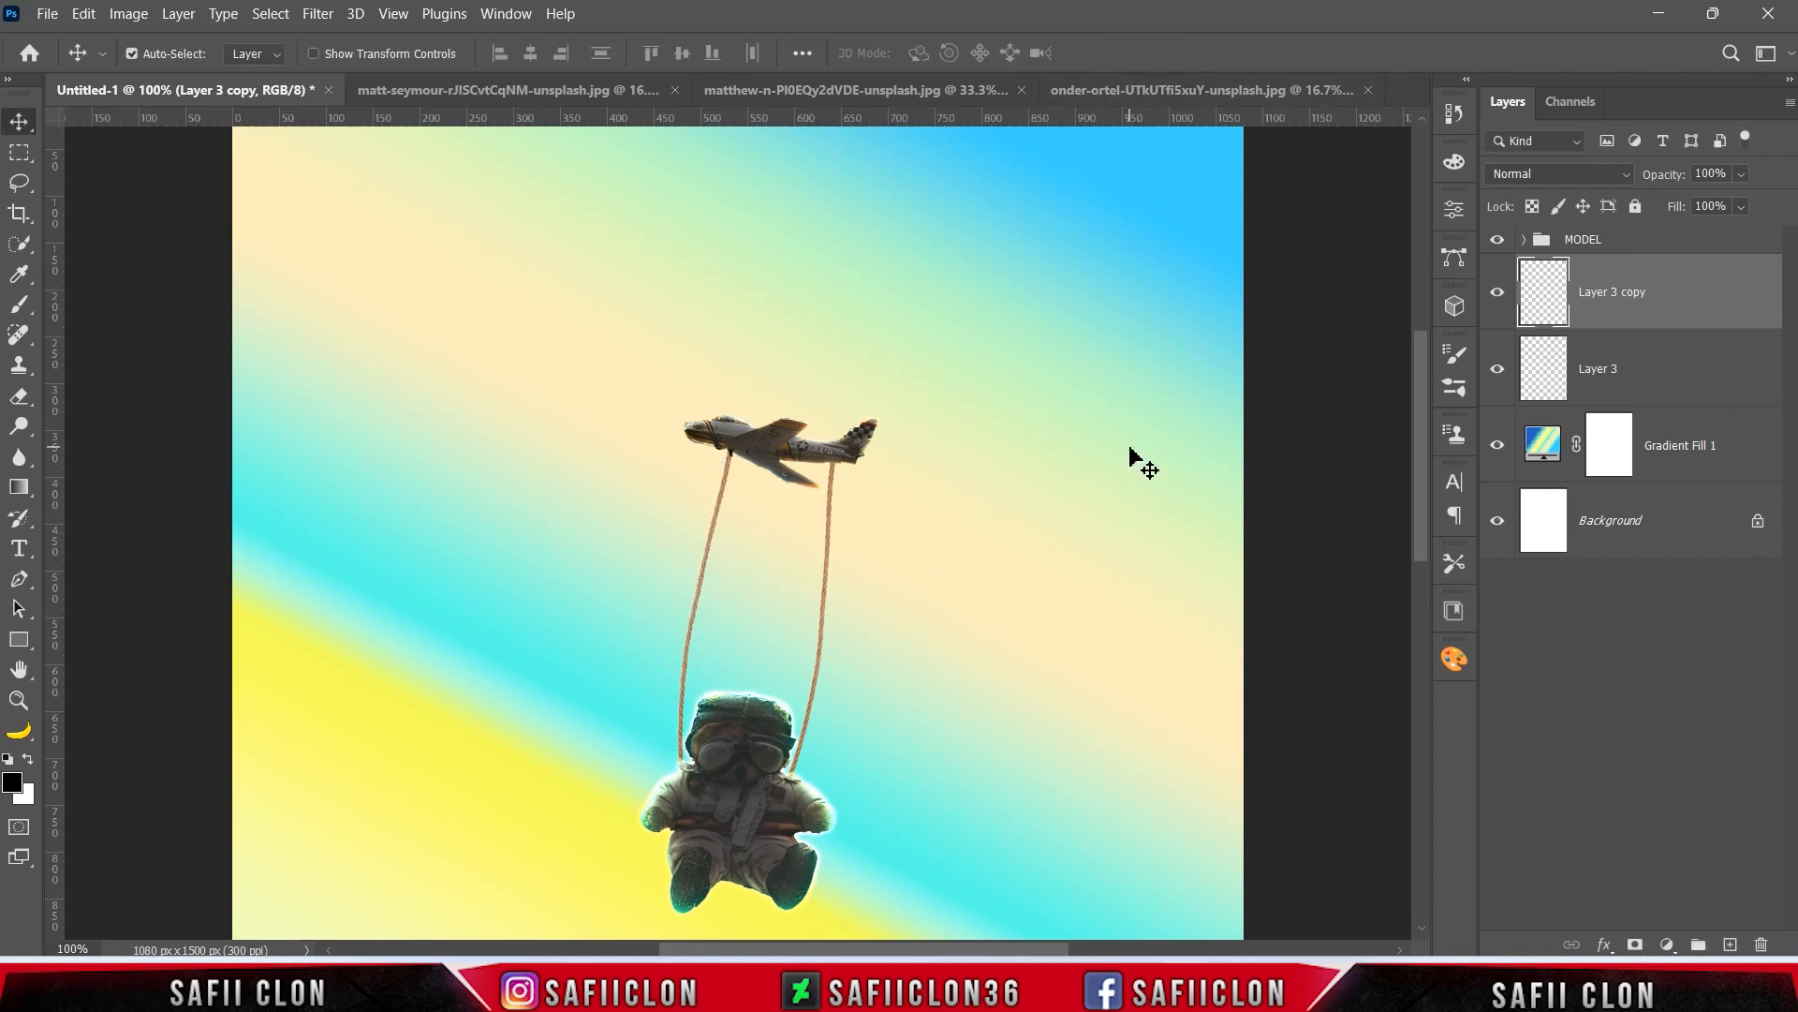
Step: Group both rope layers as ROPE and check the group by hiding and showing it
{"action": "left_click", "coordinate": [1668, 370], "text": "shift"}
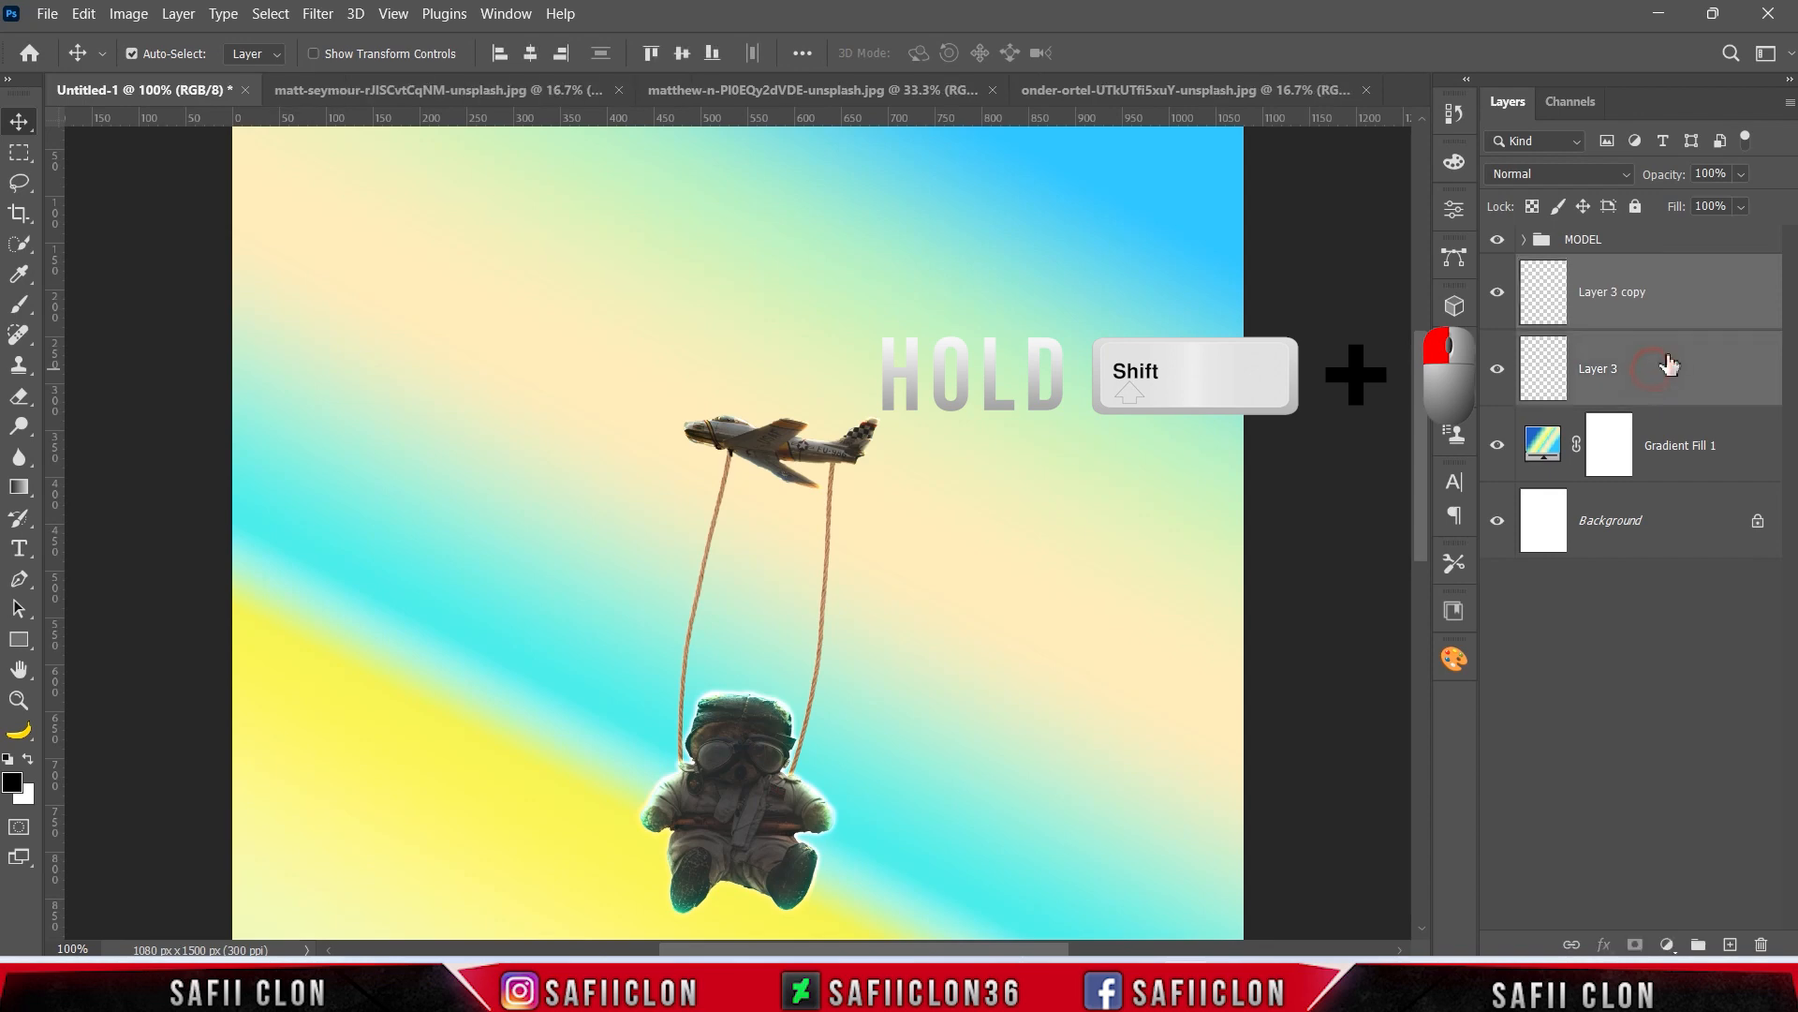
{"action": "right_click", "coordinate": [1672, 366]}
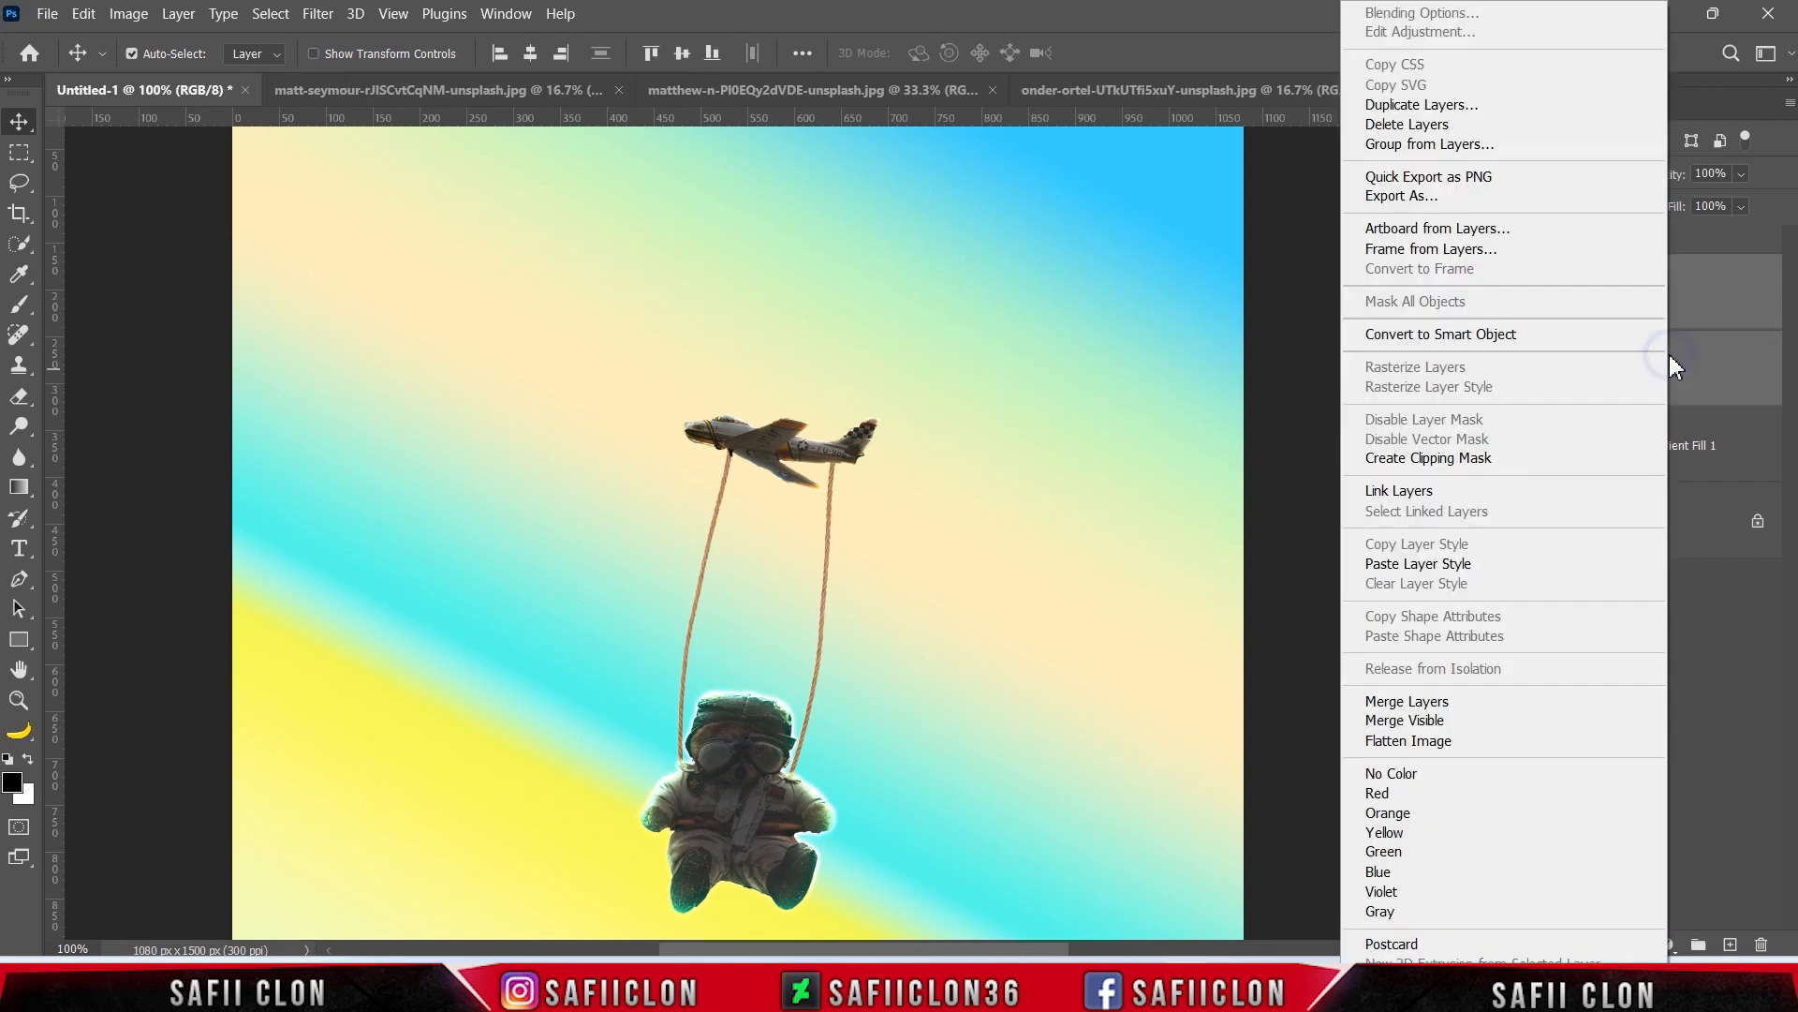
{"action": "left_click", "coordinate": [1518, 142]}
{"action": "type", "text": "ROPE"}
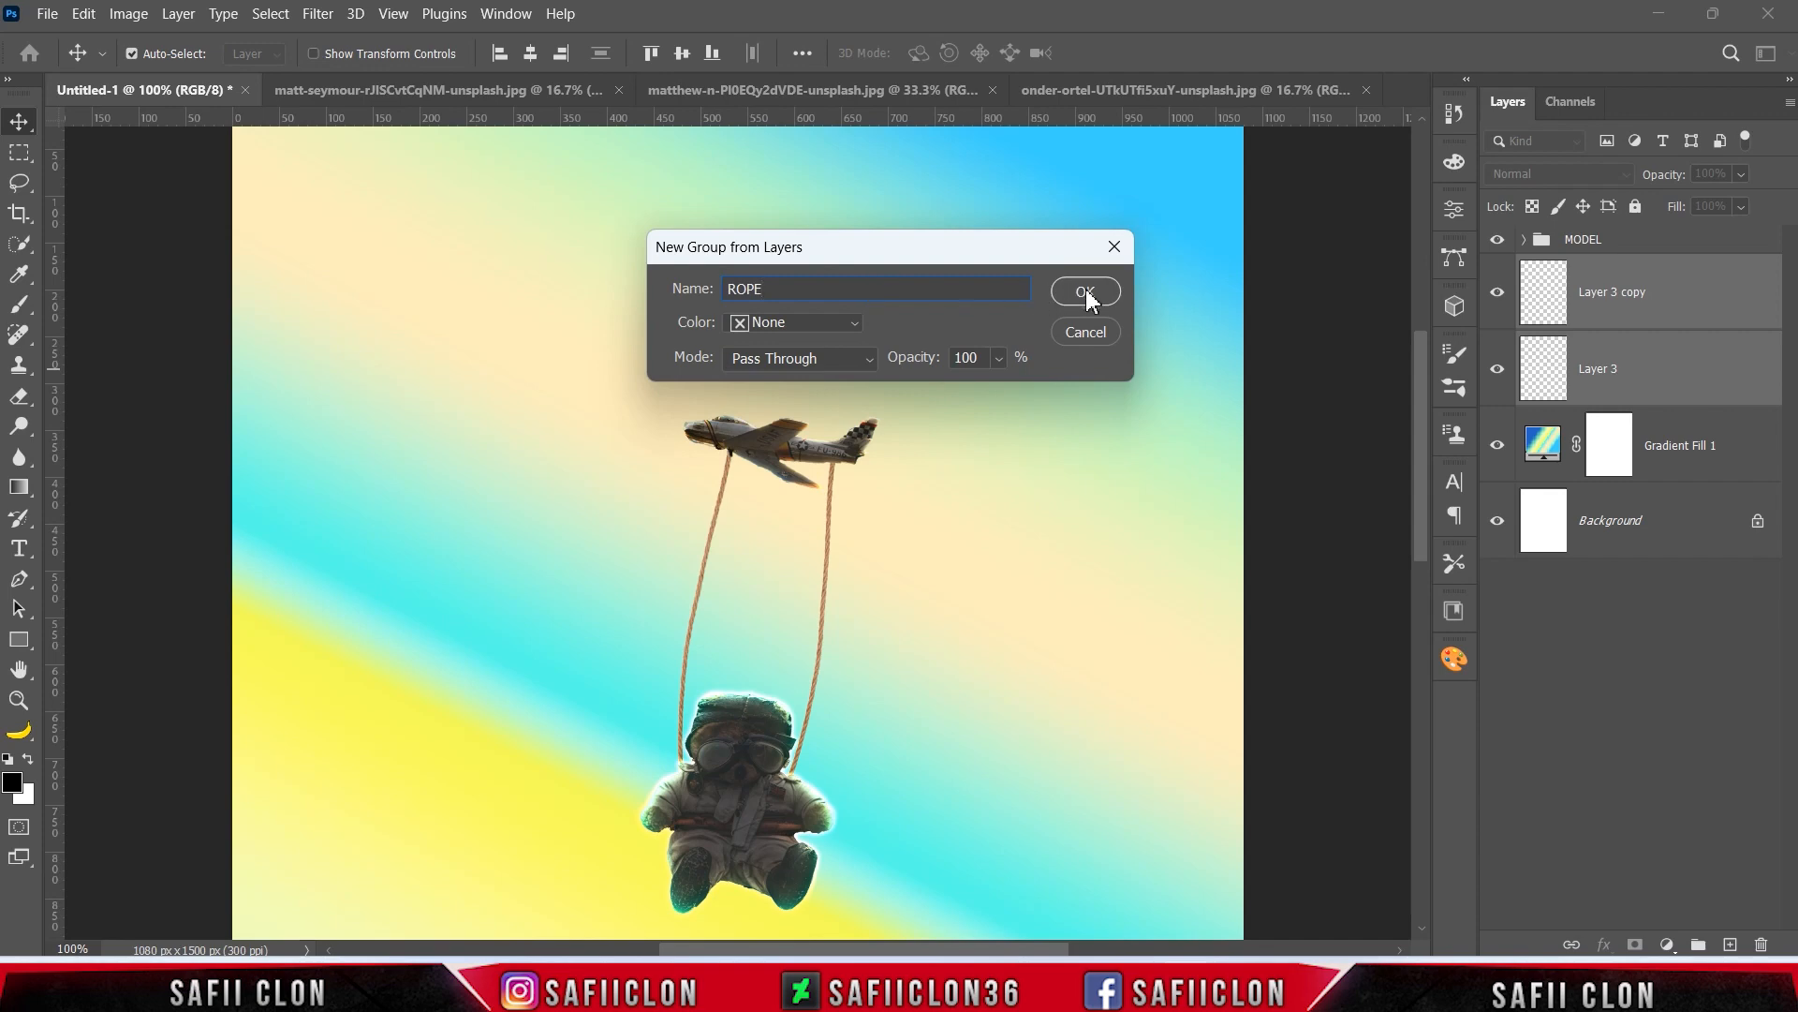
{"action": "left_click", "coordinate": [1086, 290]}
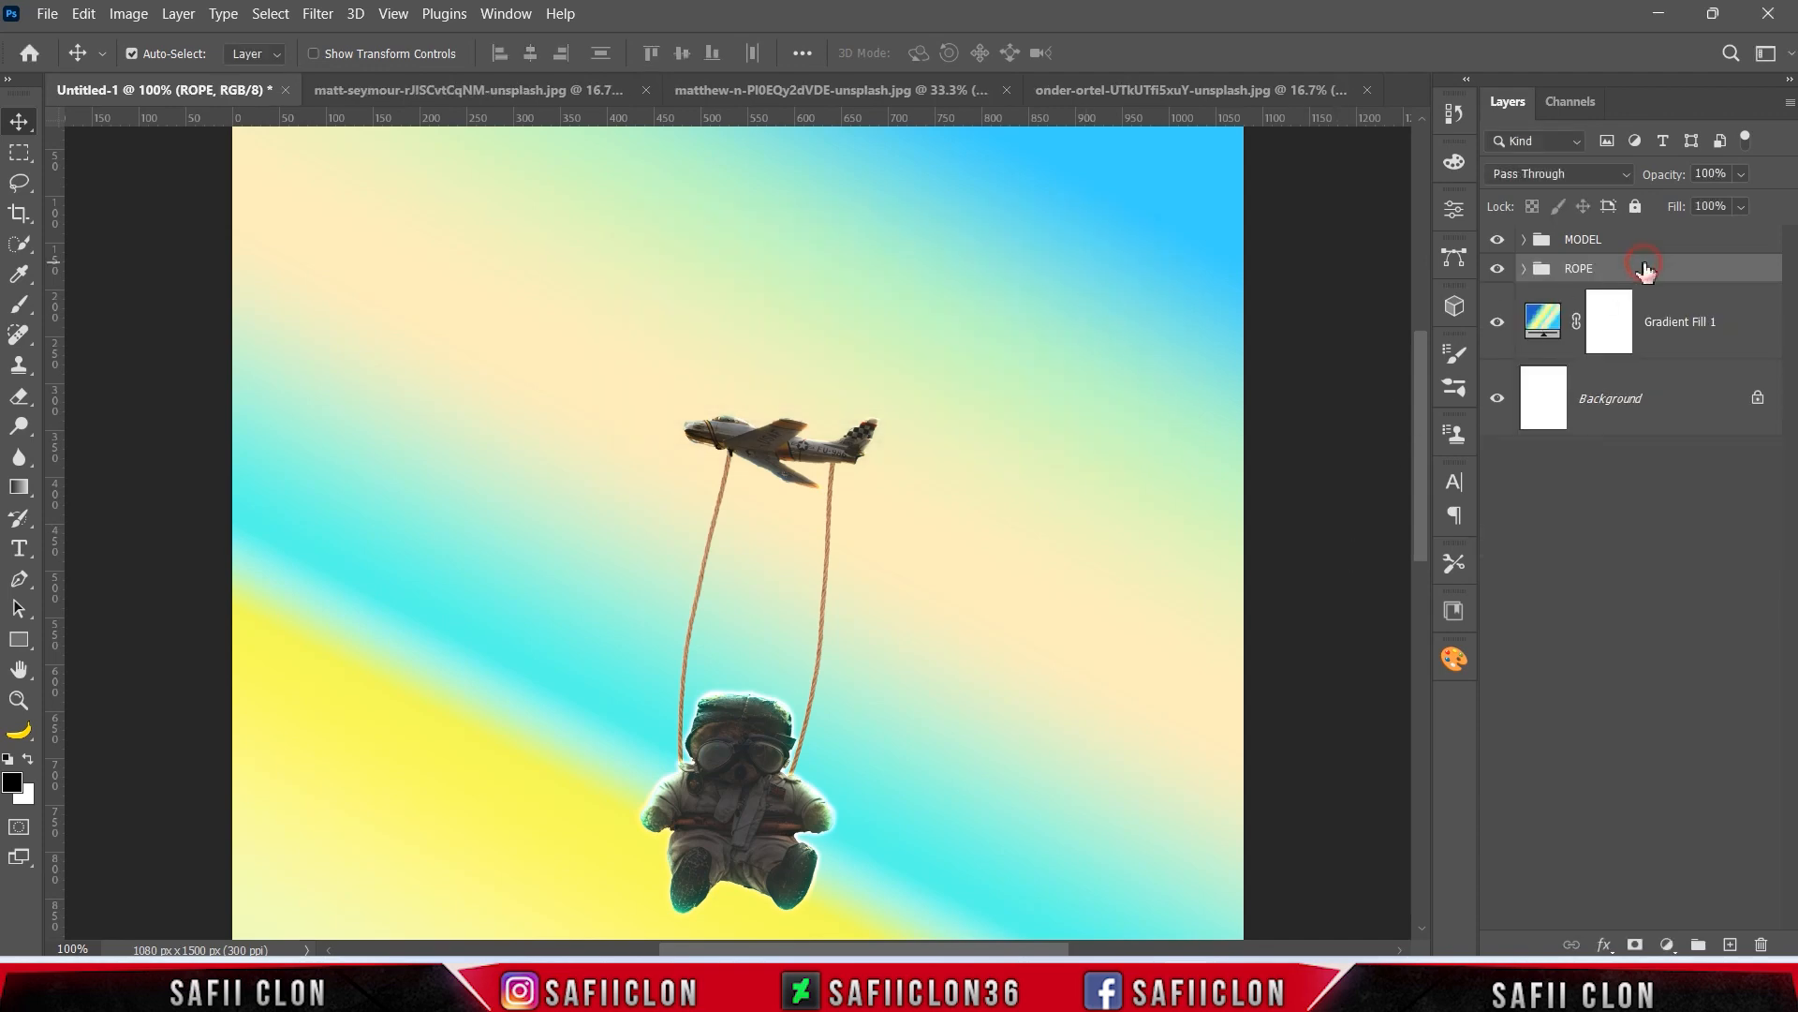
{"action": "left_click", "coordinate": [1497, 269]}
{"action": "left_click", "coordinate": [1496, 269]}
Step: Add a solid colour fill layer of #040404 above the ROPE group and clip it to the group
{"action": "left_click", "coordinate": [1668, 944]}
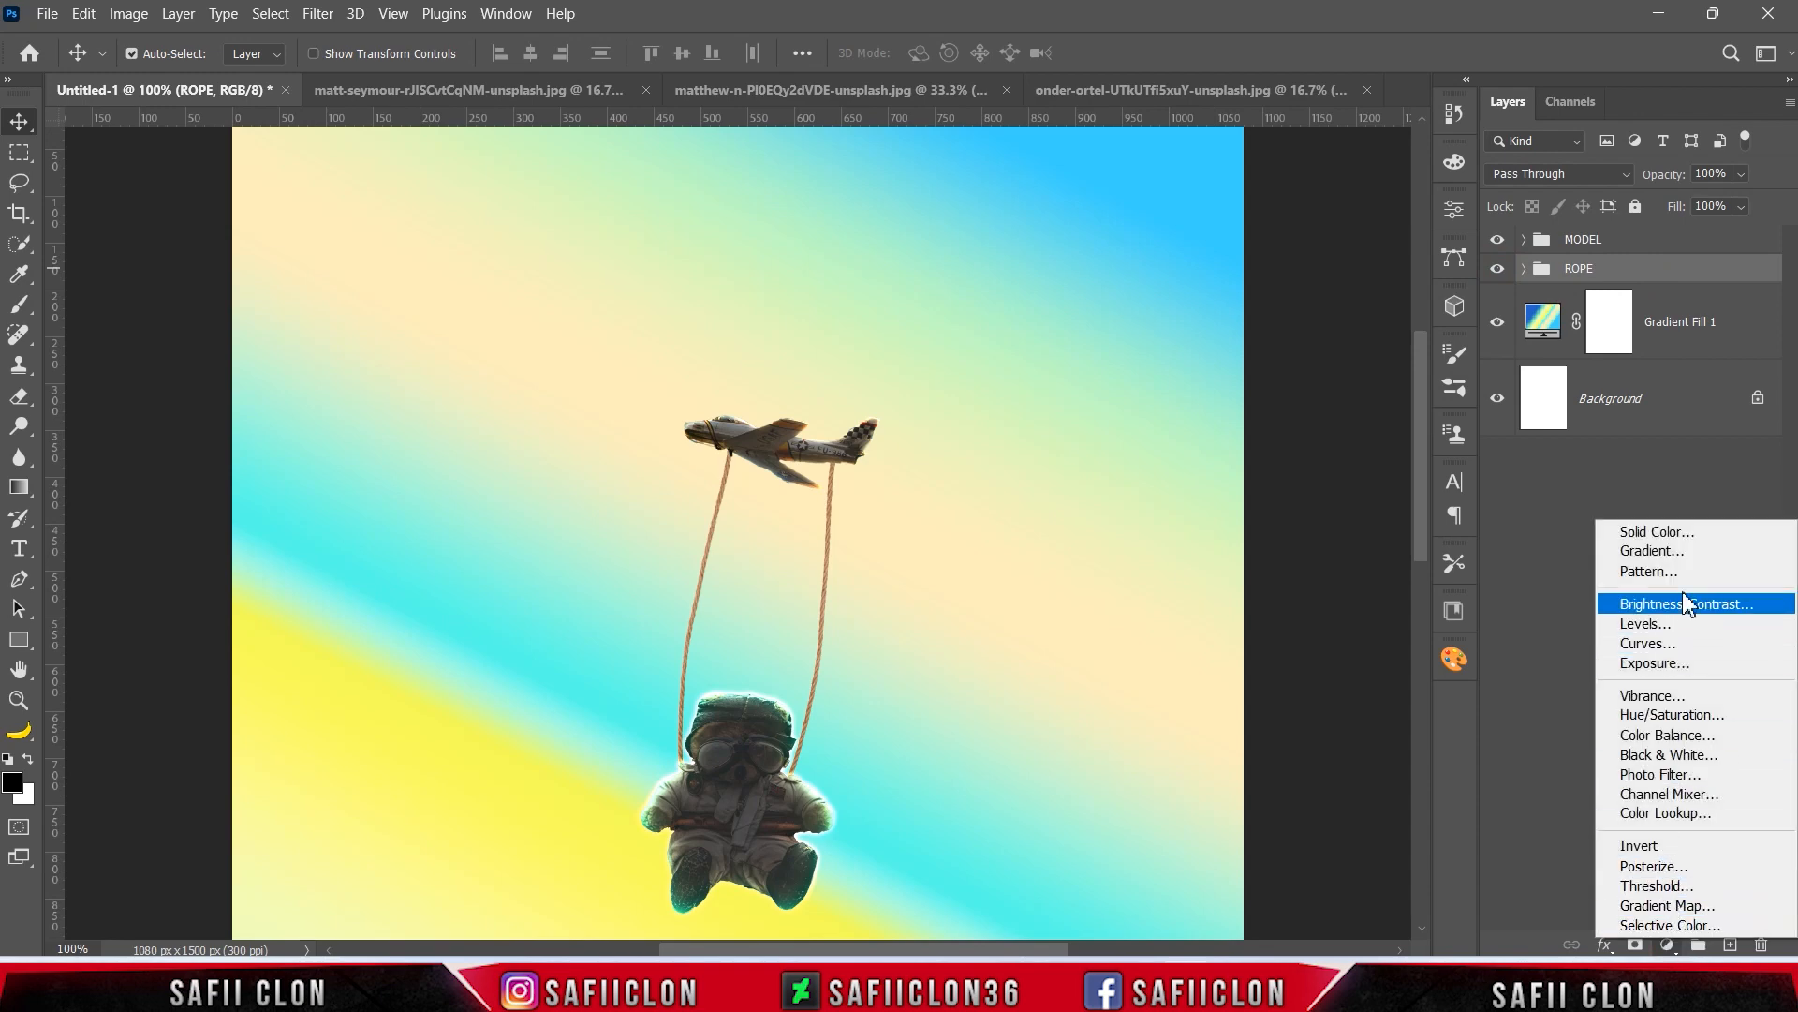
{"action": "left_click", "coordinate": [1681, 537]}
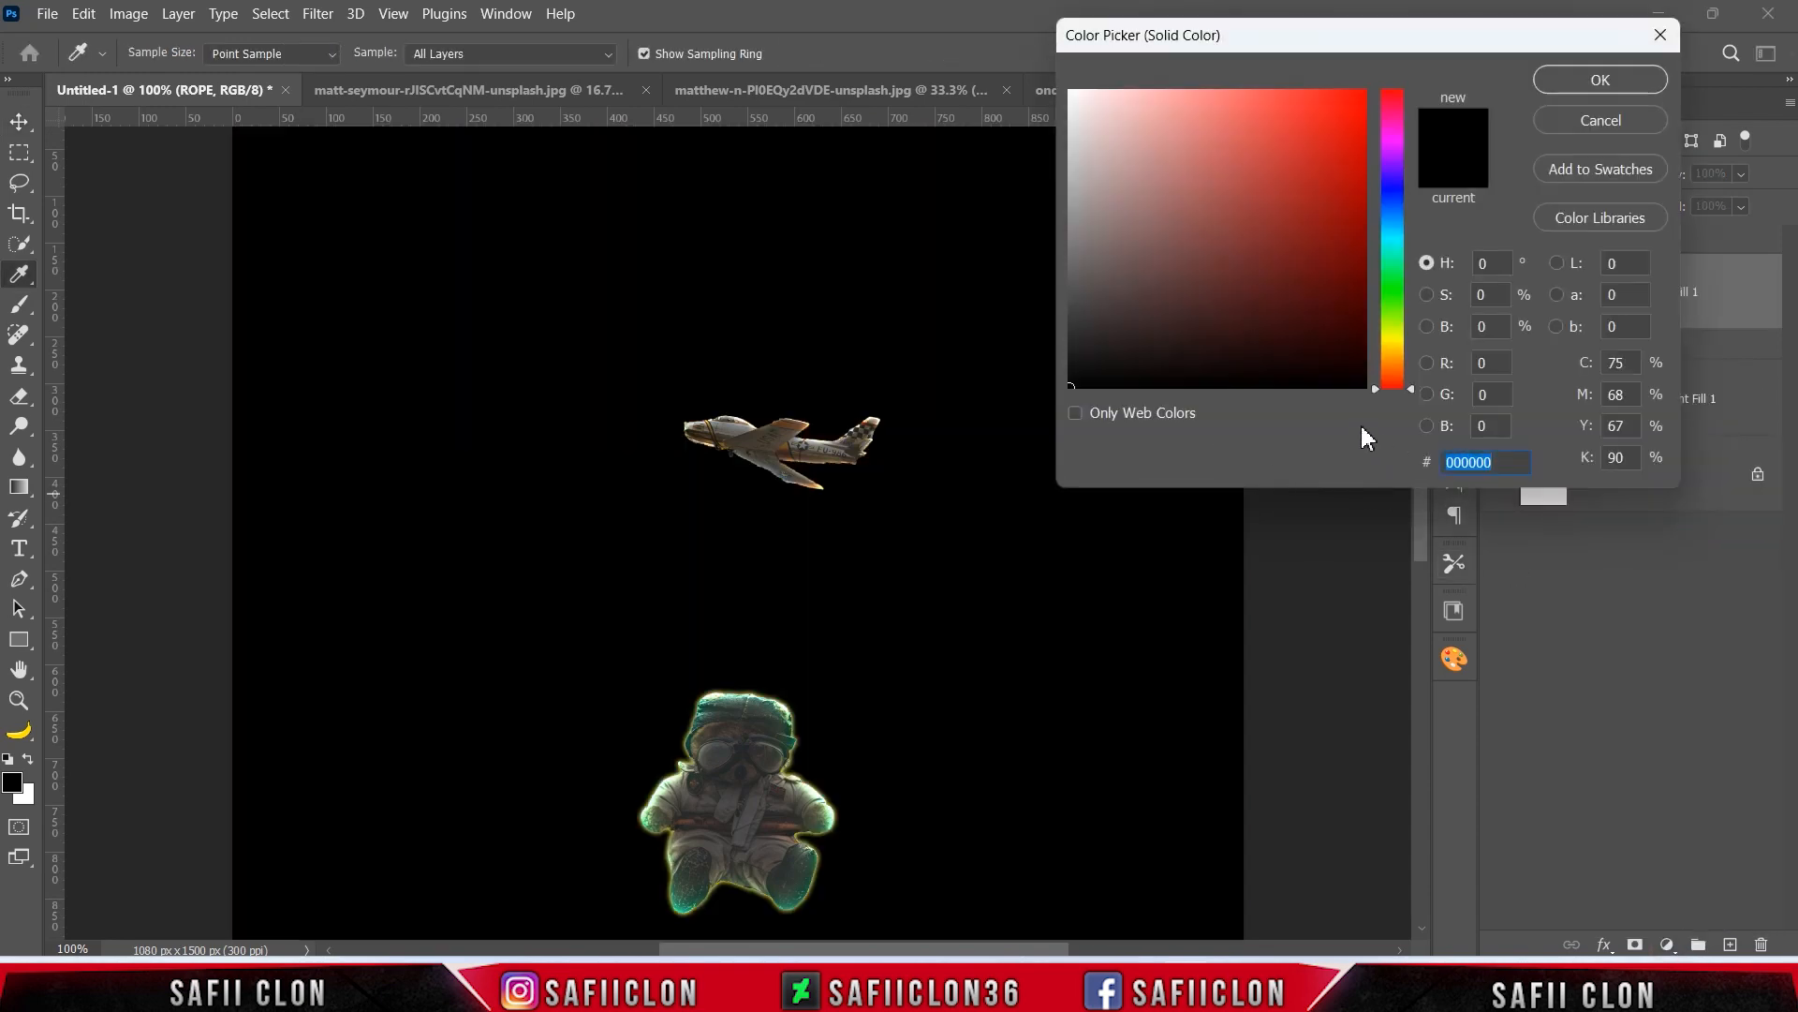
{"action": "left_click", "coordinate": [1067, 370]}
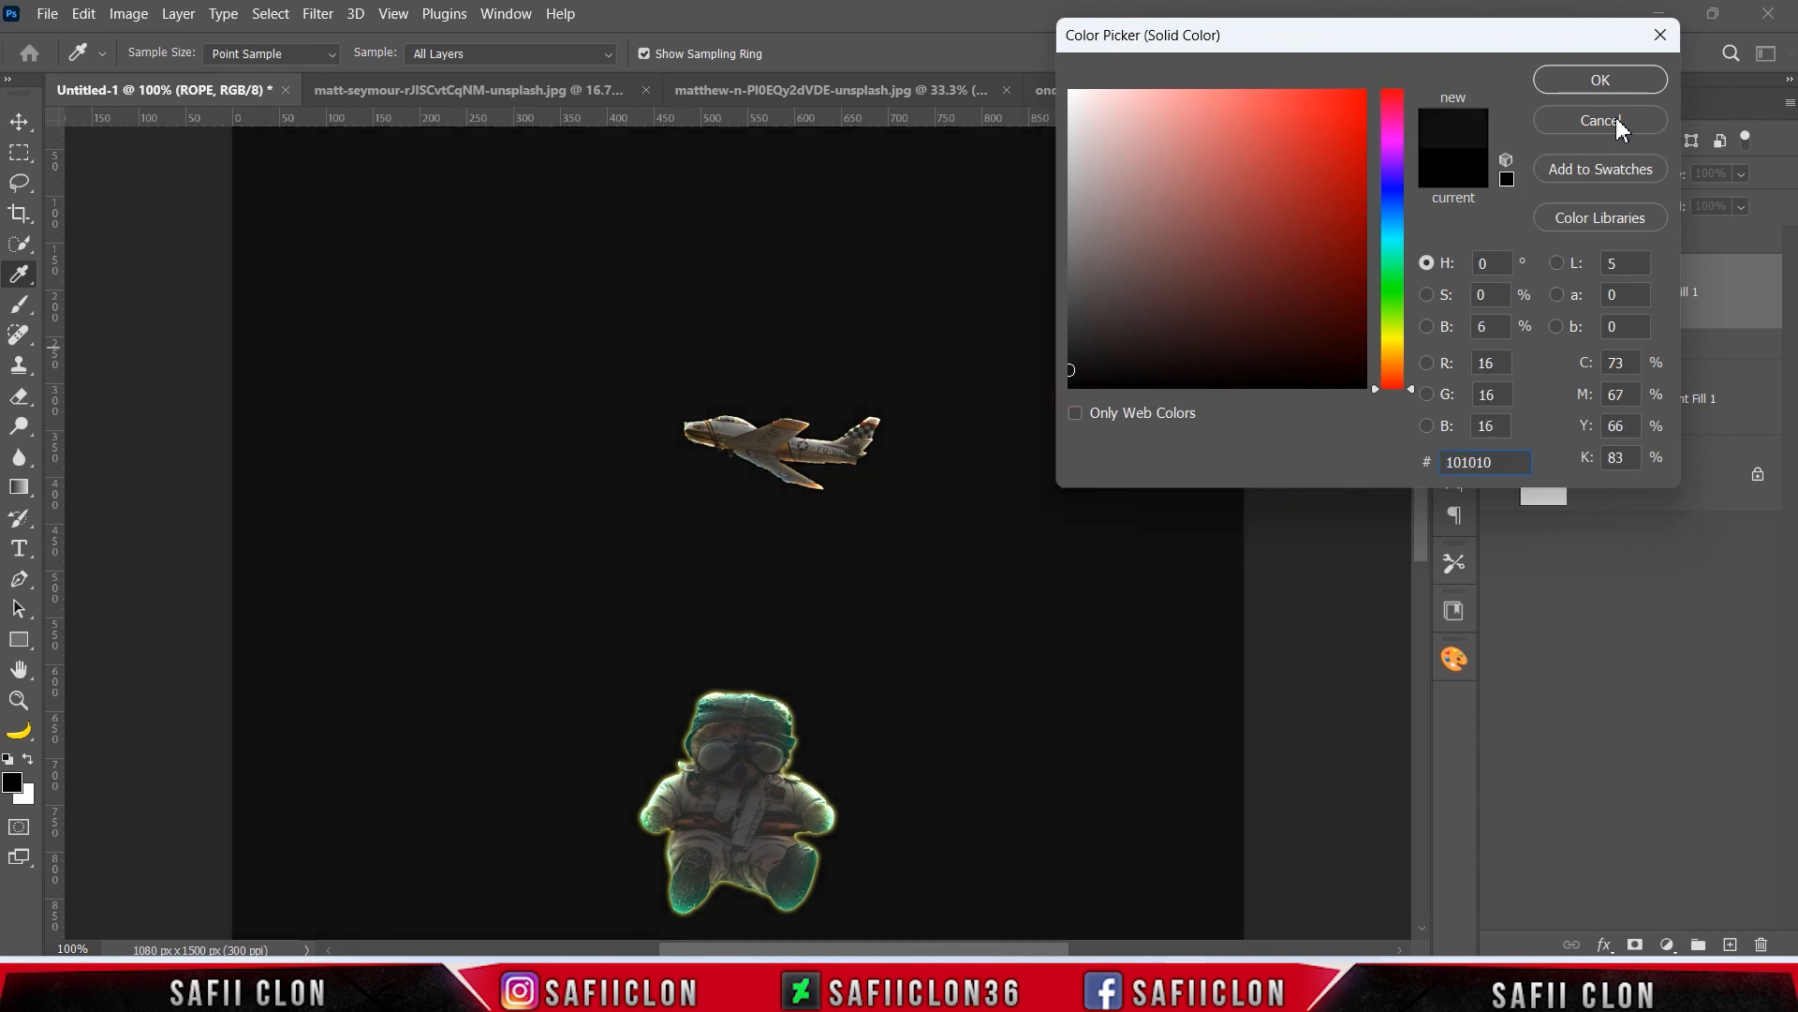
{"action": "left_click", "coordinate": [1070, 374]}
{"action": "left_click_drag", "start_coordinate": [1064, 375], "coordinate": [1065, 378]}
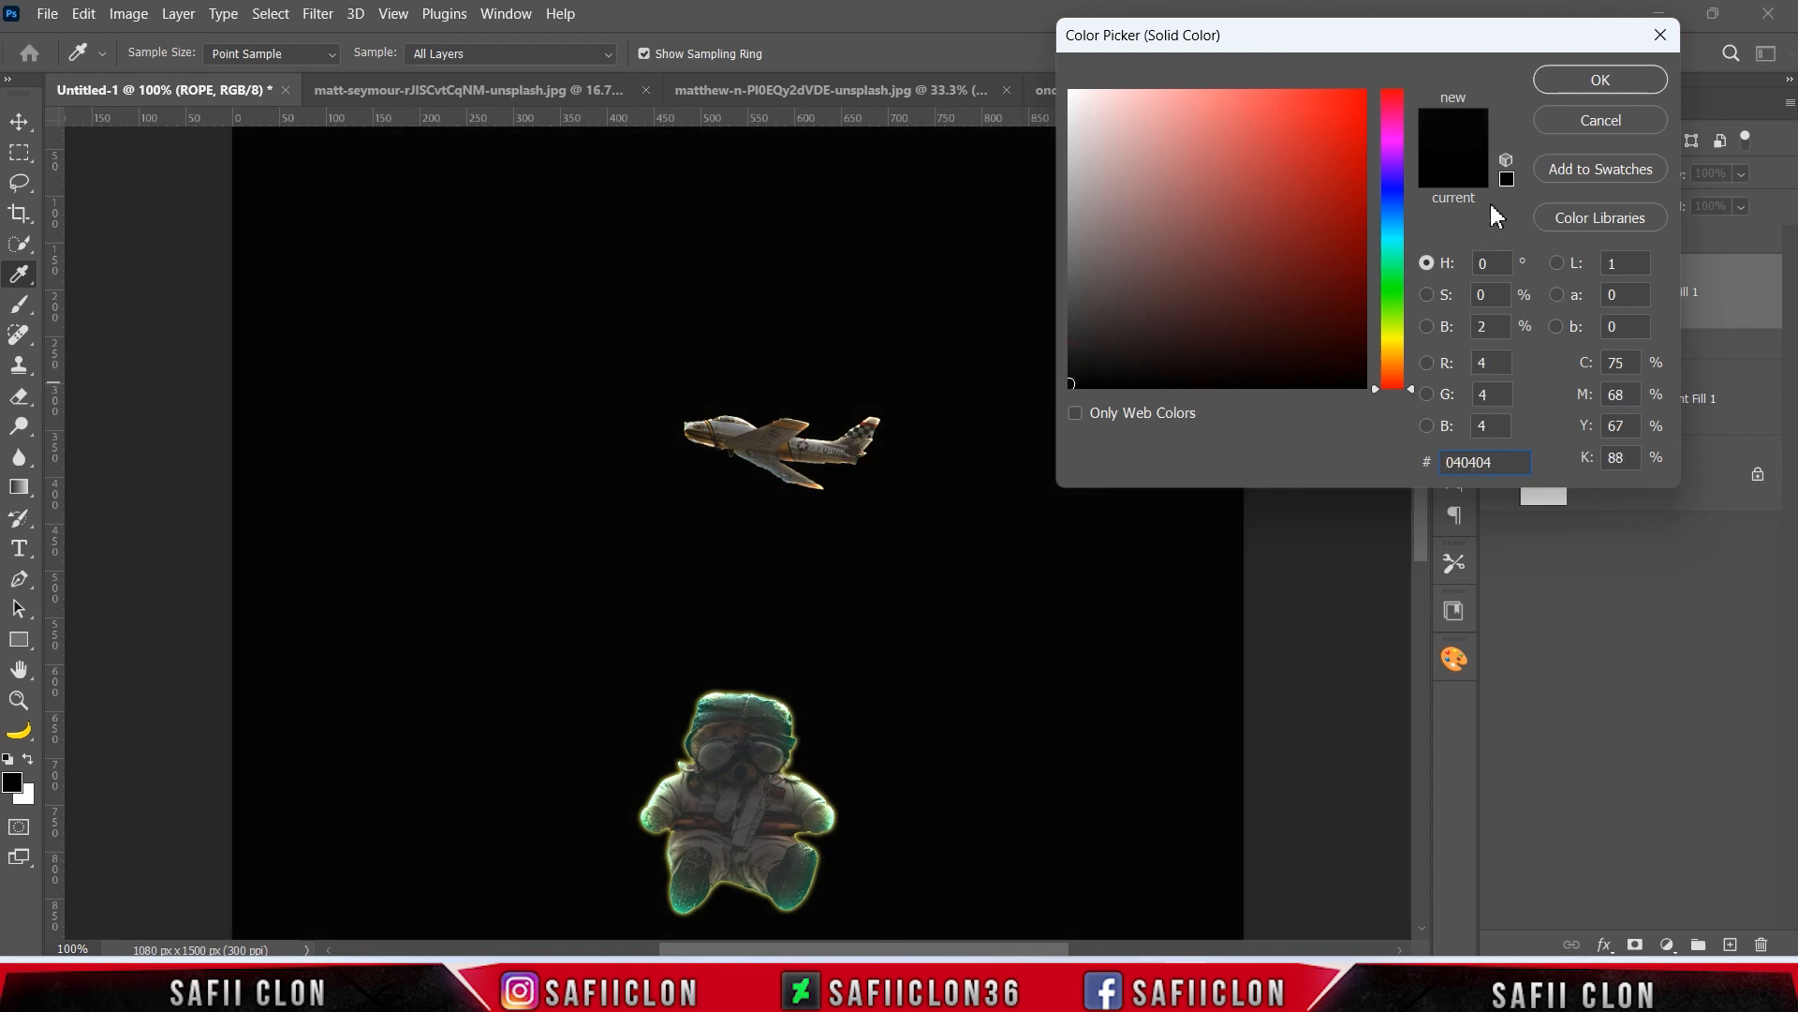
{"action": "left_click", "coordinate": [1620, 80]}
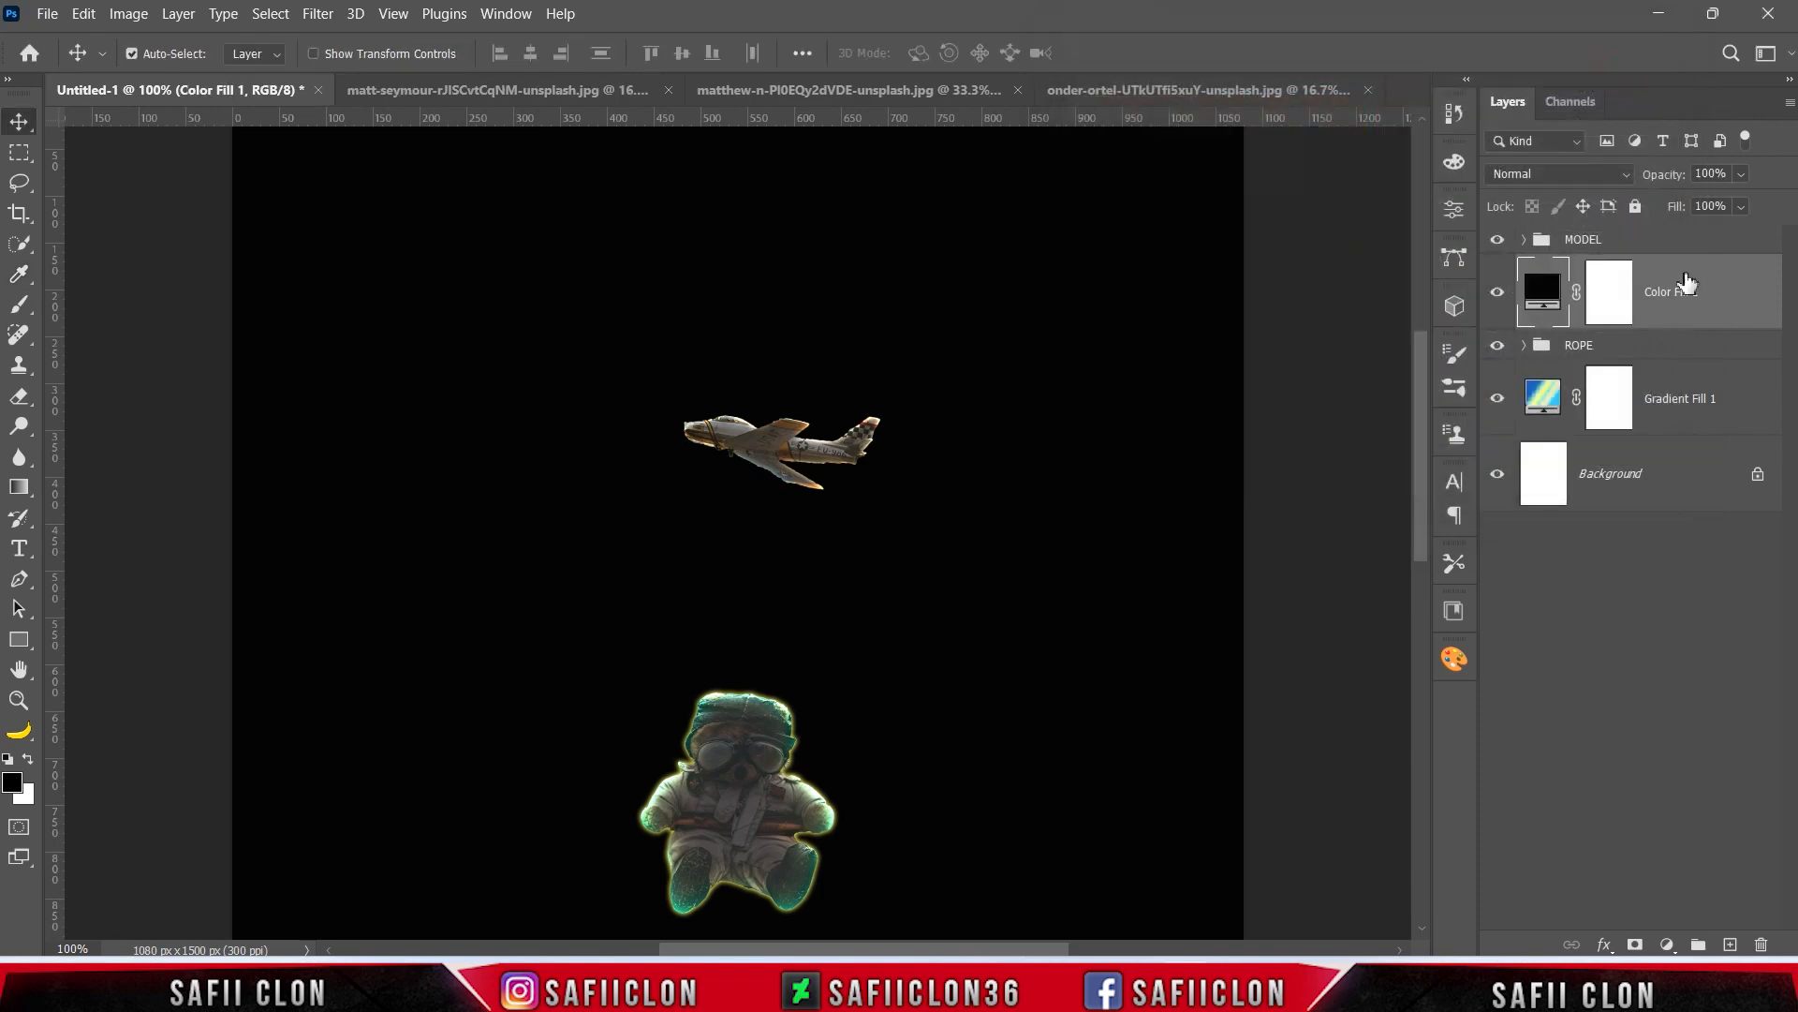
{"action": "right_click", "coordinate": [1678, 281]}
{"action": "left_click", "coordinate": [1443, 457]}
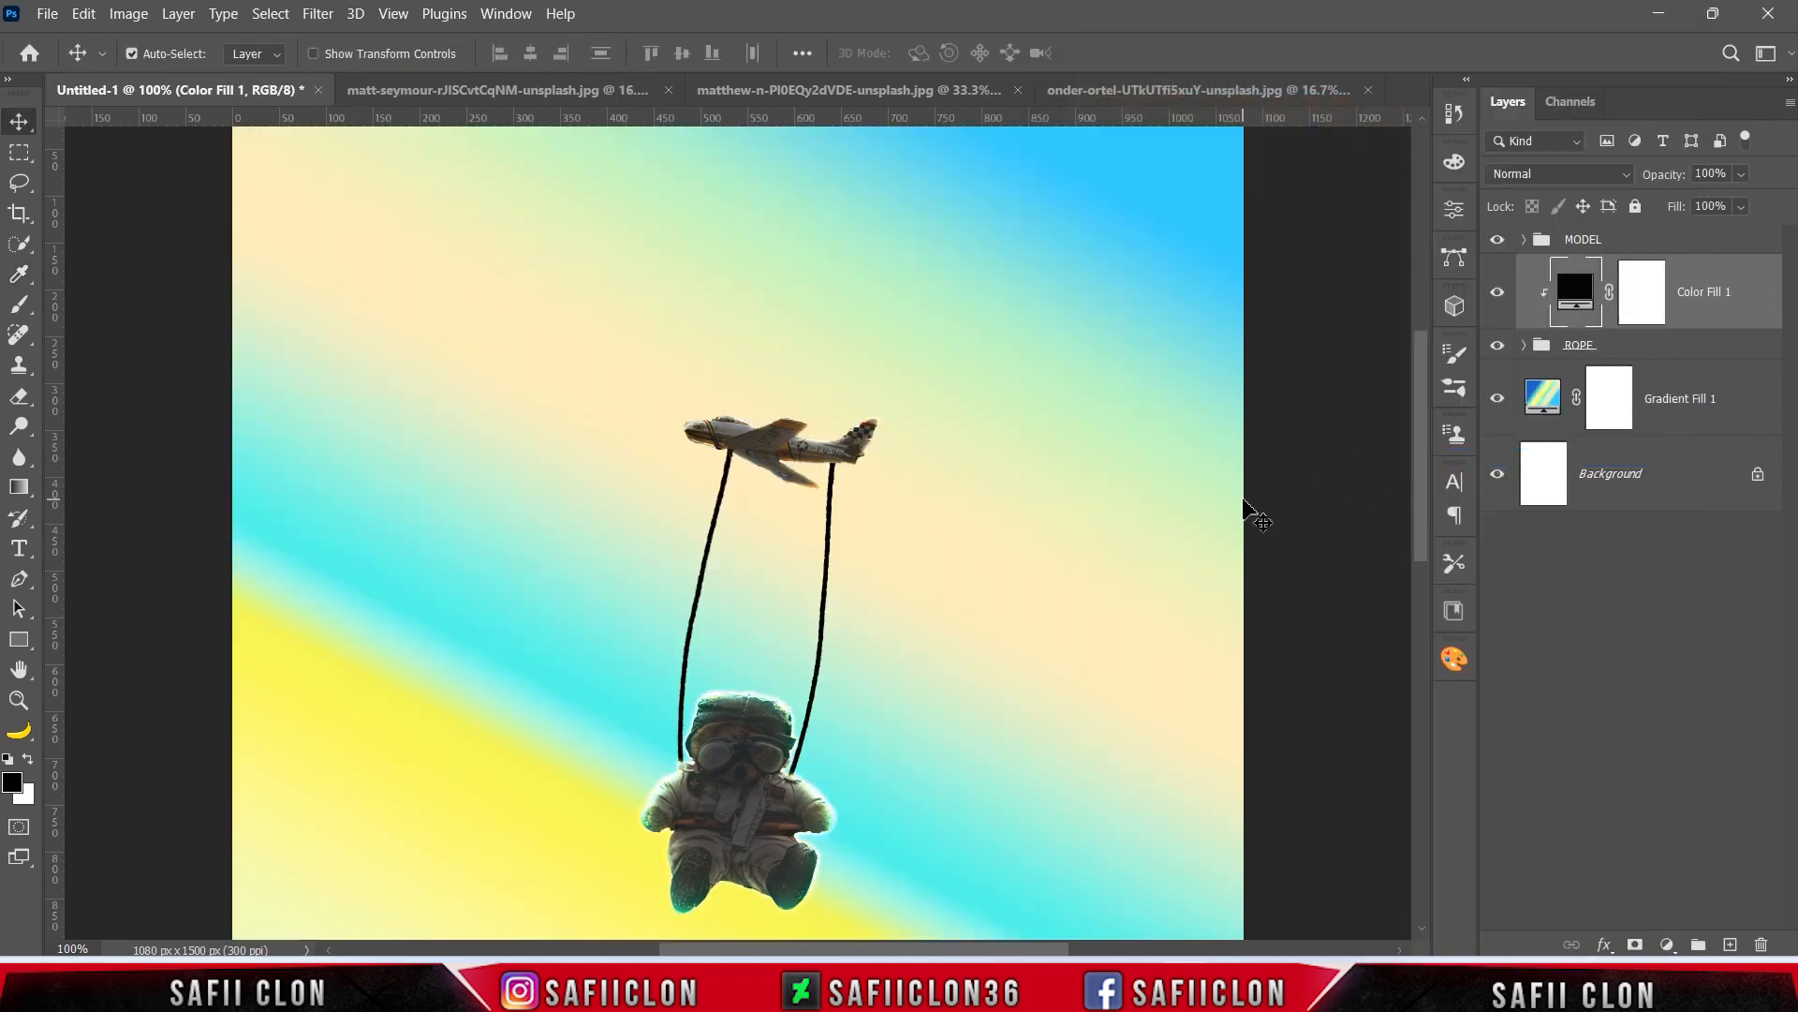
Step: Change the ropes' clipped colour fill to the grey #595959
{"action": "double_click", "coordinate": [1574, 298]}
{"action": "mouse_move", "coordinate": [1072, 382]}
{"action": "left_mouse_down"}
{"action": "mouse_move", "coordinate": [1037, 259]}
{"action": "mouse_move", "coordinate": [1037, 287]}
{"action": "left_mouse_up"}
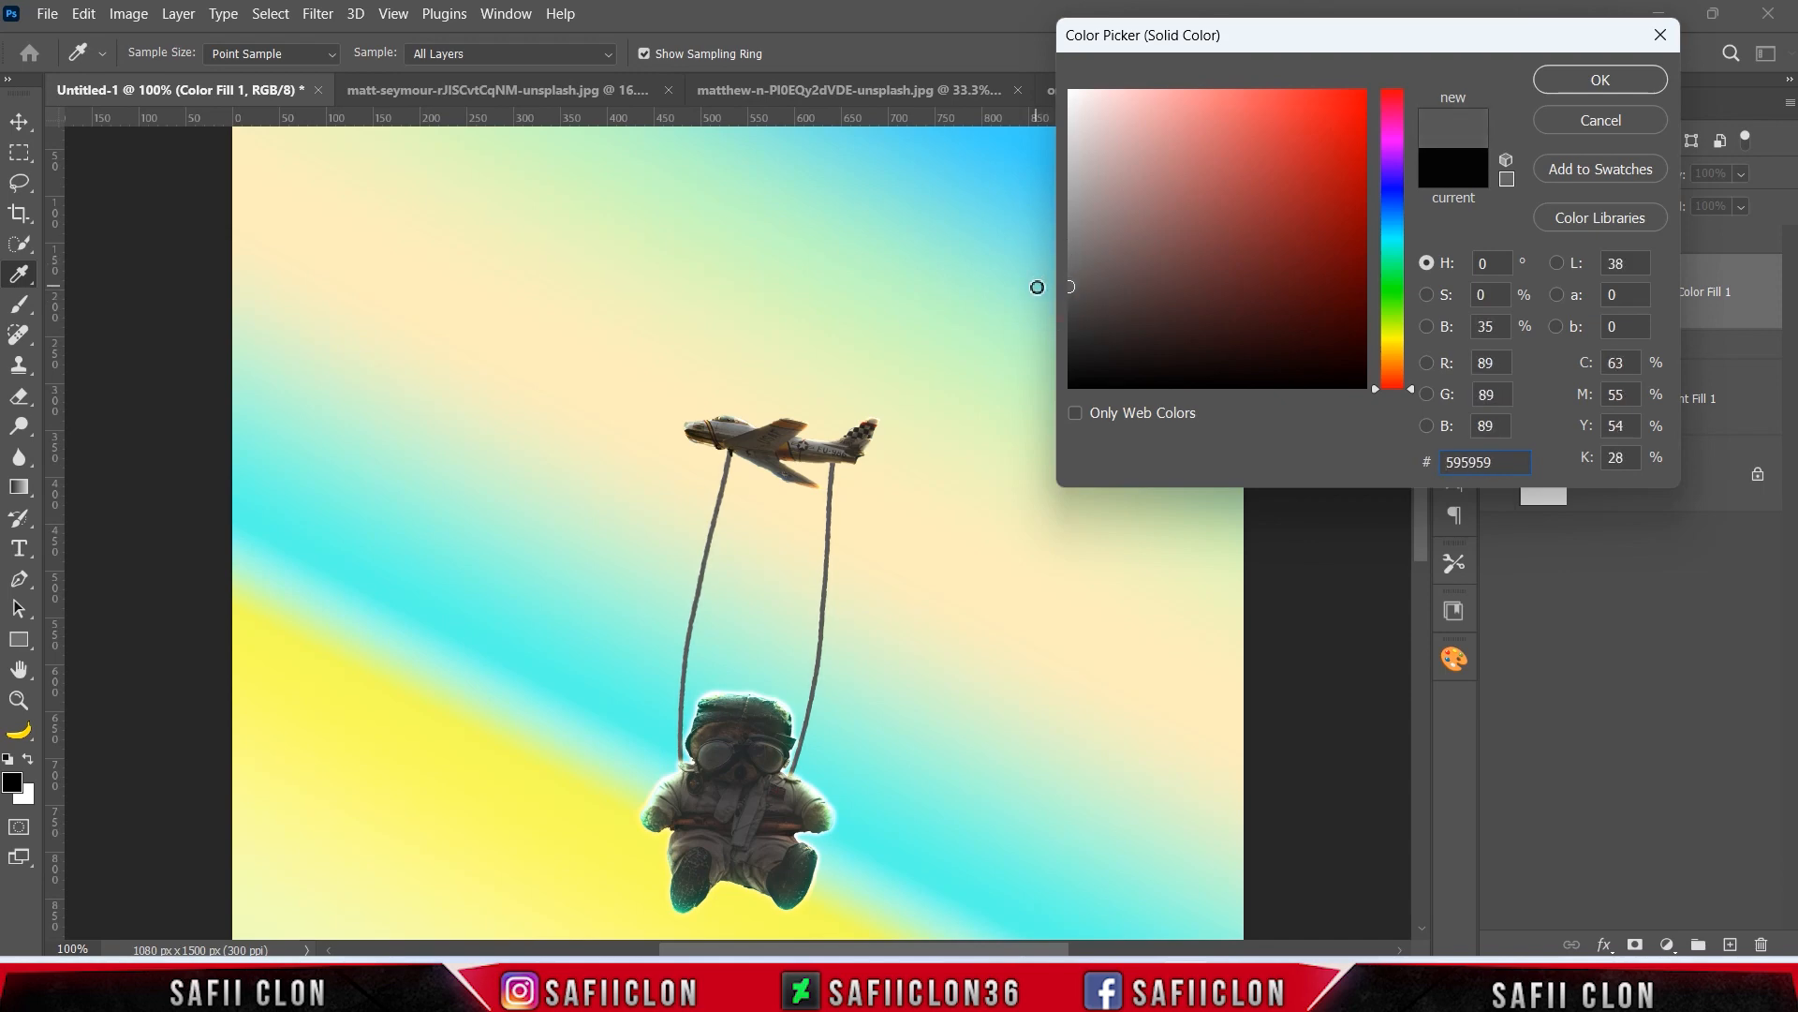
{"action": "left_click", "coordinate": [1584, 79]}
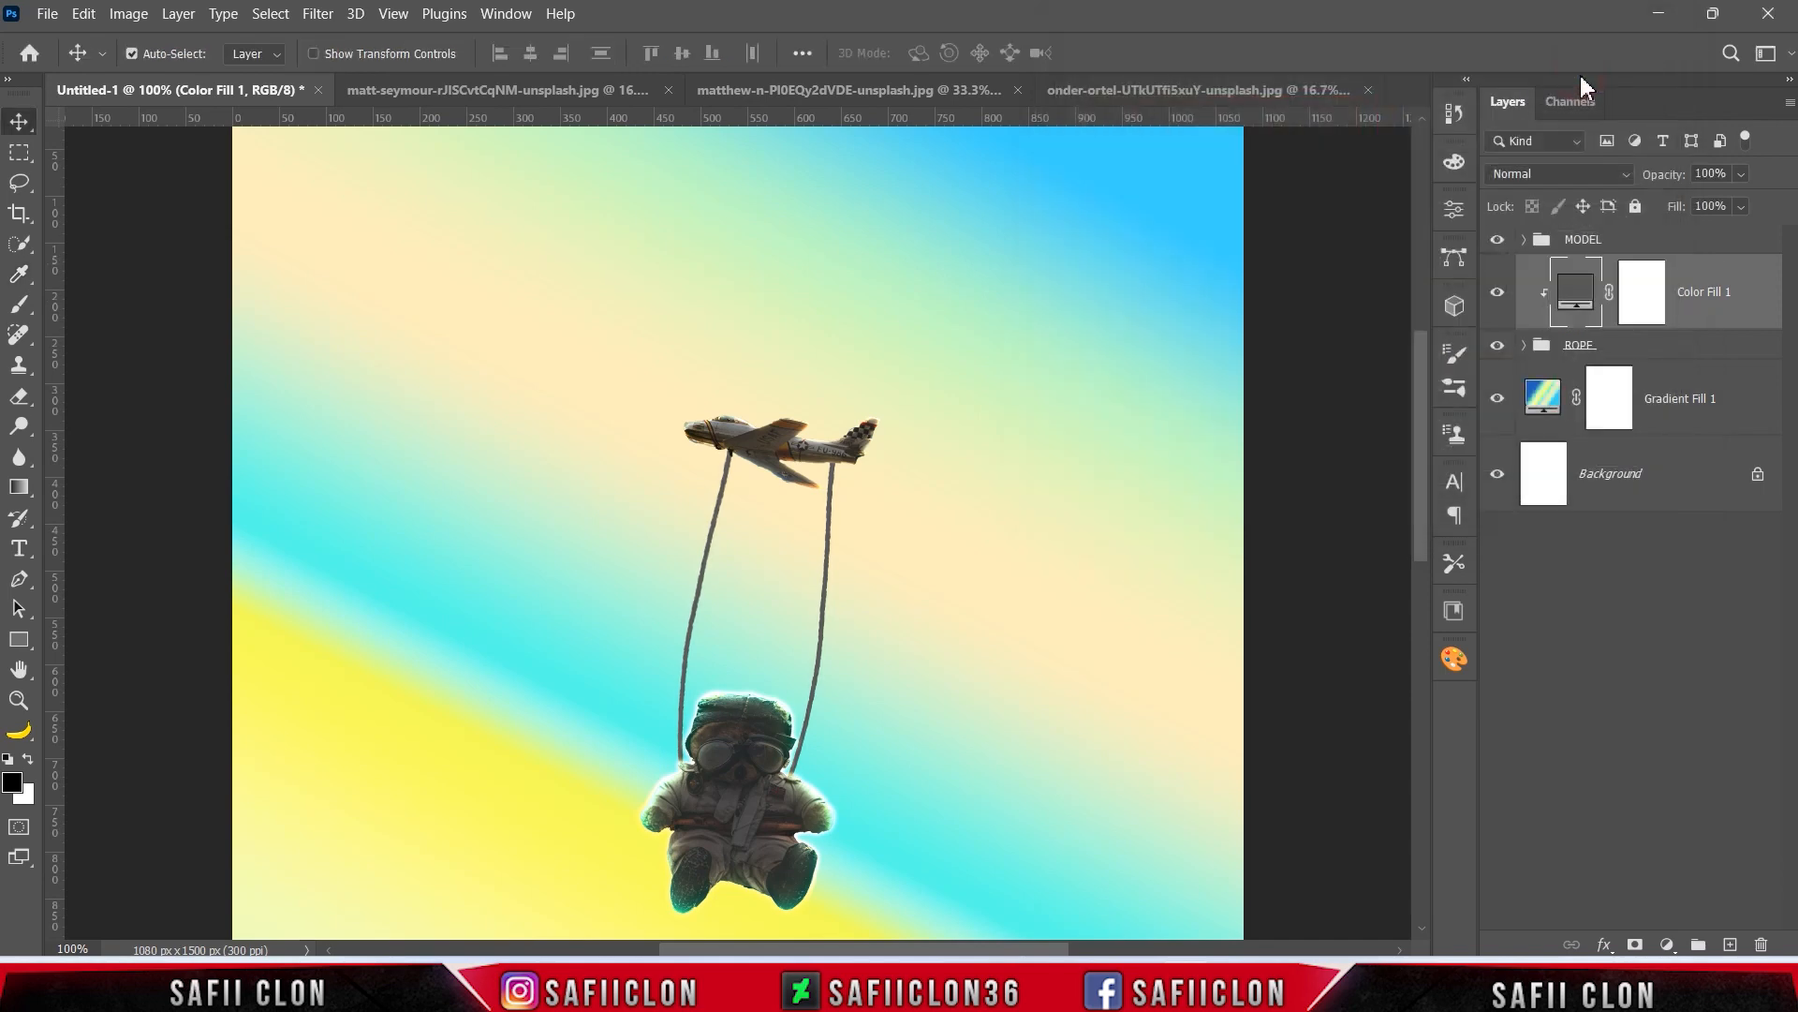
{"action": "key", "text": "ctrl+minus"}
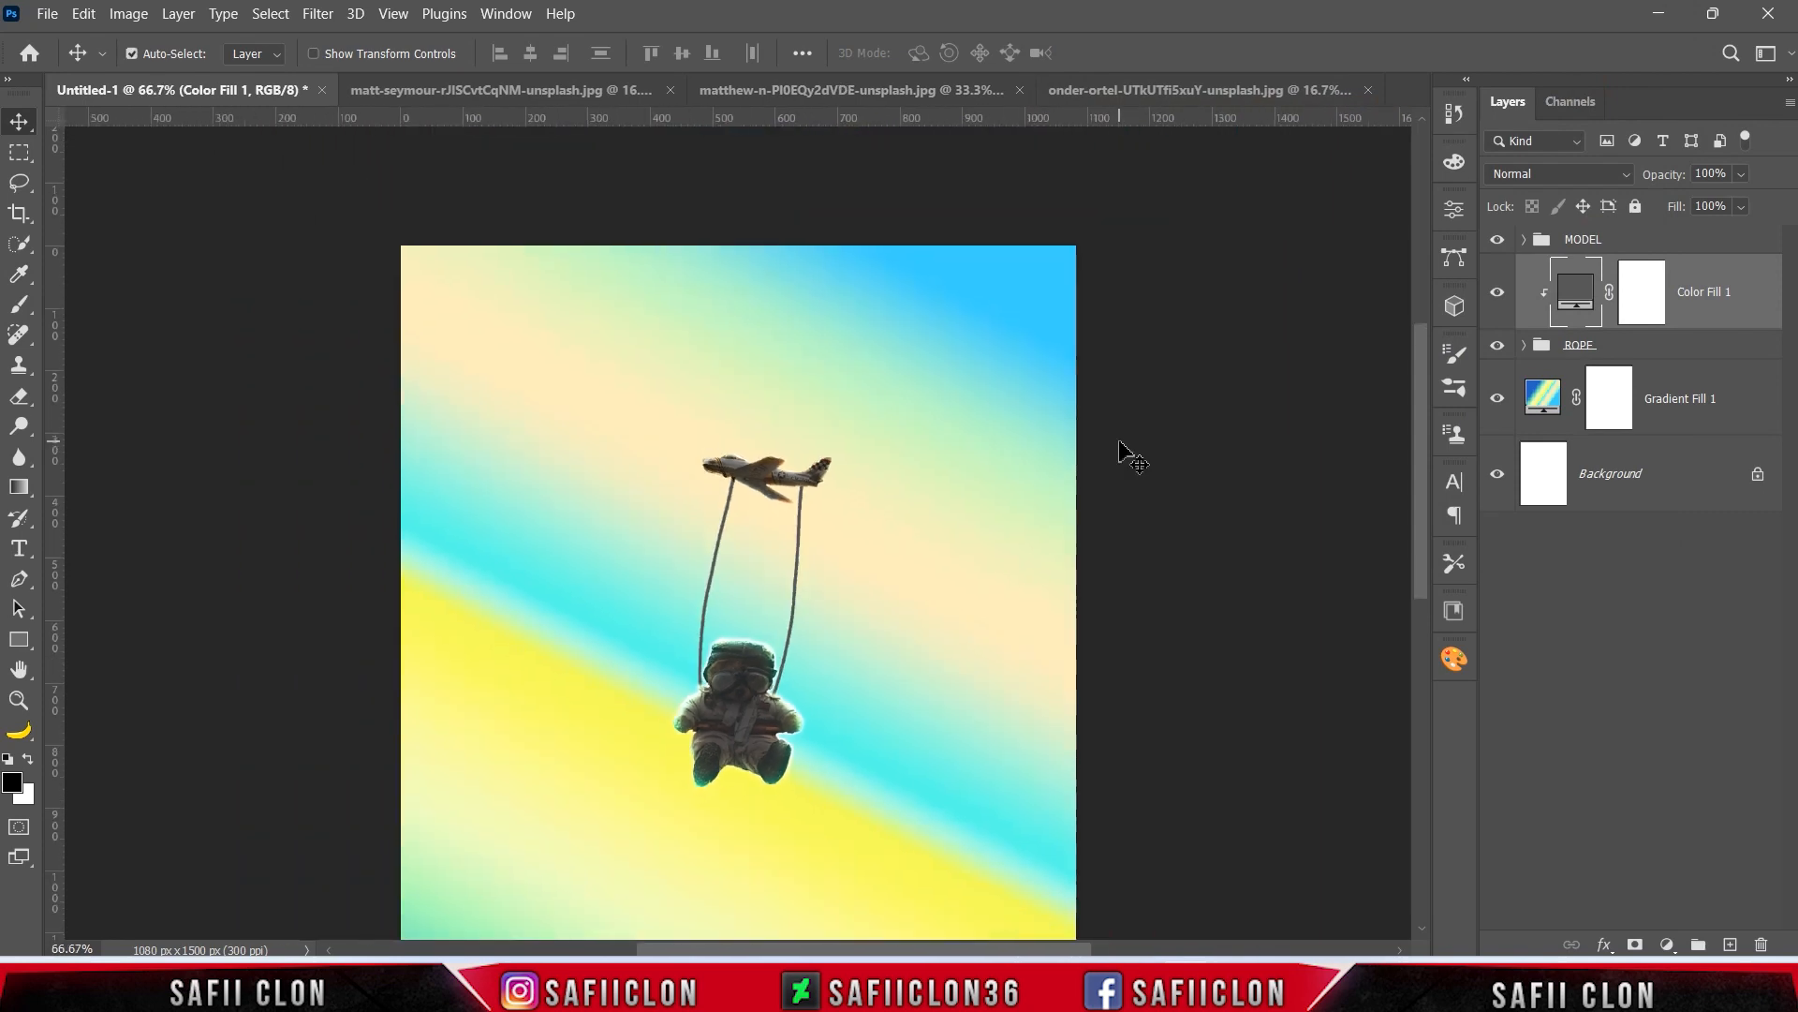
Step: Move the MODEL group, the clipped colour fill and the ROPE group together slightly lower and towards the canvas's left side
{"action": "left_click", "coordinate": [1666, 245]}
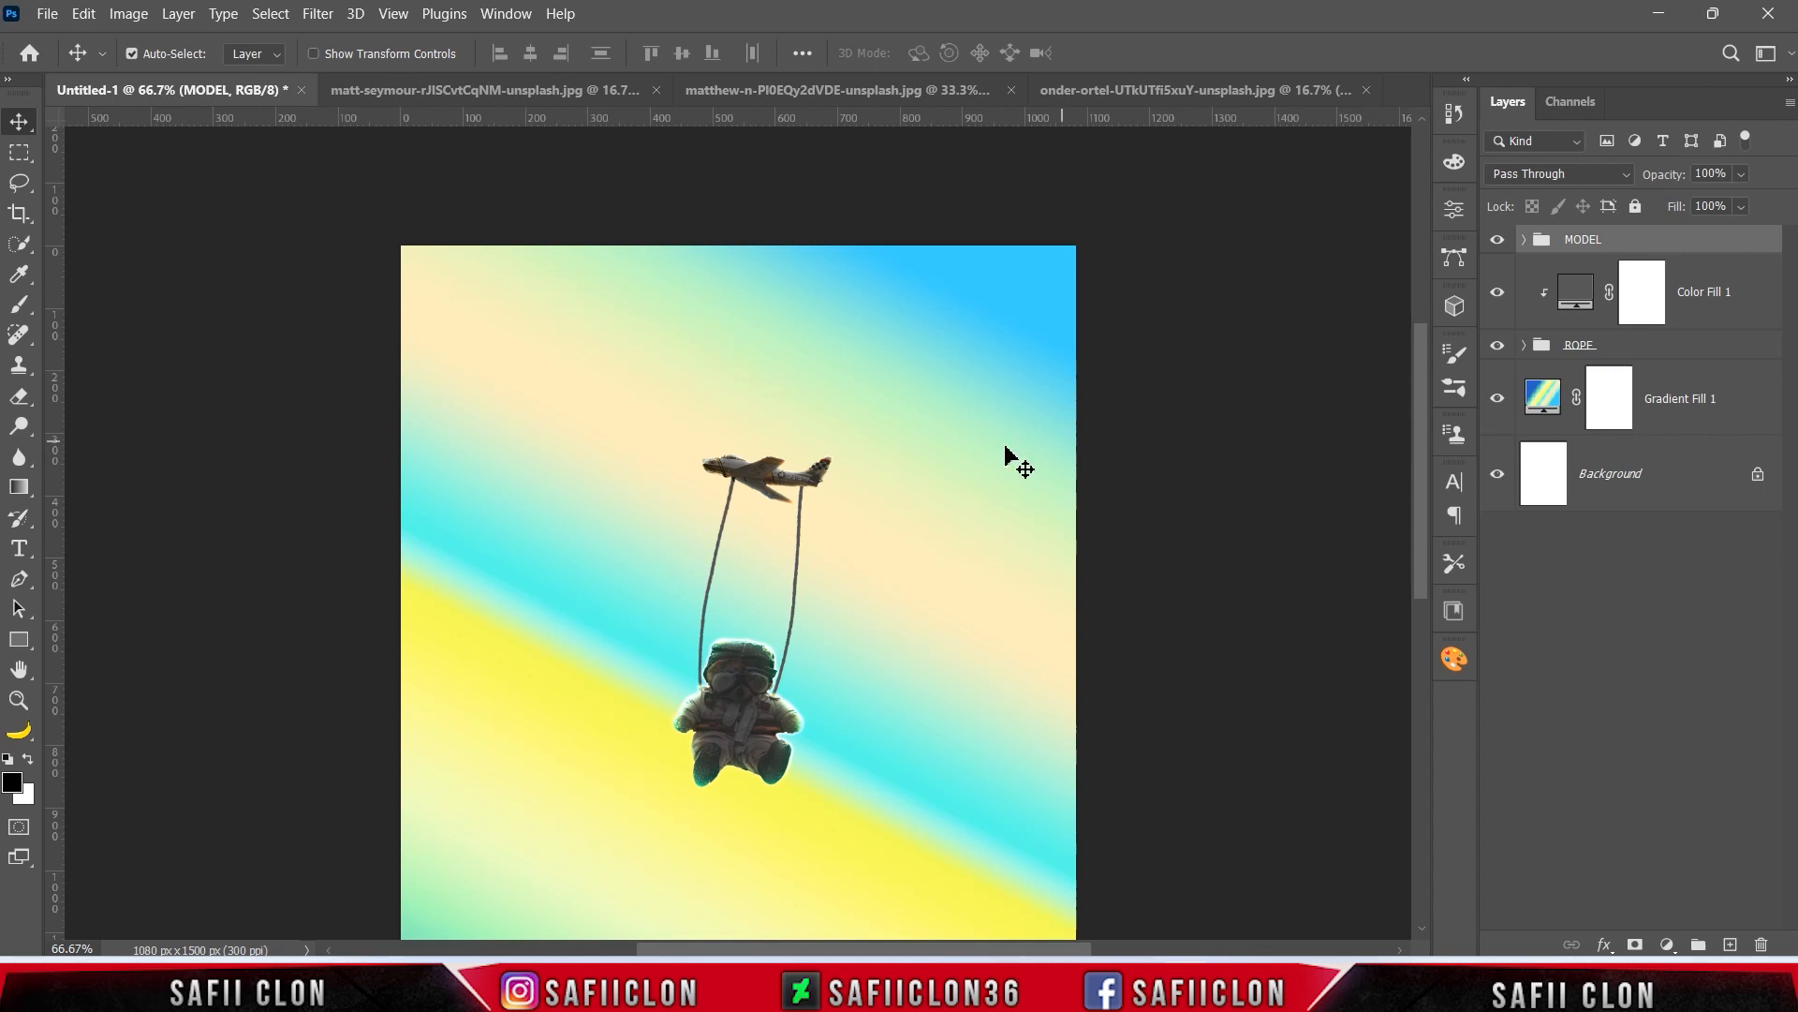
{"action": "scroll", "coordinate": [1199, 454], "scroll_direction": "down", "scroll_amount": 3}
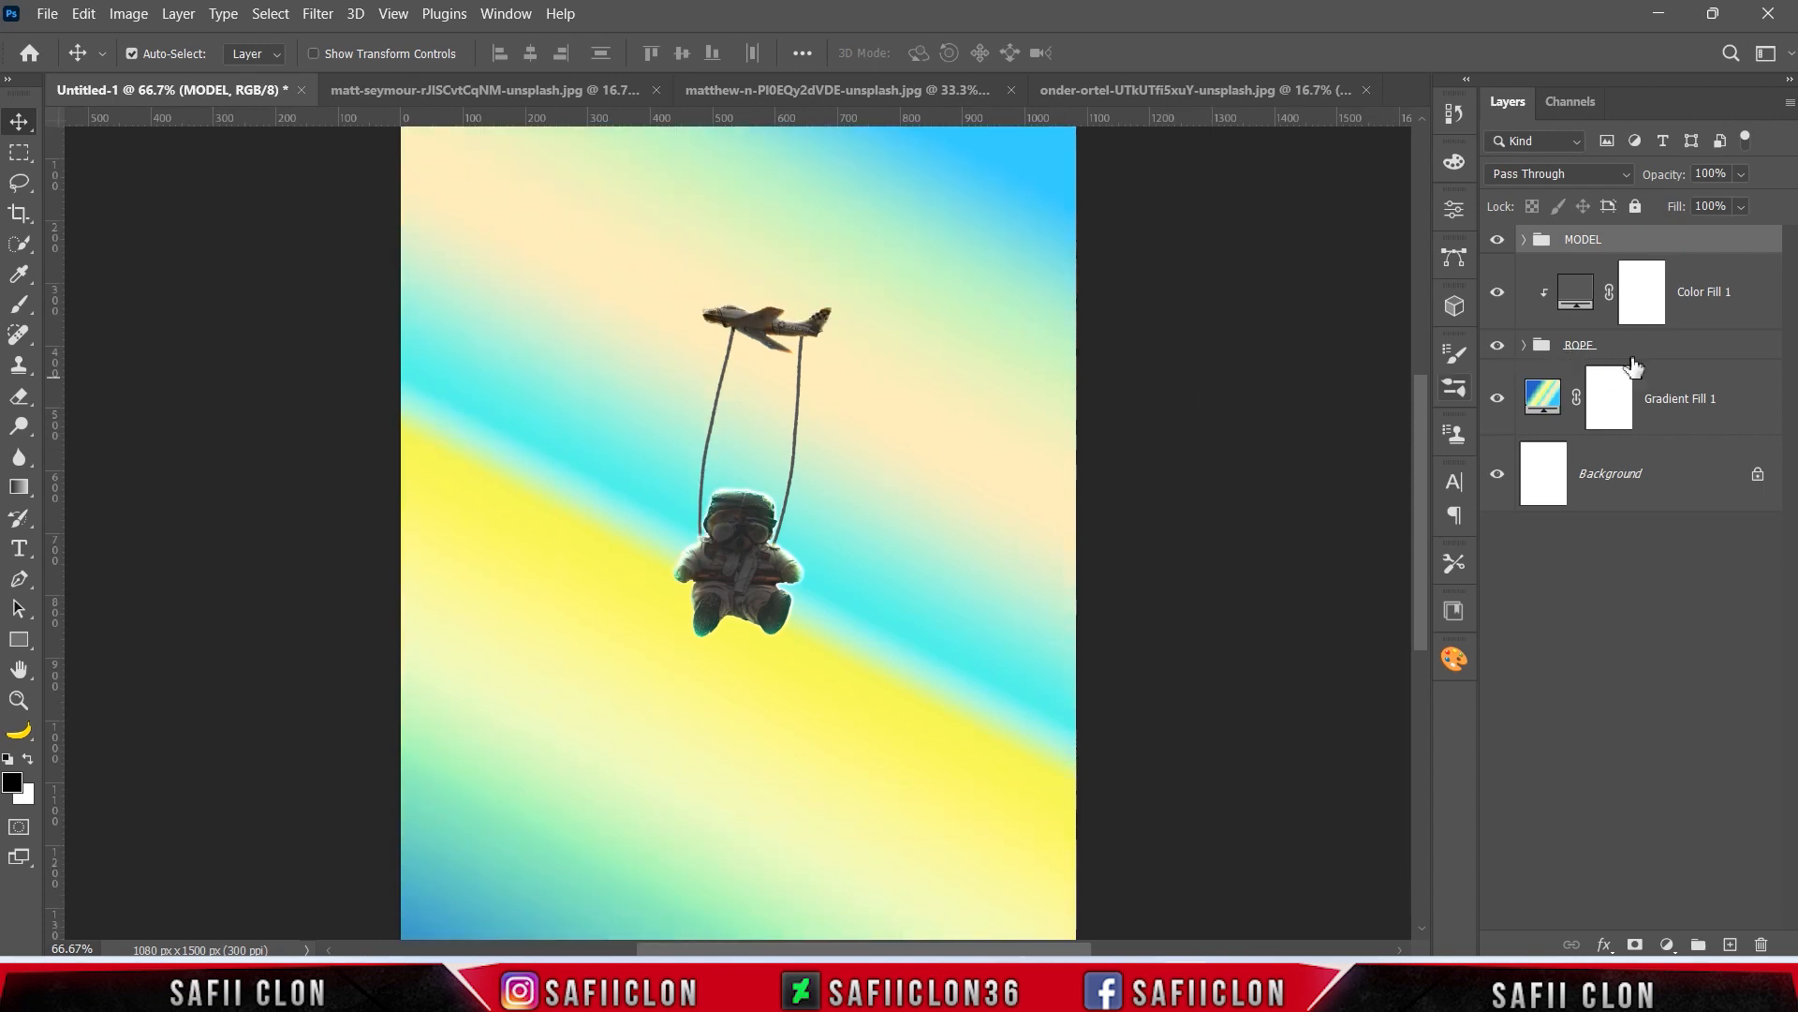
{"action": "left_click", "coordinate": [1582, 346], "text": "shift"}
{"action": "key", "text": "ctrl+minus"}
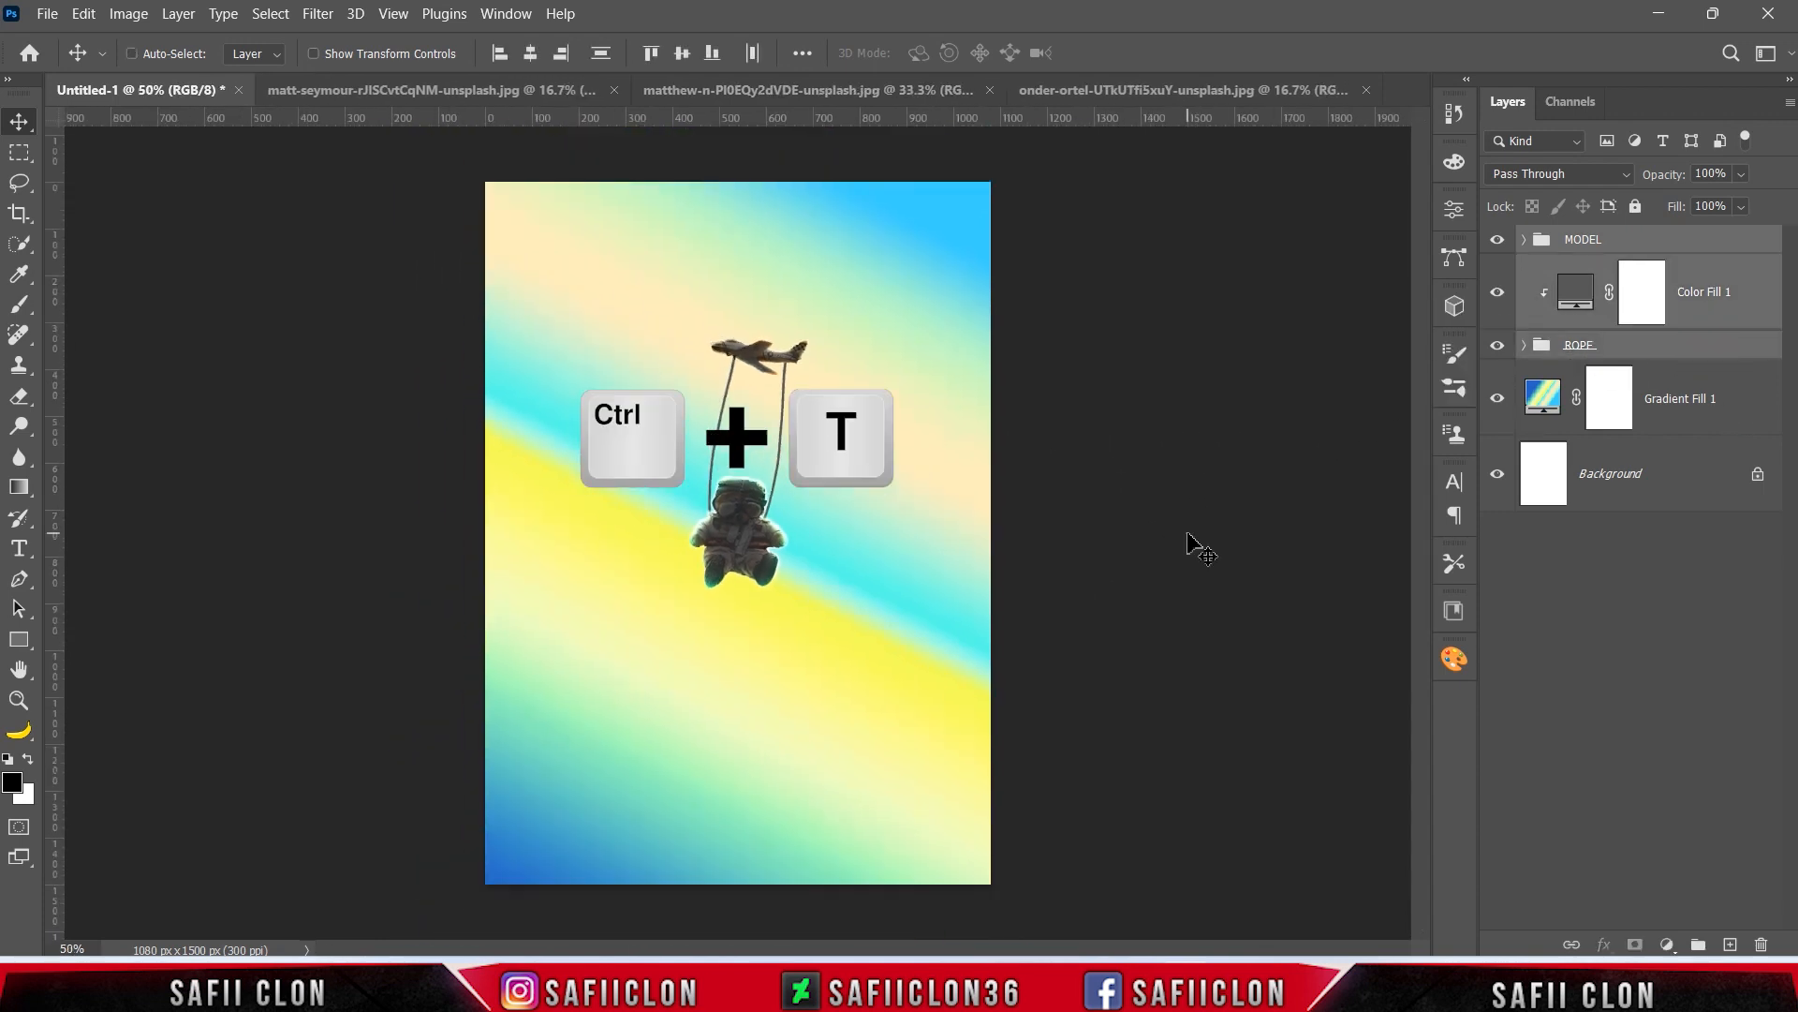
{"action": "key", "text": "ctrl+t"}
{"action": "mouse_move", "coordinate": [763, 478]}
{"action": "left_mouse_down"}
{"action": "mouse_move", "coordinate": [763, 534]}
{"action": "mouse_move", "coordinate": [752, 497]}
{"action": "left_mouse_up"}
{"action": "left_click_drag", "start_coordinate": [841, 620], "coordinate": [843, 634]}
{"action": "left_click_drag", "start_coordinate": [761, 555], "coordinate": [761, 565]}
{"action": "key", "text": "Right"}
{"action": "key", "text": "Right"}
{"action": "key", "text": "Right"}
{"action": "key", "text": "Right"}
{"action": "left_click", "coordinate": [1156, 52]}
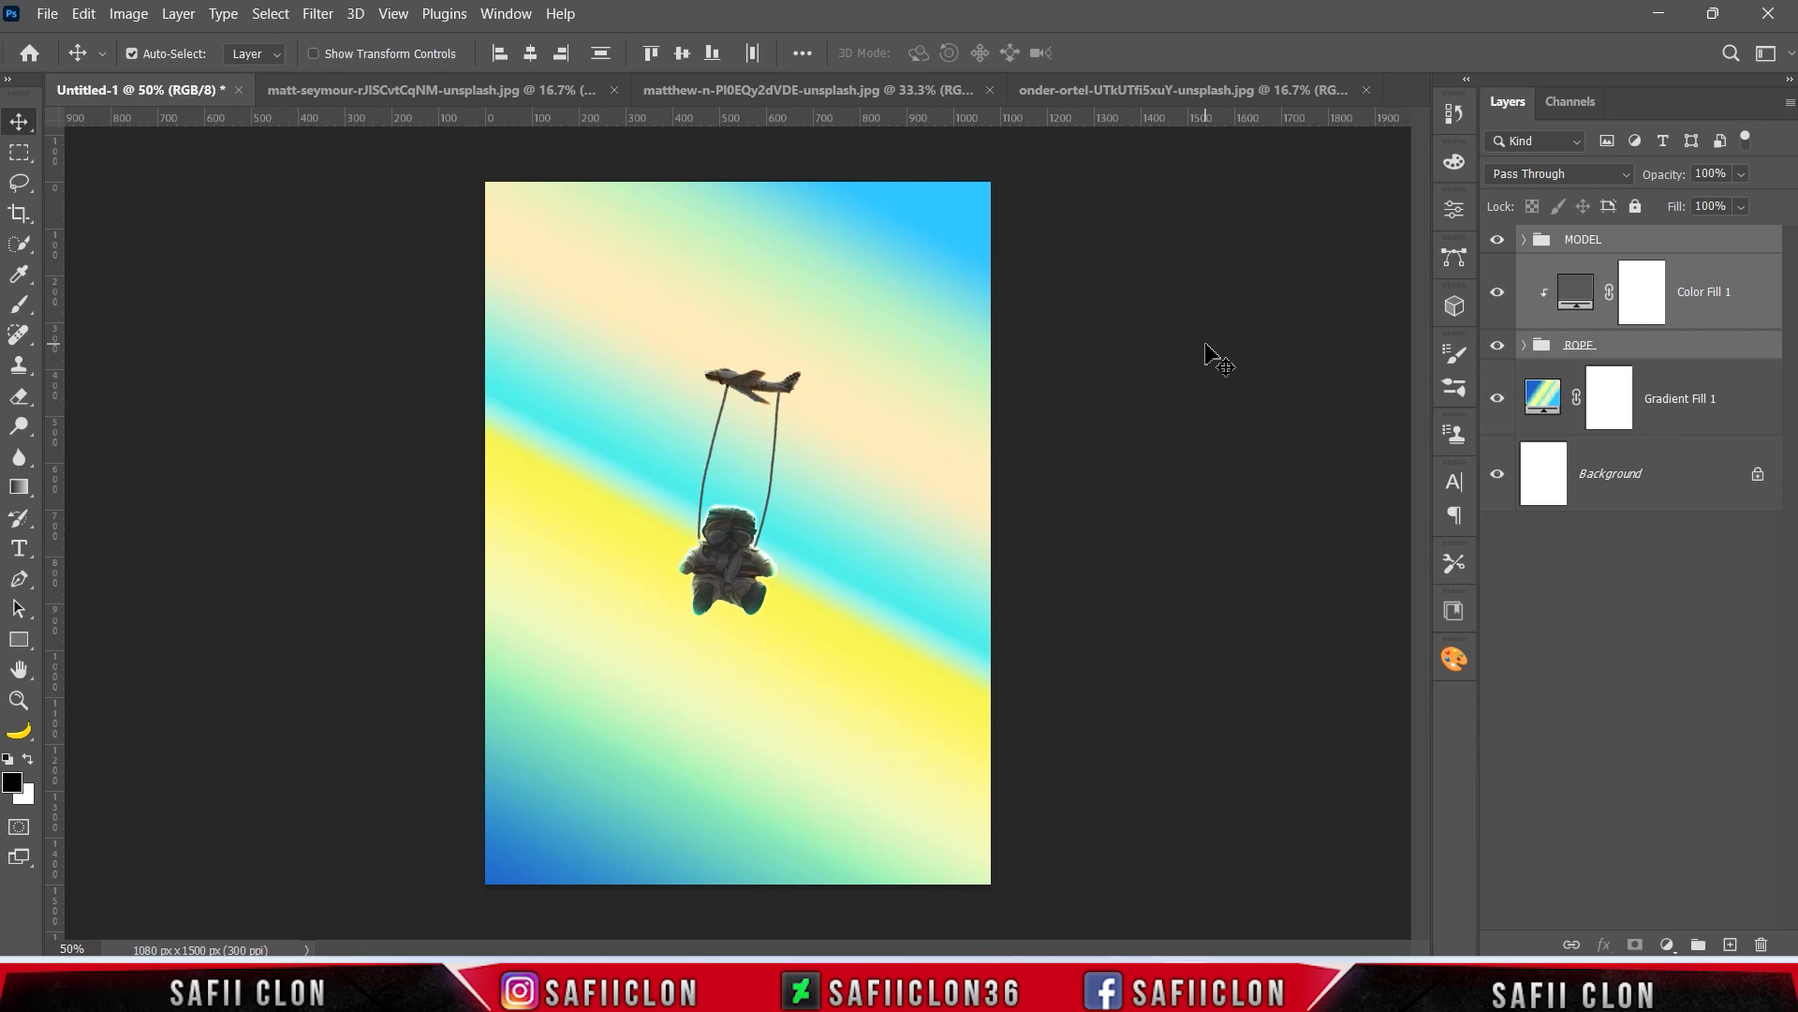
Step: Create a 1080 × 1500 px rectangle shape with 10 px corner radii directly above the gradient fill layer
{"action": "left_click", "coordinate": [1735, 401]}
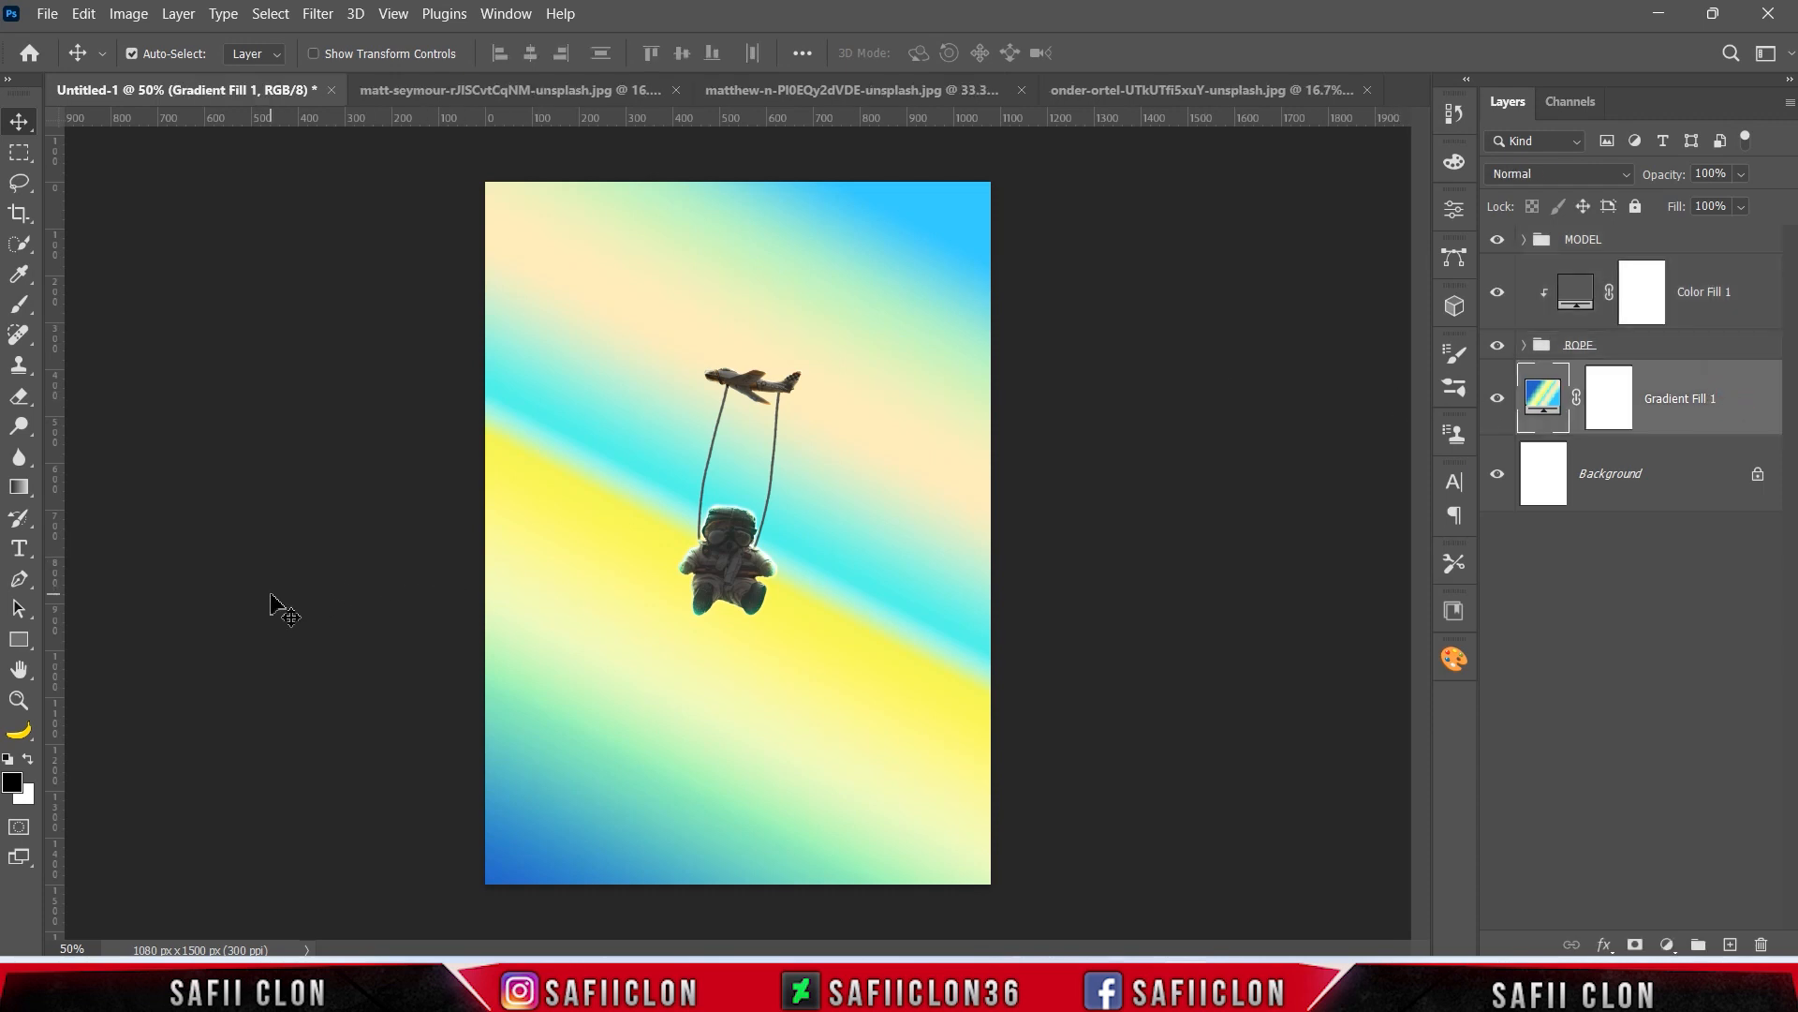
{"action": "left_click", "coordinate": [19, 640]}
{"action": "left_click", "coordinate": [91, 641]}
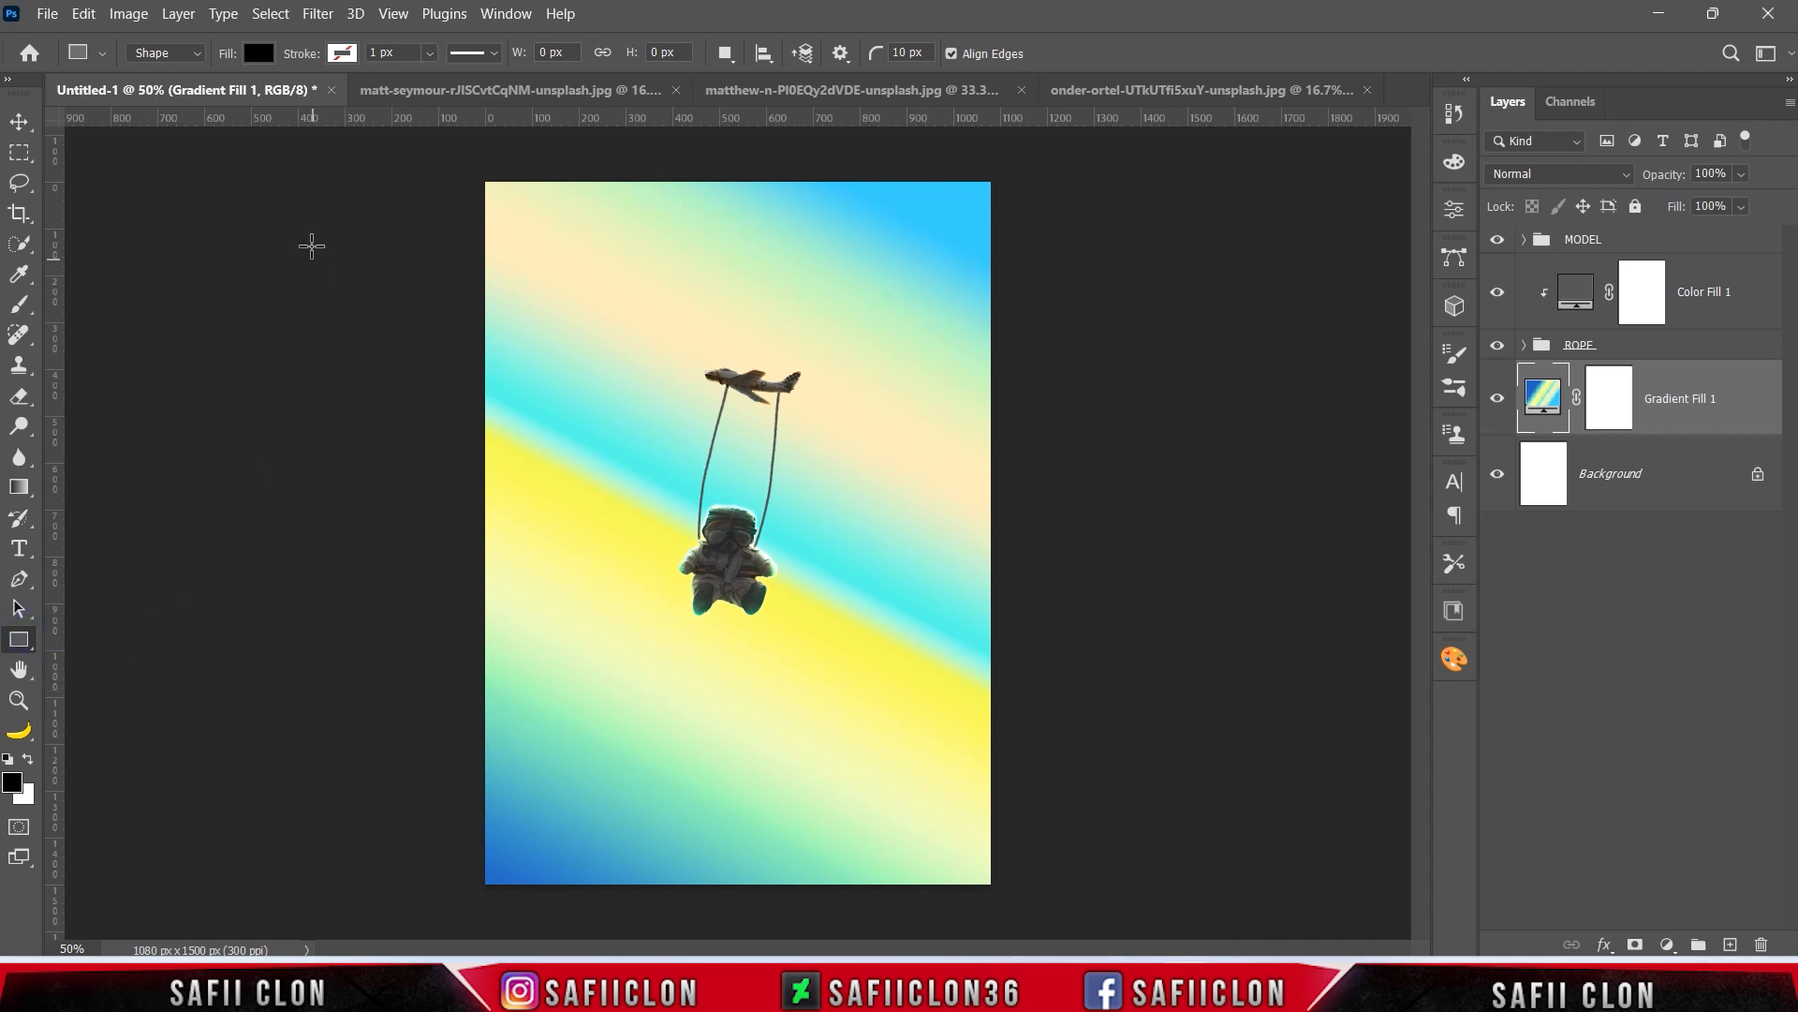
{"action": "left_click", "coordinate": [195, 54]}
{"action": "left_click", "coordinate": [161, 73]}
{"action": "left_click", "coordinate": [747, 454]}
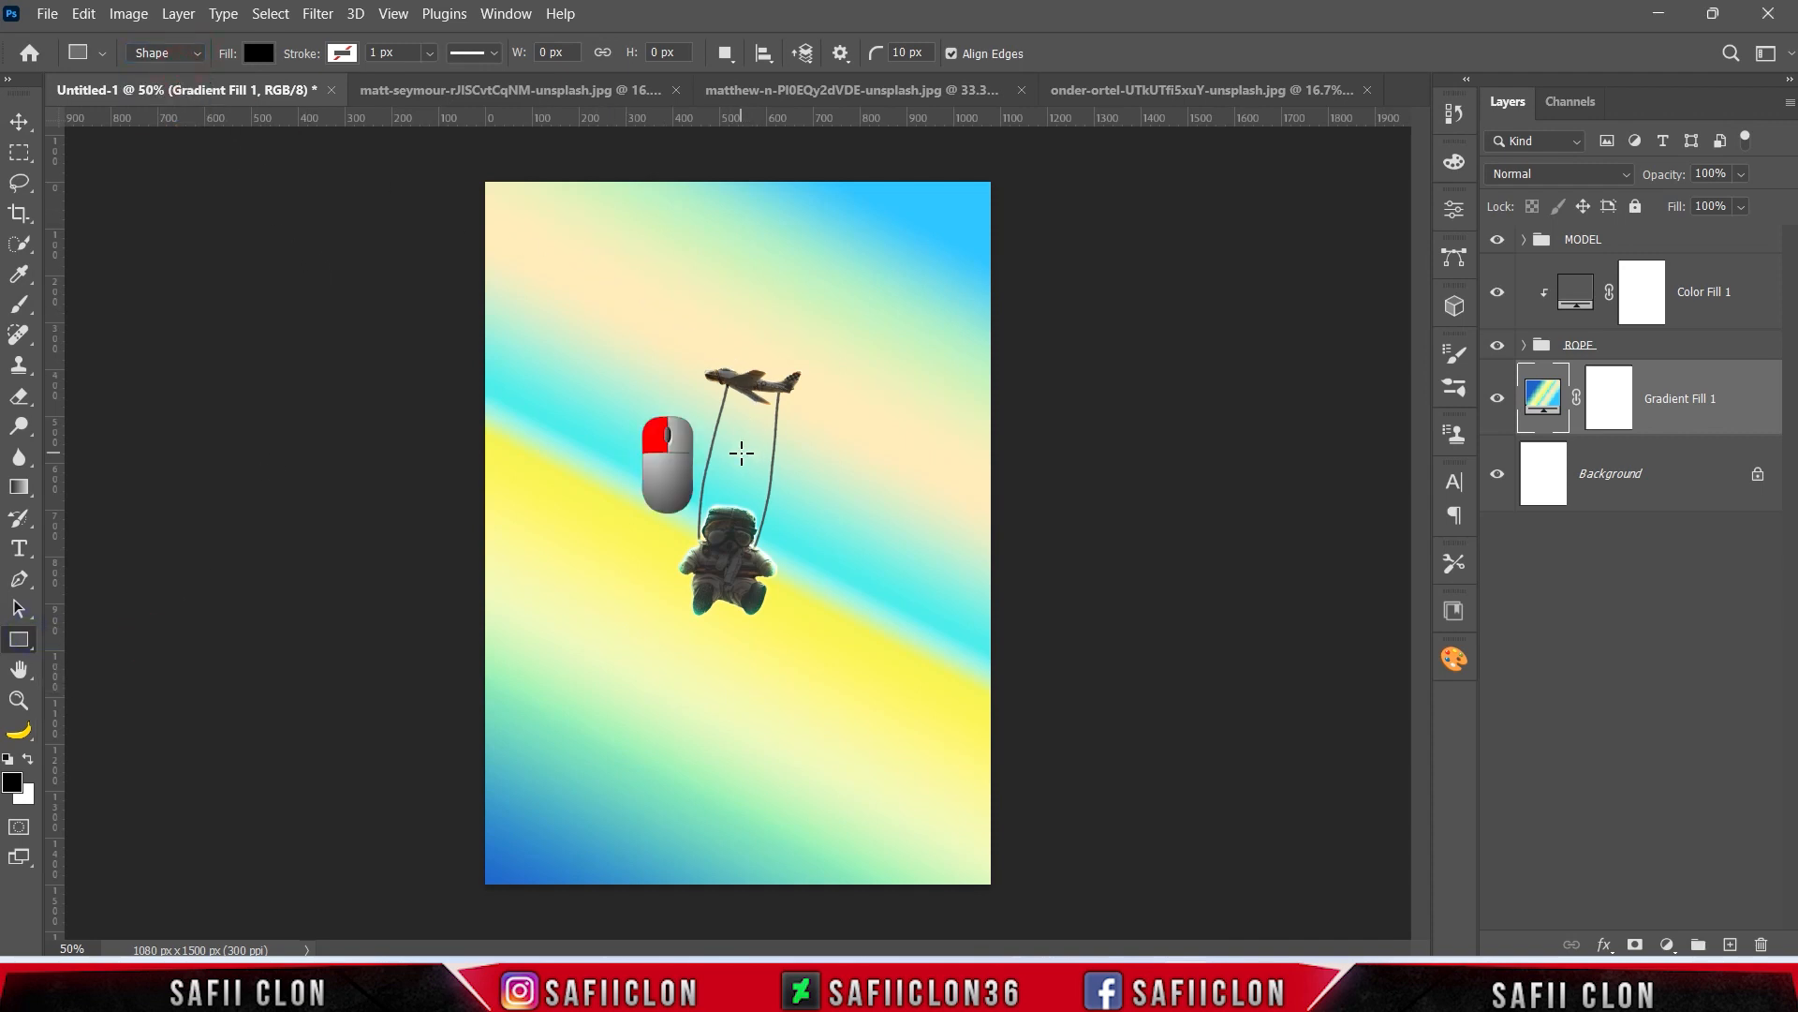
{"action": "left_click", "coordinate": [835, 250]}
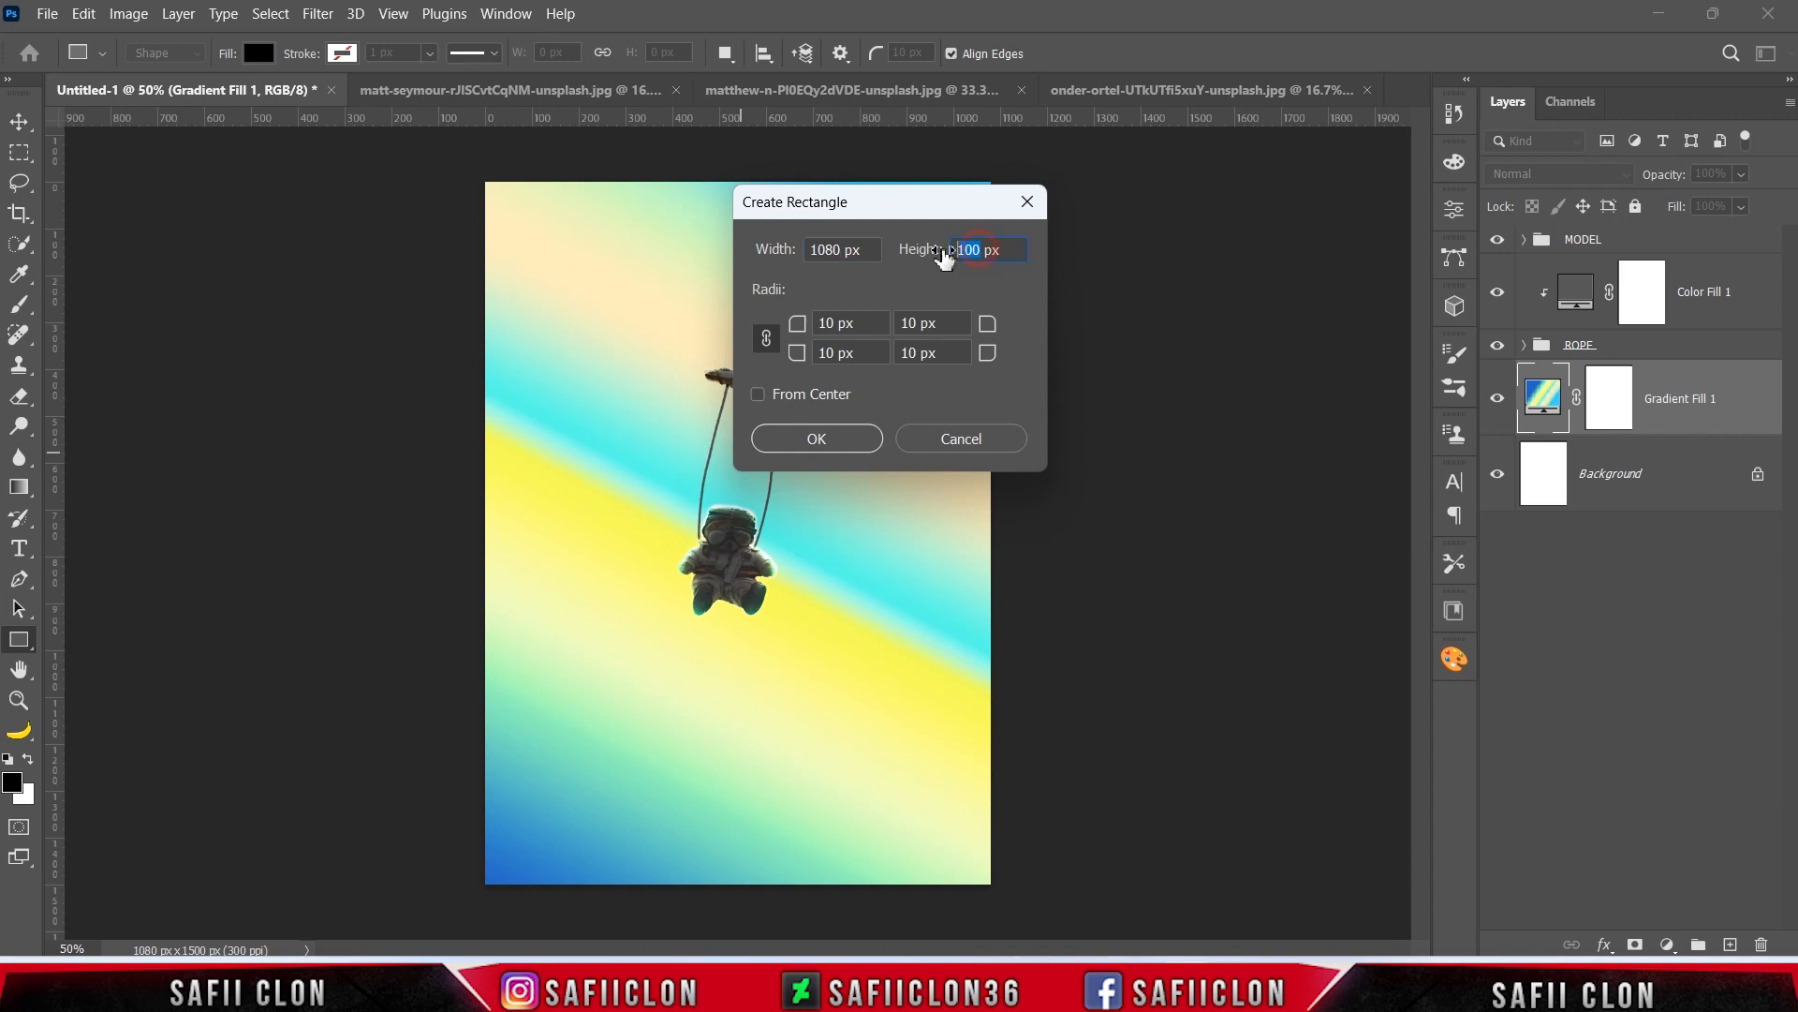
{"action": "type", "text": "1"}
{"action": "left_click", "coordinate": [811, 440]}
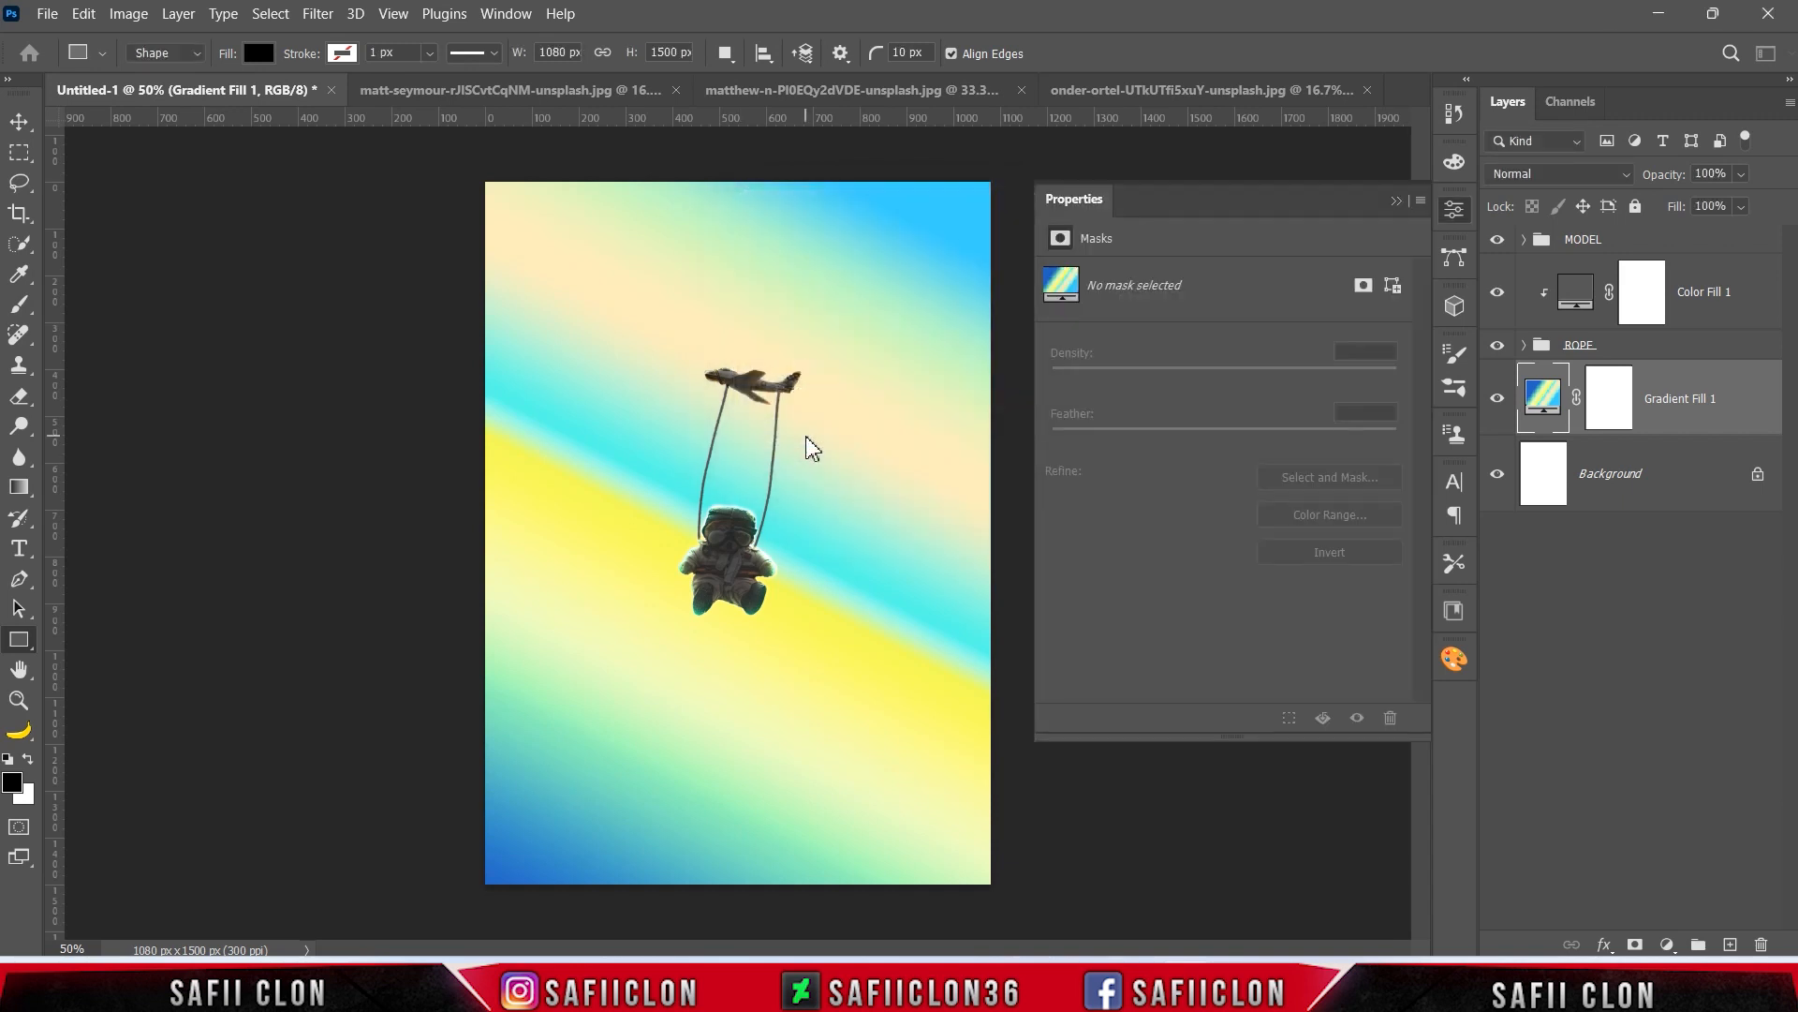
{"action": "left_click", "coordinate": [1396, 201]}
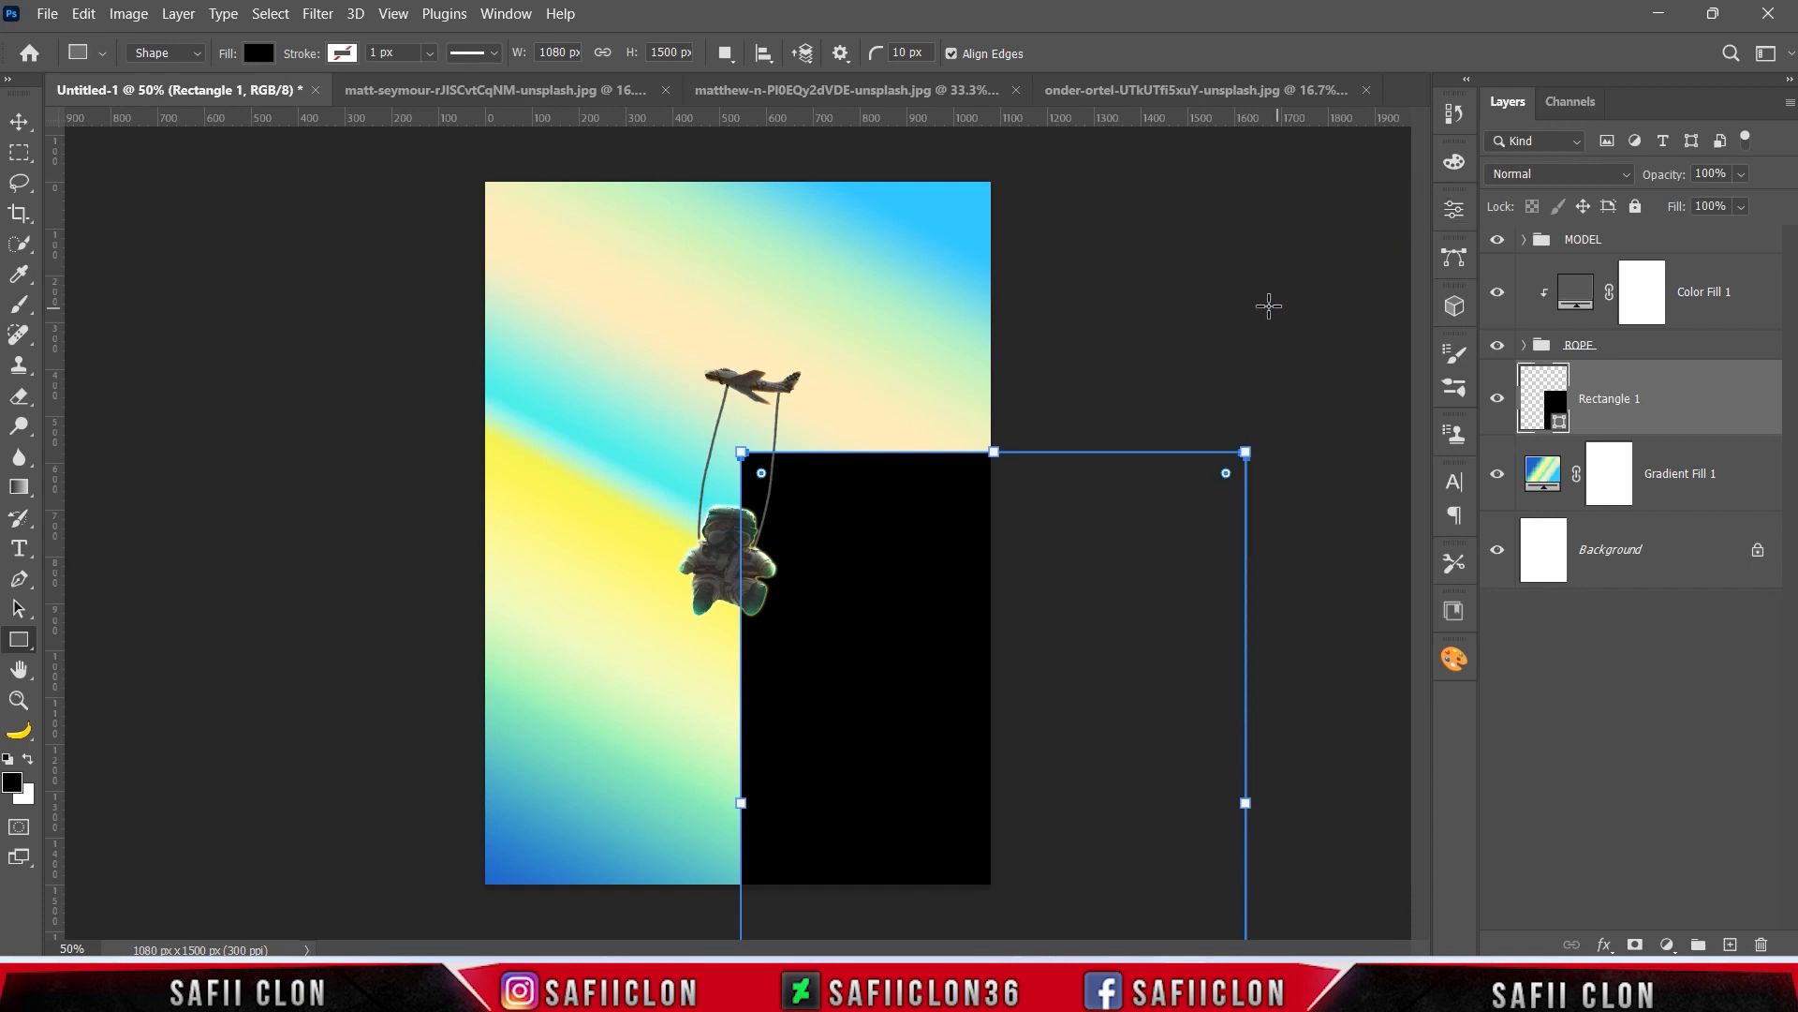
Step: Move the rectangle so it exactly covers the whole canvas
{"action": "key", "text": "ctrl+t"}
{"action": "left_click_drag", "start_coordinate": [1078, 711], "coordinate": [821, 440]}
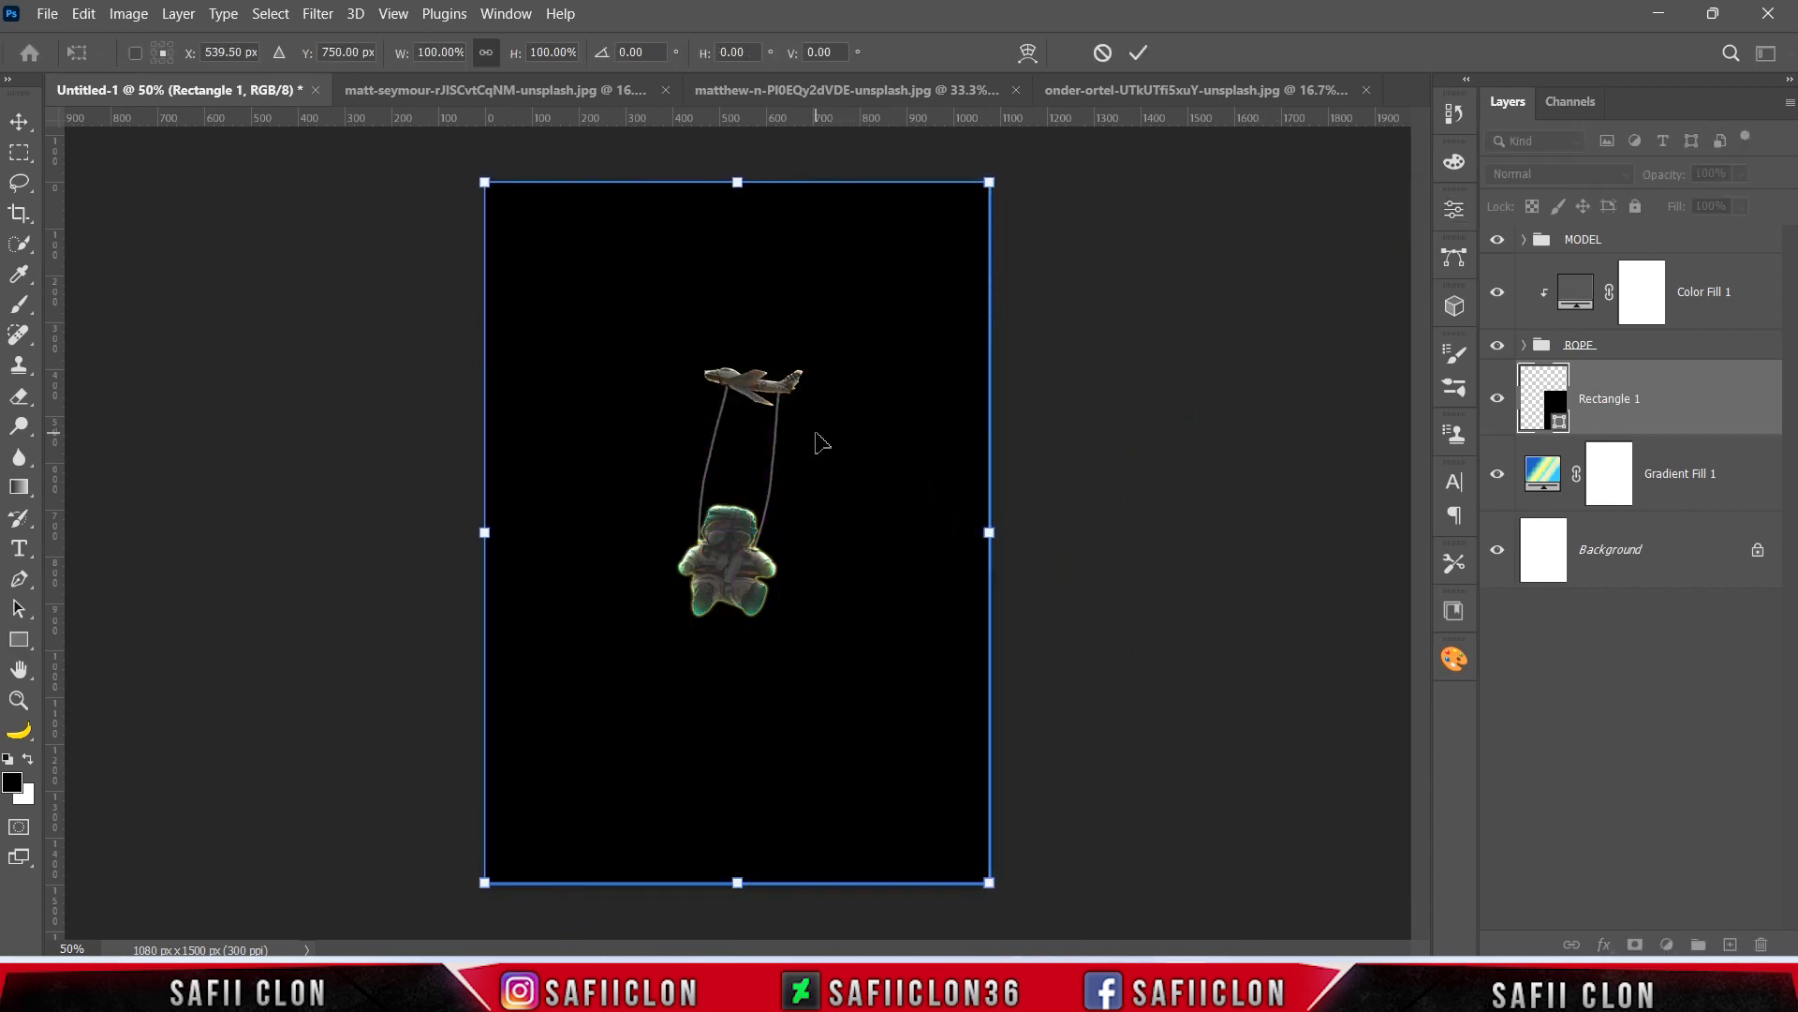
{"action": "left_click", "coordinate": [1138, 53]}
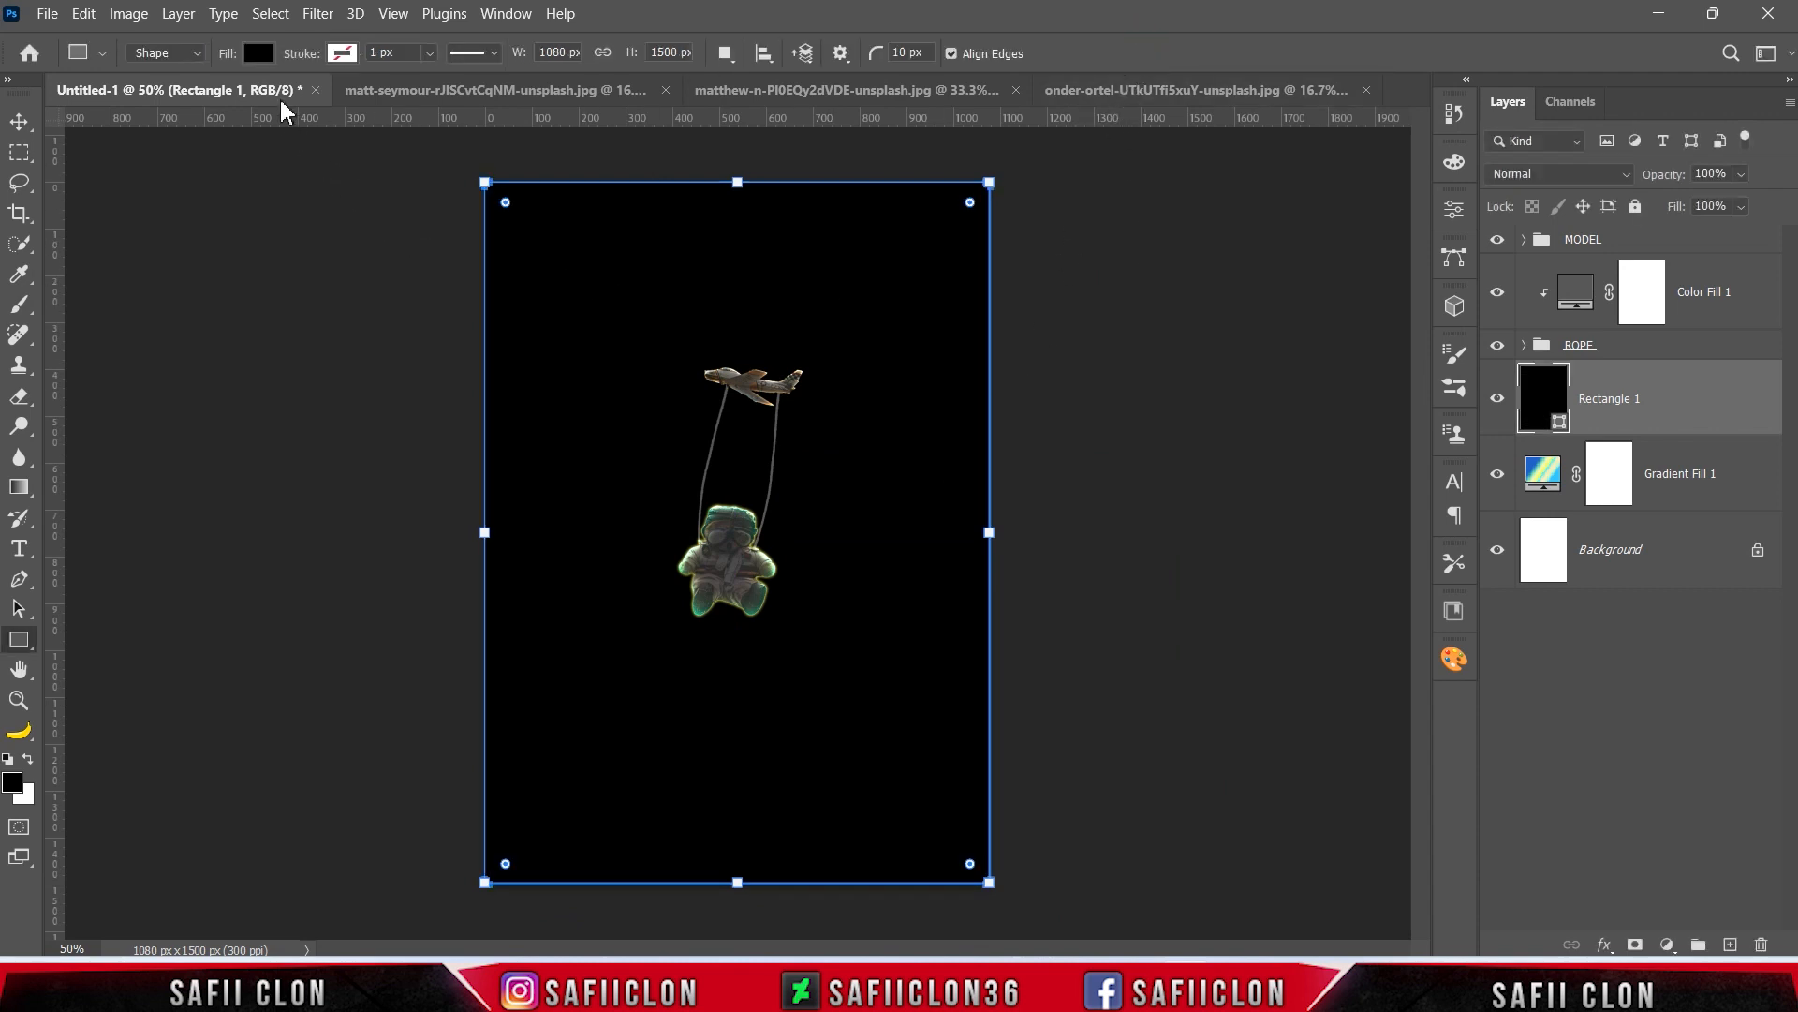
Step: Remove the rectangle's fill and give it a solid black stroke
{"action": "left_click", "coordinate": [258, 53]}
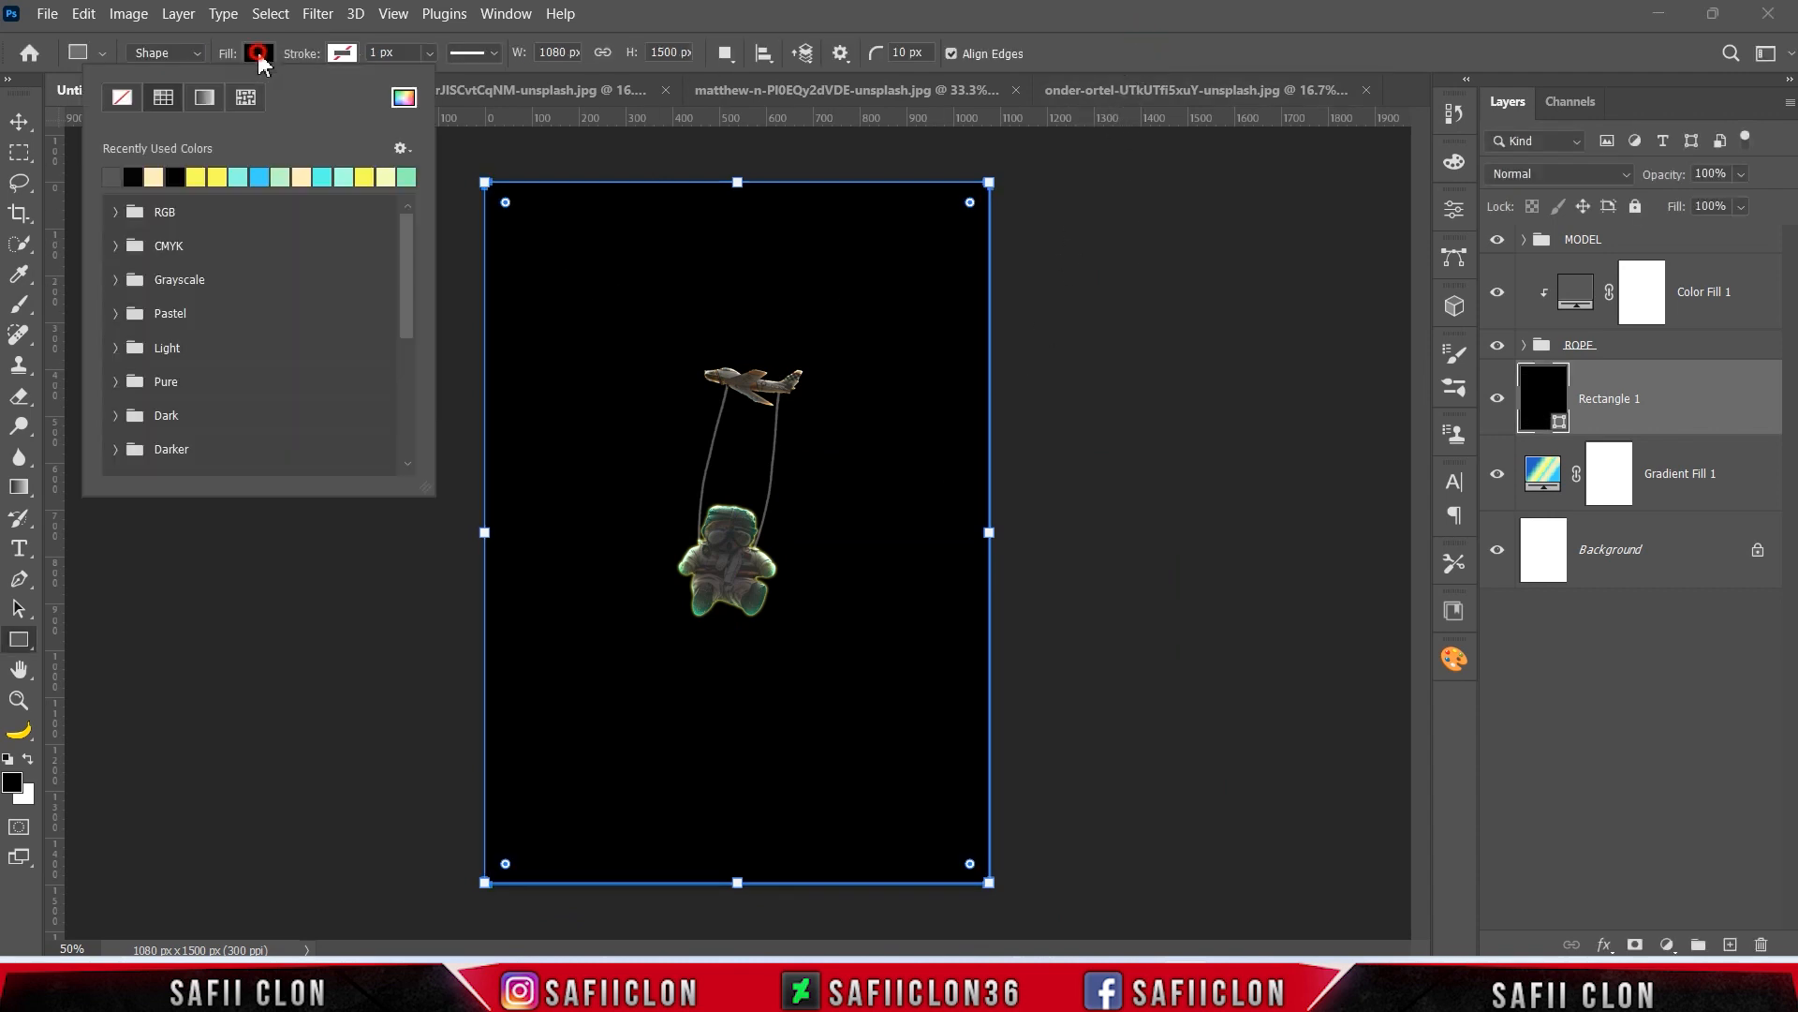
{"action": "left_click", "coordinate": [121, 97]}
{"action": "left_click", "coordinate": [258, 53]}
{"action": "left_click", "coordinate": [343, 54]}
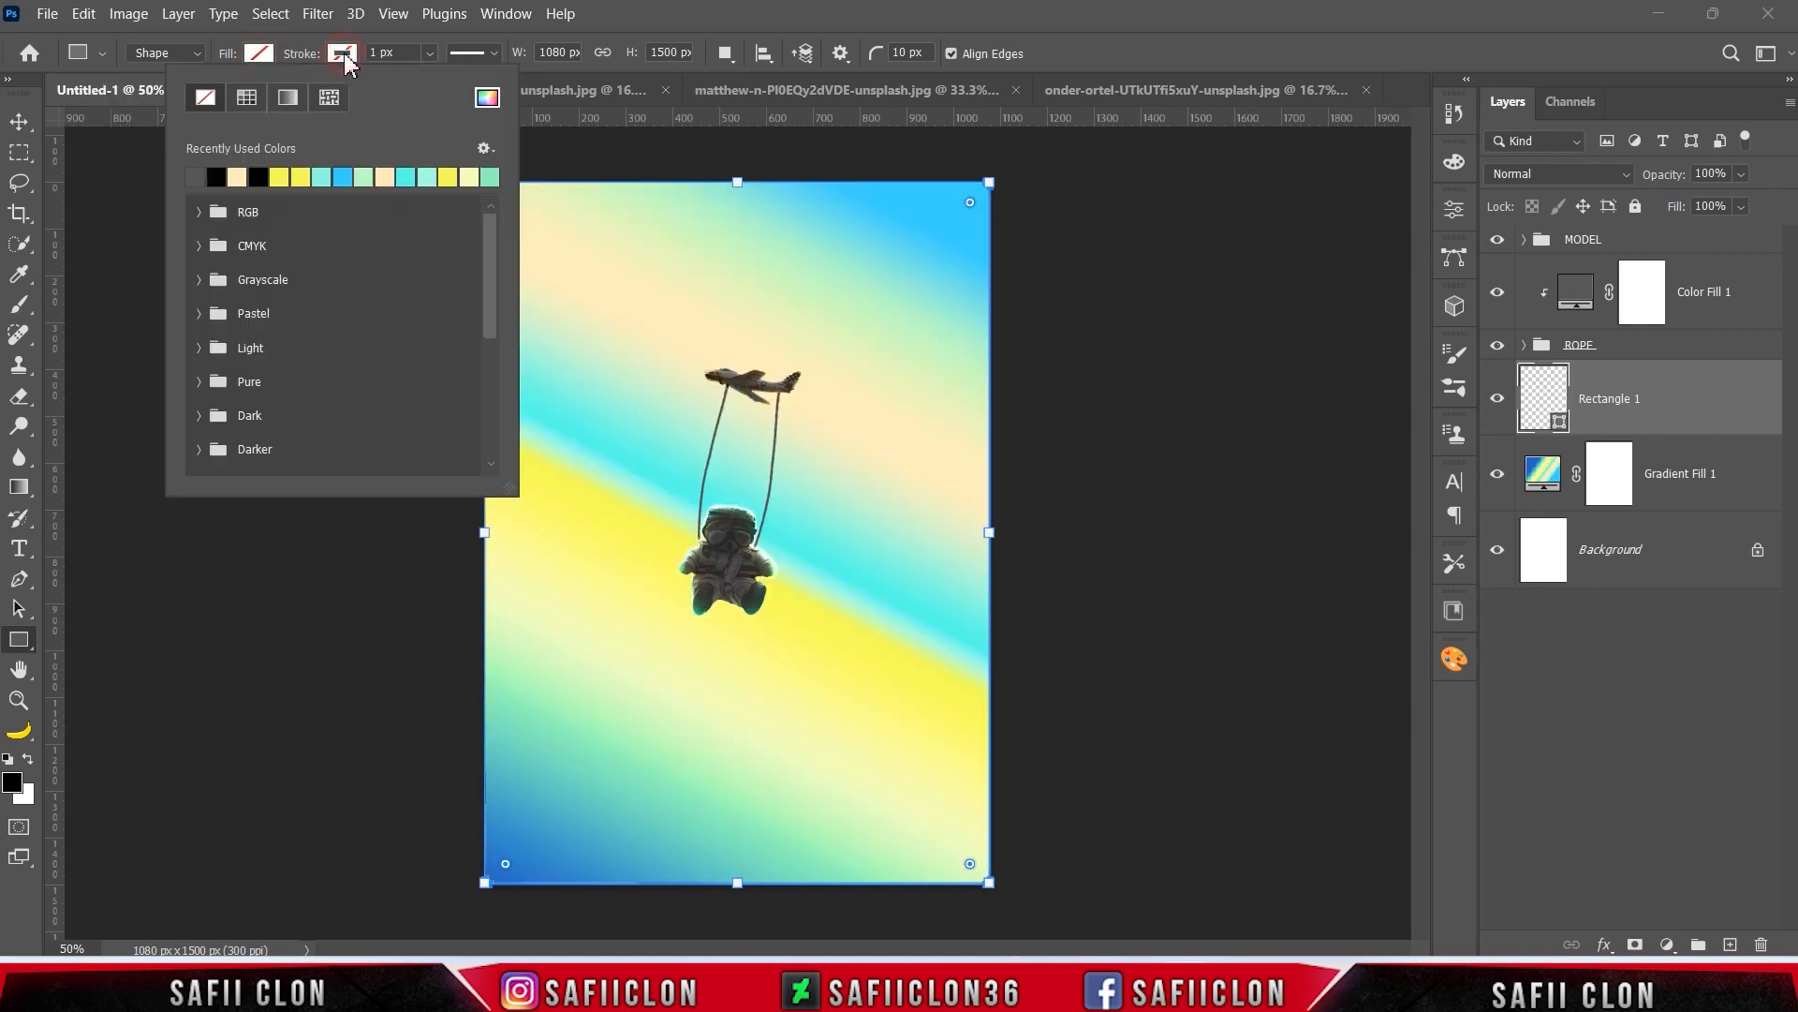
{"action": "left_click", "coordinate": [248, 101]}
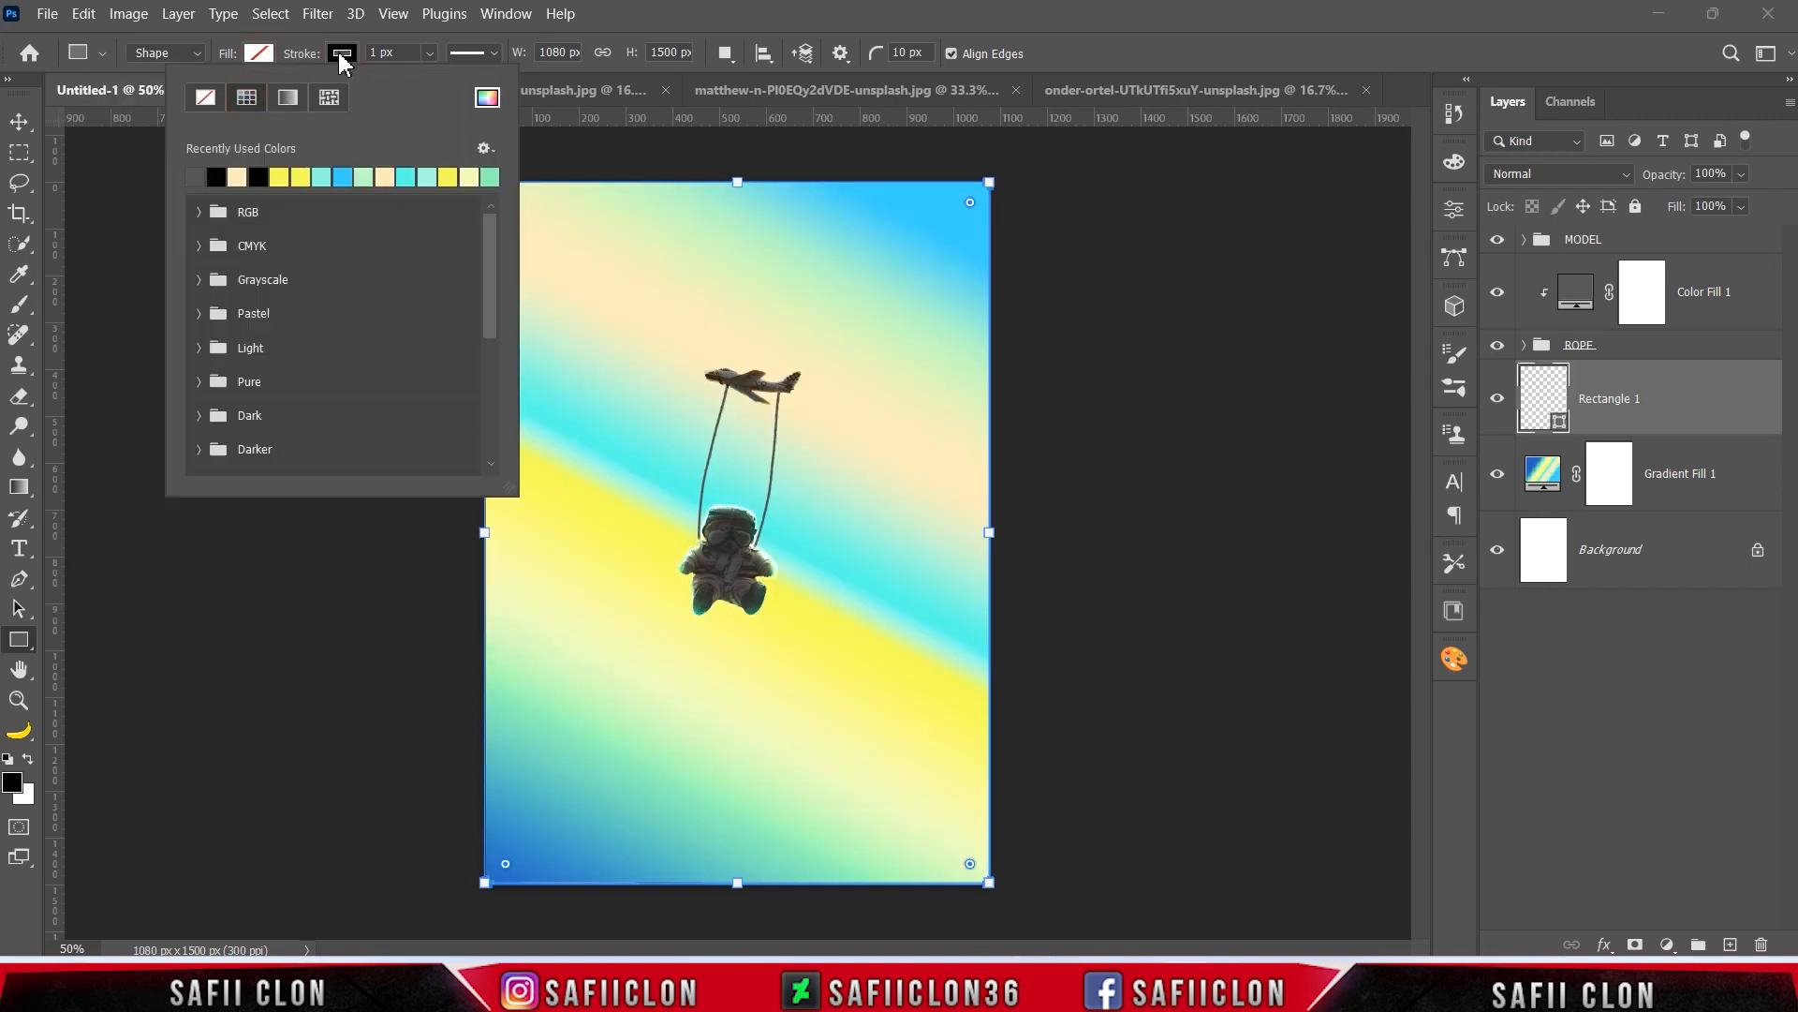
{"action": "left_click", "coordinate": [342, 54]}
Step: Set the rectangle's stroke width to 7.41 px with a continuous line style
{"action": "left_click", "coordinate": [431, 57]}
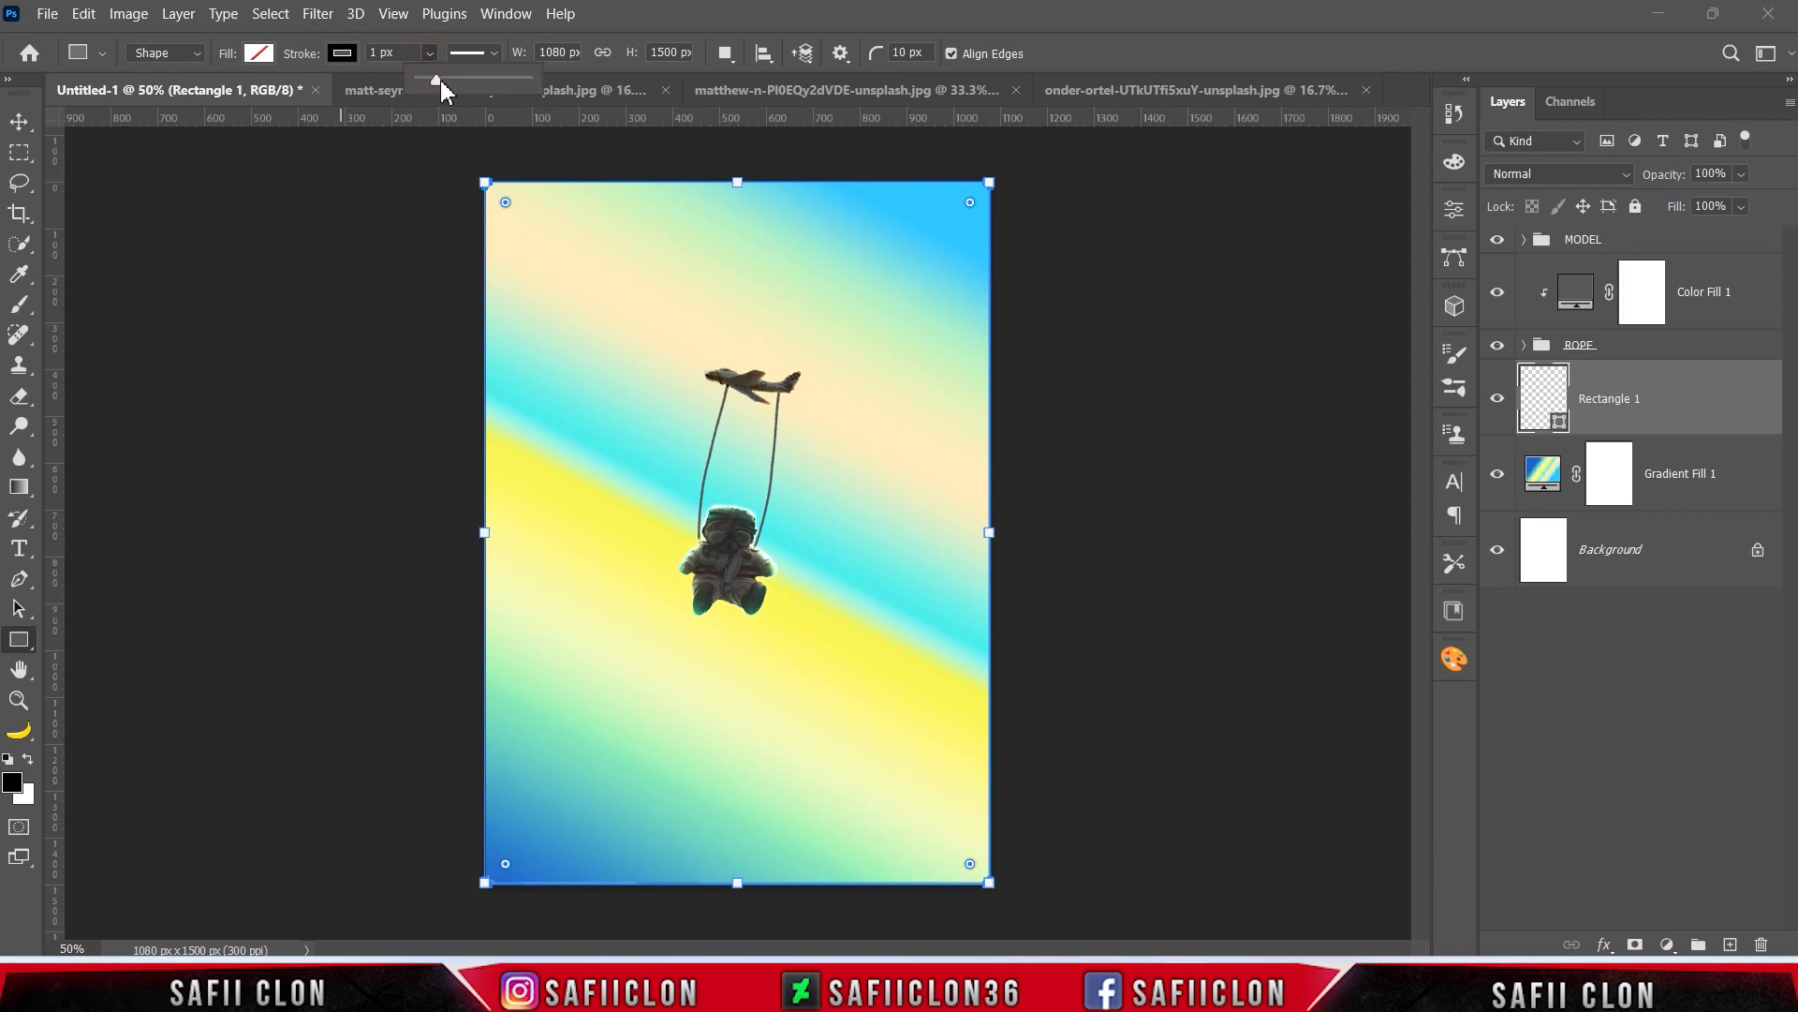
{"action": "left_click", "coordinate": [427, 52]}
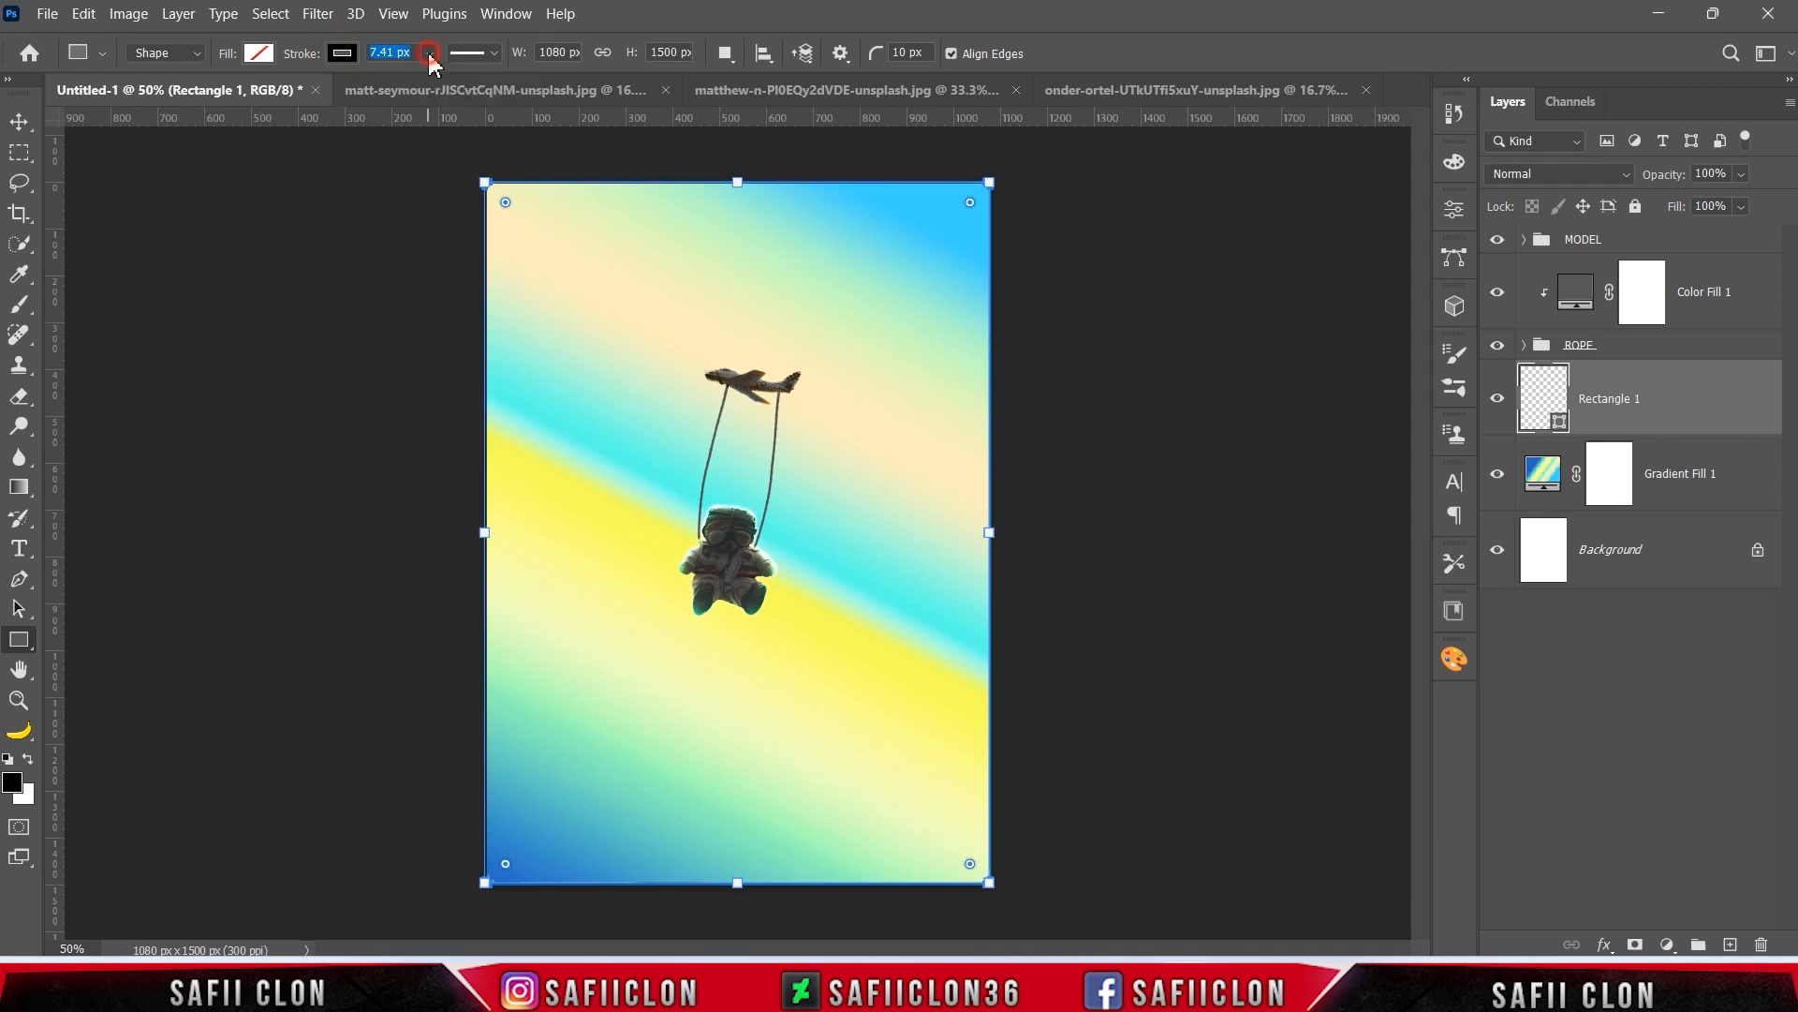
{"action": "left_click", "coordinate": [491, 53]}
{"action": "left_click", "coordinate": [473, 128]}
{"action": "left_click", "coordinate": [494, 54]}
Step: Scale the rectangle about its centre to 95.58% so it forms a frame inset from the canvas edges
{"action": "key", "text": "ctrl+t"}
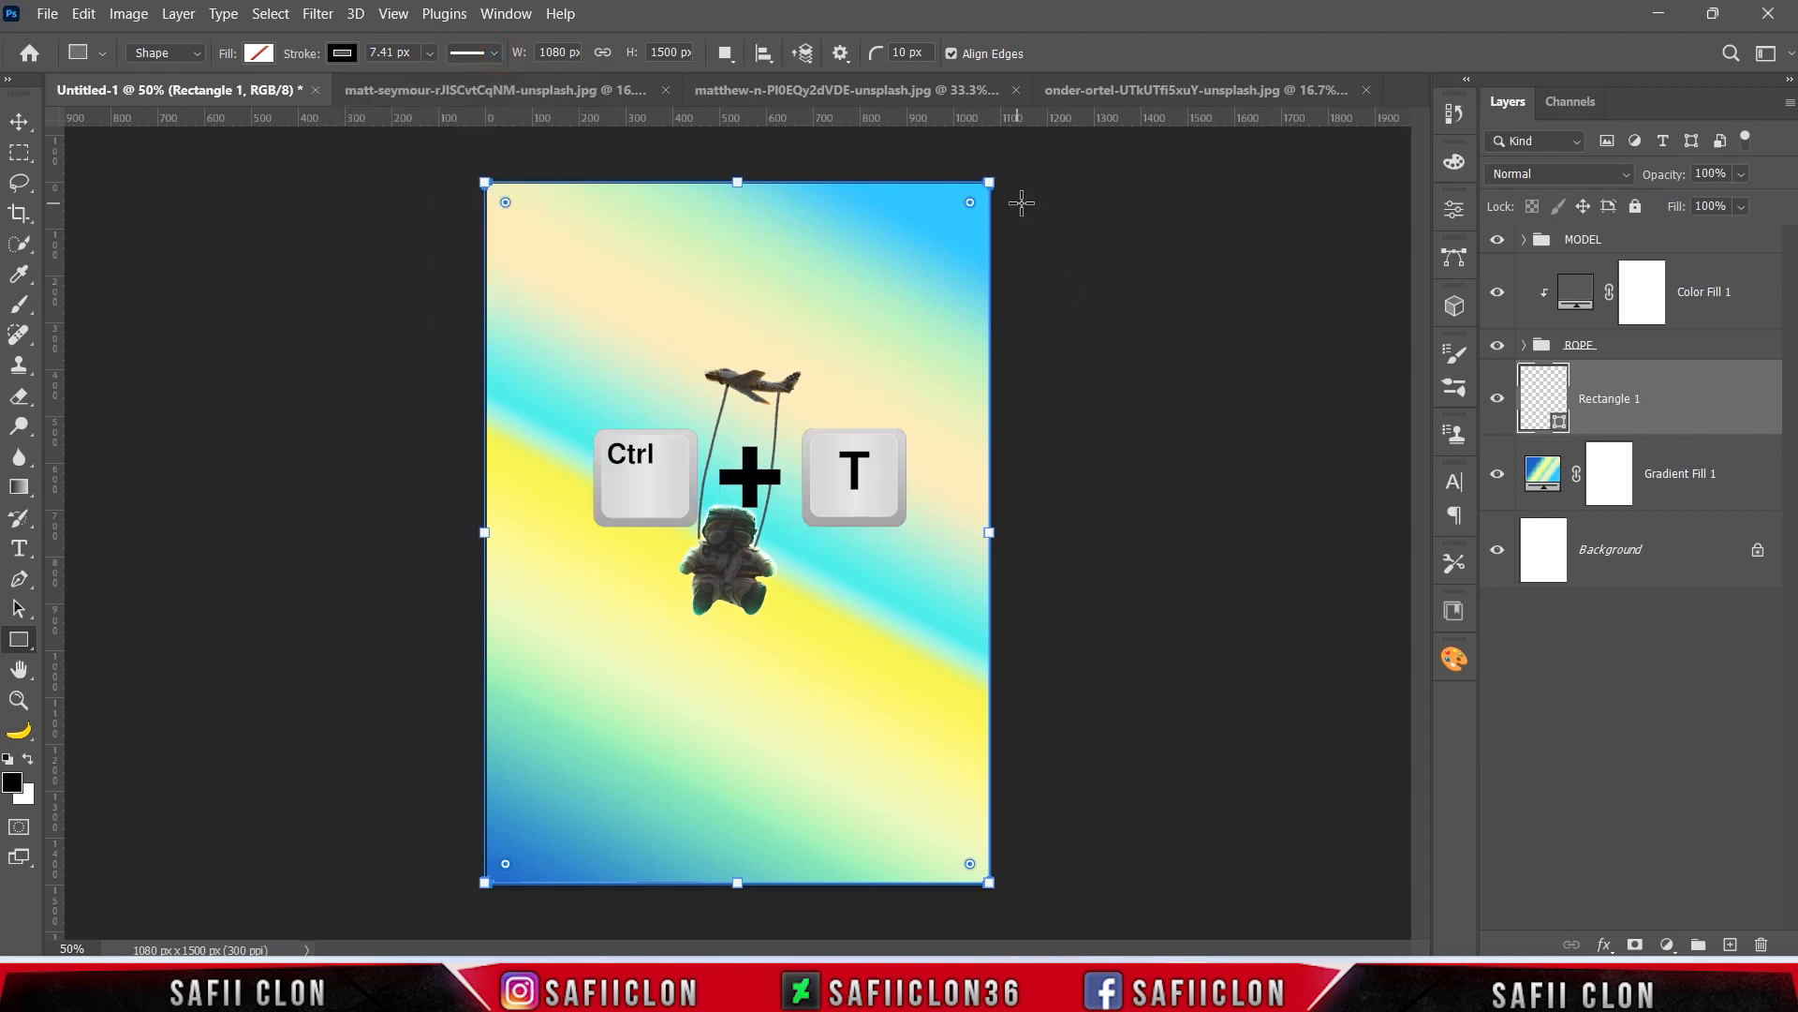
{"action": "left_click_drag", "start_coordinate": [993, 181], "coordinate": [978, 198]}
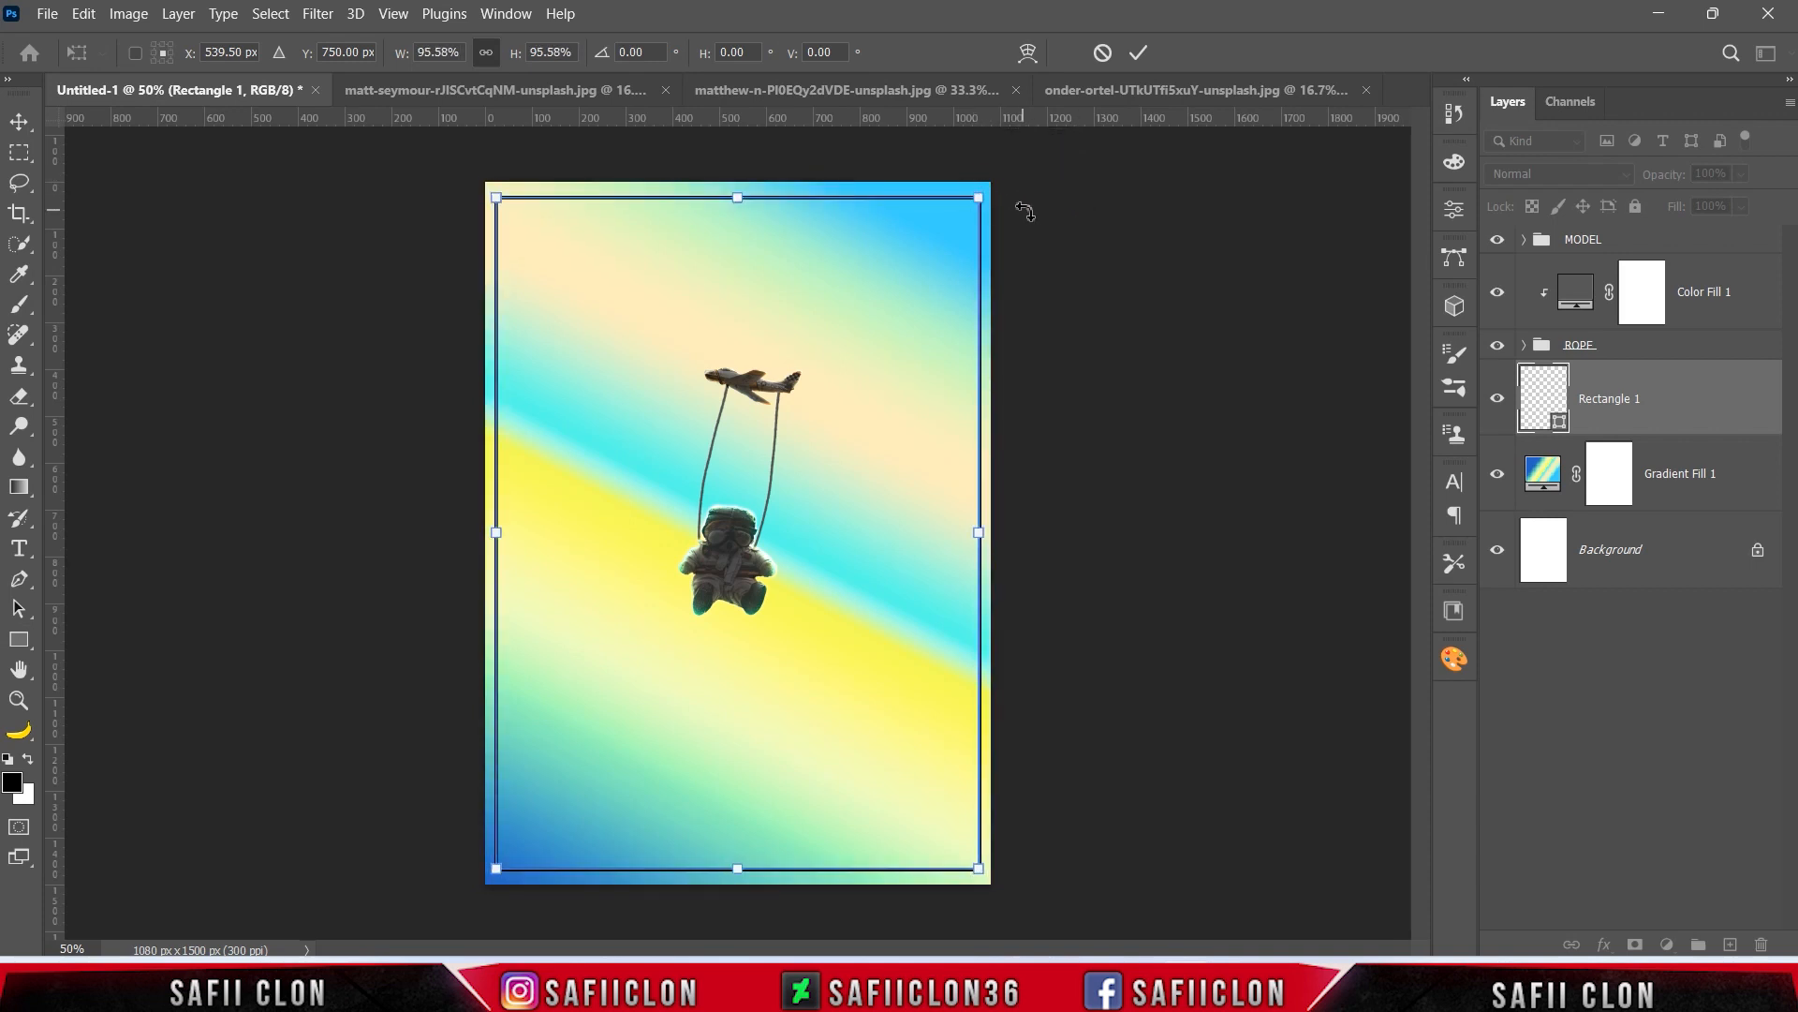
{"action": "left_click", "coordinate": [1138, 52]}
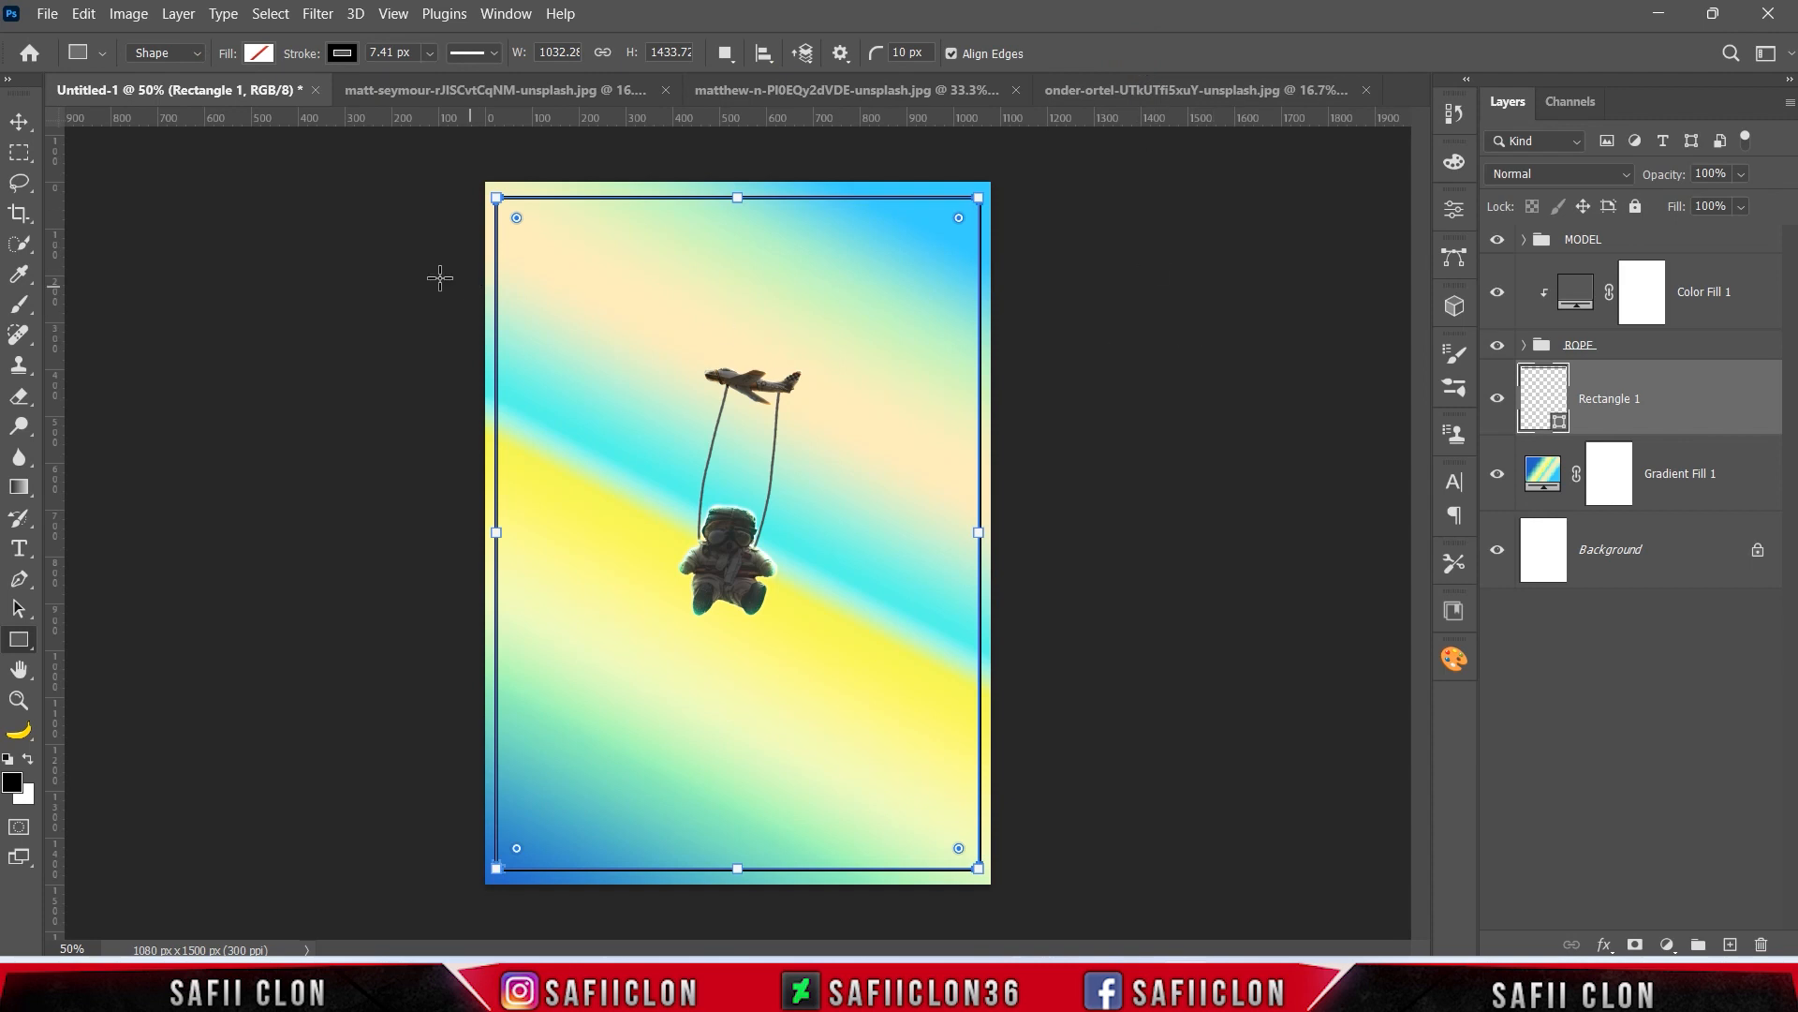
Step: Set the frame rectangle layer's blend mode to Soft Light
{"action": "left_click", "coordinate": [19, 122]}
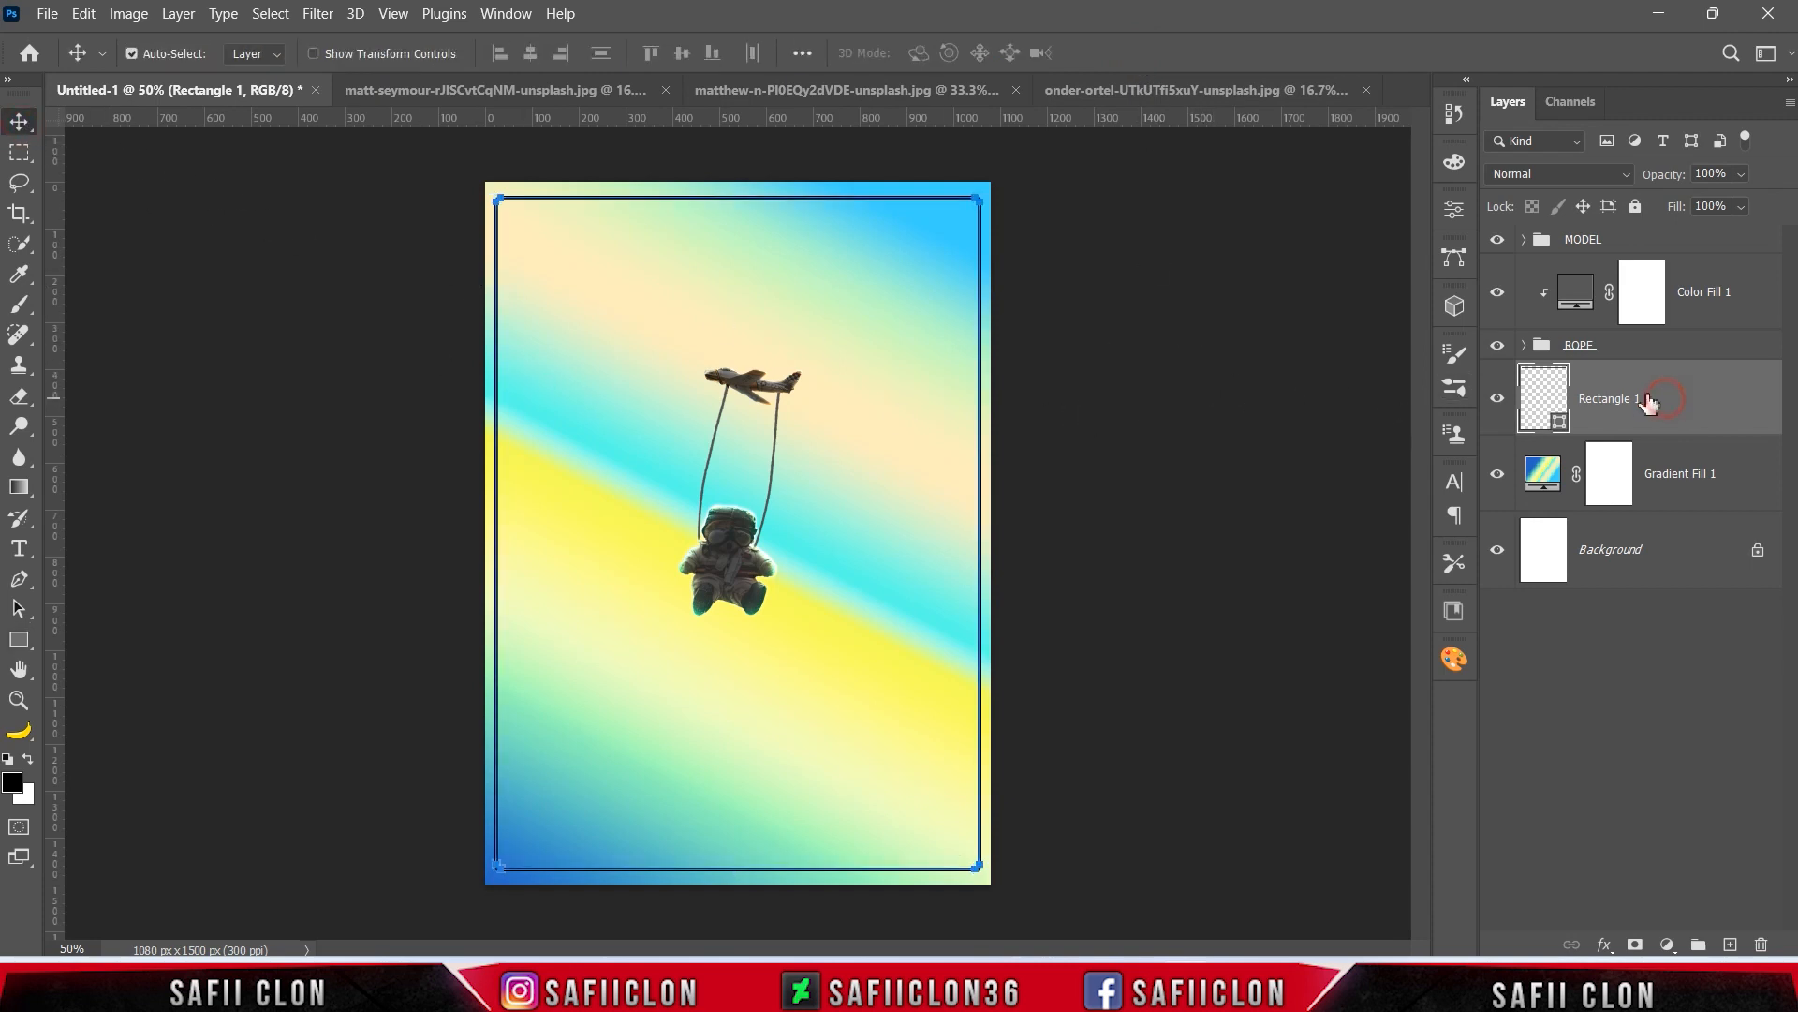
{"action": "left_click", "coordinate": [1587, 172]}
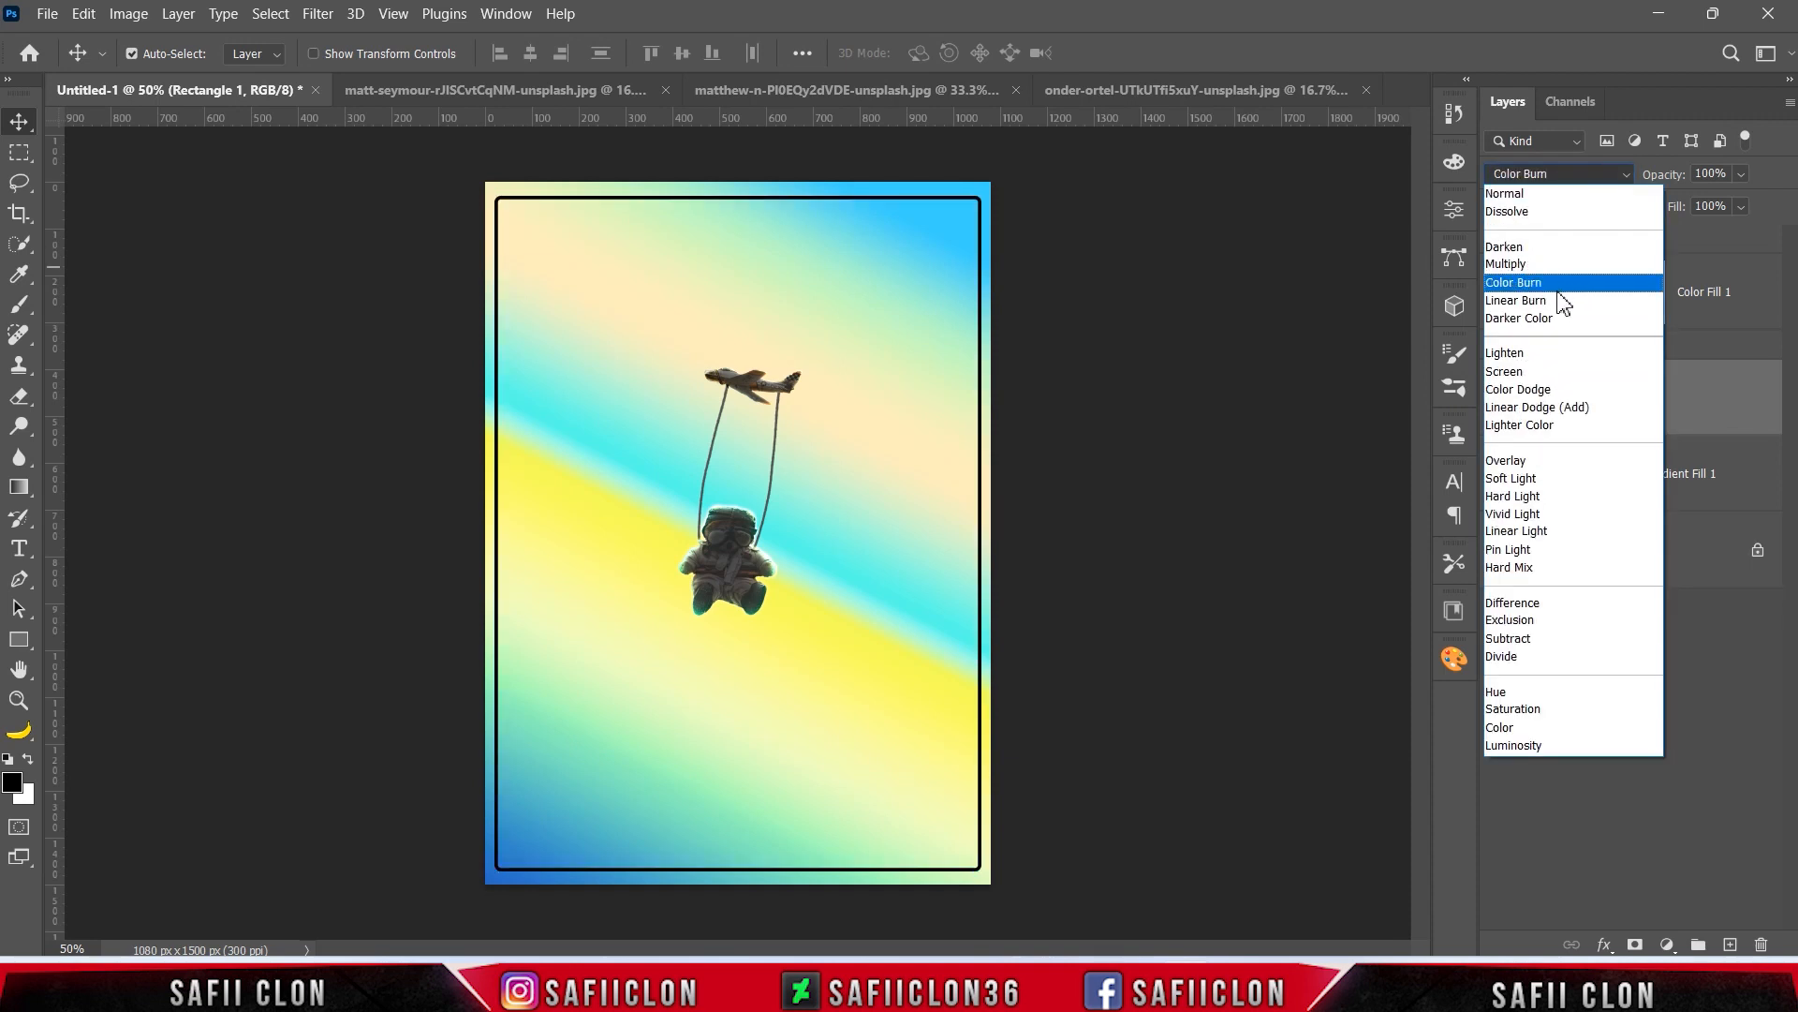
{"action": "left_click", "coordinate": [1518, 480]}
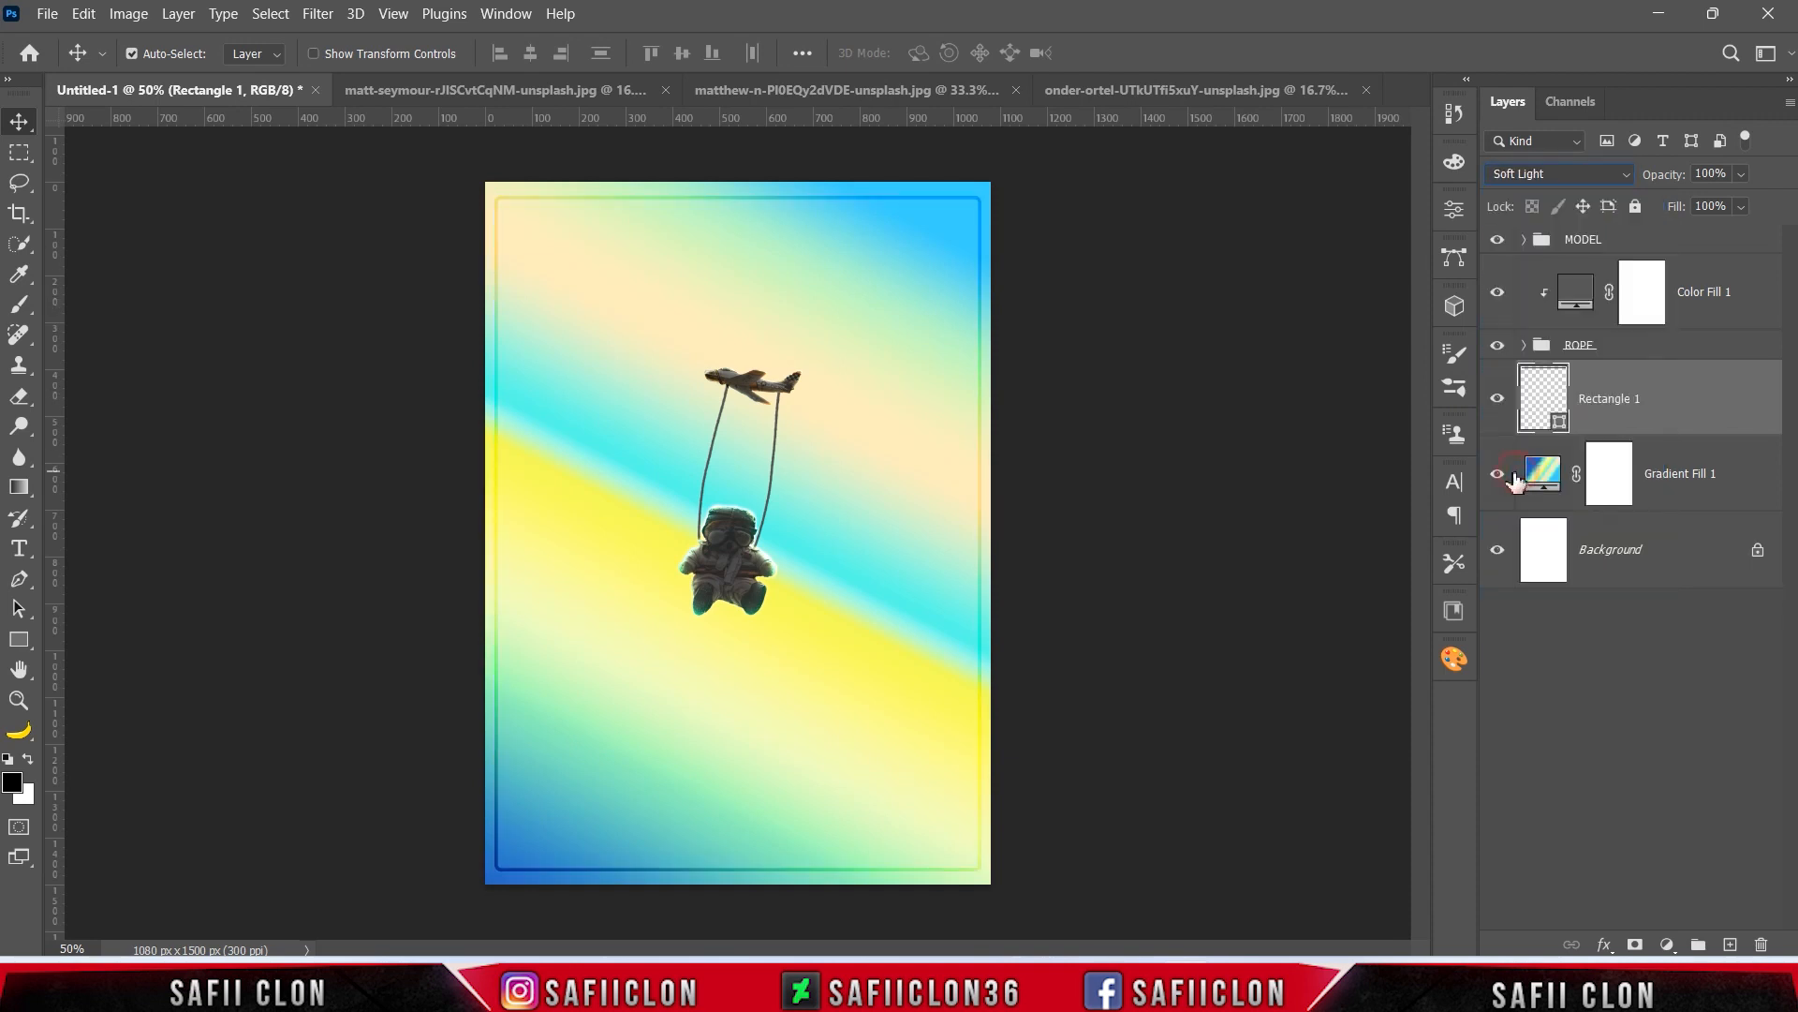
Step: Duplicate the Soft Light frame layer twice to strengthen the border
{"action": "right_click", "coordinate": [1669, 403]}
{"action": "left_click", "coordinate": [1386, 109]}
{"action": "left_click", "coordinate": [1098, 260]}
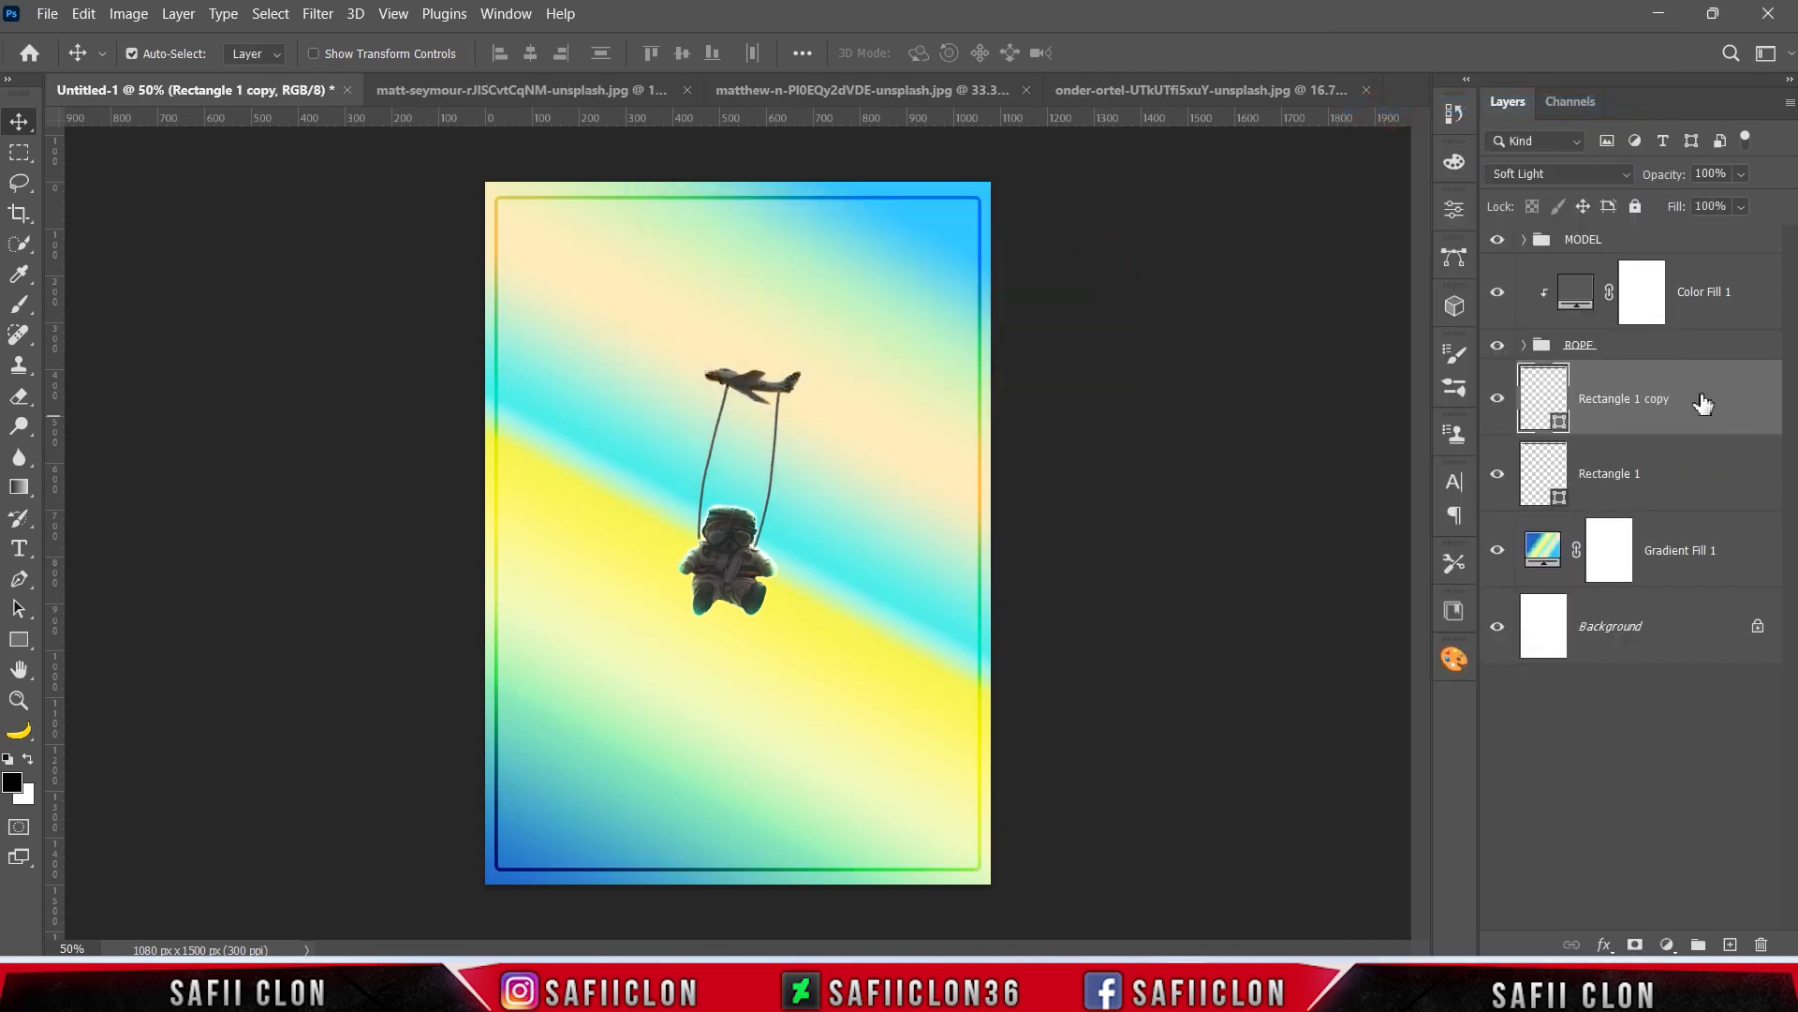
{"action": "right_click", "coordinate": [1700, 397]}
{"action": "left_click", "coordinate": [1450, 104]}
{"action": "left_click", "coordinate": [1090, 259]}
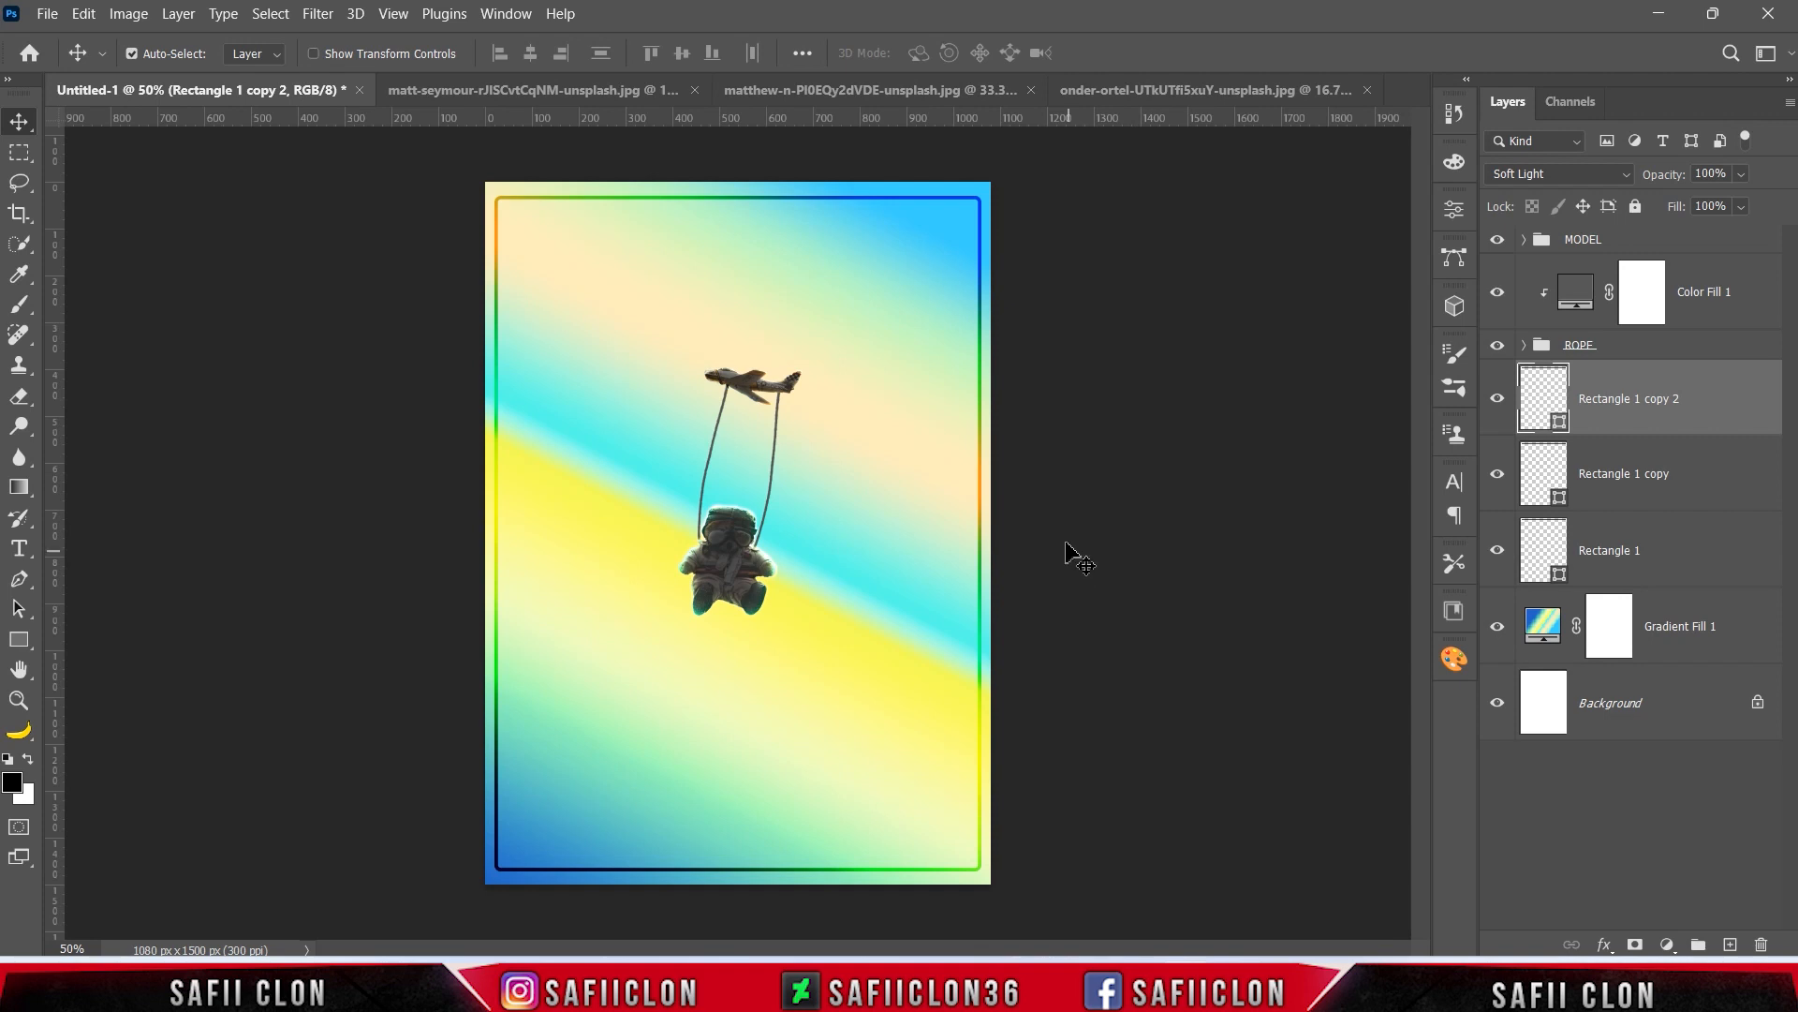
Step: Set up horizontal type above the MODEL group in Coolvetica Regular with black text colour
{"action": "left_click", "coordinate": [1693, 247]}
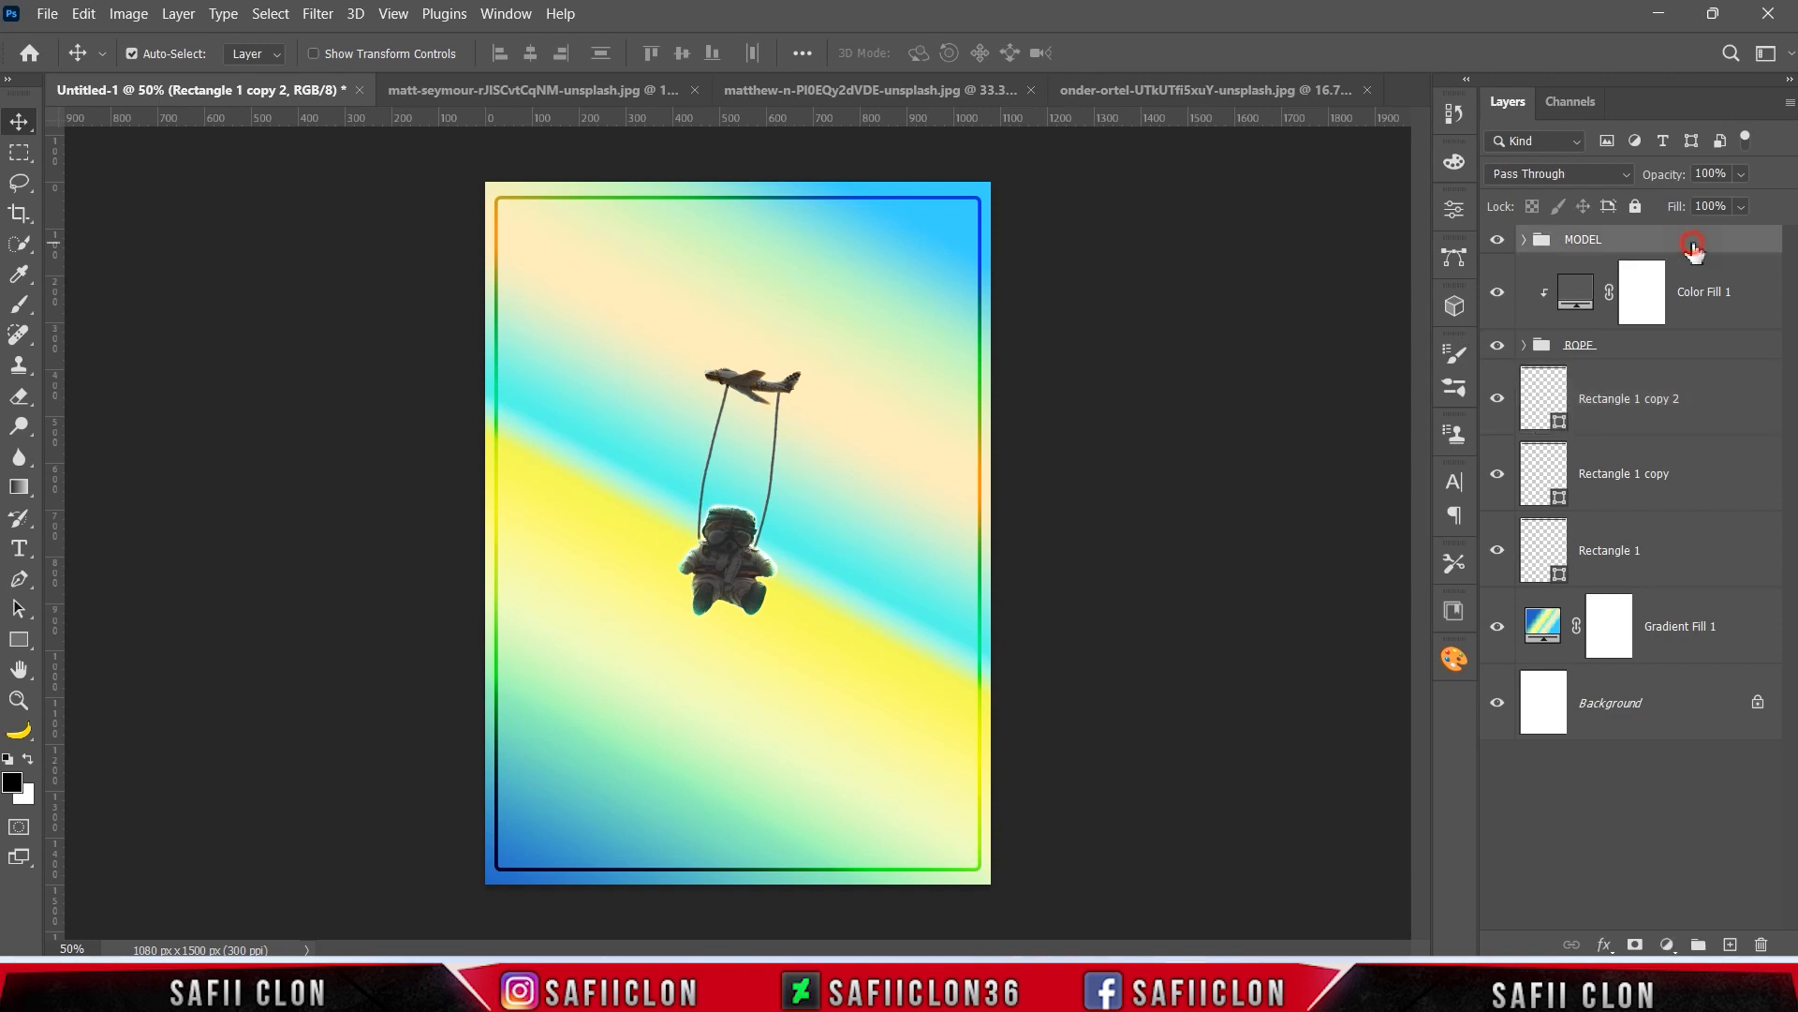
{"action": "left_click", "coordinate": [31, 548]}
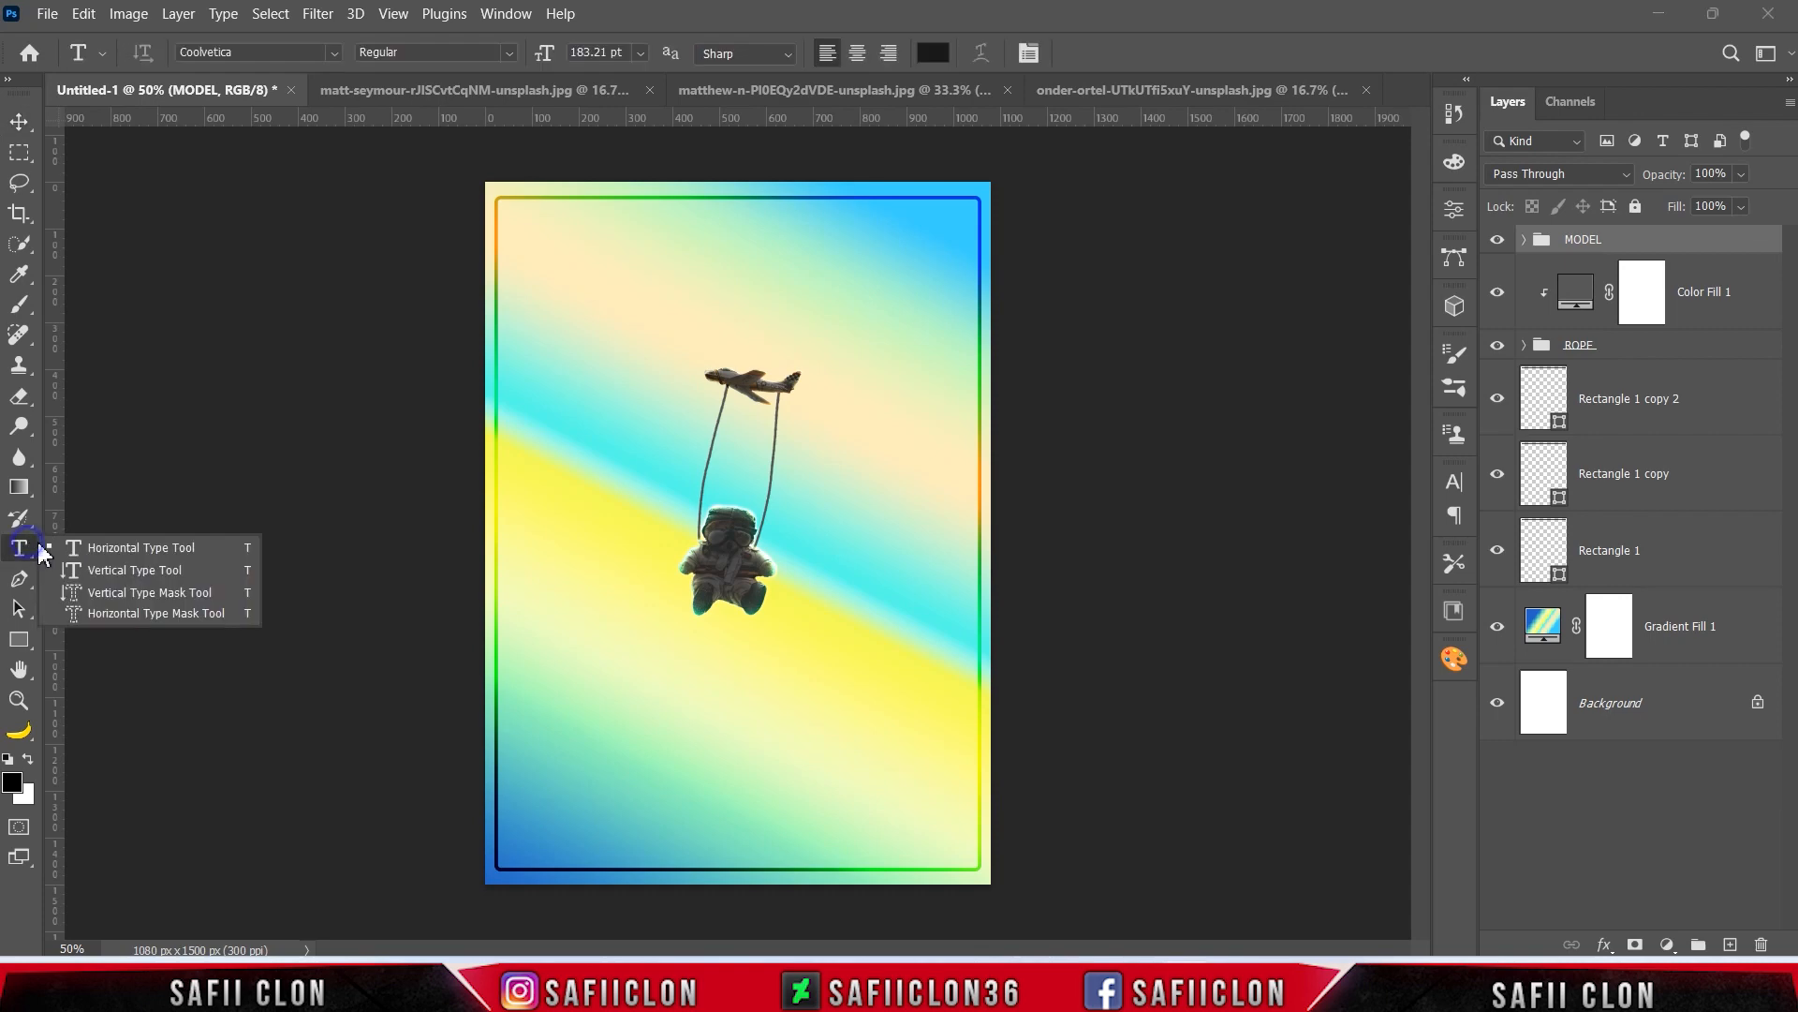
{"action": "left_click", "coordinate": [98, 547]}
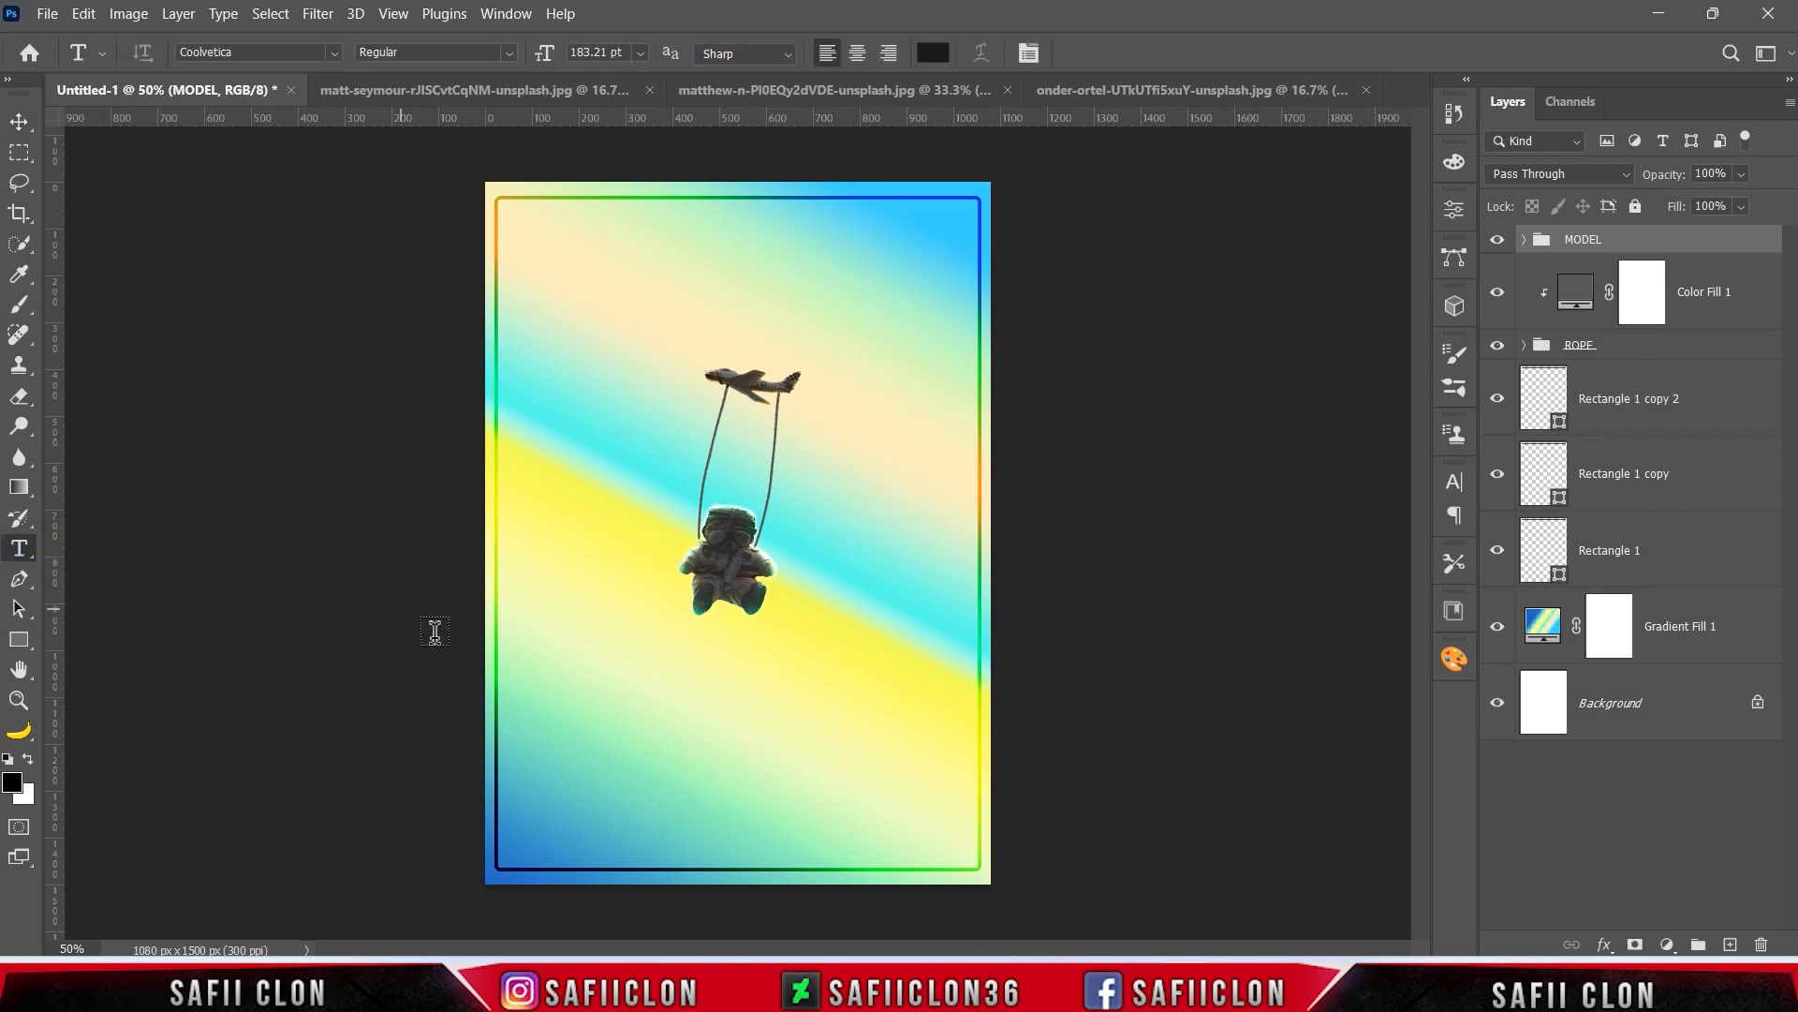
{"action": "left_click", "coordinate": [334, 54]}
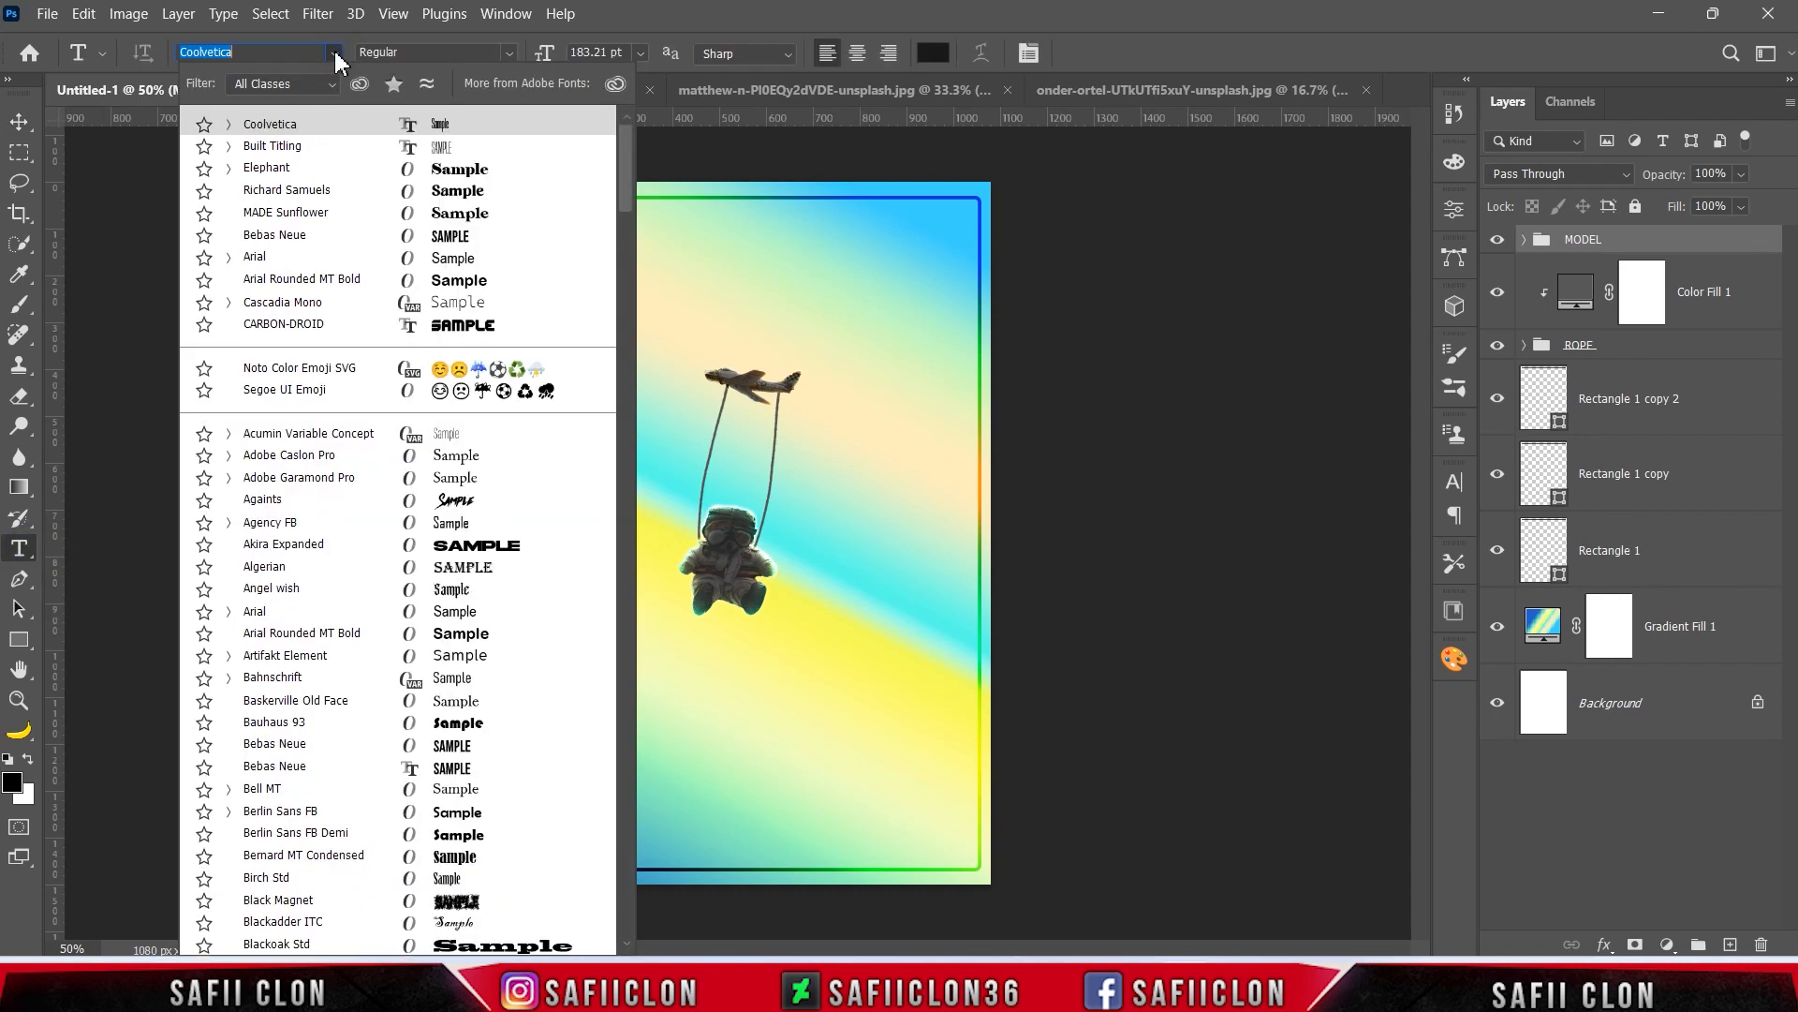
{"action": "left_click", "coordinate": [334, 127]}
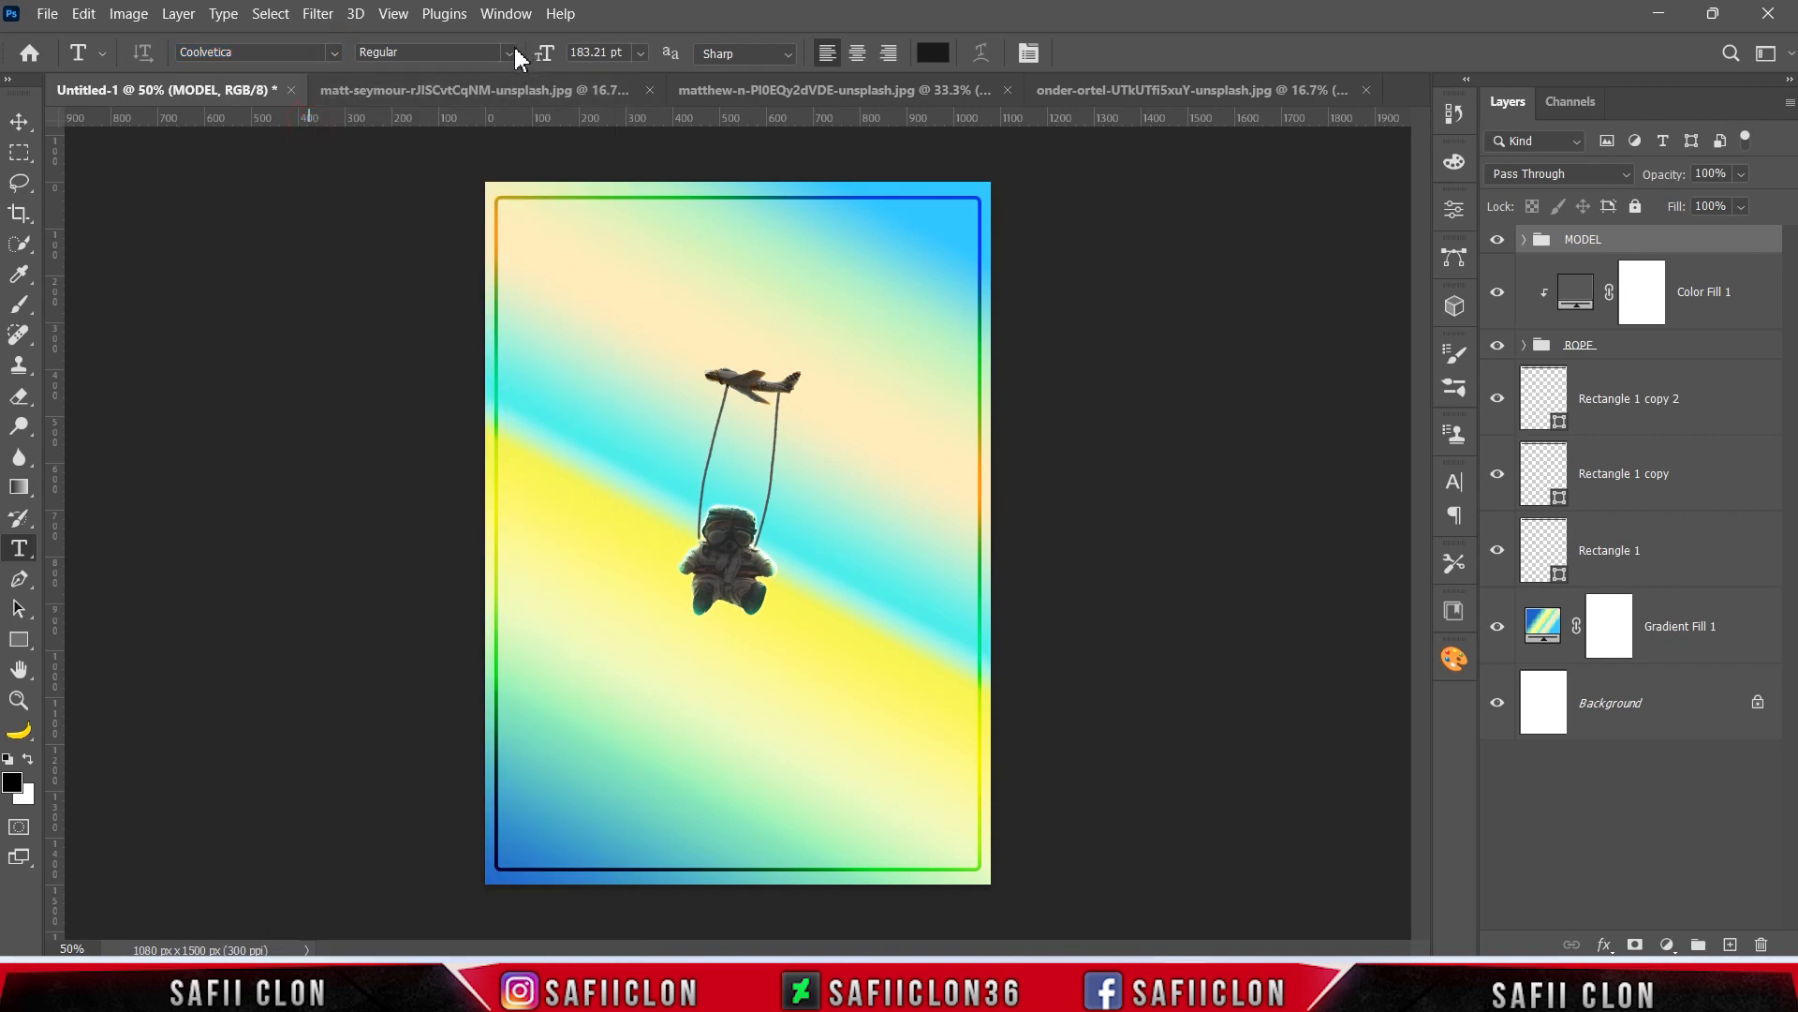
{"action": "left_click", "coordinate": [511, 49]}
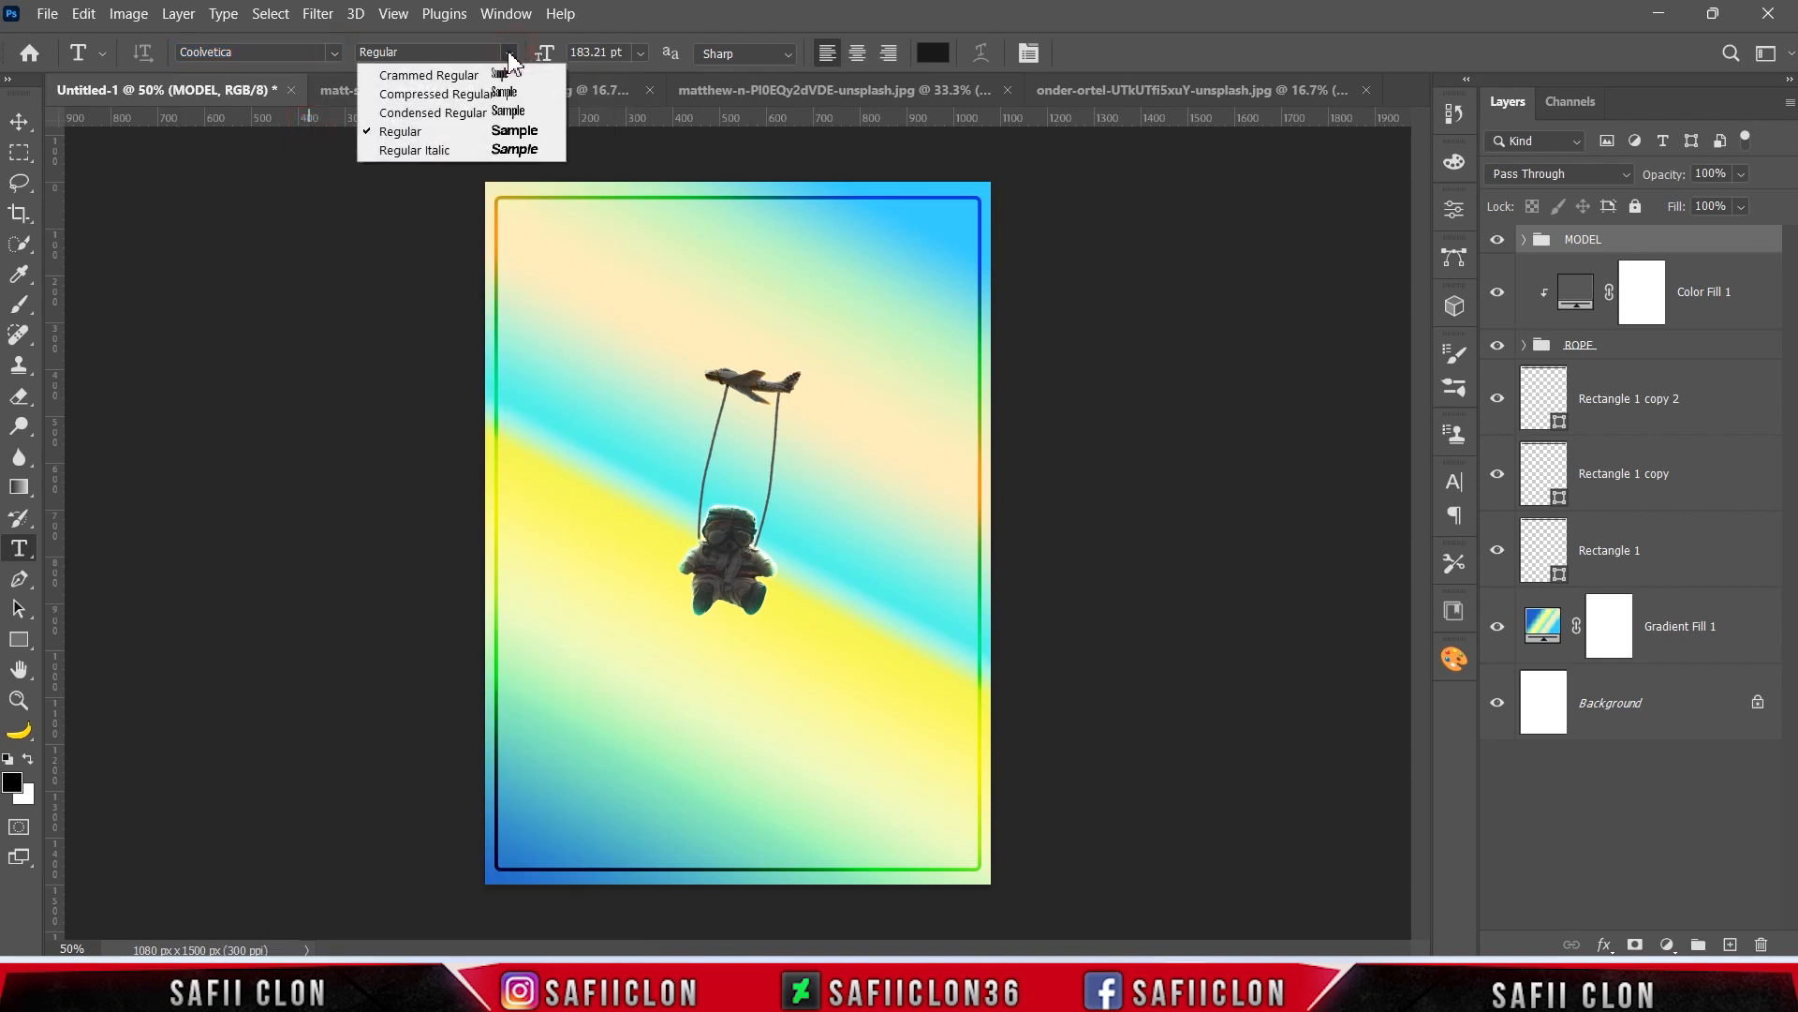
{"action": "left_click", "coordinate": [428, 132]}
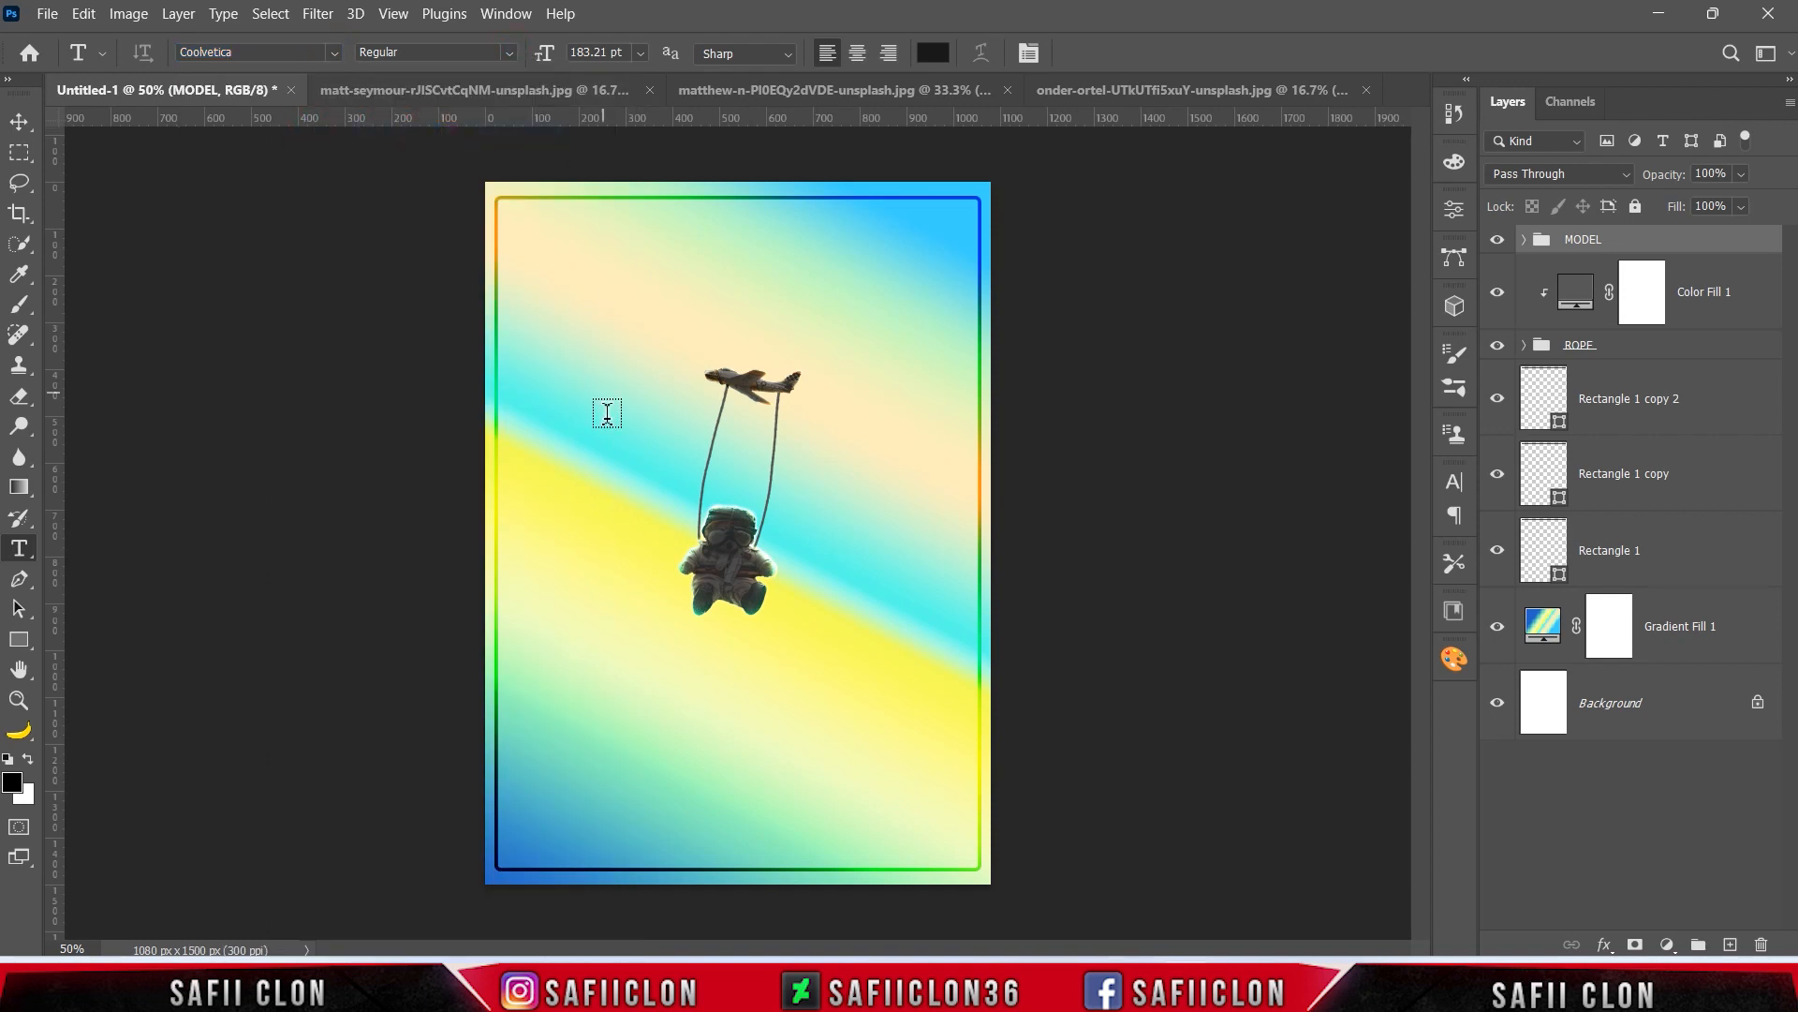
{"action": "left_click", "coordinate": [932, 53]}
{"action": "left_click", "coordinate": [1070, 385]}
{"action": "left_click", "coordinate": [1571, 82]}
Step: Add the title text BEARBOY across the lower part of the canvas
{"action": "left_click", "coordinate": [663, 745]}
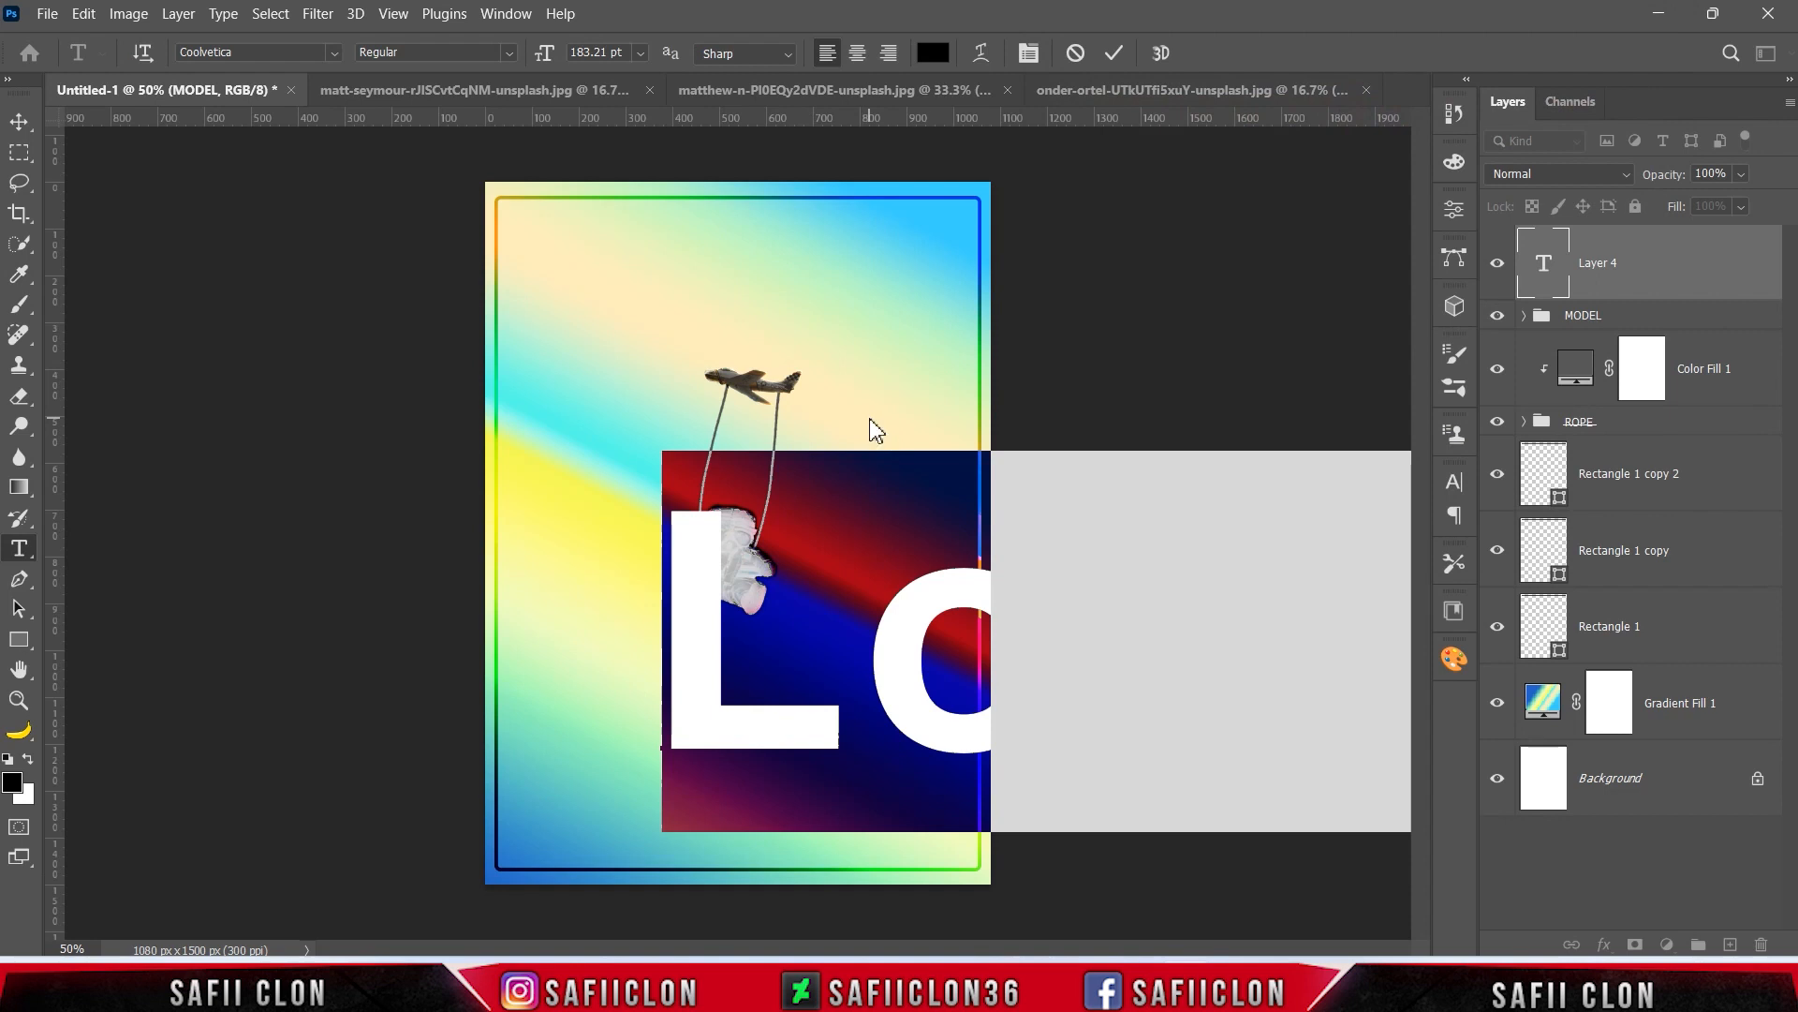
{"action": "type", "text": "BE"}
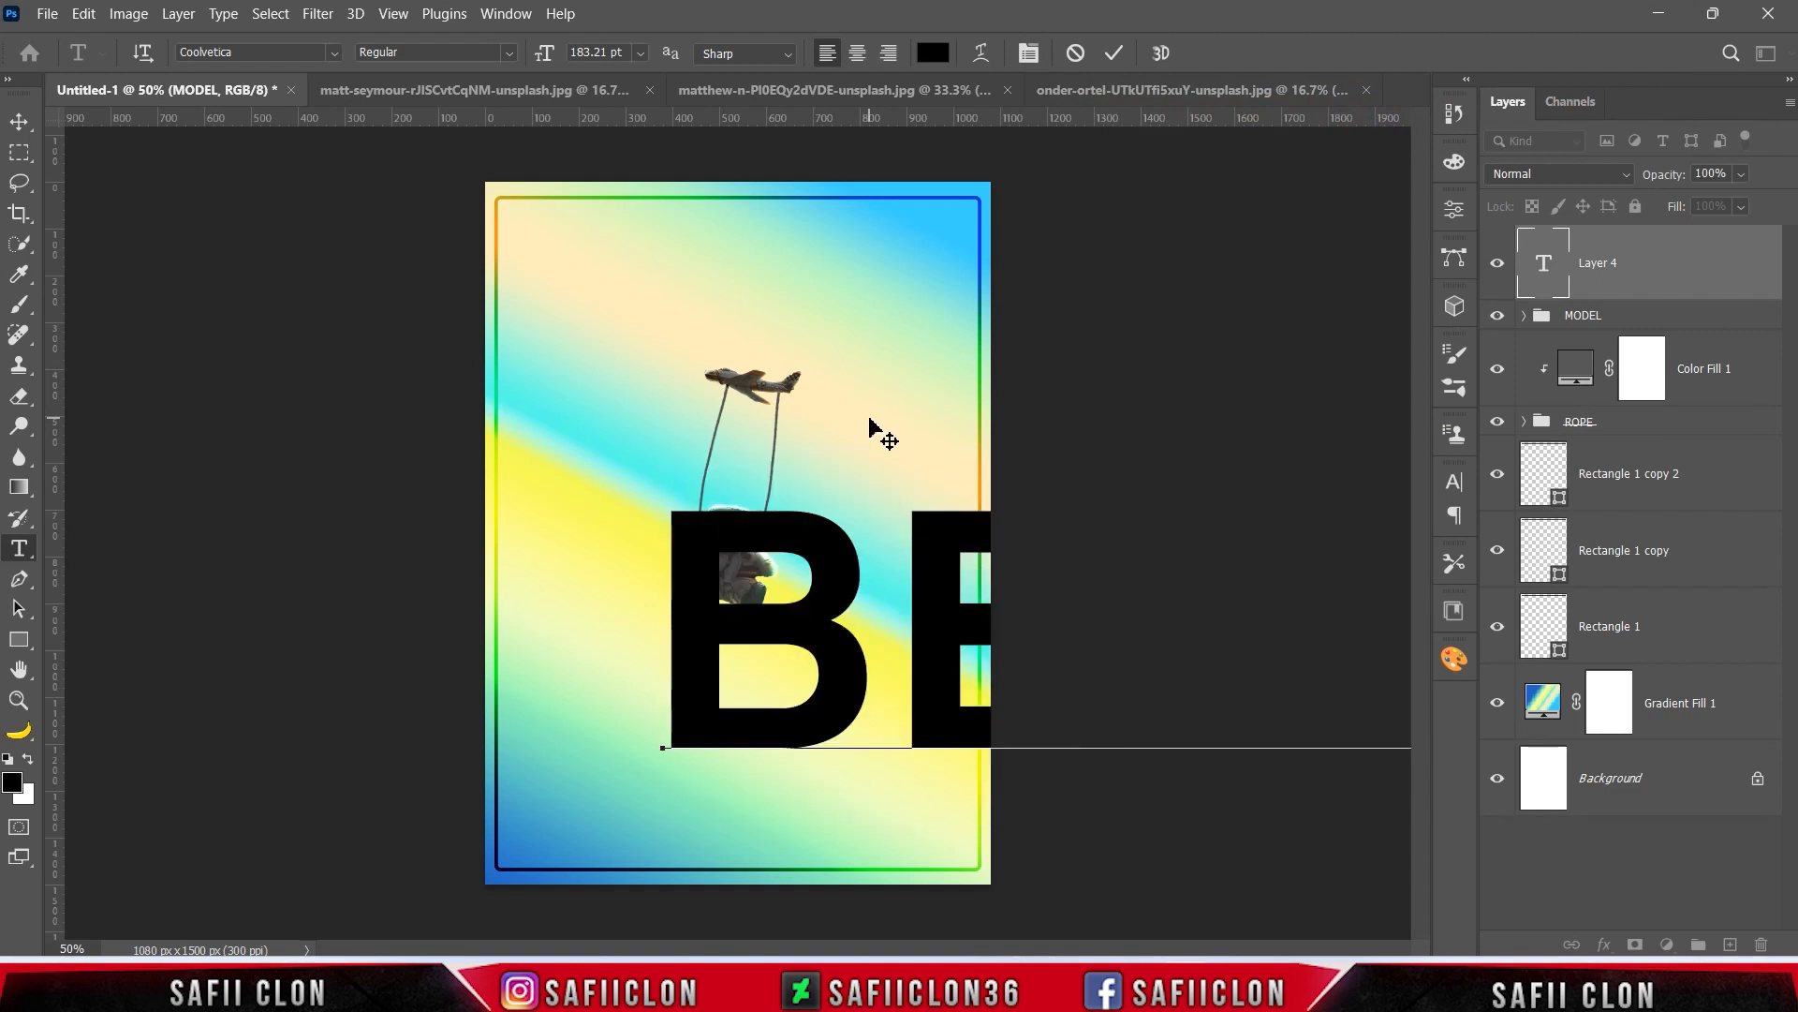
{"action": "left_click", "coordinate": [1114, 52]}
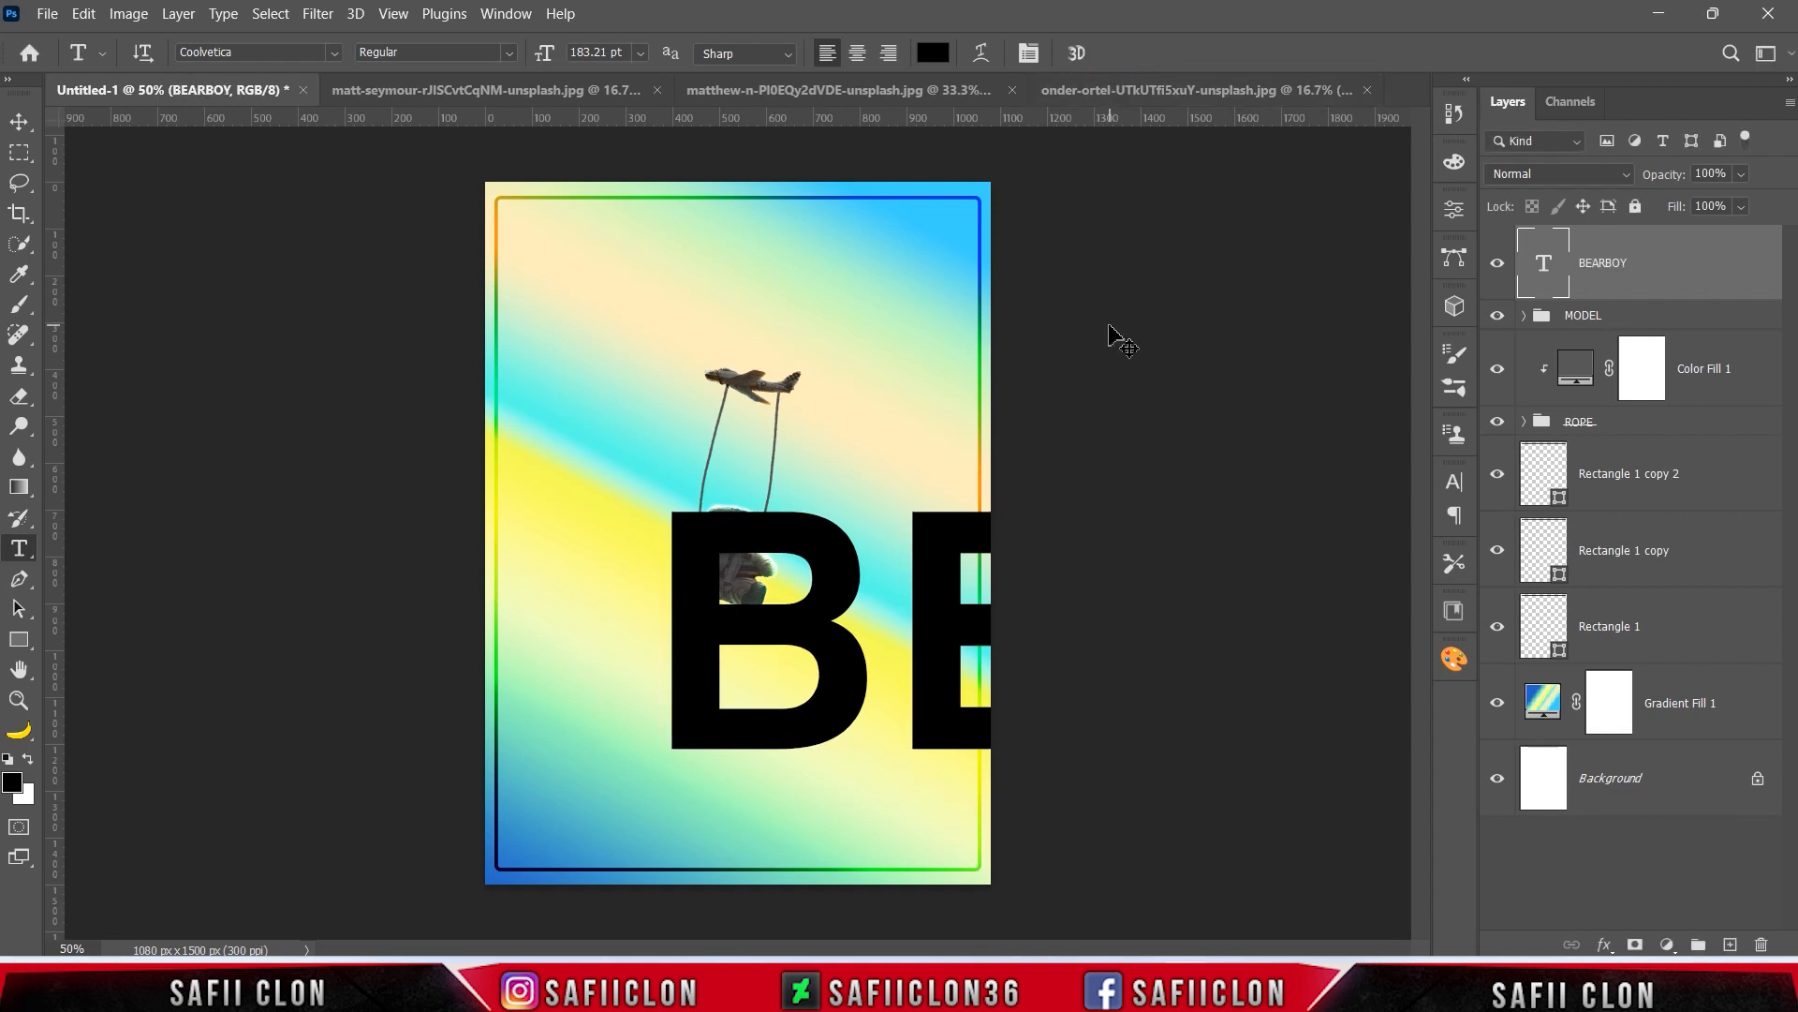
Step: Scale the BEARBOY title down to about 7.21% and place it at the lower centre of the poster, inside the frame
{"action": "key", "text": "ctrl+t"}
{"action": "left_click_drag", "start_coordinate": [664, 454], "coordinate": [729, 635]}
{"action": "left_click_drag", "start_coordinate": [849, 648], "coordinate": [759, 808]}
{"action": "mouse_move", "coordinate": [641, 792]}
{"action": "left_mouse_down"}
{"action": "mouse_move", "coordinate": [737, 819]}
{"action": "mouse_move", "coordinate": [666, 802]}
{"action": "left_mouse_up"}
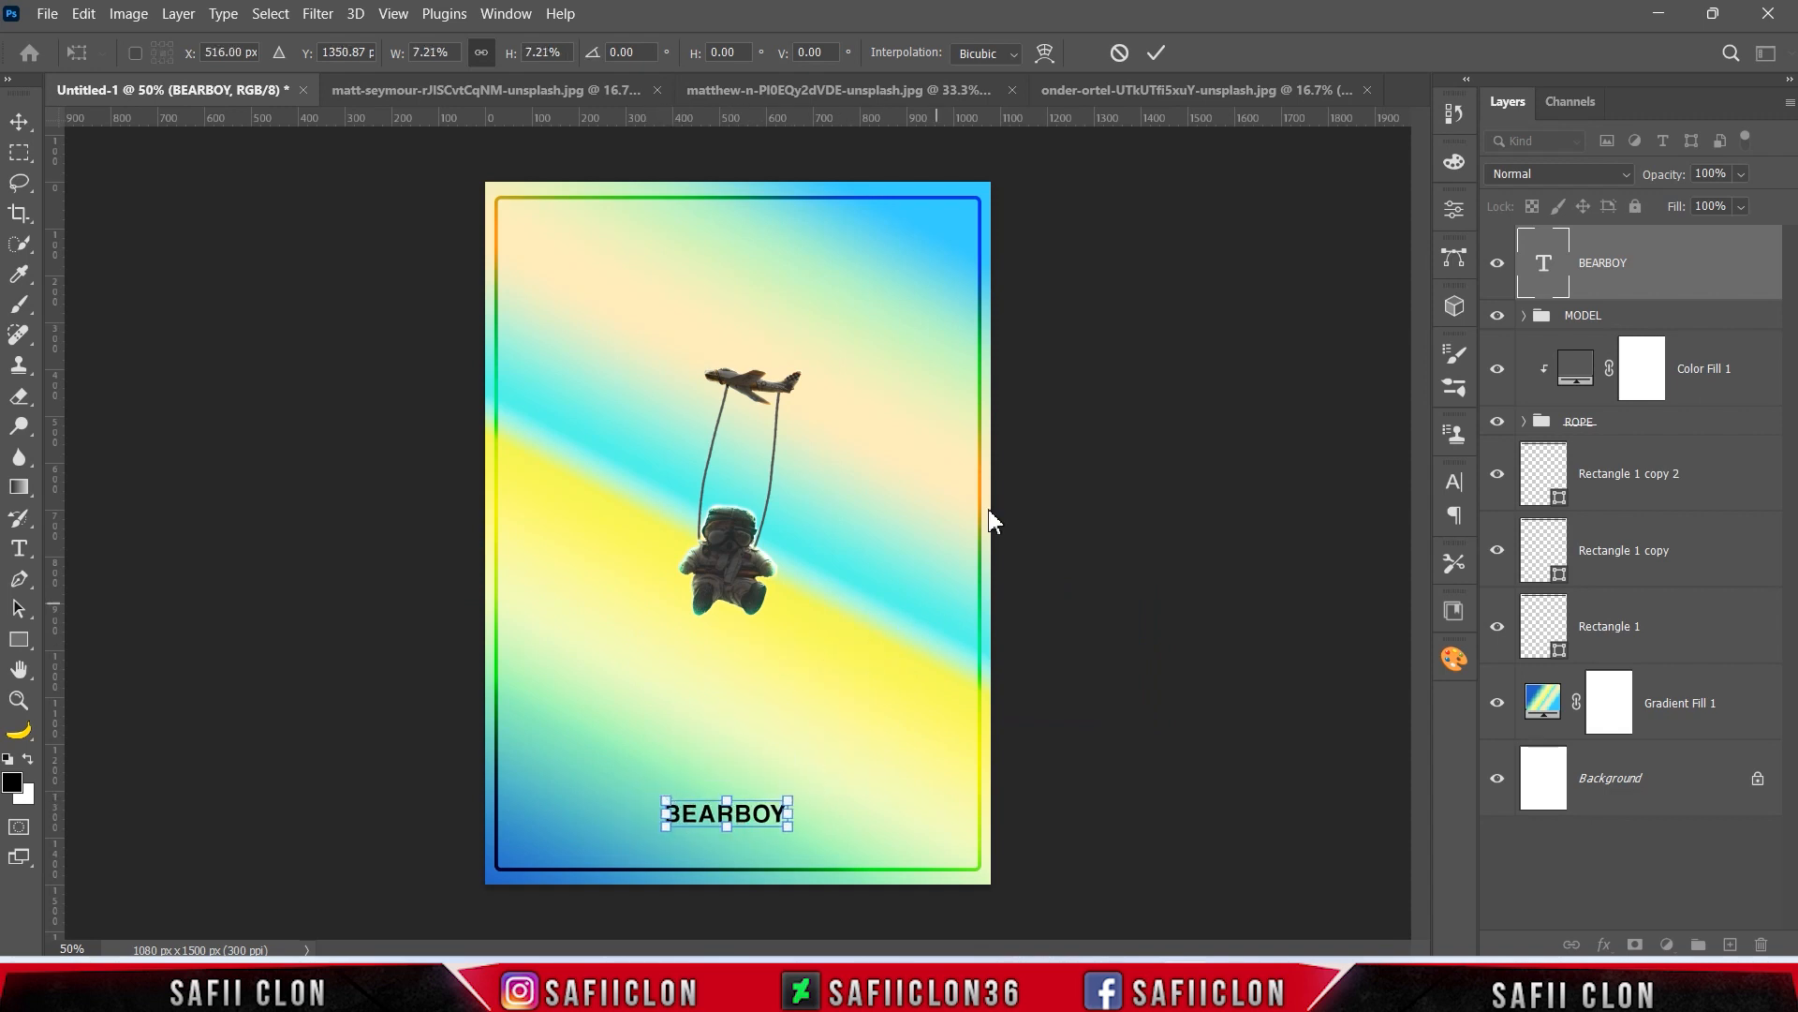
{"action": "left_click", "coordinate": [1157, 54]}
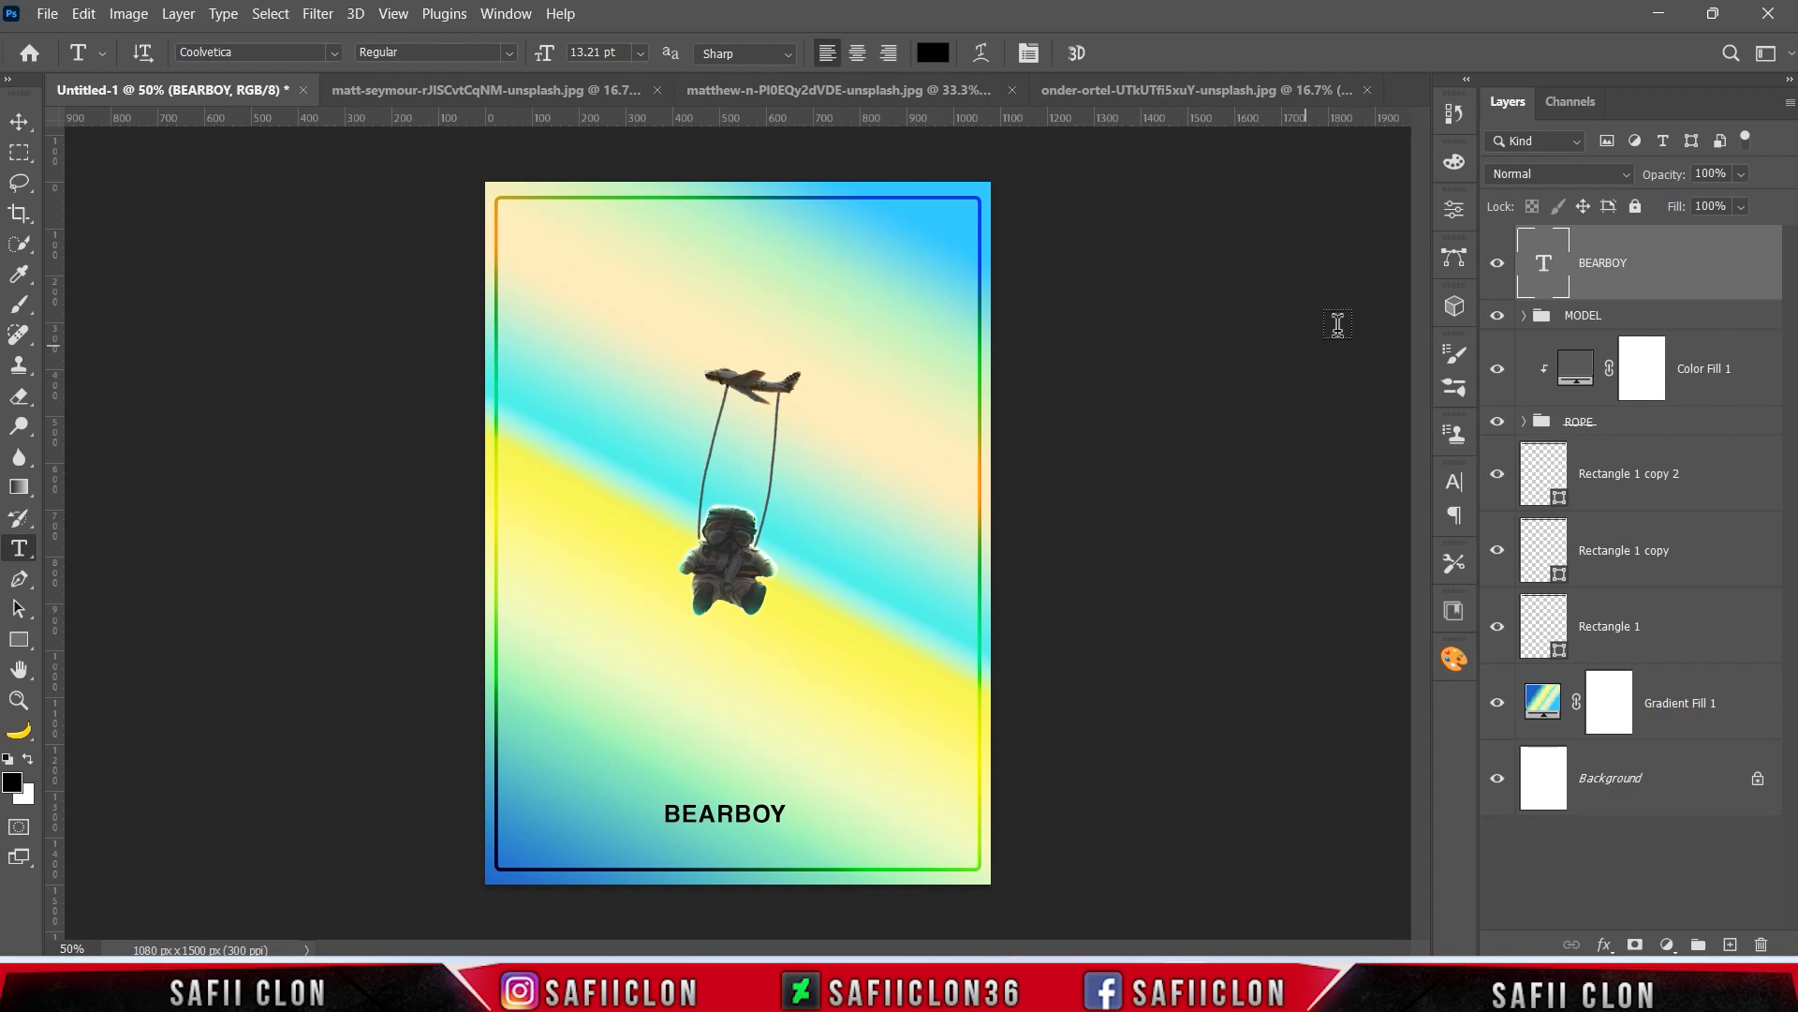
Step: Set the BEARBOY text layer's blend mode to Vivid Light and its fill to 93%
{"action": "left_click", "coordinate": [1571, 178]}
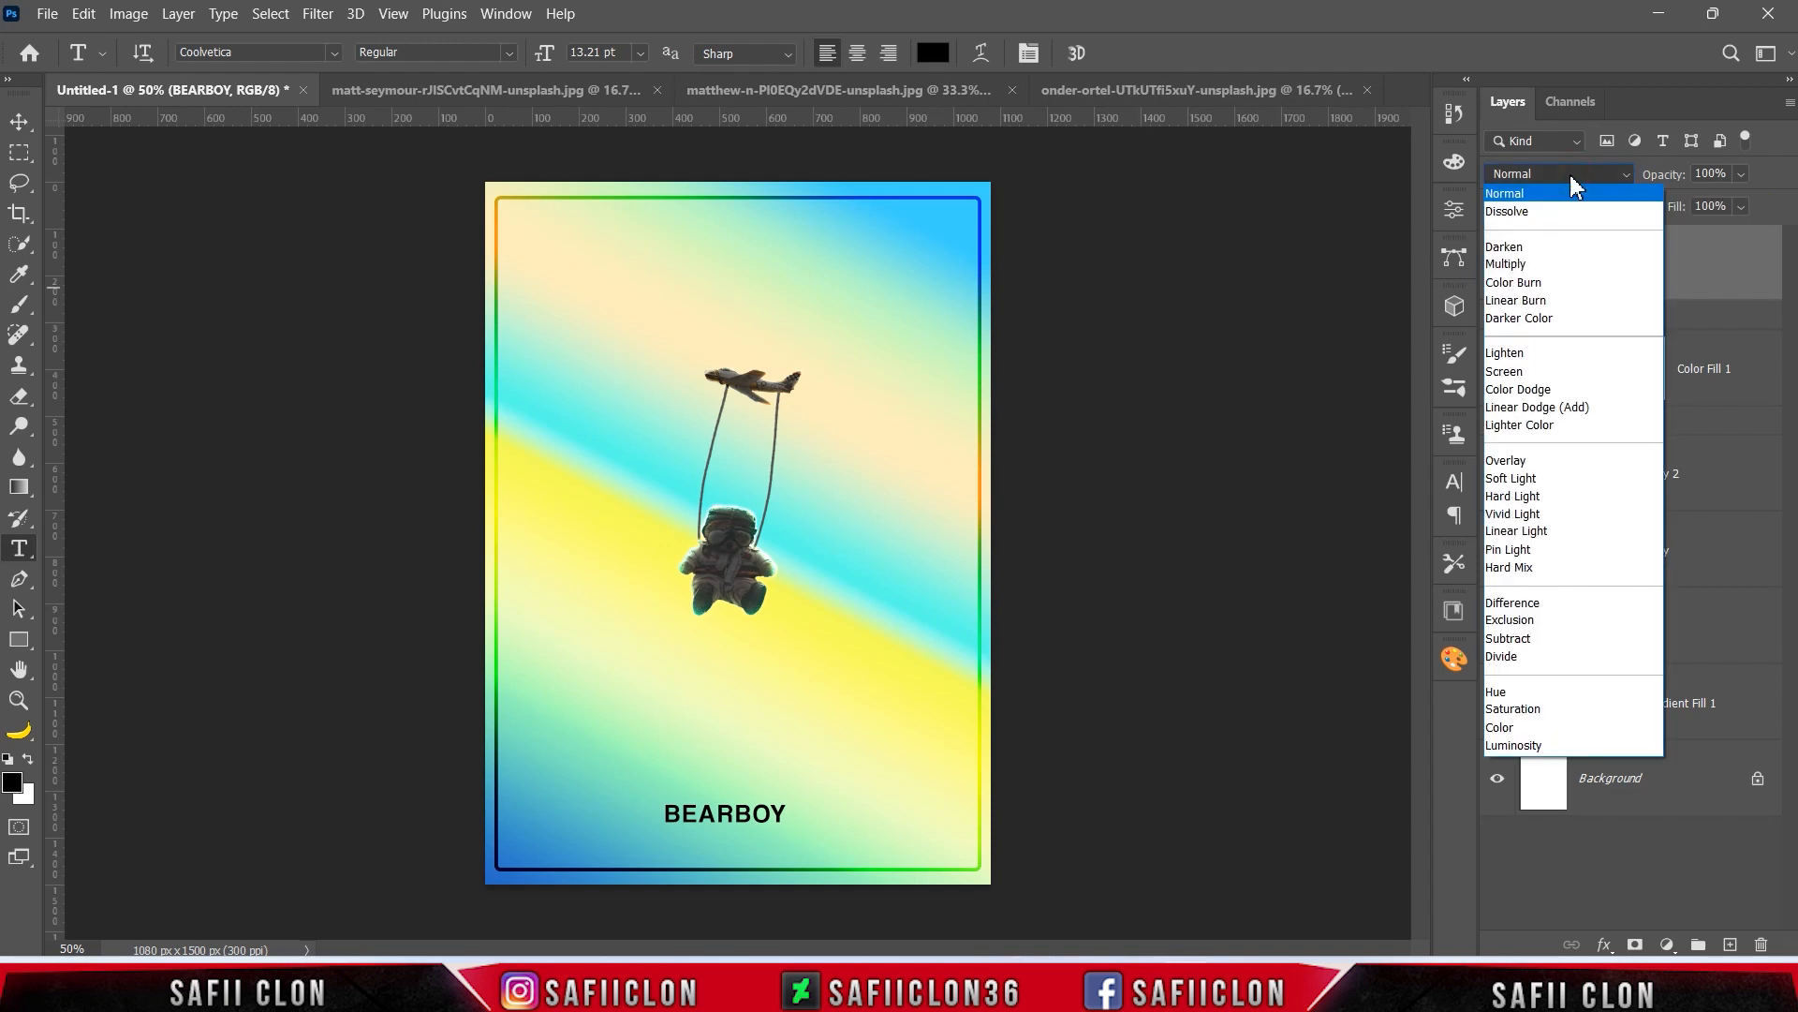
{"action": "left_click", "coordinate": [1536, 513]}
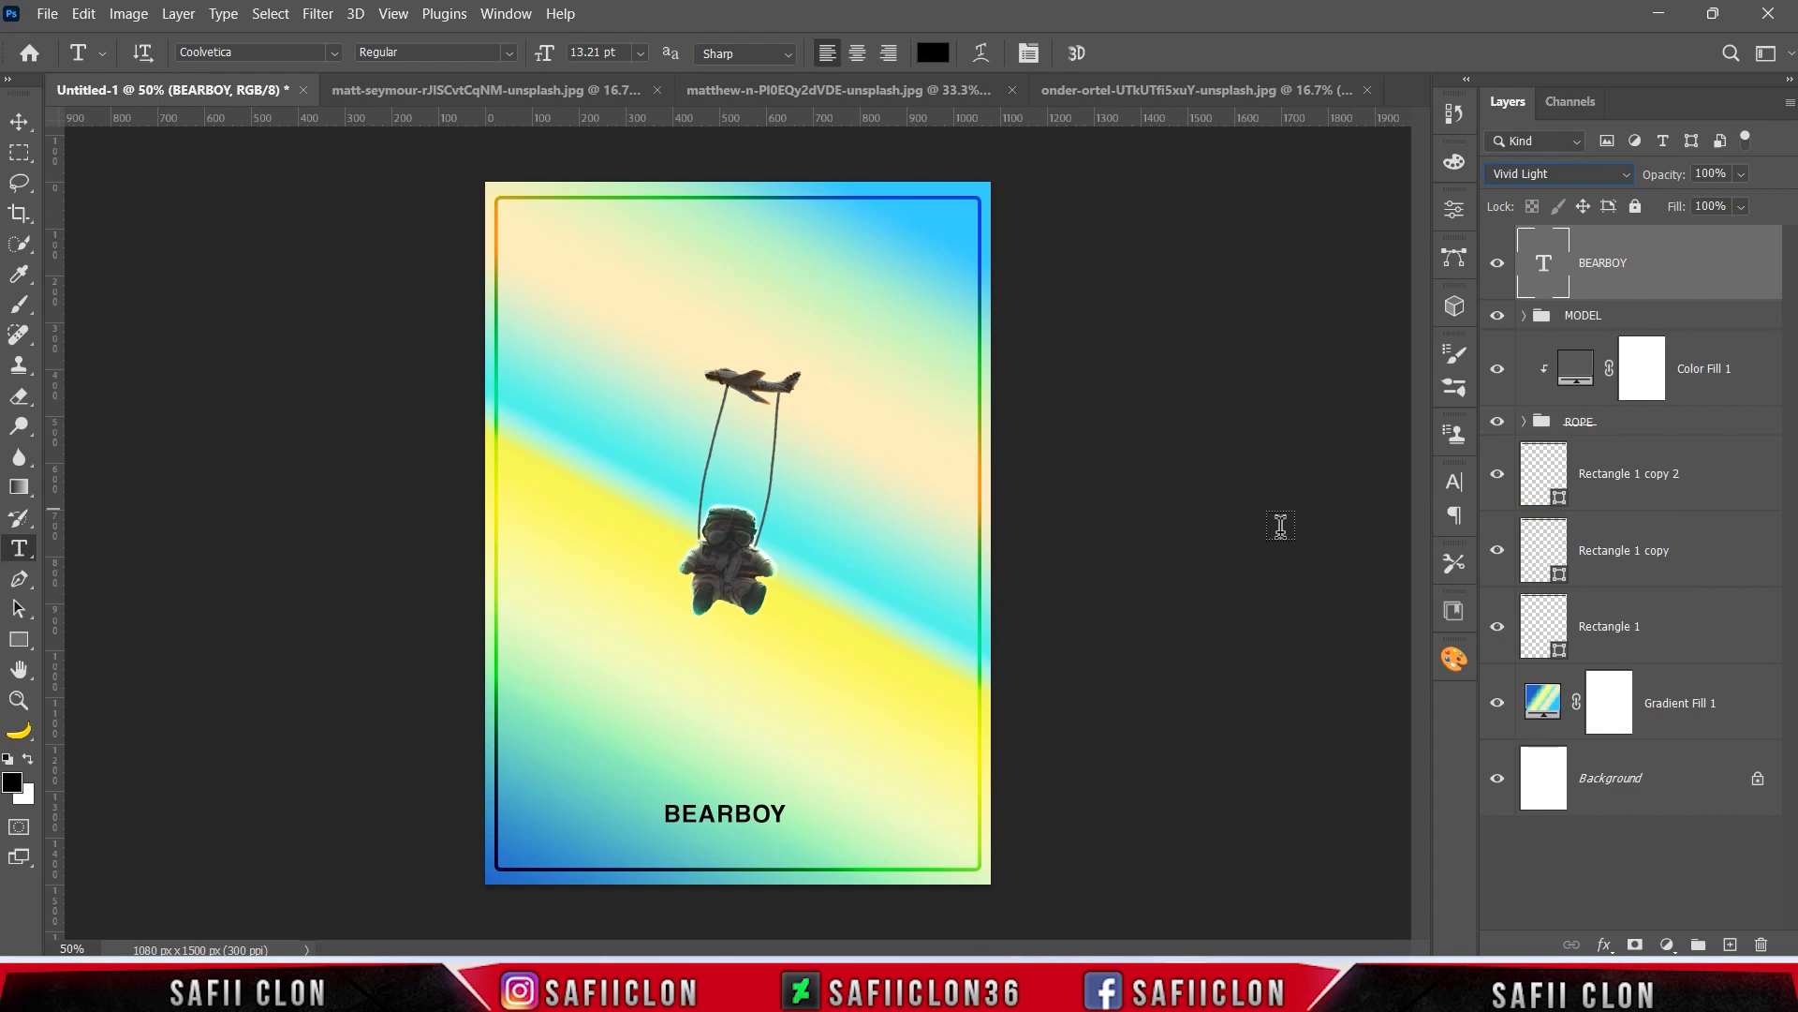
{"action": "left_click", "coordinate": [1742, 207]}
{"action": "left_click_drag", "start_coordinate": [1768, 245], "coordinate": [1764, 248]}
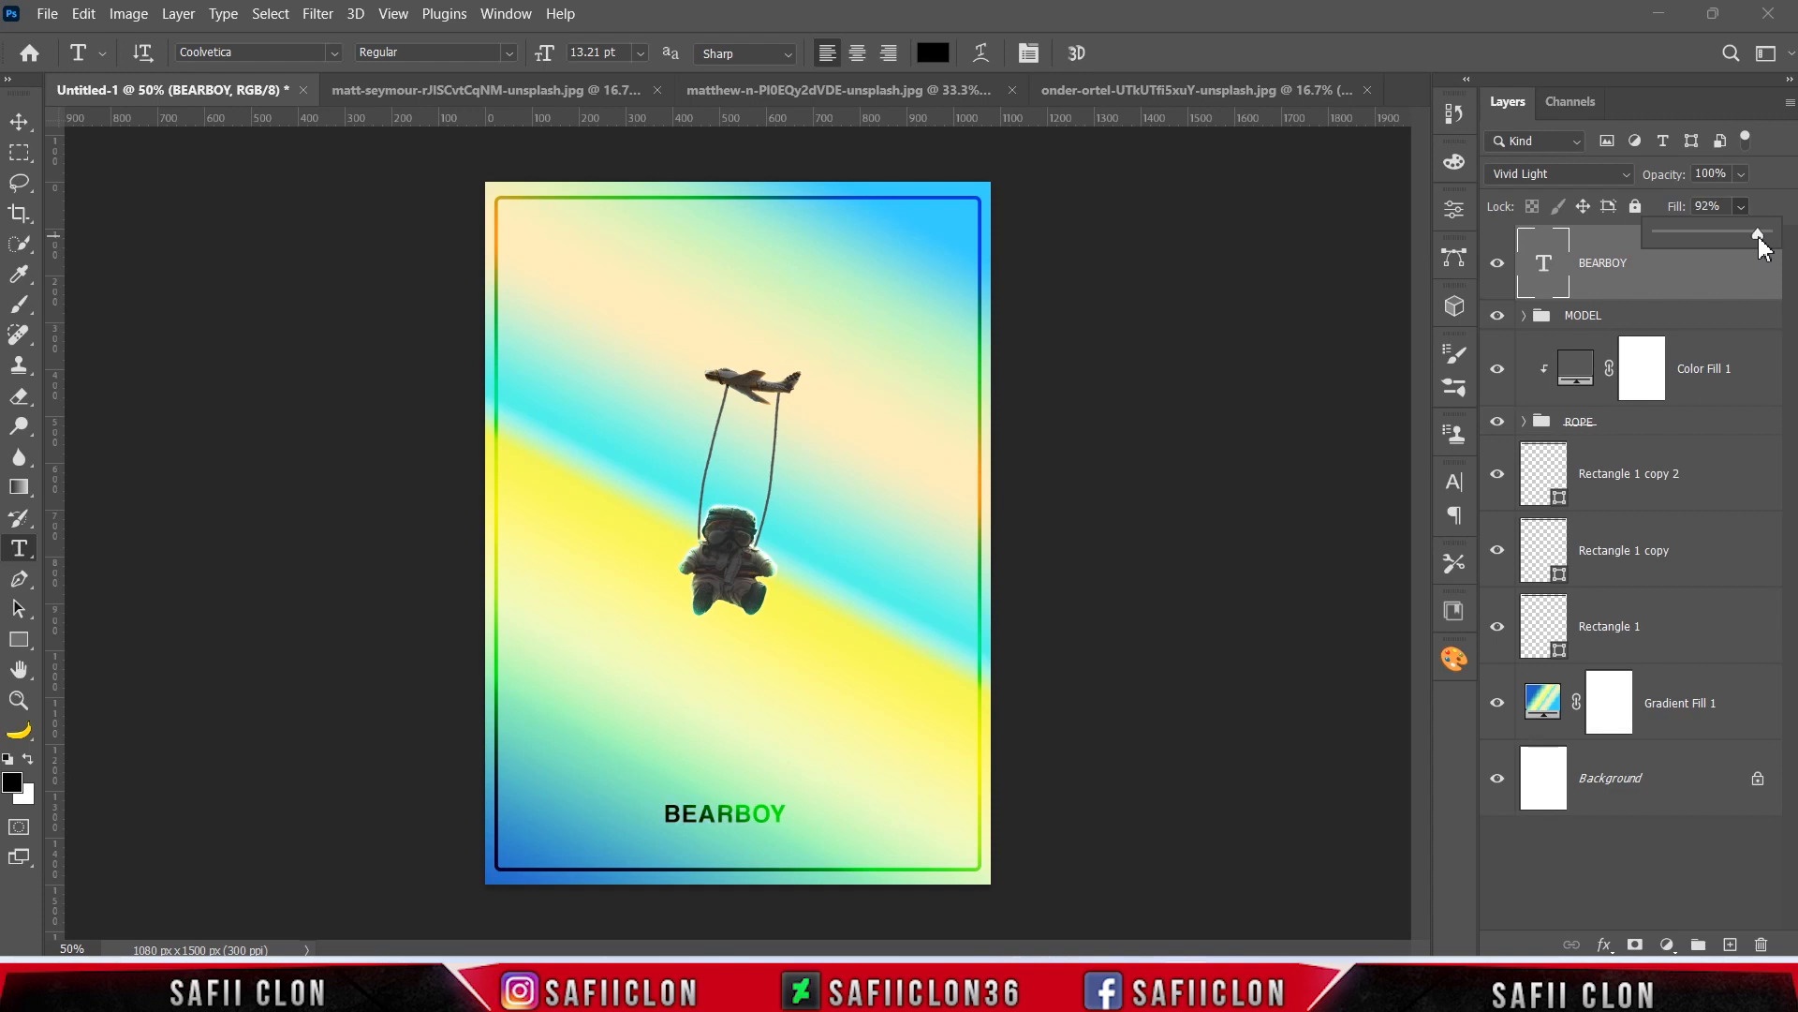
{"action": "left_click", "coordinate": [1741, 207]}
Step: Duplicate the BEARBOY text layer and move the copy straight down to sit directly beneath the original
{"action": "left_click", "coordinate": [1686, 258]}
{"action": "right_click", "coordinate": [1687, 261]}
{"action": "left_click", "coordinate": [1482, 119]}
{"action": "left_click", "coordinate": [1089, 258]}
{"action": "key", "text": "ctrl+t"}
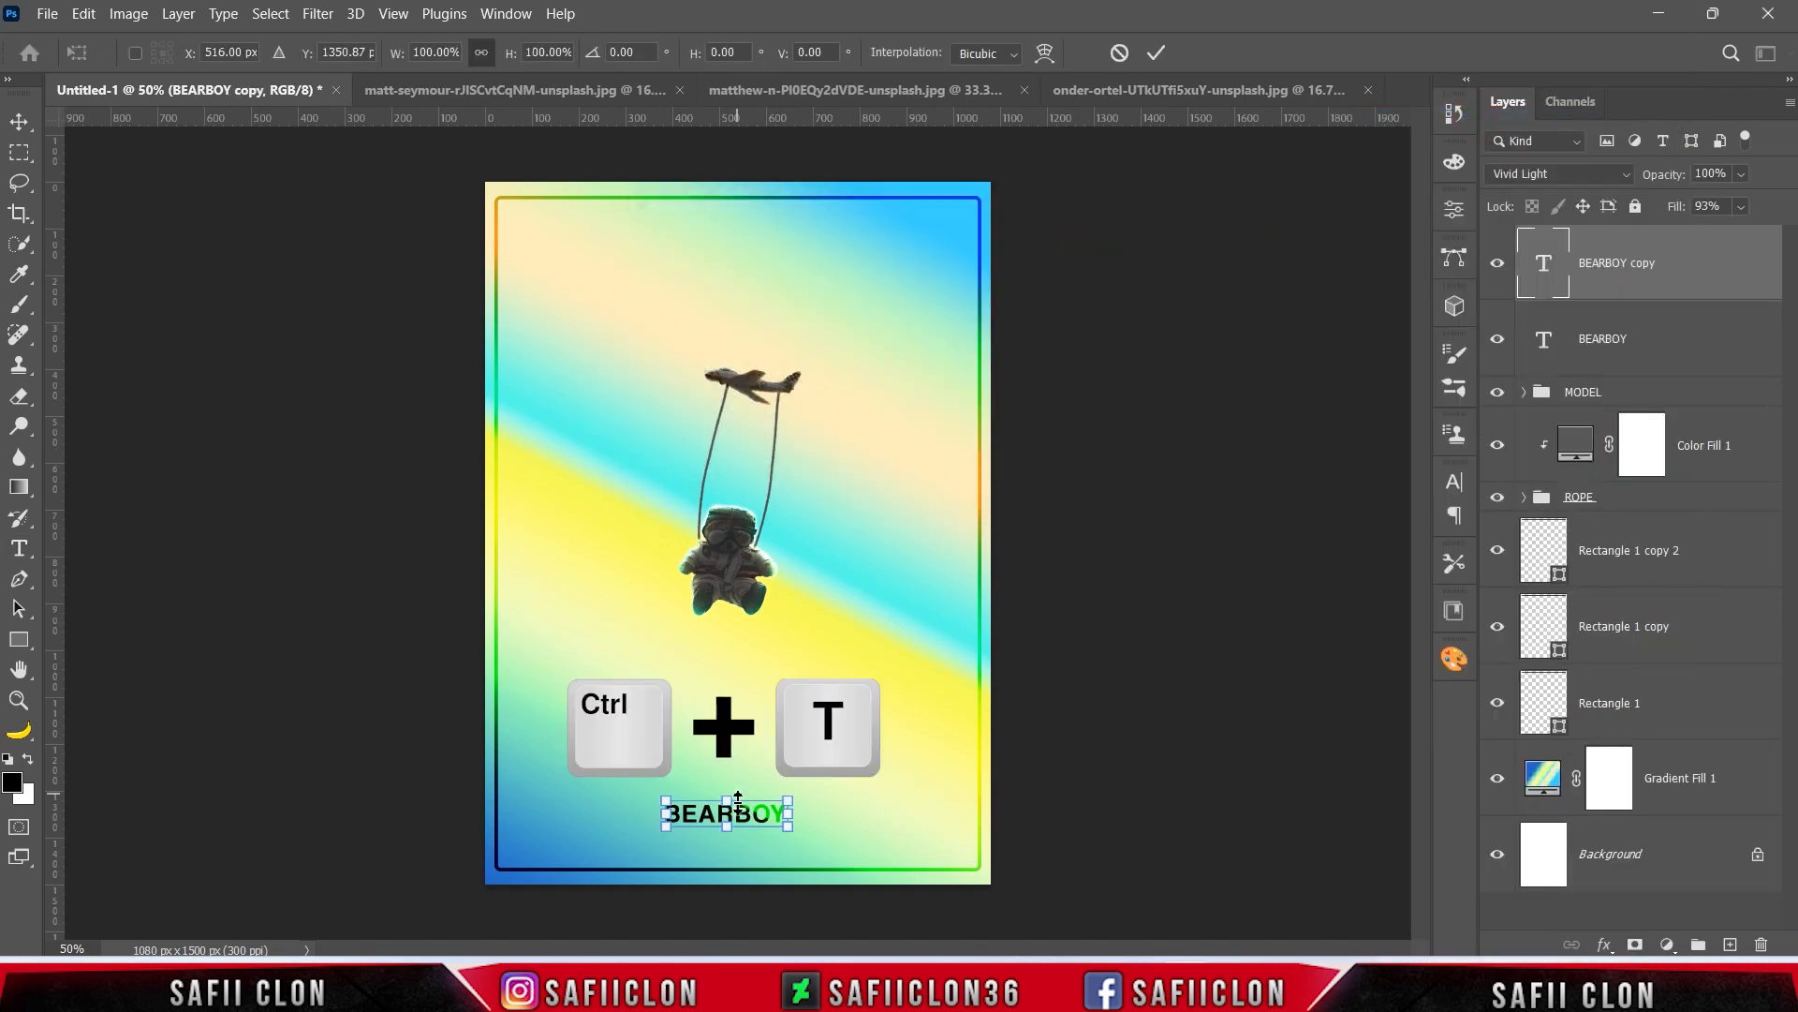
{"action": "left_click_drag", "start_coordinate": [749, 819], "coordinate": [749, 841]}
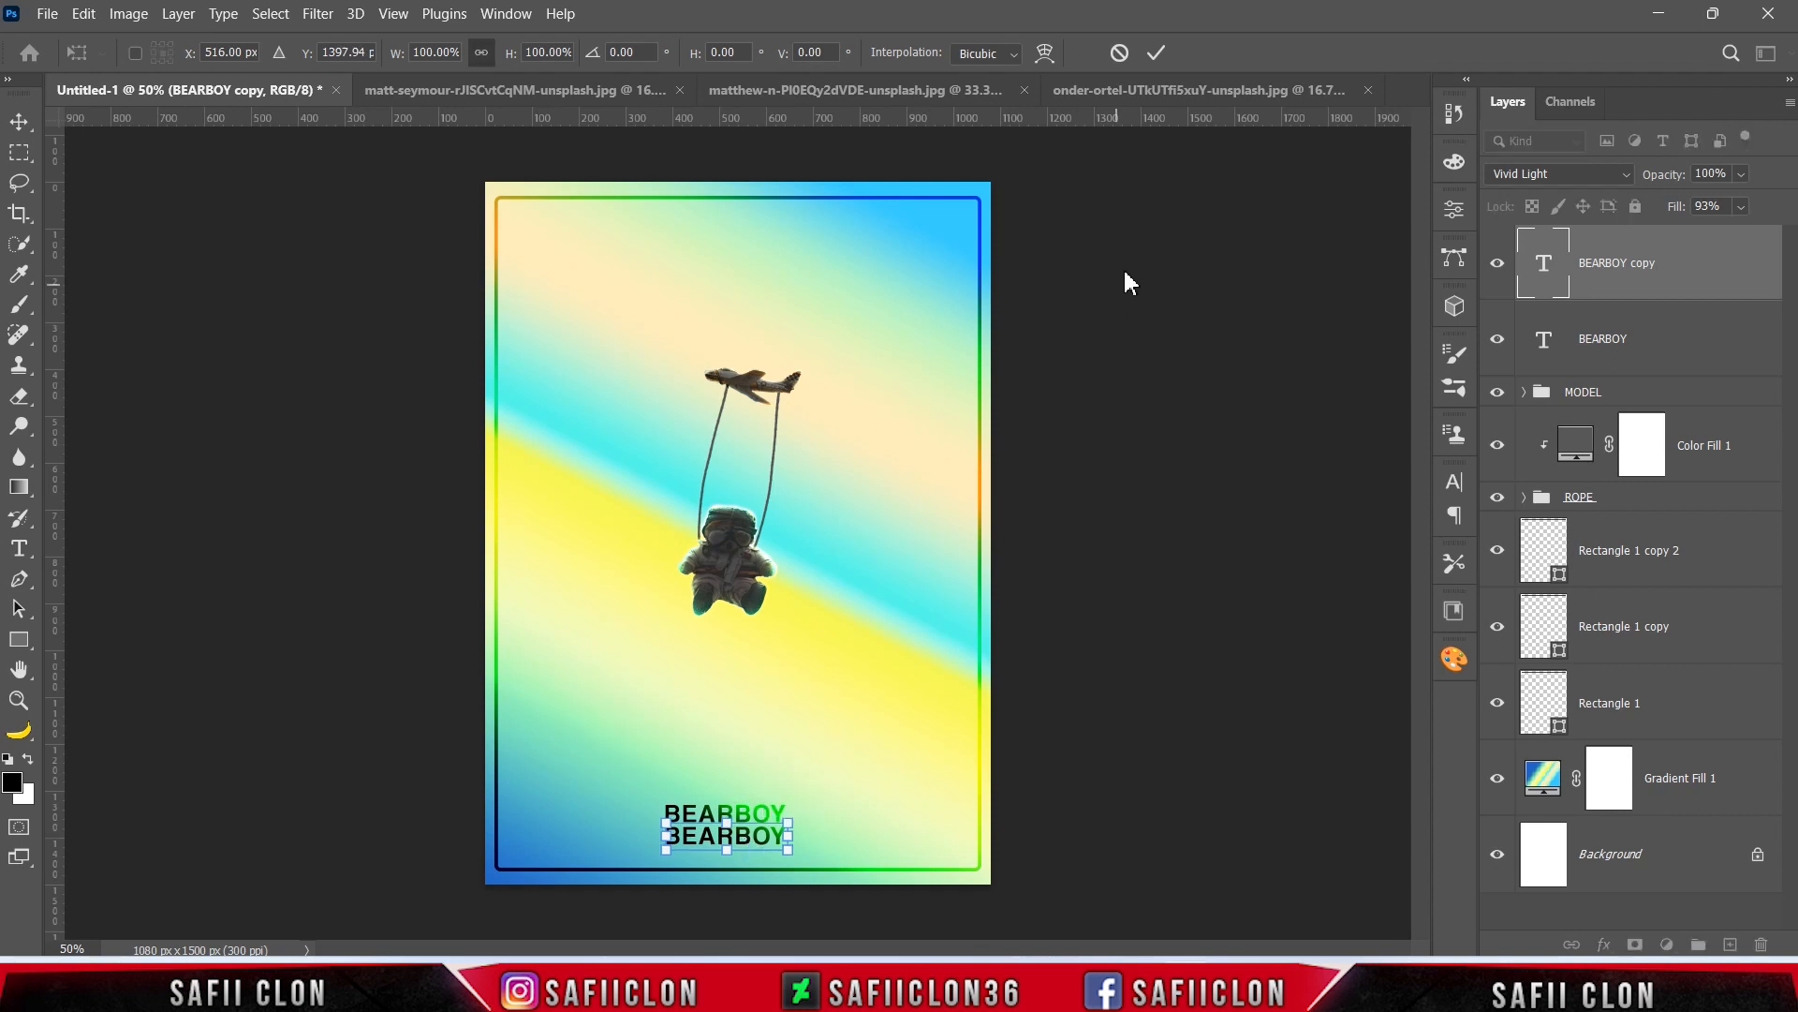
{"action": "left_click", "coordinate": [1157, 52]}
Step: Replace the text of the lower BEARBOY copy with DREAM
{"action": "key", "text": "ctrl+plus"}
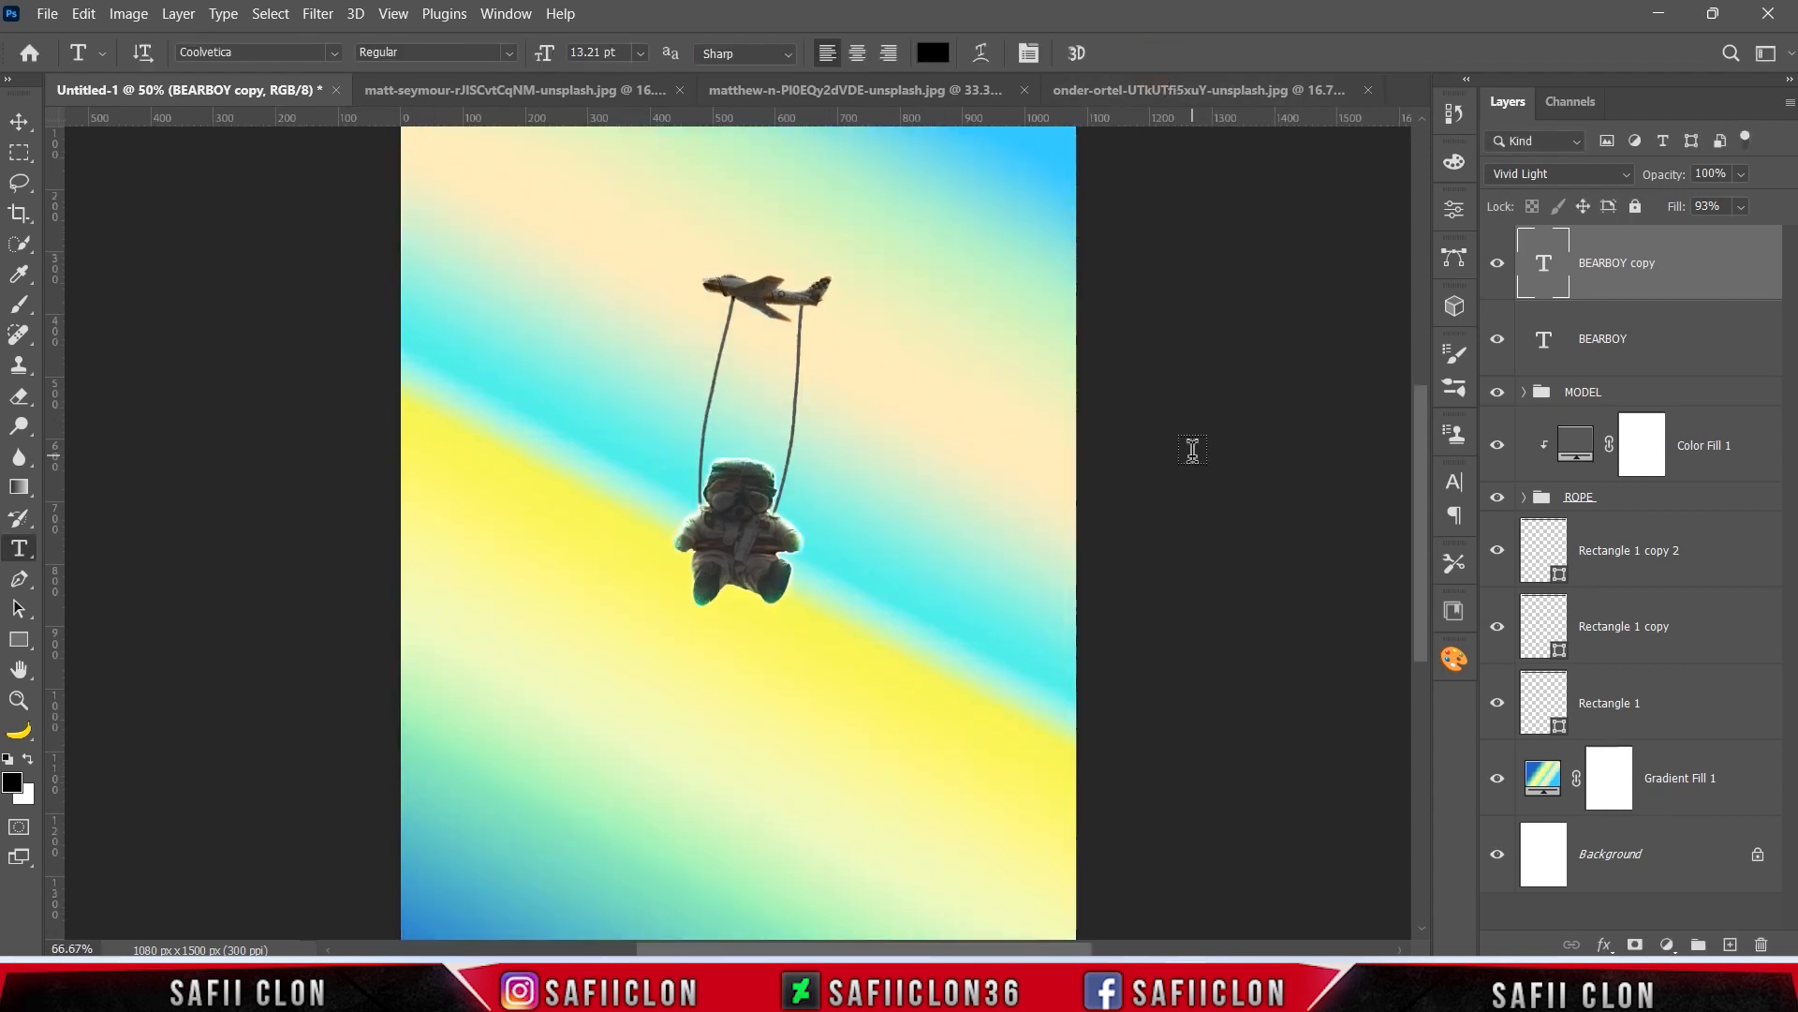
{"action": "scroll", "coordinate": [1192, 450], "scroll_direction": "down", "scroll_amount": 5}
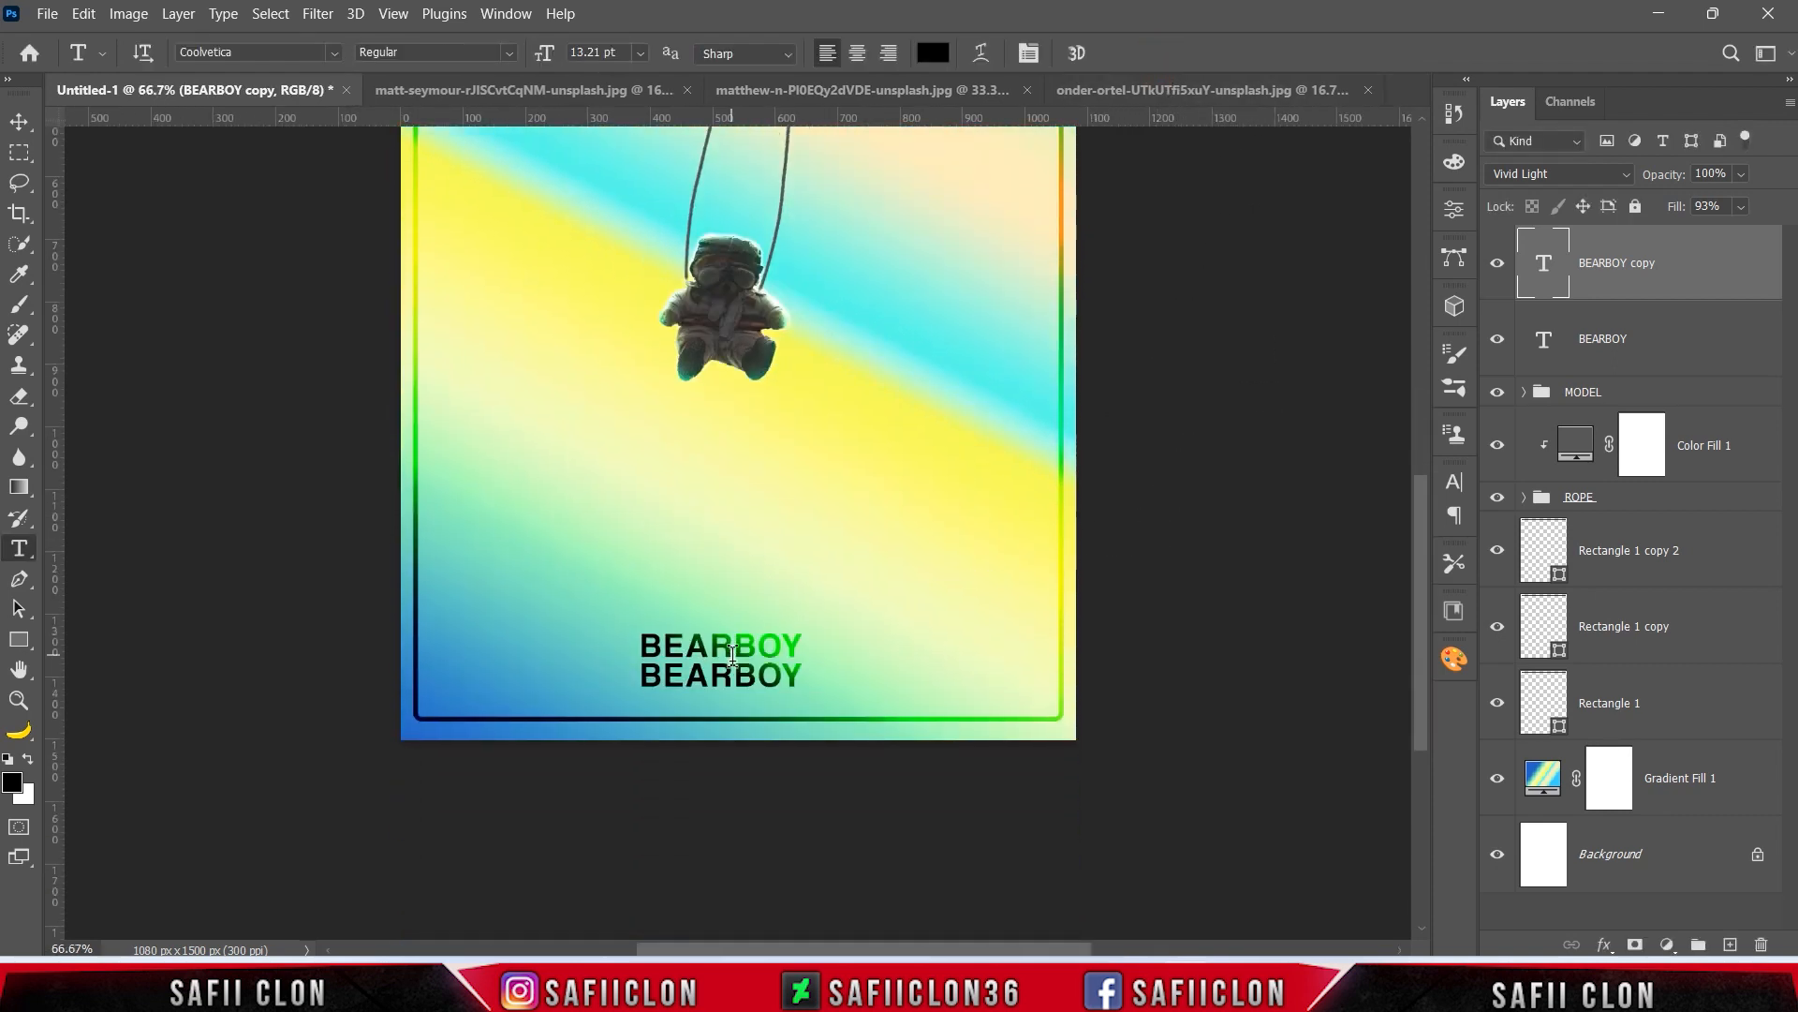
{"action": "left_click", "coordinate": [733, 674]}
{"action": "left_click_drag", "start_coordinate": [641, 676], "coordinate": [934, 683]}
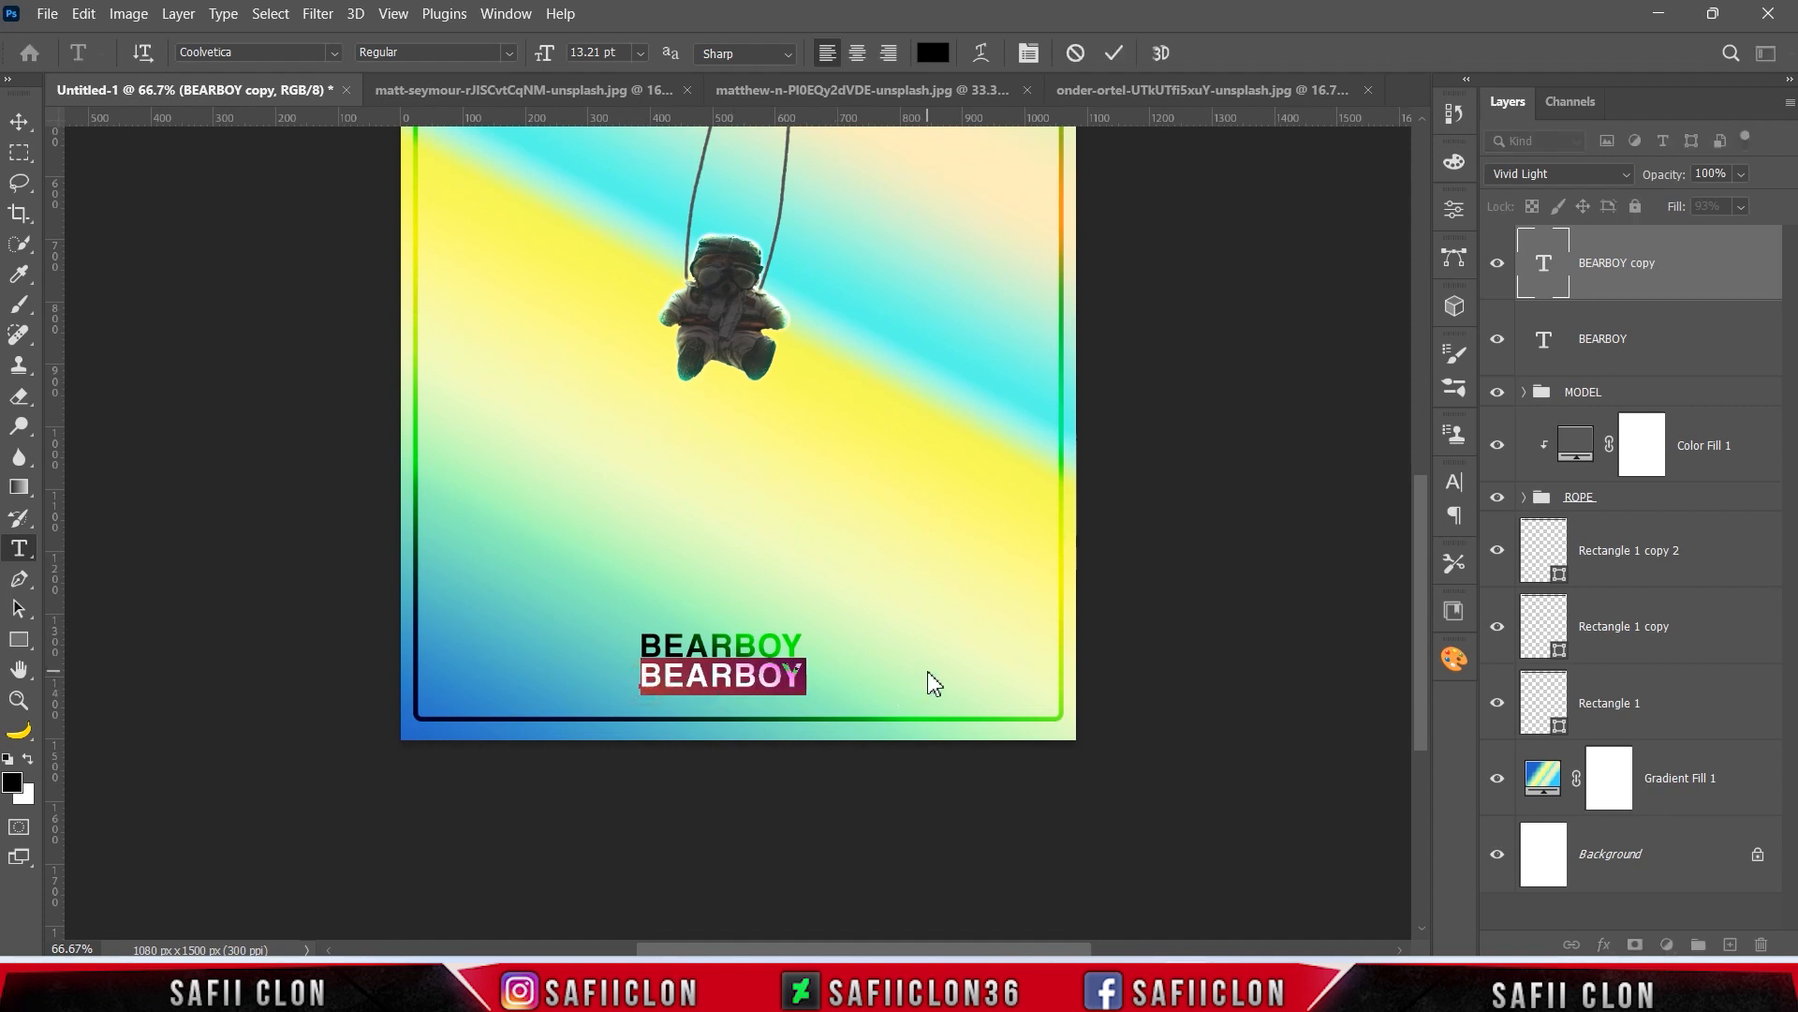
{"action": "type", "text": "DREAM"}
Step: Set the tracking of the DREAM text to 360 so it spans the width of BEARBOY
{"action": "left_click_drag", "start_coordinate": [783, 701], "coordinate": [638, 677]}
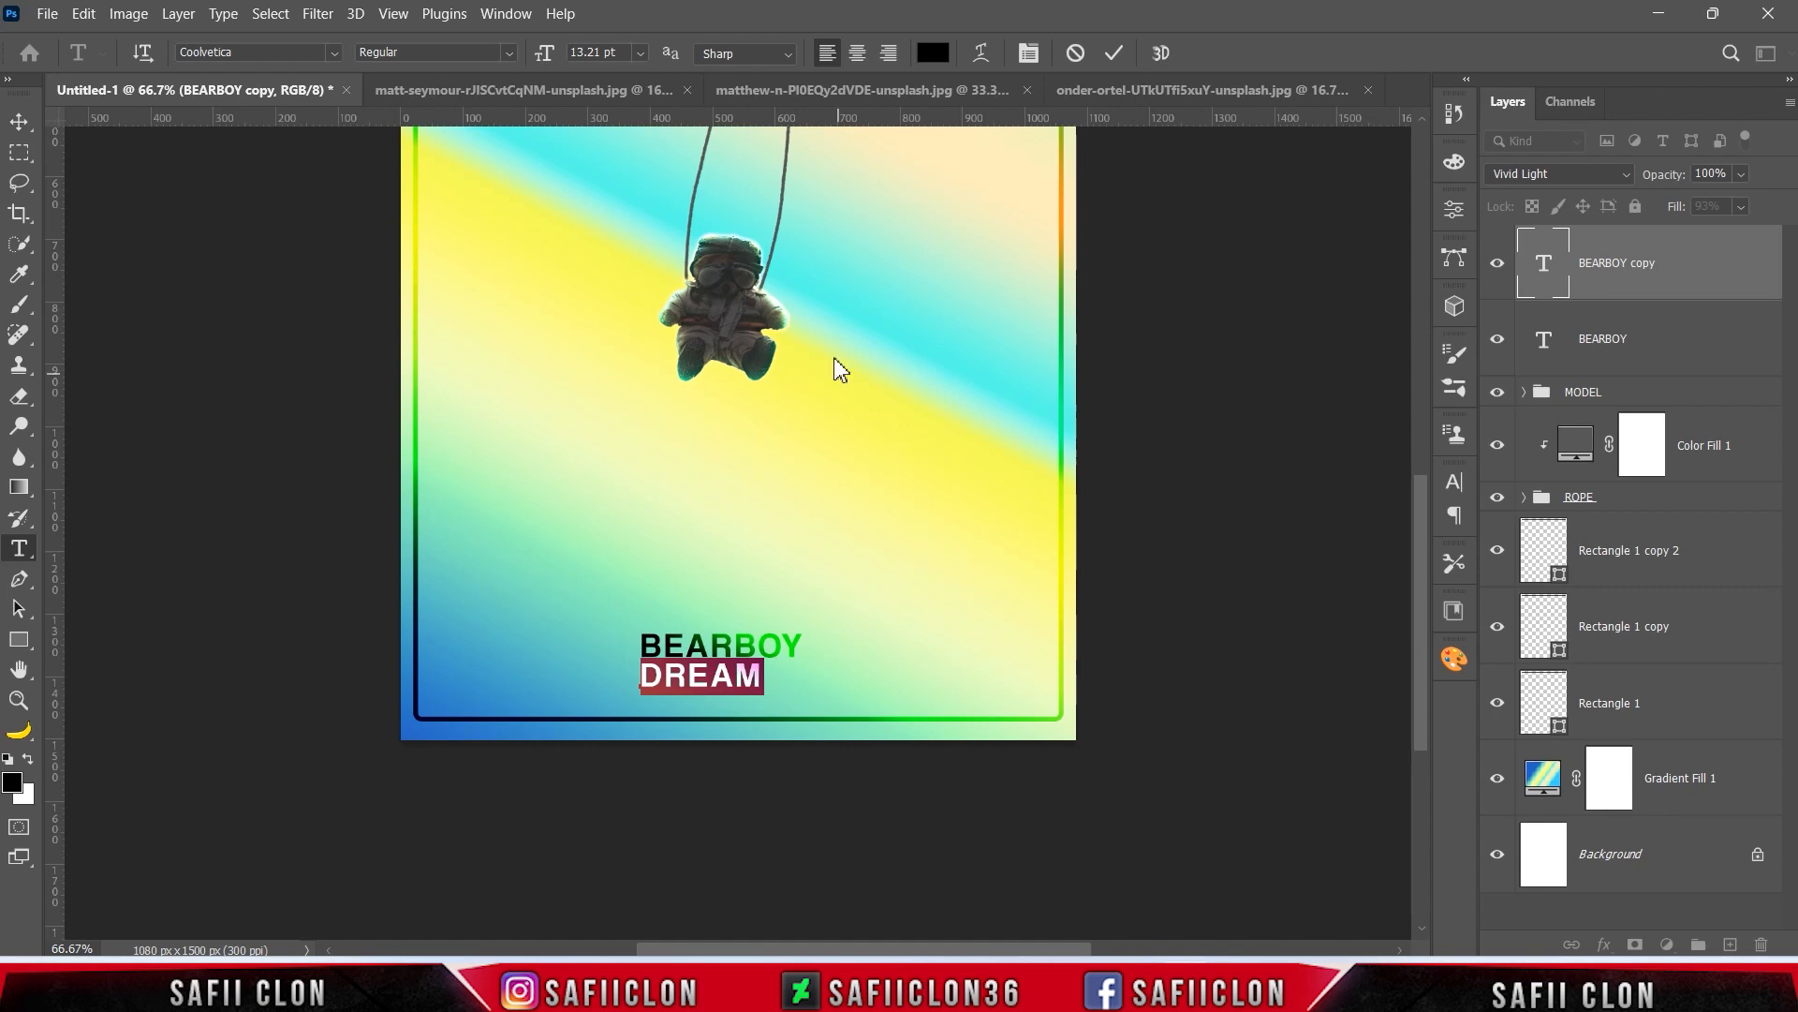
{"action": "left_click", "coordinate": [506, 13]}
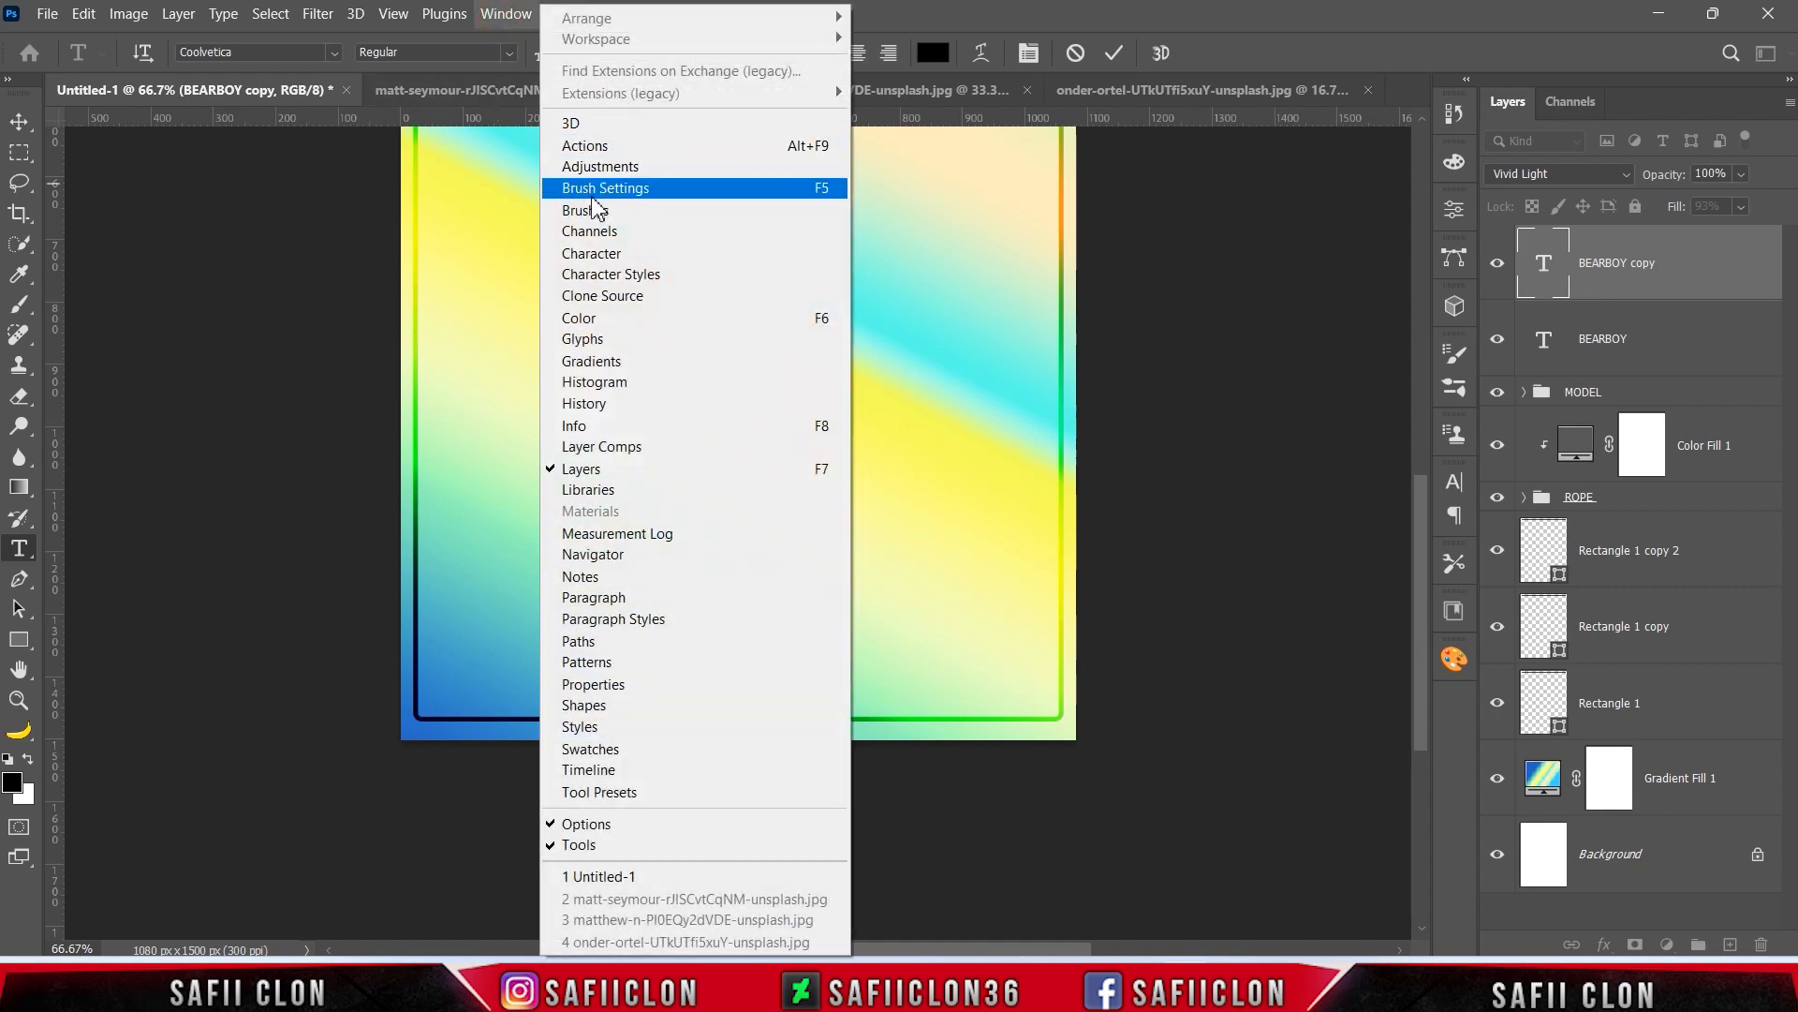
{"action": "left_click", "coordinate": [604, 255]}
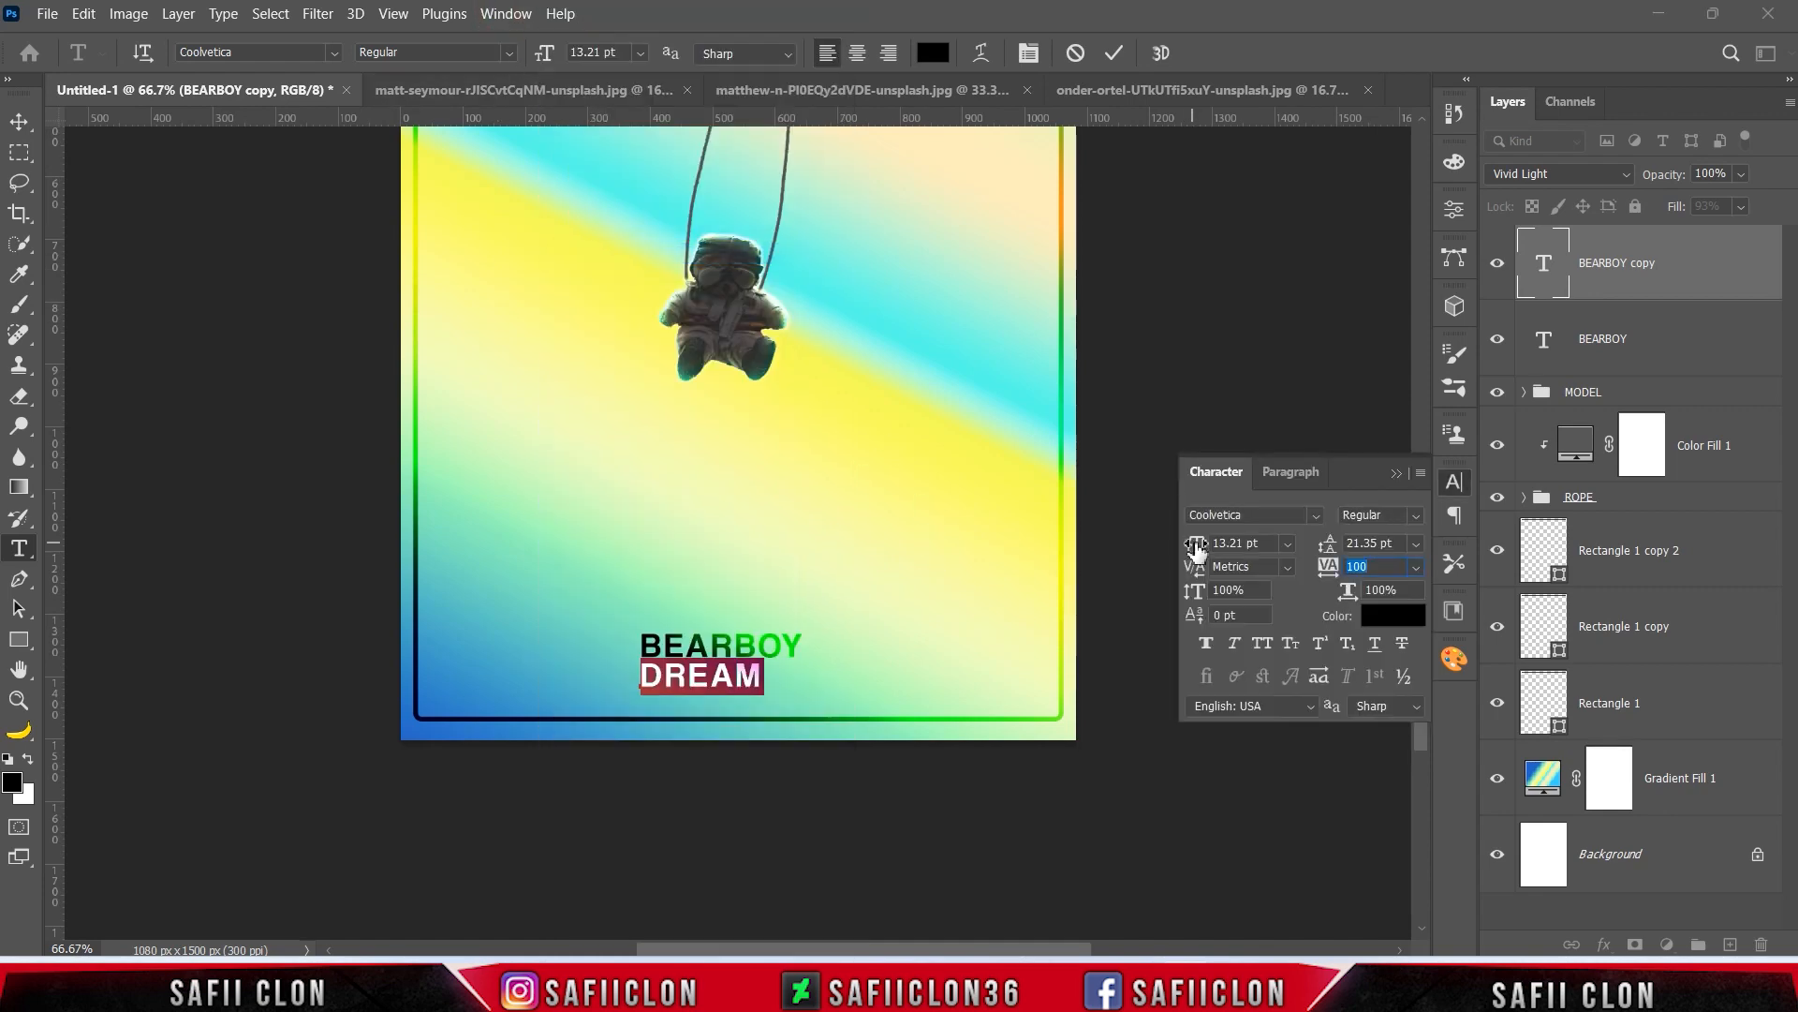
{"action": "left_click_drag", "start_coordinate": [1328, 571], "coordinate": [1345, 580]}
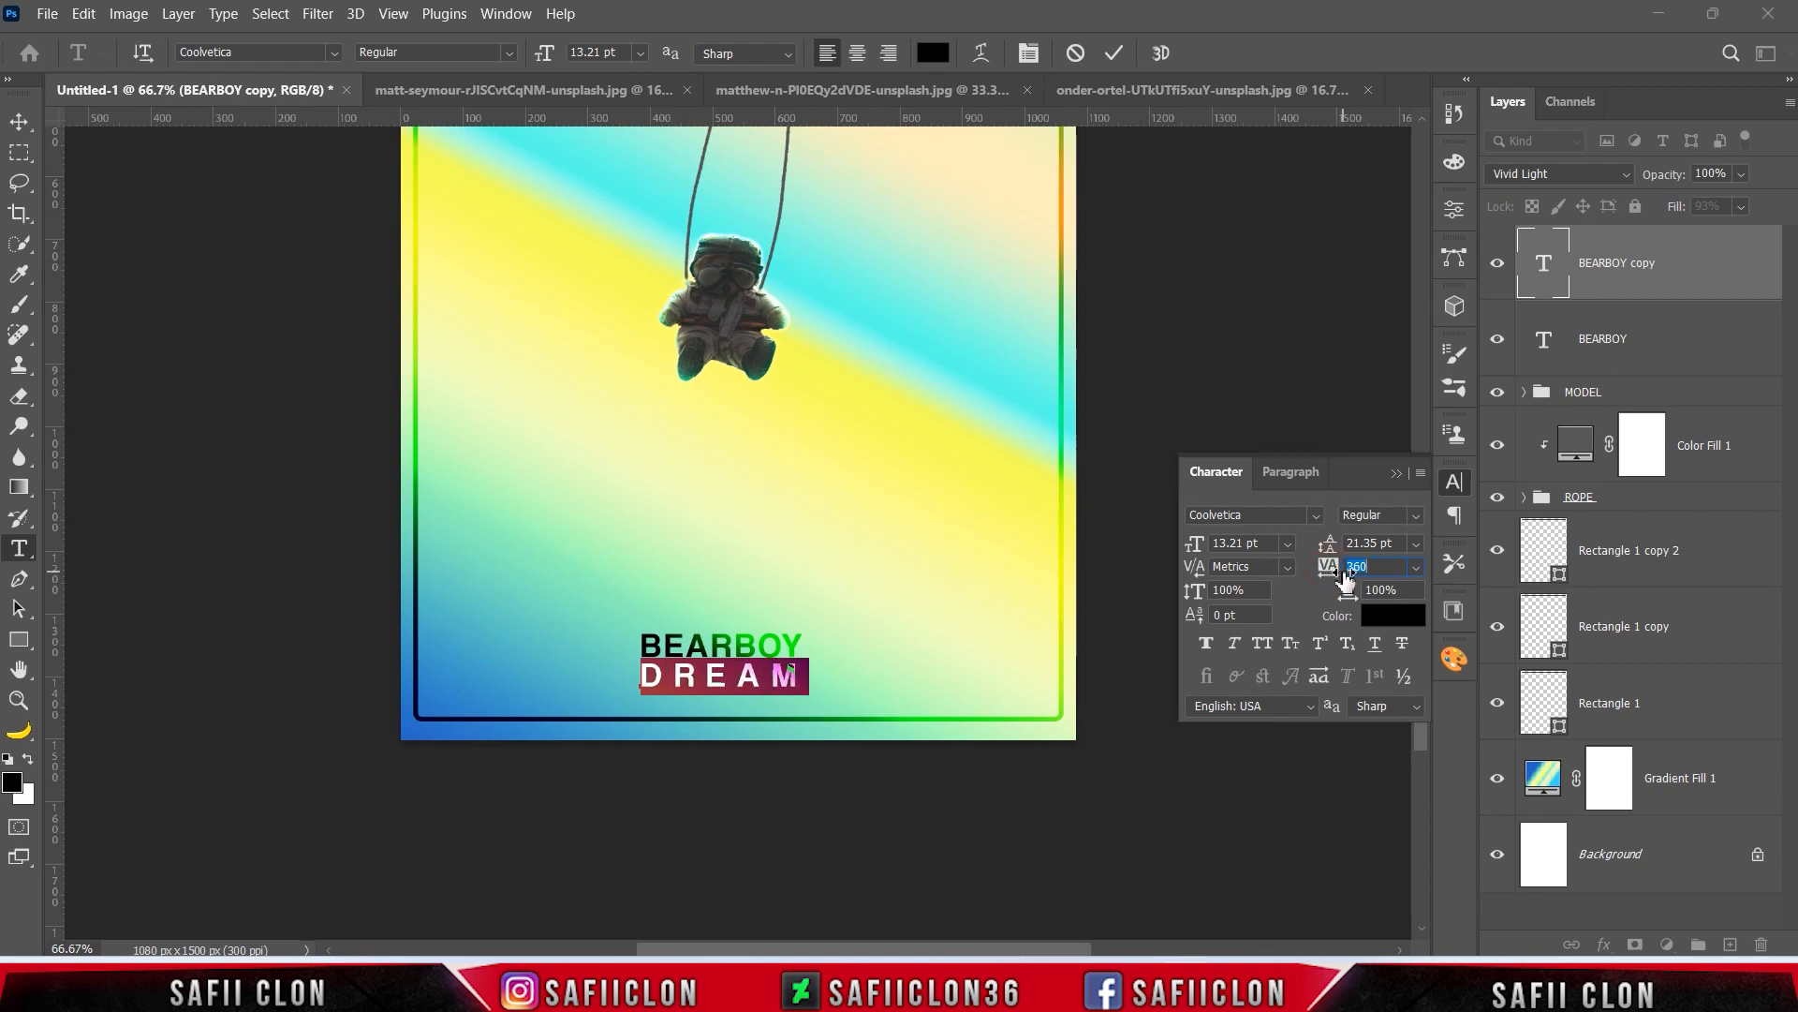
{"action": "left_click", "coordinate": [1396, 473]}
{"action": "left_click", "coordinate": [1114, 55]}
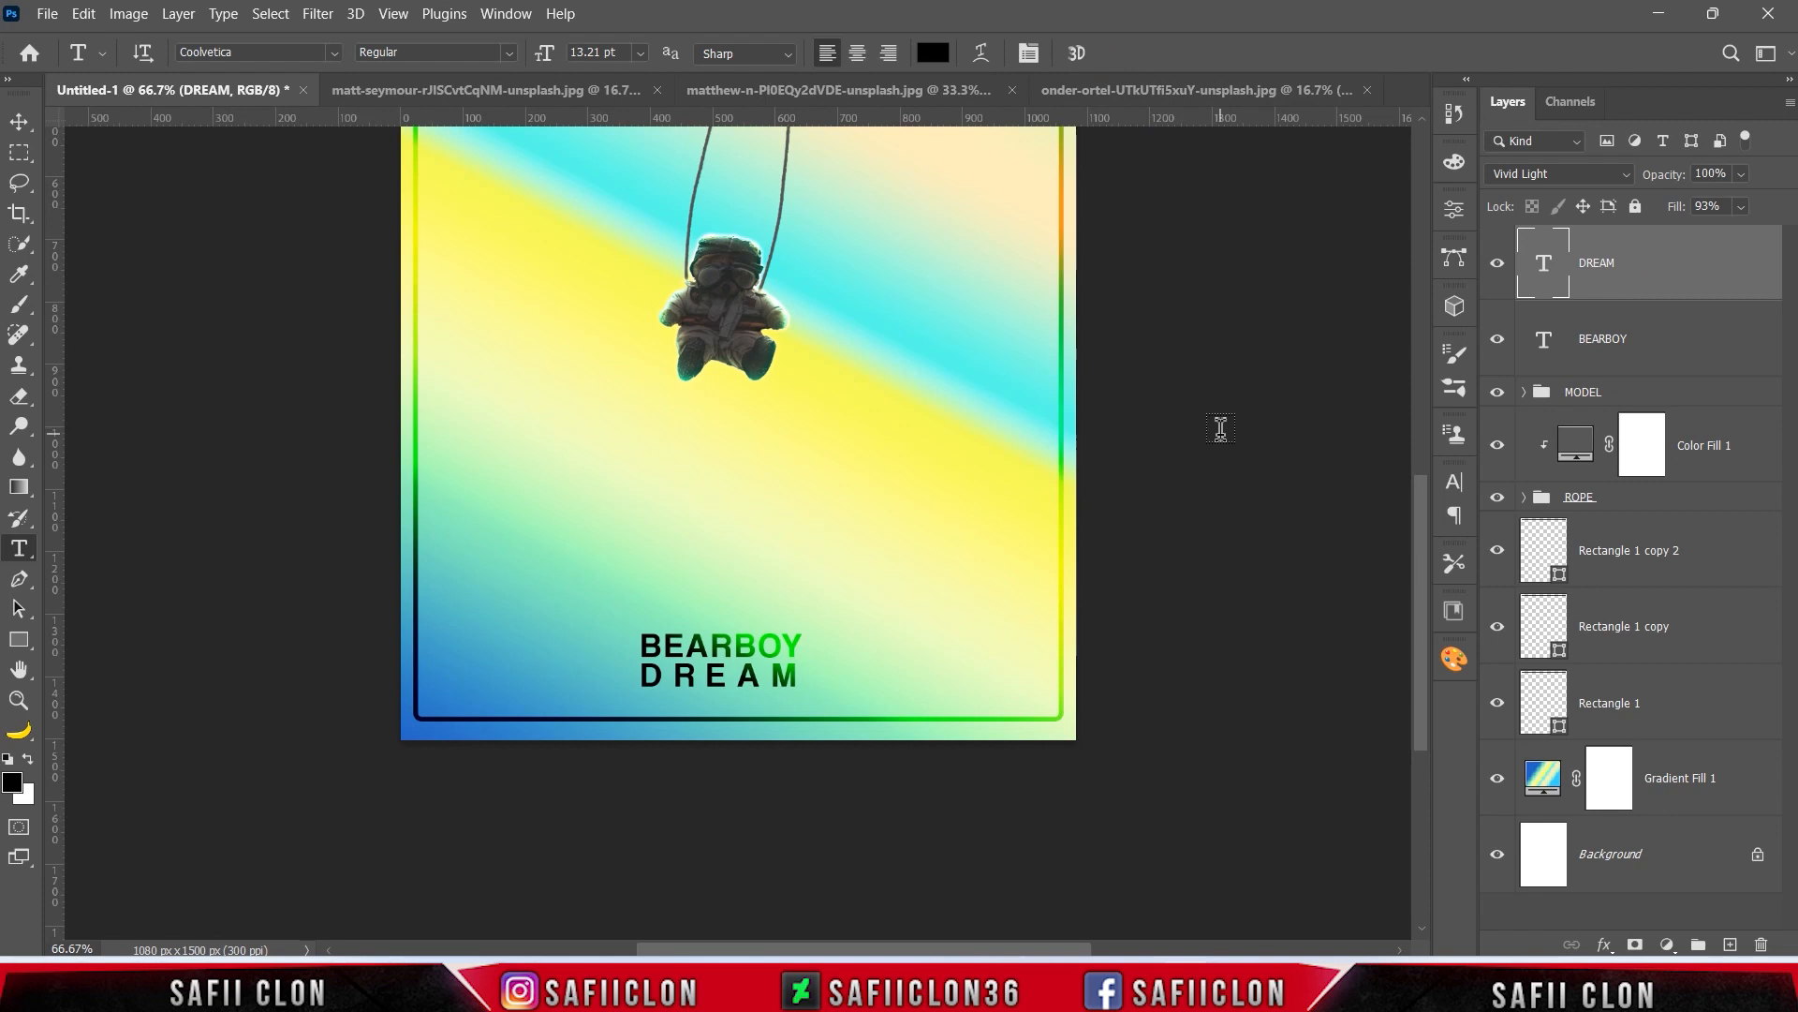
Step: Check the two text layers by toggling their visibility and set the BEARBOY text colour to 0c0c0c
{"action": "left_click", "coordinate": [1499, 264]}
{"action": "left_click", "coordinate": [1499, 264]}
{"action": "left_click", "coordinate": [1500, 340]}
{"action": "left_click", "coordinate": [1502, 341]}
{"action": "left_click", "coordinate": [1692, 341]}
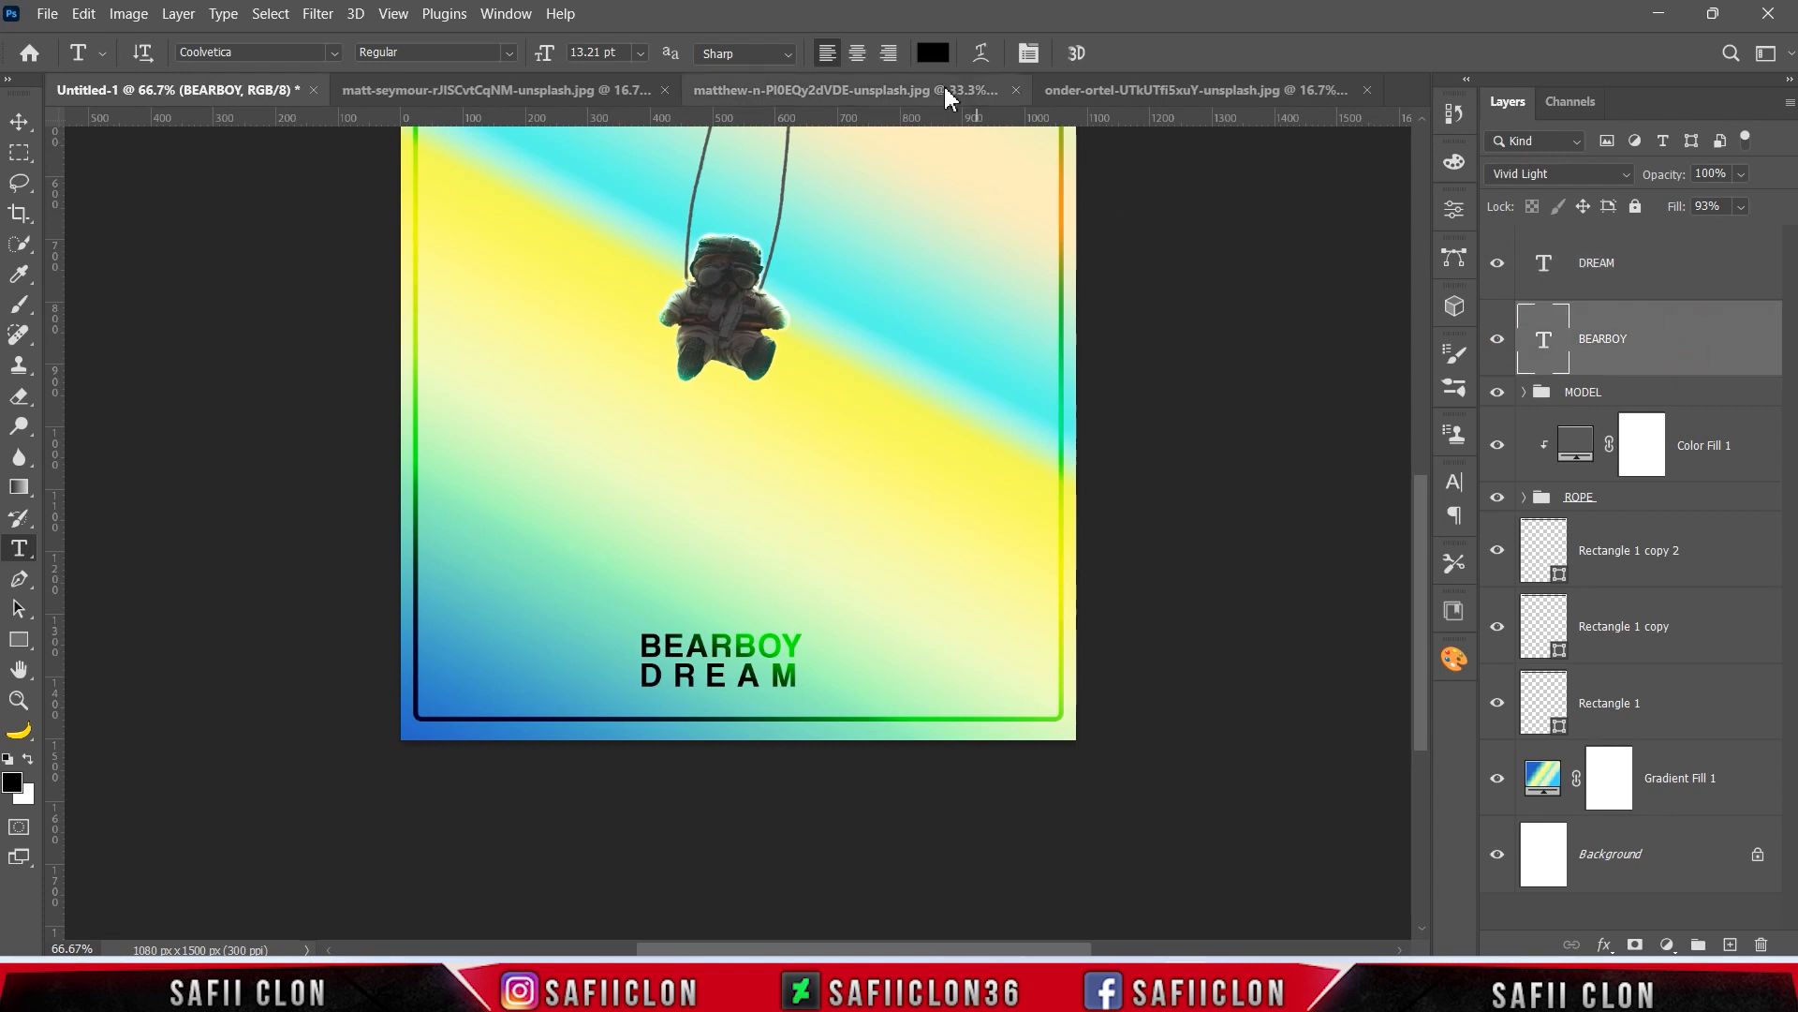
{"action": "left_click", "coordinate": [933, 52]}
{"action": "left_click", "coordinate": [1070, 361]}
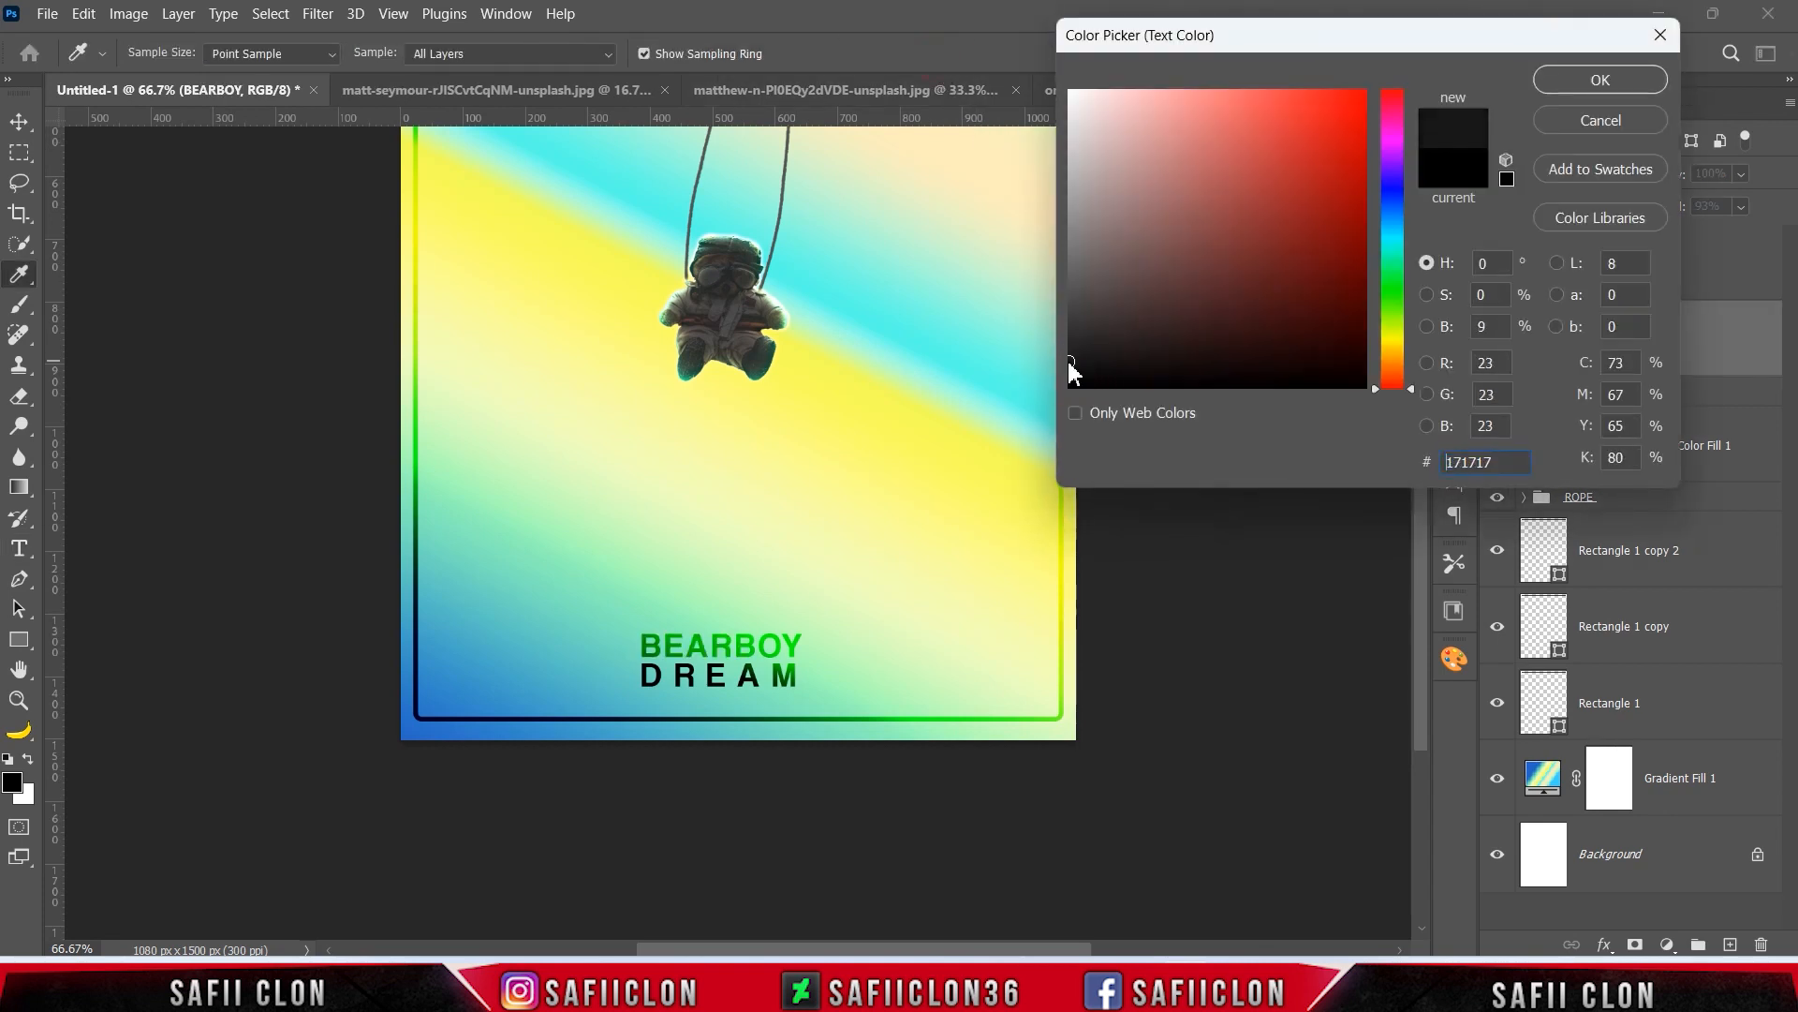
{"action": "left_click_drag", "start_coordinate": [1073, 361], "coordinate": [1067, 376]}
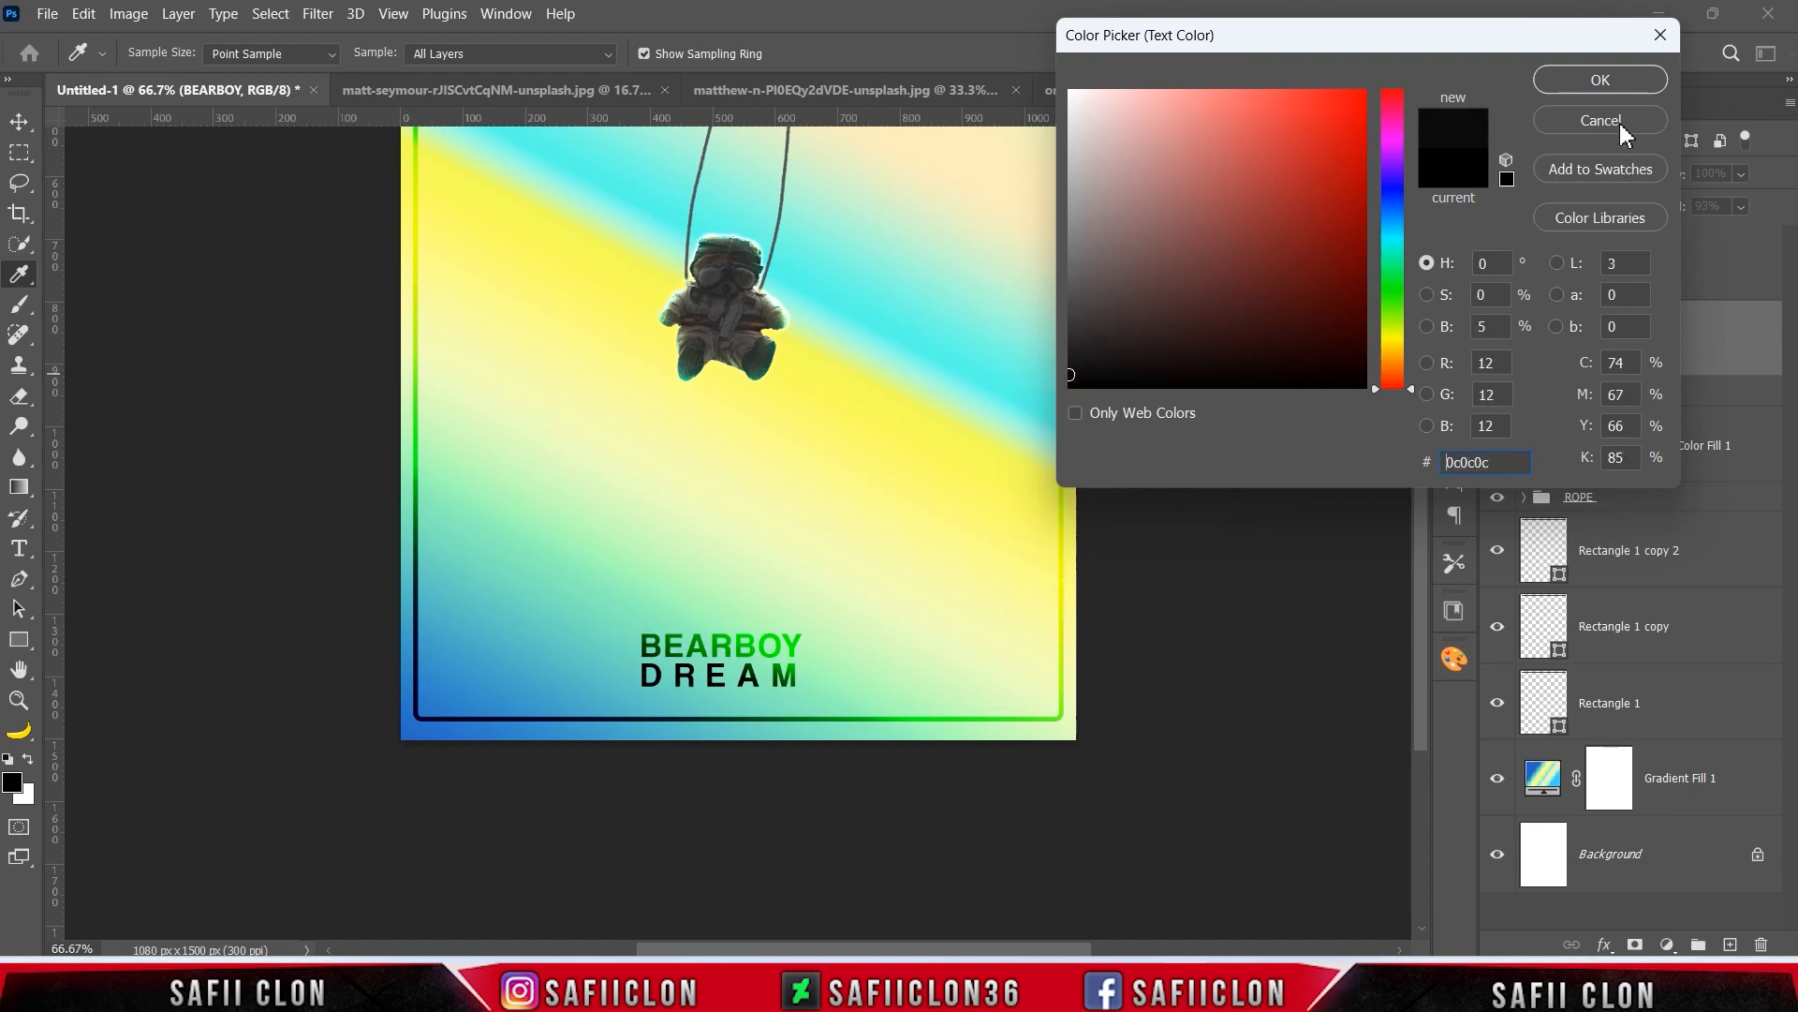
{"action": "left_click", "coordinate": [1608, 82]}
Step: Set the text colour of the DREAM layer to 0a0a0a
{"action": "left_click", "coordinate": [1668, 279]}
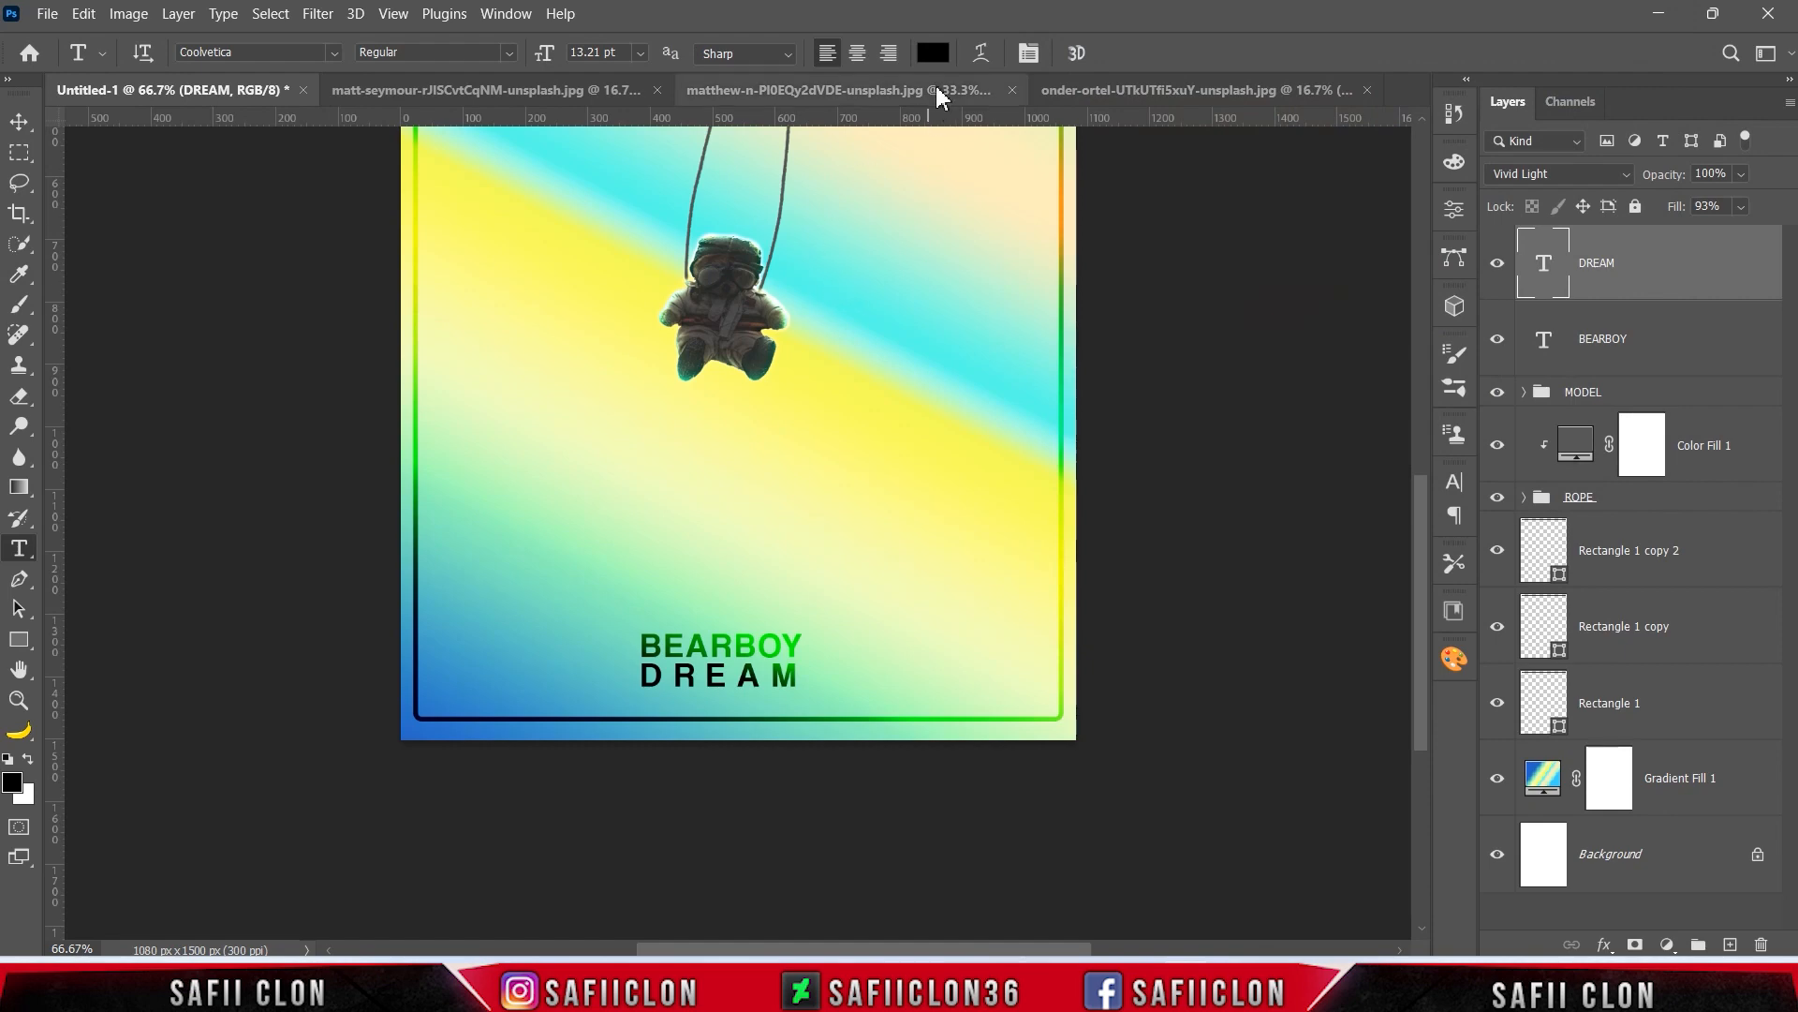
{"action": "left_click", "coordinate": [933, 52]}
{"action": "left_click", "coordinate": [1071, 386]}
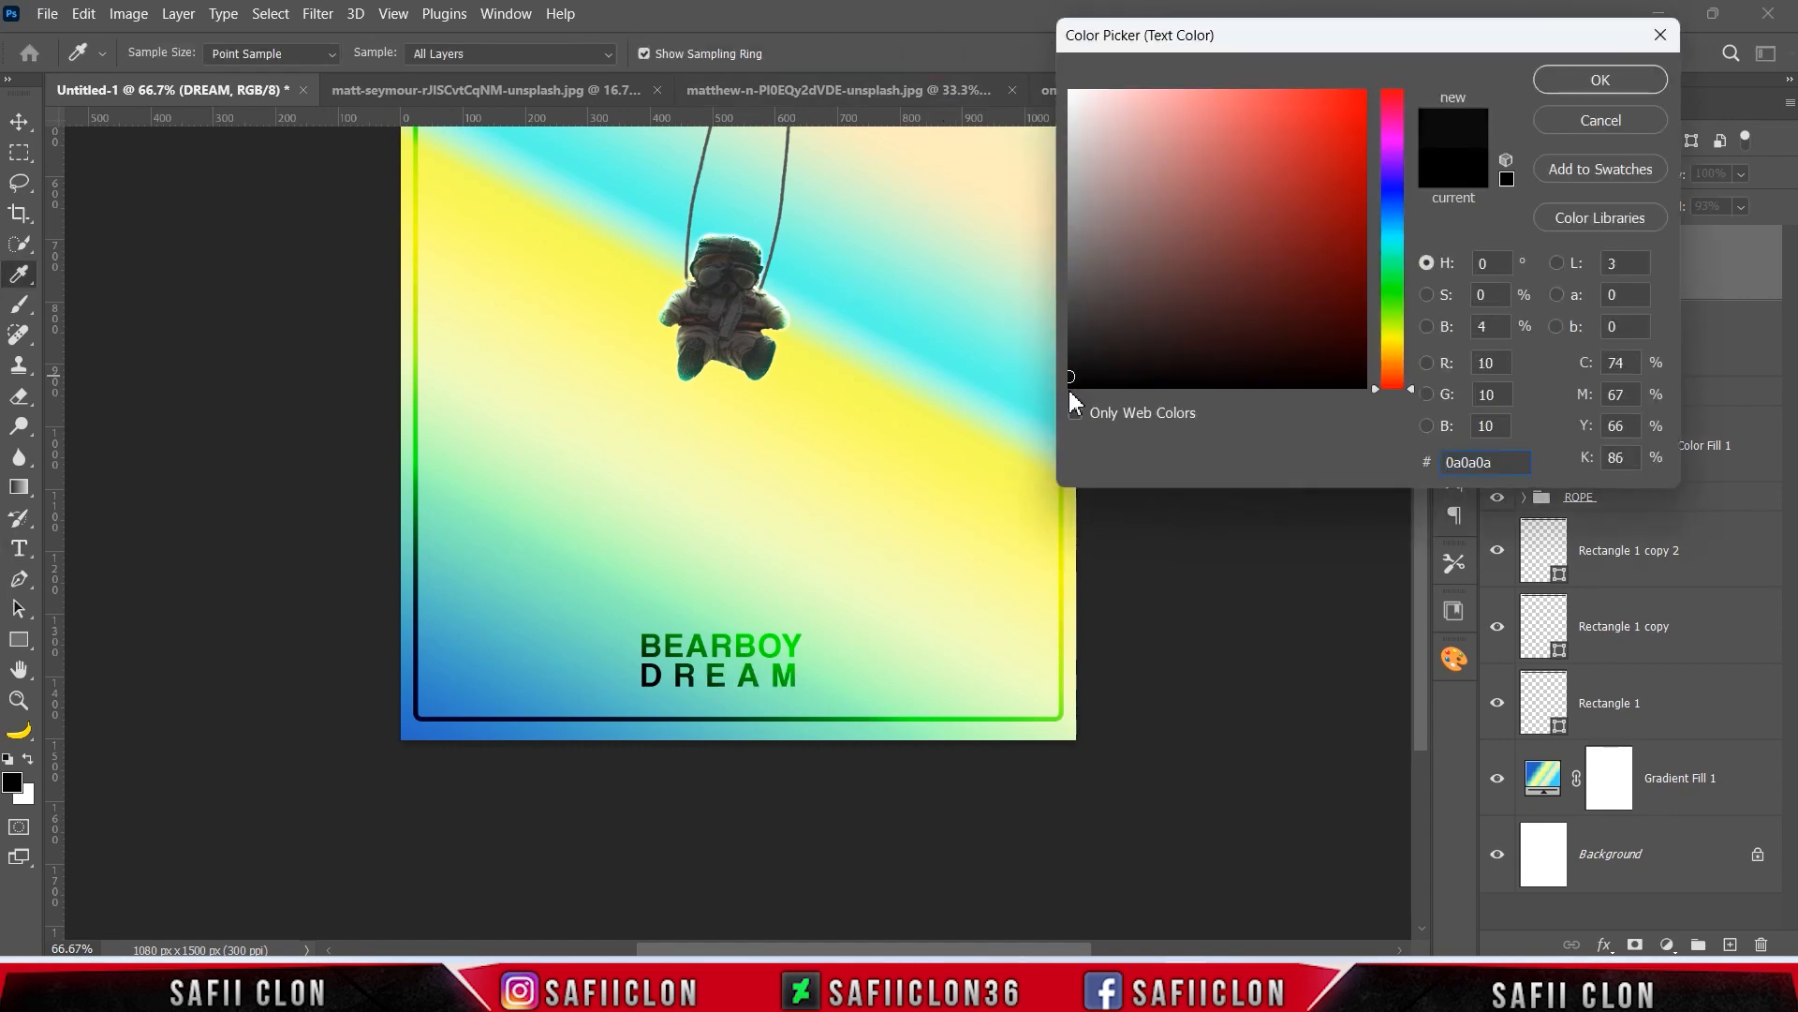
{"action": "left_click", "coordinate": [1616, 81]}
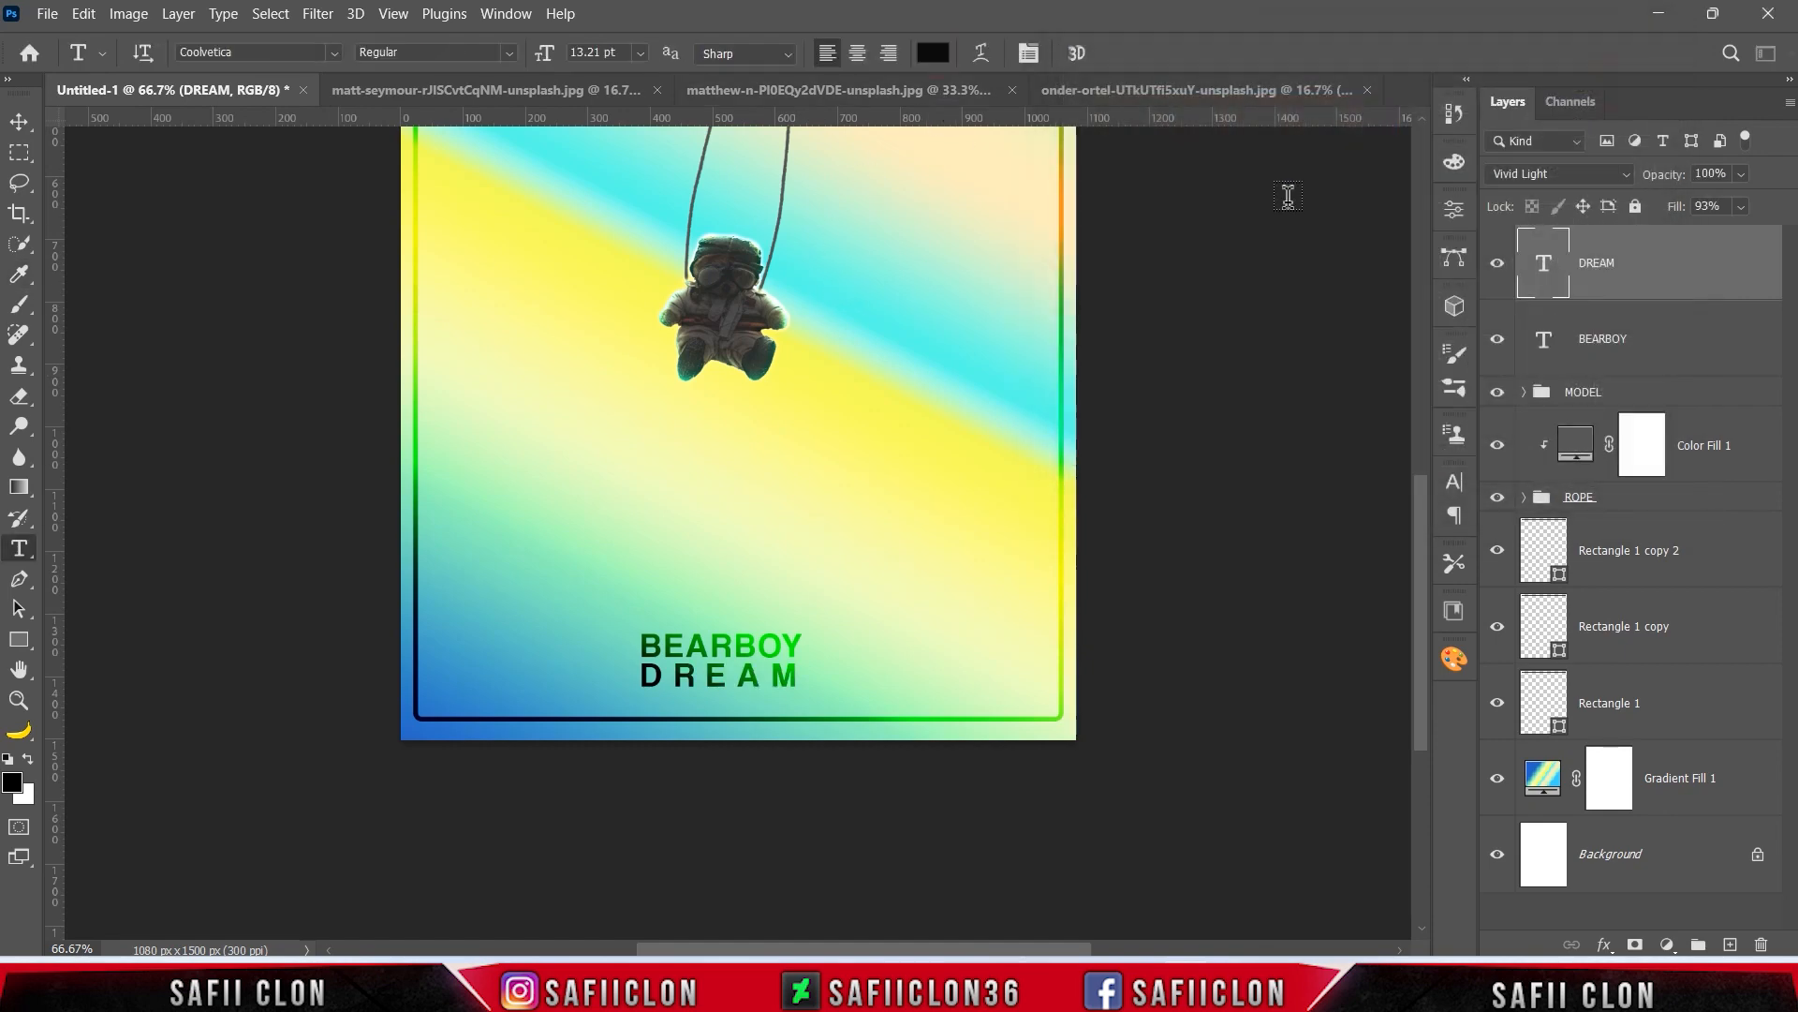
Step: Move the BEARBOY and DREAM text together slightly lower, to about Y 1382 px, keeping them centred beneath the bear
{"action": "key", "text": "ctrl+minus"}
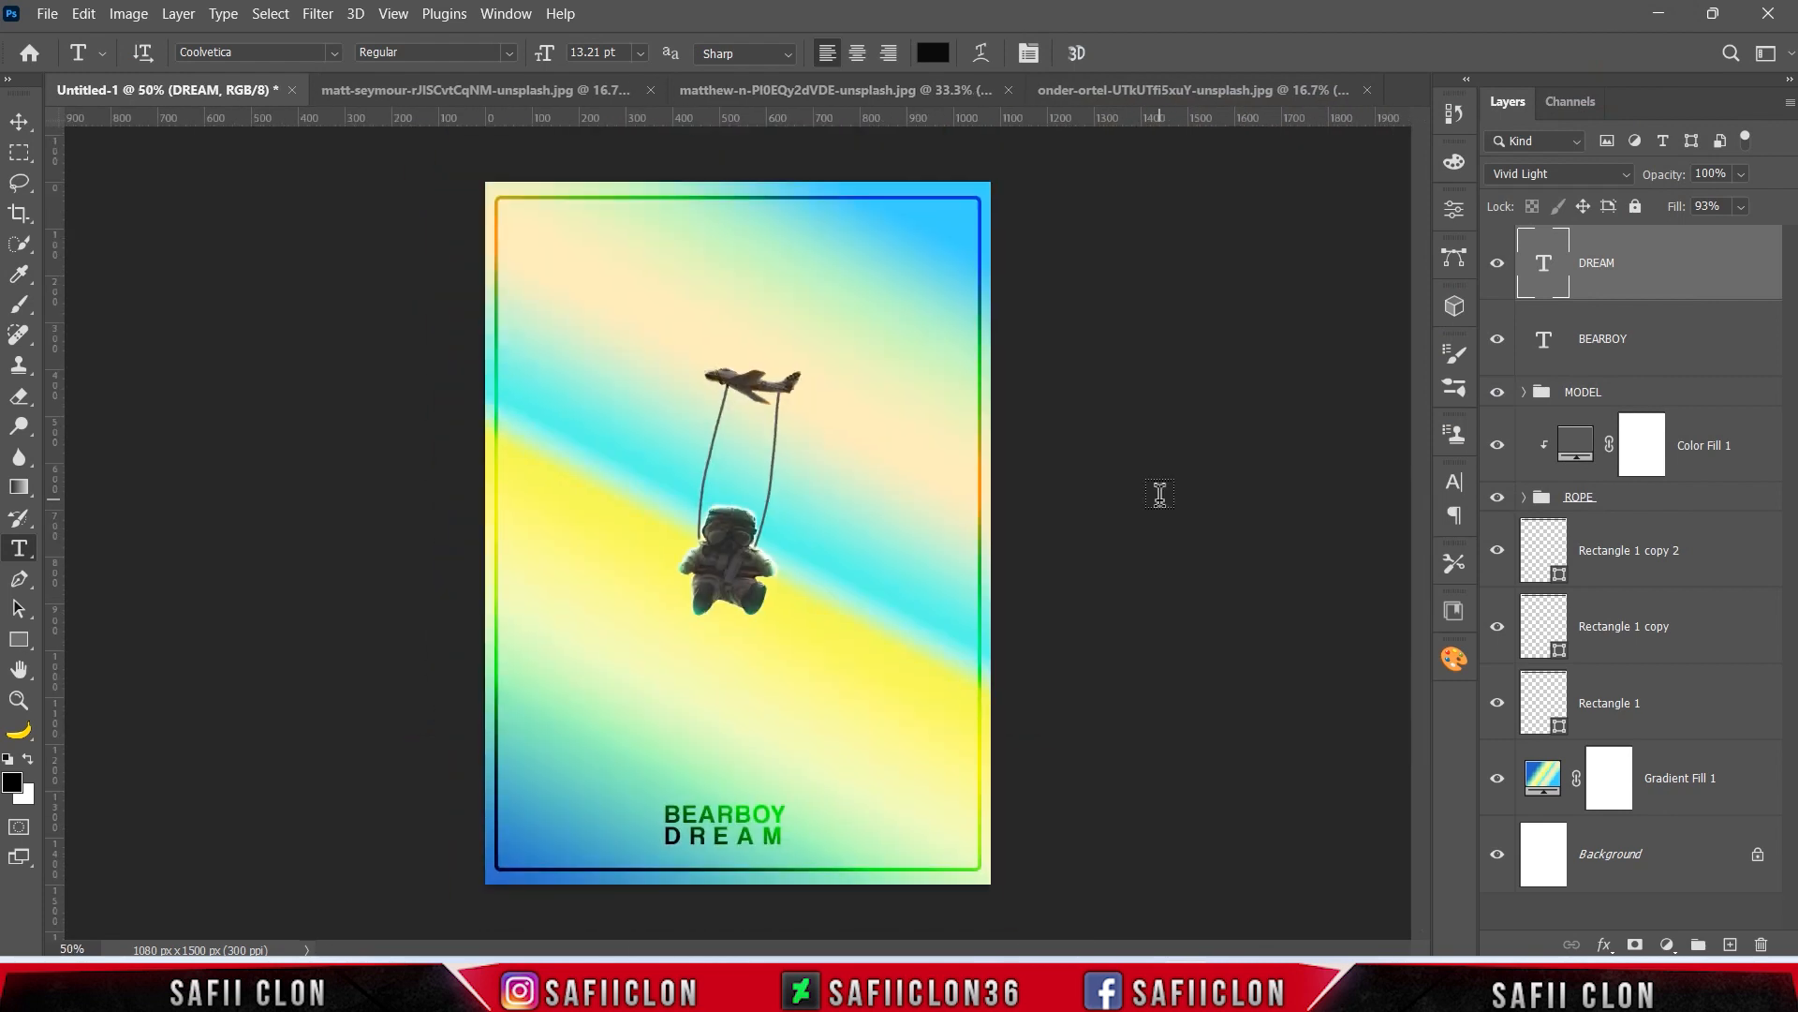
{"action": "left_click", "coordinate": [1674, 342], "text": "shift"}
{"action": "key", "text": "ctrl+t"}
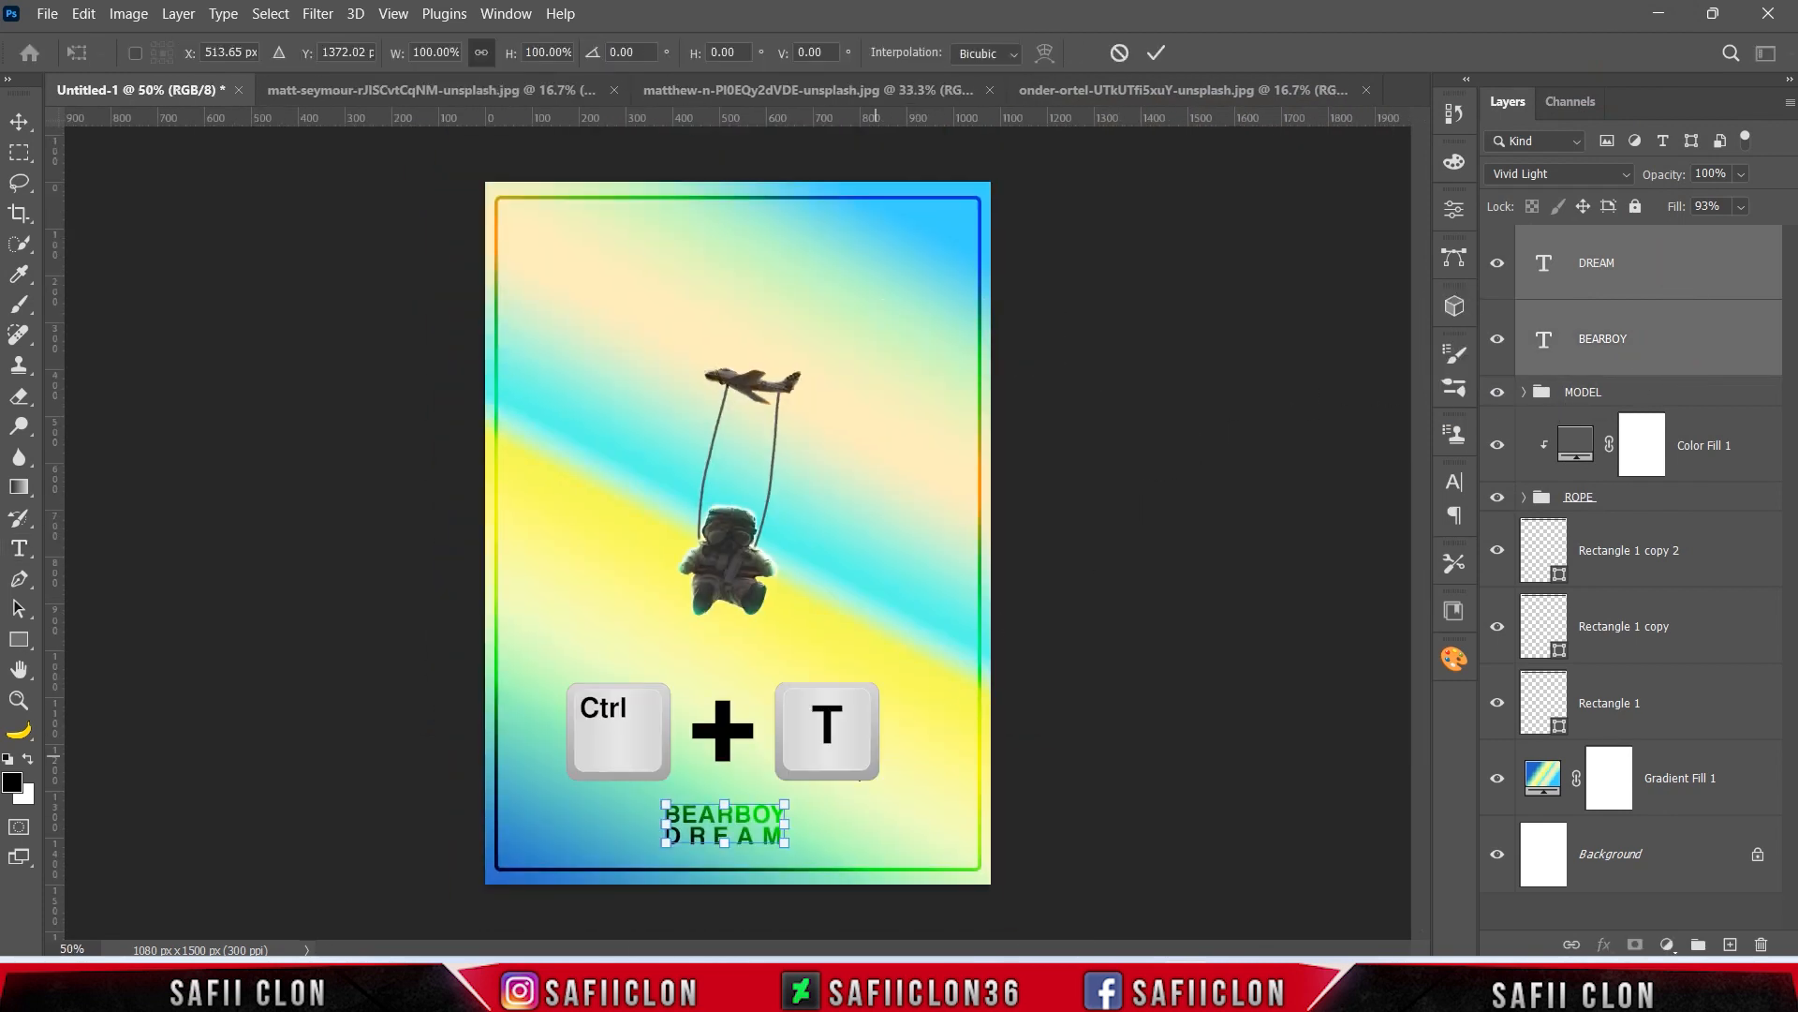
{"action": "left_click_drag", "start_coordinate": [747, 826], "coordinate": [774, 826]}
{"action": "key", "text": "Left"}
{"action": "key", "text": "Left"}
{"action": "key", "text": "Left"}
{"action": "key", "text": "Left"}
{"action": "key", "text": "Left"}
{"action": "key", "text": "Left"}
{"action": "key", "text": "Left"}
{"action": "key", "text": "Left"}
{"action": "key", "text": "Left"}
{"action": "key", "text": "Left"}
{"action": "key", "text": "Left"}
{"action": "key", "text": "Left"}
{"action": "key", "text": "Left"}
{"action": "key", "text": "Left"}
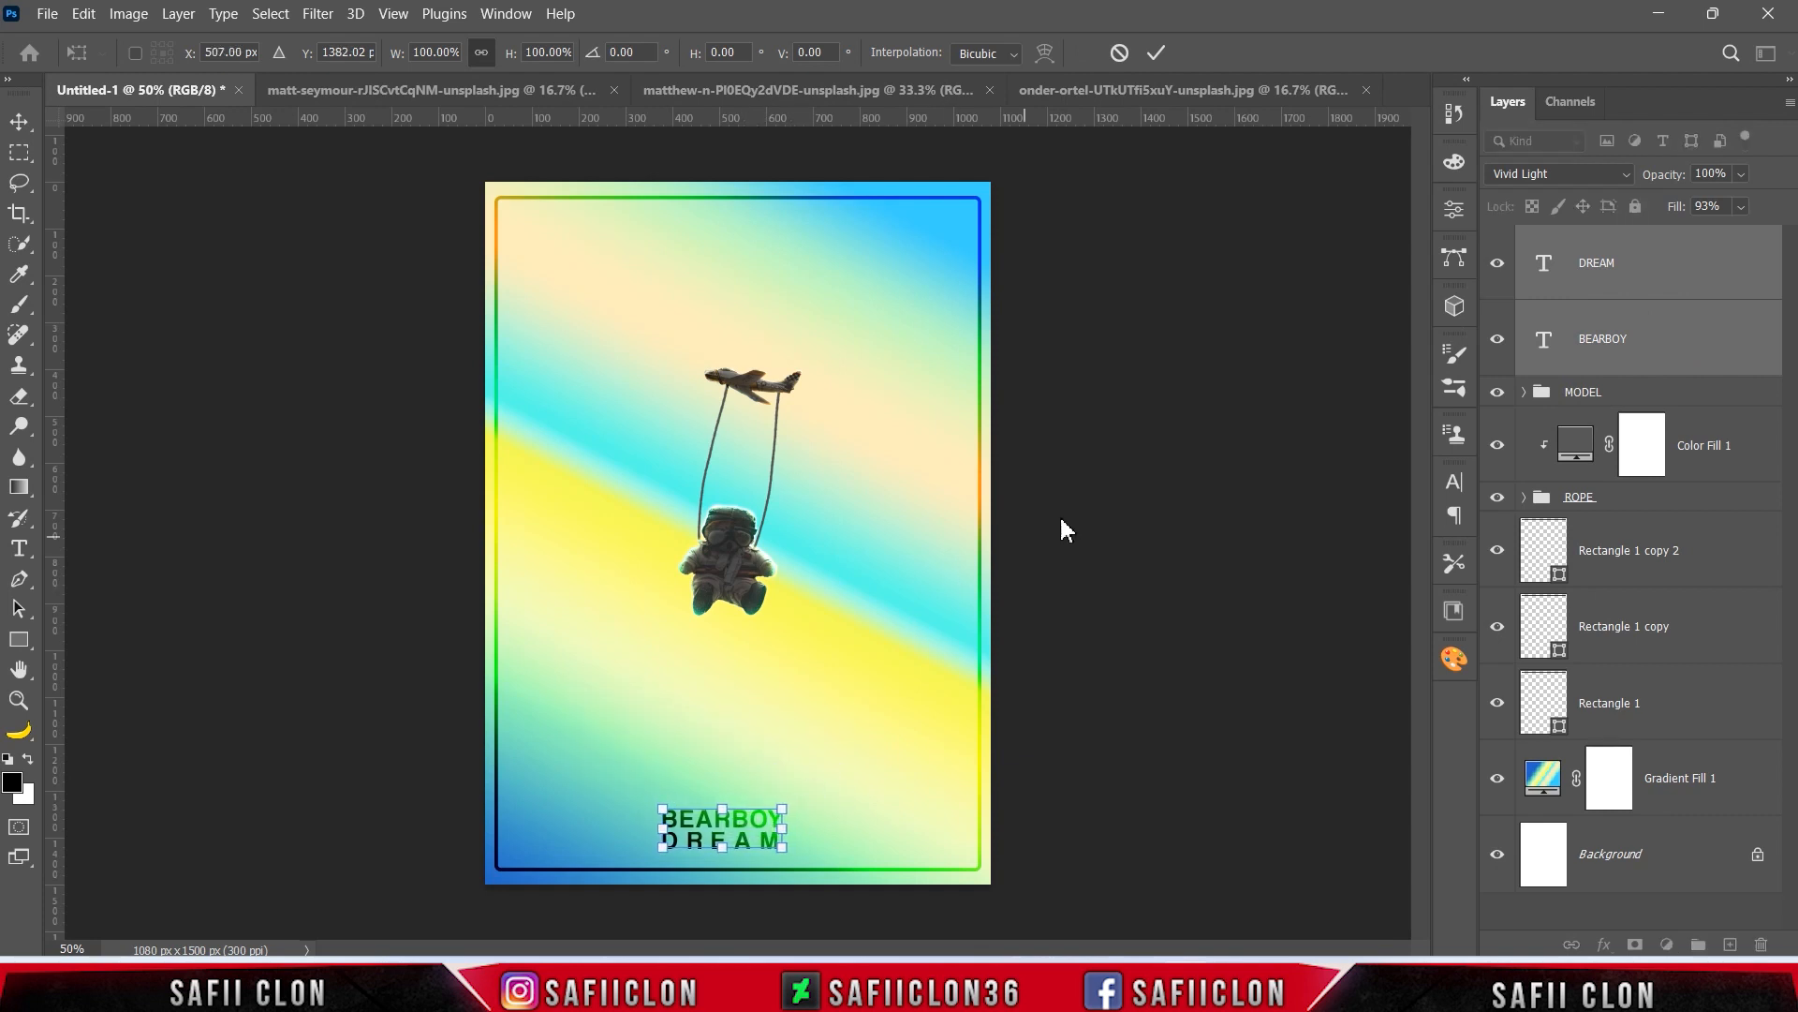
{"action": "left_click", "coordinate": [1158, 54]}
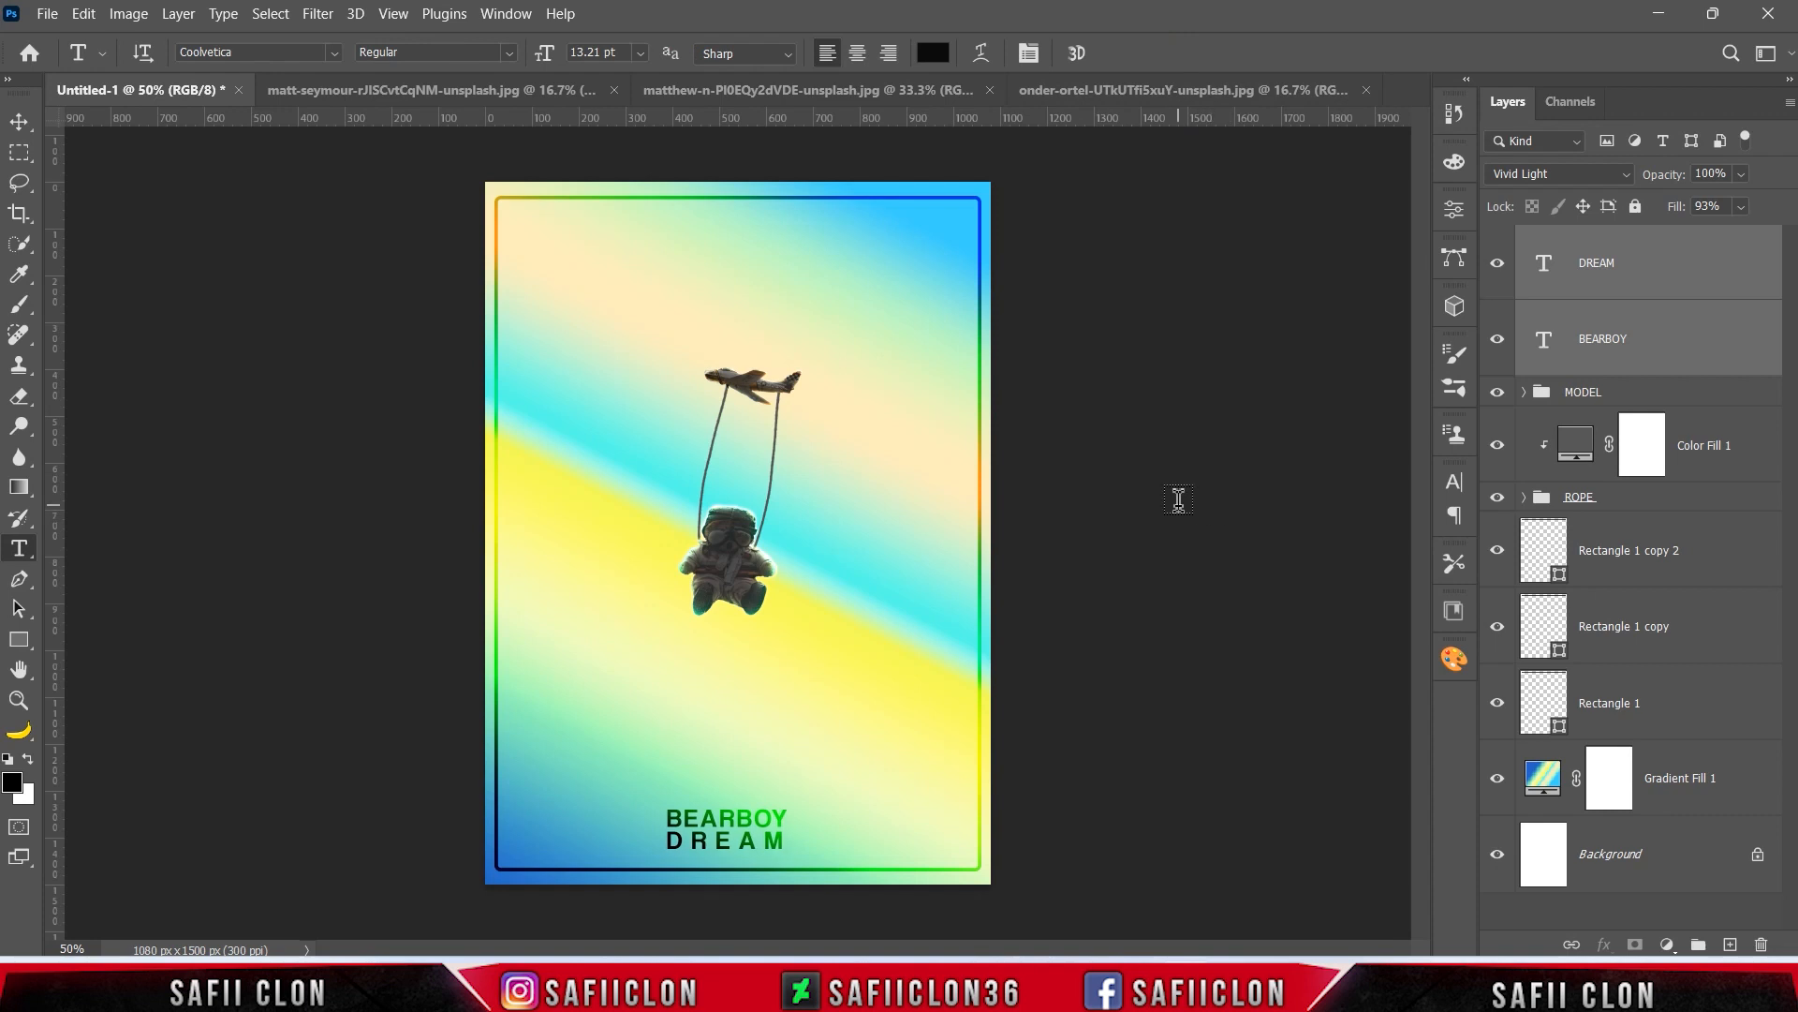
Step: Stamp all visible layers into a new layer above DREAM and convert it to a smart object
{"action": "left_click", "coordinate": [18, 122]}
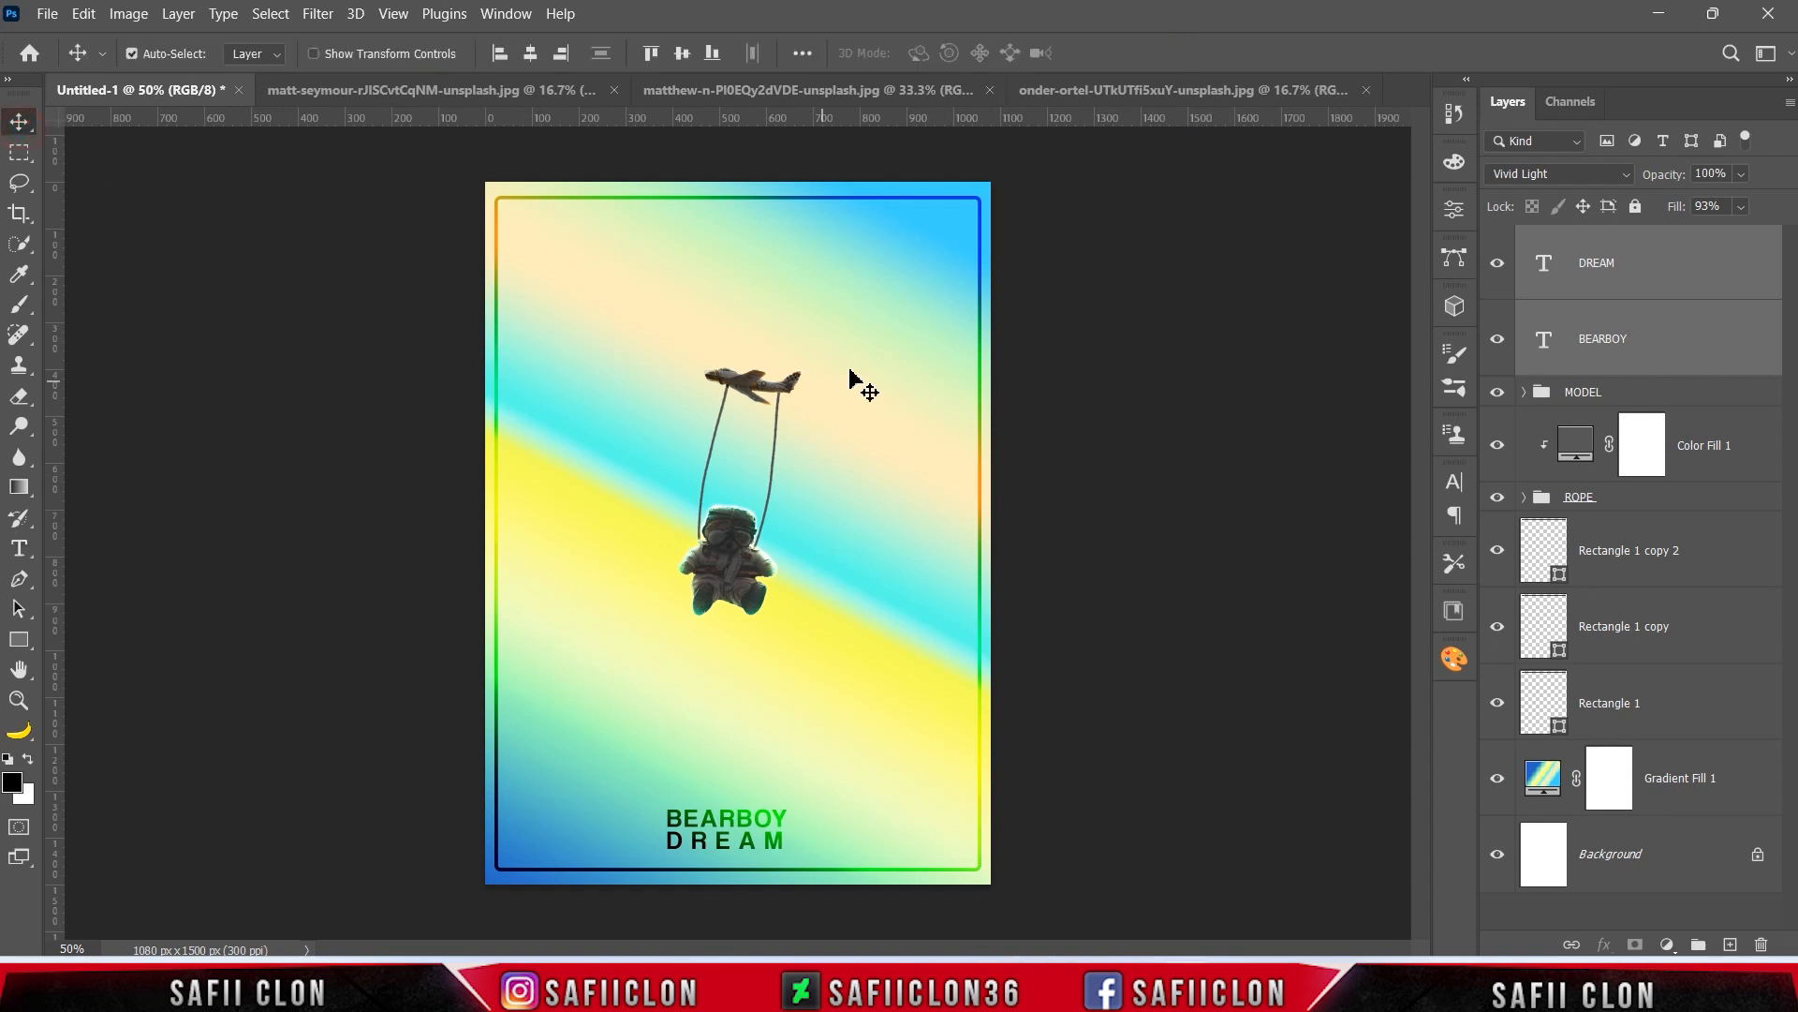
{"action": "left_click", "coordinate": [1642, 266]}
{"action": "key", "text": "ctrl+shift+alt+e"}
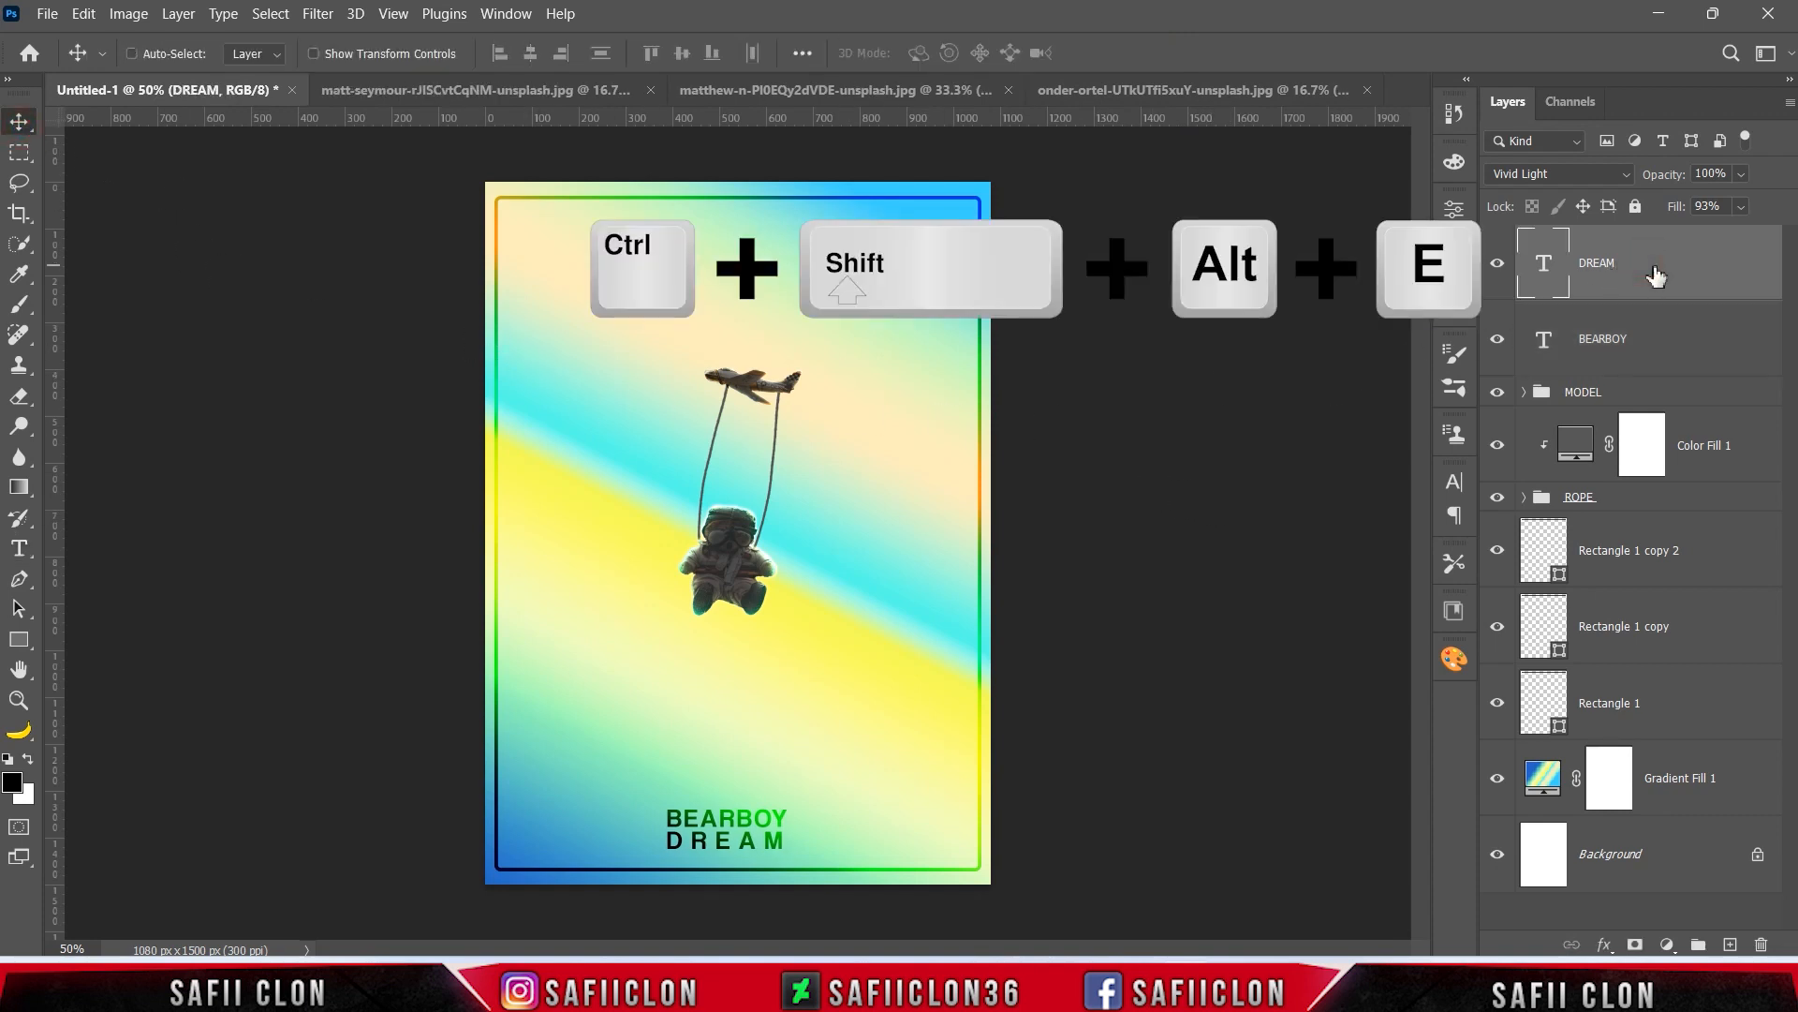
{"action": "right_click", "coordinate": [1656, 274]}
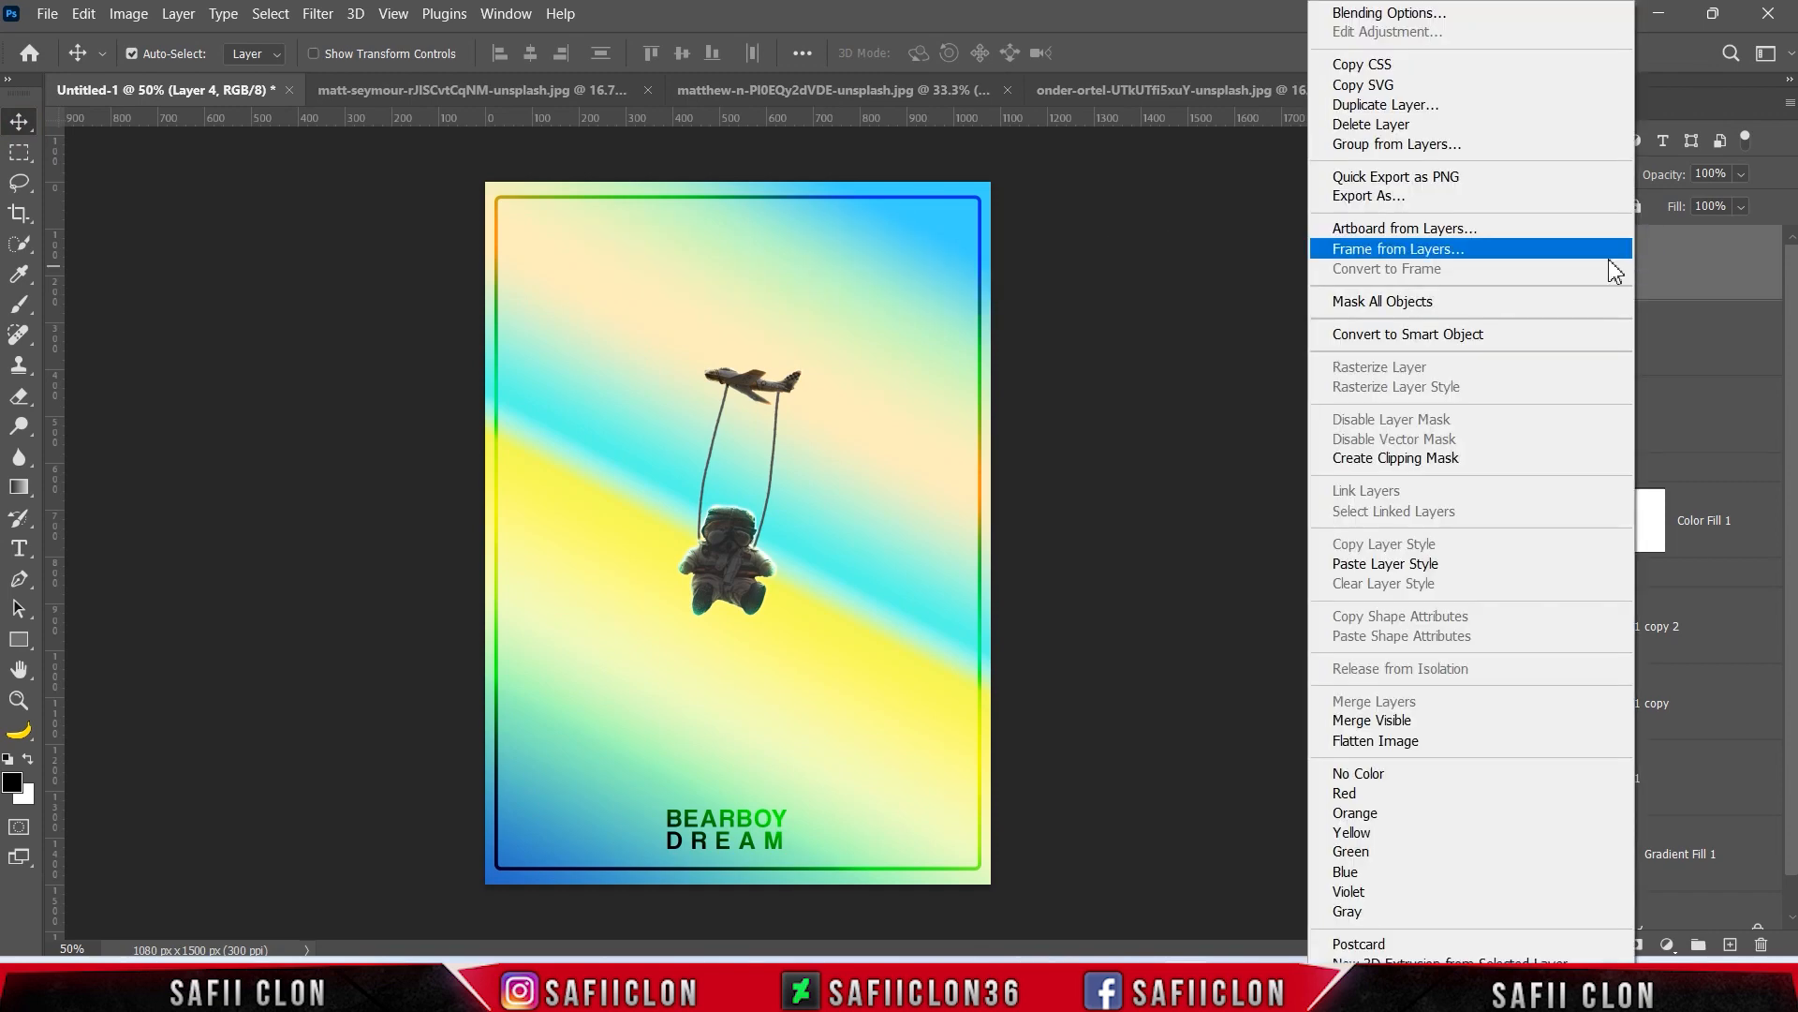
{"action": "left_click", "coordinate": [1489, 339]}
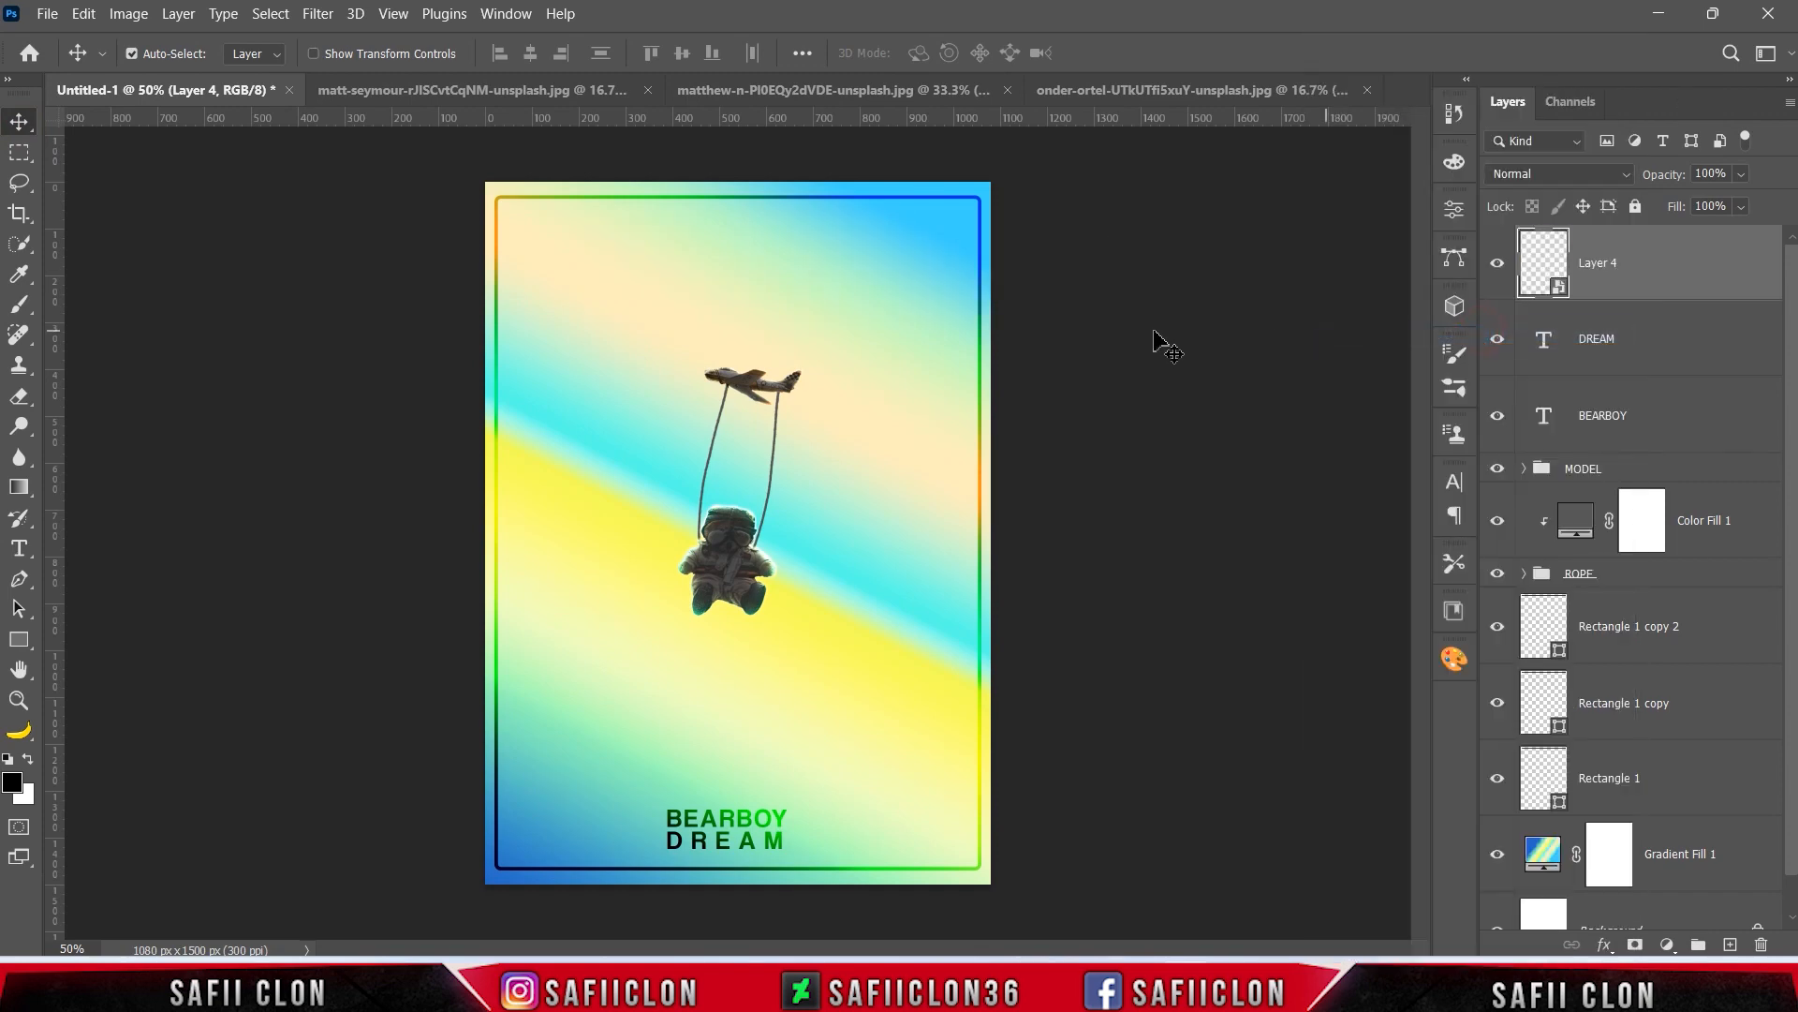
Step: Open the Filter Gallery for the stamped smart object and choose the Grain texture, with the whole poster in the preview
{"action": "left_click", "coordinate": [319, 14]}
{"action": "left_click", "coordinate": [390, 140]}
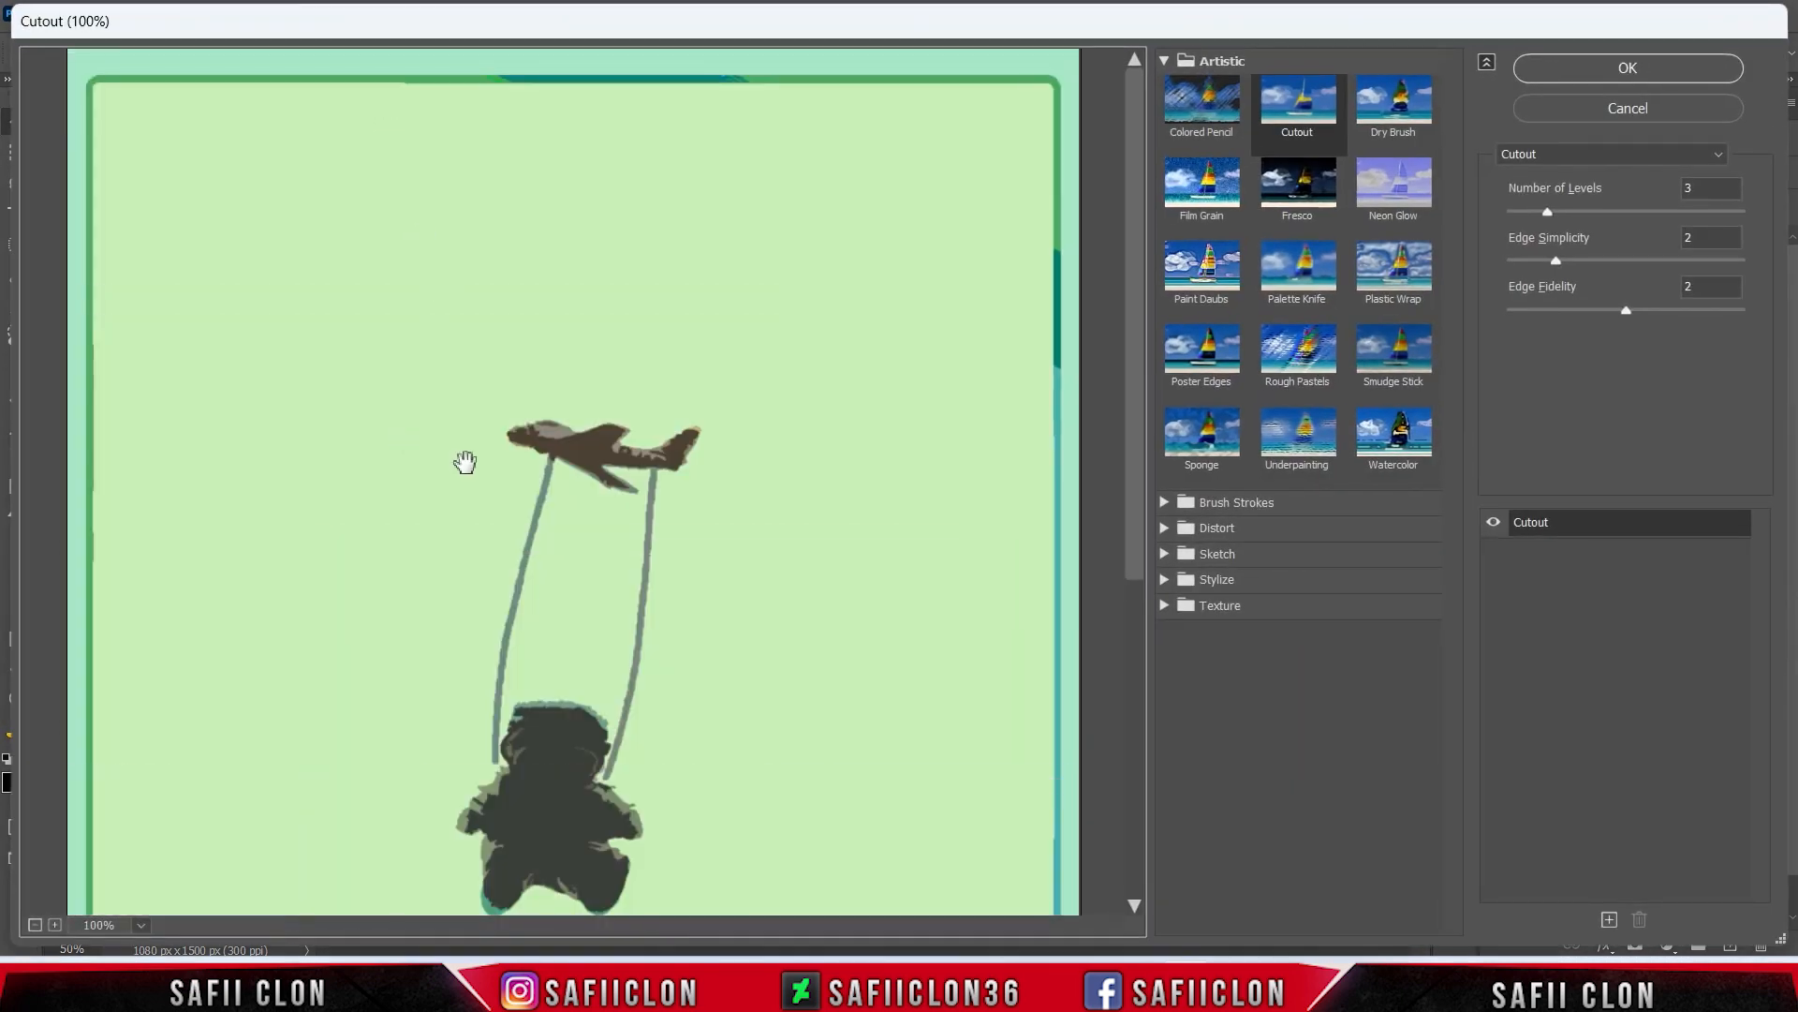
{"action": "left_click", "coordinate": [1165, 62]}
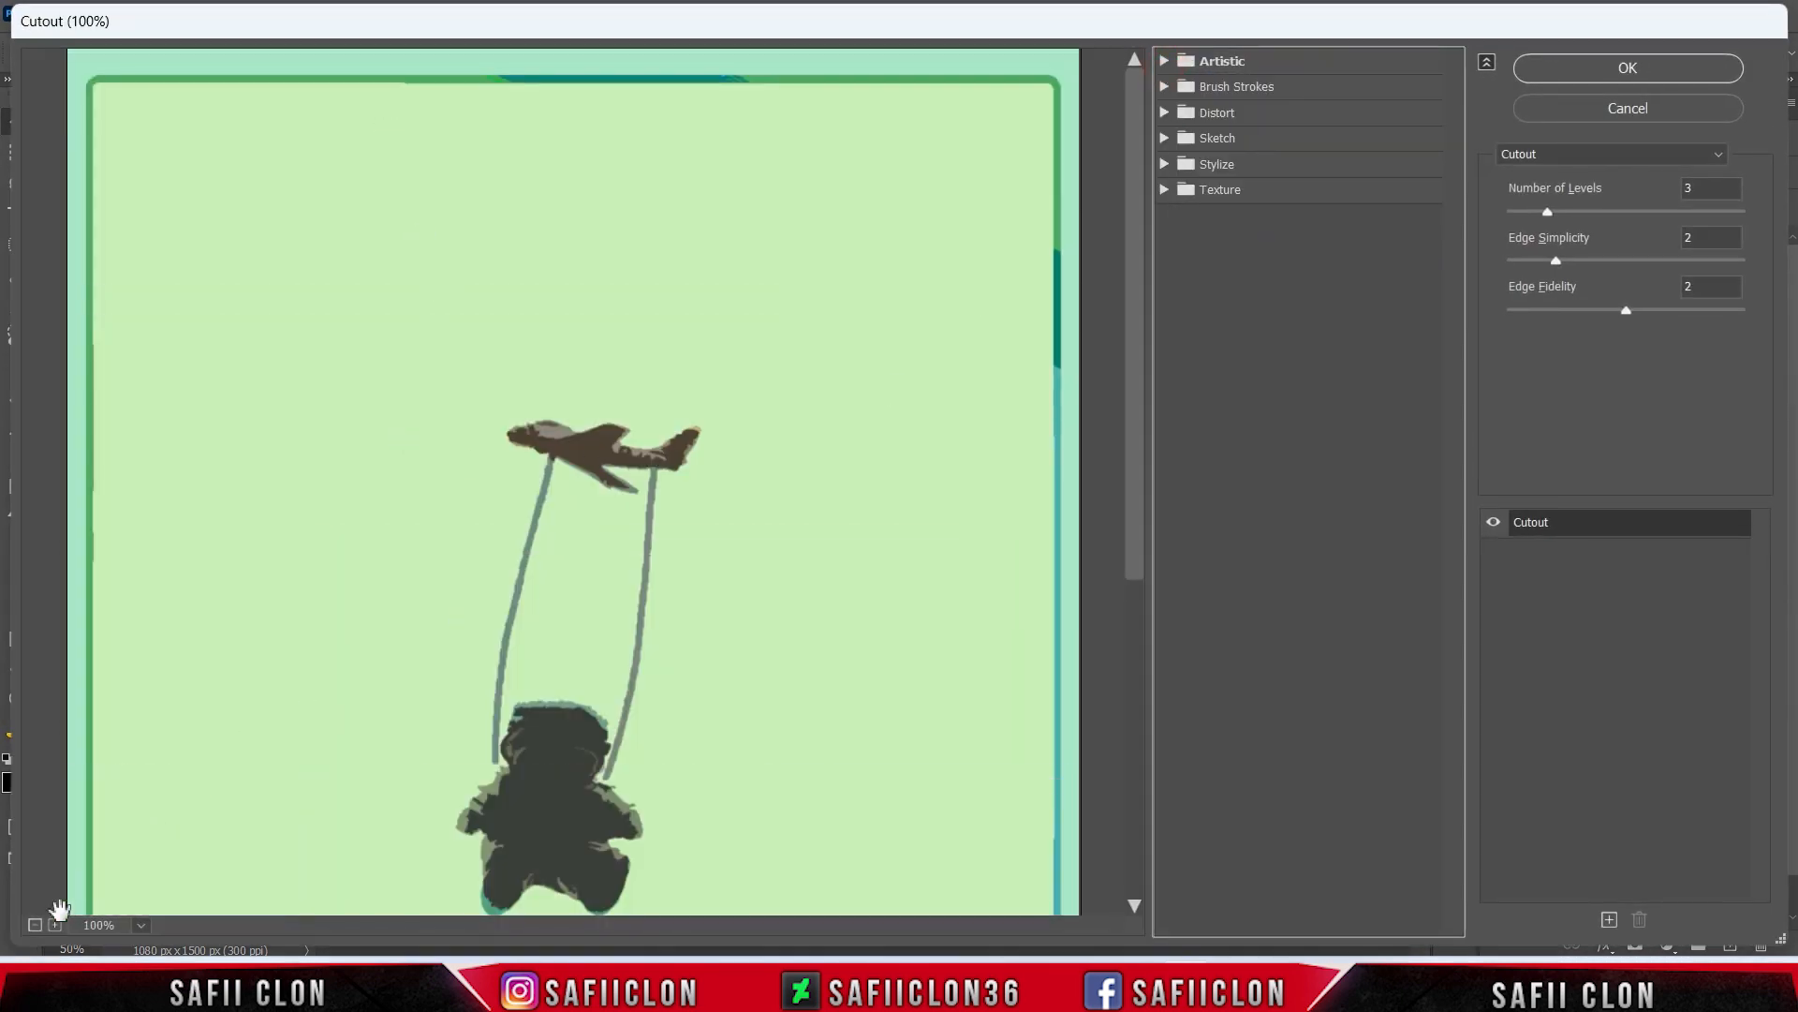
{"action": "left_click", "coordinate": [38, 926]}
{"action": "left_click", "coordinate": [38, 925]}
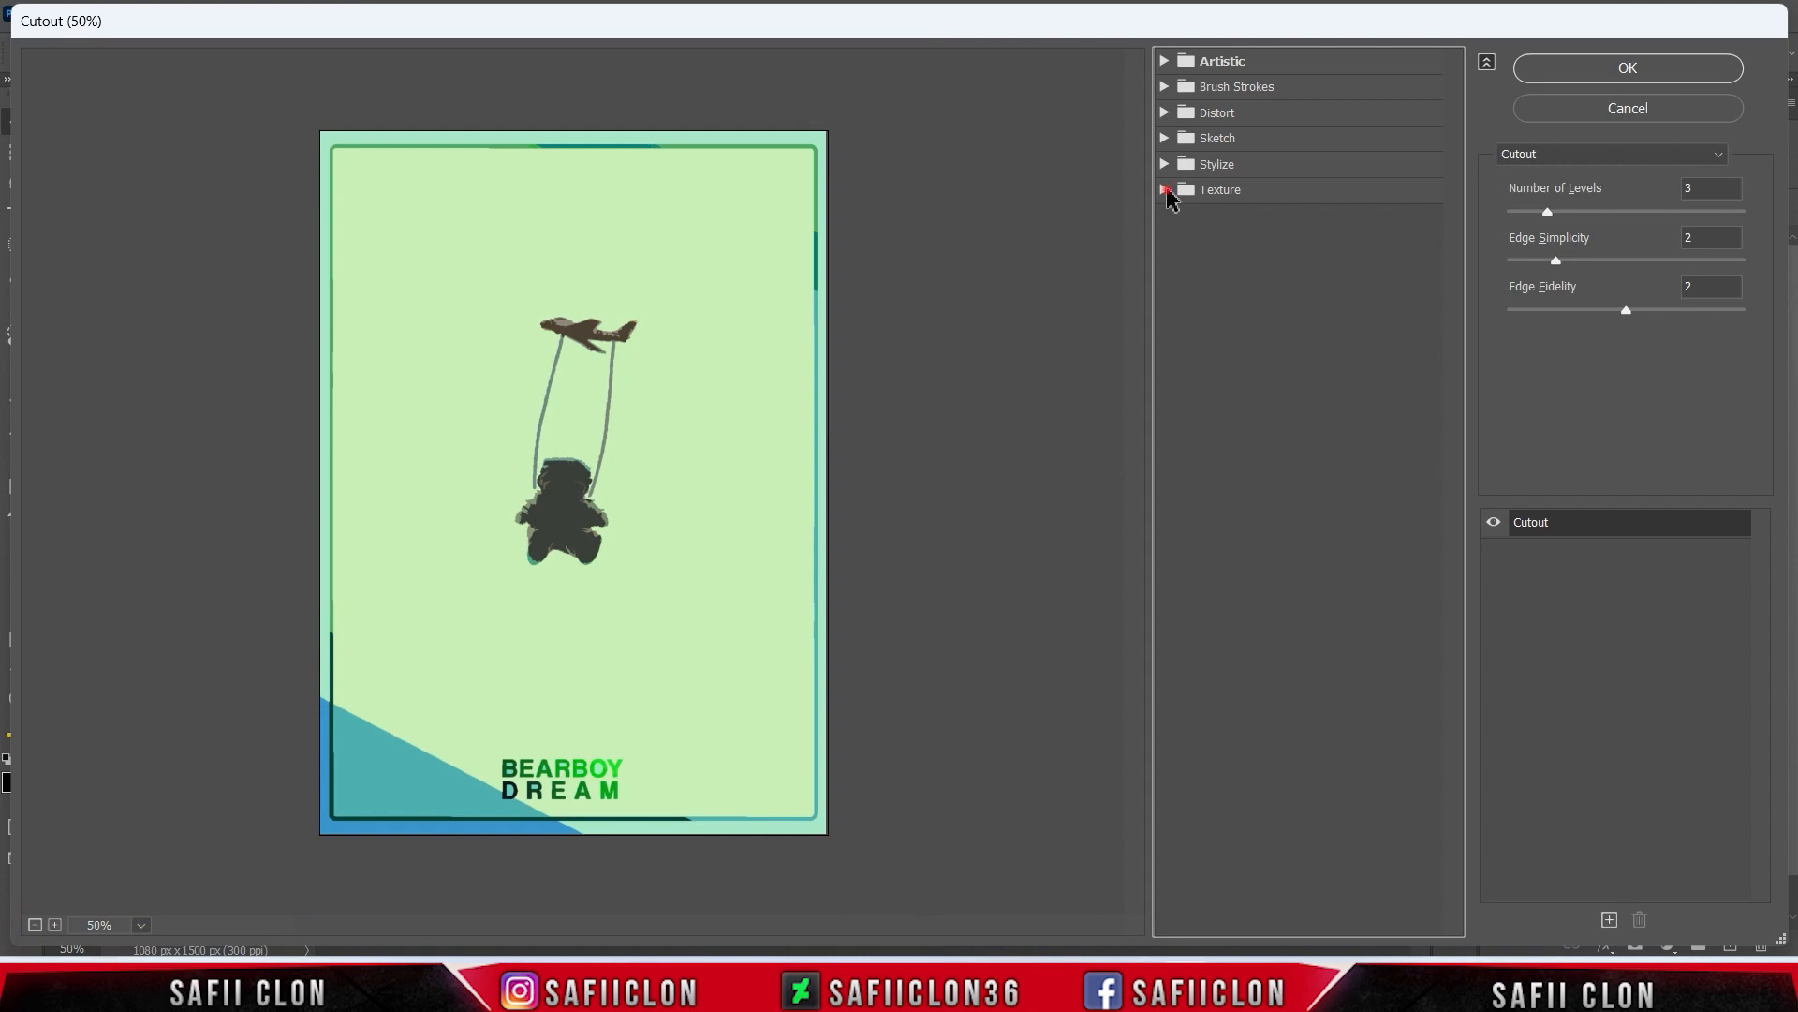
{"action": "left_click", "coordinate": [1167, 190]}
{"action": "left_click", "coordinate": [1310, 234]}
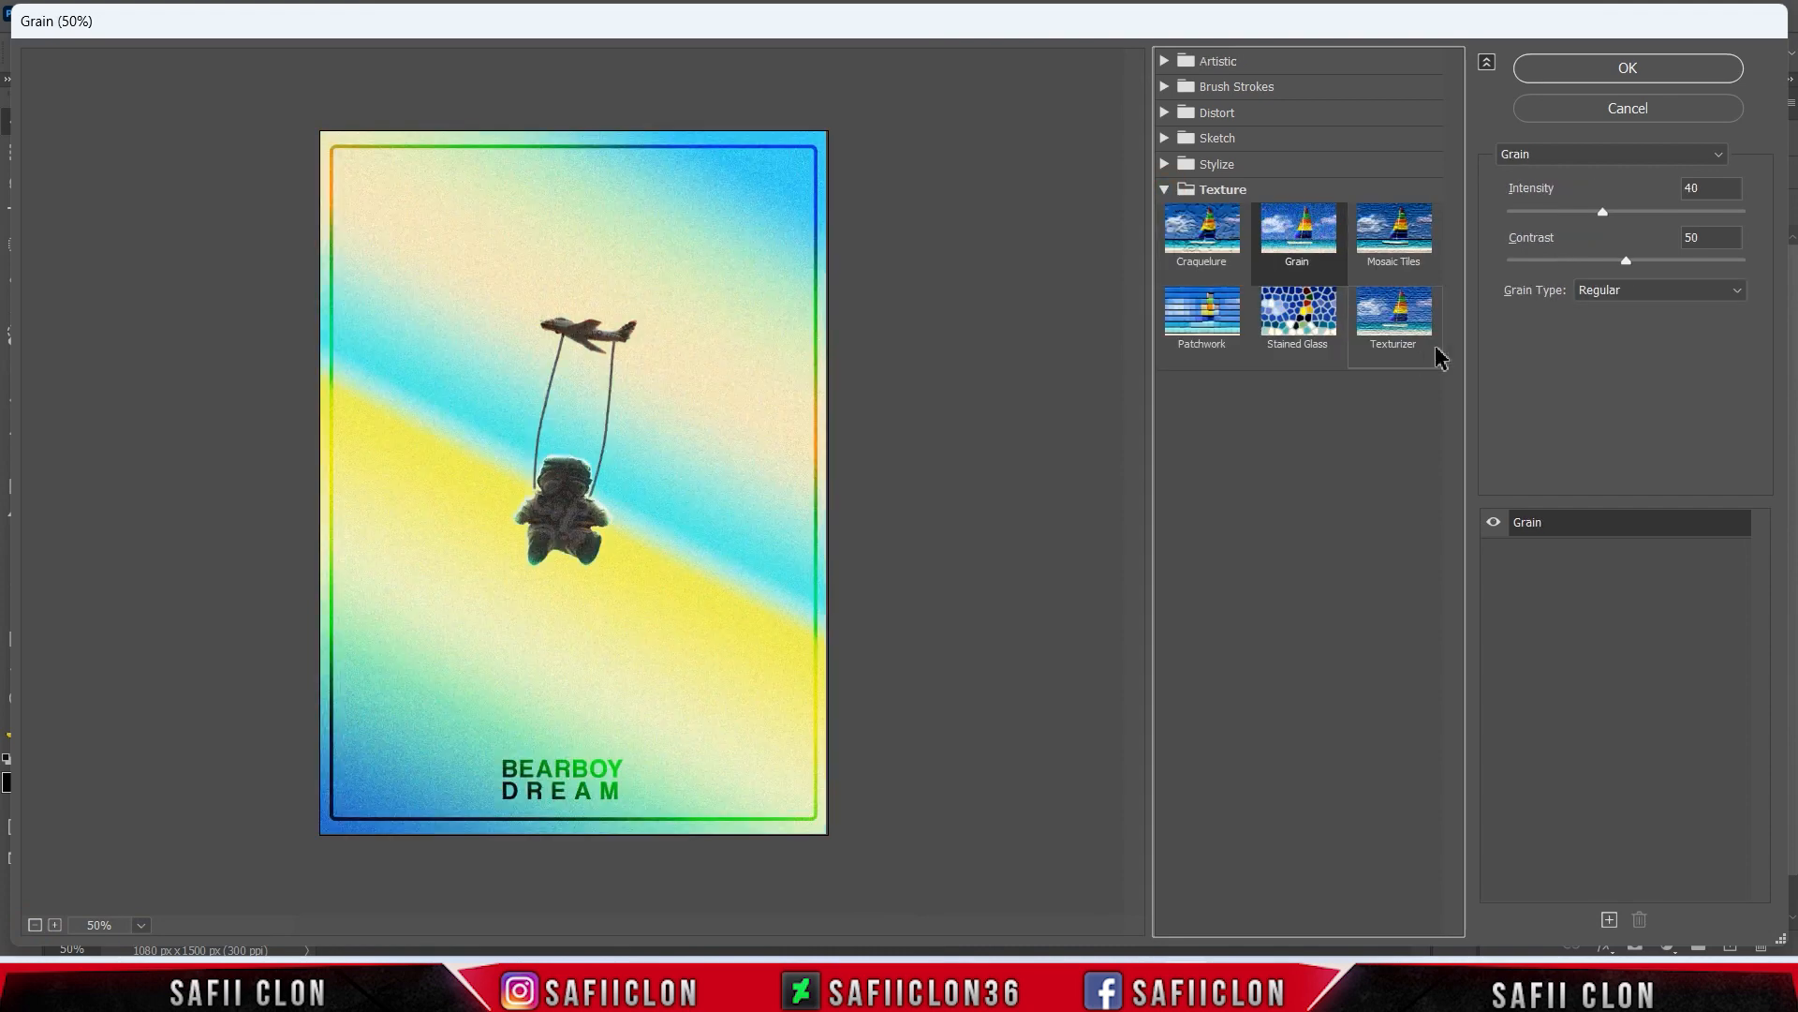
Step: Lower the Grain intensity moderately, keep the Regular grain type and contrast at 50, and apply the filter to the stamped smart object
{"action": "left_click", "coordinate": [54, 926]}
{"action": "scroll", "coordinate": [646, 727], "scroll_direction": "down", "scroll_amount": 1}
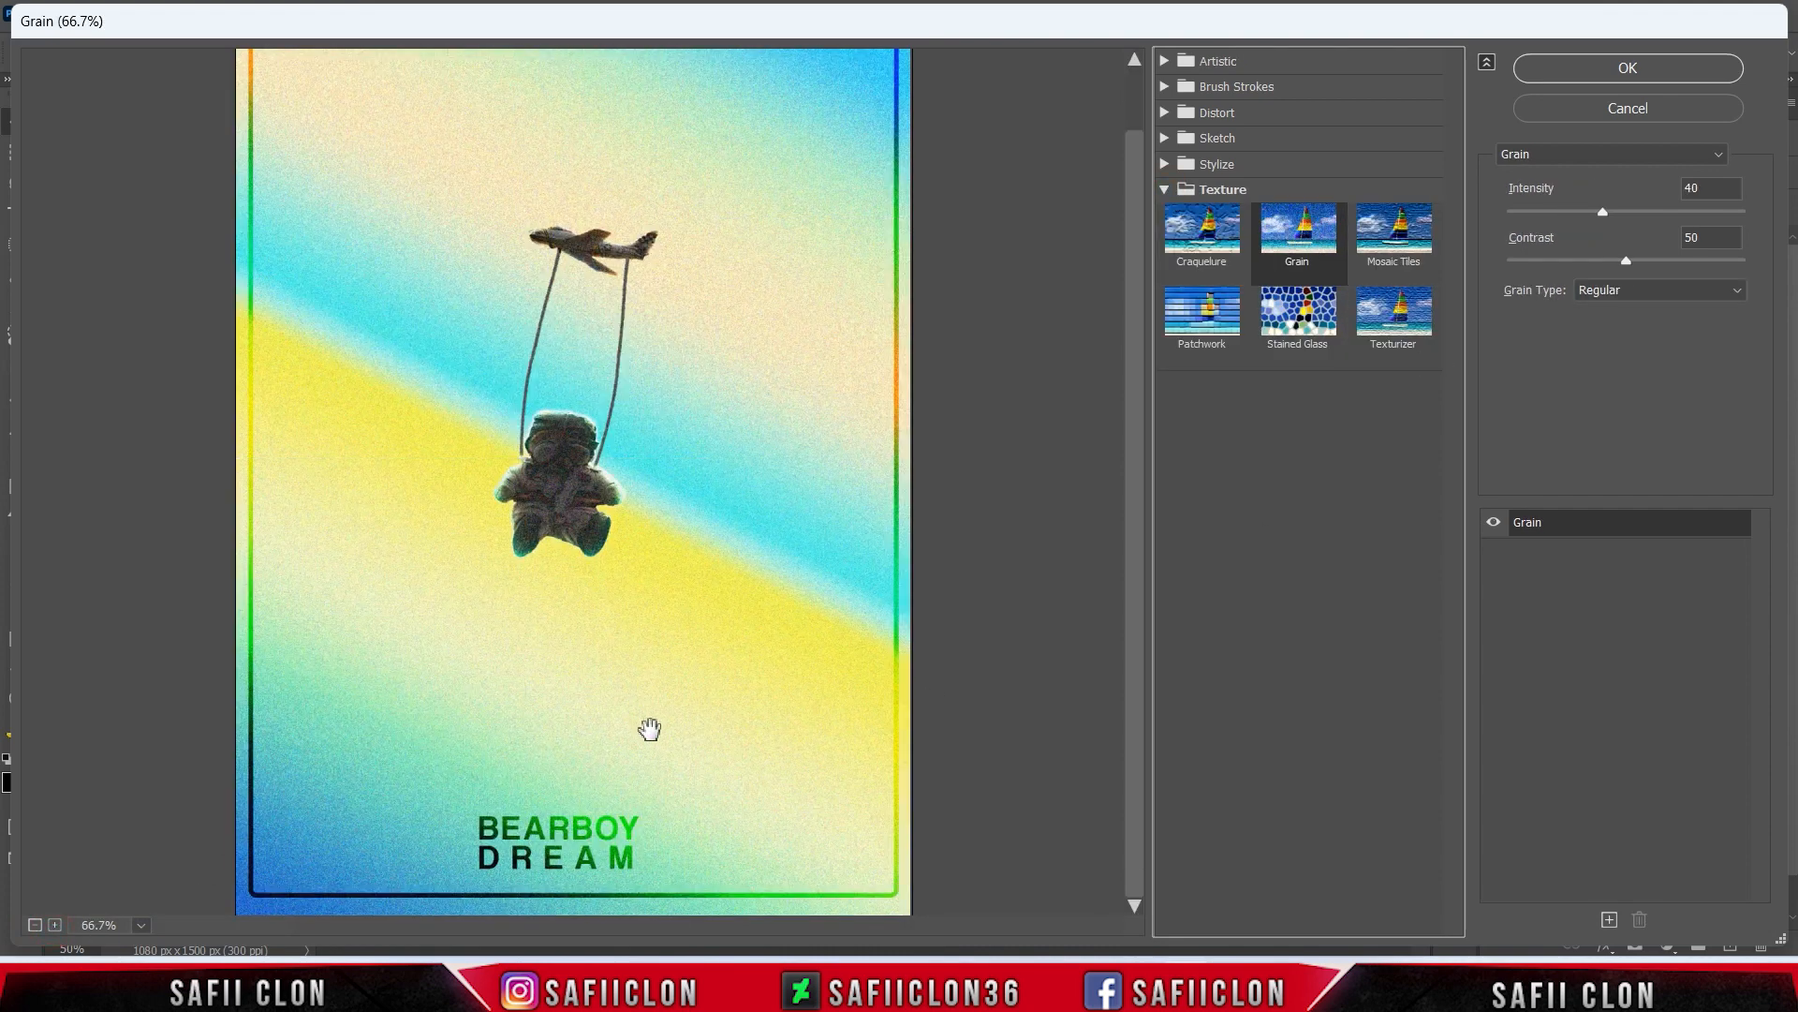
{"action": "left_click", "coordinate": [1660, 300]}
{"action": "left_click", "coordinate": [1612, 309]}
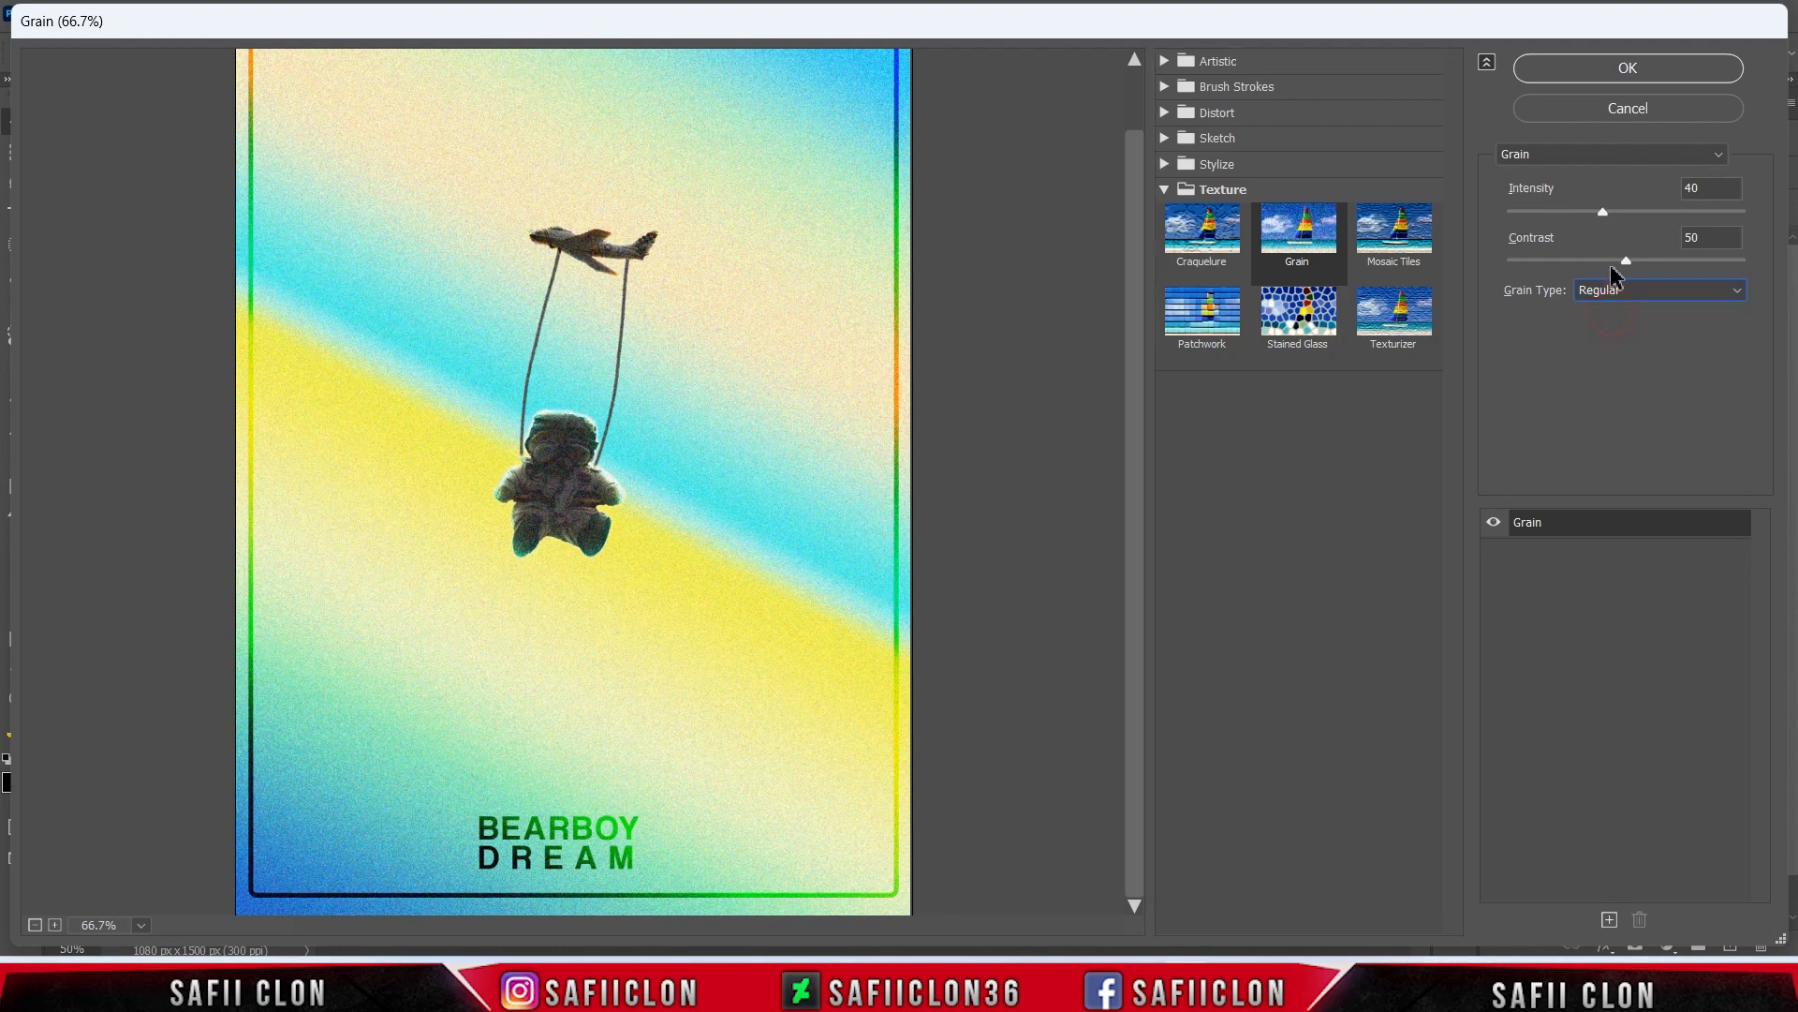
{"action": "mouse_move", "coordinate": [1600, 211]}
{"action": "left_mouse_down"}
{"action": "mouse_move", "coordinate": [1565, 211]}
{"action": "mouse_move", "coordinate": [1645, 266]}
{"action": "mouse_move", "coordinate": [1626, 262]}
{"action": "mouse_move", "coordinate": [1718, 258]}
{"action": "mouse_move", "coordinate": [1621, 259]}
{"action": "mouse_move", "coordinate": [1603, 212]}
{"action": "mouse_move", "coordinate": [1568, 210]}
{"action": "left_mouse_up"}
{"action": "left_click", "coordinate": [1647, 70]}
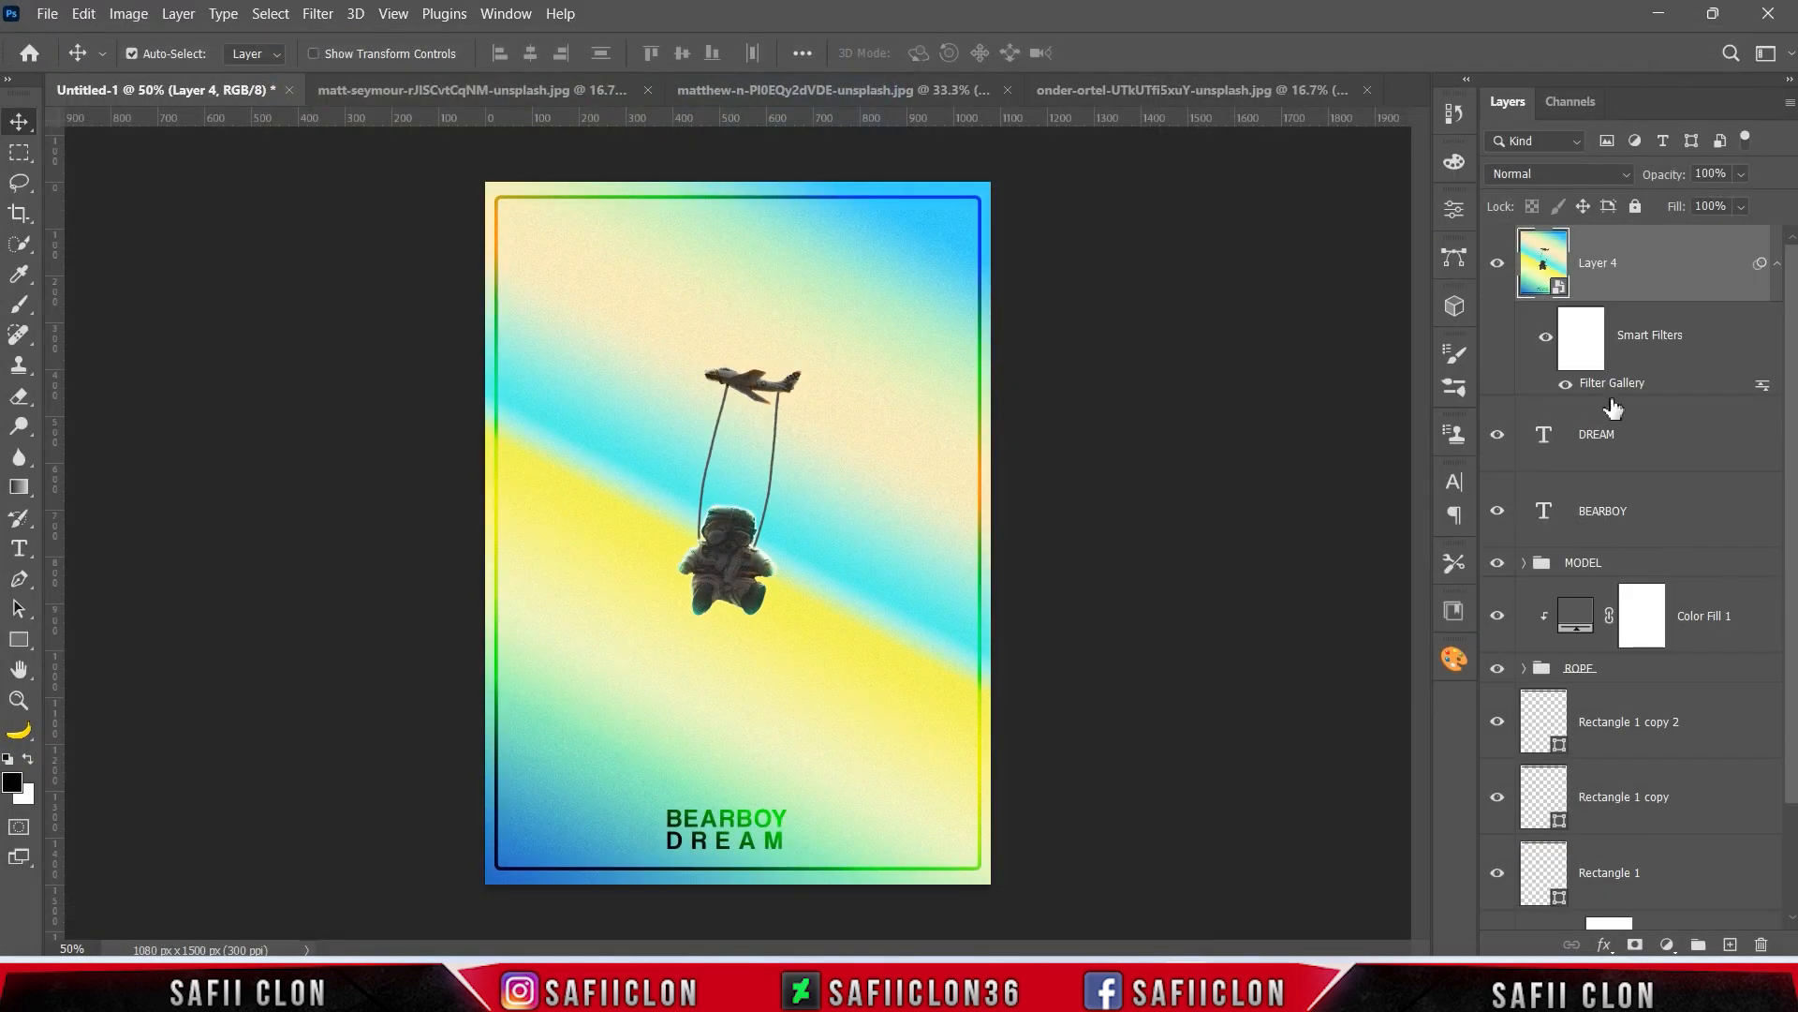
Step: Add a Color Lookup adjustment layer above the grained smart object using the Fuji ETERNA 250D Kodak 2395 (by Adobe).cube 3D LUT
{"action": "left_click", "coordinate": [1666, 946]}
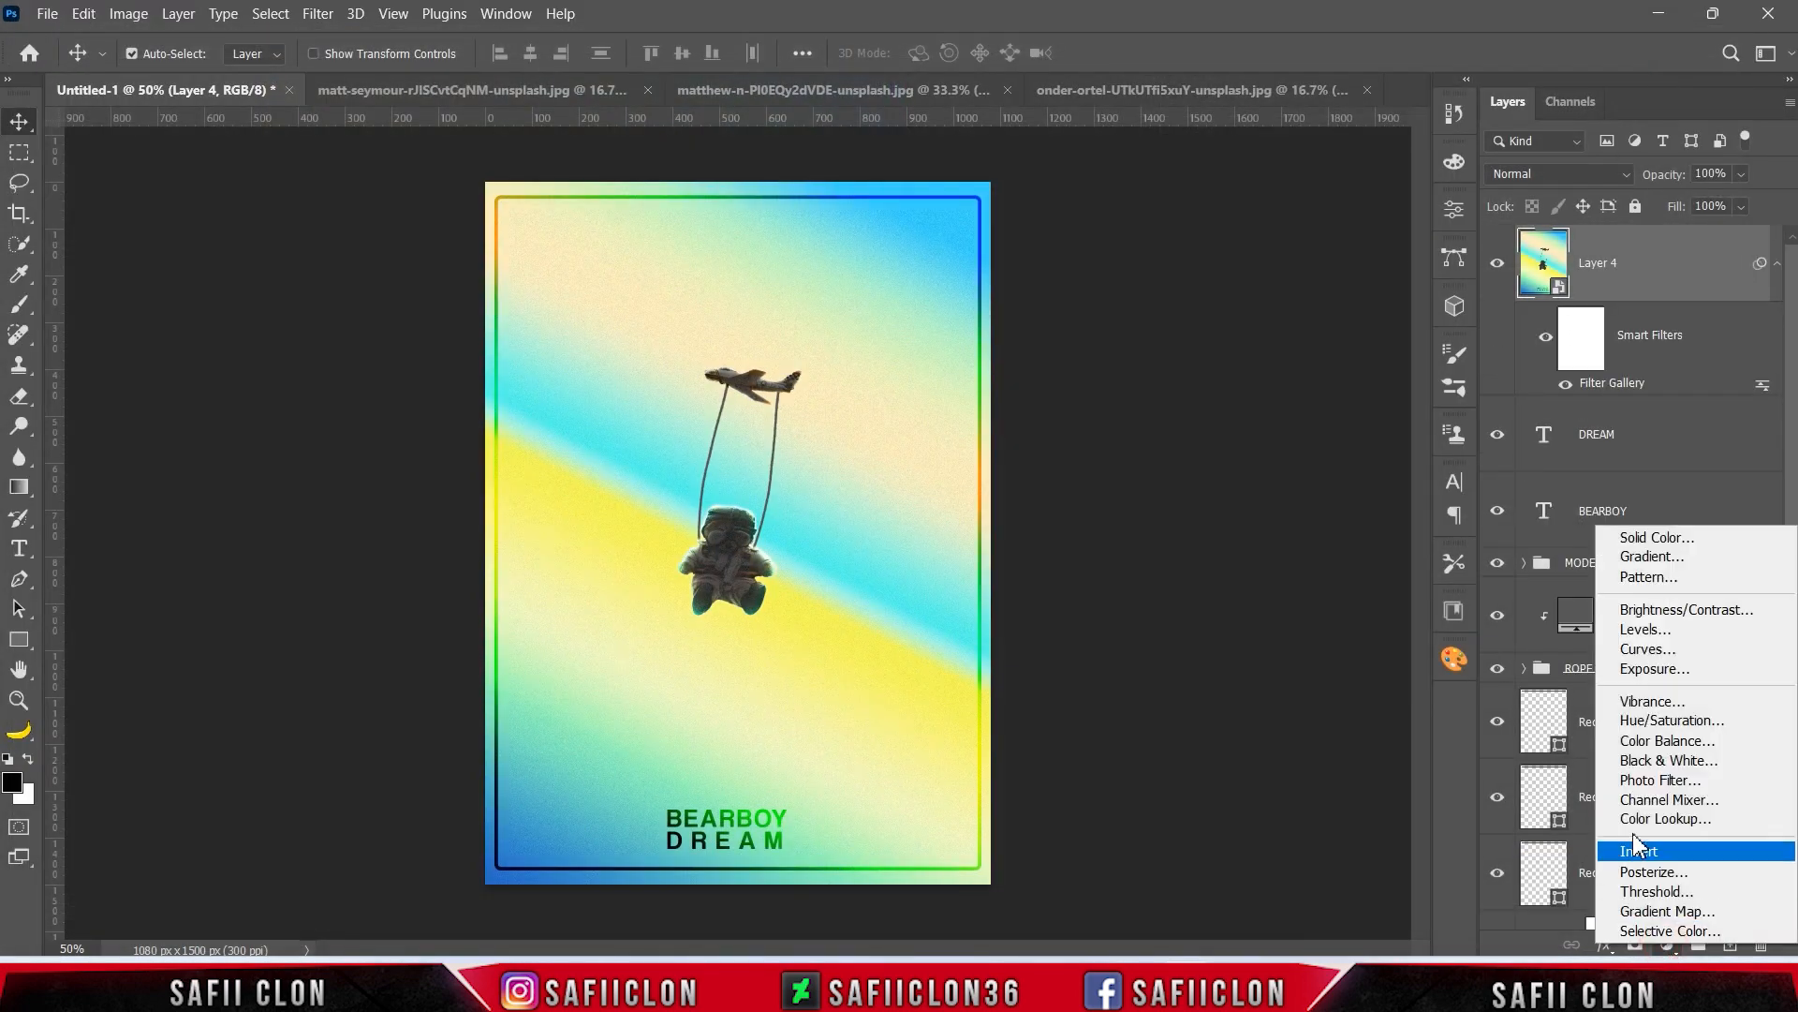
{"action": "left_click", "coordinate": [1661, 819]}
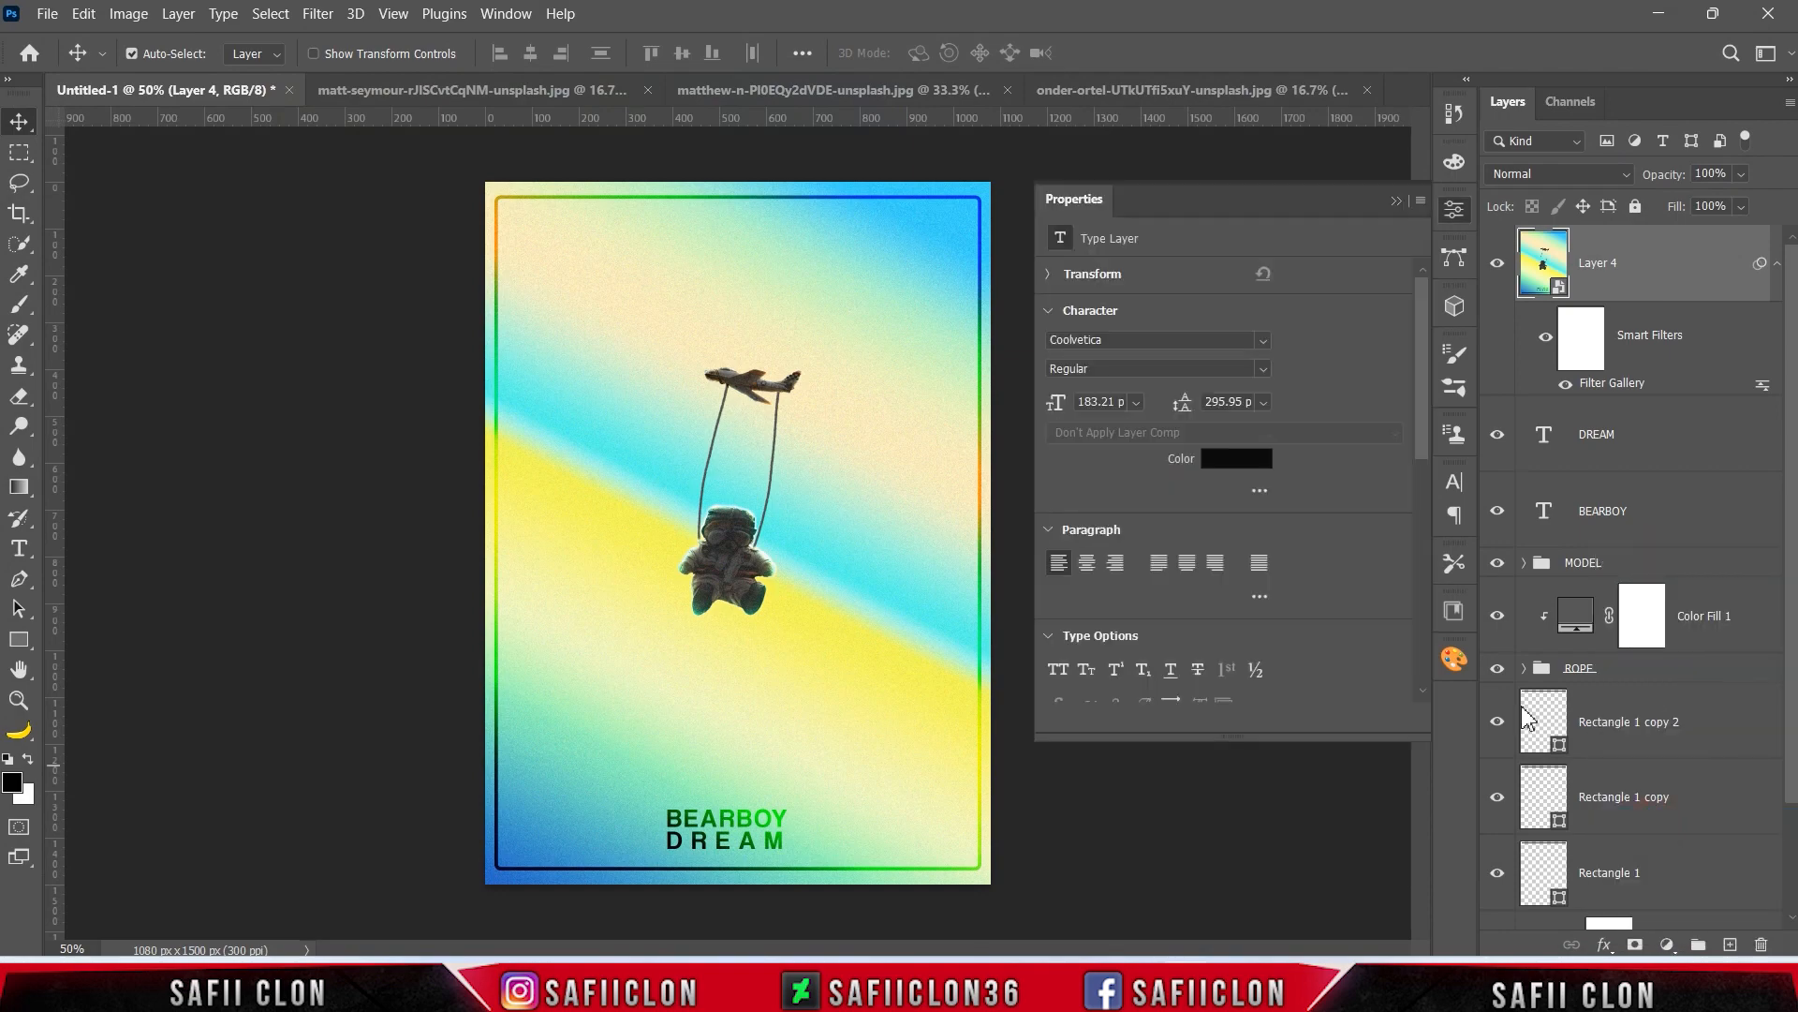
{"action": "left_click", "coordinate": [1212, 279]}
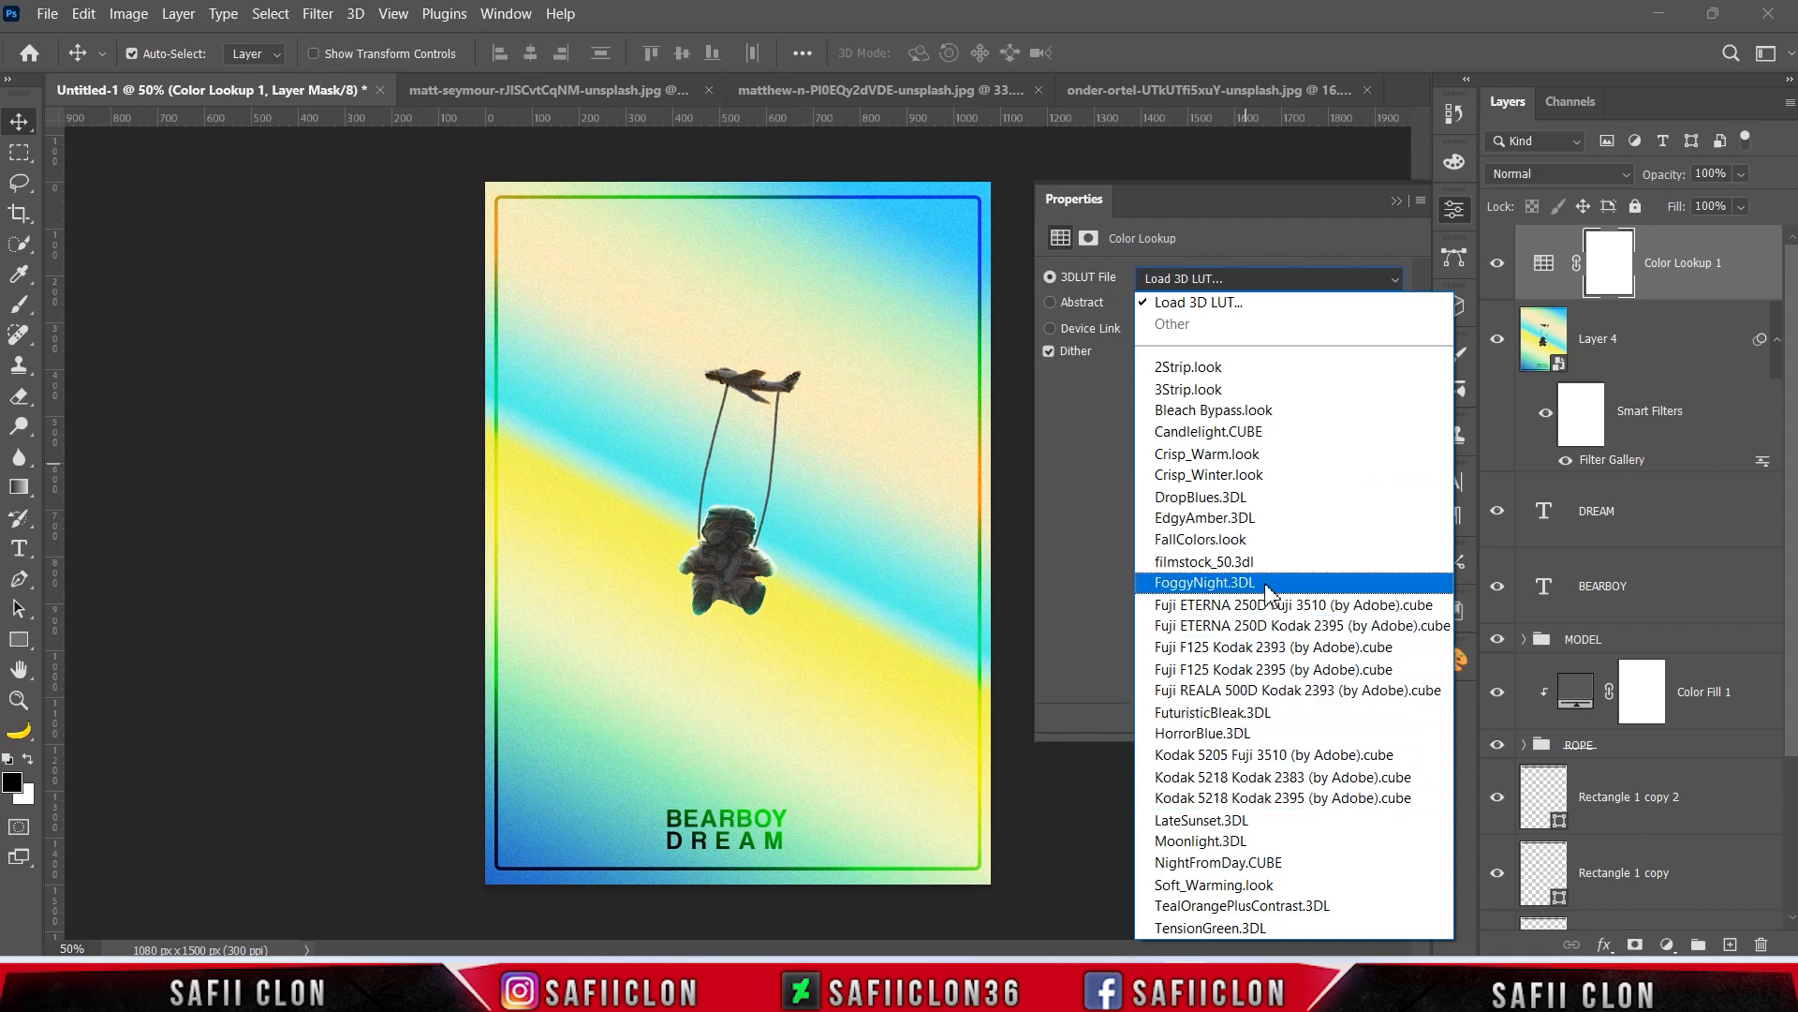
{"action": "left_click", "coordinate": [1260, 625]}
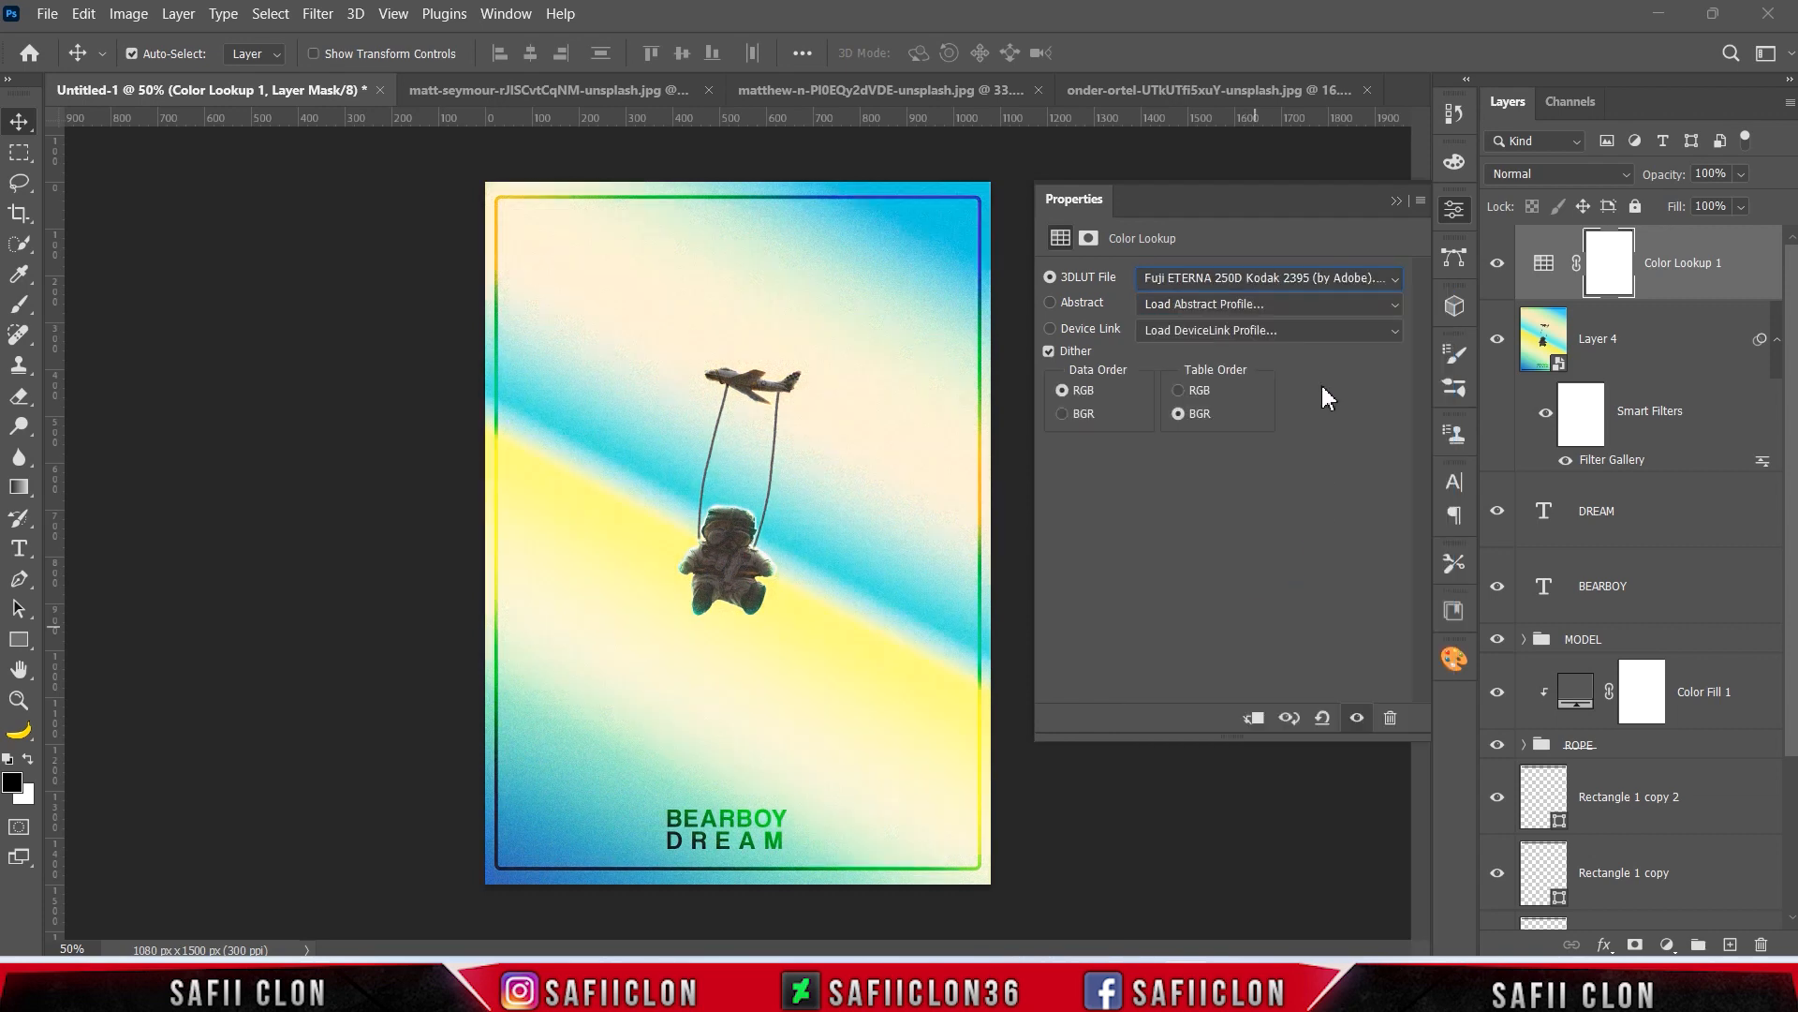
{"action": "left_click", "coordinate": [1396, 202]}
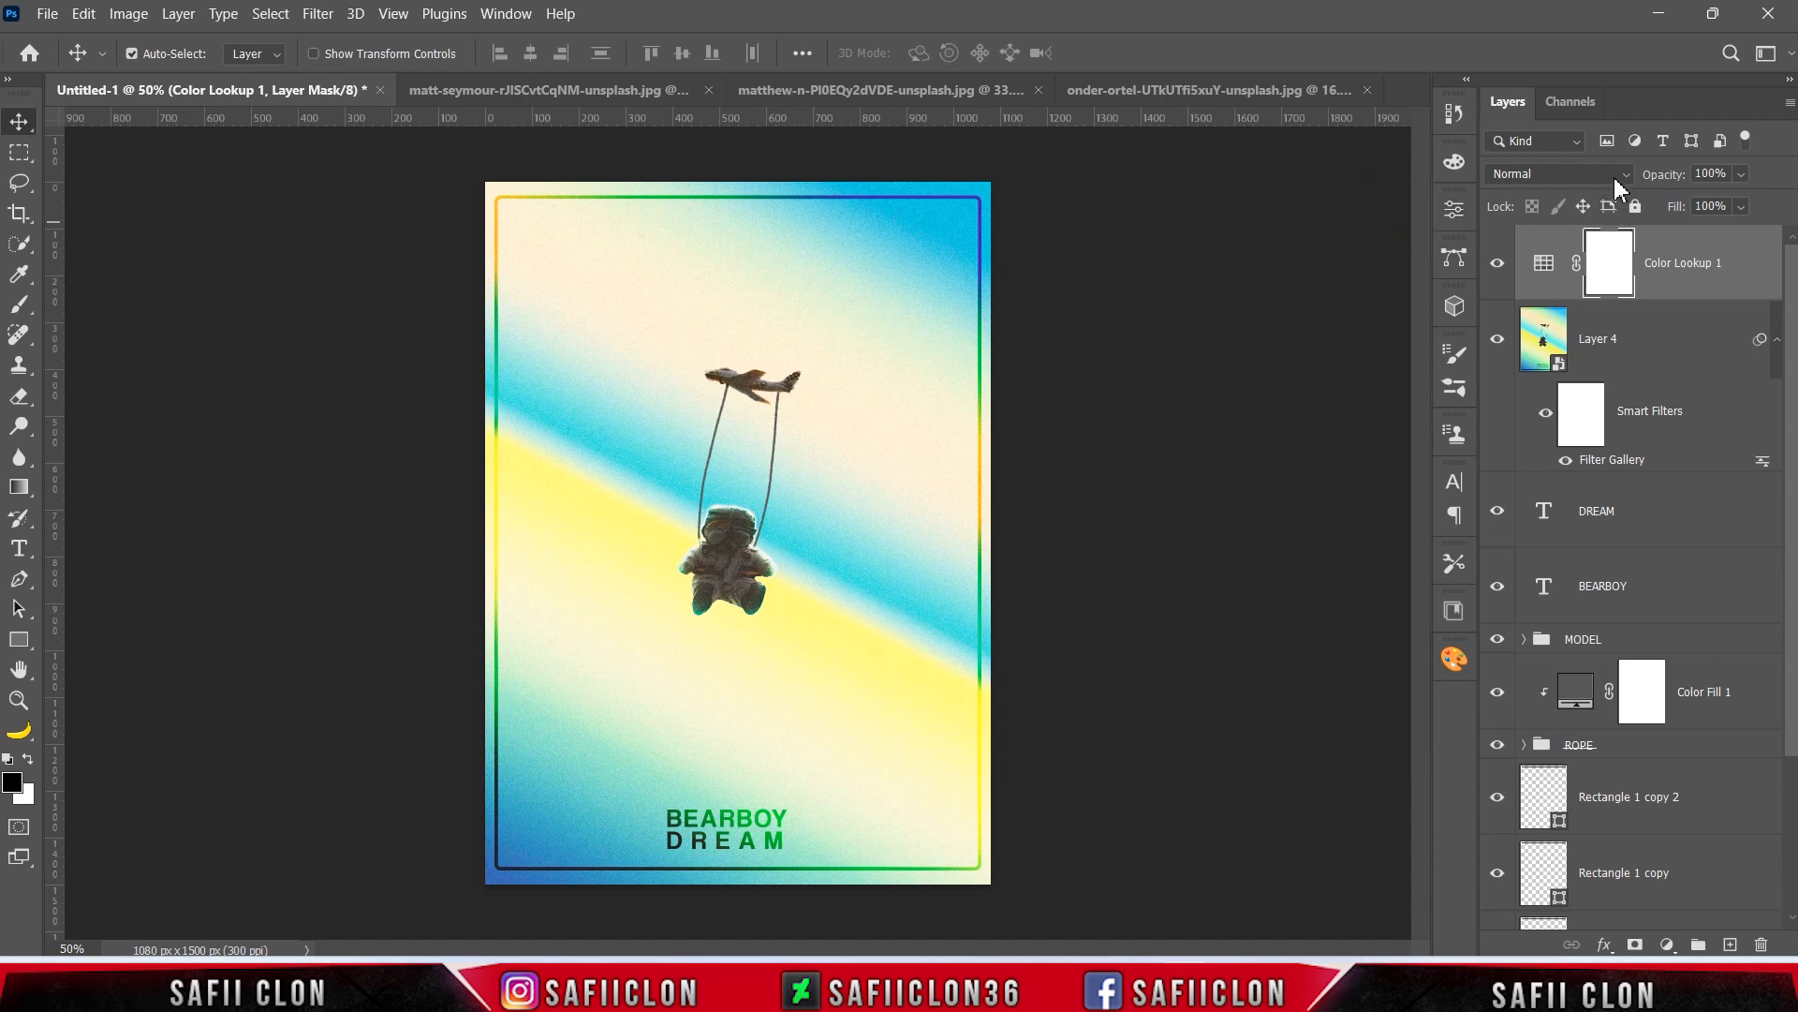
Step: Set the Color Lookup layer's blend mode to Lighten and its fill to 43%
{"action": "left_click", "coordinate": [1616, 178]}
{"action": "left_click", "coordinate": [1523, 356]}
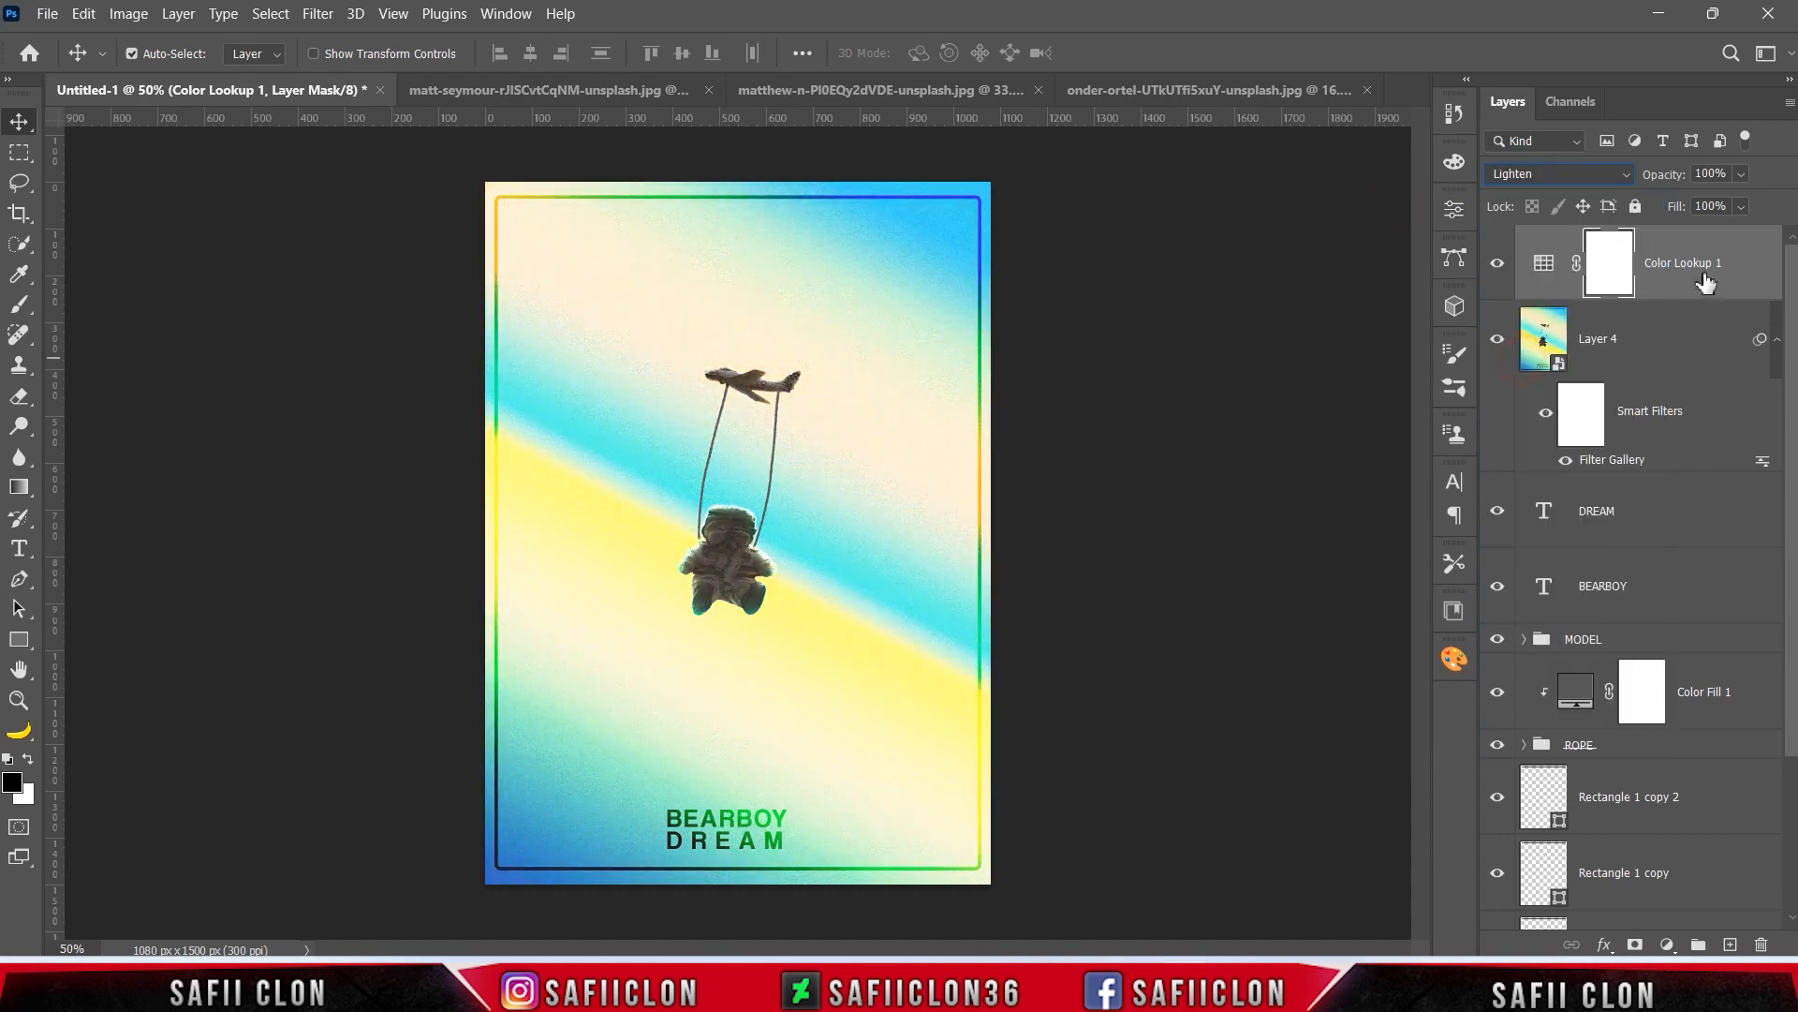
{"action": "left_click", "coordinate": [1742, 208]}
{"action": "left_click_drag", "start_coordinate": [1766, 234], "coordinate": [1724, 234]}
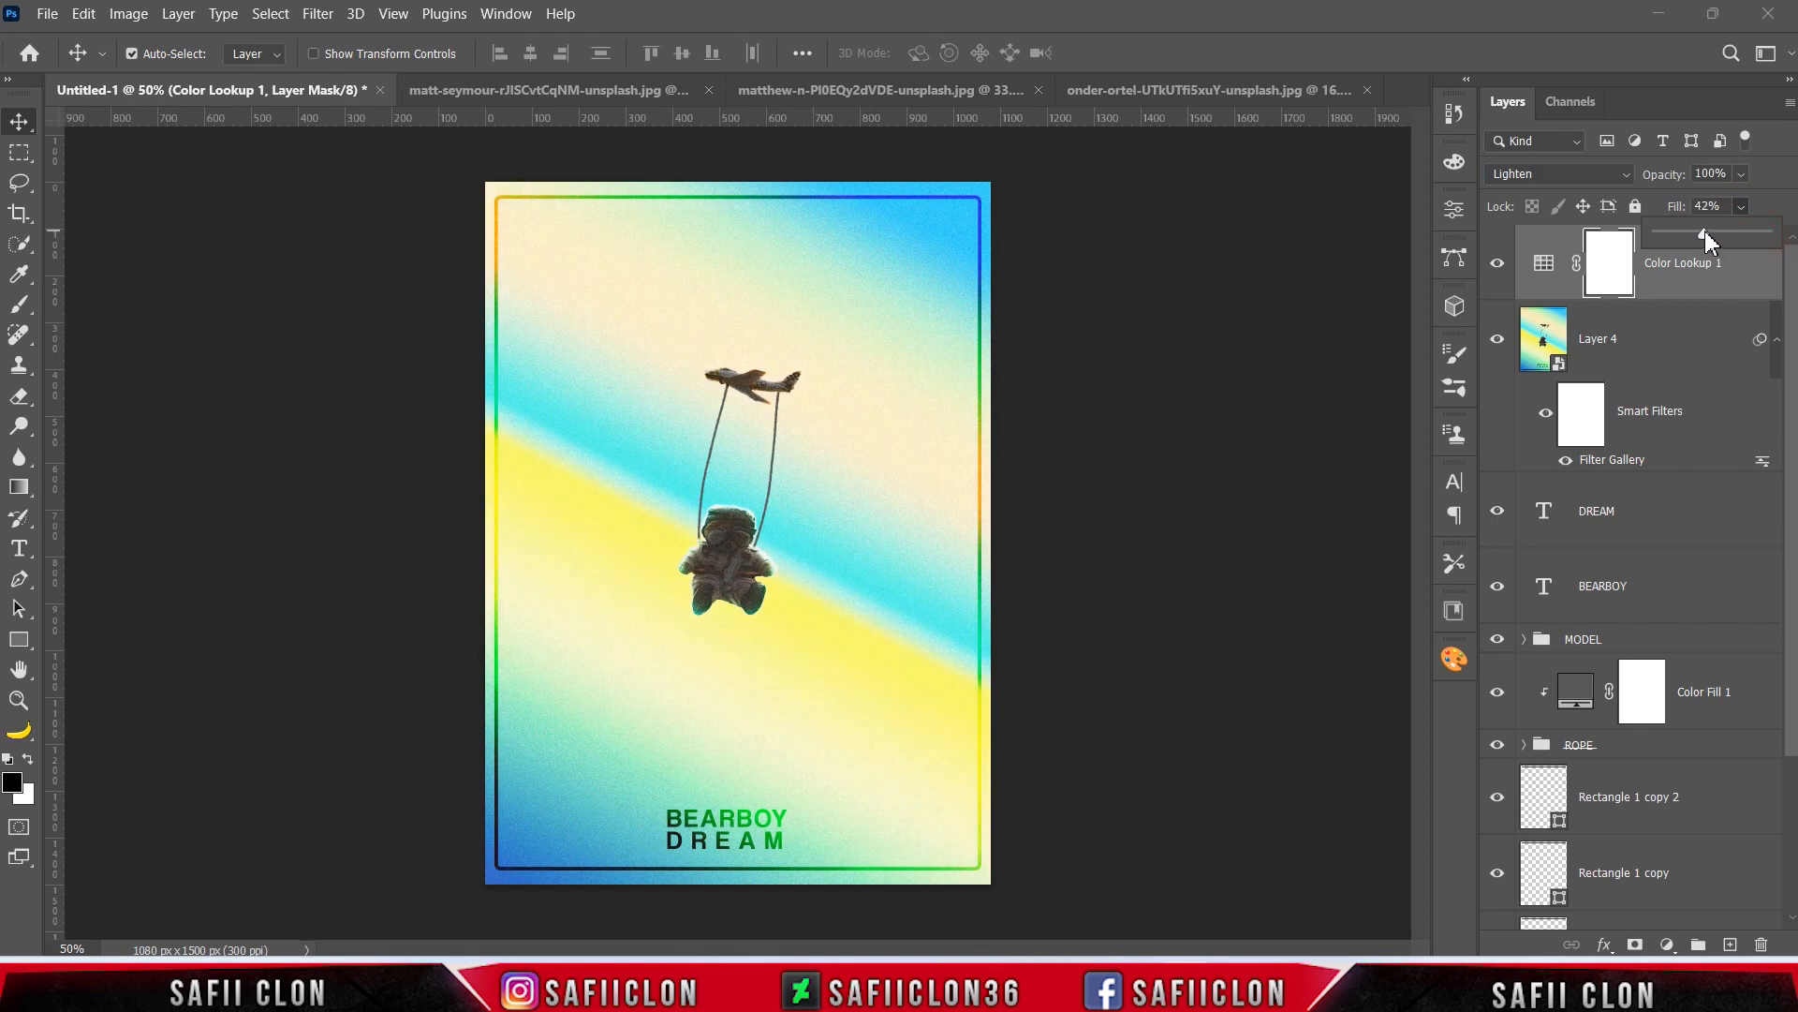
{"action": "left_click", "coordinate": [1765, 208]}
Step: Compare the poster with and without the Color Lookup layer, and examine the bear up close and the composition as a whole
{"action": "left_click", "coordinate": [1499, 266]}
{"action": "left_click", "coordinate": [1499, 266]}
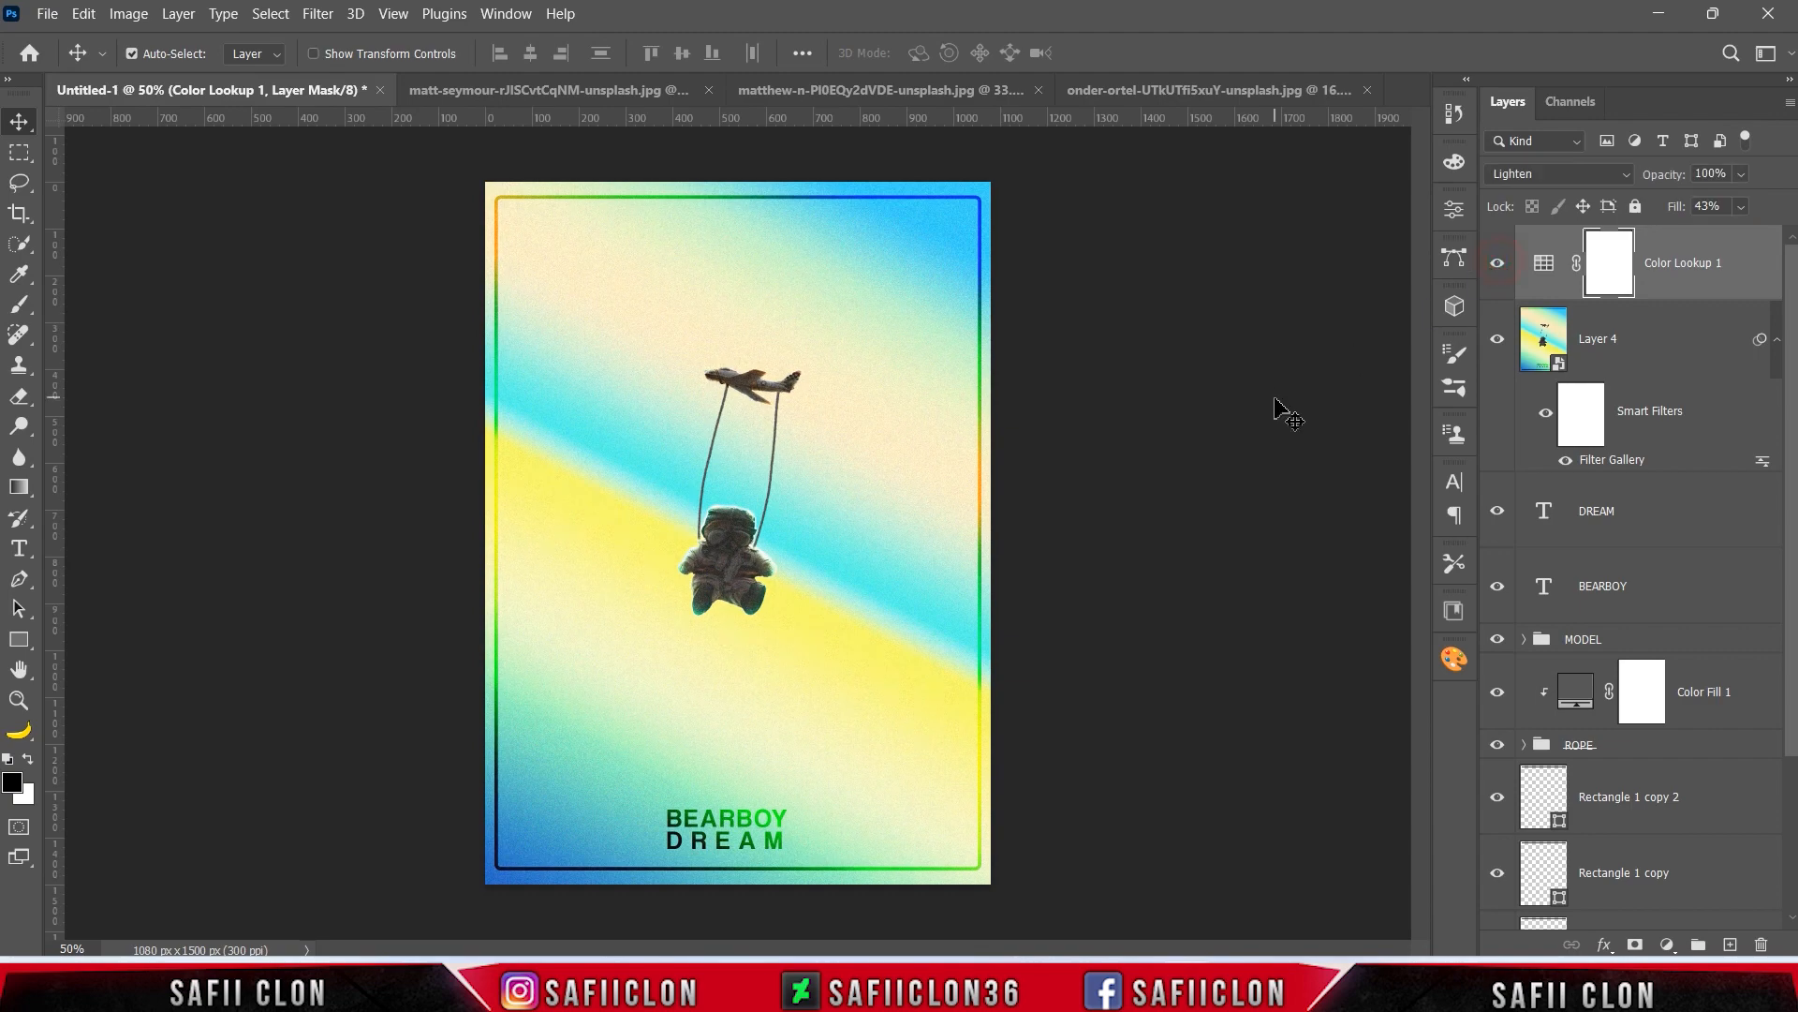
{"action": "key", "text": "ctrl+plus"}
{"action": "key", "text": "ctrl+plus"}
{"action": "key", "text": "ctrl+plus"}
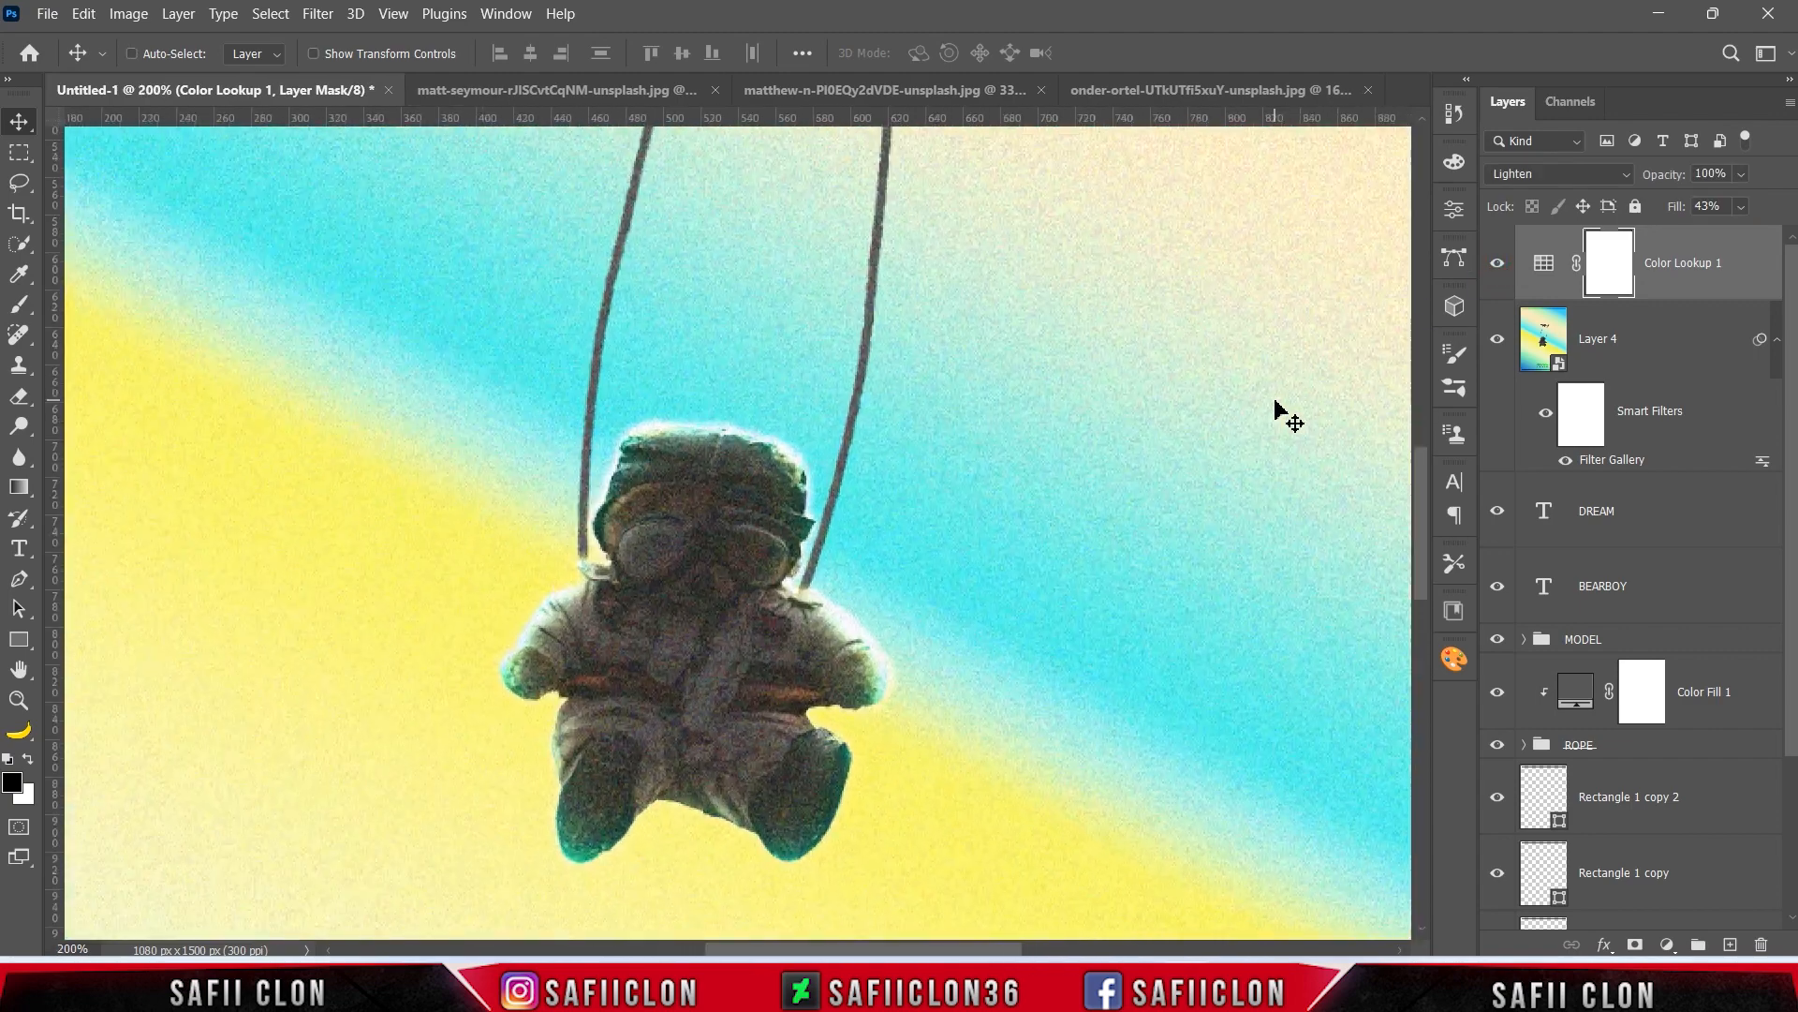
{"action": "key", "text": "ctrl+minus"}
{"action": "key", "text": "ctrl+minus"}
{"action": "key", "text": "ctrl+minus"}
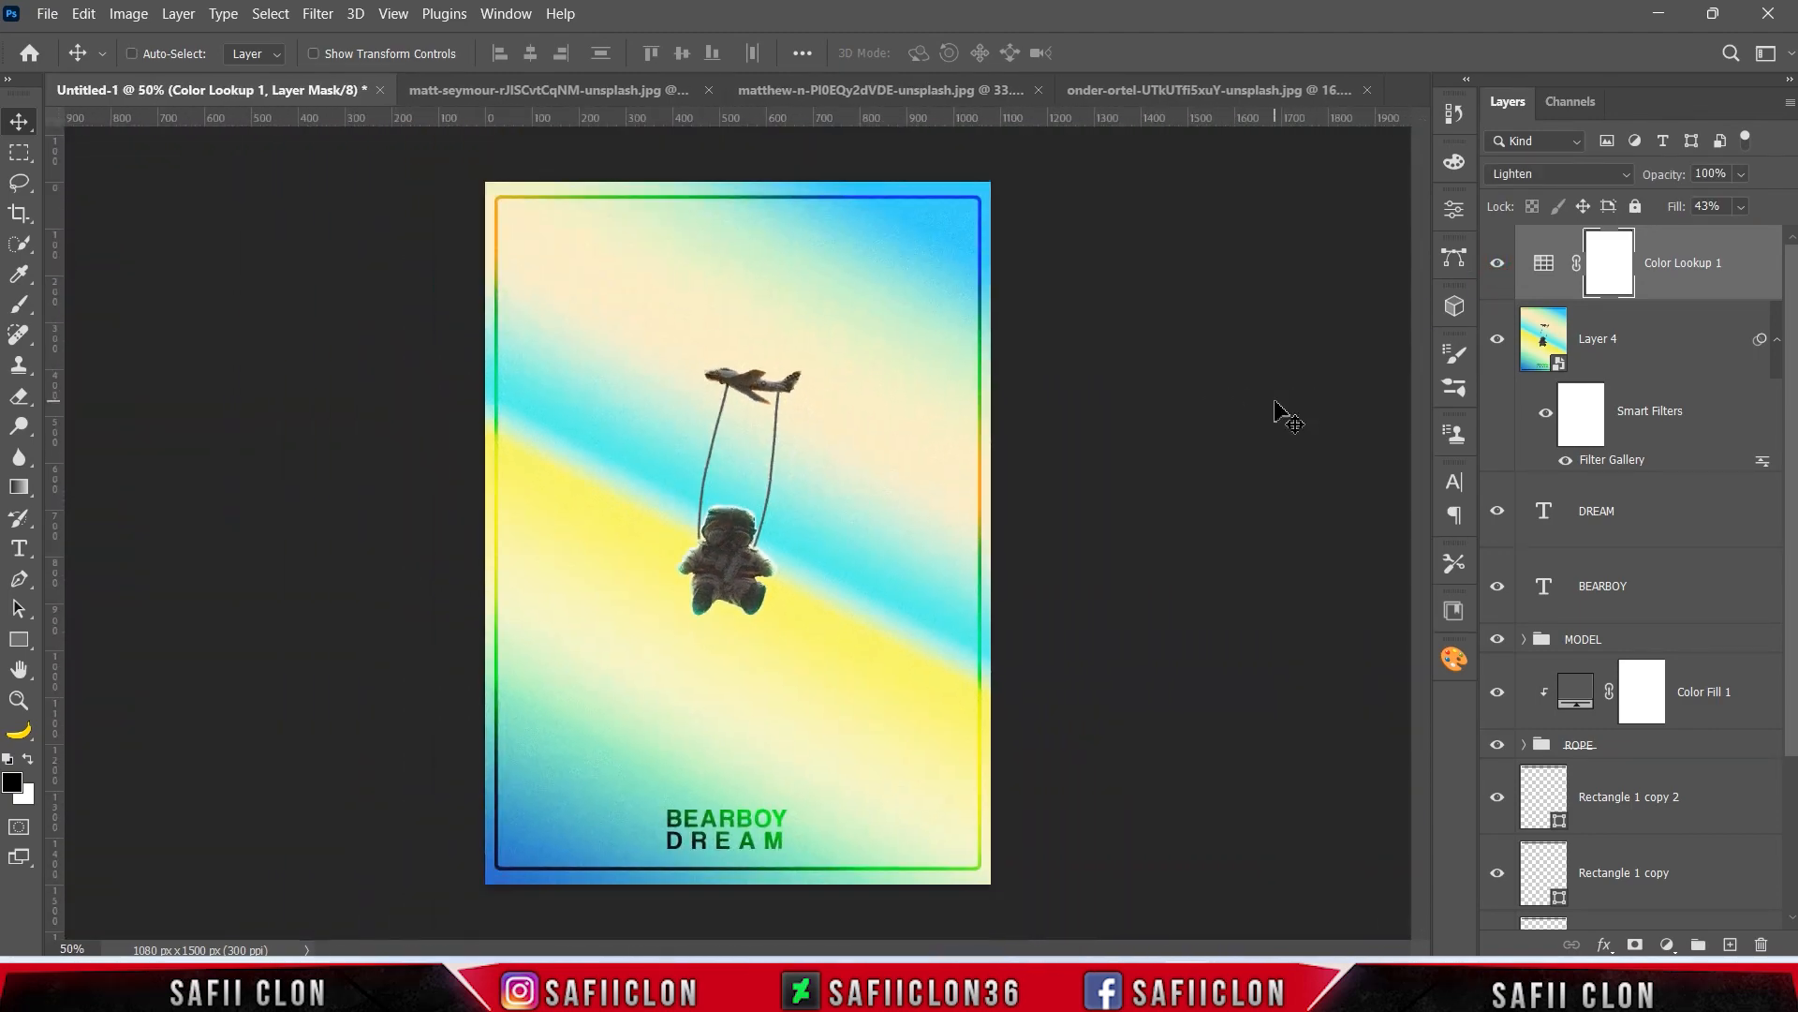
{"action": "key", "text": "ctrl+minus"}
{"action": "key", "text": "ctrl+minus"}
{"action": "key", "text": "ctrl+plus"}
{"action": "key", "text": "ctrl+plus"}
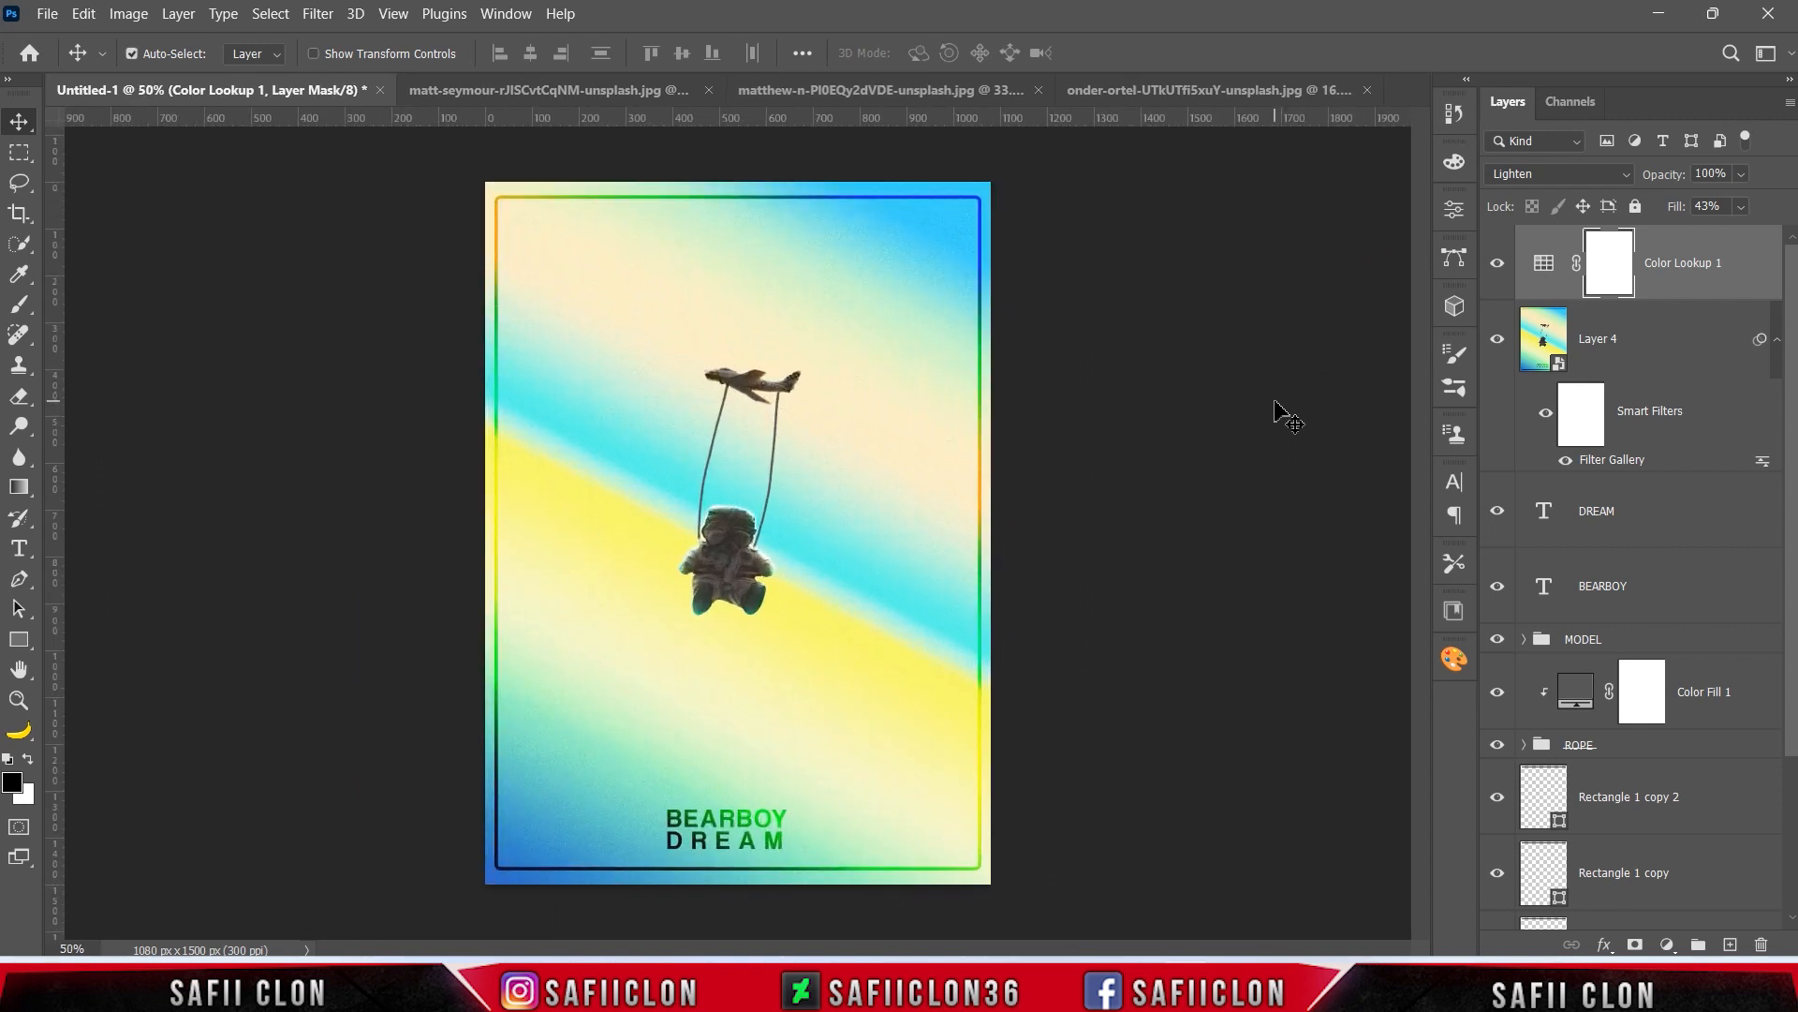